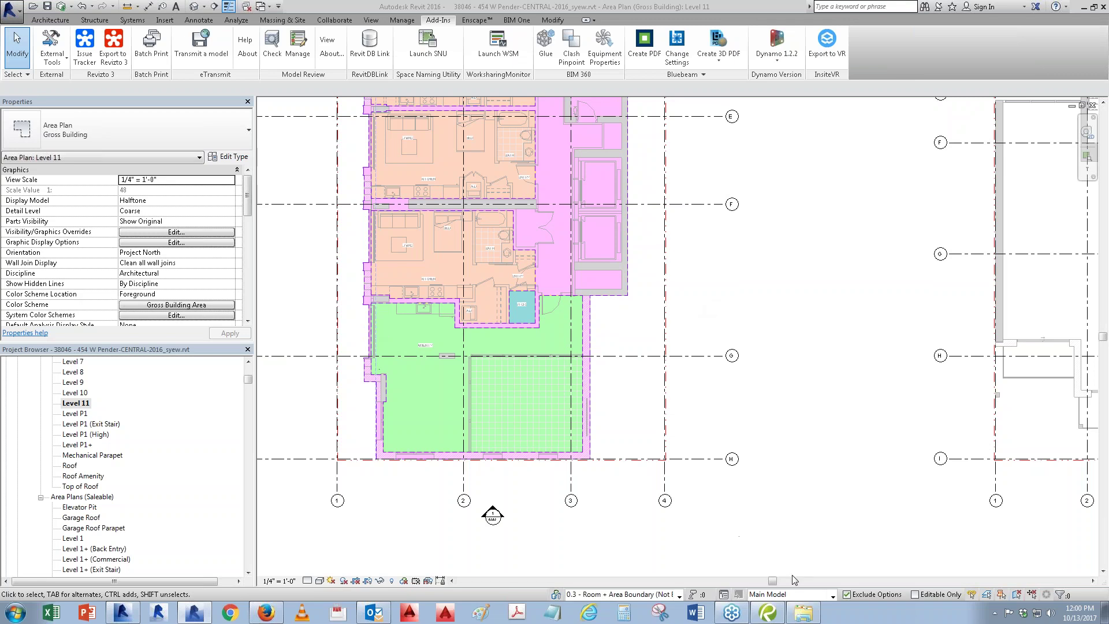
Step: In Explorer, navigate to Groups (I:) > CAD > LnL and Training
click(803, 615)
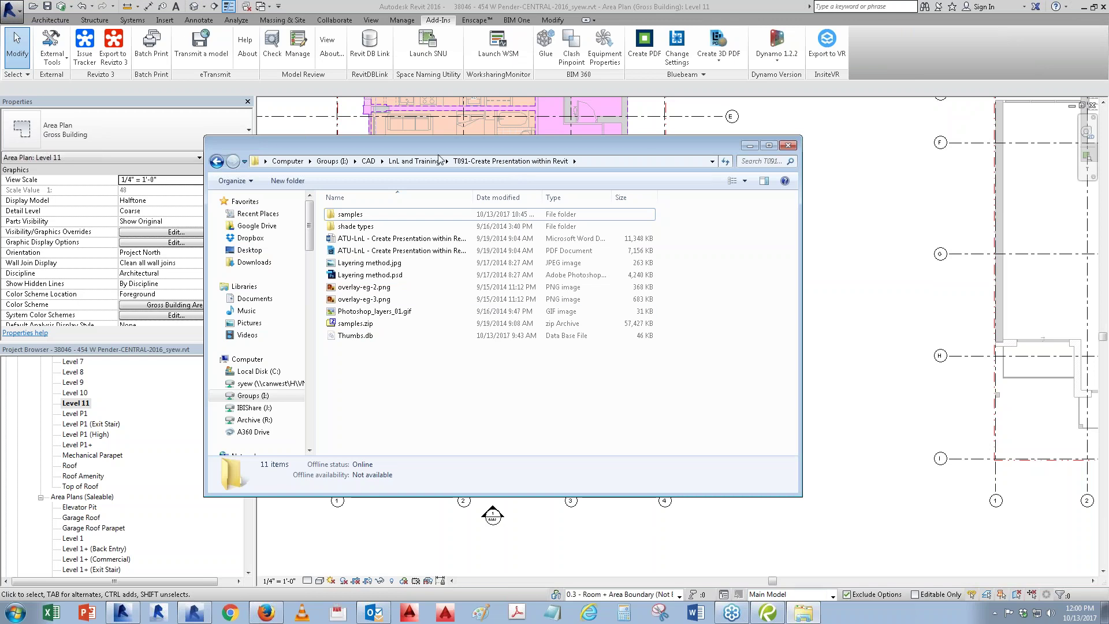
click(325, 162)
double_click(345, 263)
double_click(359, 336)
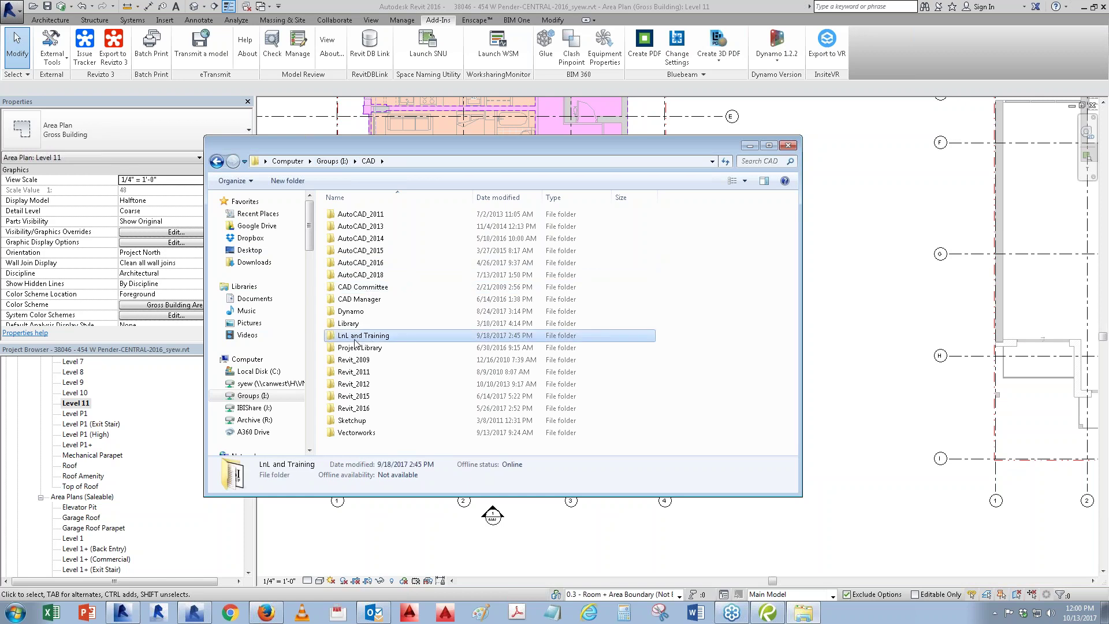
Step: Enter the T091-Create Presentation within Revit folder and open the ATU-LnL guide PDF
mouse_move(794, 219)
mouse_down()
mouse_move(792, 349)
mouse_move(781, 366)
mouse_up()
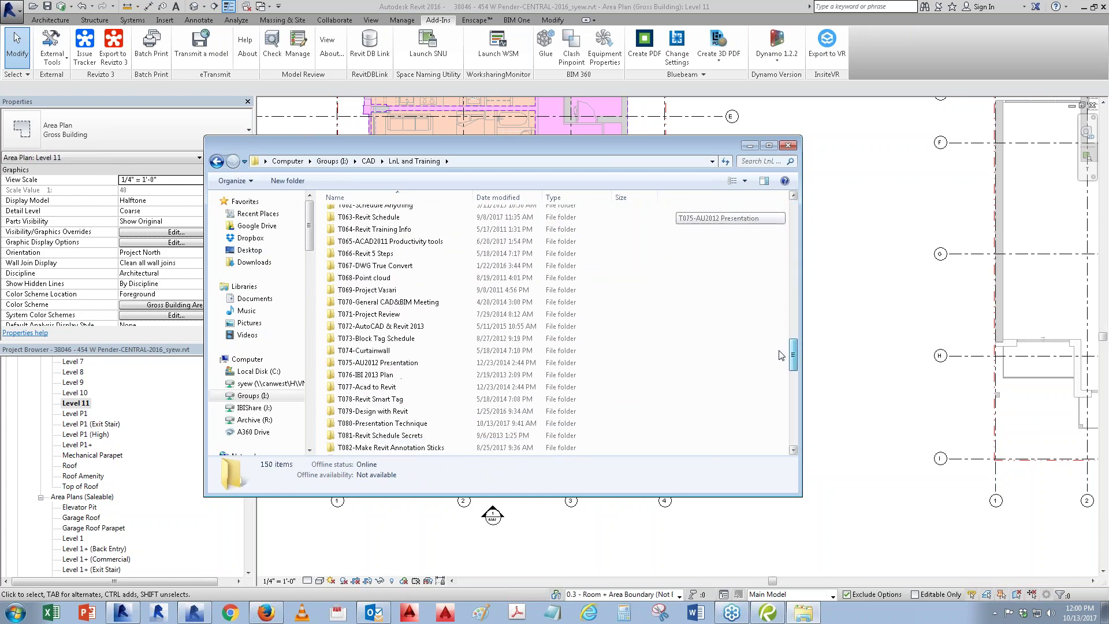
click(379, 417)
scroll(385, 425, down, 1)
scroll(376, 433, down, 1)
double_click(359, 413)
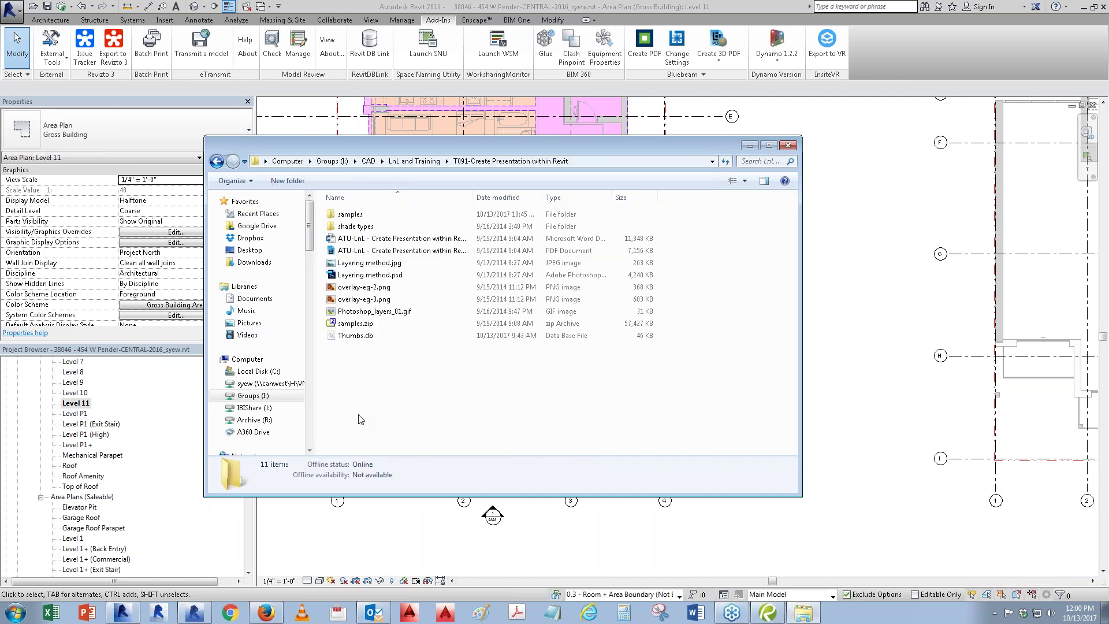
double_click(370, 250)
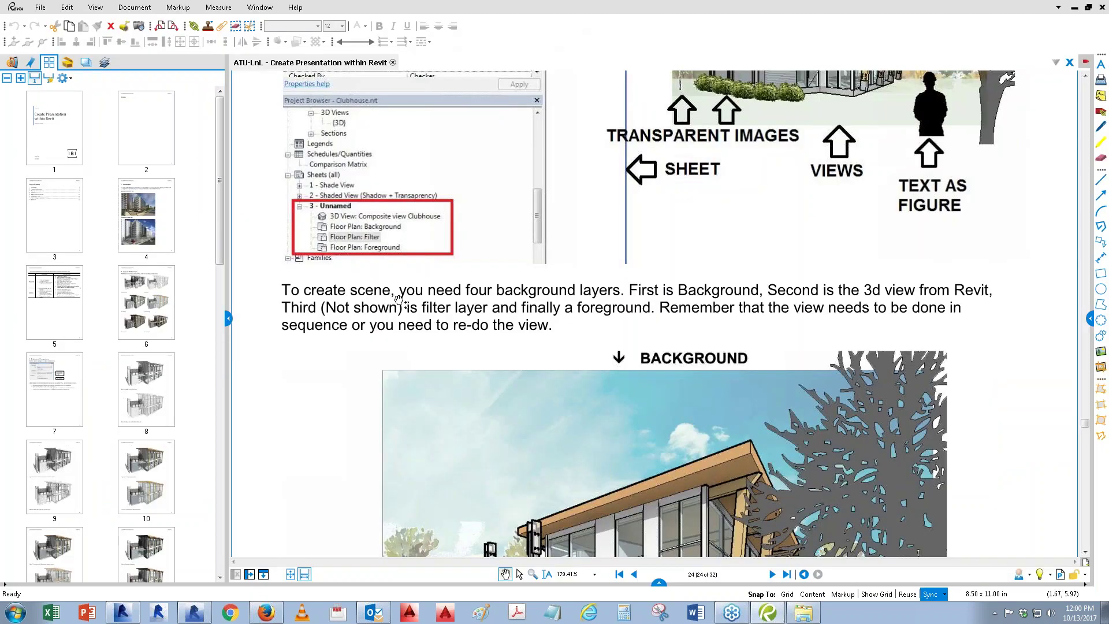
Step: Browse the cover and Introduction examples, then land on page 5's rendered-versus-shaded comparison table
click(61, 120)
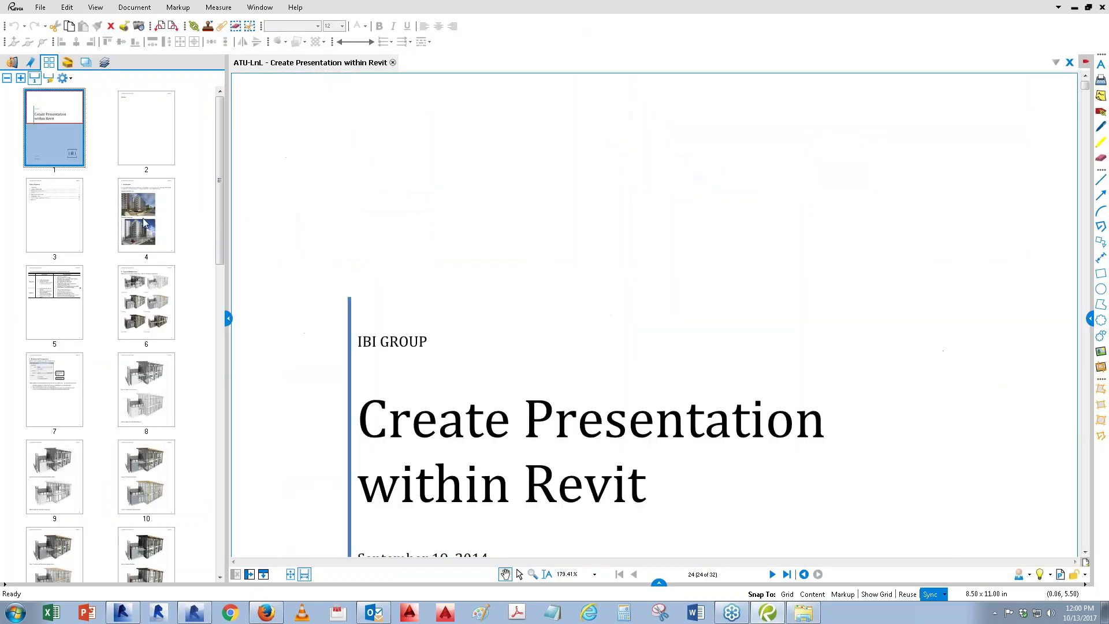
click(144, 220)
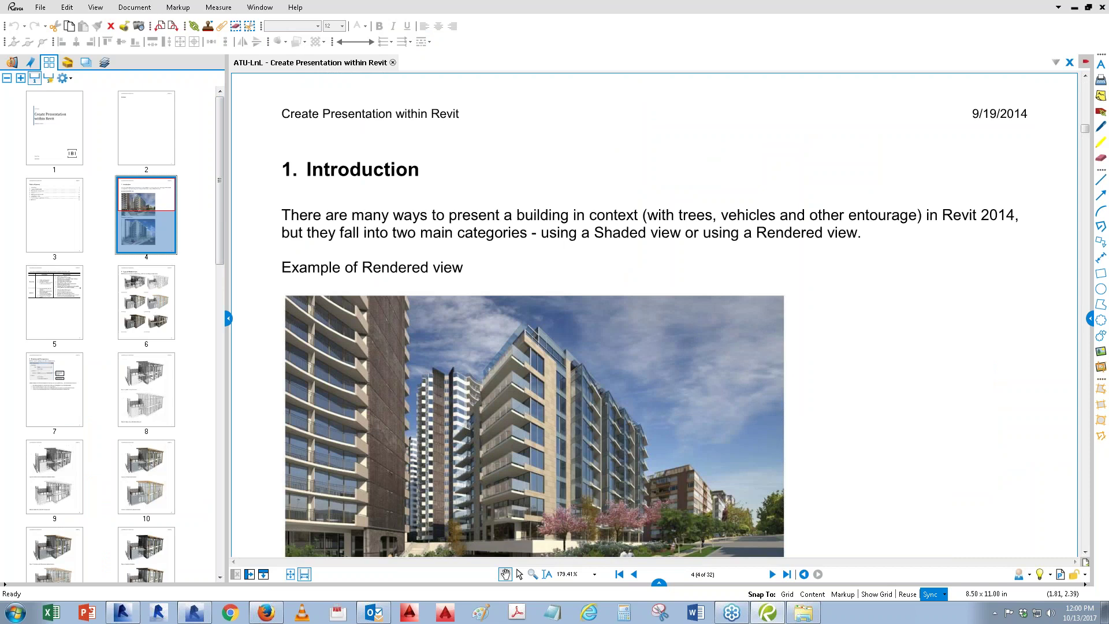
drag(490, 358, 491, 261)
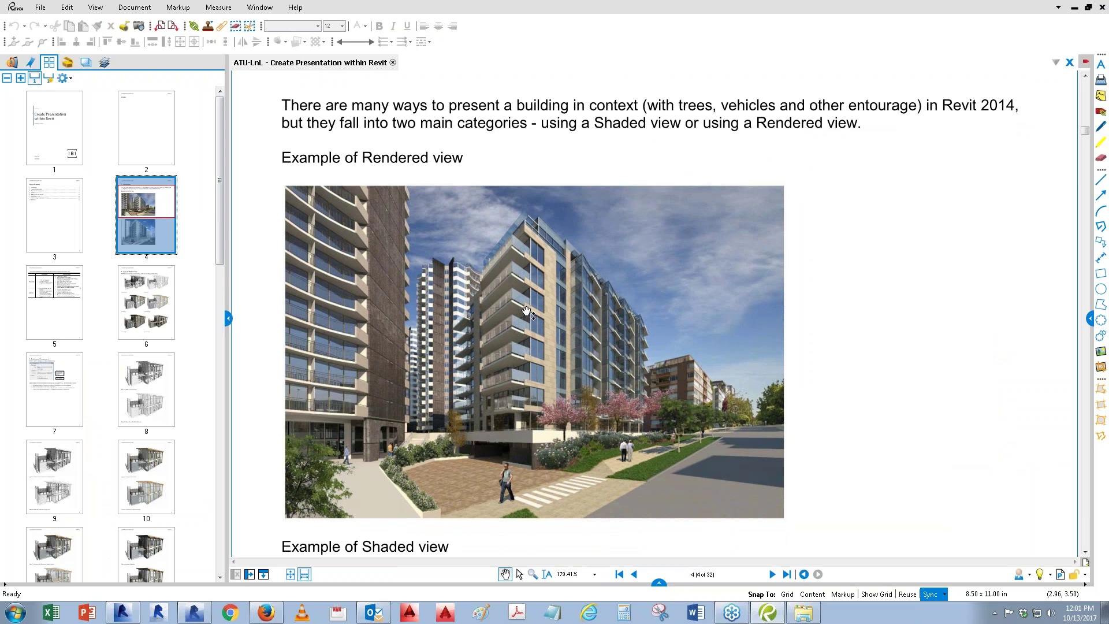
scroll(528, 313, down, 3)
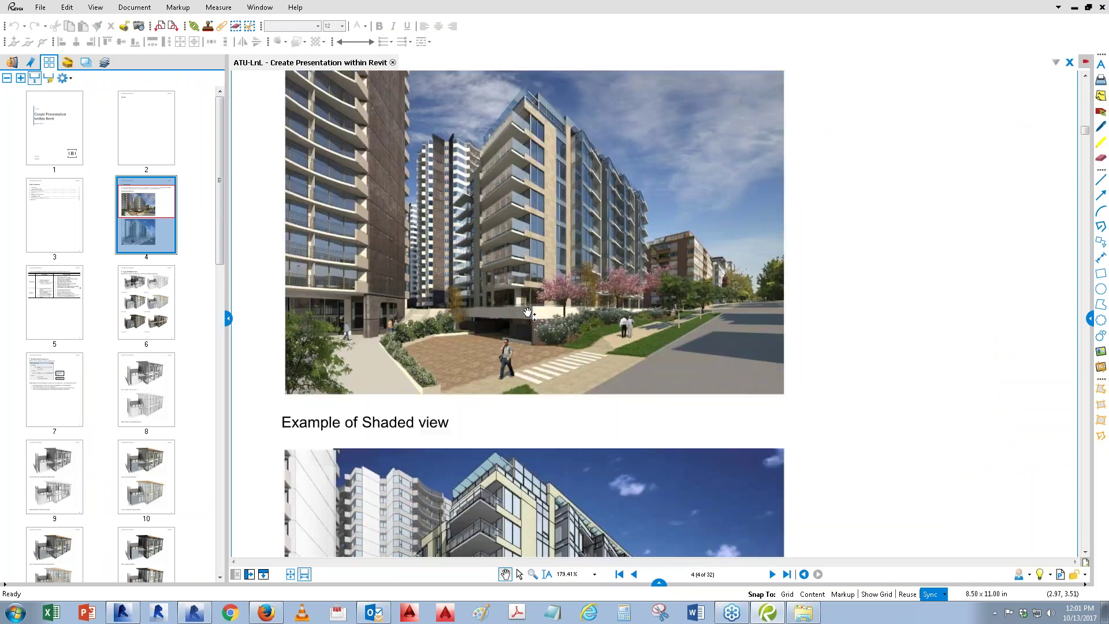
scroll(528, 314, down, 3)
scroll(528, 313, down, 3)
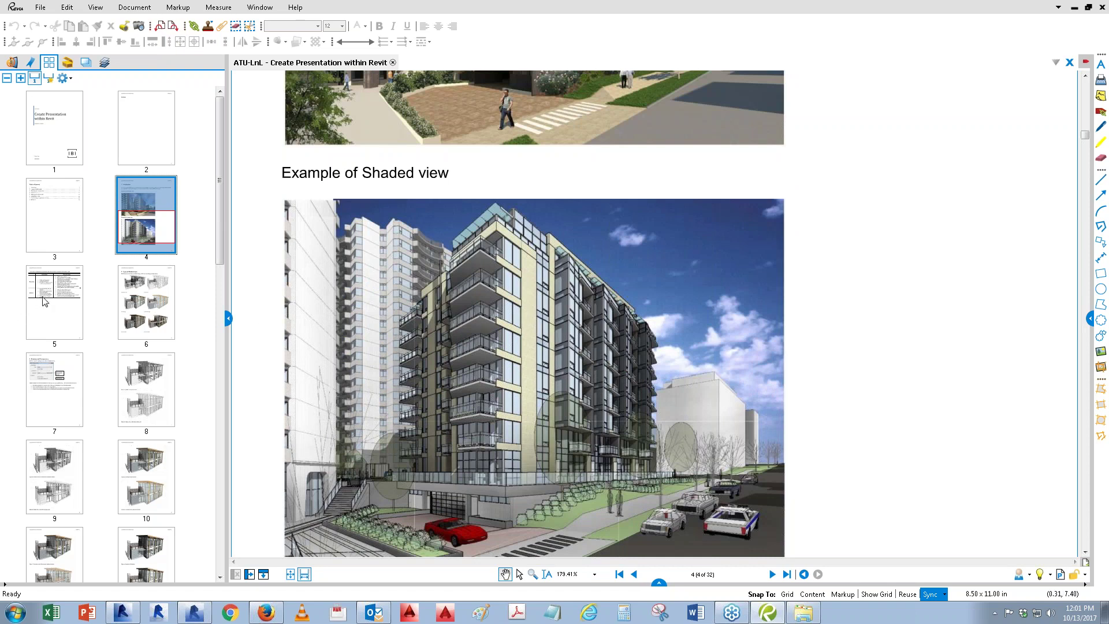
click(44, 301)
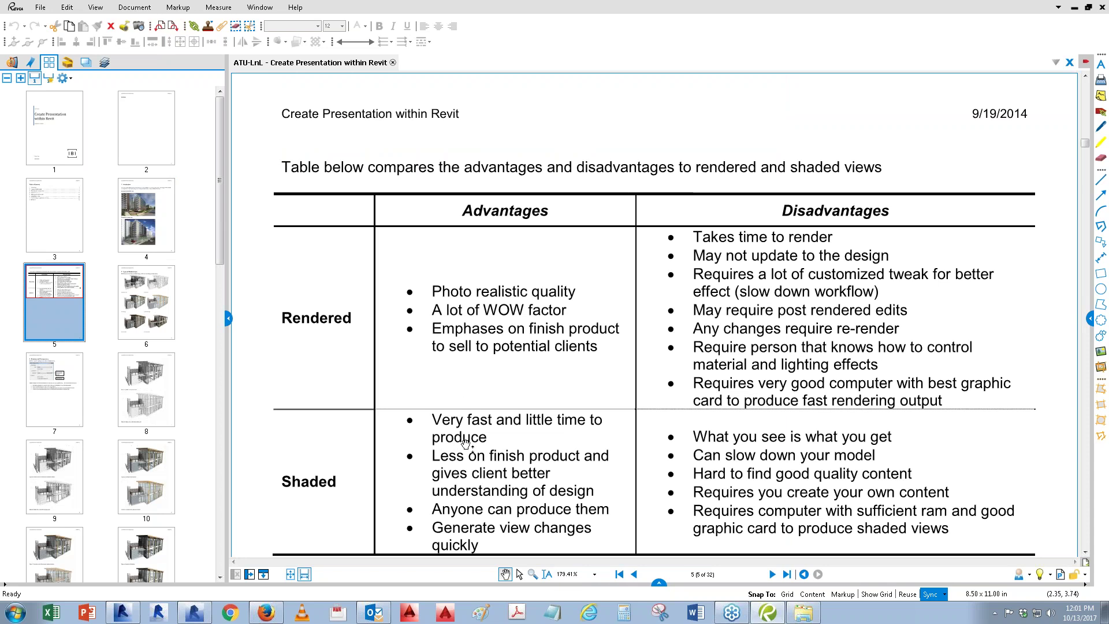
Step: View page 6, Types of Shaded mode, then close the guide in Revu
scroll(513, 501, down, 1)
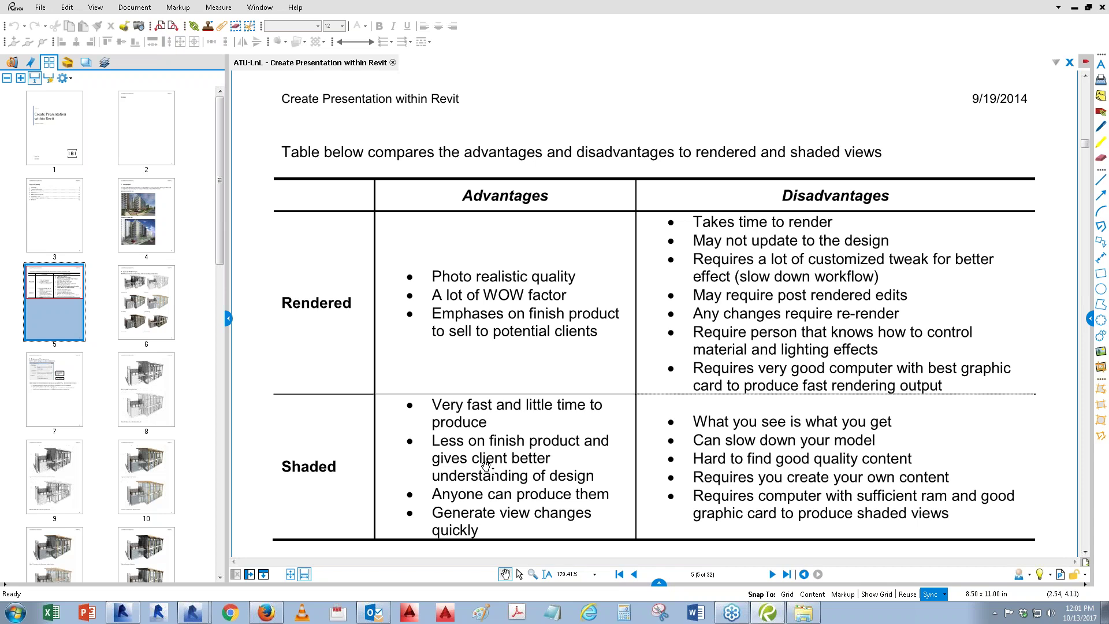
click(133, 302)
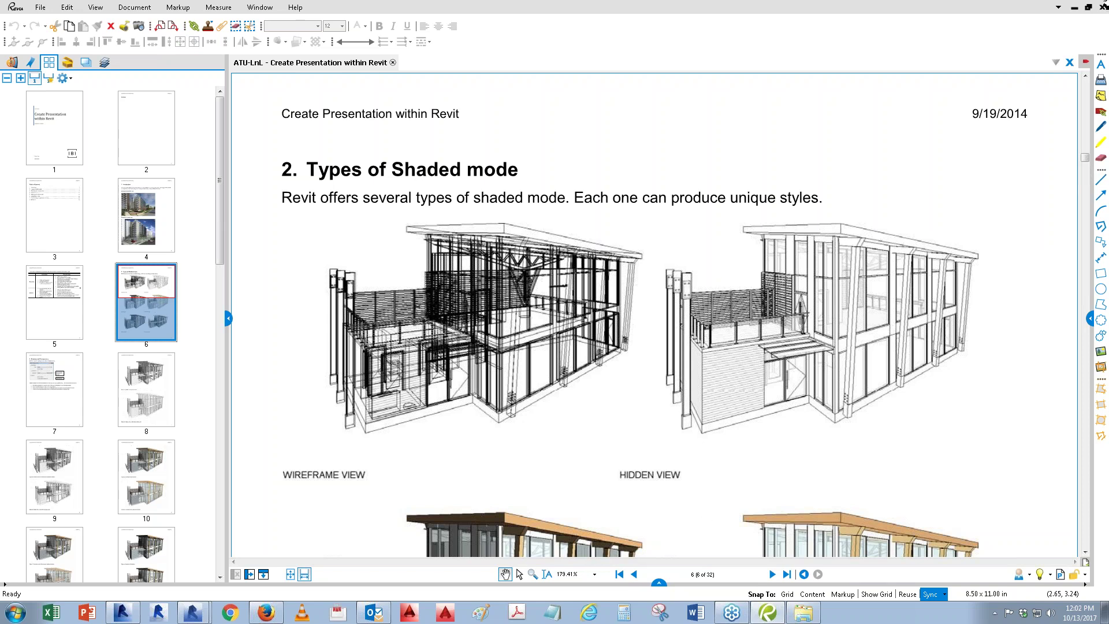
click(1100, 7)
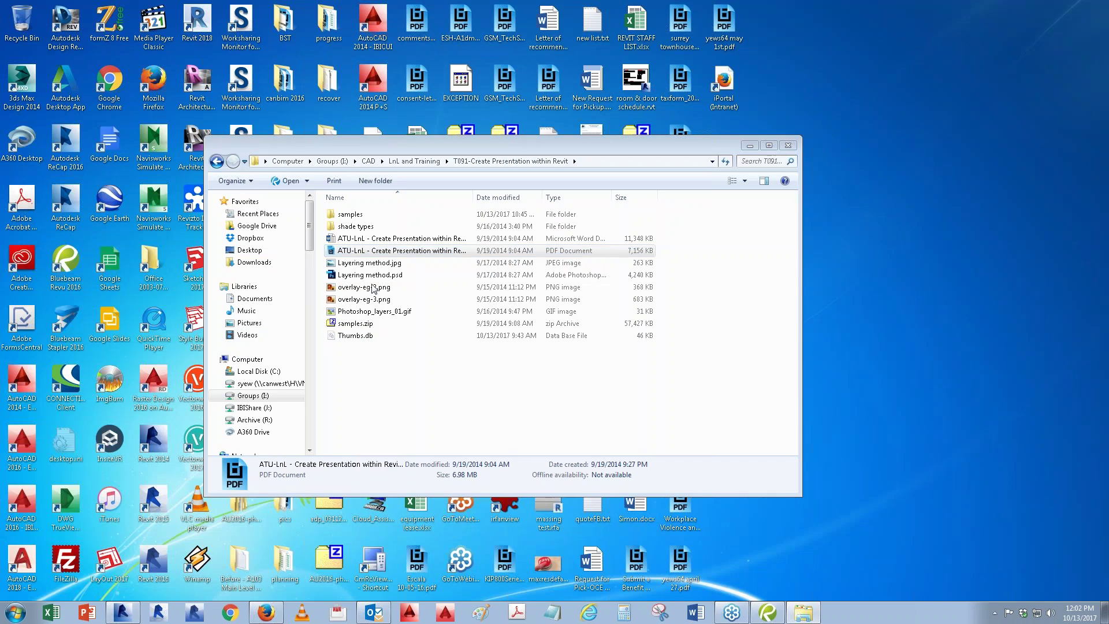
Step: Reopen the guide PDF in Adobe Acrobat with the page thumbnails pane showing
right_click(383, 250)
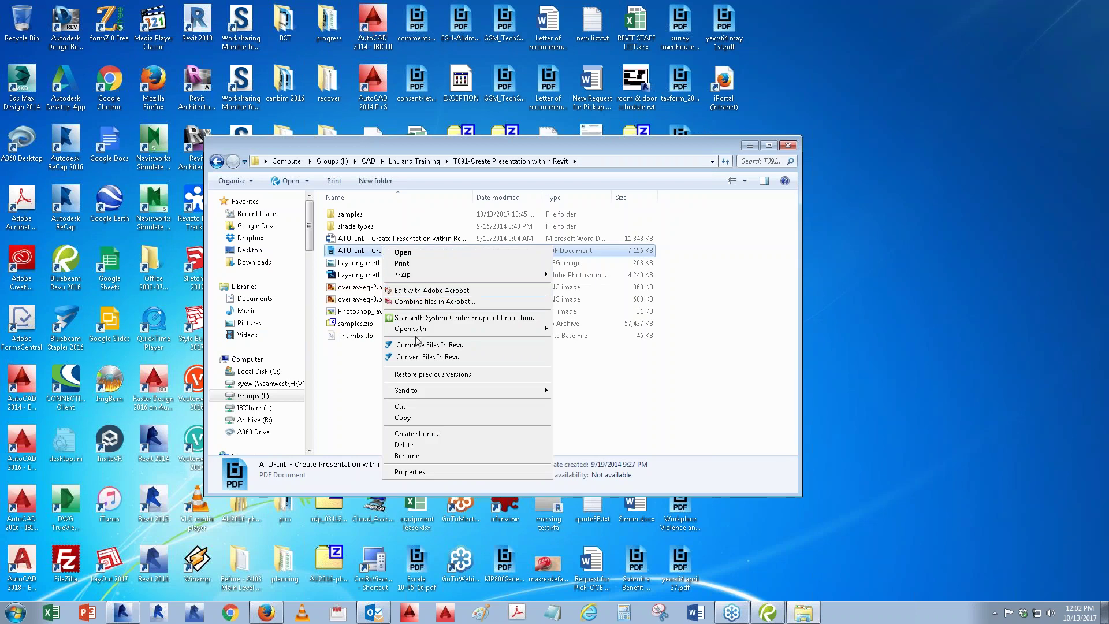
mouse_move(434, 329)
click(584, 330)
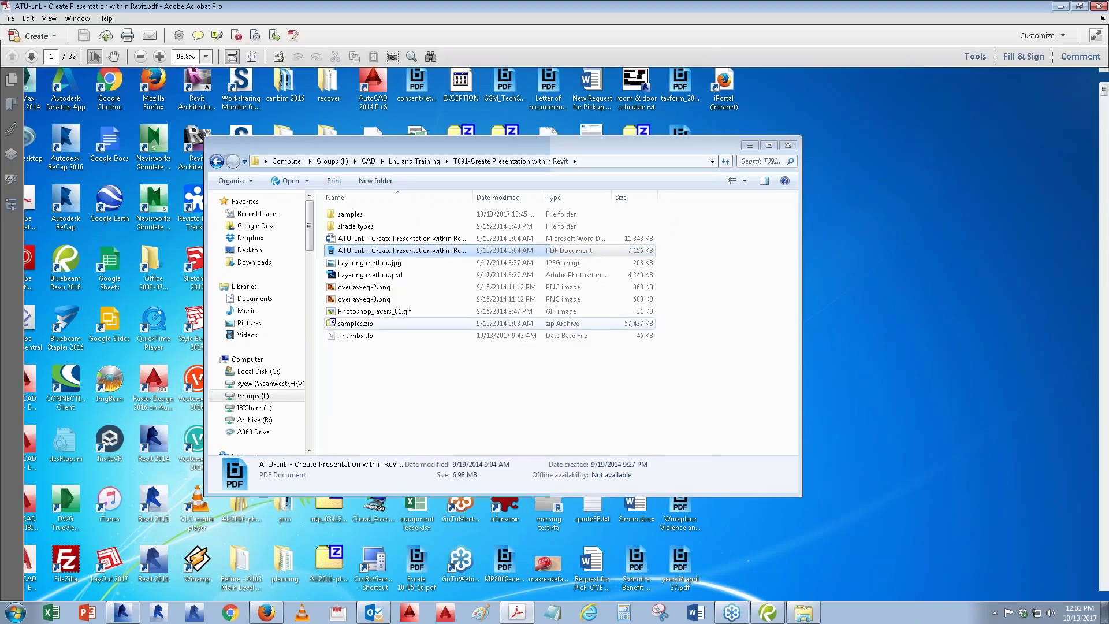
click(12, 79)
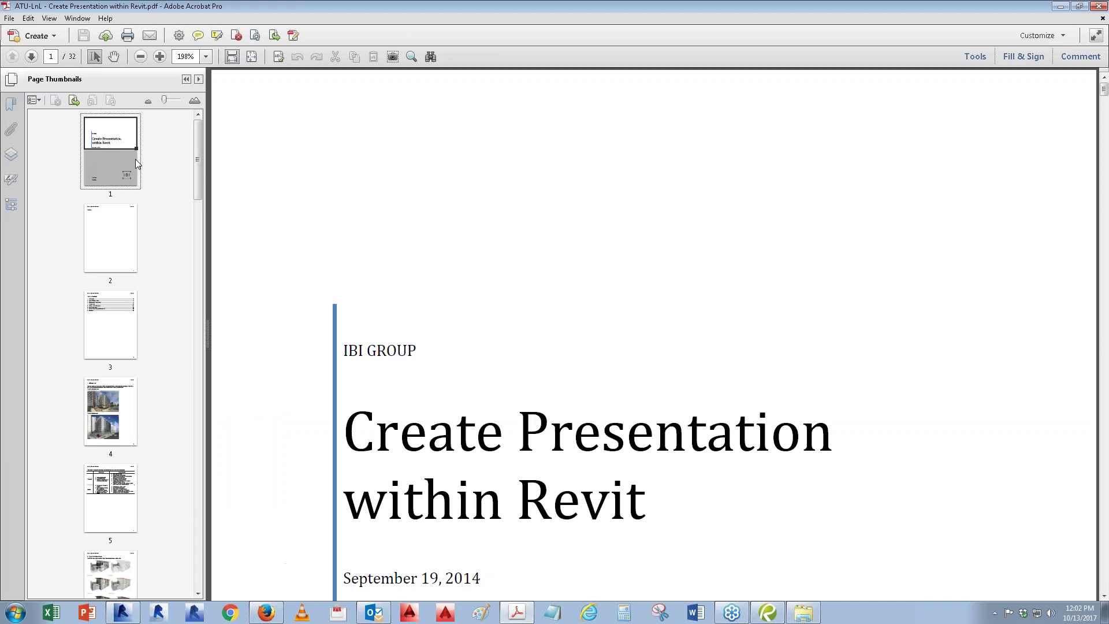
Step: Read from page 6 through Shadows and Transparency to page 8's shaded building rendering
click(112, 577)
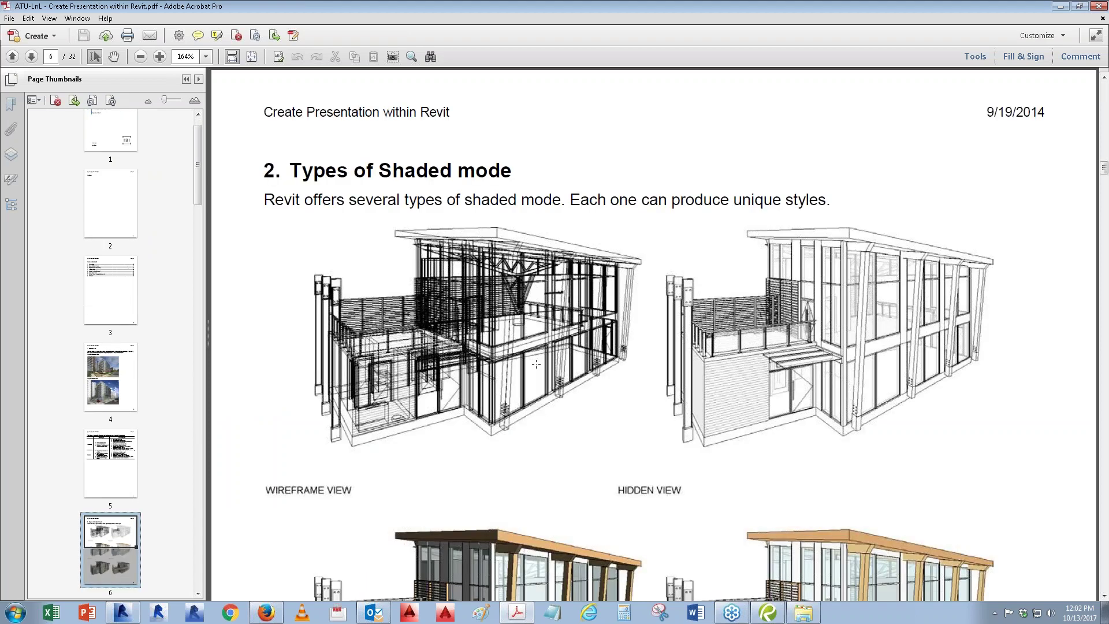
scroll(536, 364, down, 2)
scroll(520, 362, down, 1)
scroll(405, 355, down, 1)
scroll(290, 351, down, 1)
scroll(306, 404, down, 1)
scroll(332, 512, down, 1)
scroll(386, 476, down, 2)
scroll(387, 477, down, 2)
scroll(387, 477, down, 2)
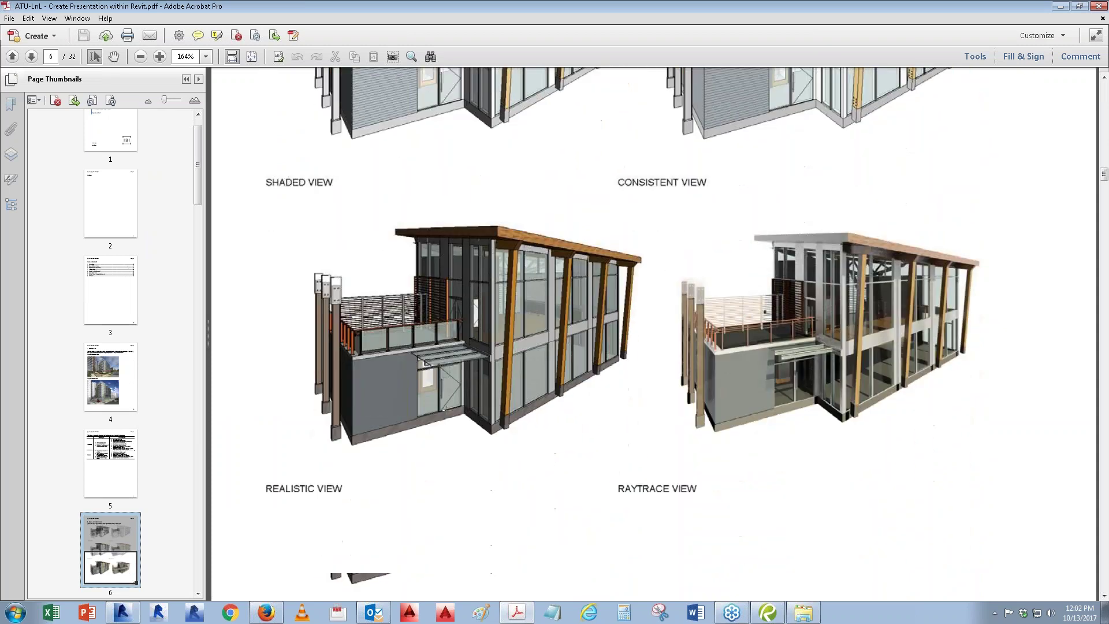
scroll(653, 335, down, 2)
scroll(653, 335, down, 1)
scroll(653, 335, down, 1)
scroll(653, 335, down, 3)
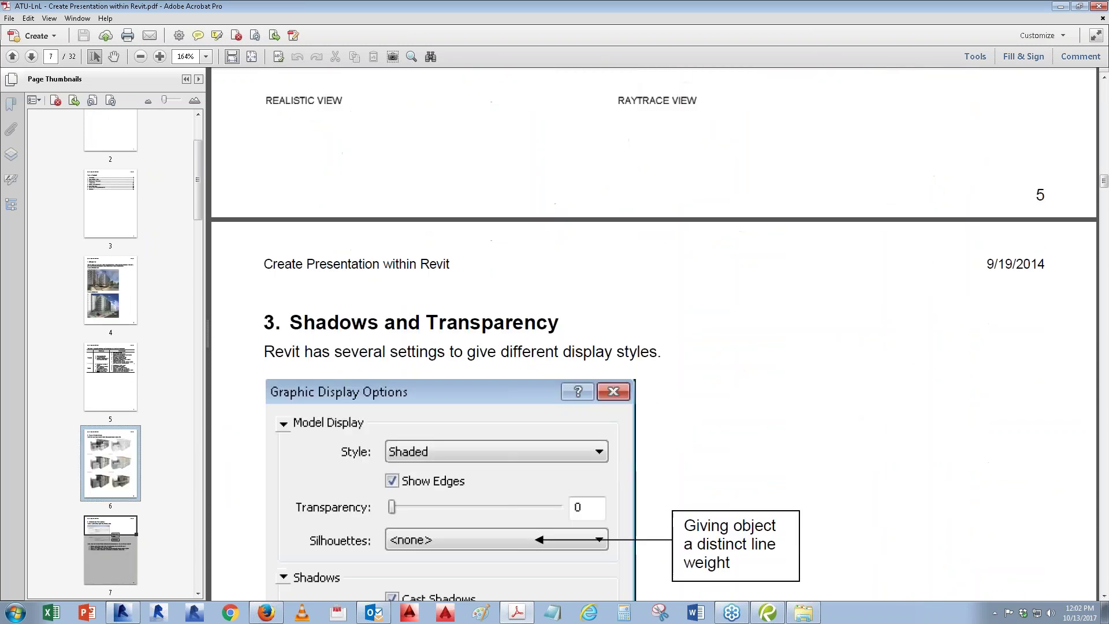
scroll(306, 239, down, 1)
scroll(305, 239, down, 1)
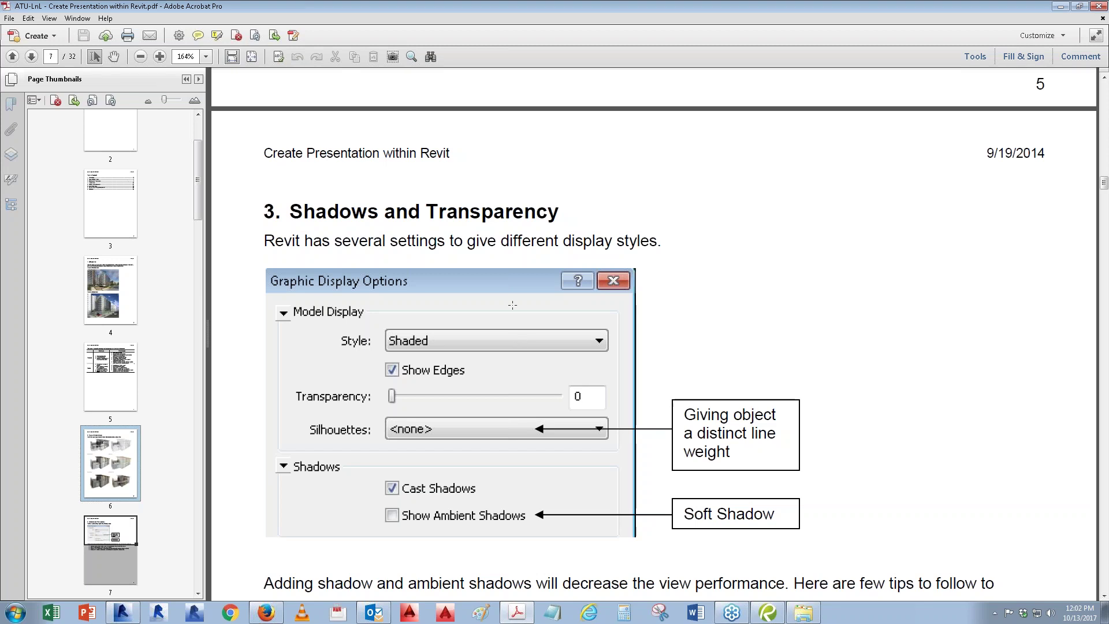
scroll(381, 330, down, 3)
scroll(381, 330, down, 2)
scroll(381, 330, down, 3)
scroll(381, 330, down, 1)
scroll(653, 334, down, 2)
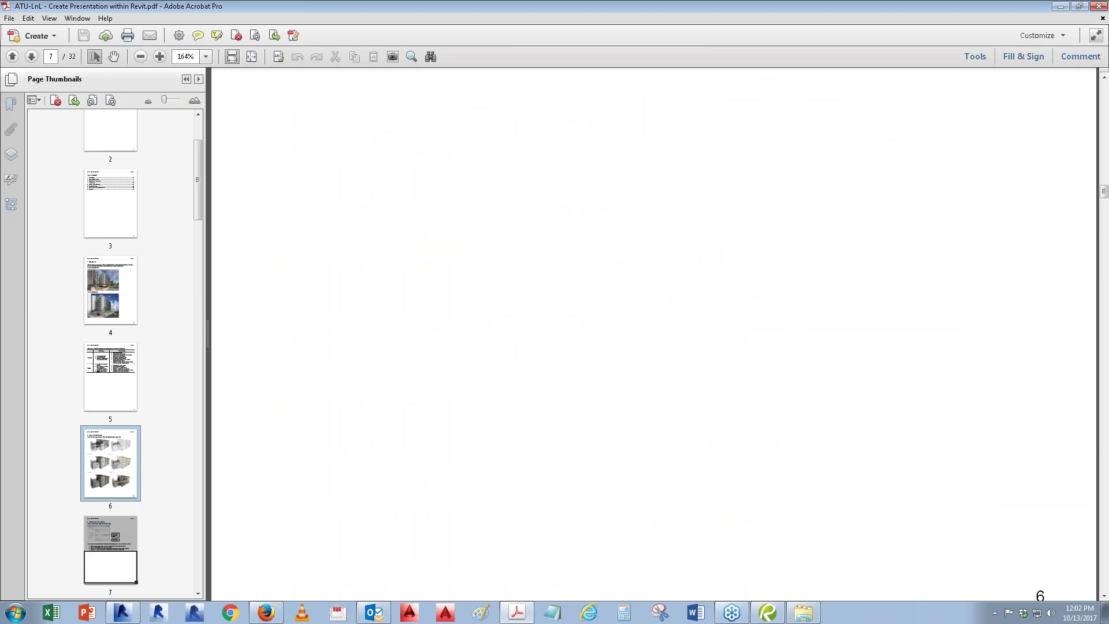
scroll(652, 334, down, 5)
scroll(653, 334, down, 2)
scroll(653, 334, down, 2)
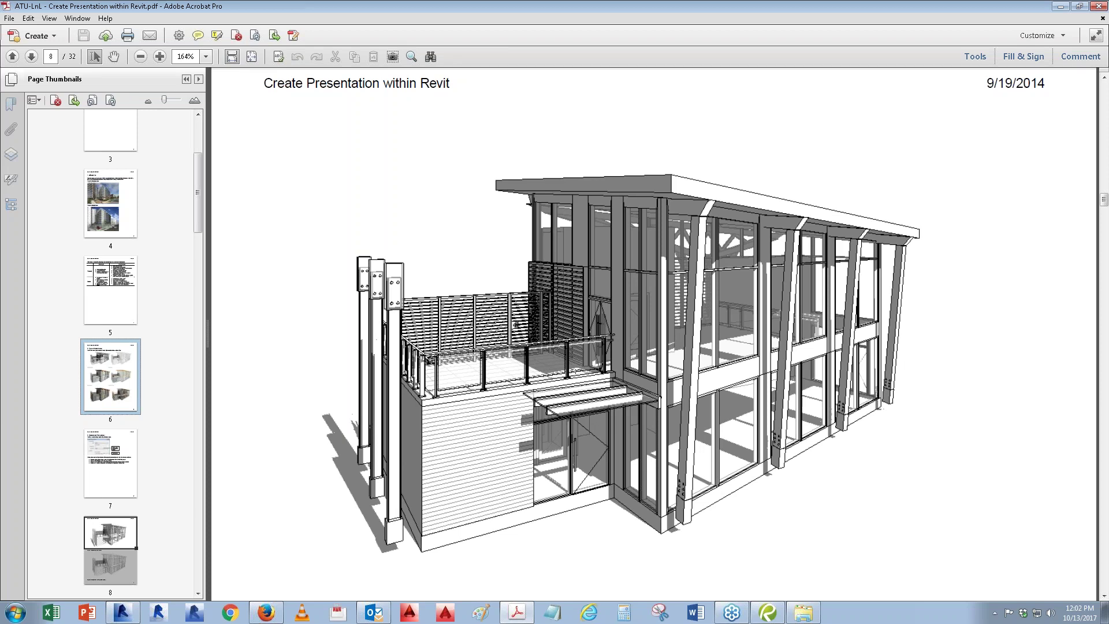
Step: Scroll past Figure 2 to Figure 3's hidden-lines-with-shadow rendering, then return to Revit's tower 3D view
scroll(573, 456, down, 1)
scroll(574, 455, down, 3)
scroll(573, 455, down, 4)
scroll(573, 455, down, 1)
scroll(575, 452, down, 1)
scroll(575, 453, down, 1)
scroll(575, 453, down, 2)
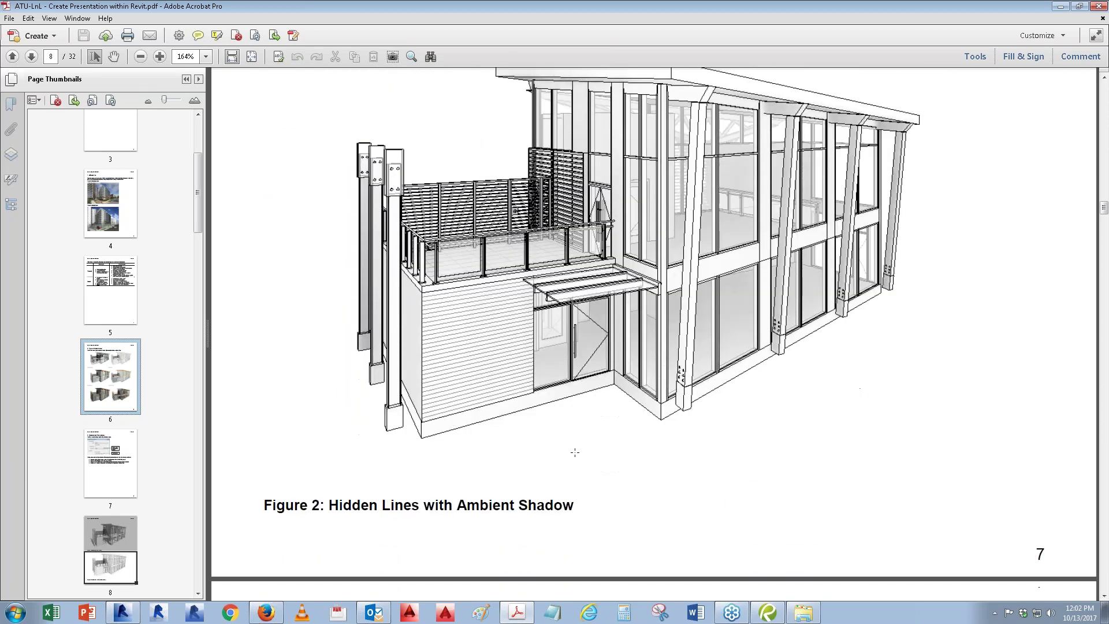
scroll(575, 452, down, 1)
scroll(575, 453, down, 4)
scroll(575, 452, down, 2)
scroll(575, 452, down, 3)
scroll(575, 452, down, 3)
scroll(575, 452, down, 2)
scroll(575, 453, down, 4)
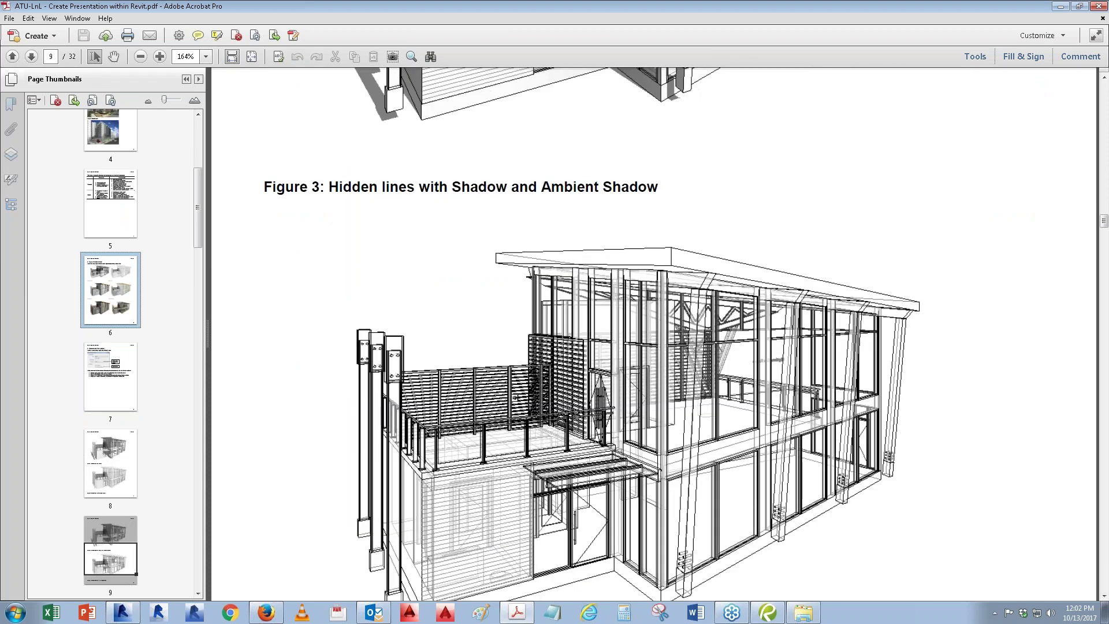
scroll(574, 453, down, 2)
scroll(575, 453, down, 1)
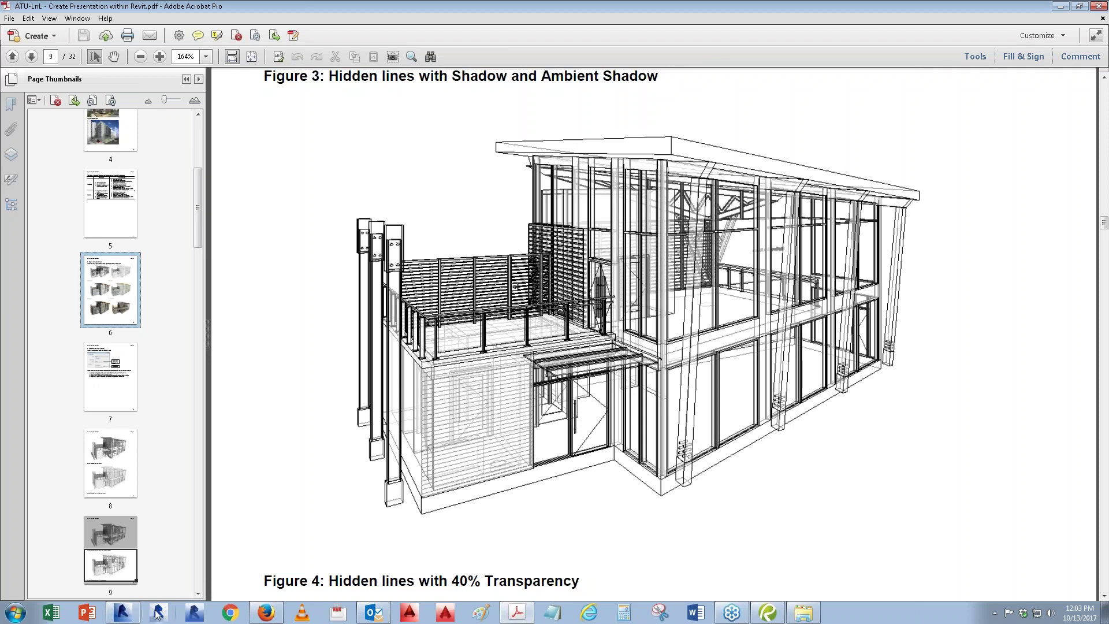
click(186, 613)
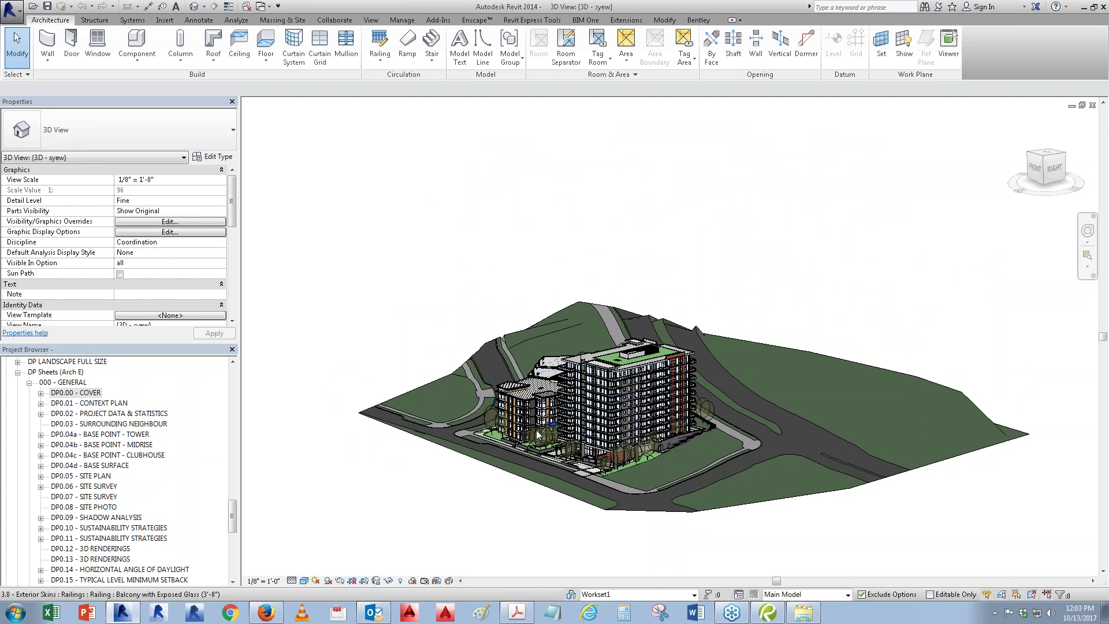
Step: Isolate the linked clubhouse model in the 3D view
mouse_move(576, 498)
shift+middle_down()
mouse_move(736, 506)
mouse_move(675, 406)
shift+middle_up()
scroll(675, 406, up, 3)
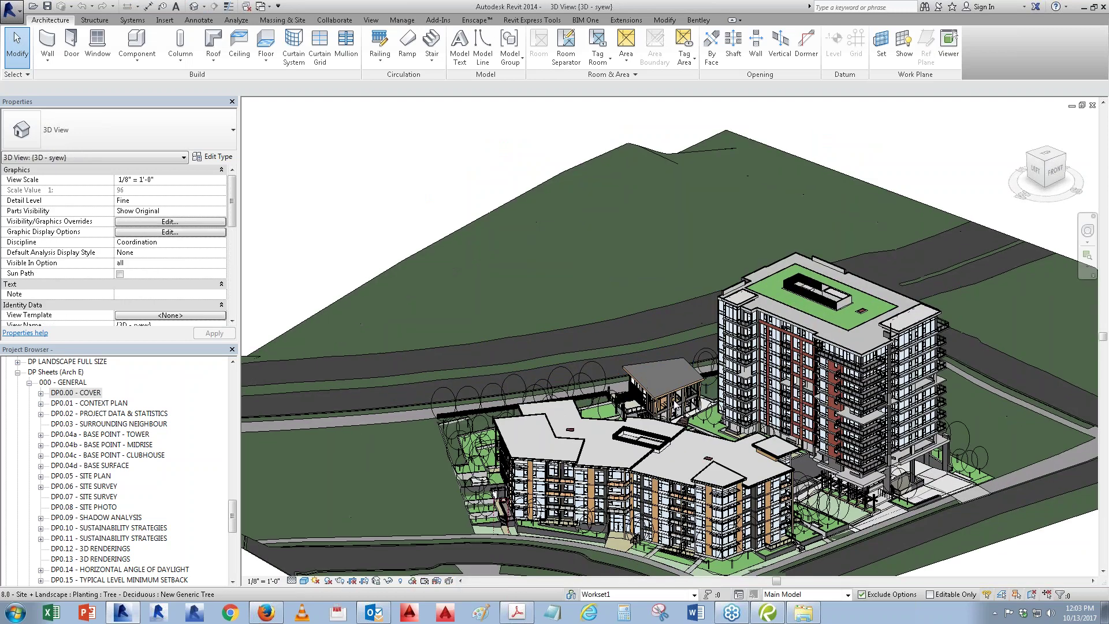
scroll(671, 399, up, 3)
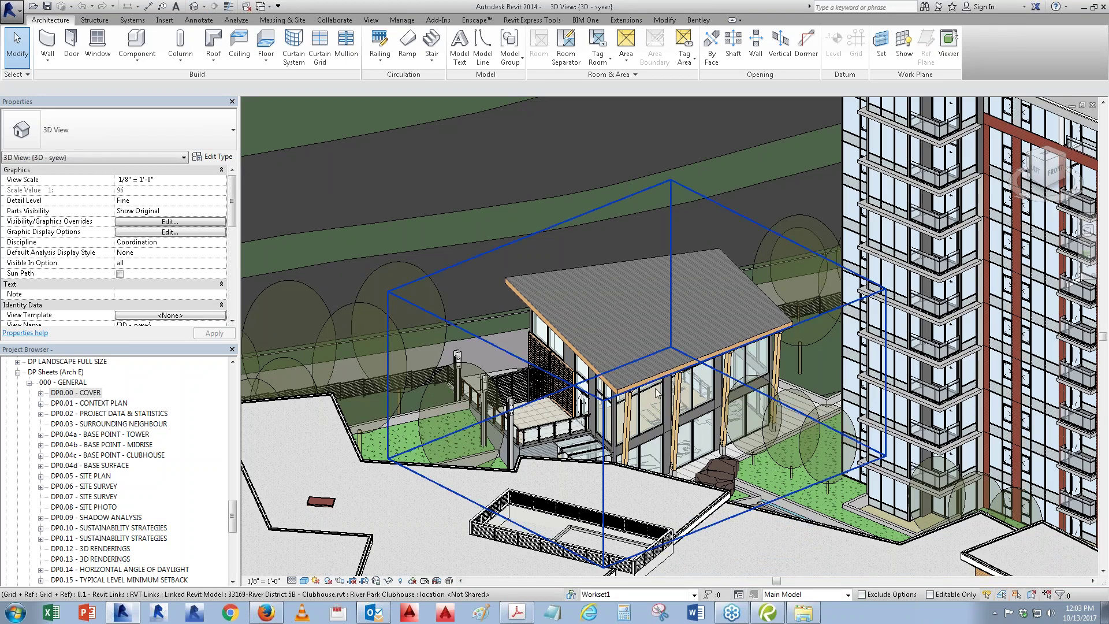
click(396, 558)
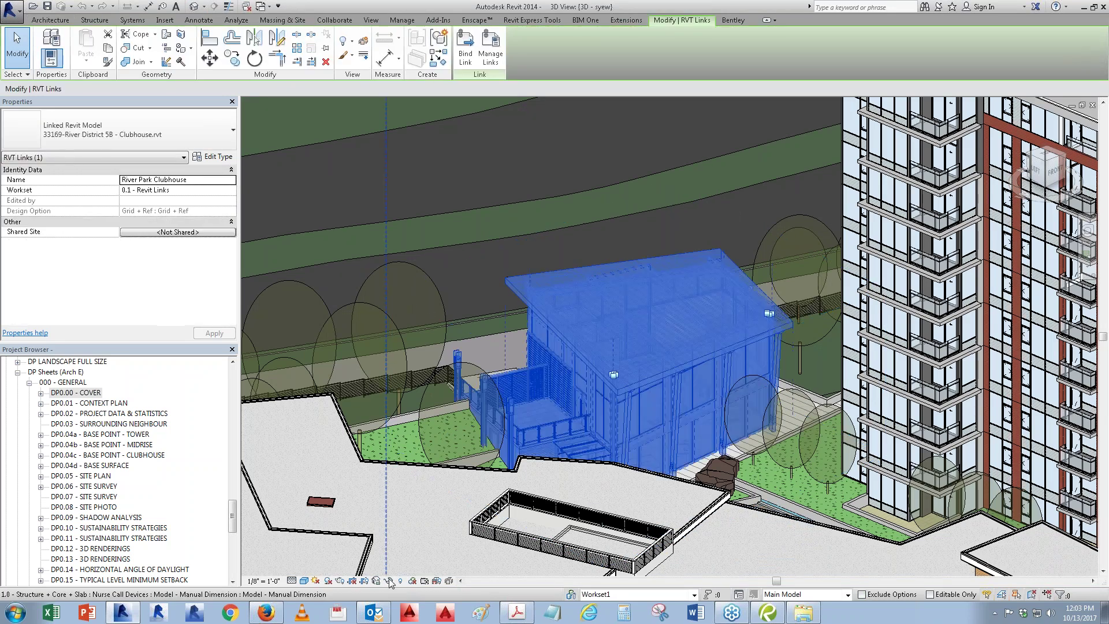
click(388, 580)
click(409, 541)
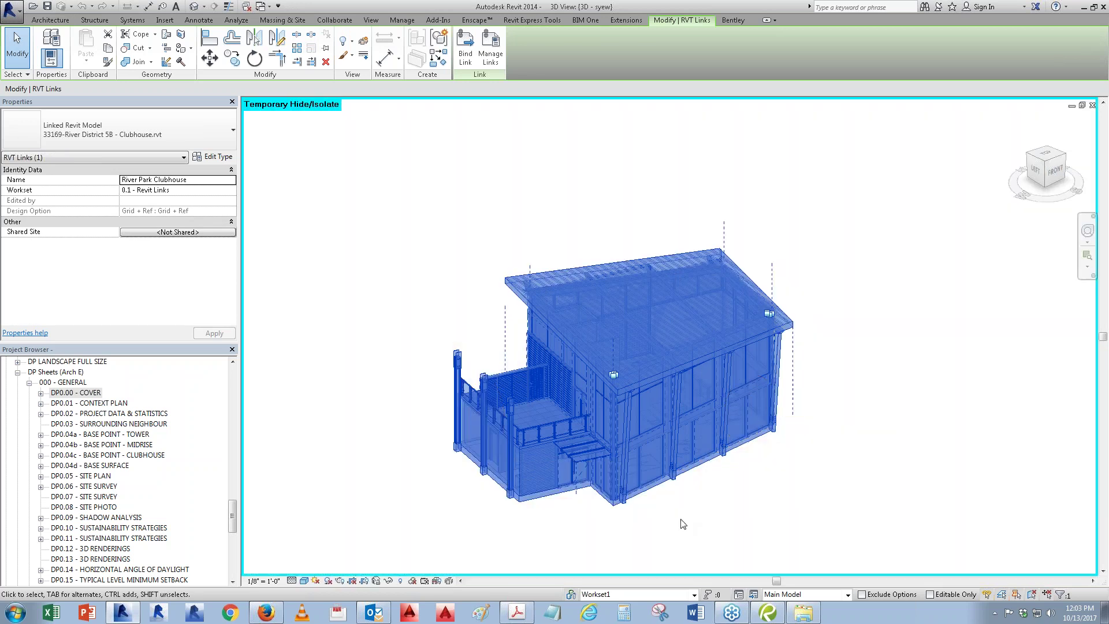
Step: Orbit to view the clubhouse from the left, deselect it, and open Graphic Display Options
shift+middle_drag(751, 517, 775, 503)
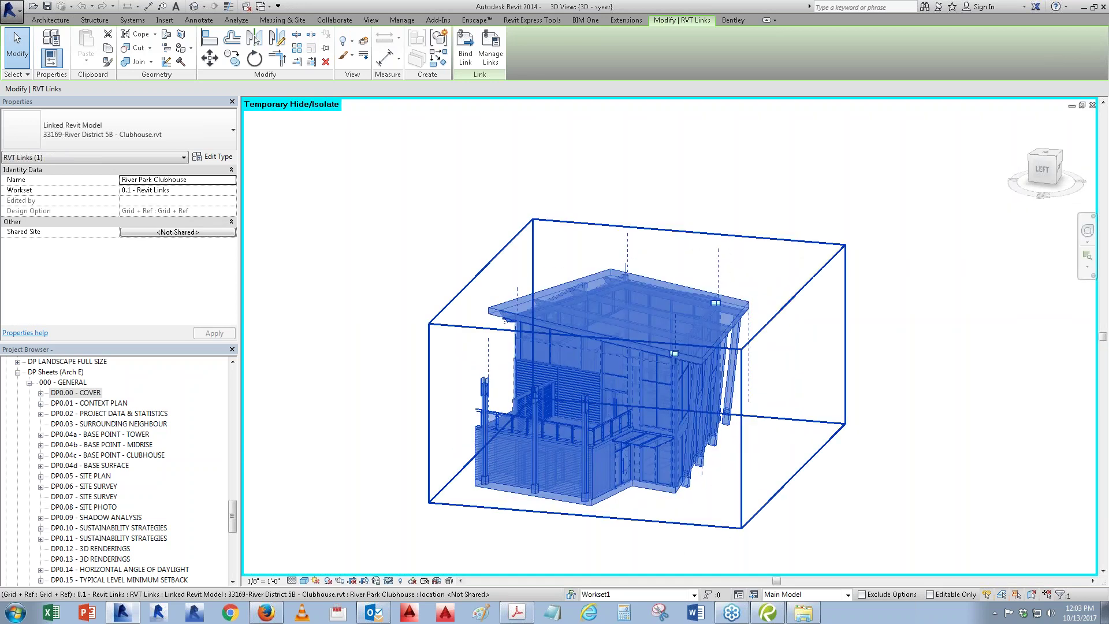
key(Escape)
click(304, 580)
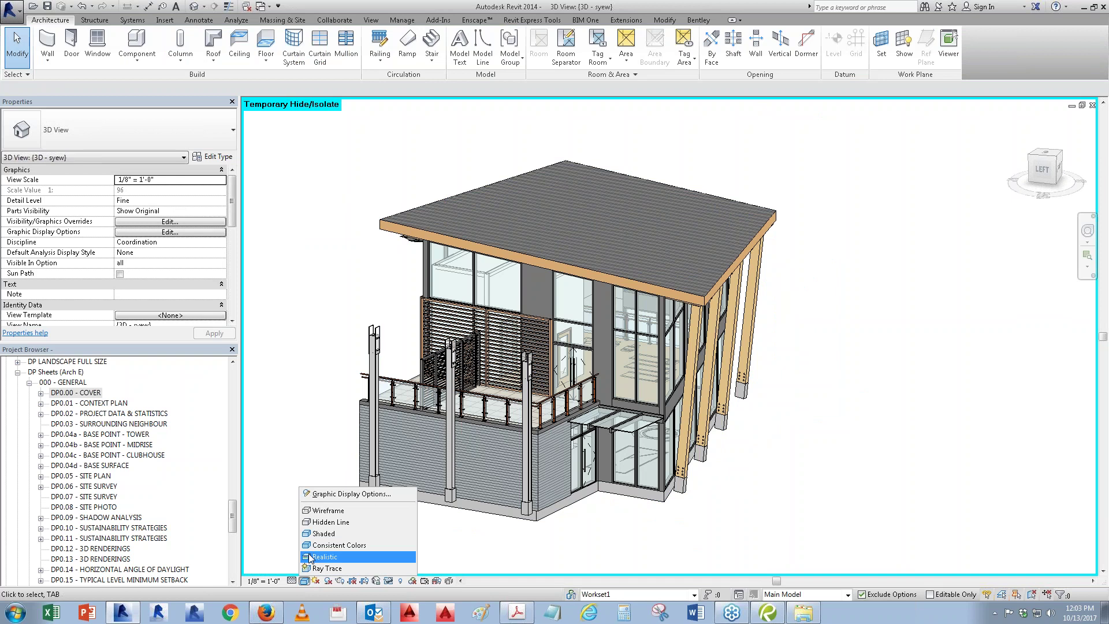
click(329, 496)
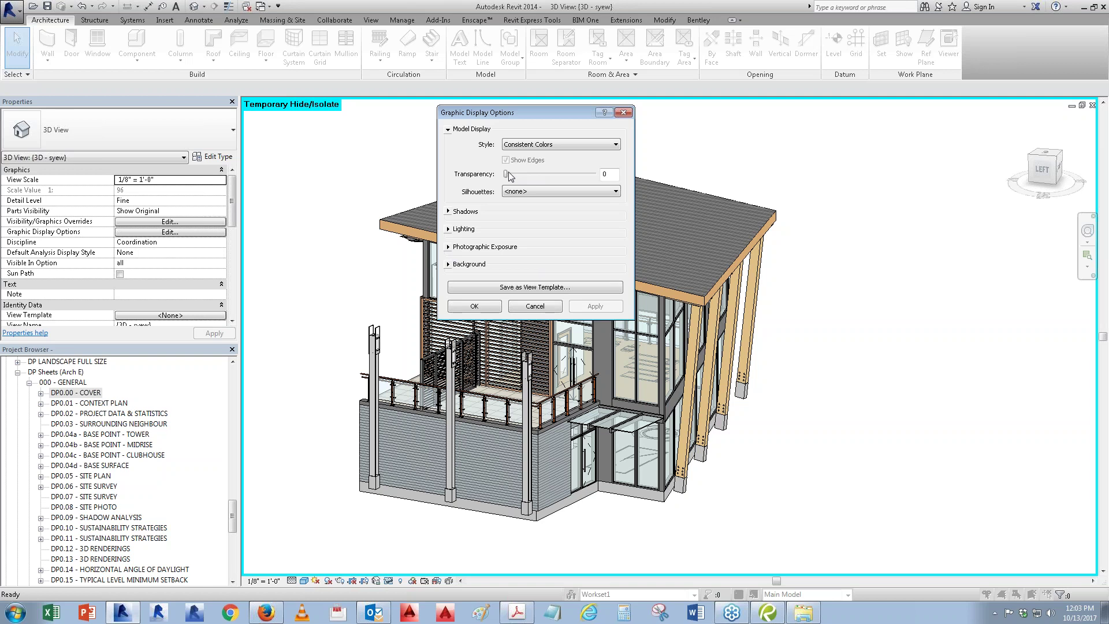
Step: Set model transparency to 40 with Consistent Colors and apply it
mouse_move(506, 175)
mouse_down()
mouse_move(550, 177)
mouse_move(541, 180)
mouse_up()
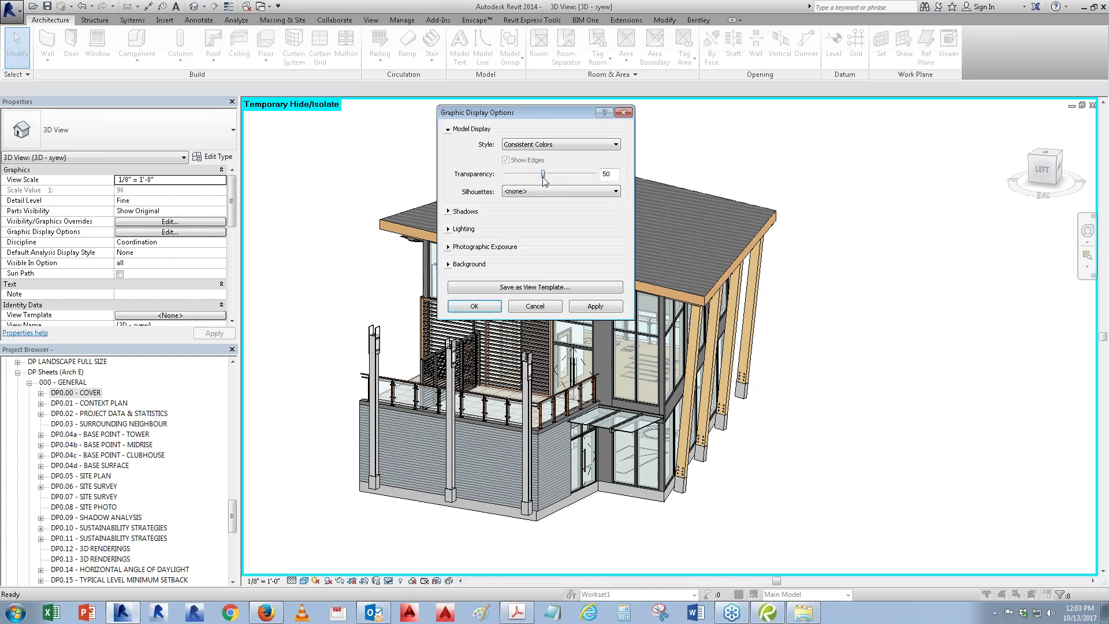
click(606, 311)
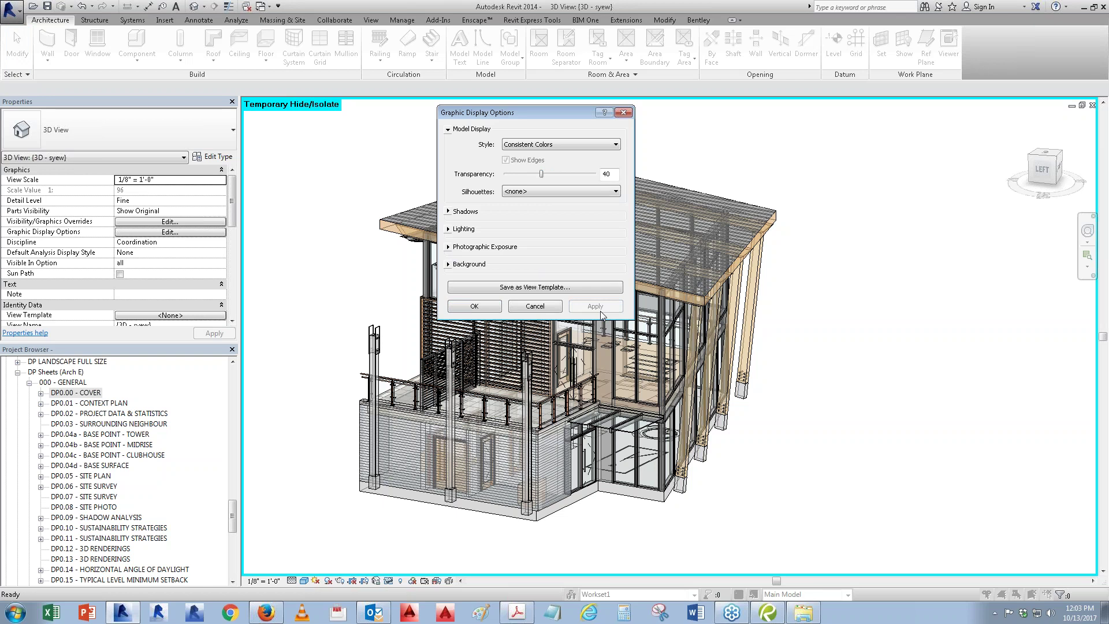
click(536, 306)
Step: Bring the tutorial PDF in Acrobat back to the front at Figure 4
click(768, 613)
click(769, 613)
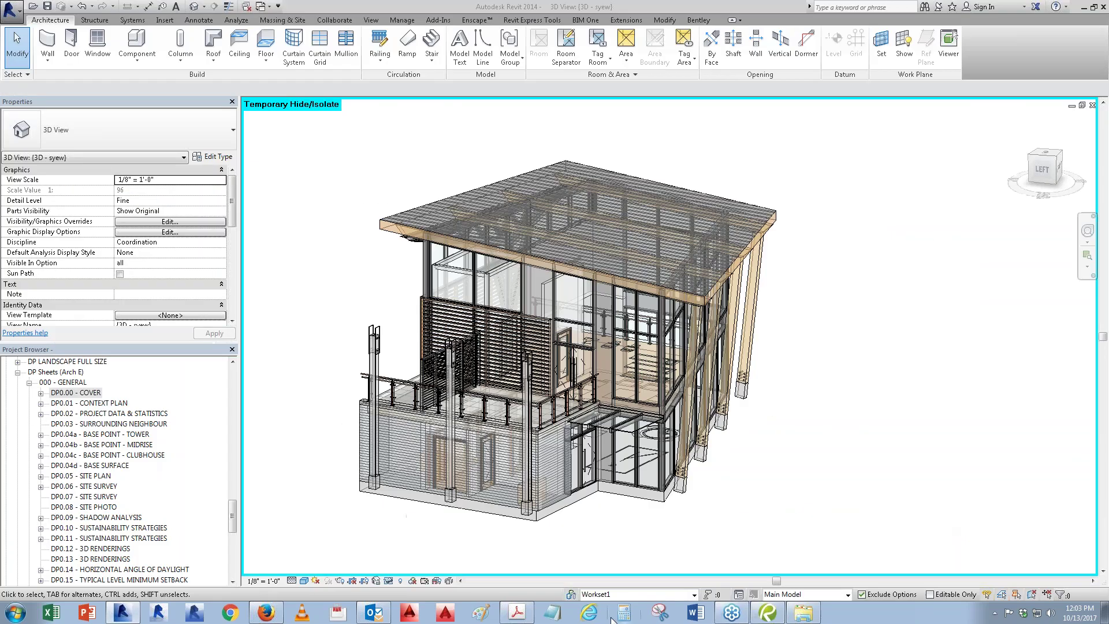
click(517, 614)
Step: Scroll through the visual-style figures following Figure 4 in the Acrobat guide
scroll(653, 324, down, 3)
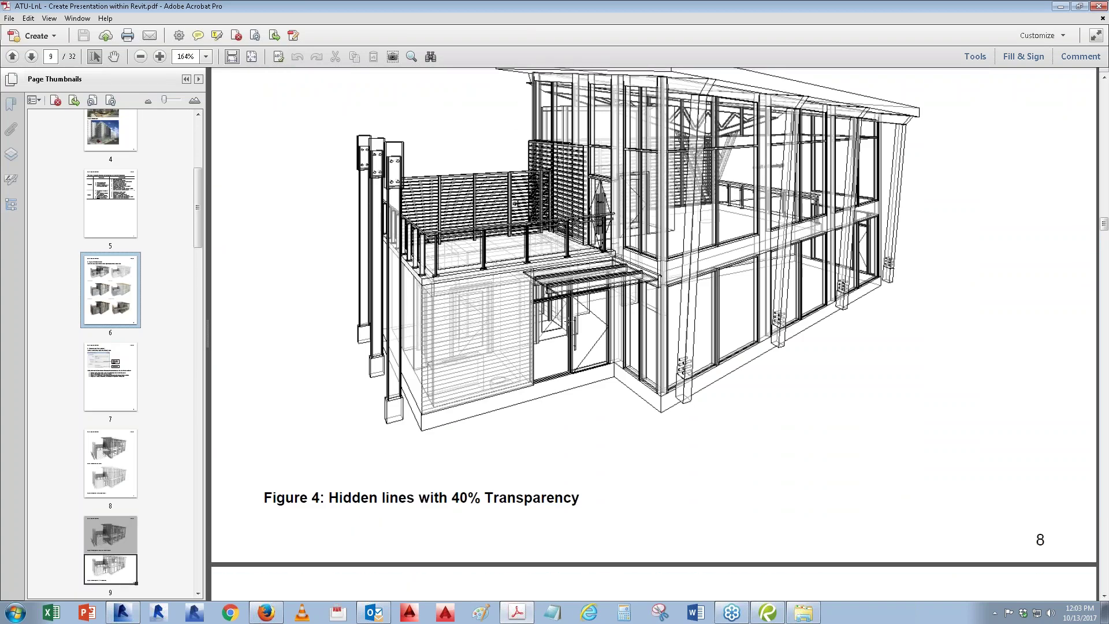
scroll(652, 335, down, 2)
scroll(653, 335, down, 5)
scroll(653, 336, down, 6)
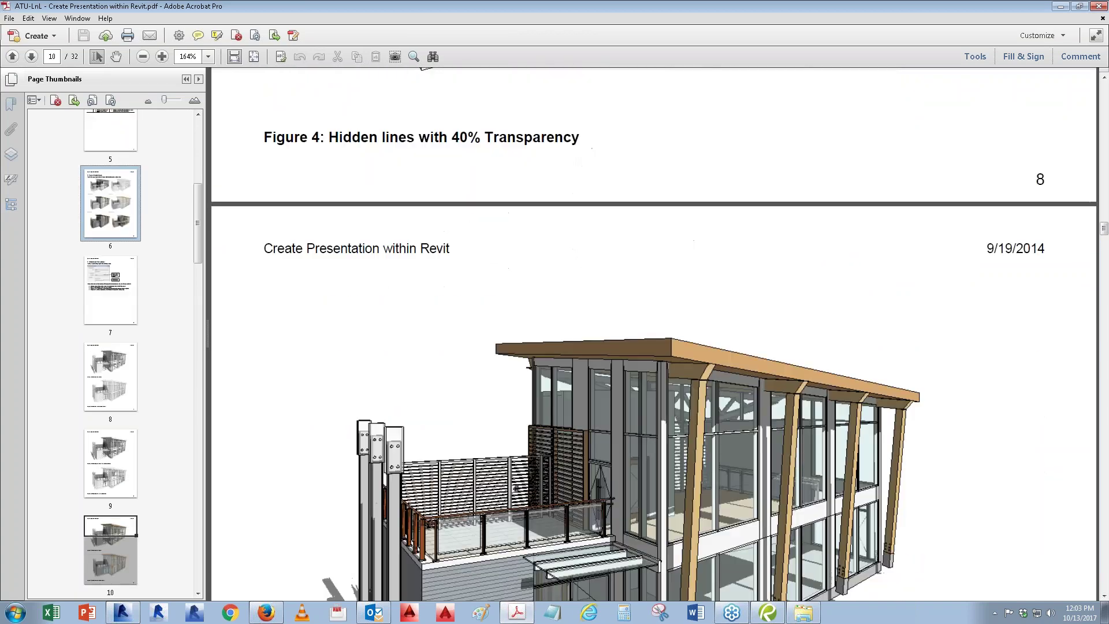
scroll(653, 335, down, 3)
scroll(653, 335, down, 4)
scroll(653, 335, down, 5)
scroll(653, 335, down, 15)
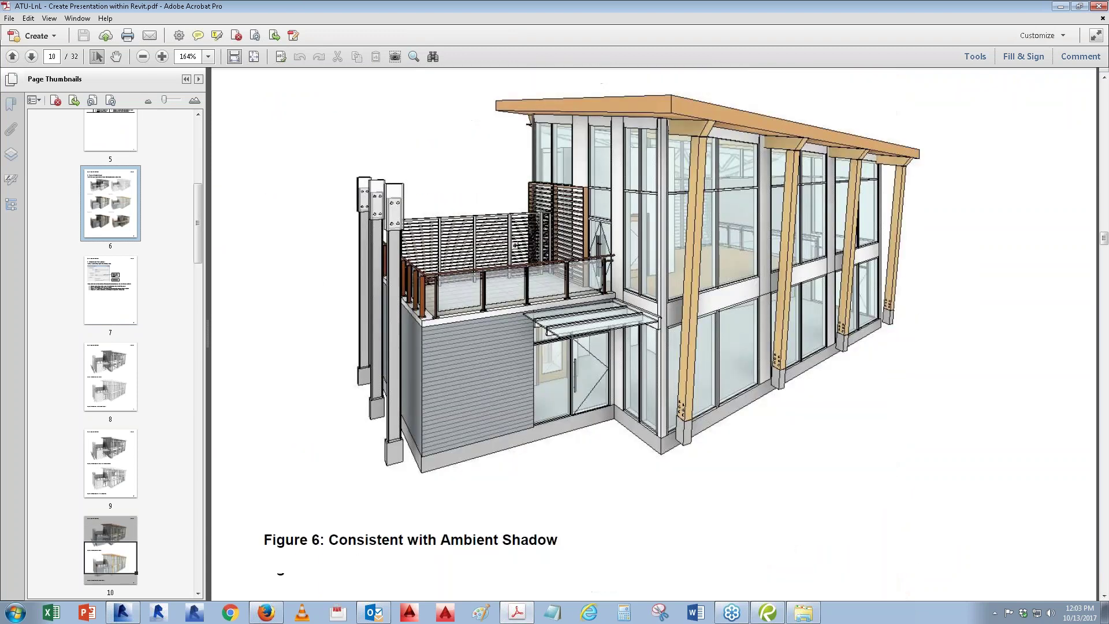
scroll(652, 336, down, 9)
scroll(653, 335, down, 10)
scroll(653, 335, down, 9)
scroll(653, 335, down, 8)
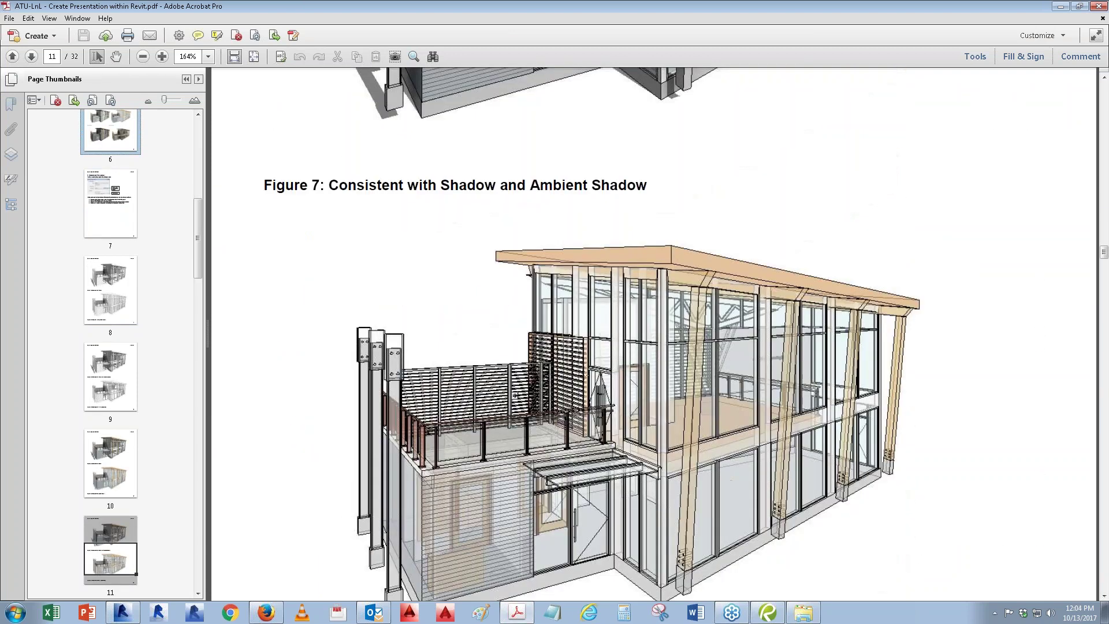
Step: Reach page 19's Inverted Color section, then return to Revit's isolated clubhouse 3D view
drag(1104, 255, 1104, 291)
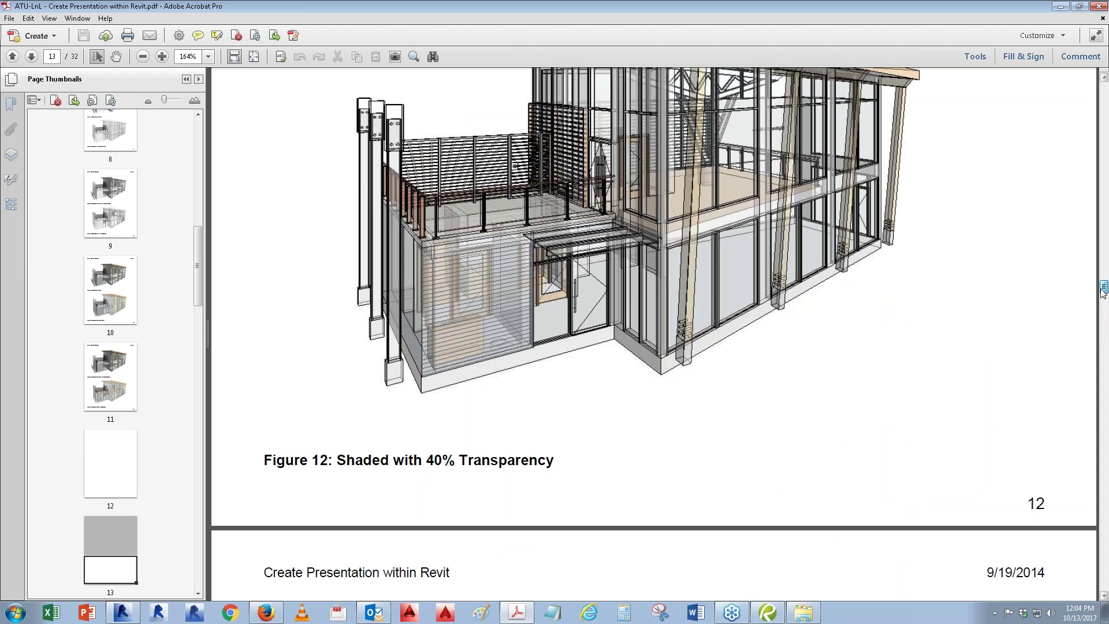
drag(1103, 291, 1088, 393)
scroll(971, 408, up, 1)
scroll(751, 382, up, 2)
scroll(619, 352, up, 3)
scroll(577, 341, up, 1)
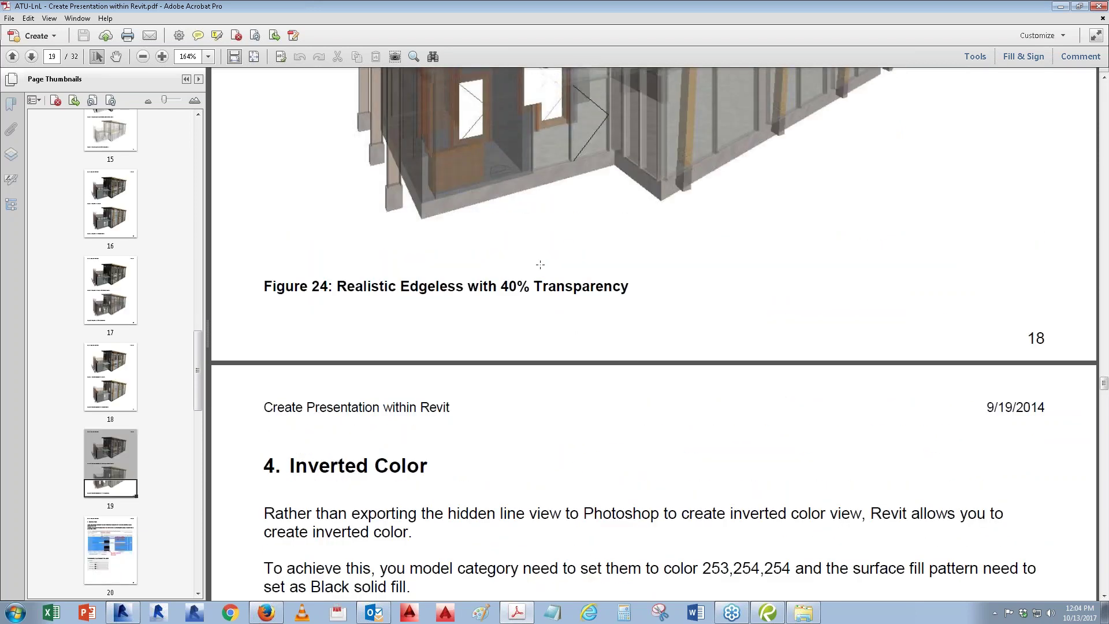
click(183, 614)
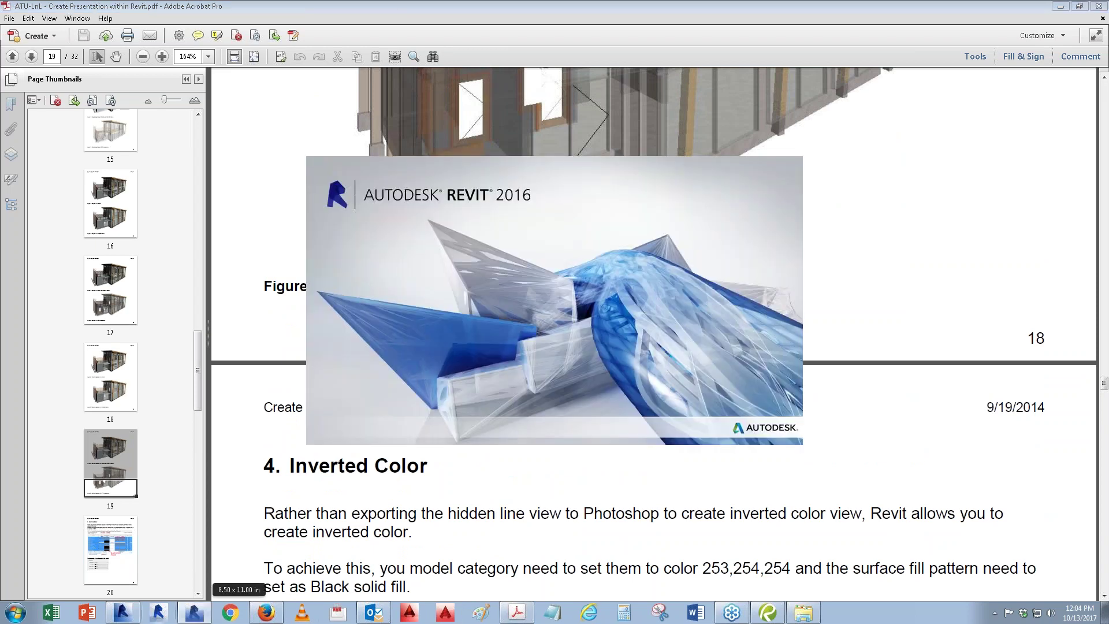
click(120, 614)
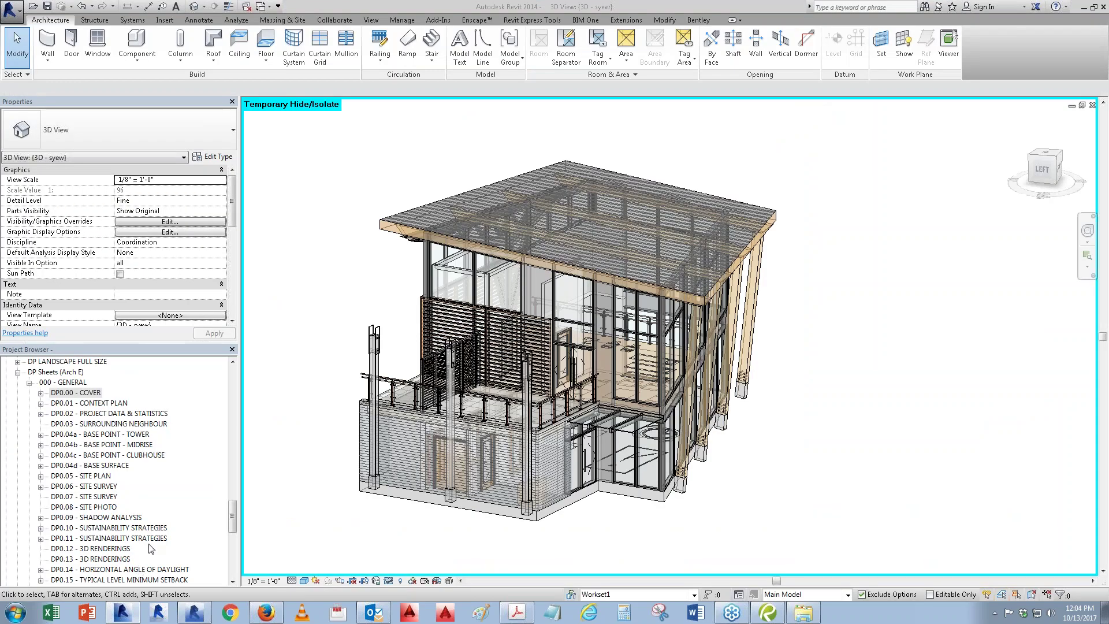
click(309, 581)
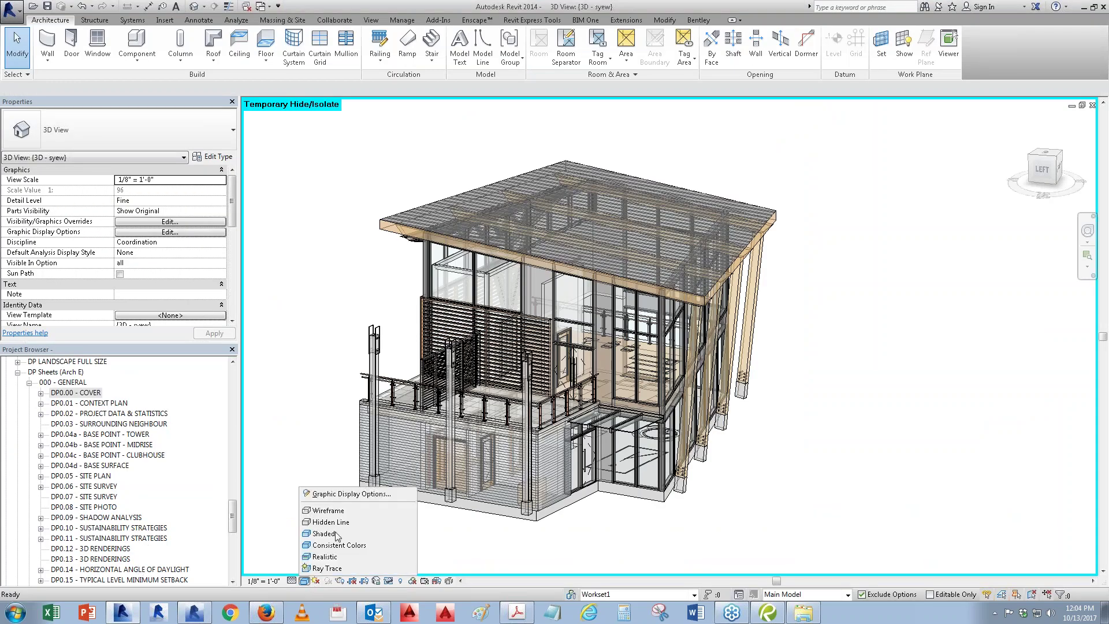
click(339, 500)
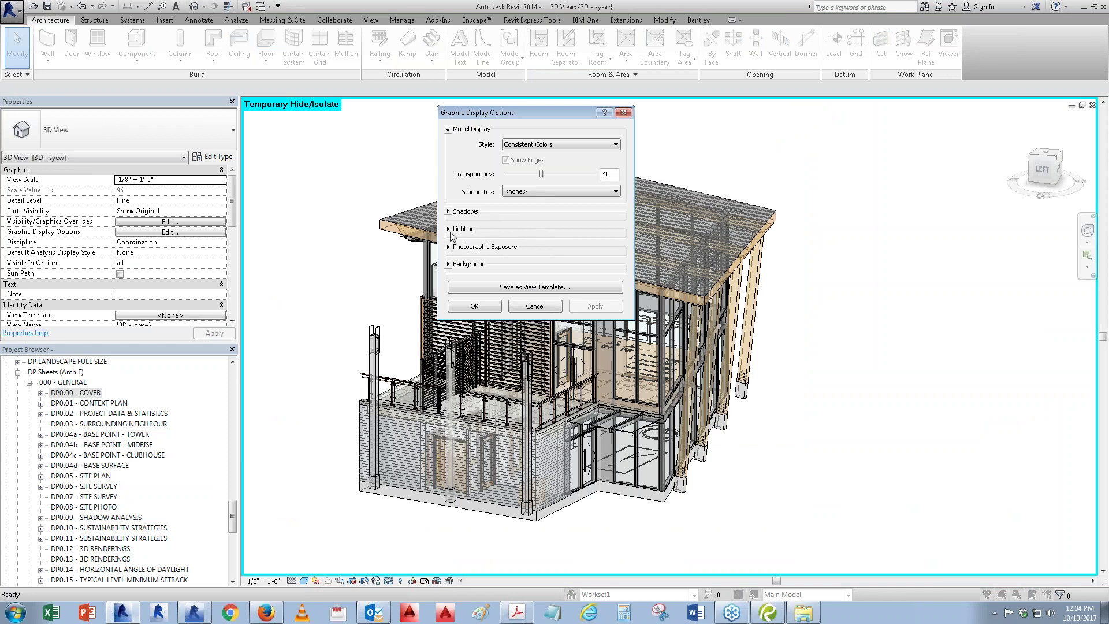
click(550, 308)
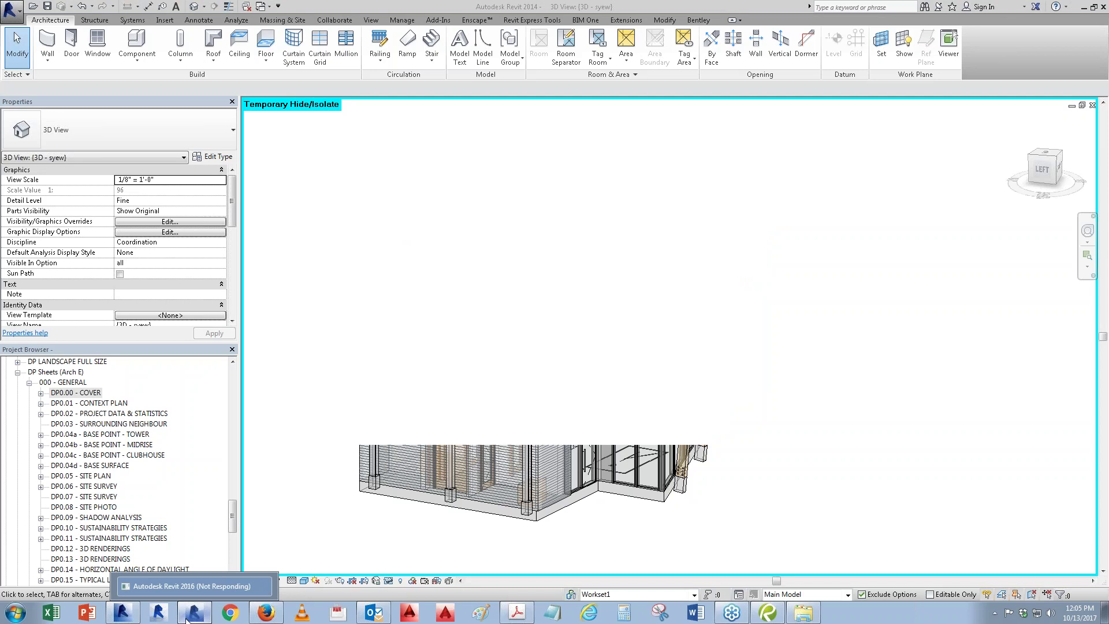
click(1086, 8)
click(1058, 6)
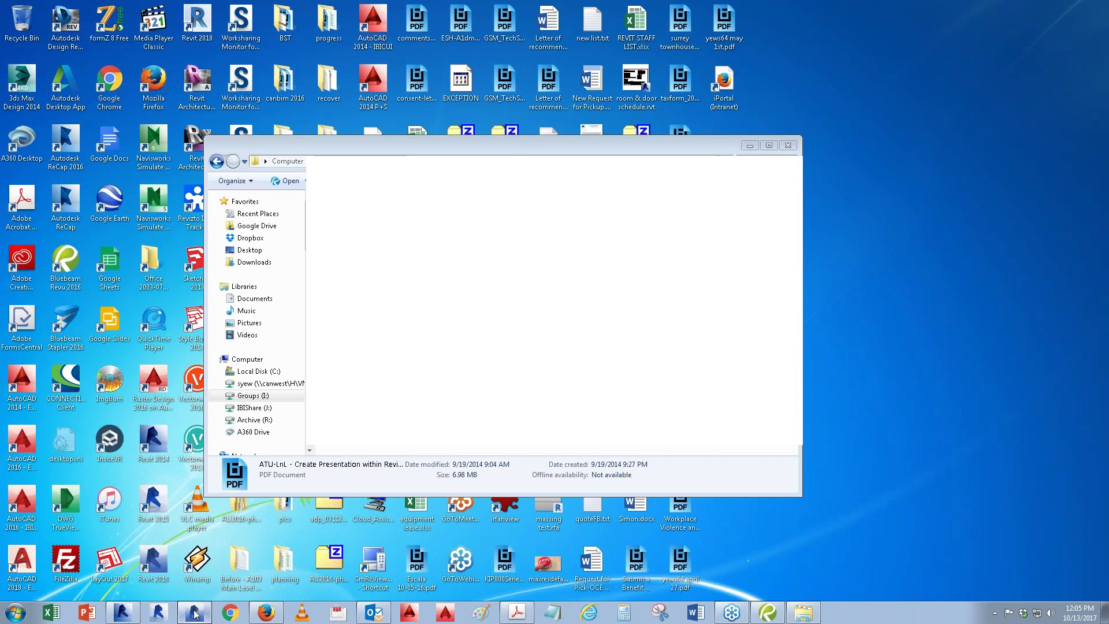
mouse_move(157, 613)
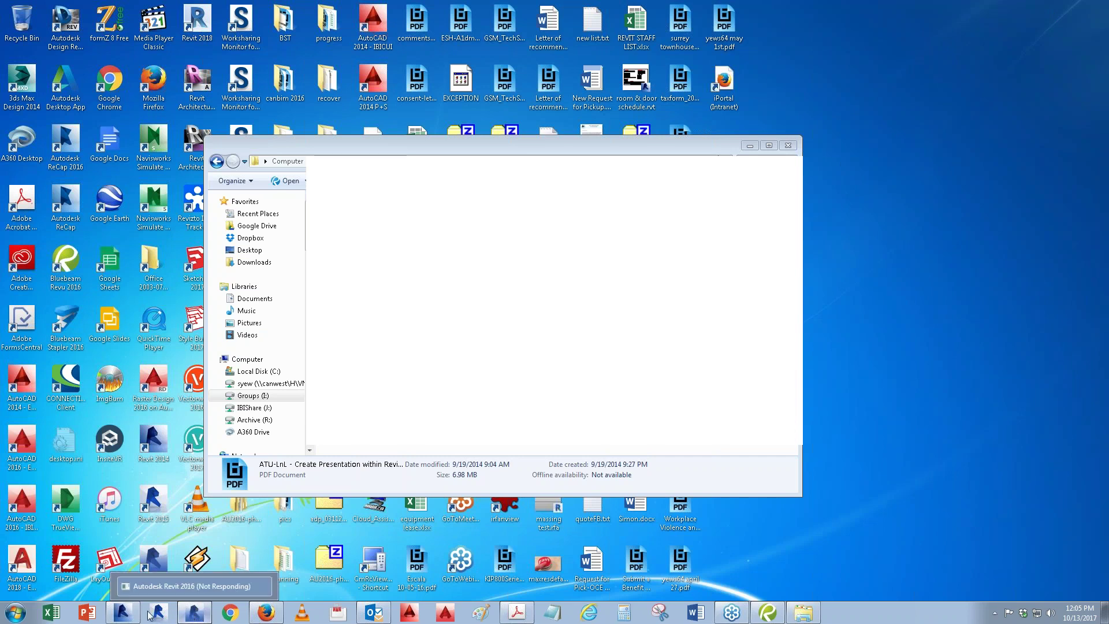
click(130, 613)
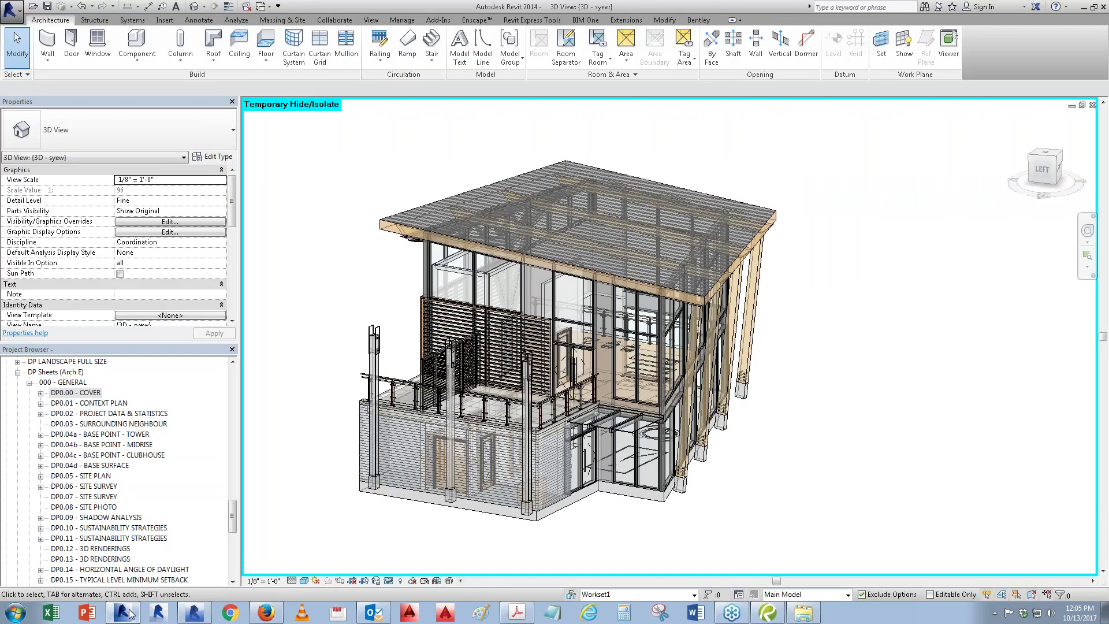
click(769, 617)
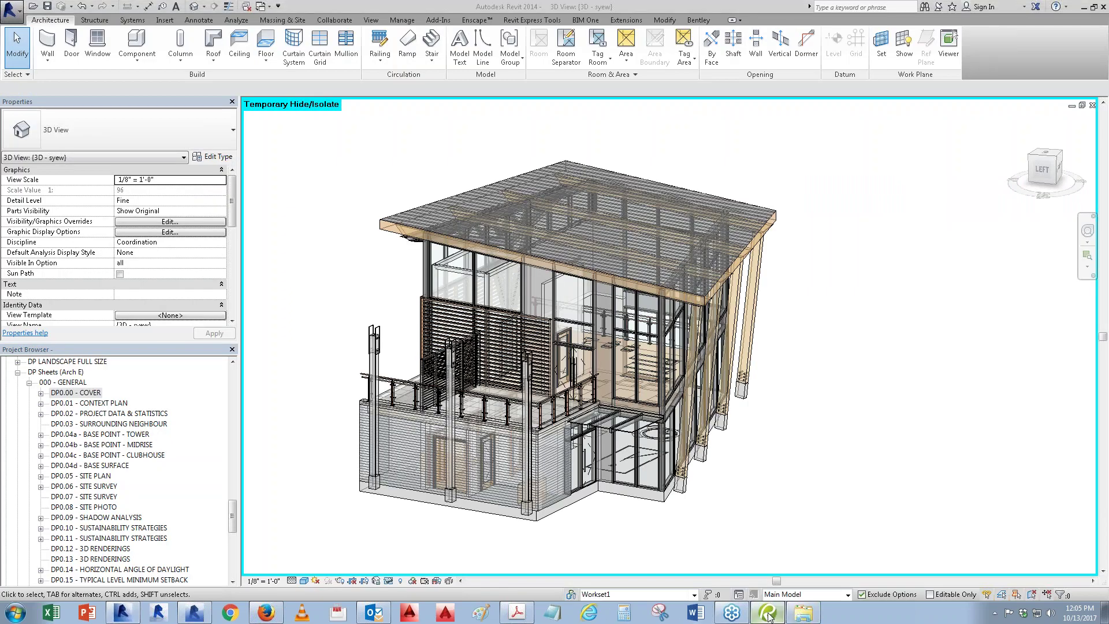
Step: Scroll the Revu thumbnails and jump to page 20, the Inverted Color section
scroll(232, 470, down, 2)
scroll(242, 254, down, 1)
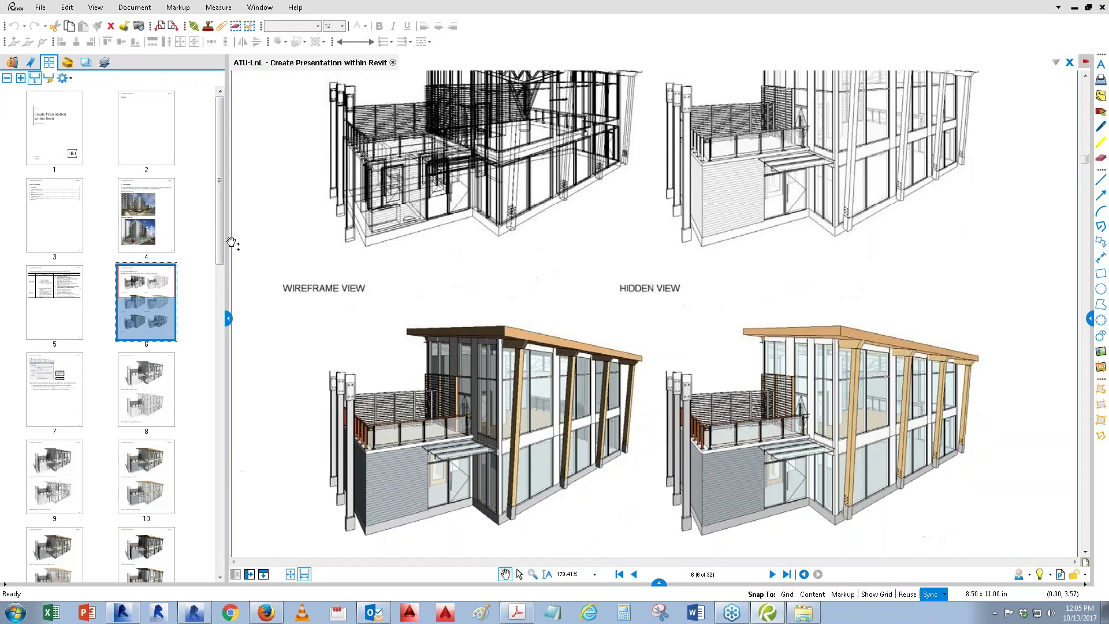
drag(223, 235, 223, 360)
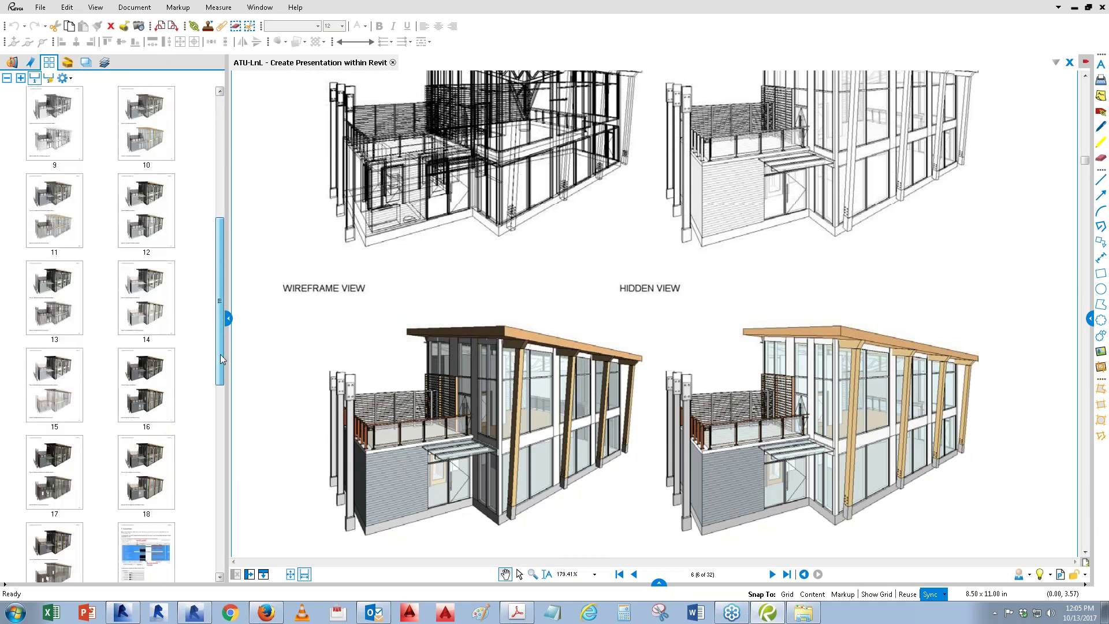
drag(222, 359, 221, 422)
click(147, 365)
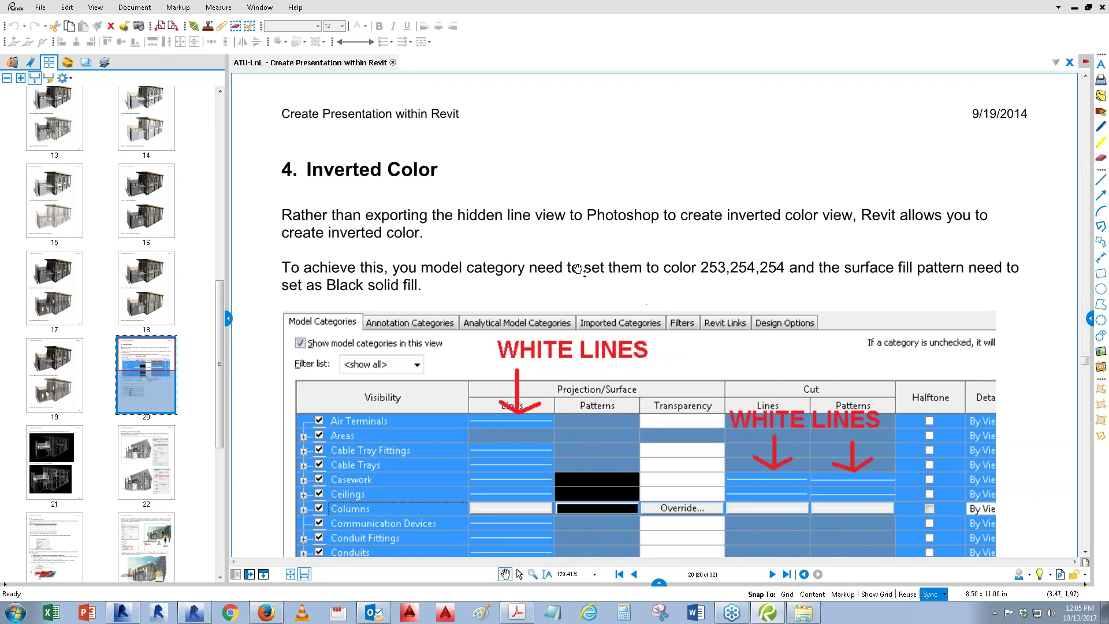
Step: Read on to page 21, revisit page 20, then go to page 22 on silhouettes
scroll(422, 248, down, 2)
scroll(500, 282, down, 3)
scroll(502, 283, down, 2)
scroll(502, 284, down, 5)
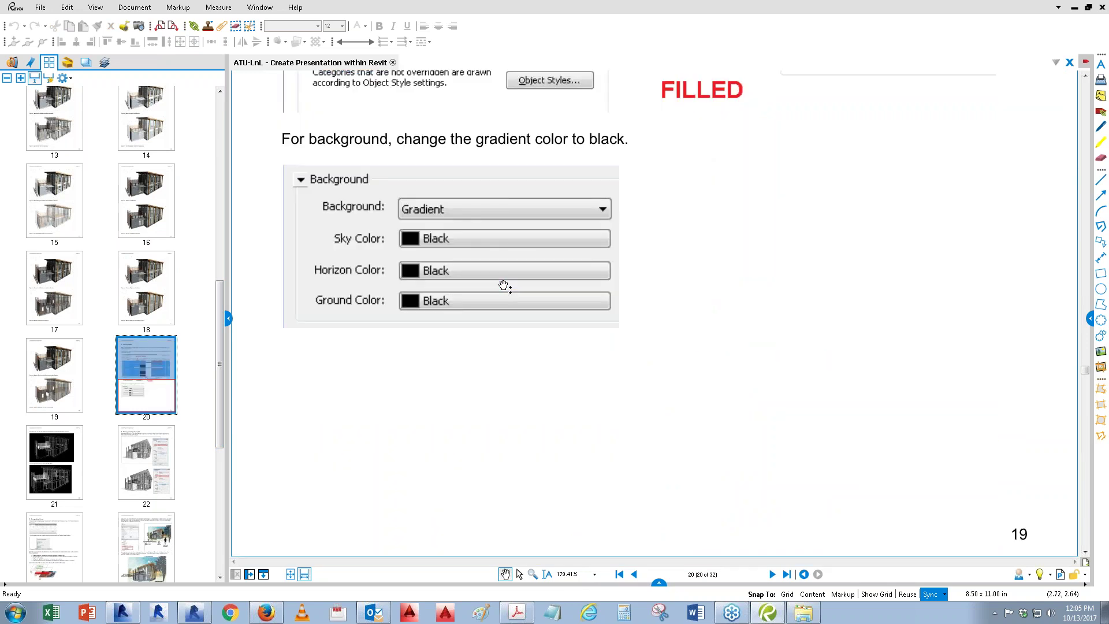
scroll(504, 286, down, 6)
scroll(504, 287, down, 5)
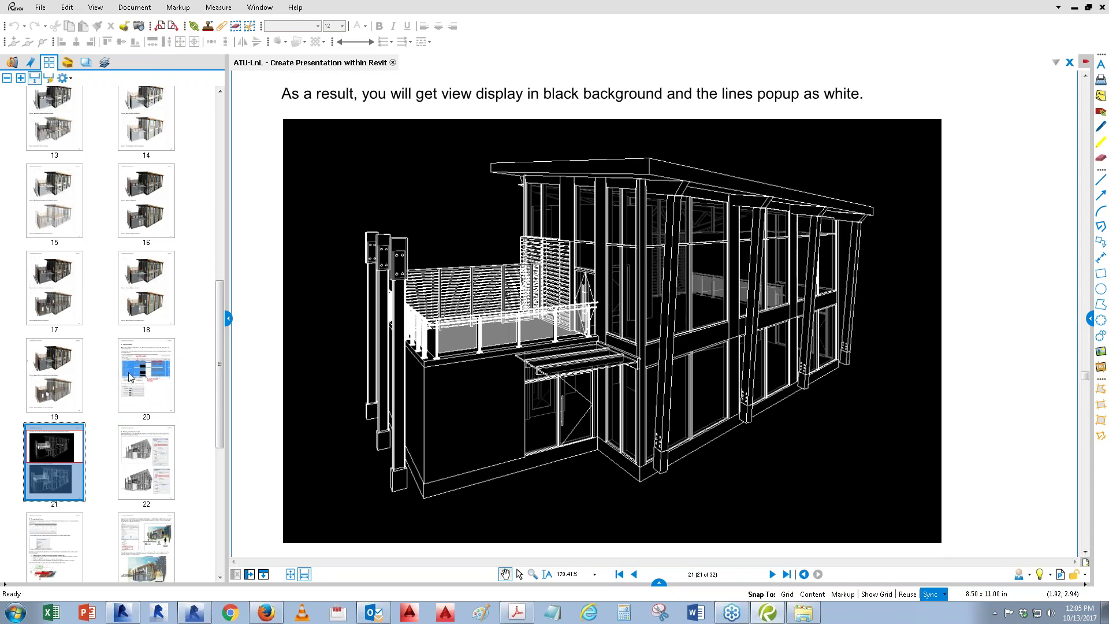
click(160, 405)
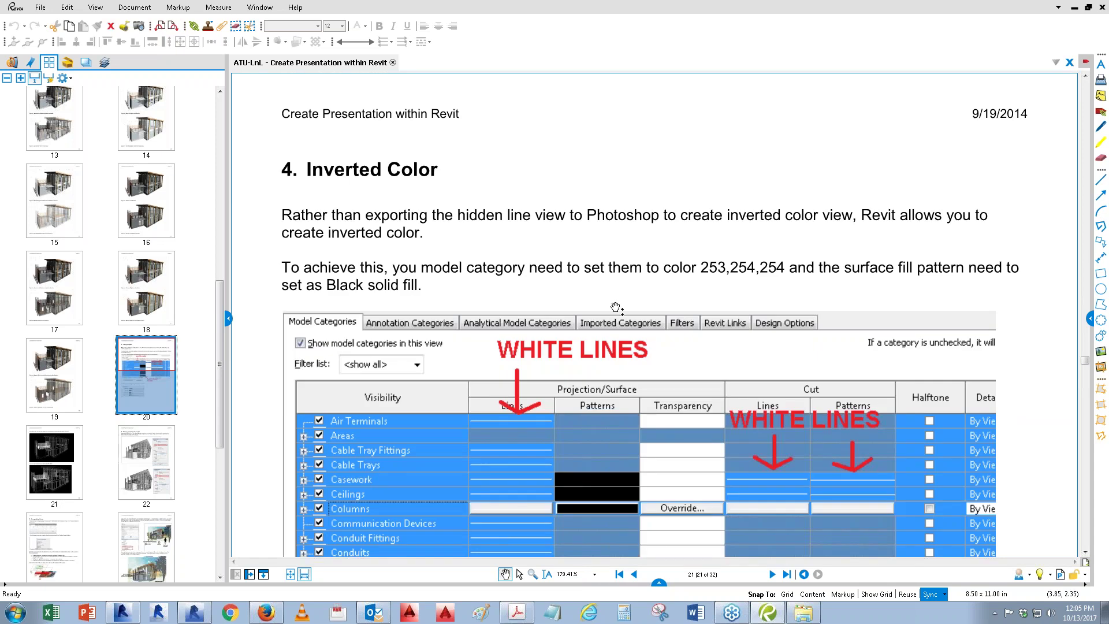
scroll(616, 312, down, 4)
scroll(616, 335, down, 1)
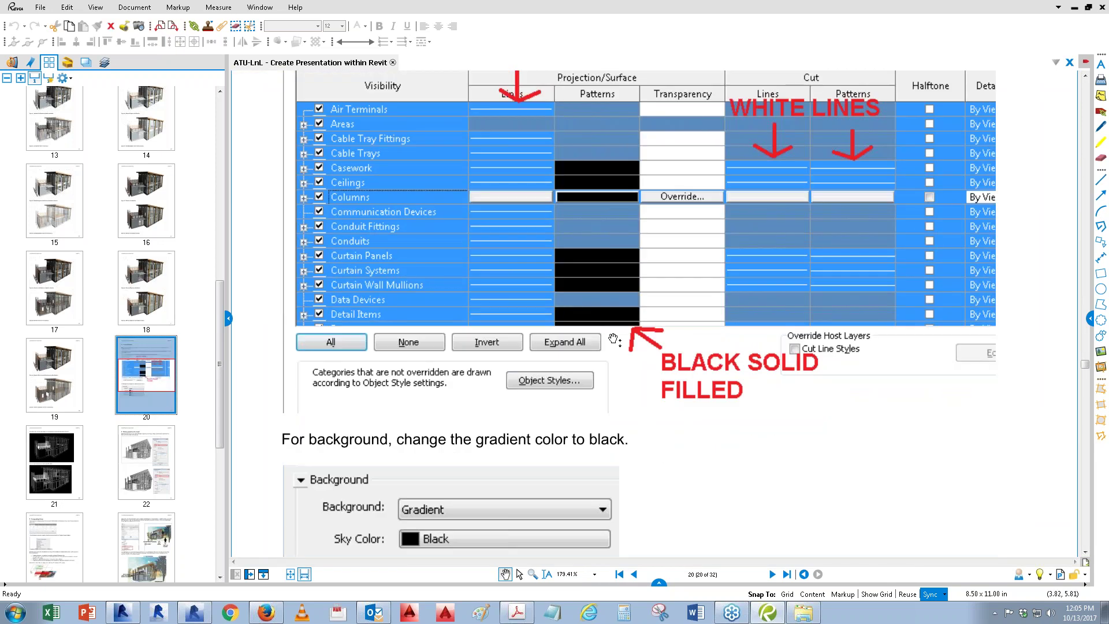
click(141, 465)
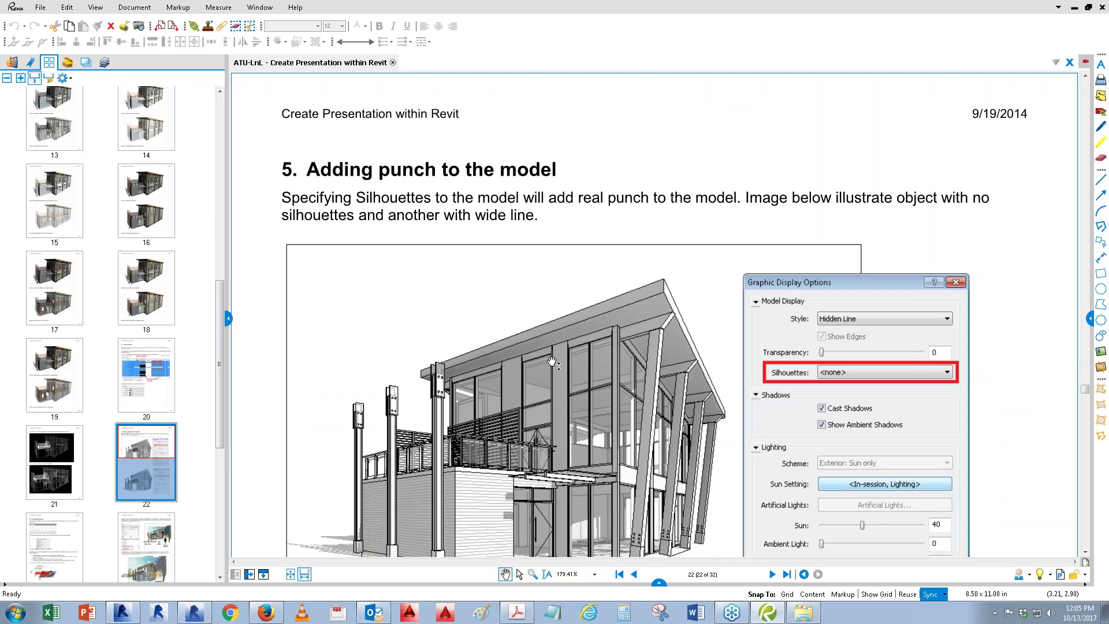
Step: Compare the Wide Lines and no-silhouettes images on the silhouette page
scroll(553, 363, down, 2)
scroll(553, 363, up, 1)
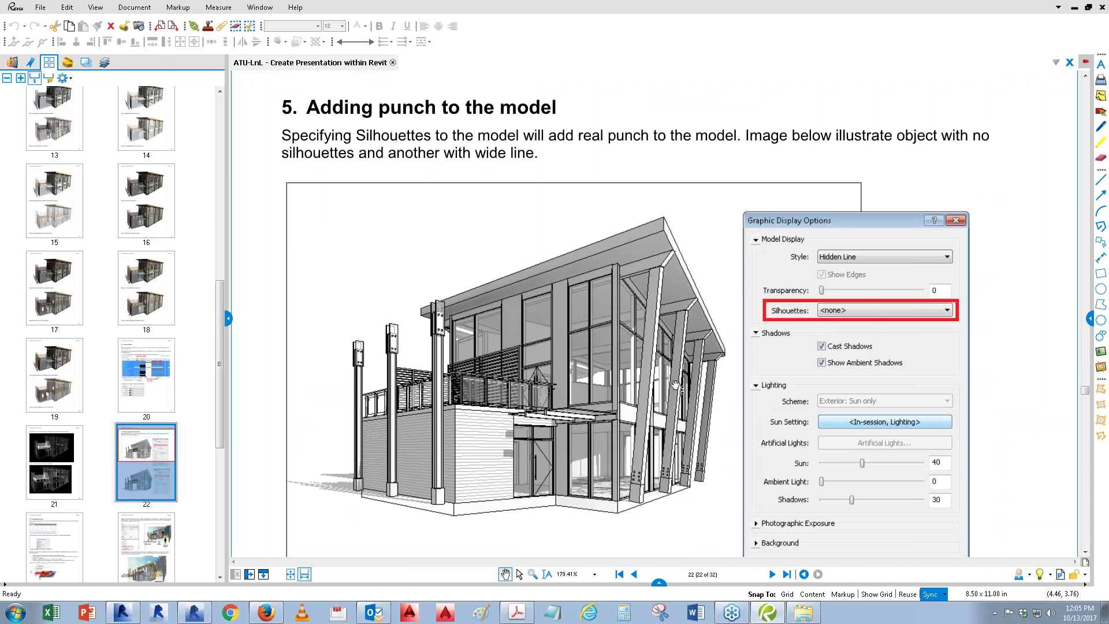
drag(589, 444, 577, 244)
scroll(576, 244, down, 3)
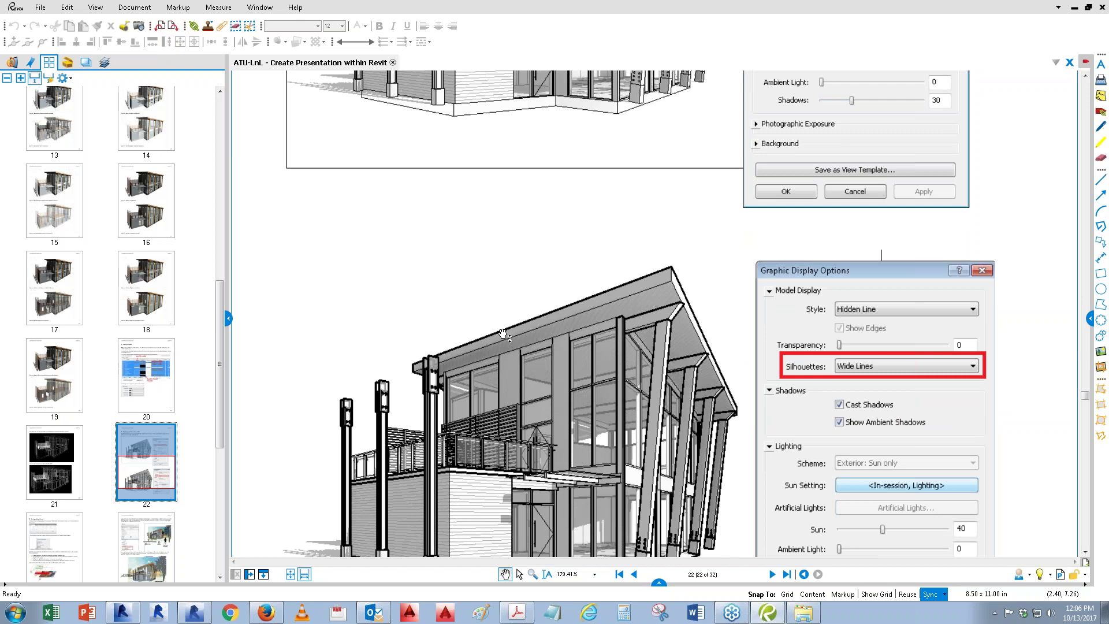
drag(601, 250, 596, 456)
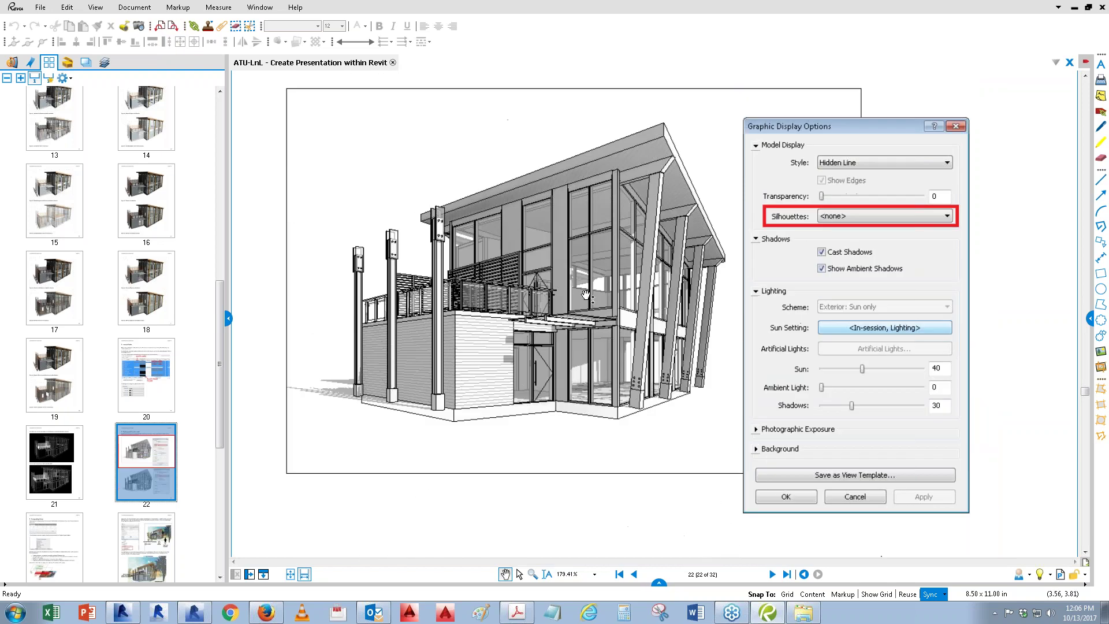
scroll(607, 382, down, 2)
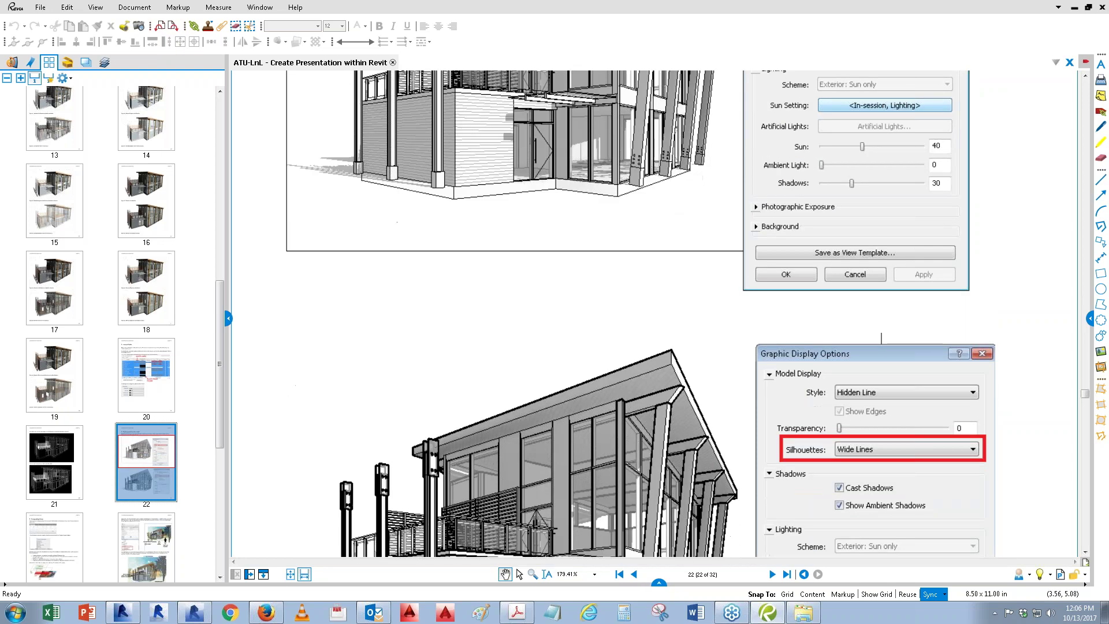
scroll(689, 383, down, 3)
scroll(689, 383, down, 1)
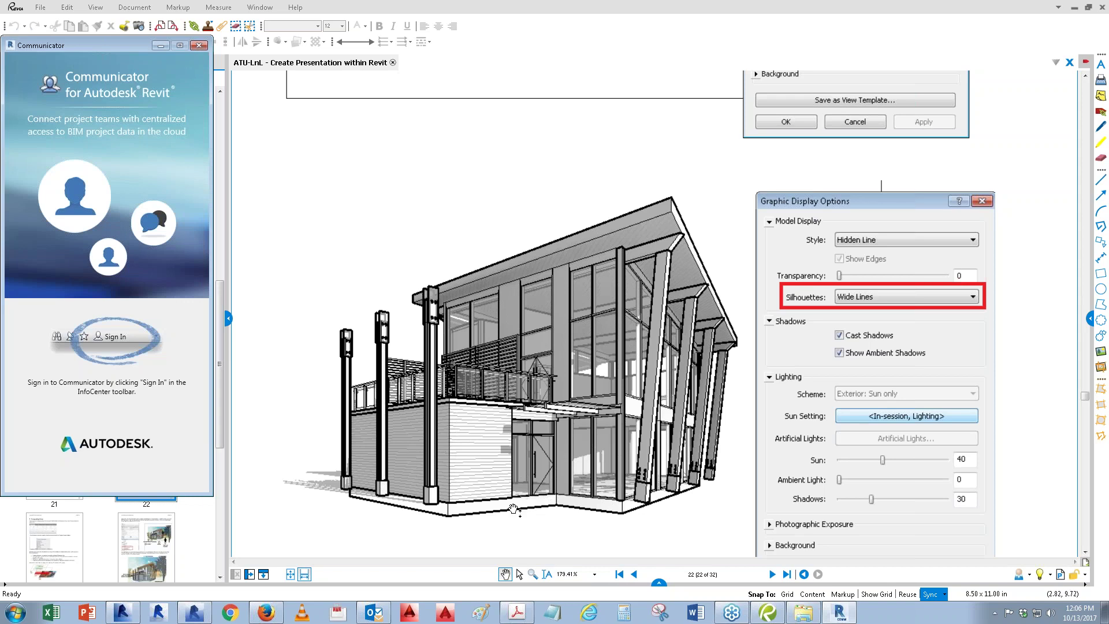
Step: Close the Communicator window and scroll to page 23, Compositing Views
click(205, 45)
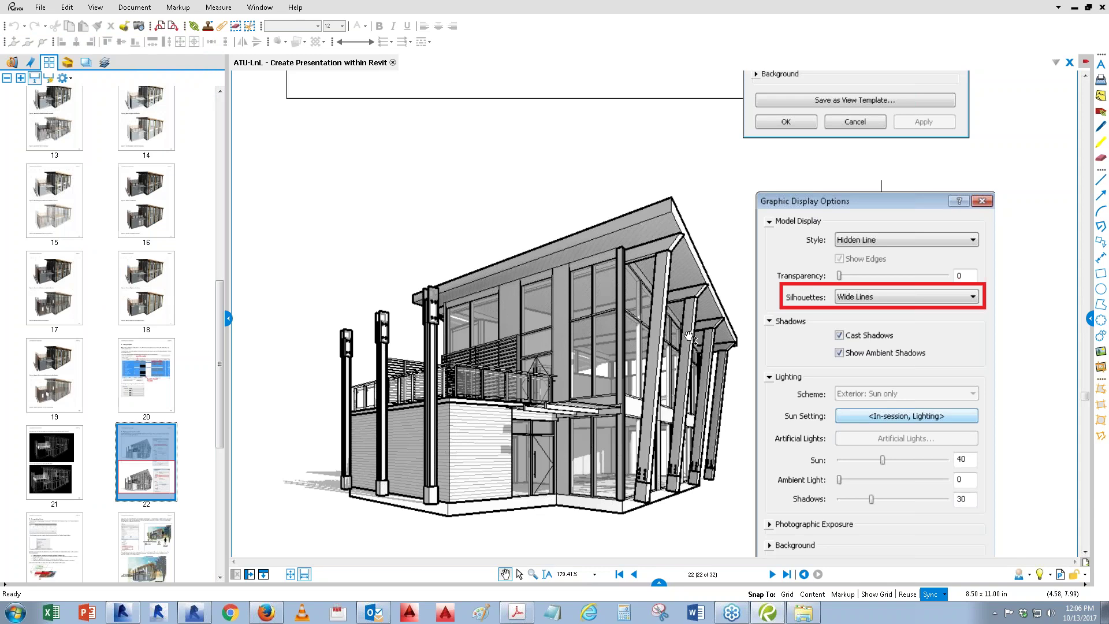
scroll(579, 360, down, 3)
scroll(520, 439, down, 3)
scroll(520, 439, down, 5)
scroll(618, 445, down, 1)
scroll(578, 405, down, 3)
scroll(536, 363, down, 3)
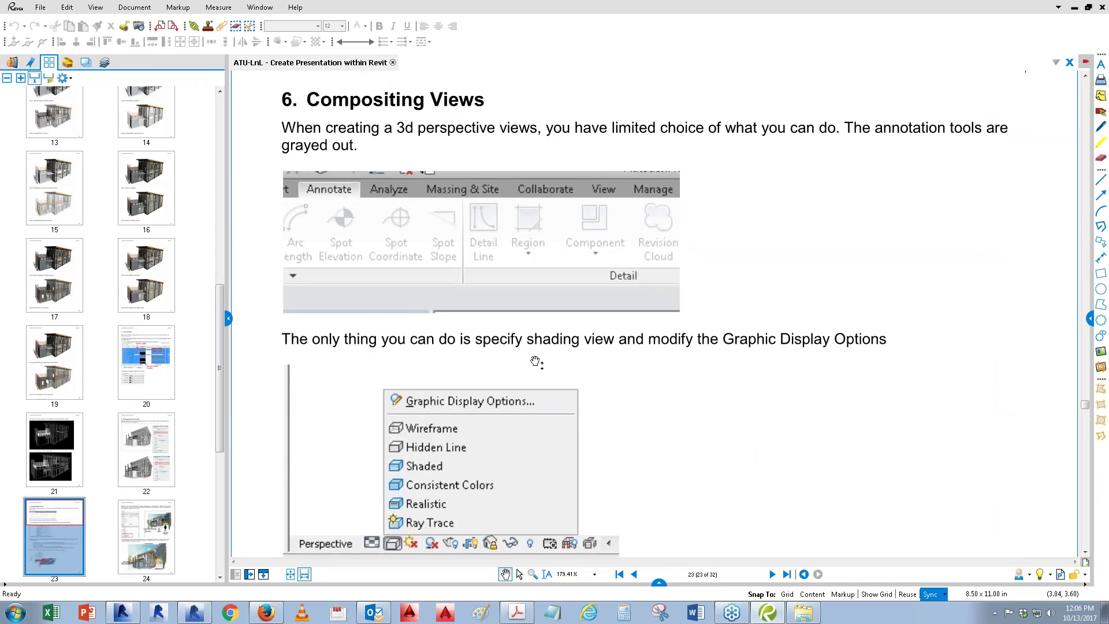
Step: Scroll back and forth through page 23 of the guide in Bluebeam Revu
scroll(536, 362, down, 2)
scroll(535, 362, down, 5)
scroll(536, 362, up, 1)
scroll(535, 362, up, 2)
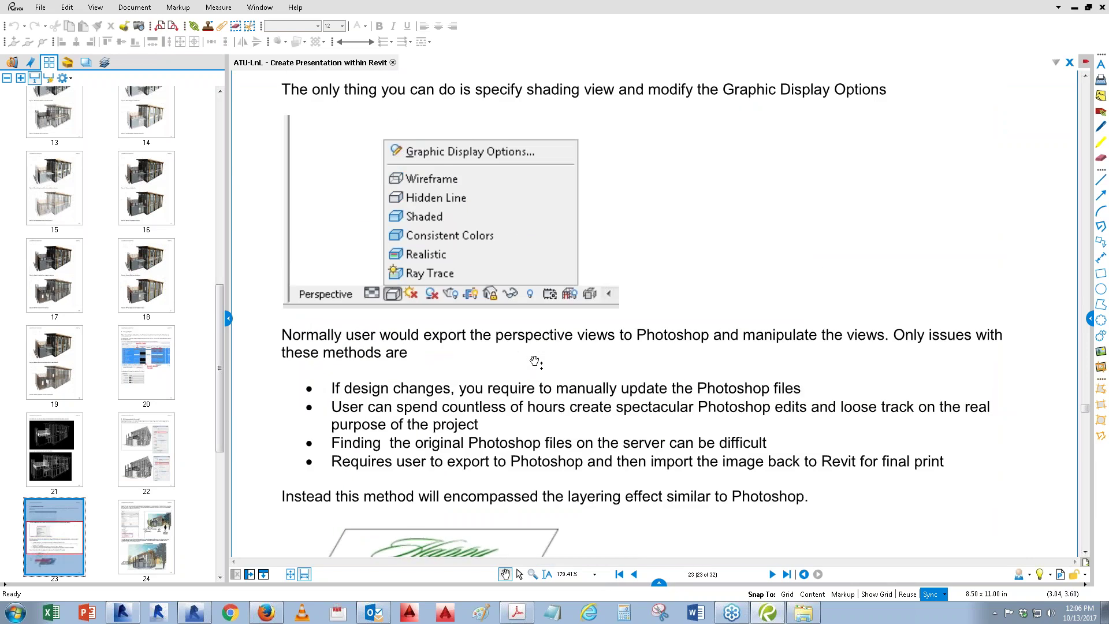
ctrl+scroll(535, 362, down, 1)
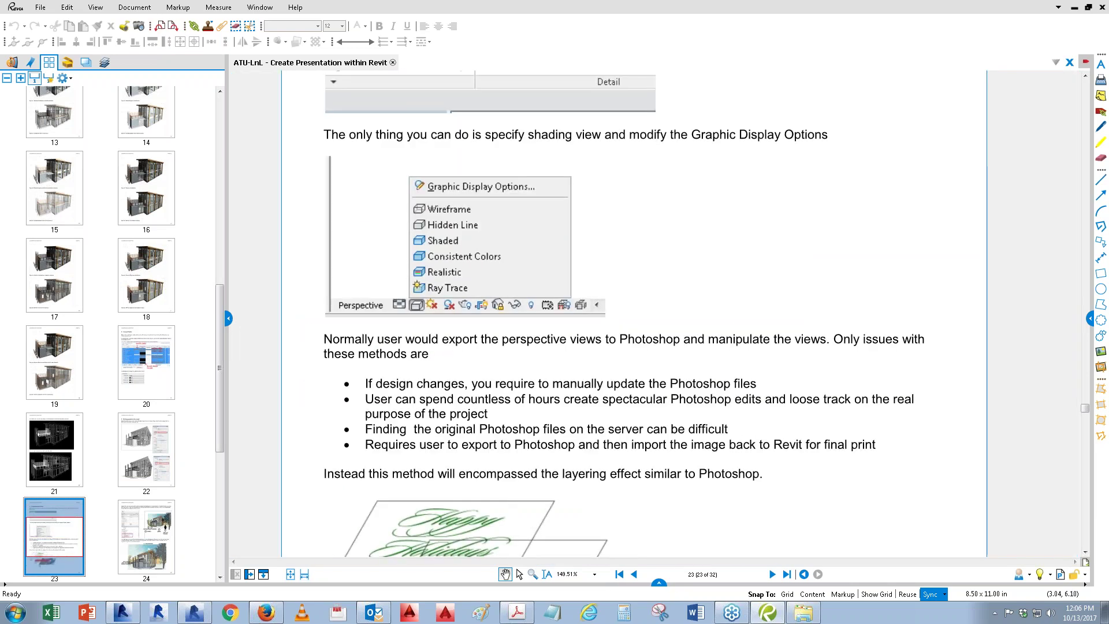
scroll(538, 384, up, 3)
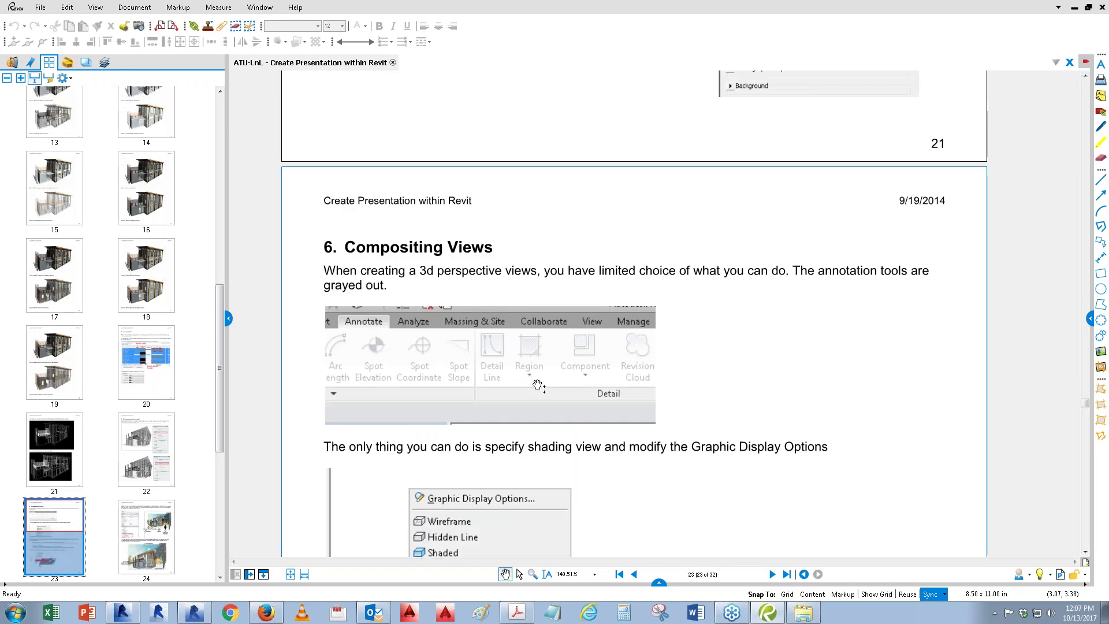
scroll(538, 384, down, 1)
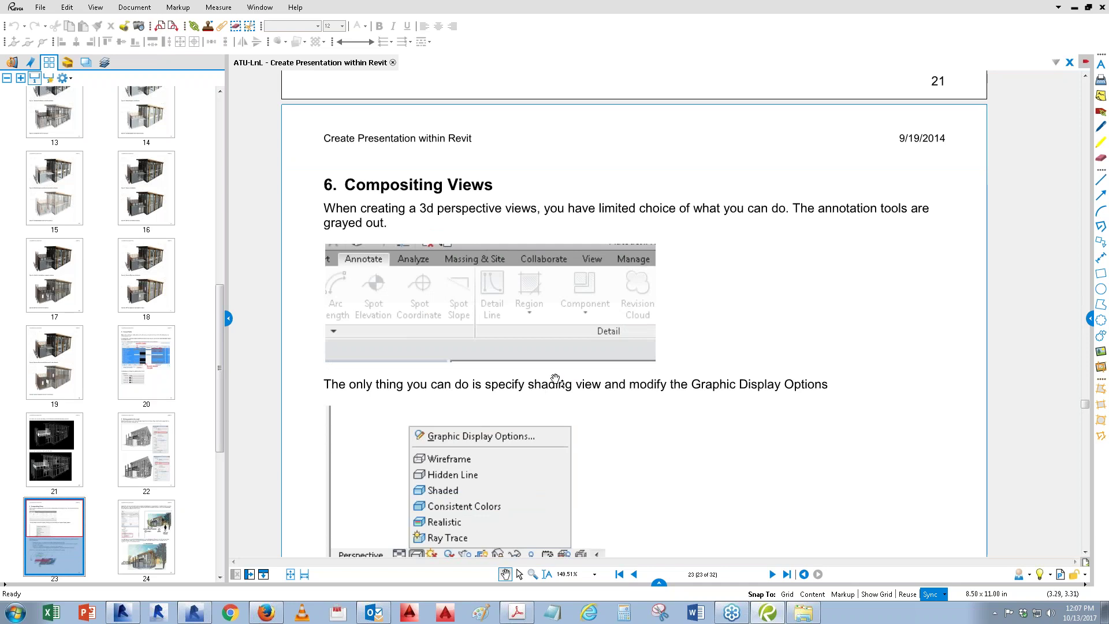
scroll(589, 453, down, 6)
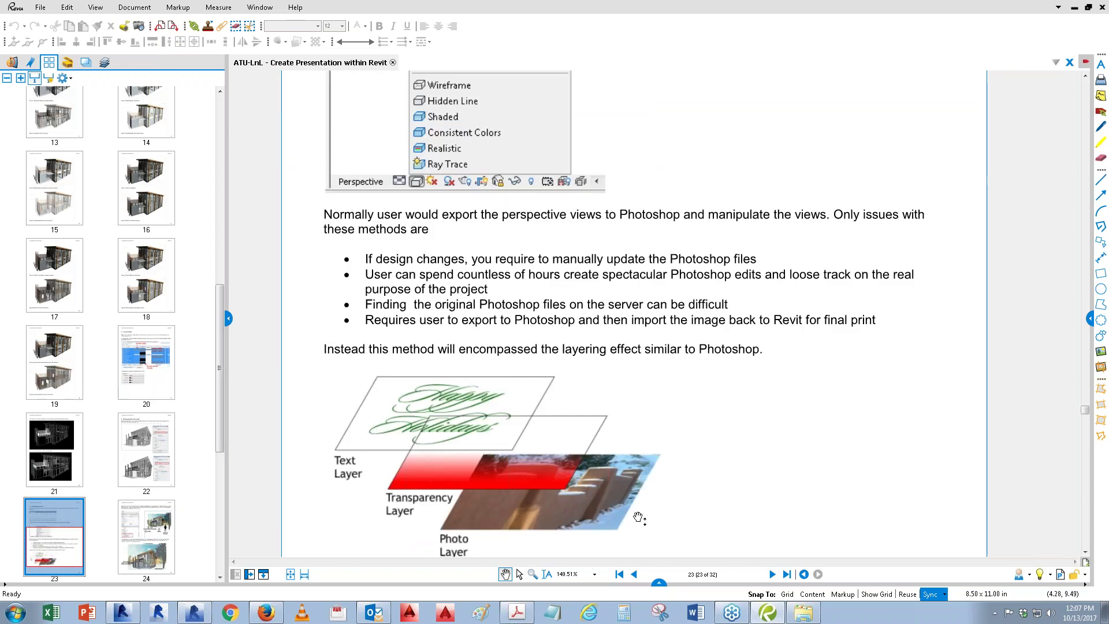
Step: Zoom out to 149.51%, read on to page 24's layered-scene figure, then bring Revit forward
drag(699, 486, 697, 485)
scroll(699, 307, down, 2)
scroll(691, 267, down, 2)
scroll(696, 269, down, 2)
scroll(695, 269, down, 4)
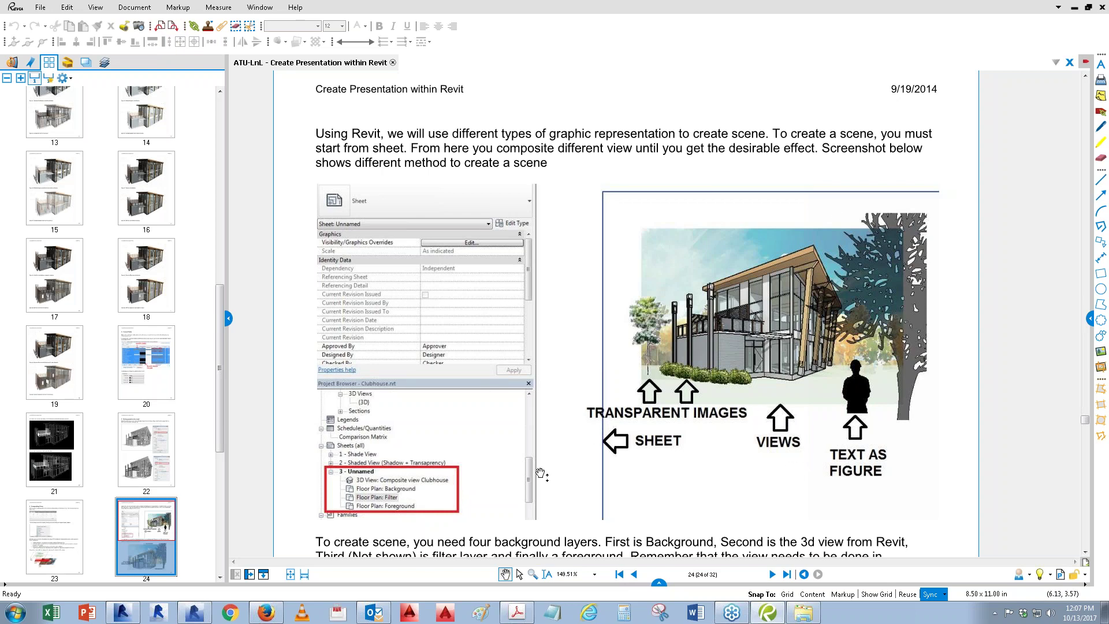
click(197, 614)
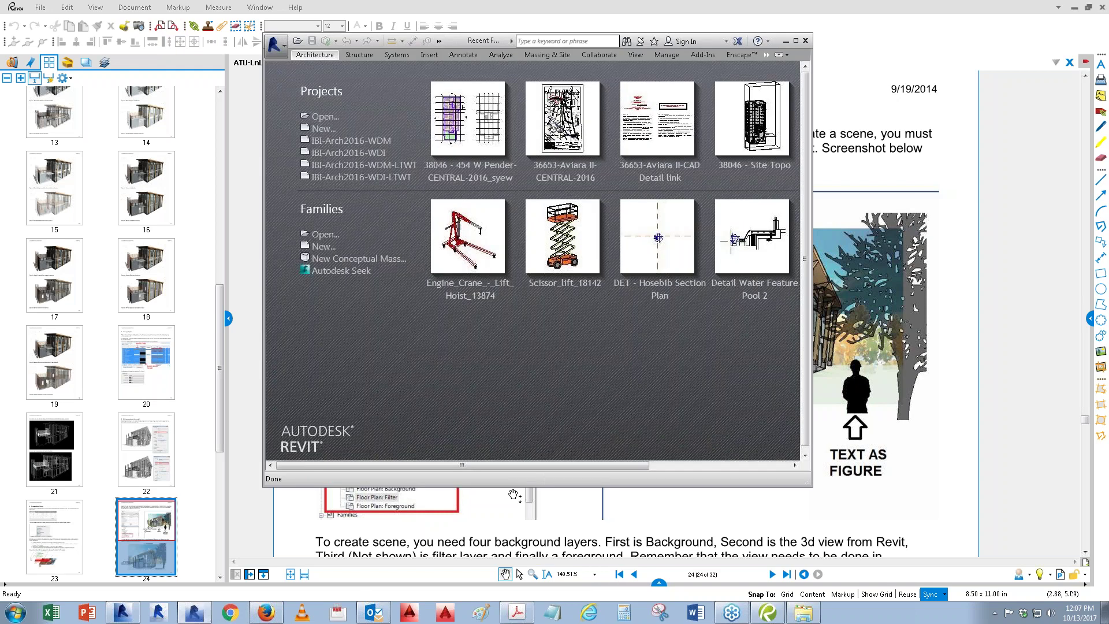
Step: Open 38046 - 454 W Pender-CENTRAL-2016.rvt as a new local file, overwriting the existing local copy
click(798, 36)
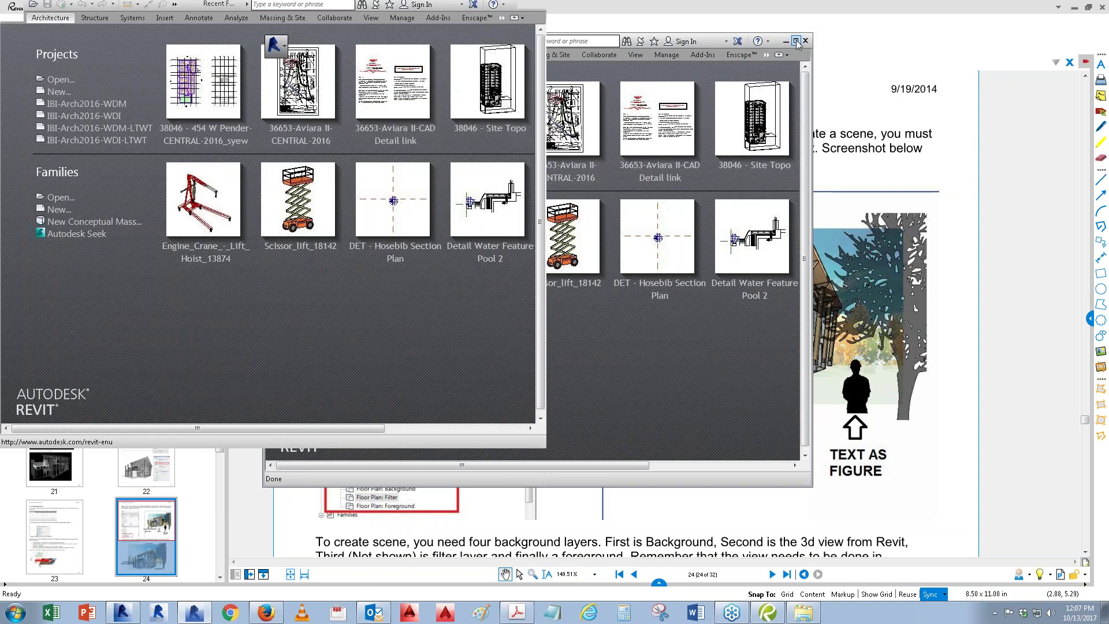
click(8, 10)
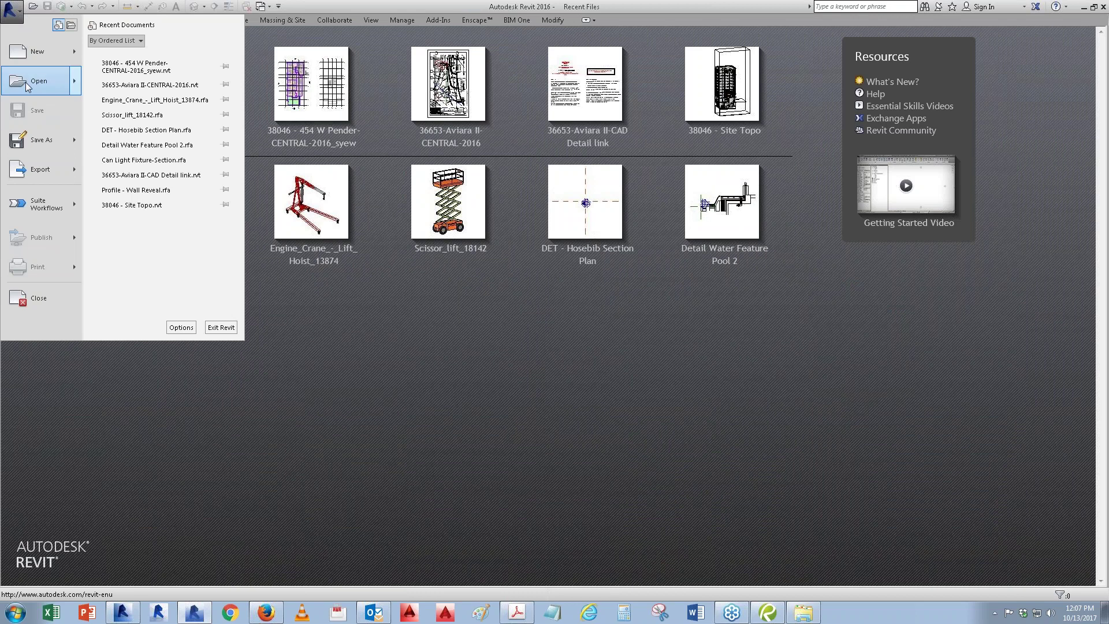
click(10, 10)
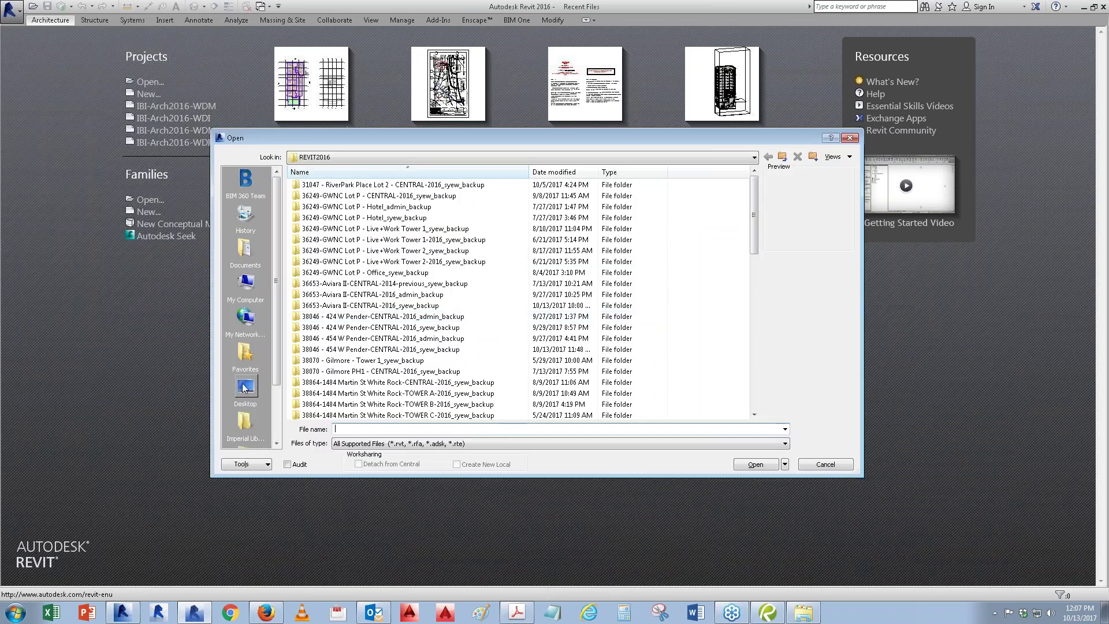
scroll(337, 352, down, 1)
scroll(337, 351, down, 3)
double_click(325, 306)
scroll(325, 306, down, 1)
scroll(329, 324, down, 2)
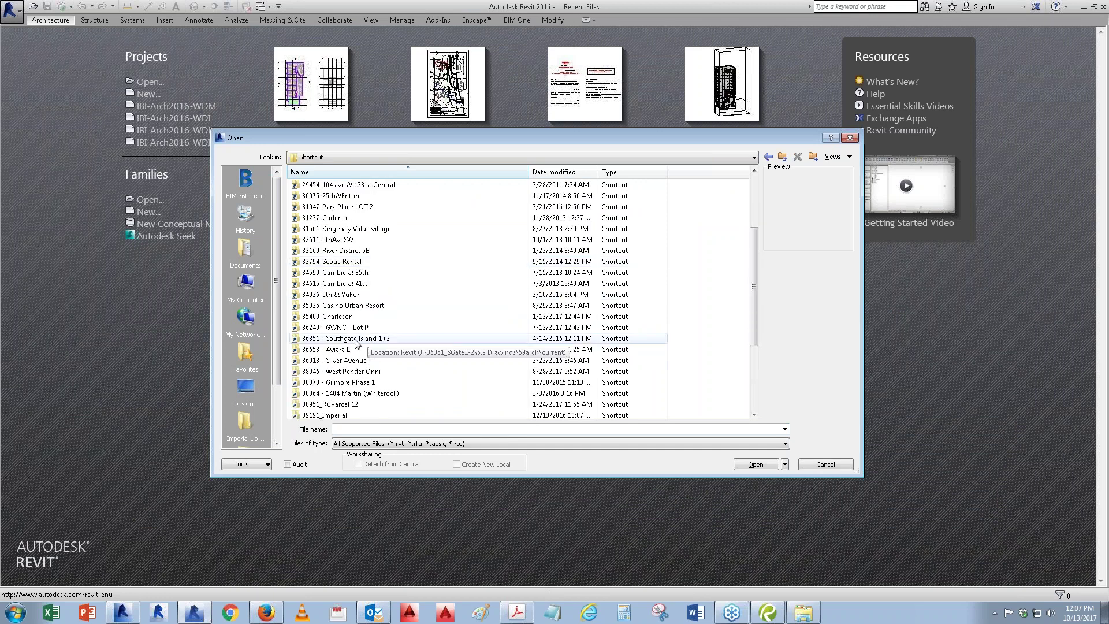
double_click(344, 371)
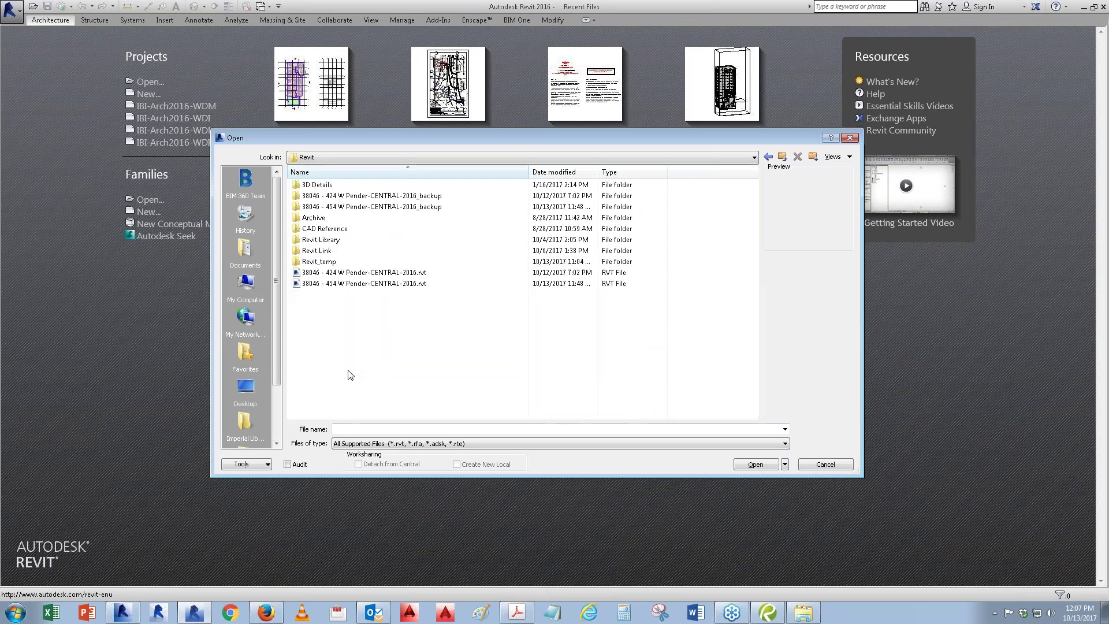
click(346, 274)
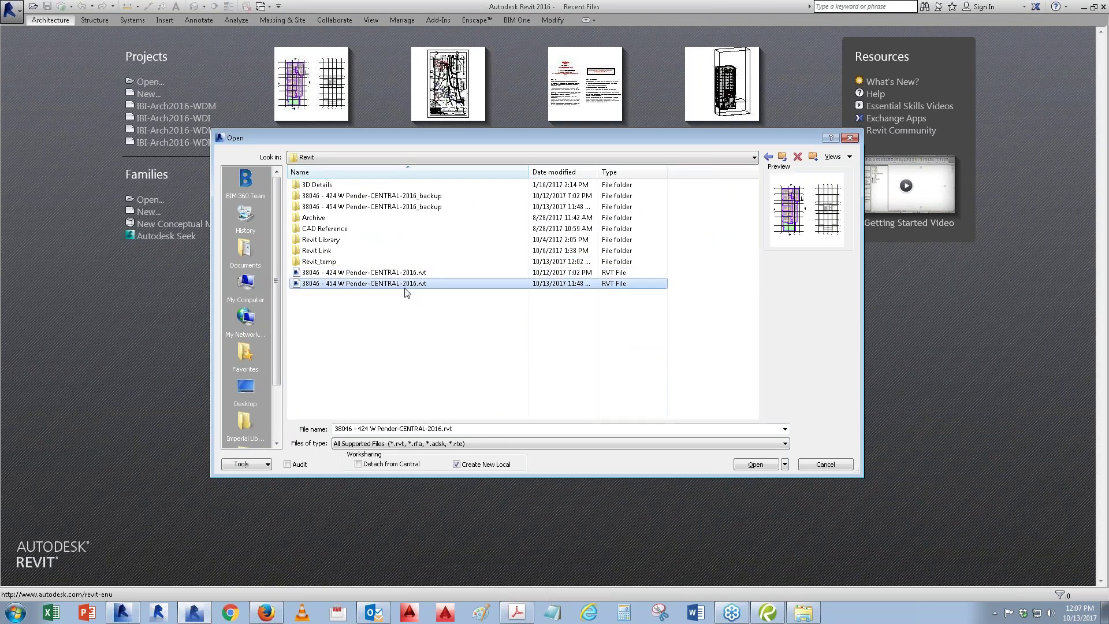
click(757, 464)
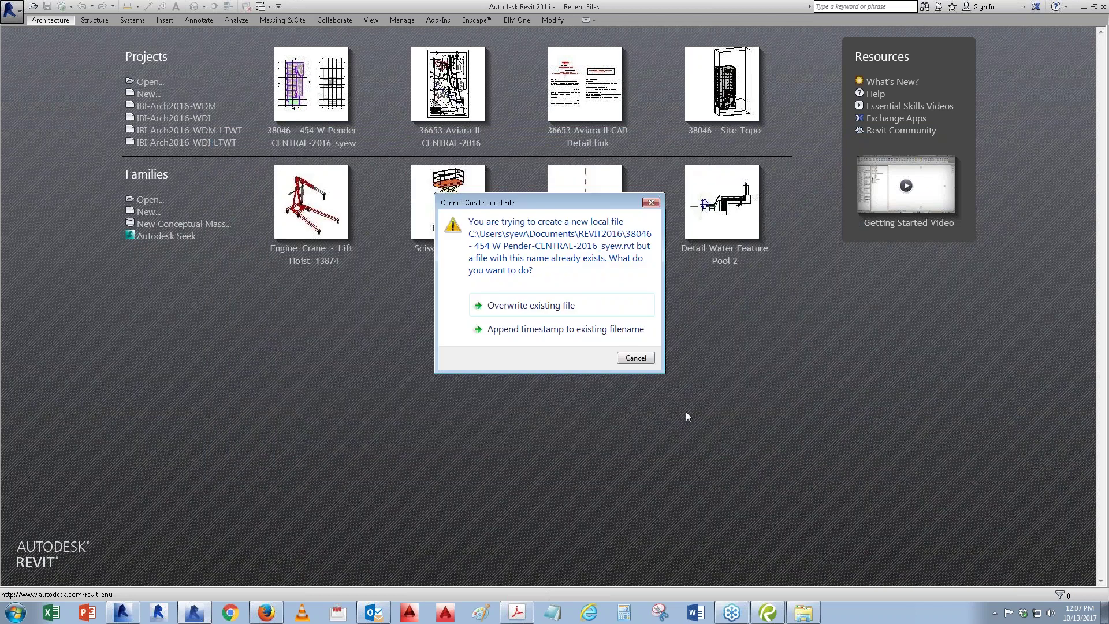
click(554, 310)
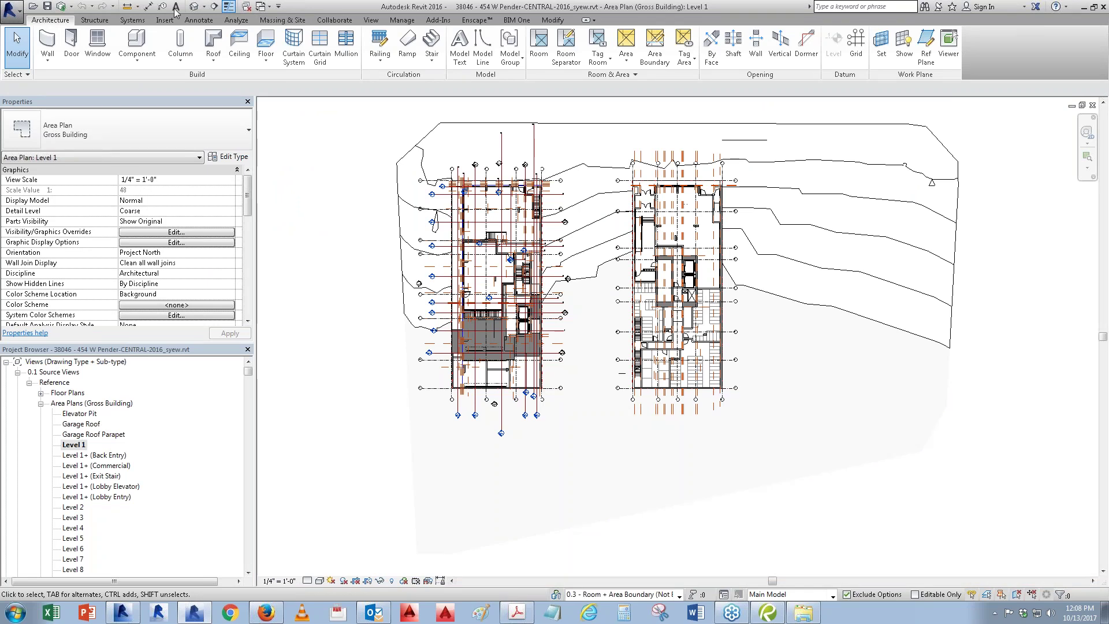
Step: Place a perspective camera across the plan and widen and heighten its crop to show the tower
click(205, 7)
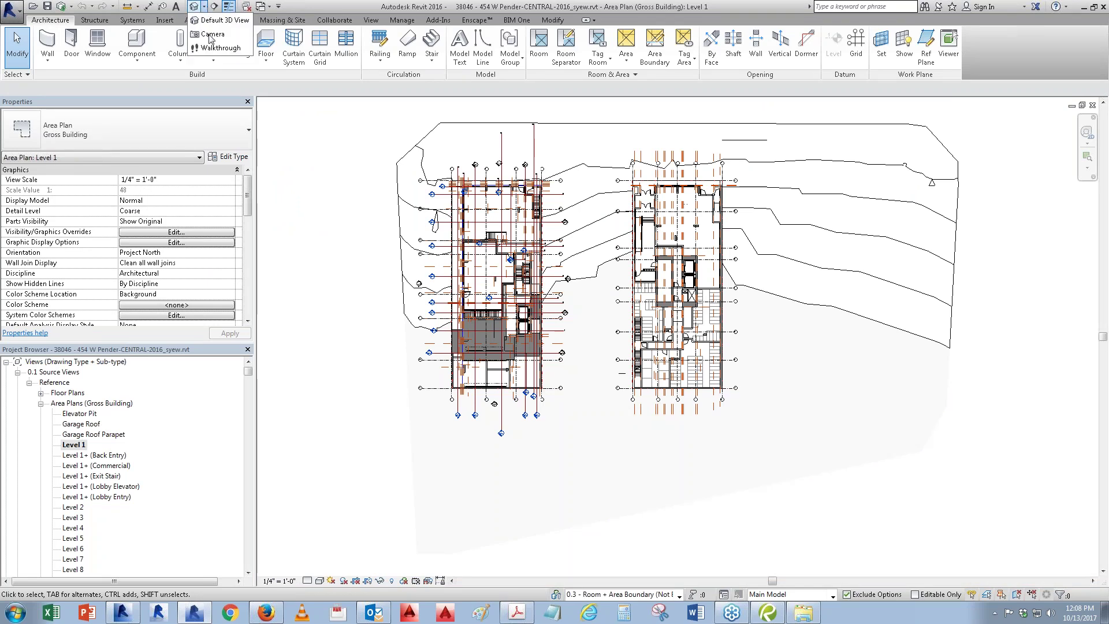
click(211, 35)
click(397, 134)
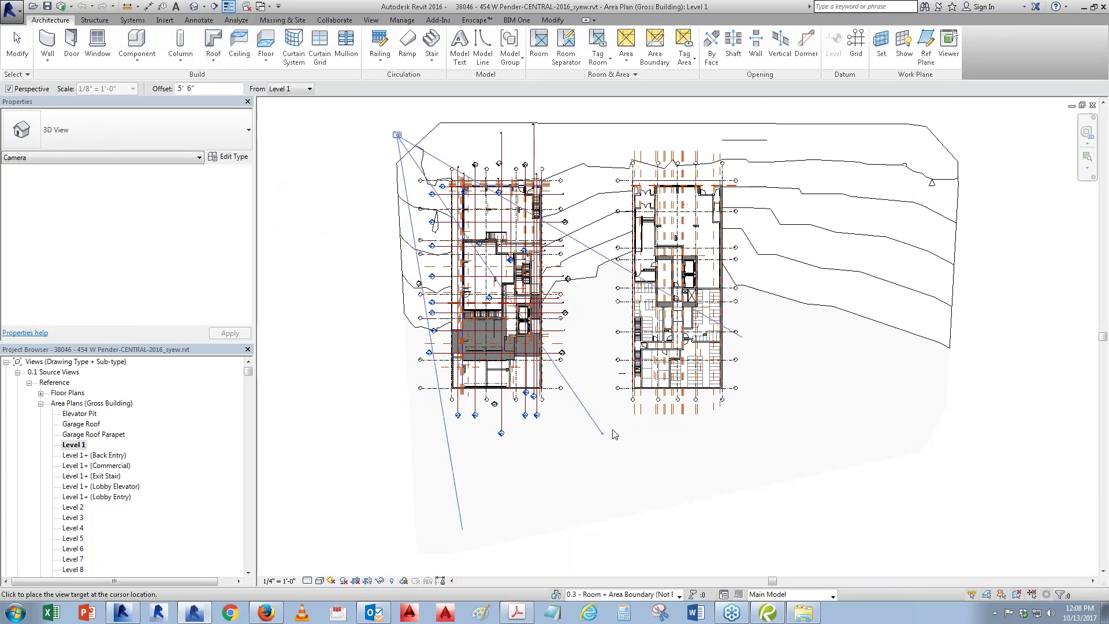
click(597, 462)
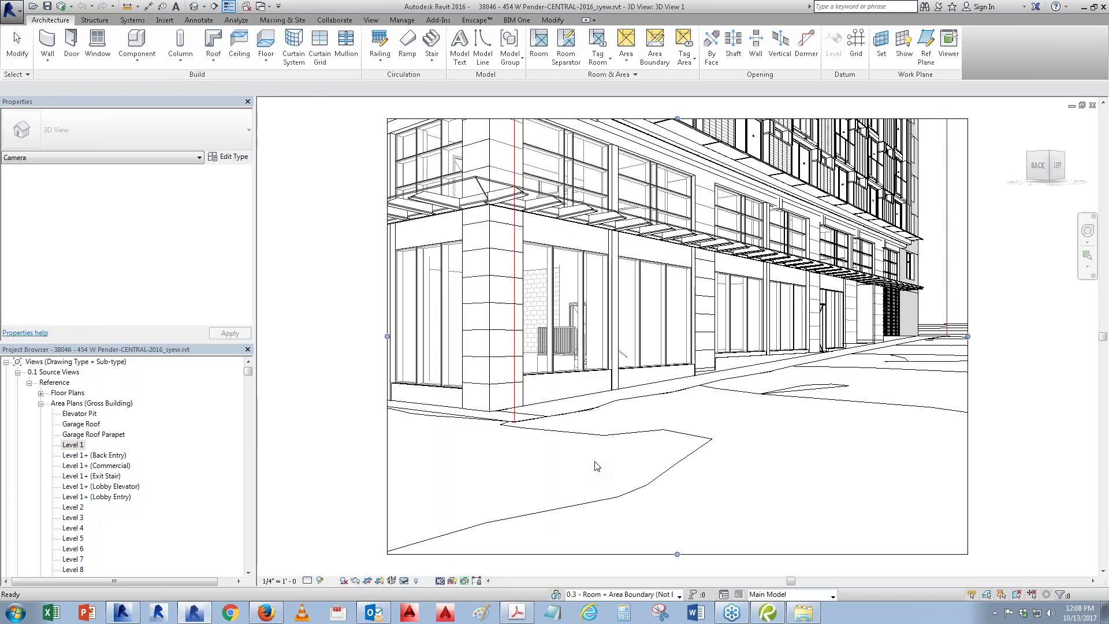
scroll(572, 463, down, 1)
scroll(572, 462, down, 2)
scroll(572, 462, down, 1)
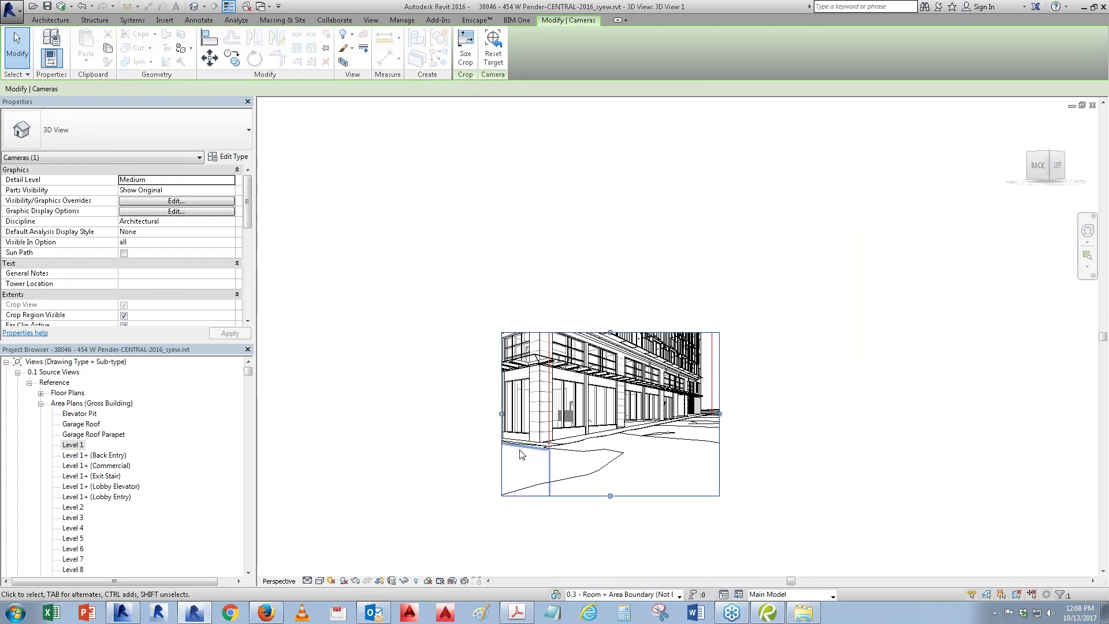
drag(502, 414, 301, 393)
scroll(507, 495, down, 2)
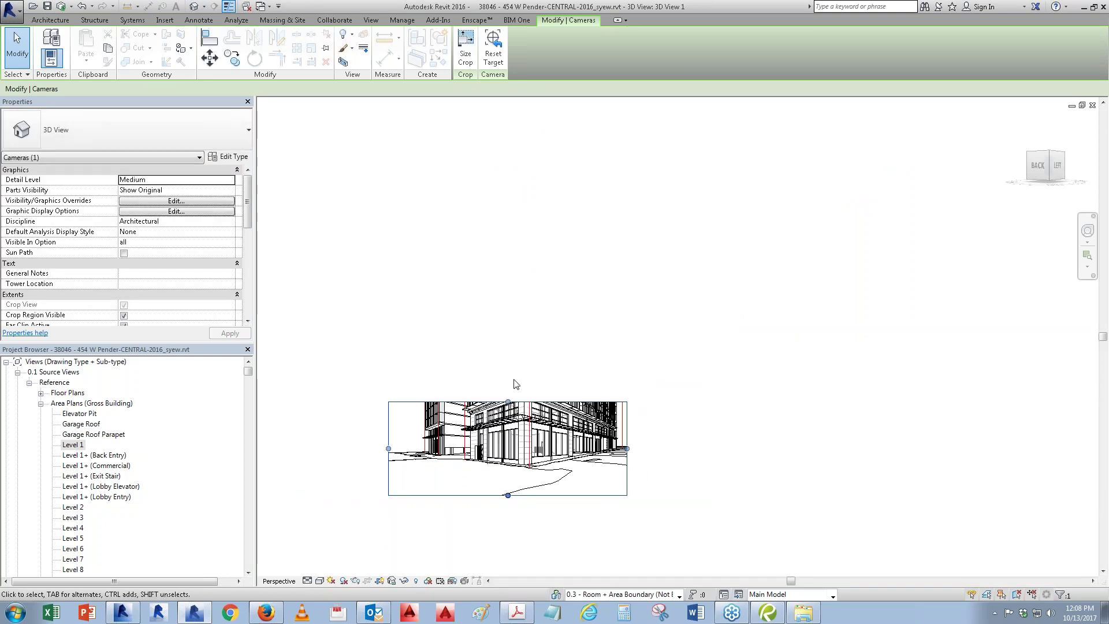
drag(507, 402, 509, 122)
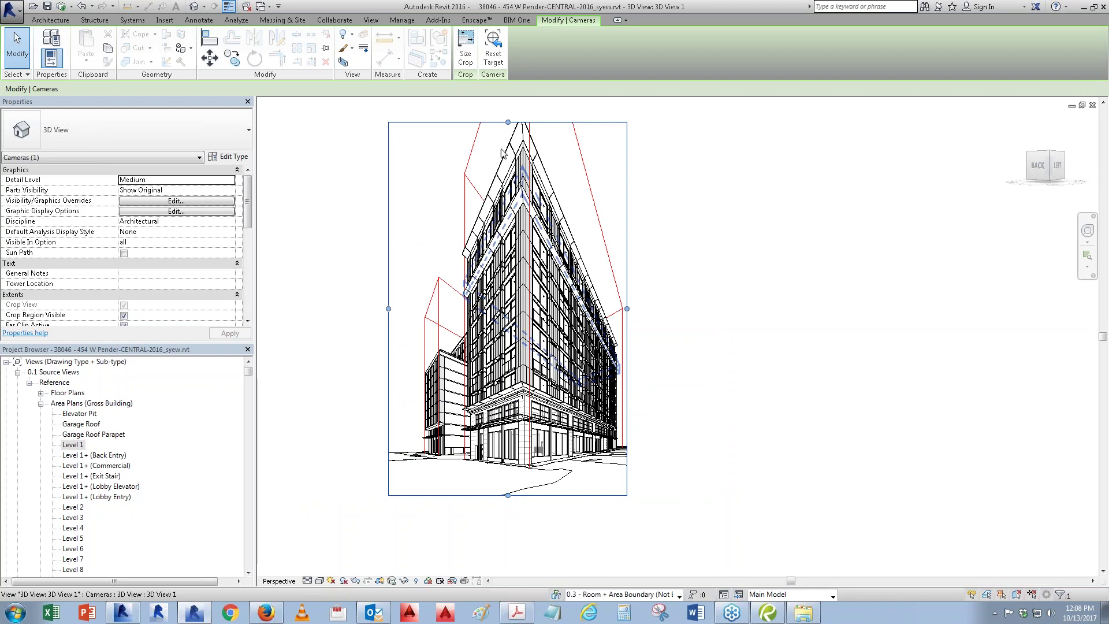
Step: Move the camera further up-left in Level 1, then crop 3D View 1 to a landscape frame
double_click(78, 445)
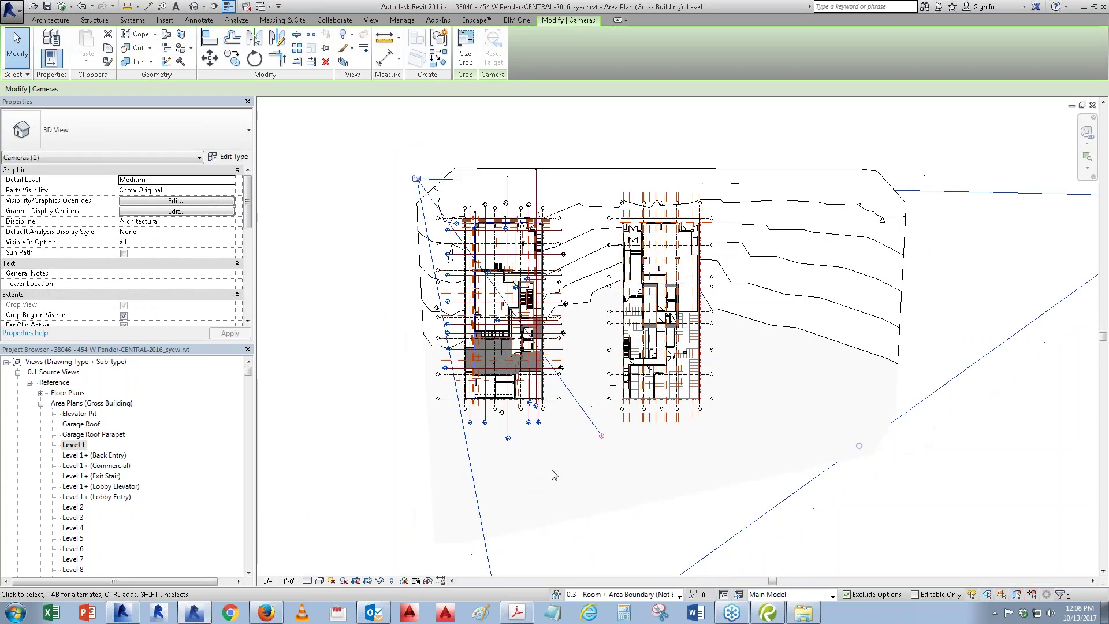
scroll(553, 474, down, 2)
drag(450, 250, 597, 387)
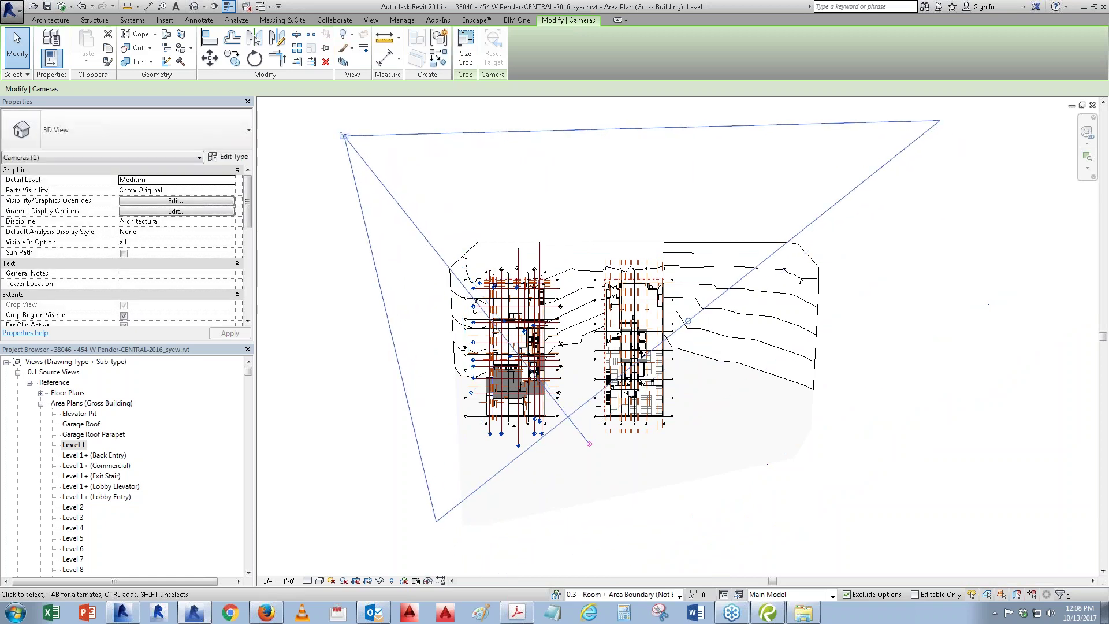
double_click(385, 170)
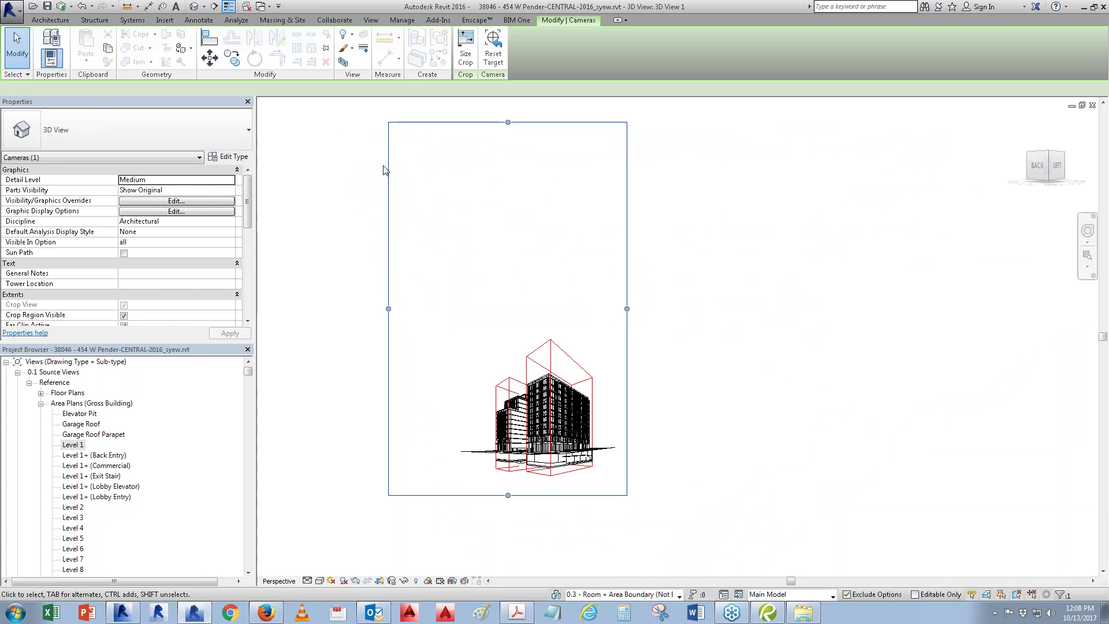
mouse_move(508, 122)
mouse_down()
mouse_move(491, 382)
mouse_move(491, 372)
mouse_up()
drag(502, 430, 501, 428)
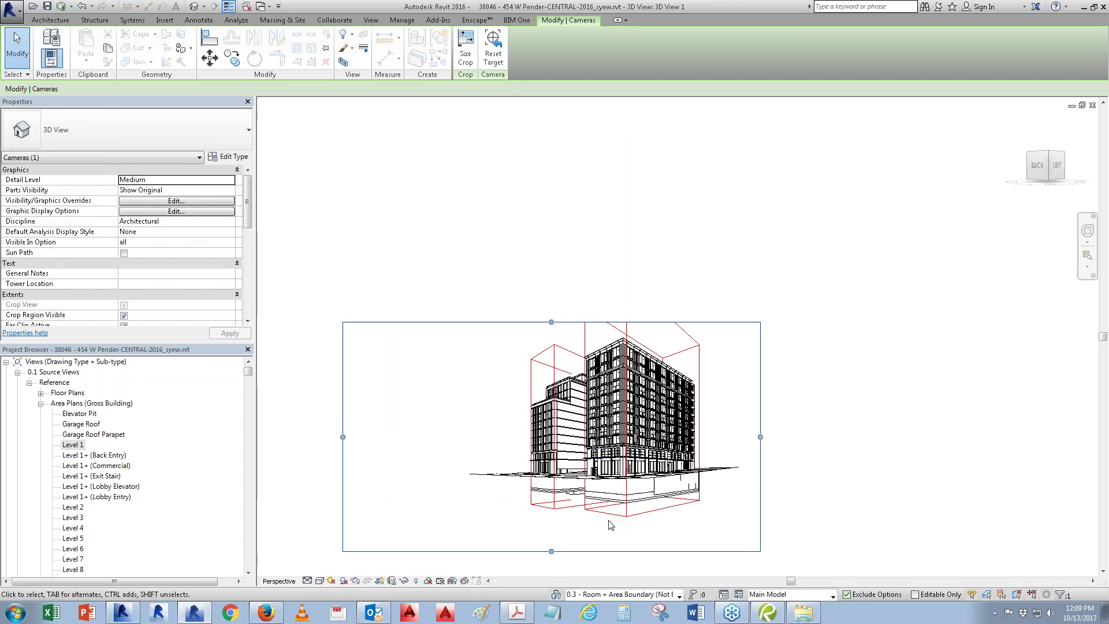
Step: Hide Site Property Lines and Topography Primary/Secondary Contours in VG and apply the changes
key(v)
key(g)
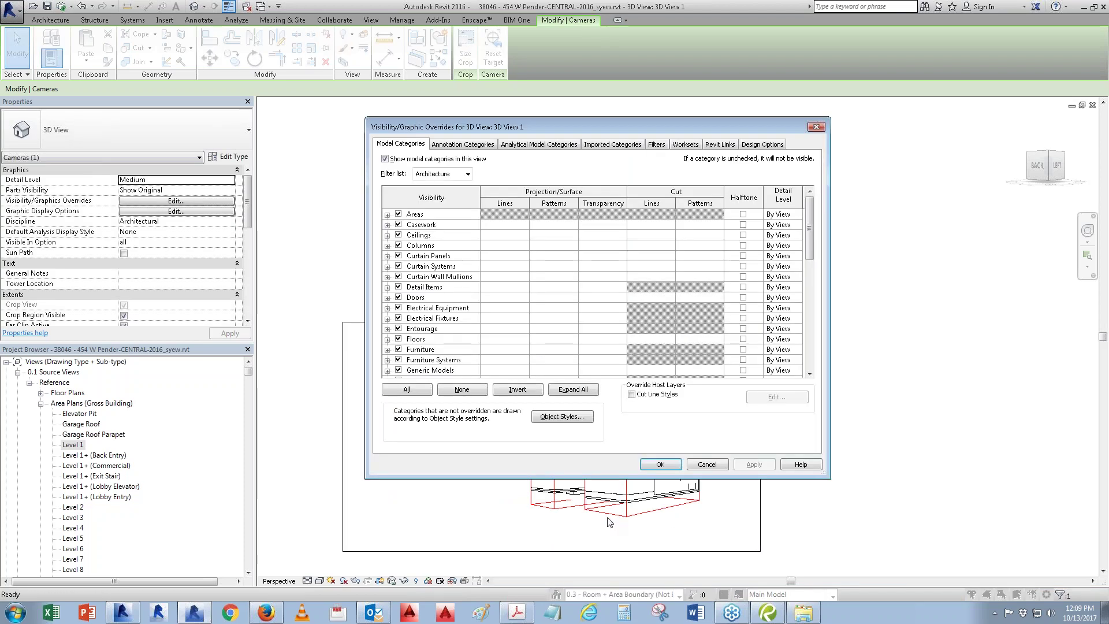
click(453, 323)
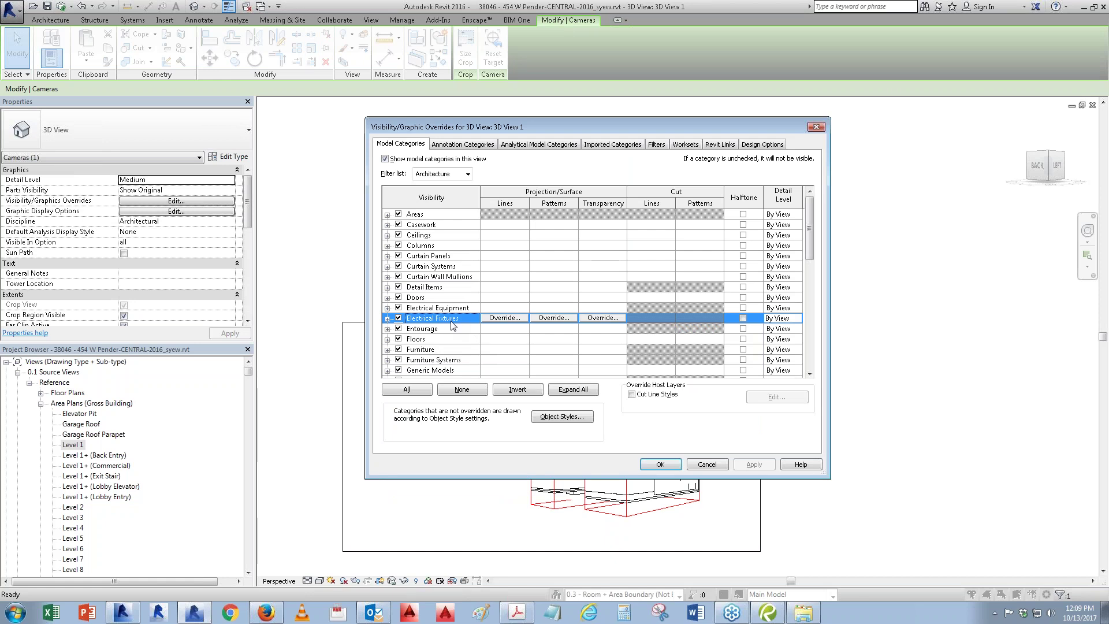
key(s)
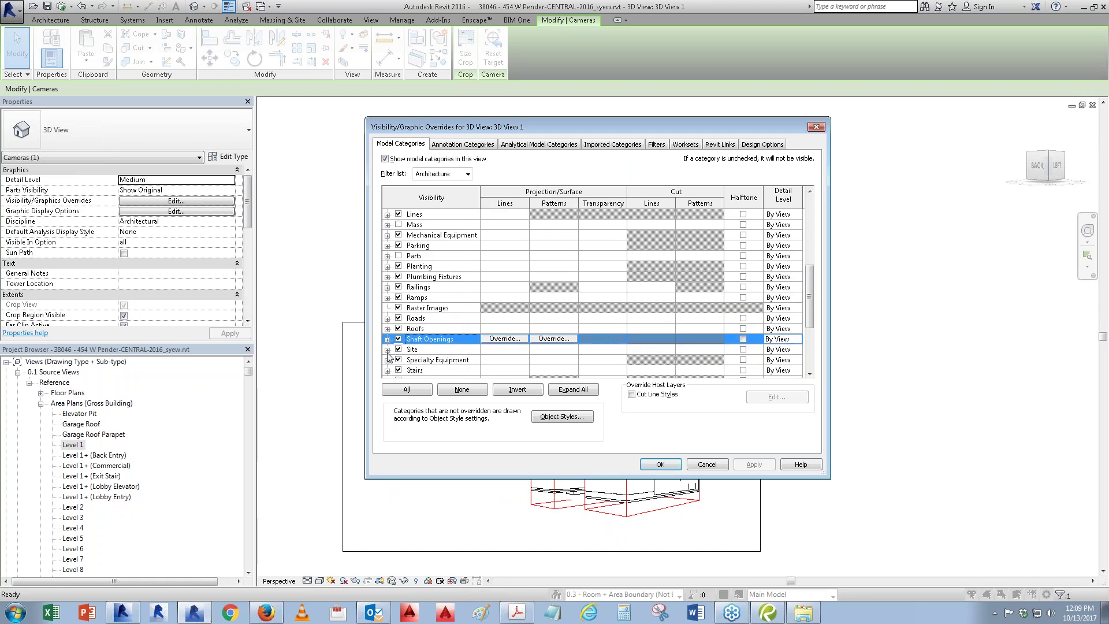
click(387, 349)
click(410, 328)
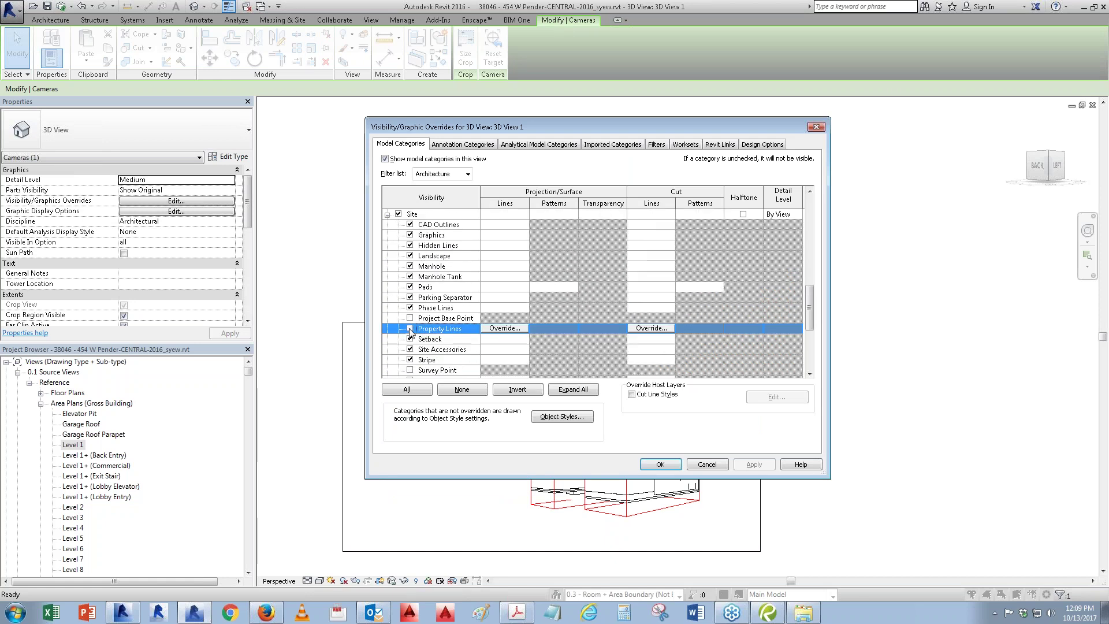
click(755, 464)
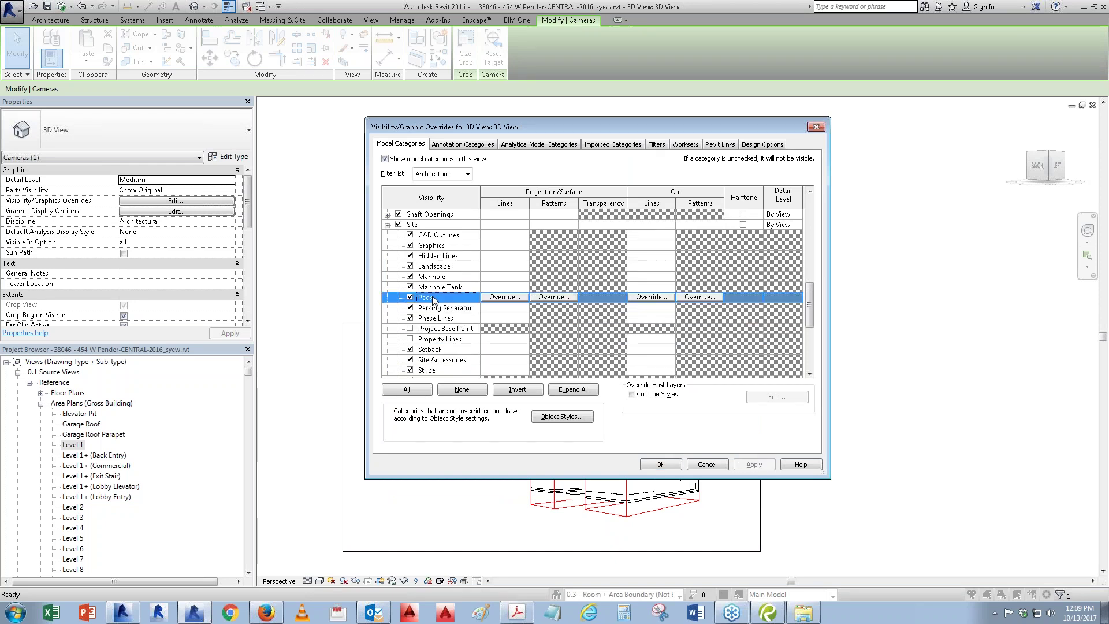
key(t)
scroll(396, 354, down, 1)
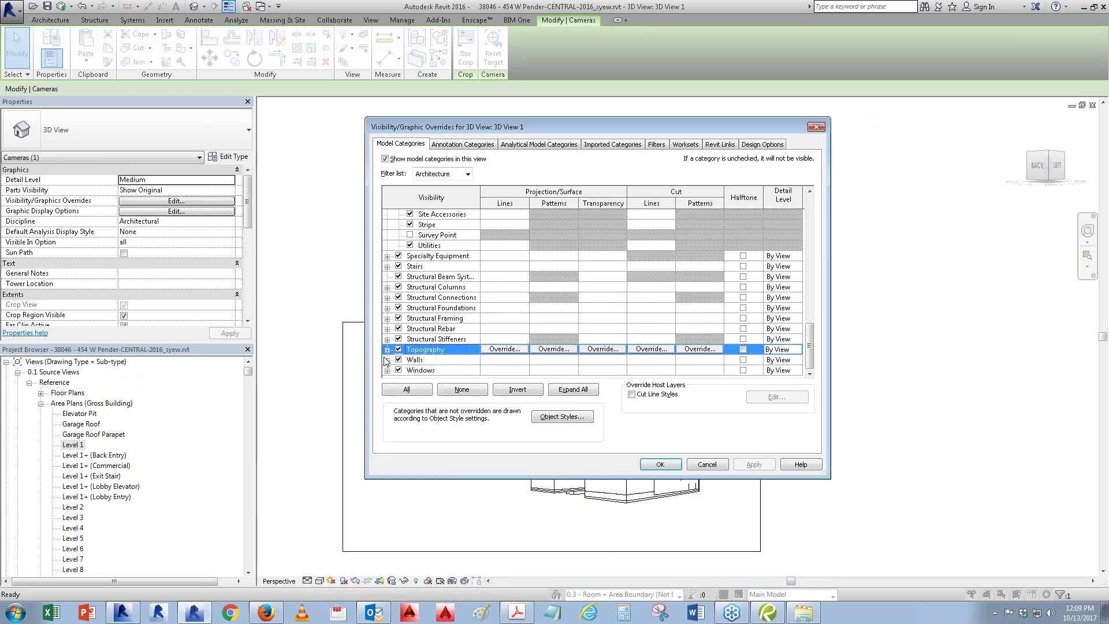
click(387, 351)
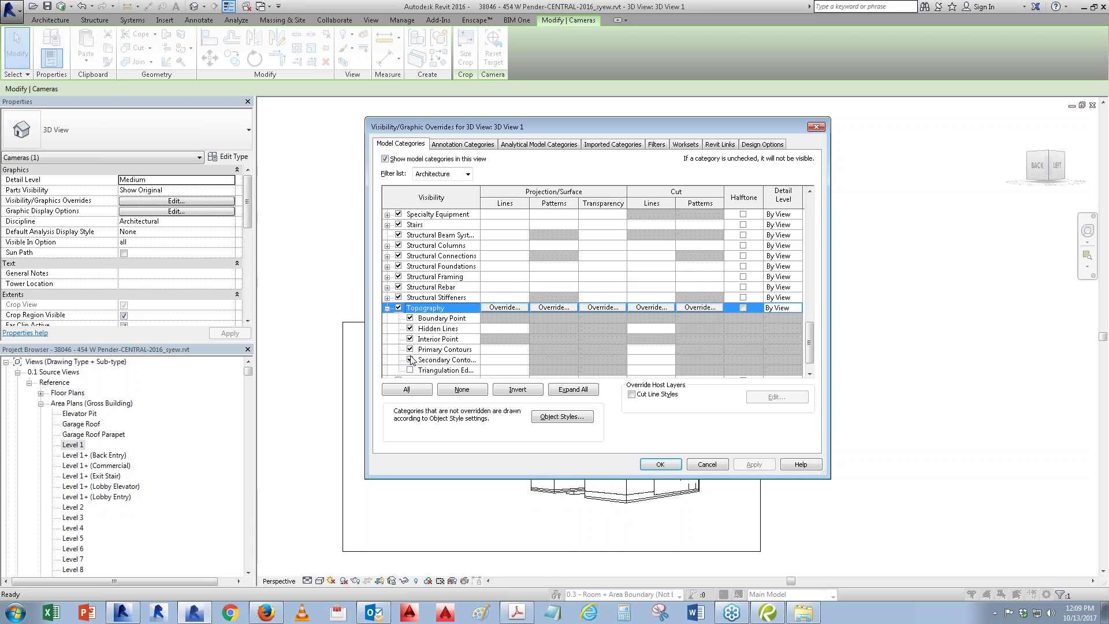
click(410, 349)
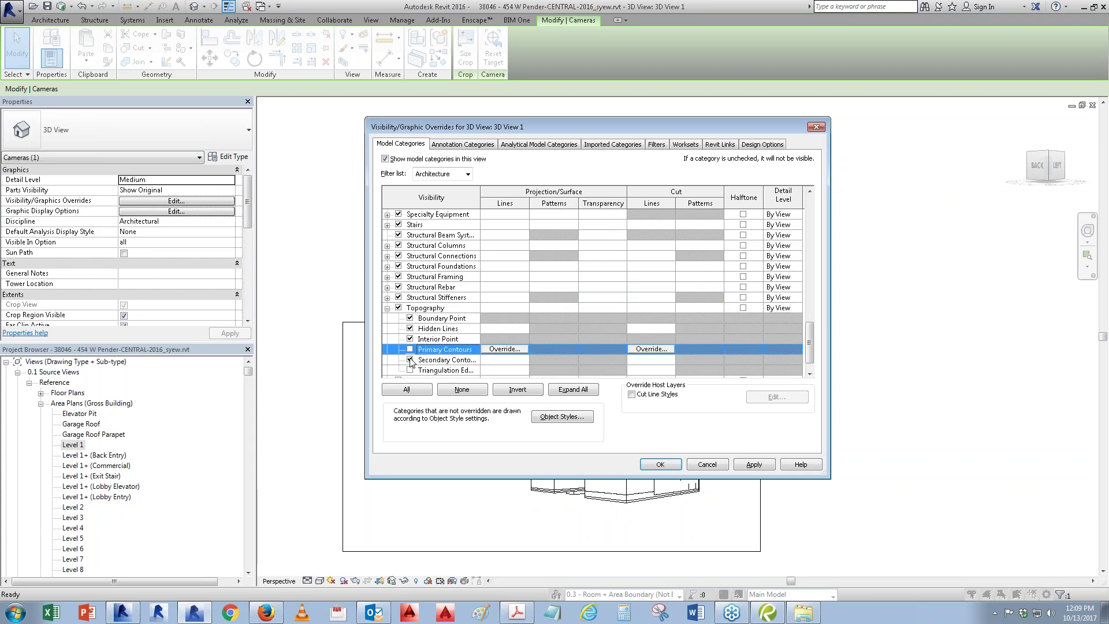
click(744, 467)
Step: Set the Object OFF workset to Show in the view's workset visibility
scroll(715, 292, down, 1)
click(719, 145)
click(686, 144)
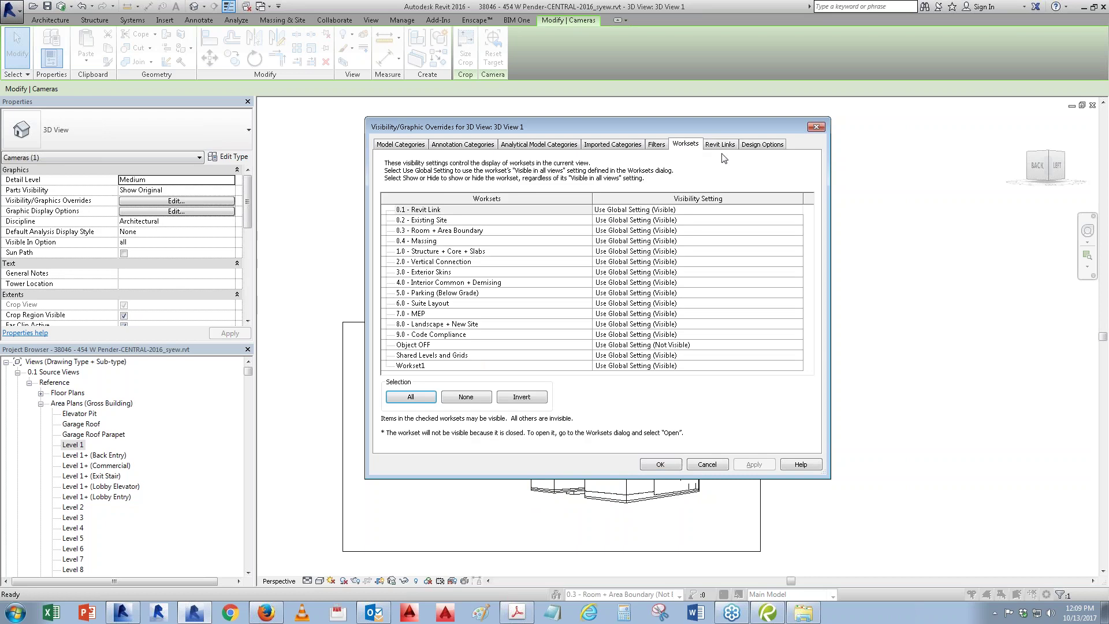
click(490, 346)
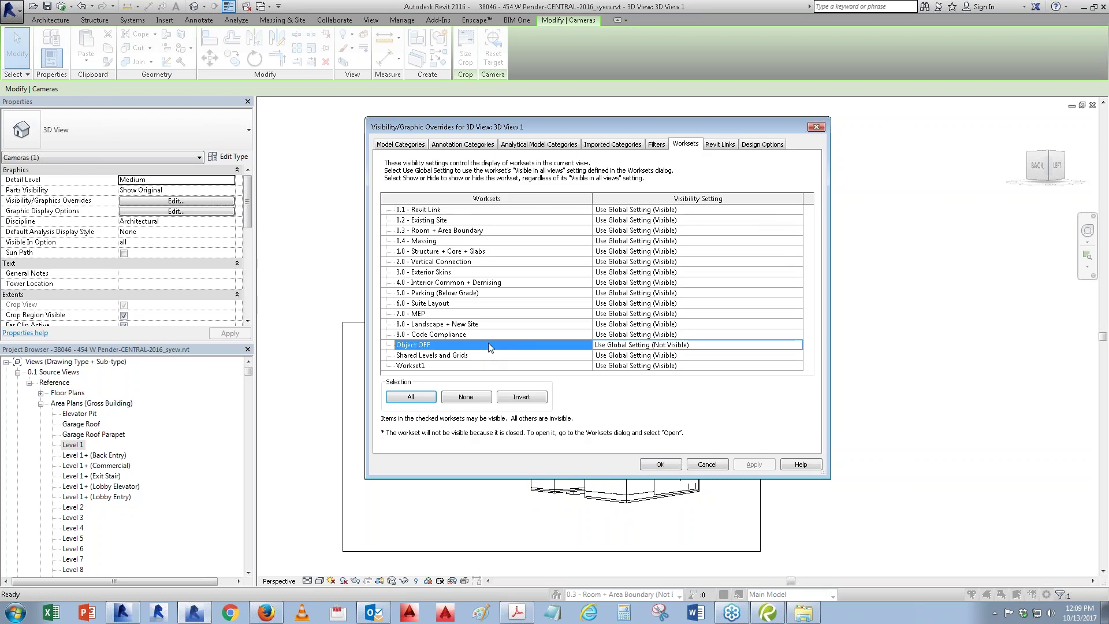
click(799, 347)
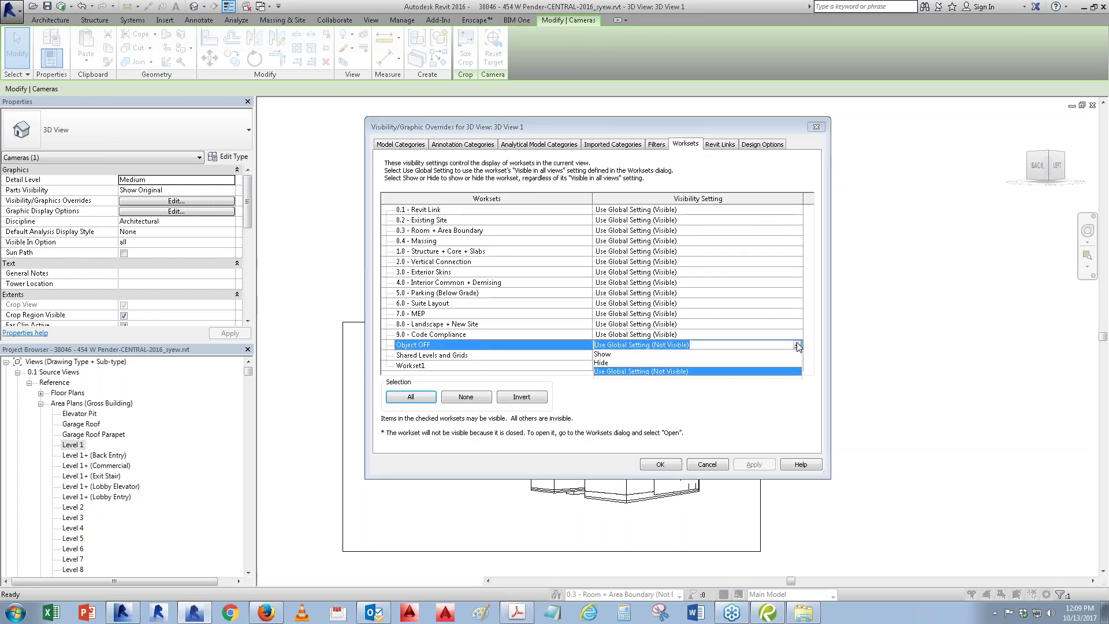
click(627, 354)
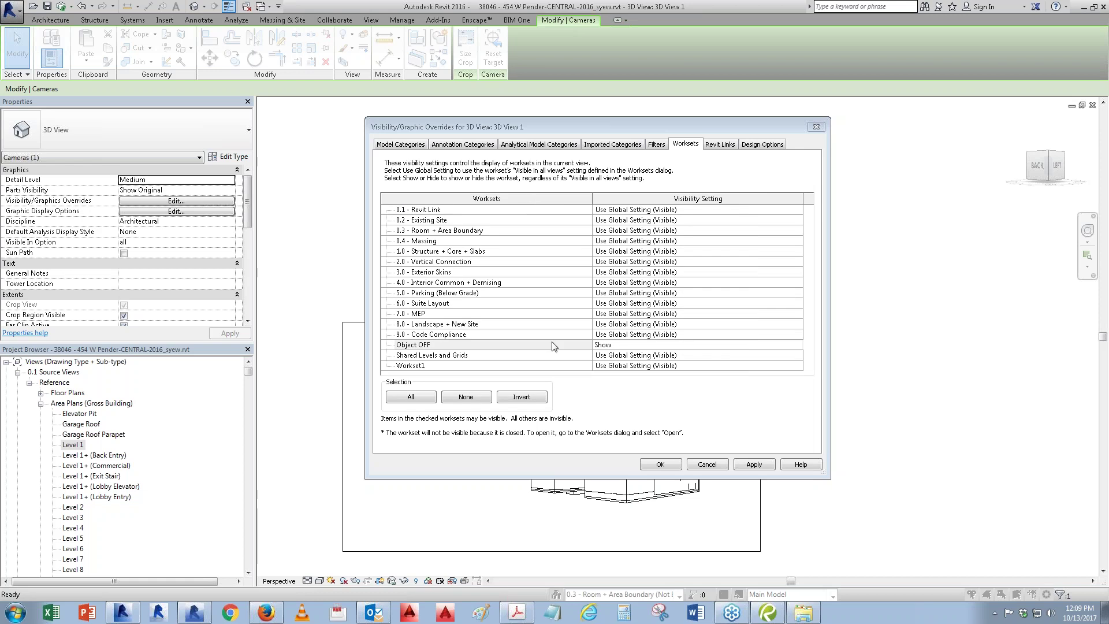
Step: Accept the visibility overrides and pull the crop's left and bottom edges in around the tower
click(642, 466)
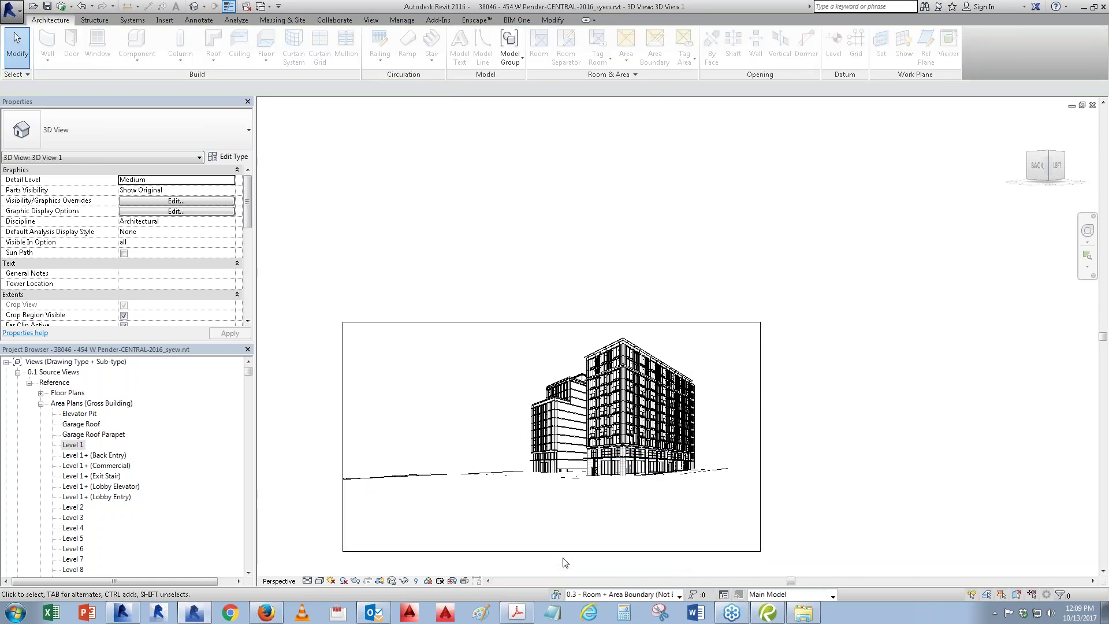
click(345, 471)
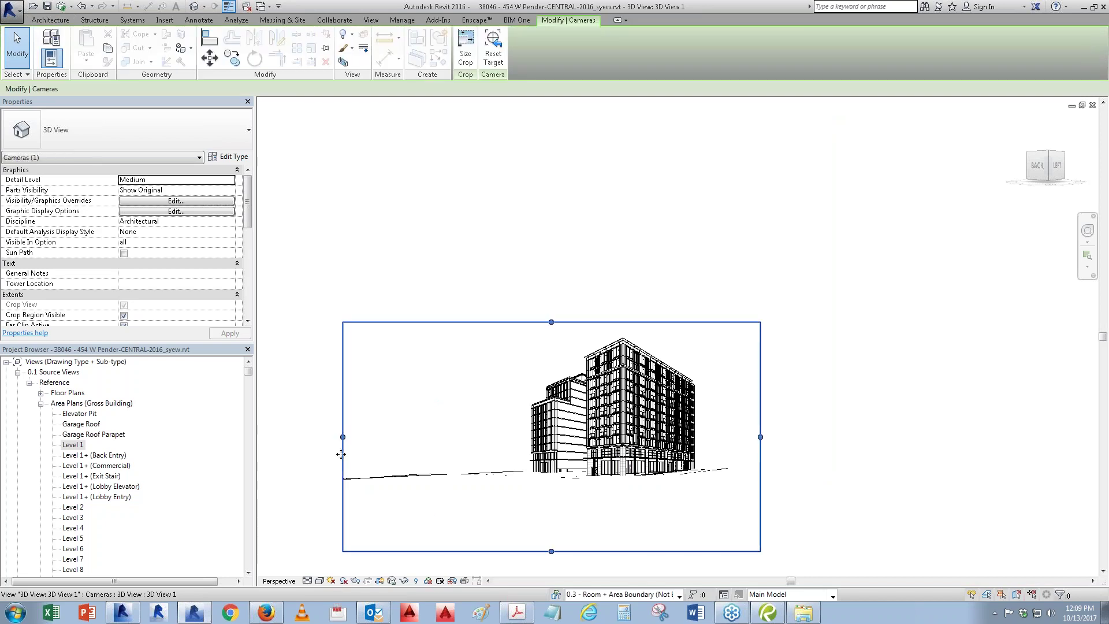
mouse_move(343, 438)
mouse_down()
mouse_move(602, 546)
mouse_move(620, 494)
mouse_up()
drag(581, 464, 581, 464)
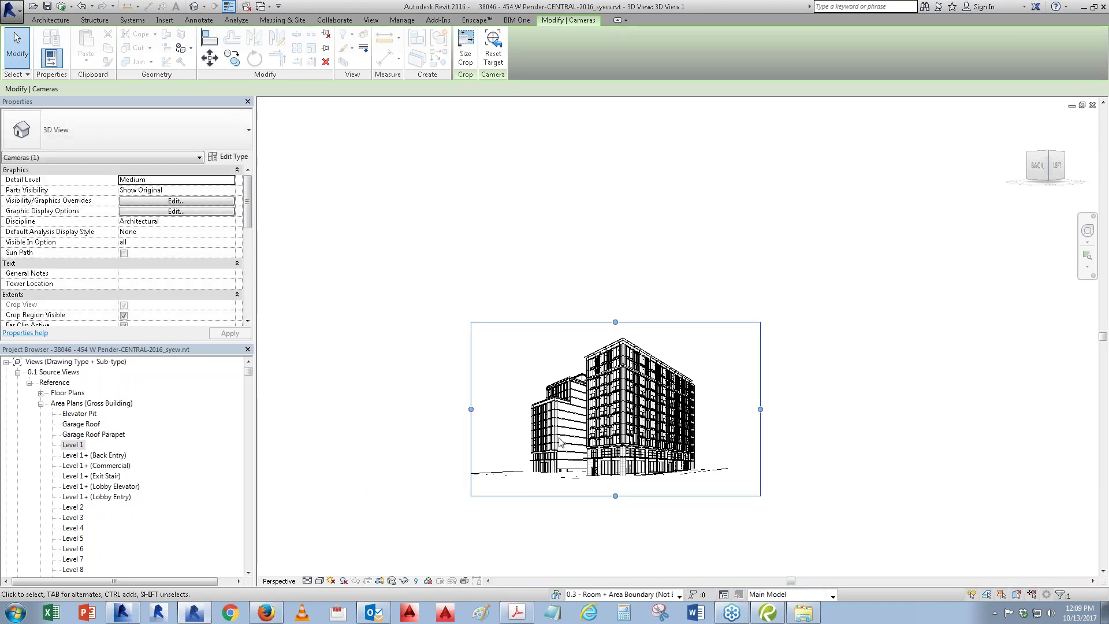
scroll(560, 442, up, 3)
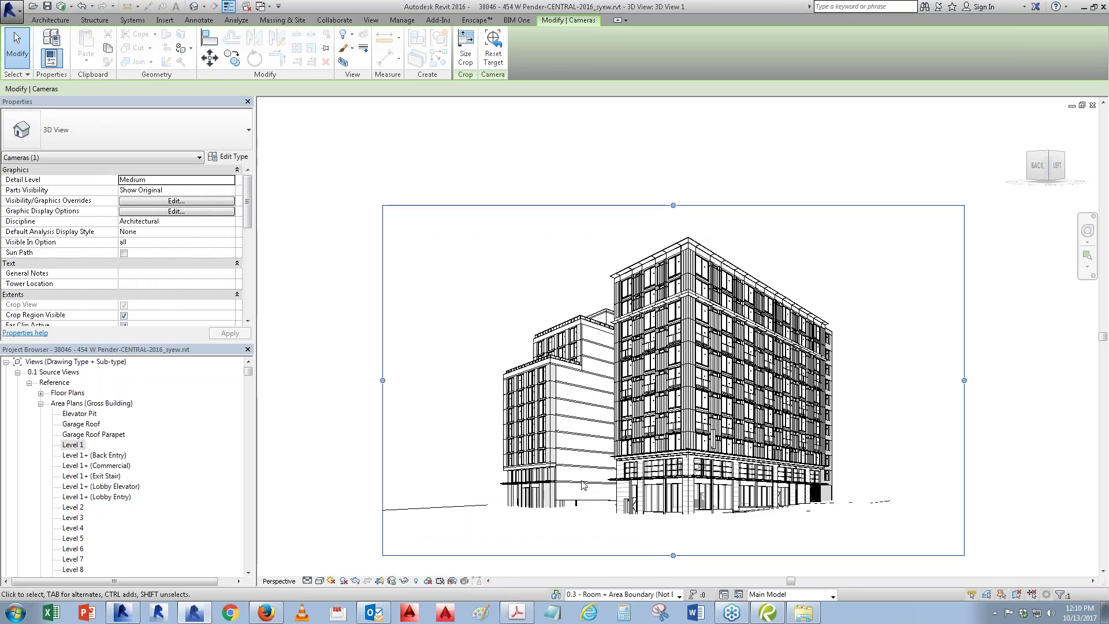
Step: Set the linked 424 W Pender model to Halftone in 3D View 1's Revit Links visibility
key(v)
key(g)
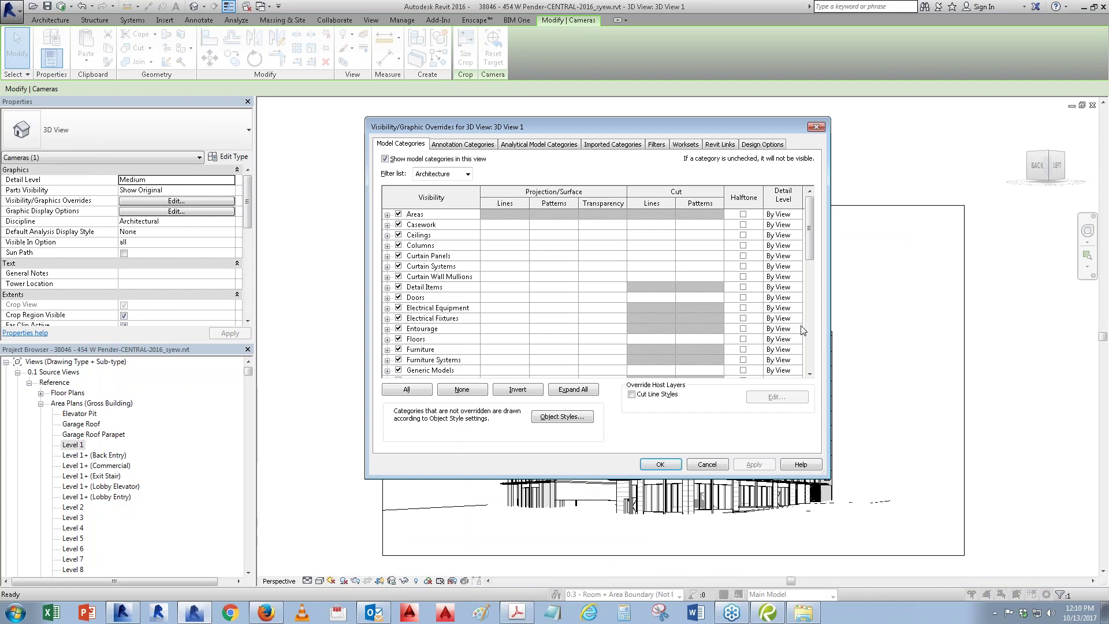
click(719, 145)
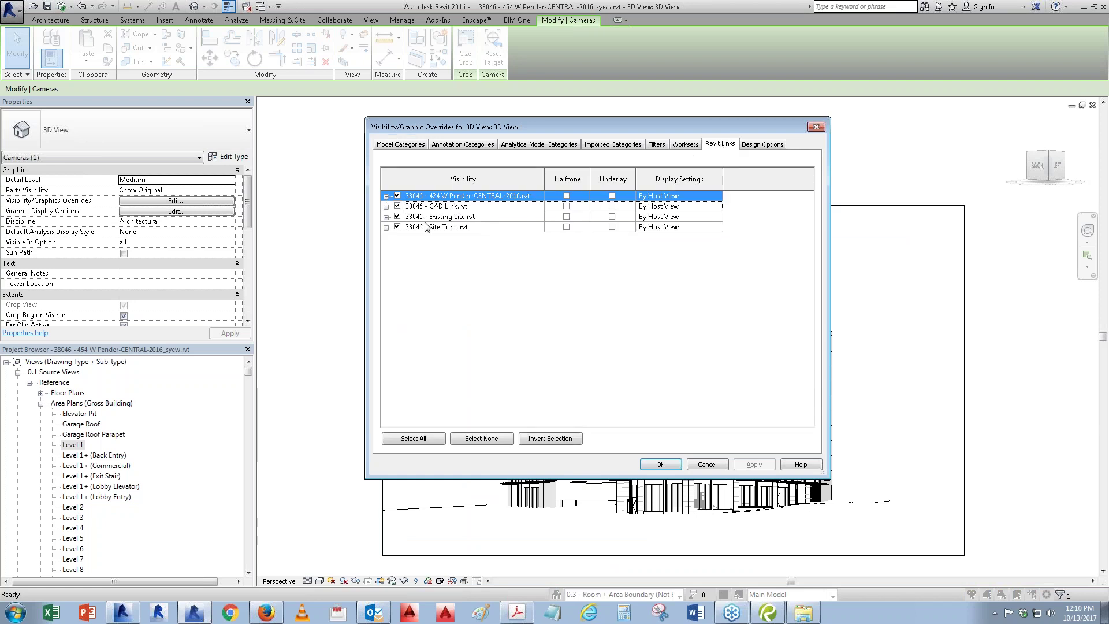
click(456, 218)
click(543, 198)
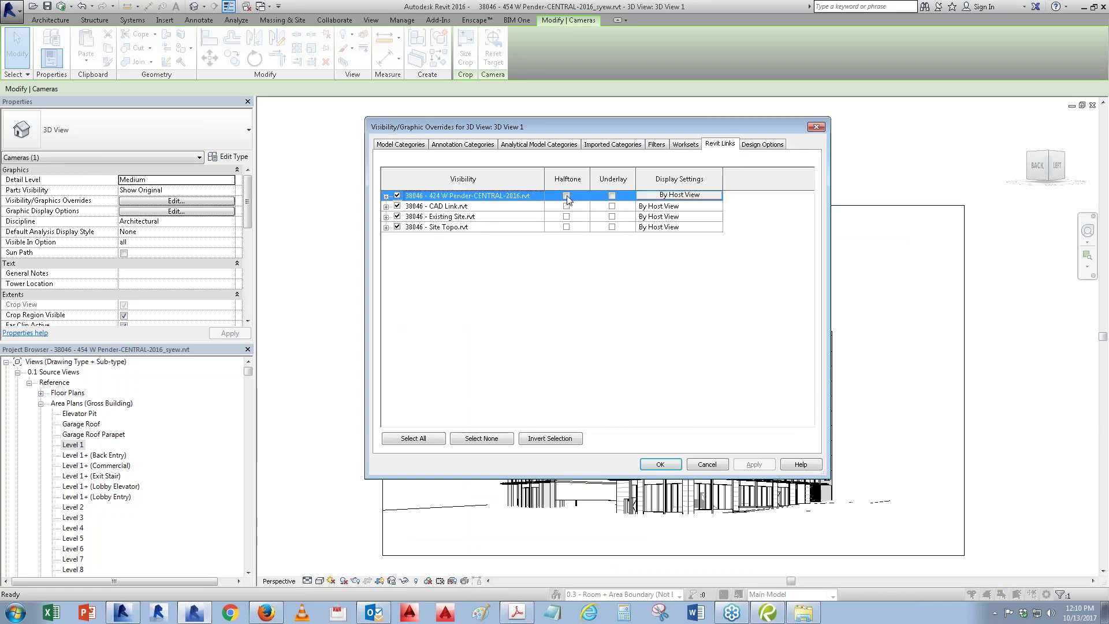
click(644, 462)
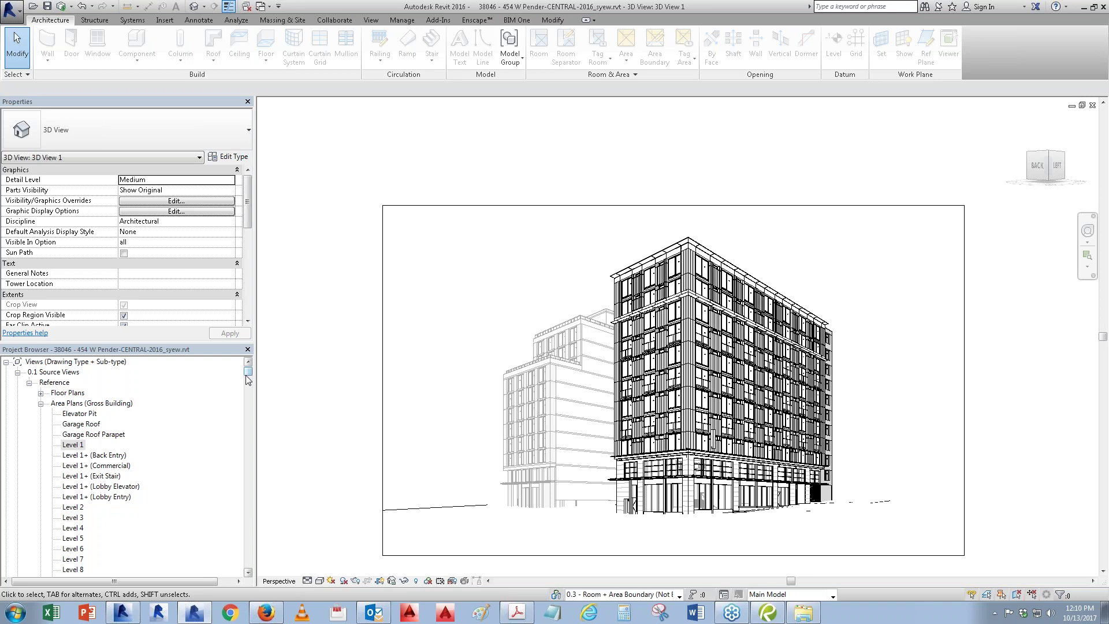
Step: Add sheet A3.11 from the Sheets list using the IBI-Contract Administration : 11x17 - Landscape titleblock
drag(251, 373, 233, 495)
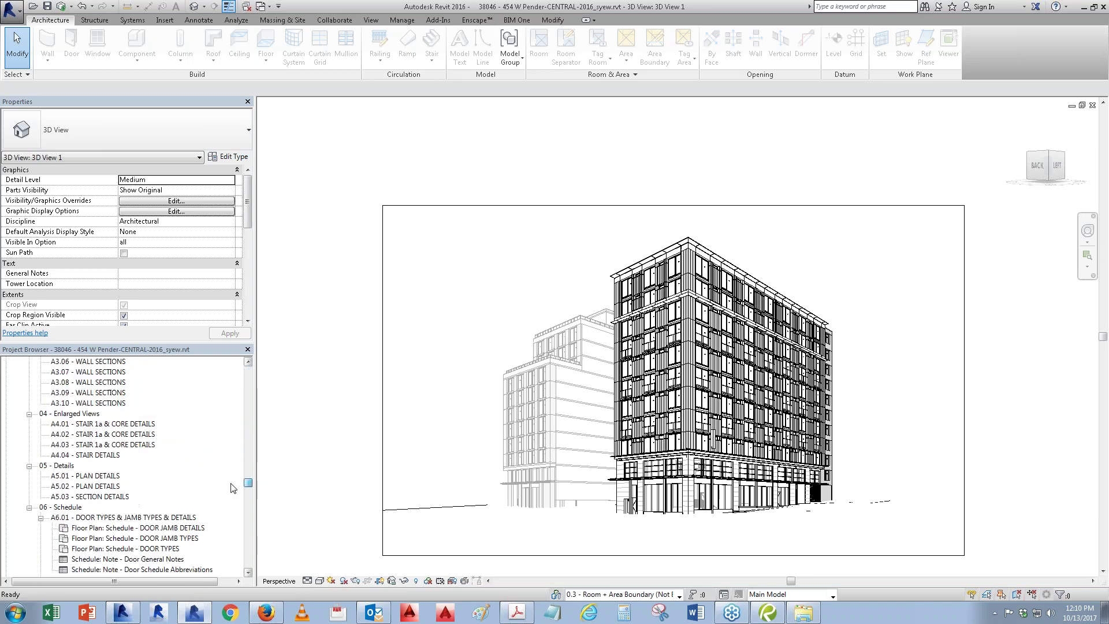
scroll(231, 488, up, 5)
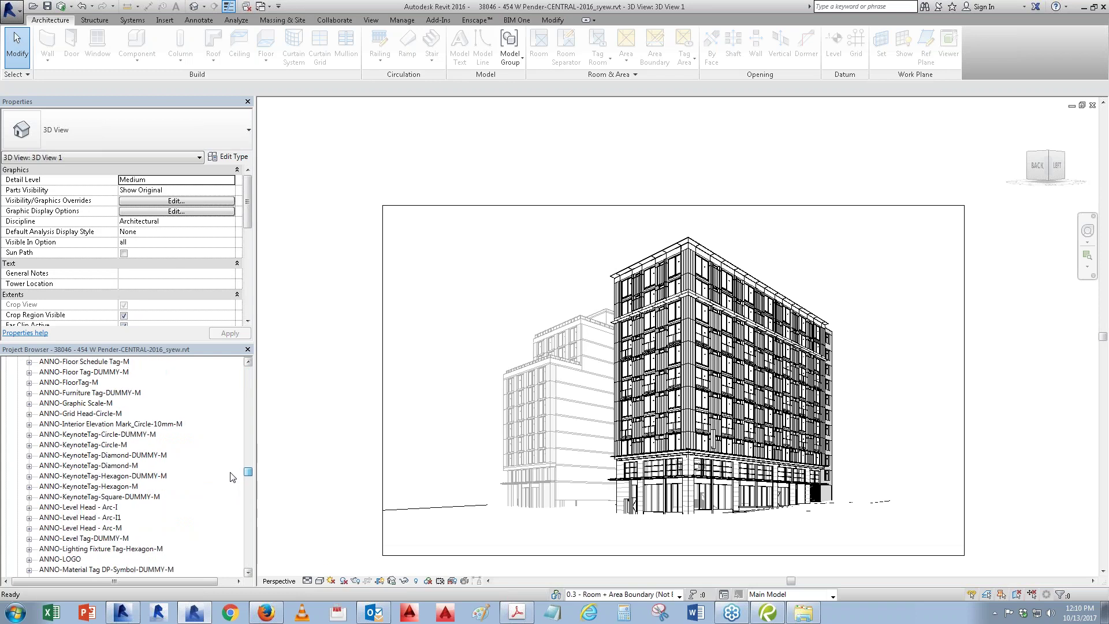
scroll(232, 476, up, 5)
scroll(231, 453, up, 5)
scroll(231, 452, up, 2)
click(99, 403)
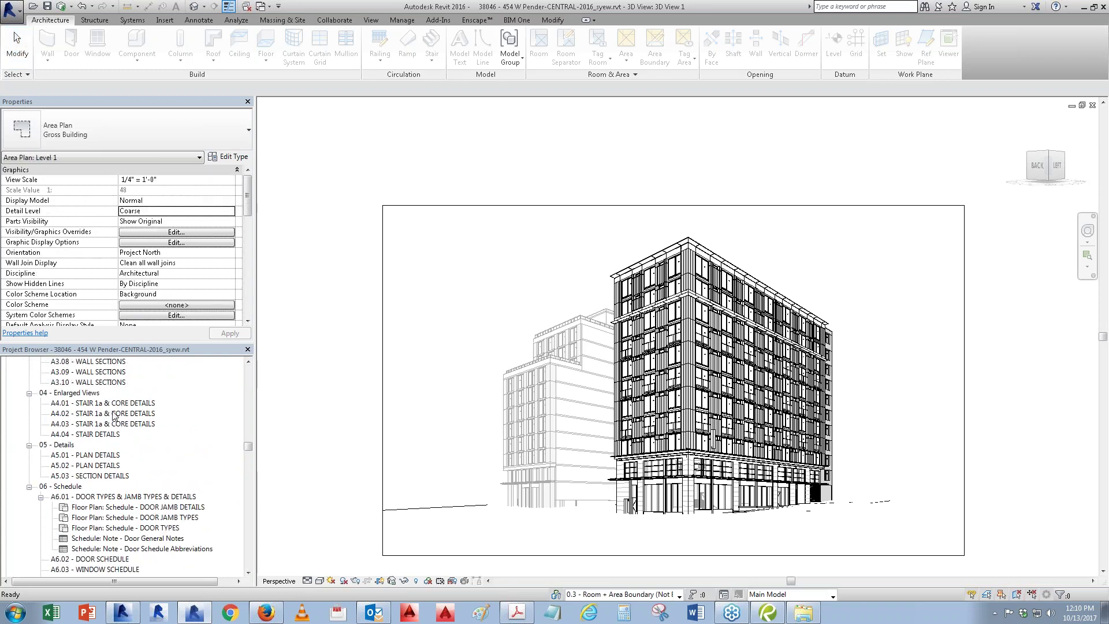
scroll(99, 403, up, 1)
scroll(100, 403, up, 3)
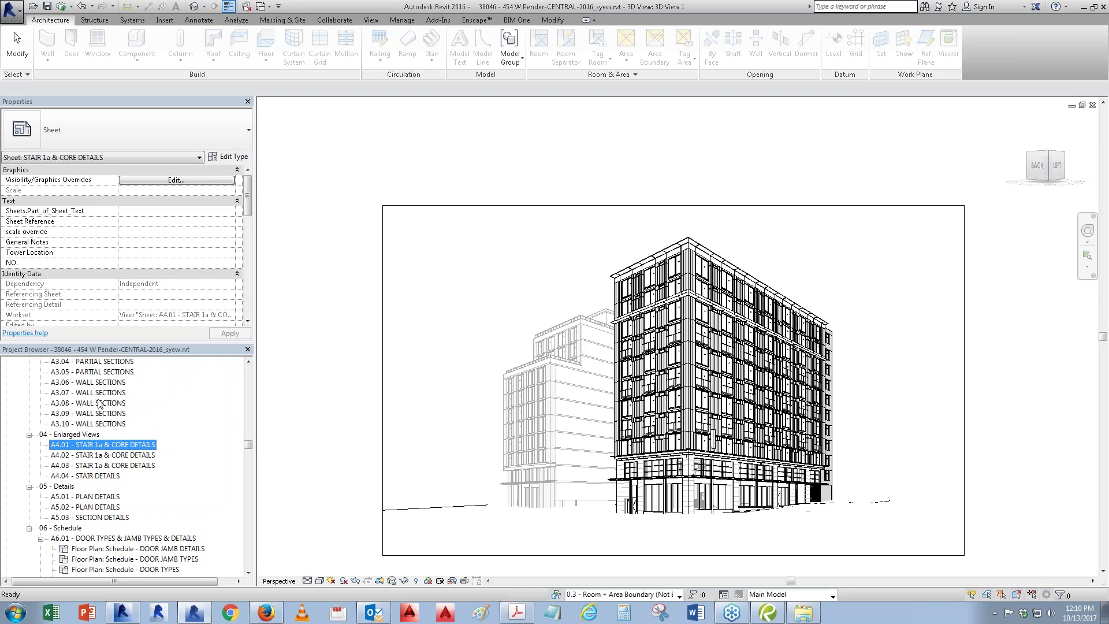
scroll(100, 403, up, 5)
scroll(98, 403, up, 5)
scroll(95, 405, up, 6)
scroll(91, 407, up, 6)
scroll(91, 406, up, 5)
scroll(91, 406, up, 5)
scroll(90, 406, up, 5)
scroll(91, 406, up, 5)
scroll(86, 406, up, 3)
right_click(57, 427)
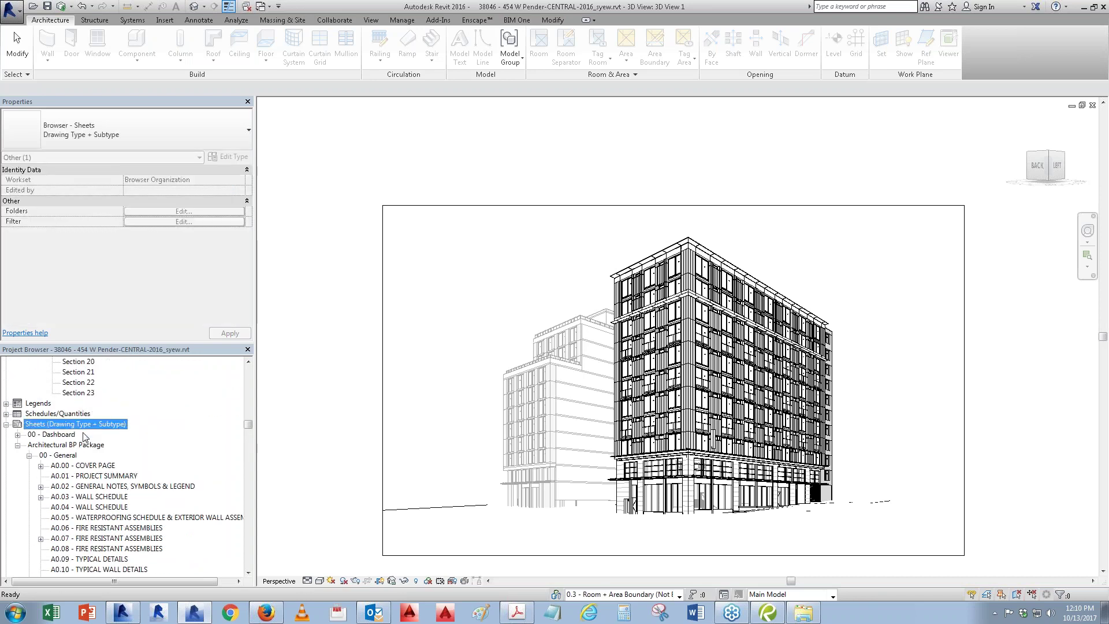
click(78, 435)
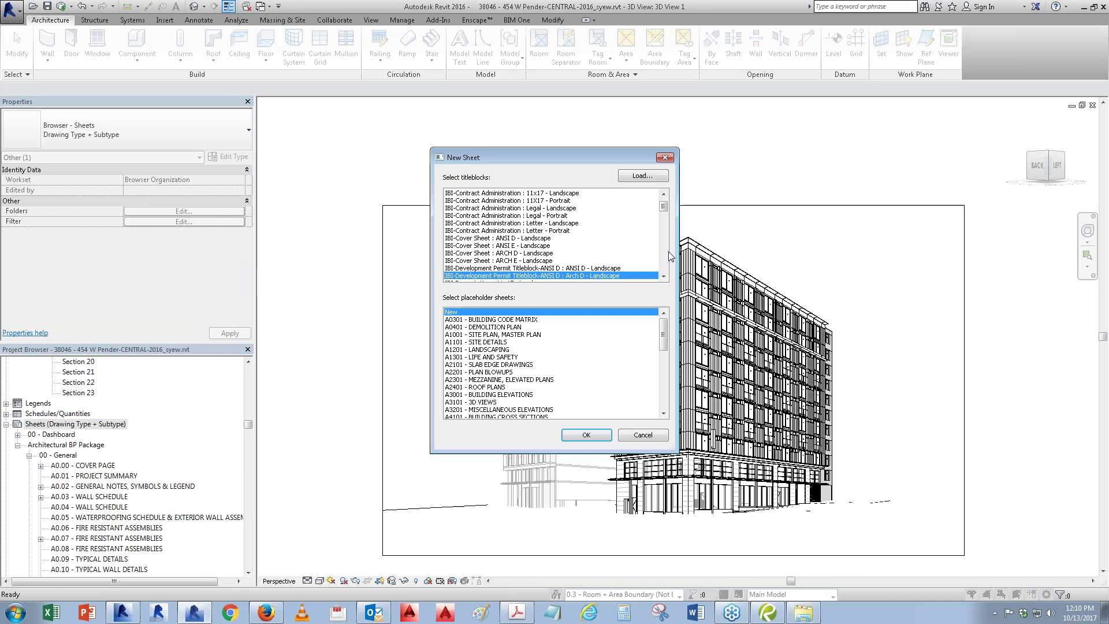
drag(667, 209, 666, 205)
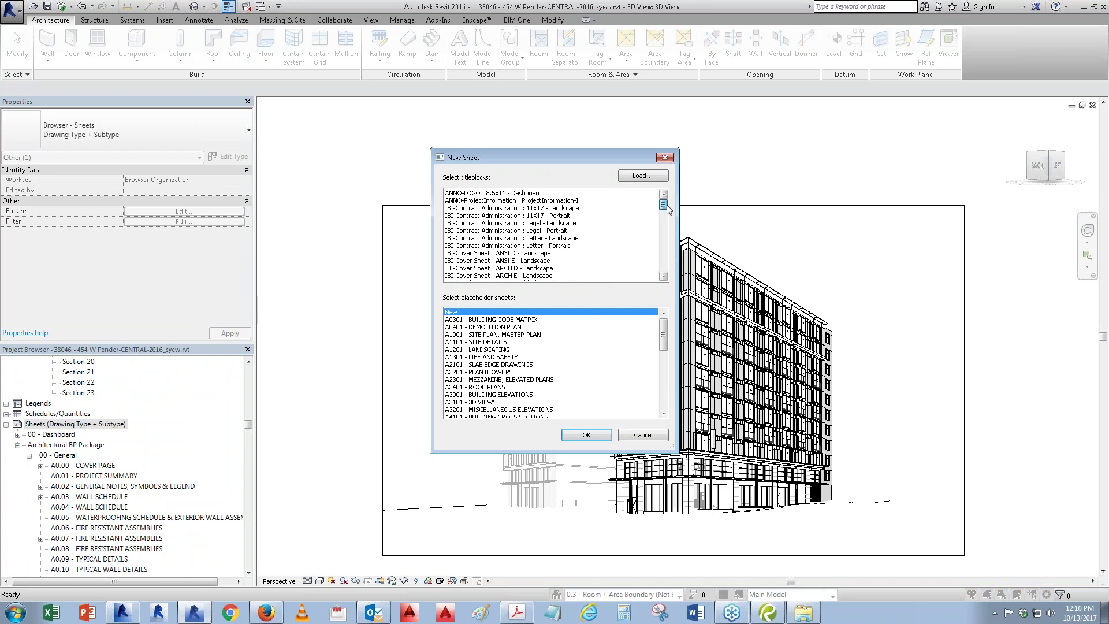
click(565, 209)
click(587, 435)
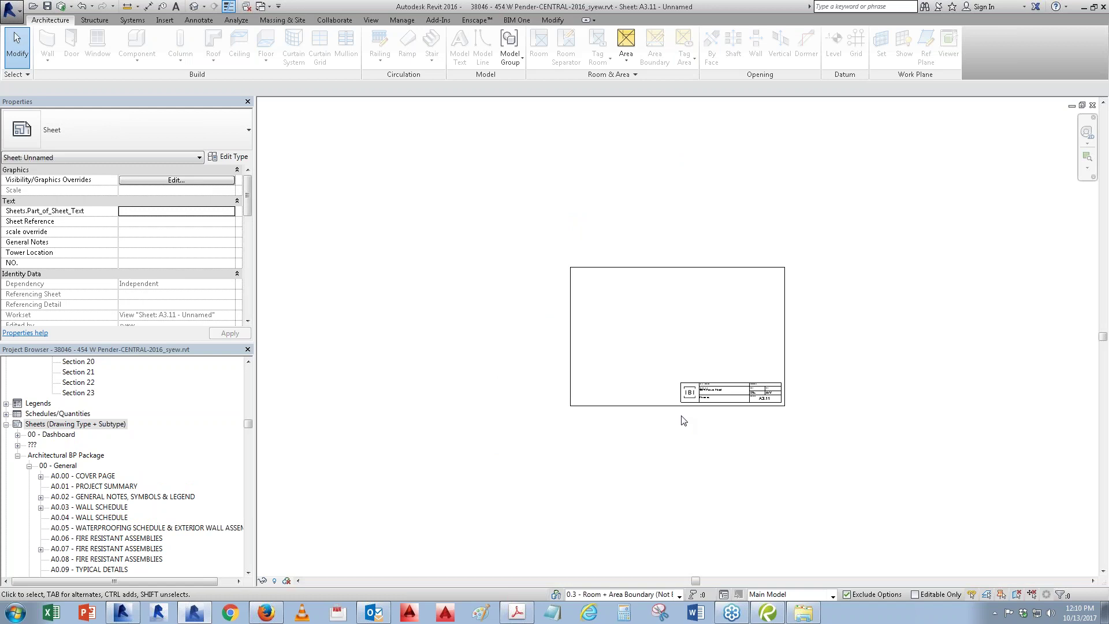
Step: Rename 3D View 1 under 3D Views in the Project Browser to '3d - presentation'
mouse_move(251, 425)
mouse_down()
mouse_move(253, 405)
mouse_move(248, 414)
mouse_up()
click(154, 426)
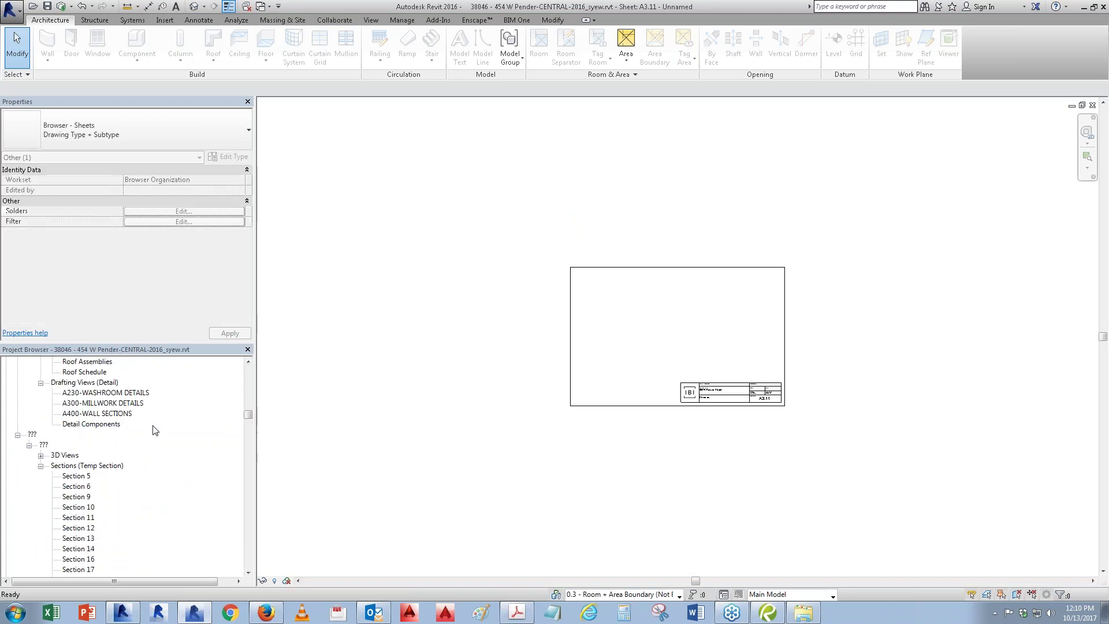
click(40, 456)
click(78, 466)
right_click(87, 465)
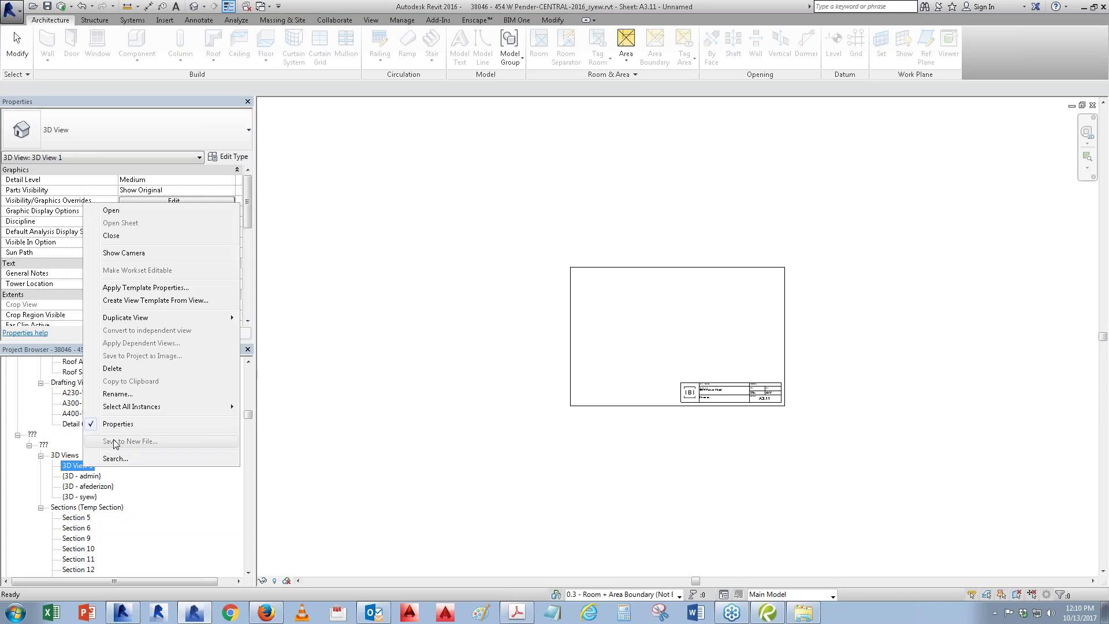
click(115, 394)
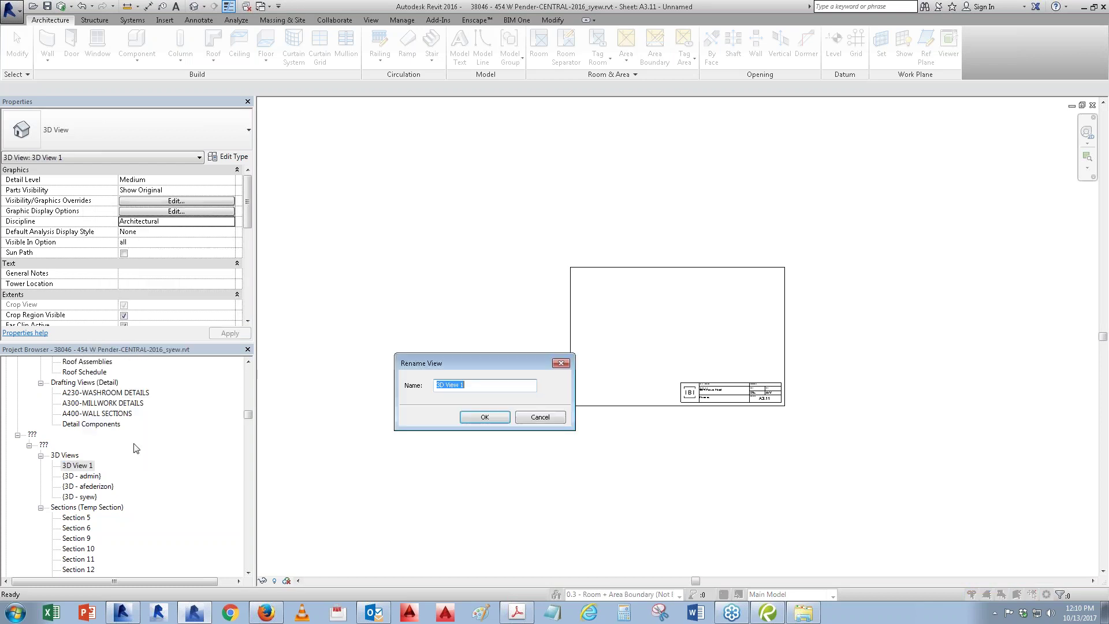
text(3d - )
text(on)
key(Return)
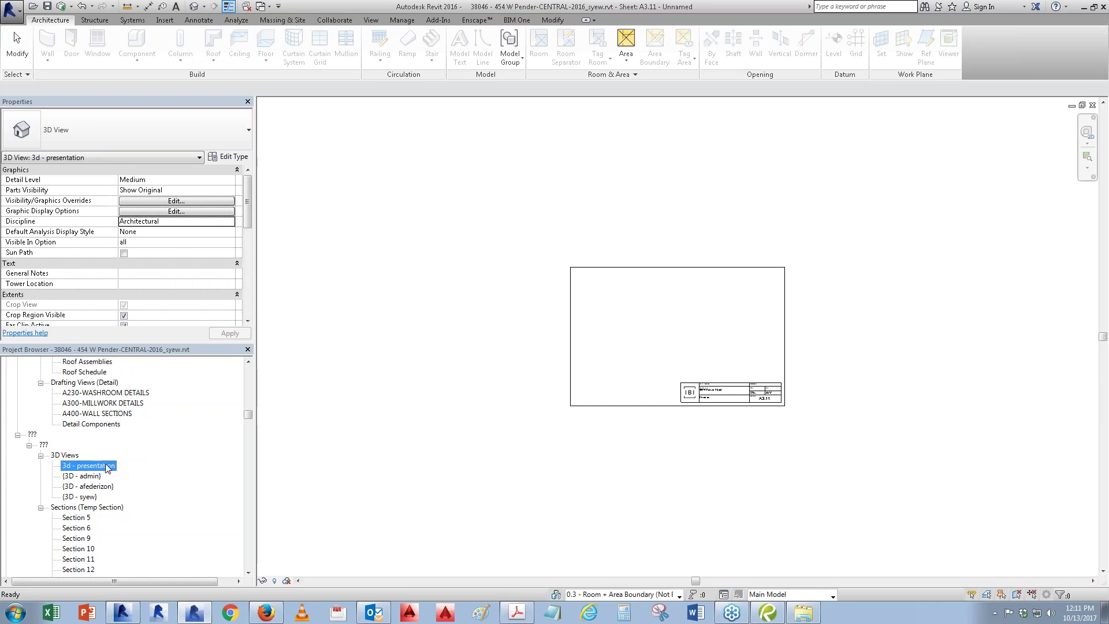
Step: Drop the 3d - presentation view onto sheet A3.11 and set its viewport type to No Title
drag(88, 465, 668, 335)
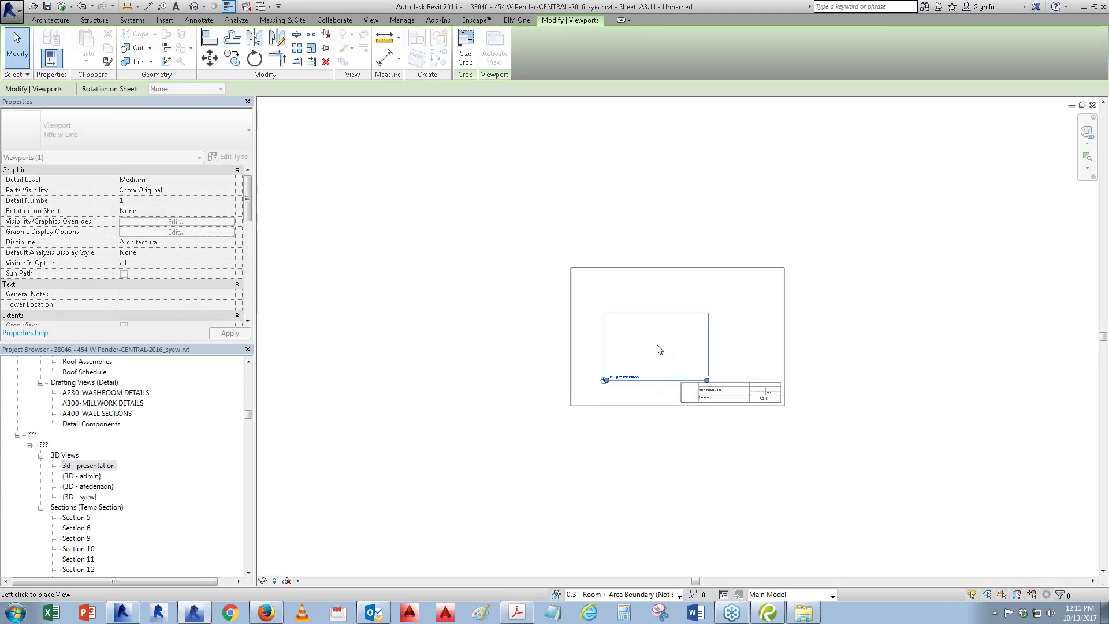
click(666, 337)
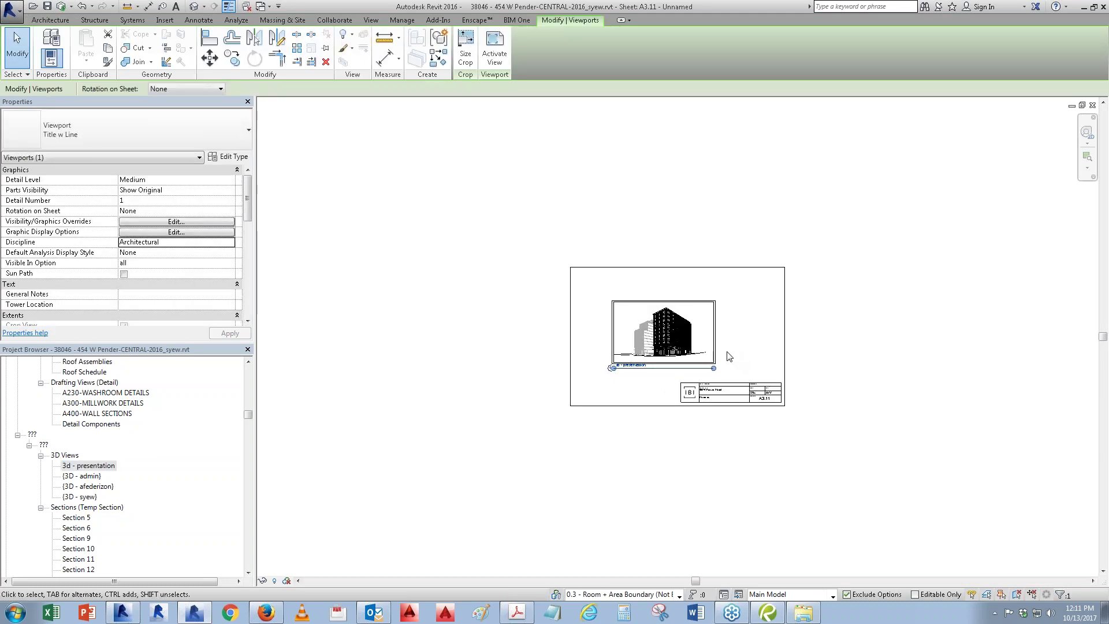
scroll(698, 338, up, 3)
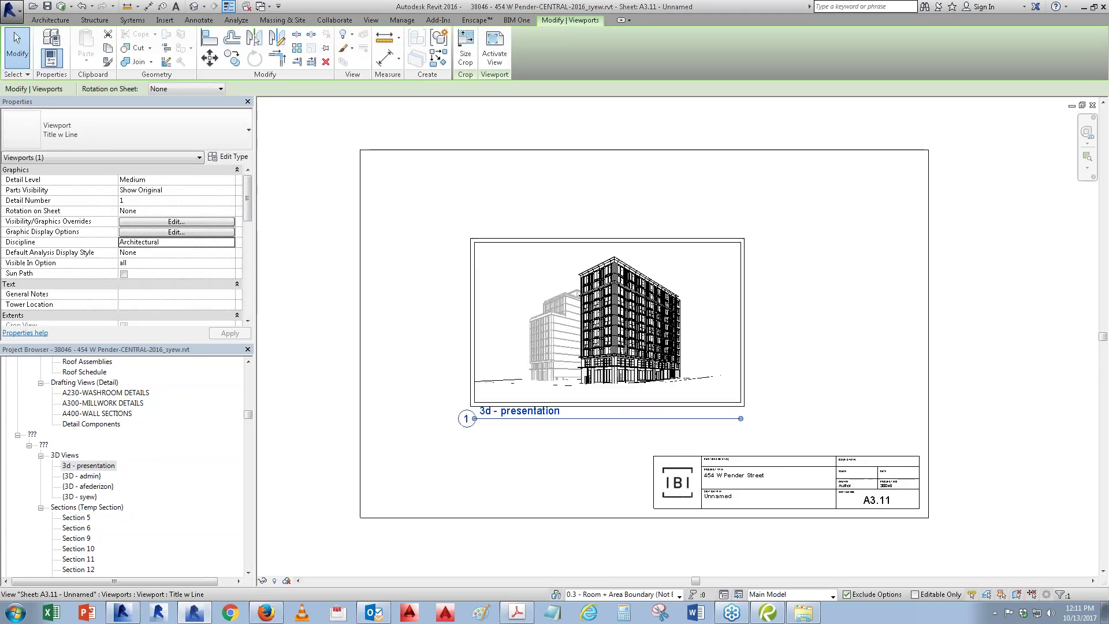
click(121, 134)
click(36, 199)
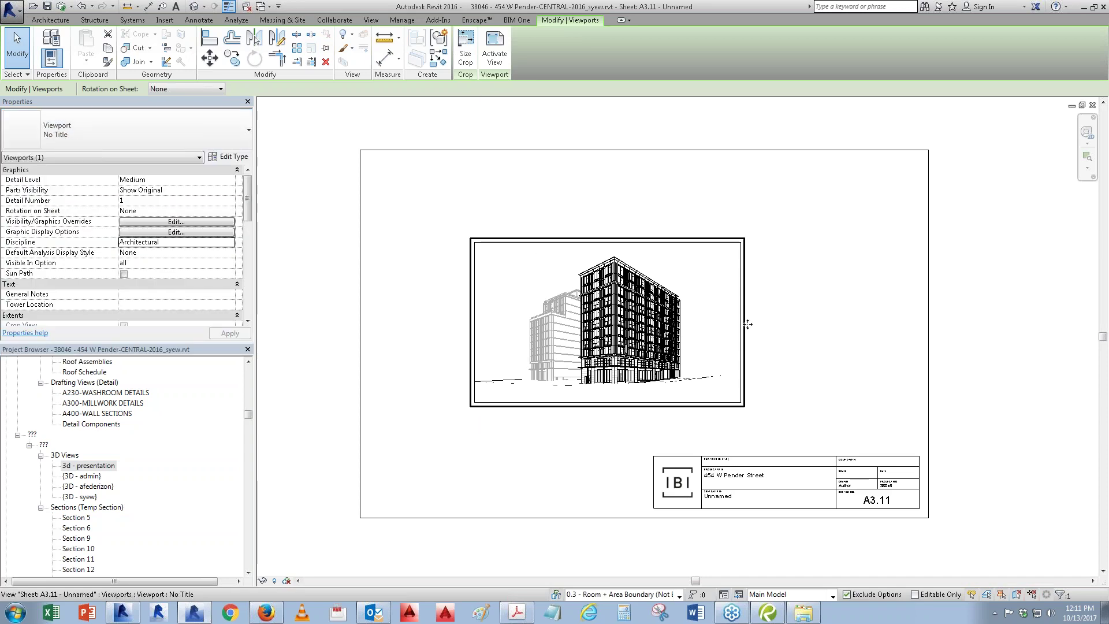
Step: Scale the viewport crop to 14 1/8" by 8 1/2" and move it above the title block
click(472, 50)
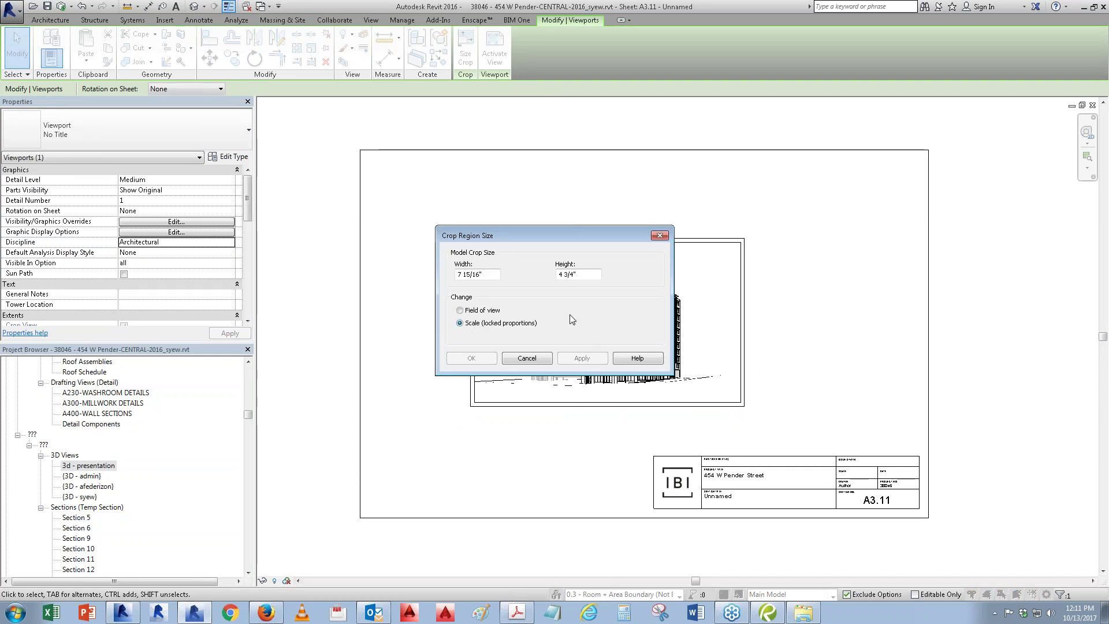
text(7 7/8)
key(Tab)
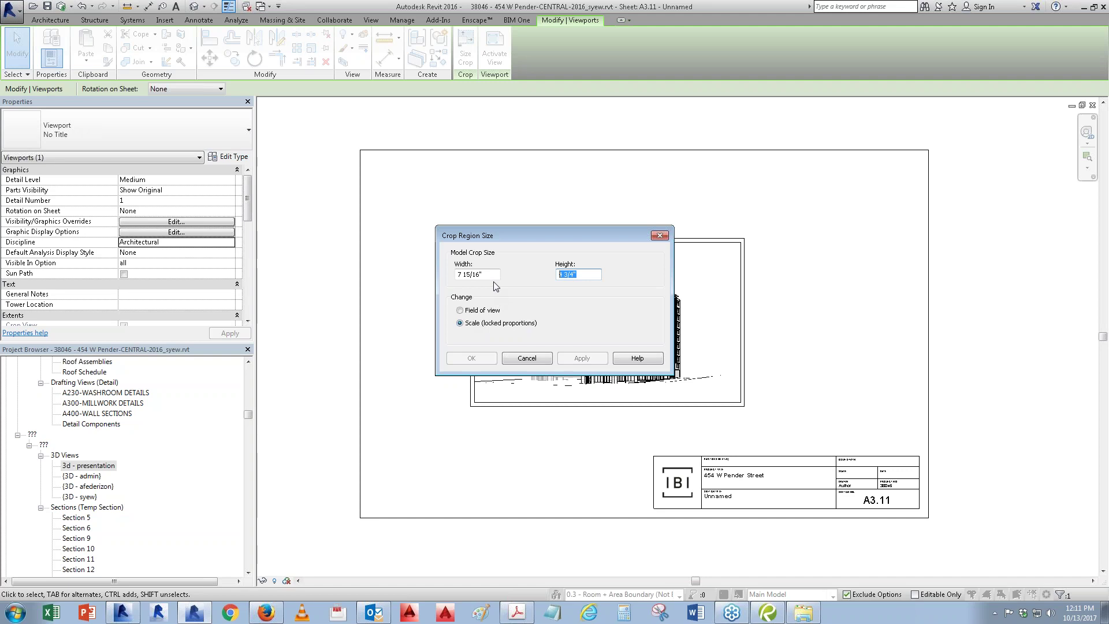
key(shift+Tab)
click(590, 274)
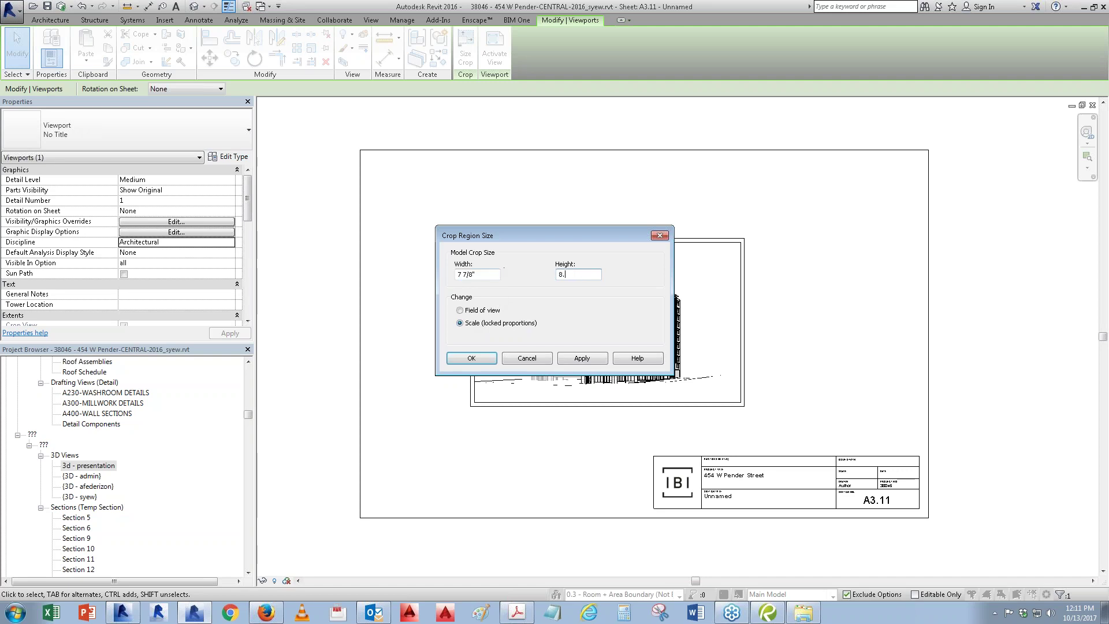
click(584, 359)
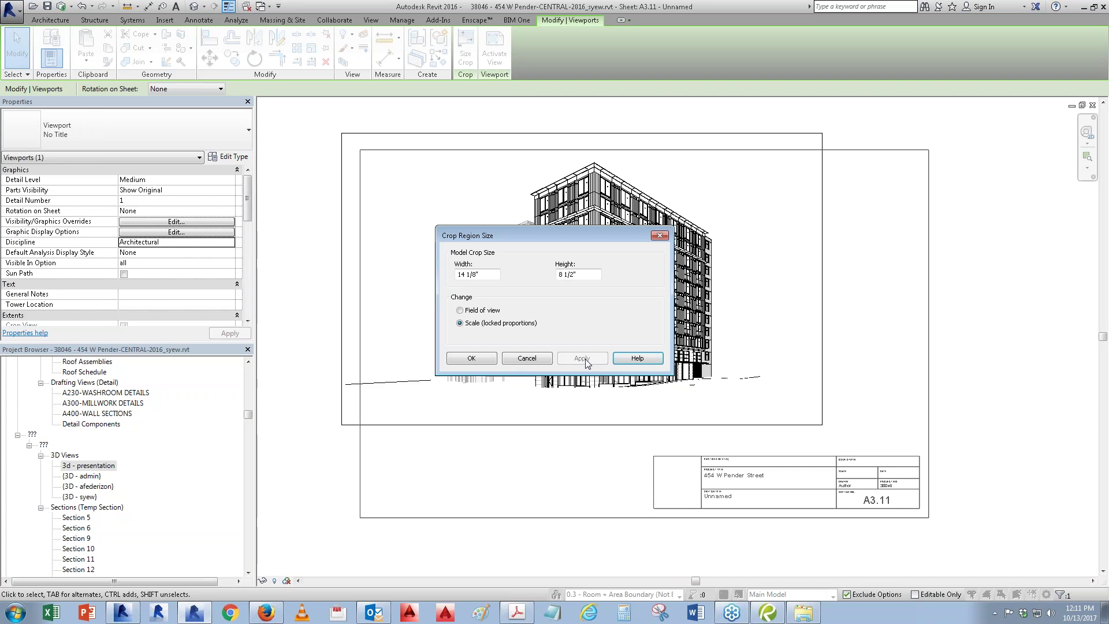
click(524, 359)
drag(622, 289, 691, 321)
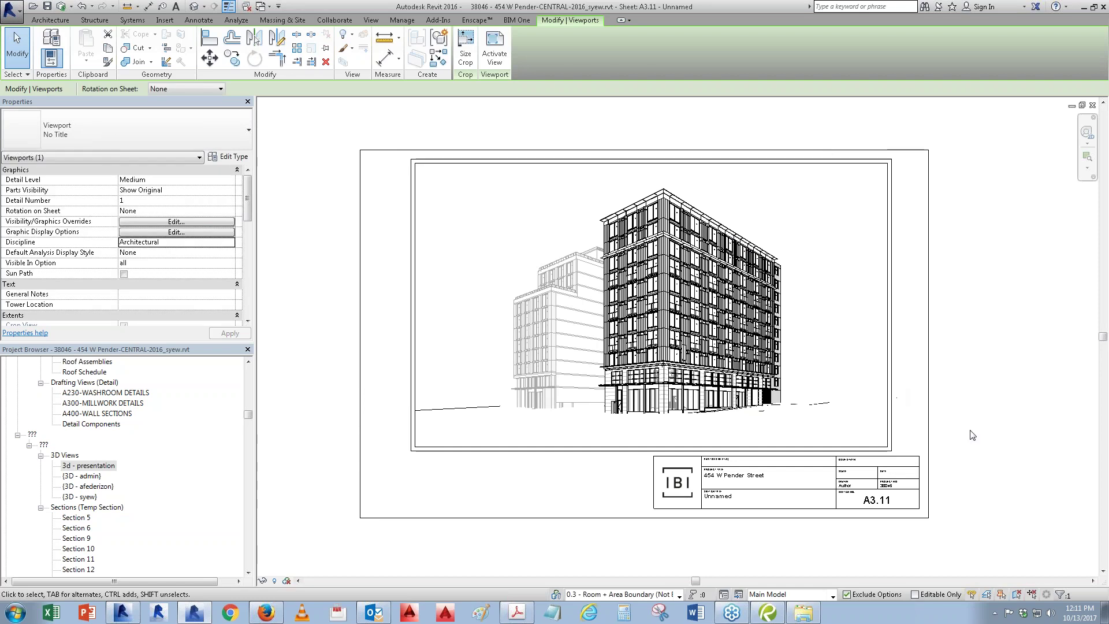
click(987, 441)
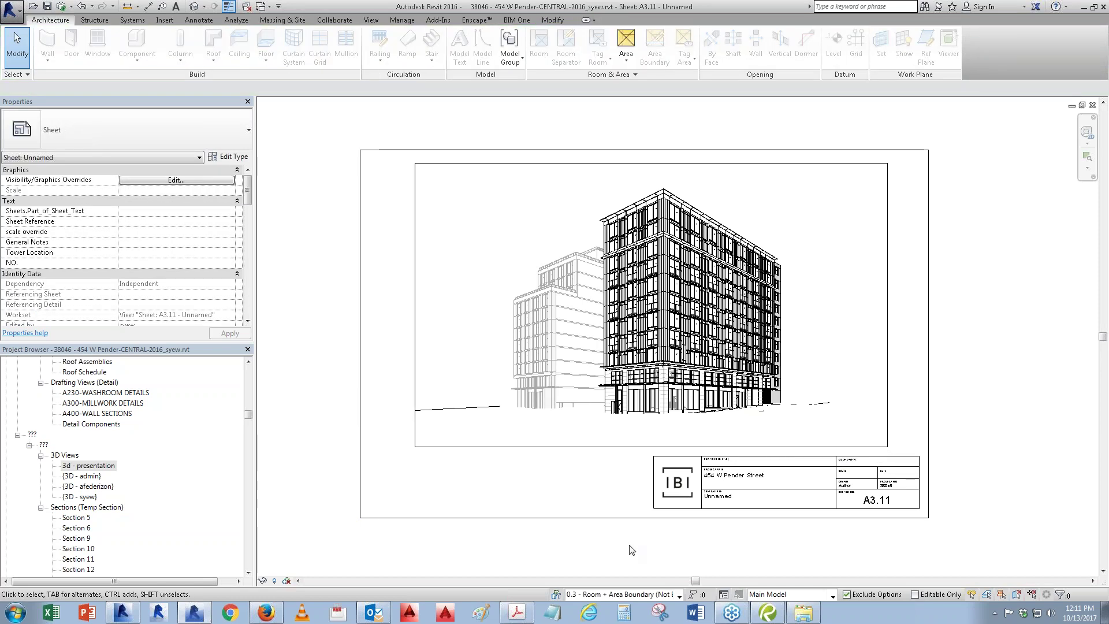
right_click(574, 324)
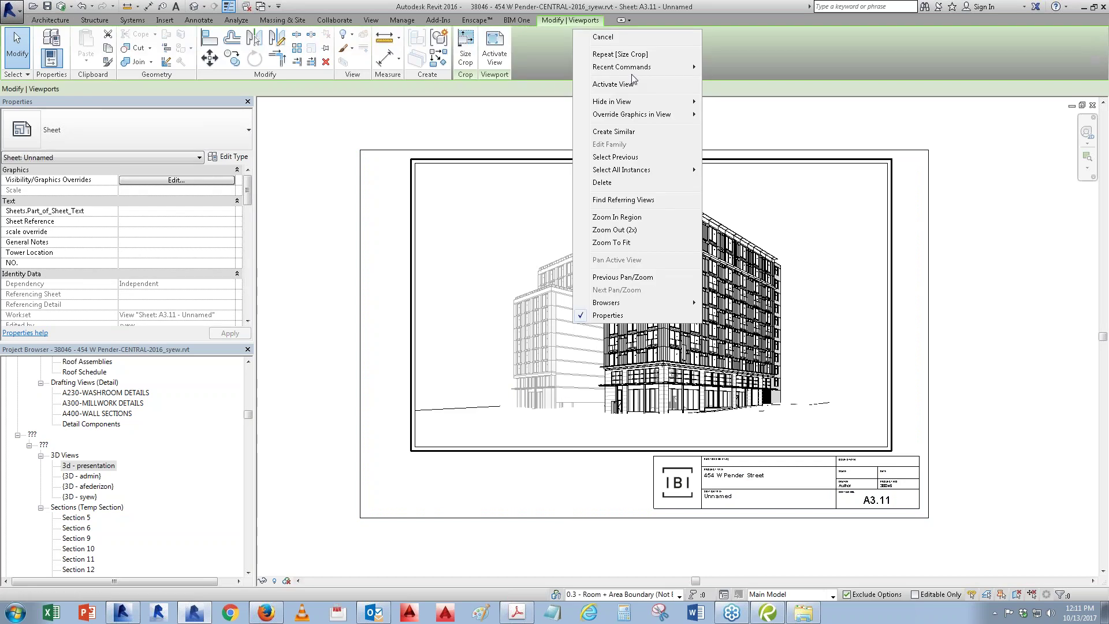
Step: Activate the presentation viewport on sheet A3.11 to edit its view in place
click(621, 86)
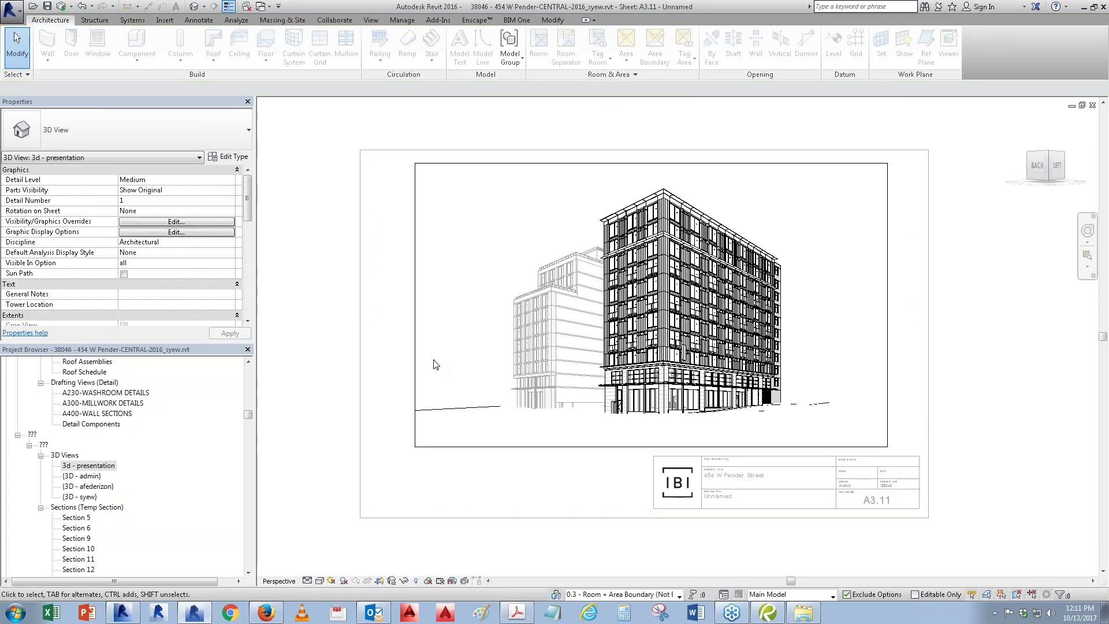
key(v)
key(v)
key(Escape)
Step: Try an Image background in Graphic Display Options, cancel the image choice, and close the dialog
click(321, 581)
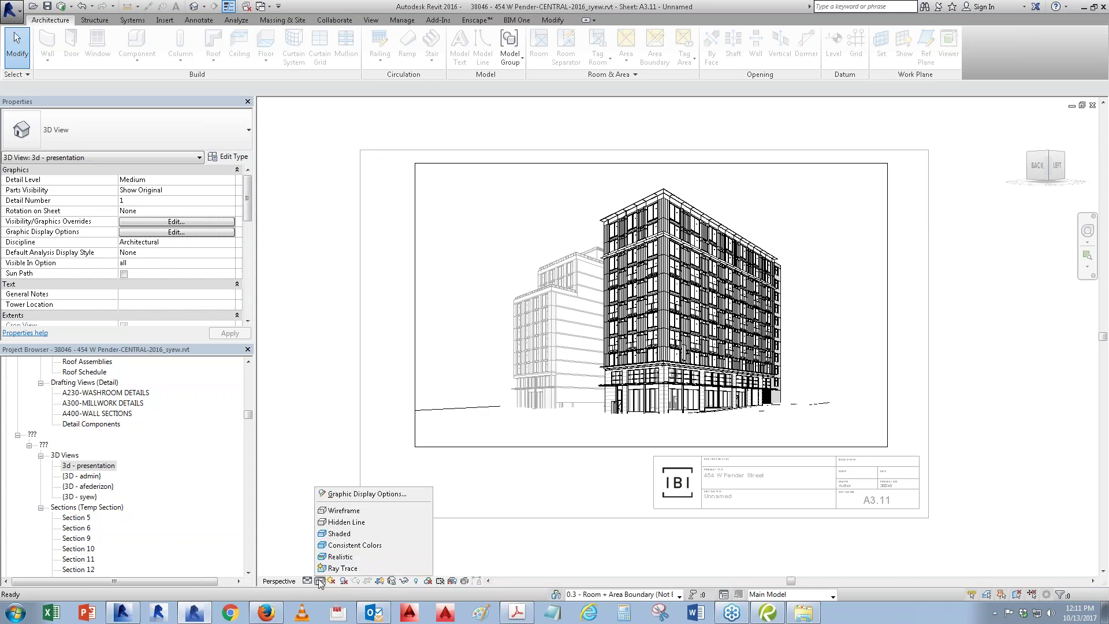
click(354, 496)
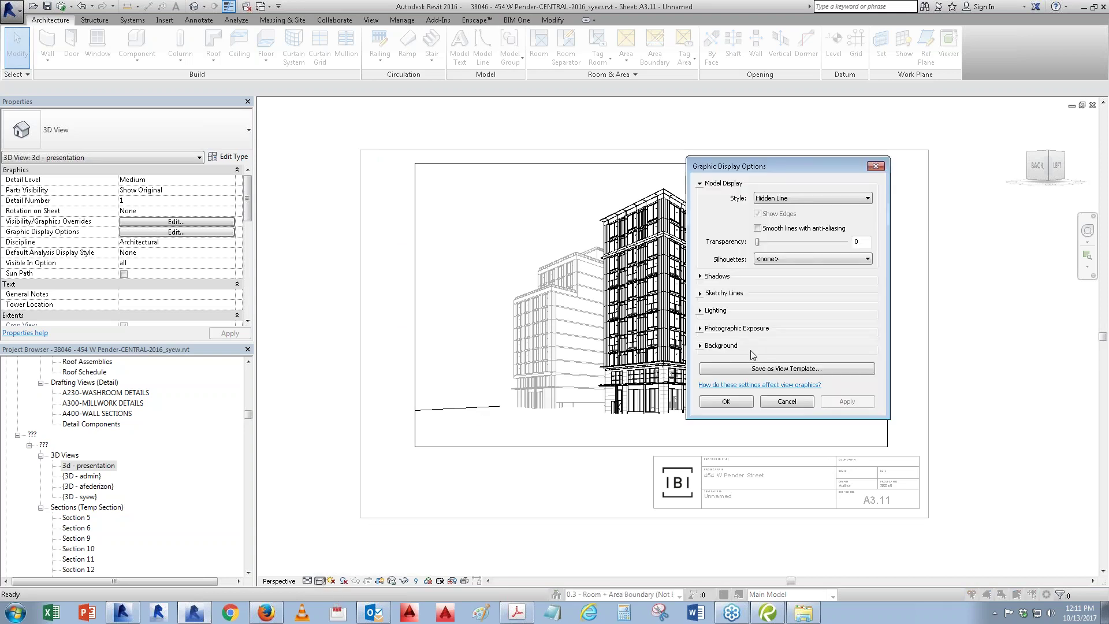
click(700, 345)
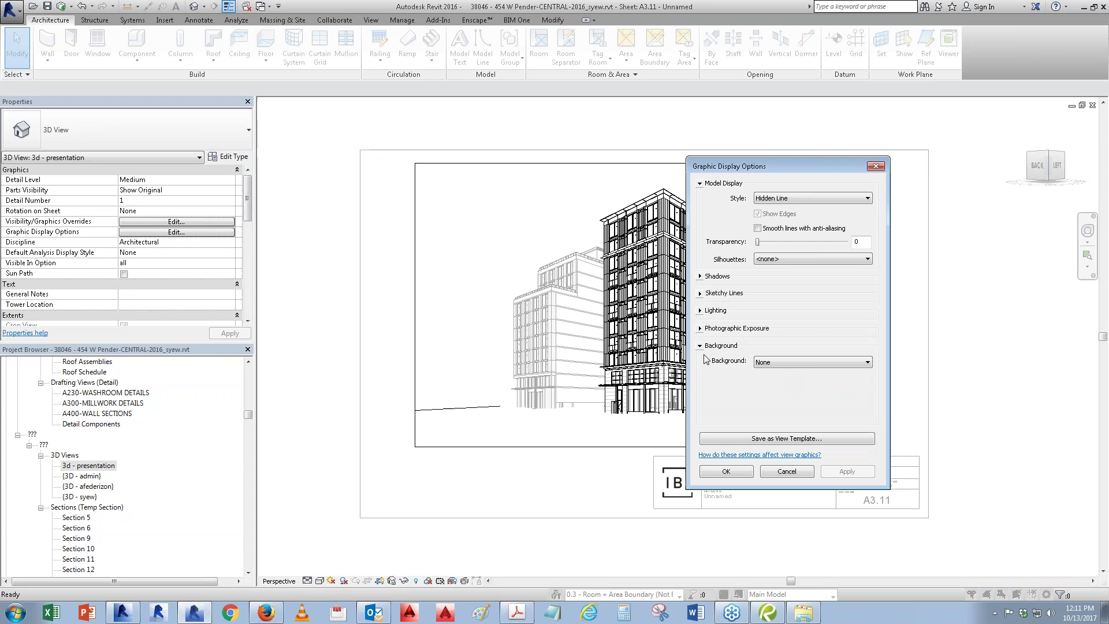
click(768, 363)
click(773, 395)
click(782, 413)
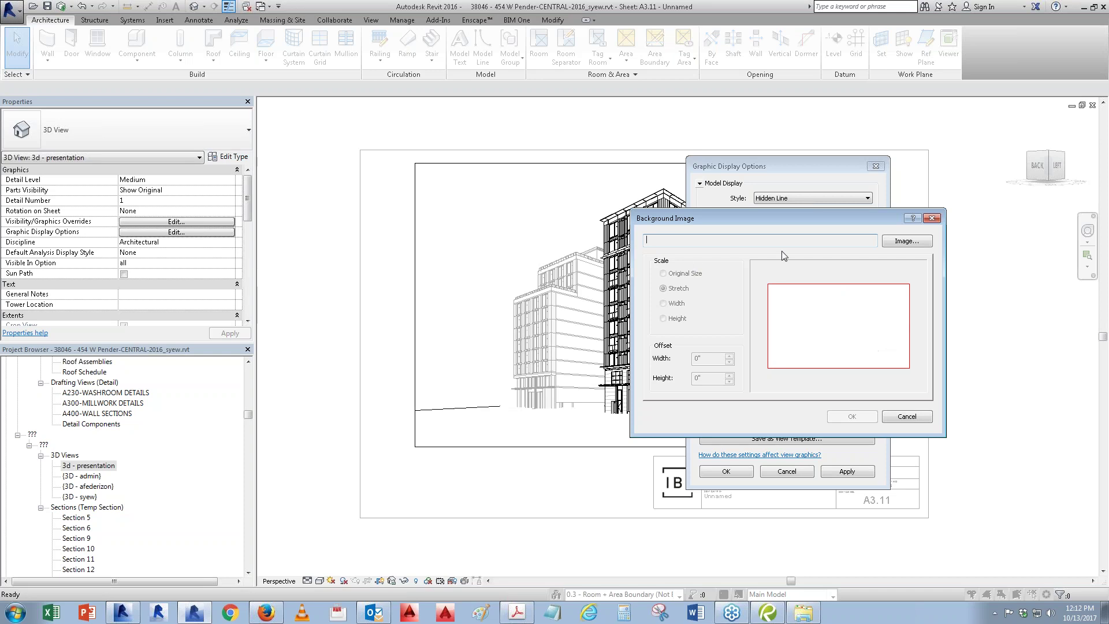
click(907, 417)
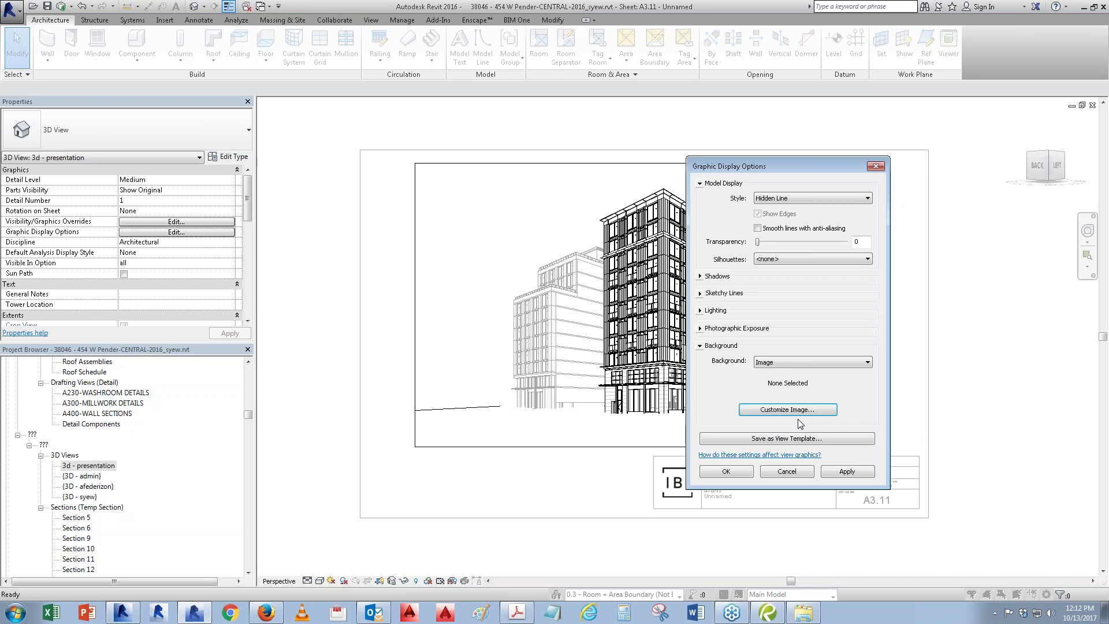
click(786, 471)
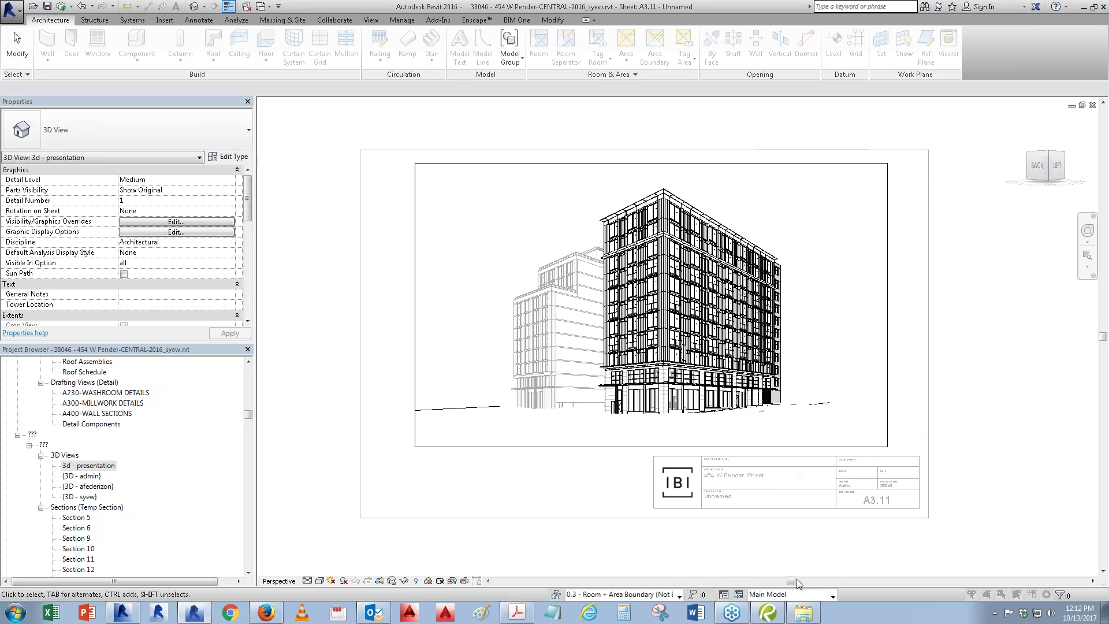
click(803, 612)
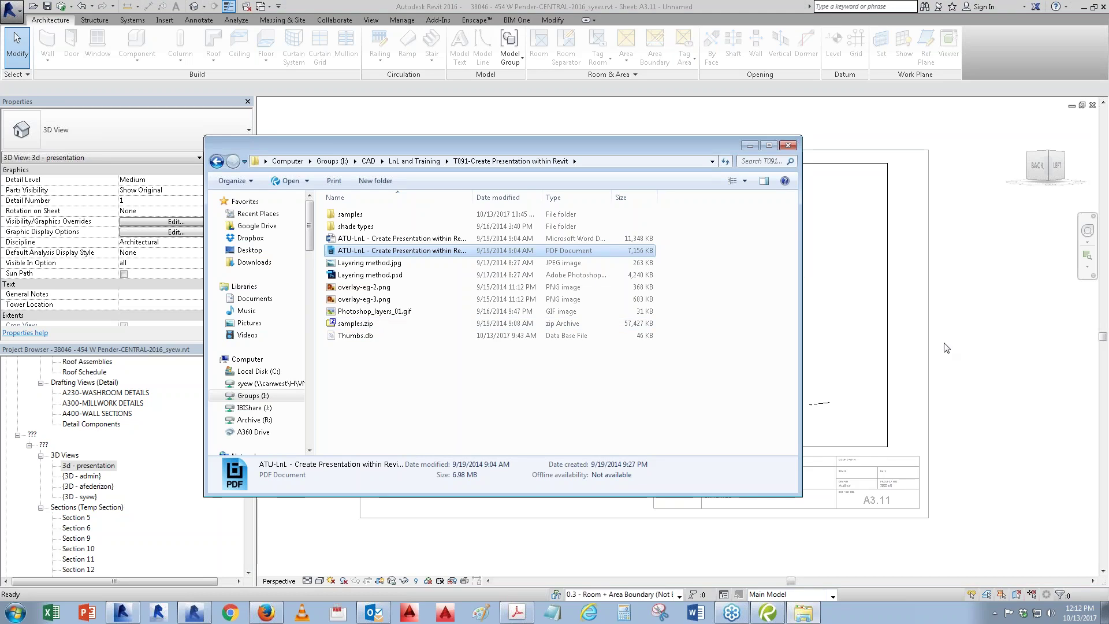
Step: Open the samples > Images for Quick Presentation > Background folder in Explorer, shown as Large Icons
drag(623, 147, 510, 250)
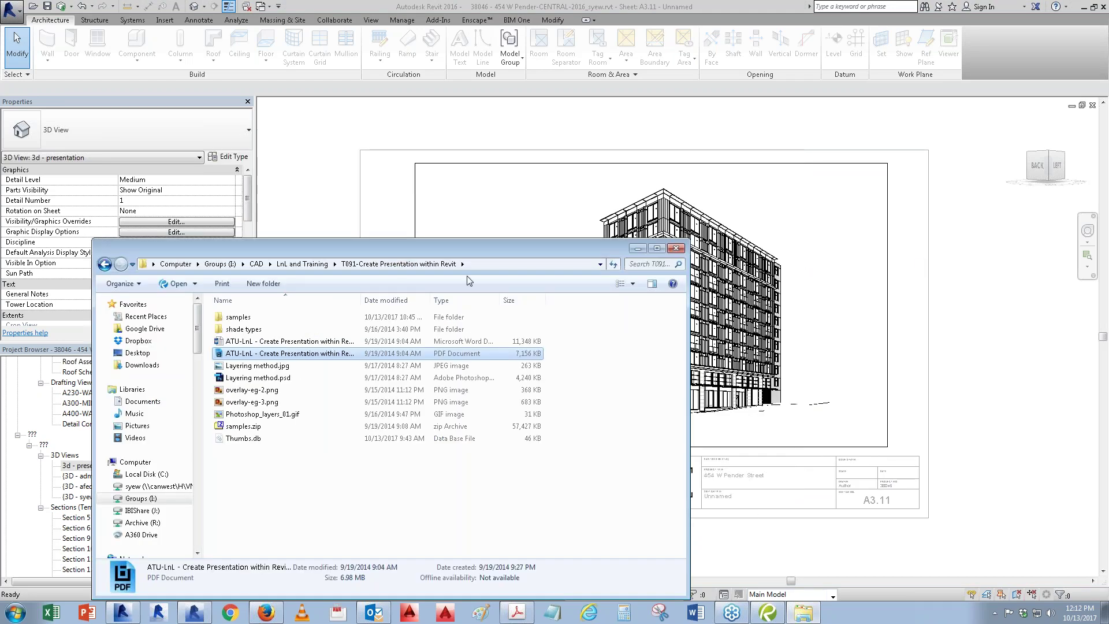
drag(428, 249, 493, 198)
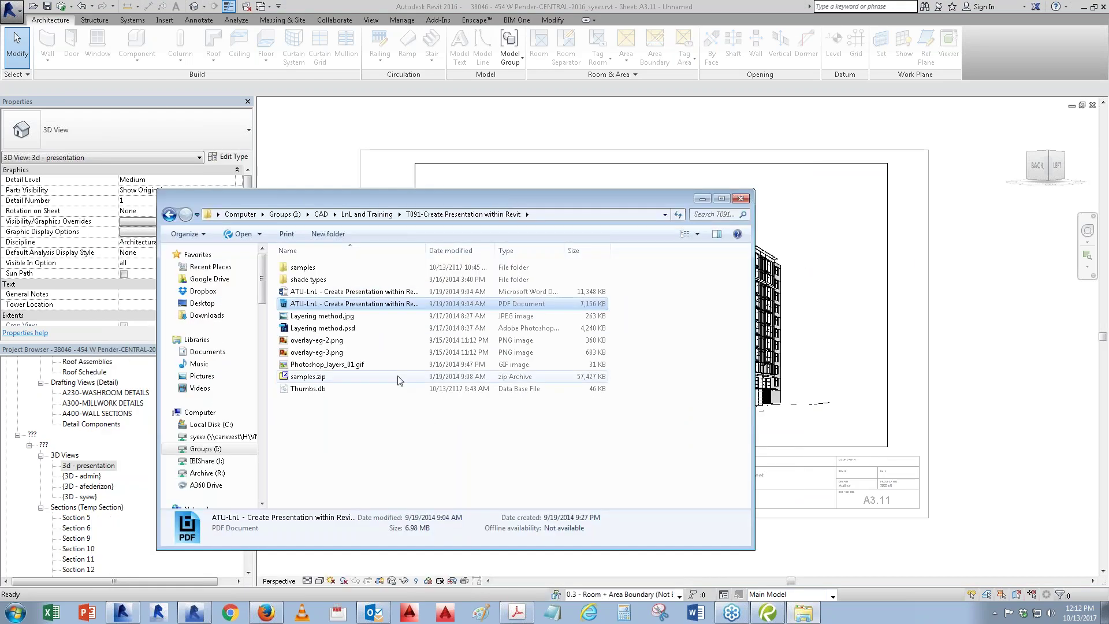
double_click(306, 269)
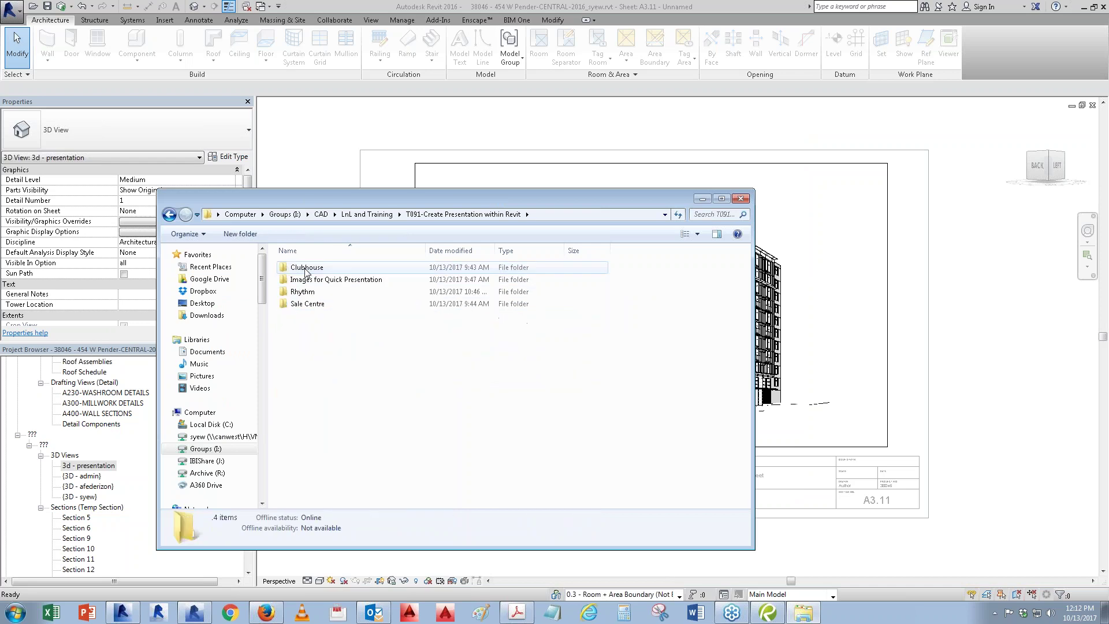
double_click(313, 282)
double_click(315, 269)
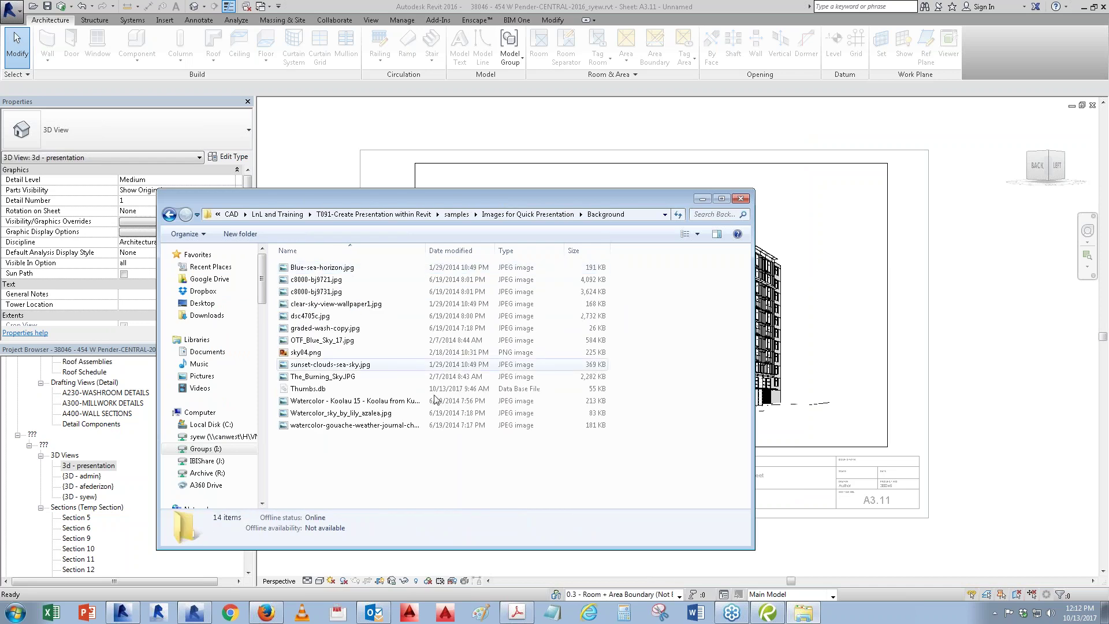
click(686, 237)
click(687, 238)
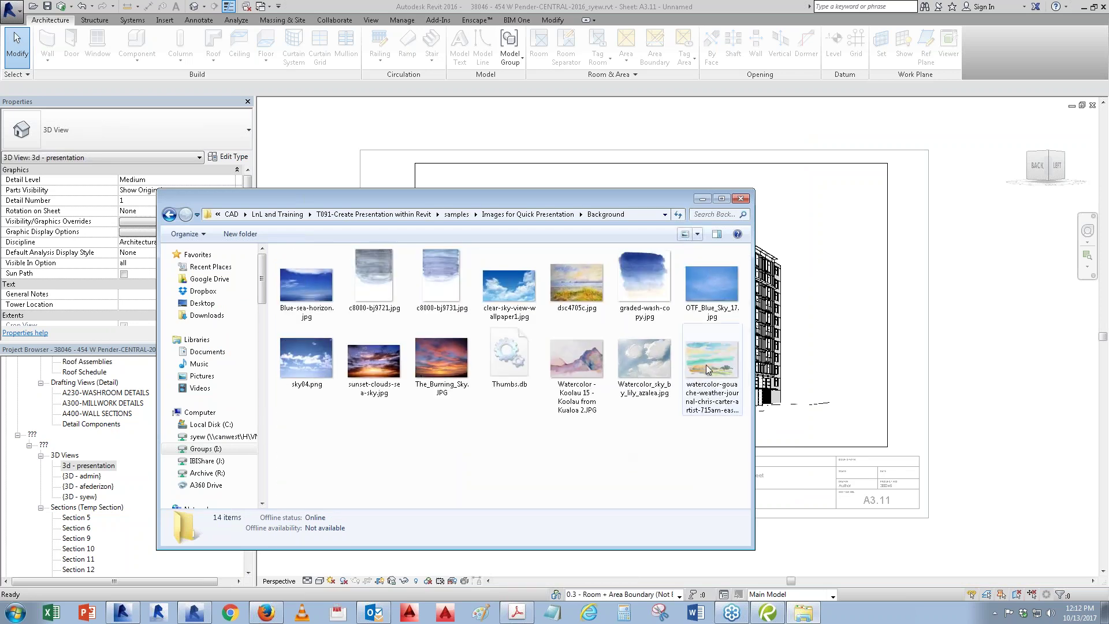
Step: Try dragging the watercolour gouache image into the 3D view and dismiss Revit's import error
click(714, 352)
drag(939, 326, 940, 324)
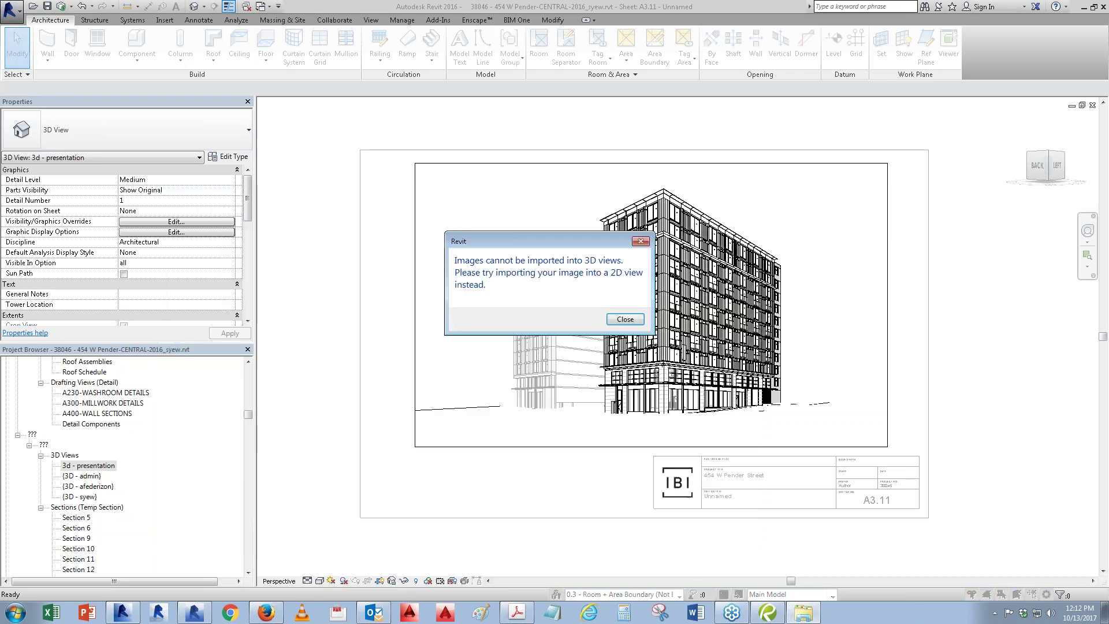
click(628, 321)
right_click(939, 328)
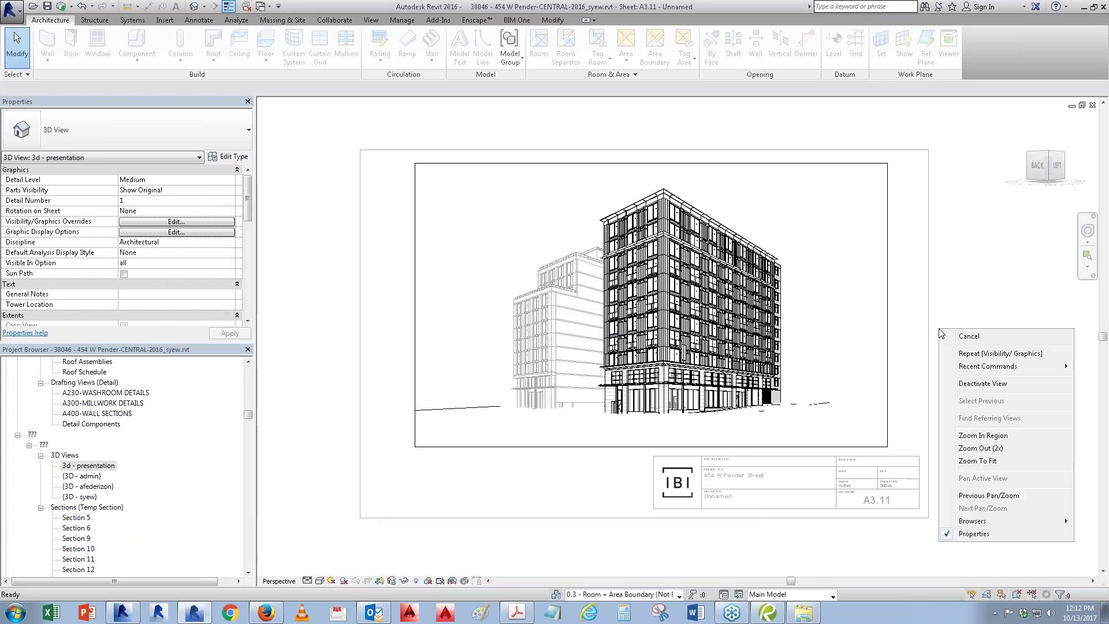
Step: Leave the viewport and drag the watercolour gouache JPG from Explorer onto sheet A3.11
click(982, 395)
click(803, 612)
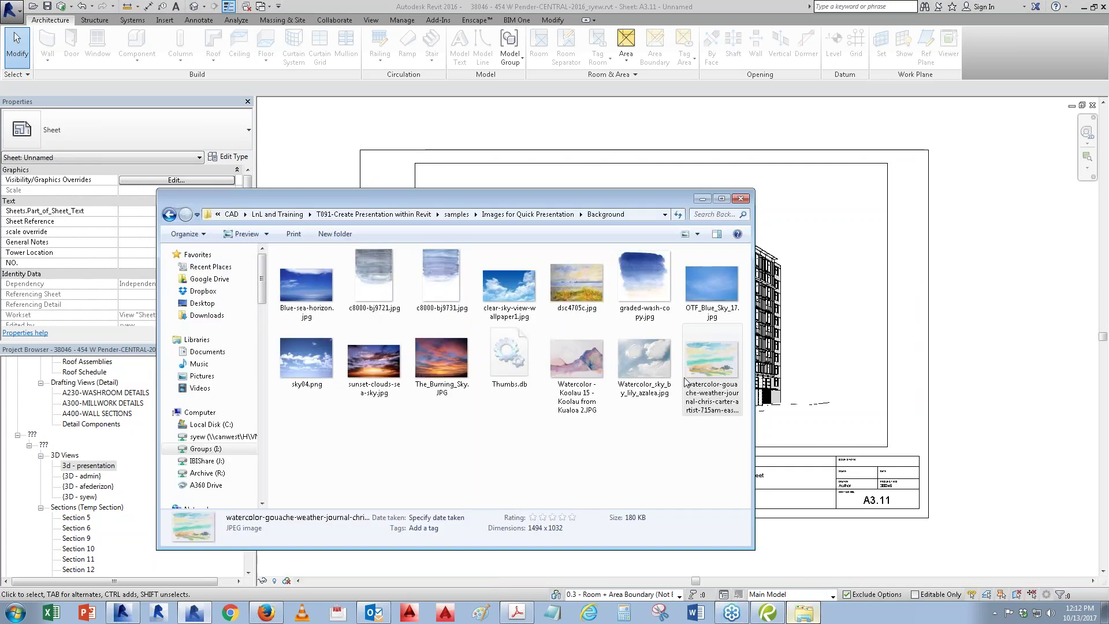
drag(712, 358, 937, 324)
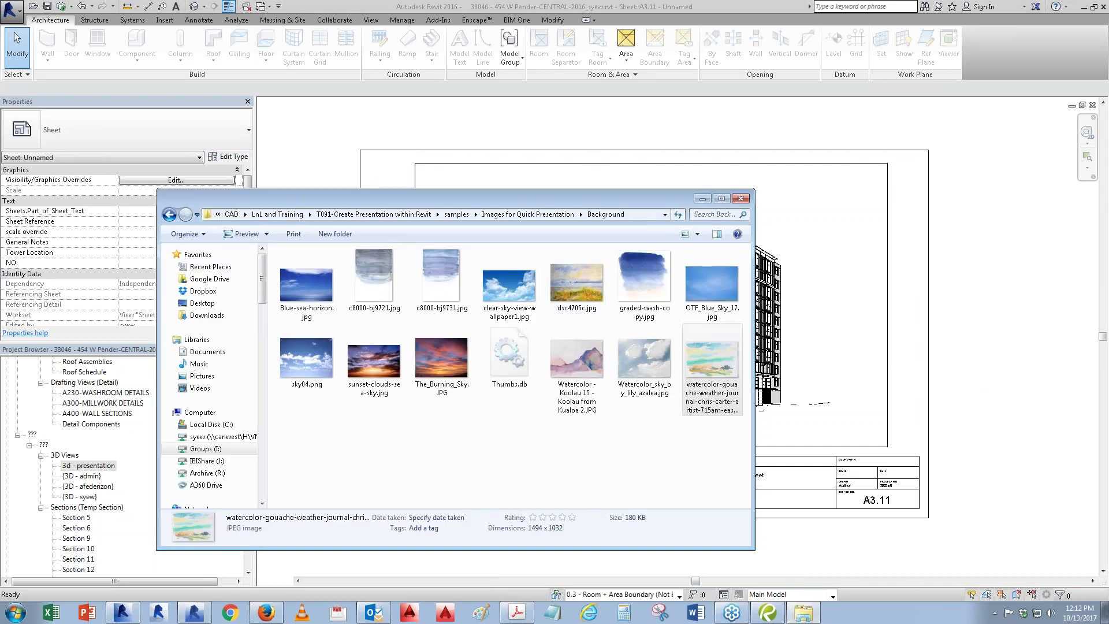
click(854, 319)
click(821, 305)
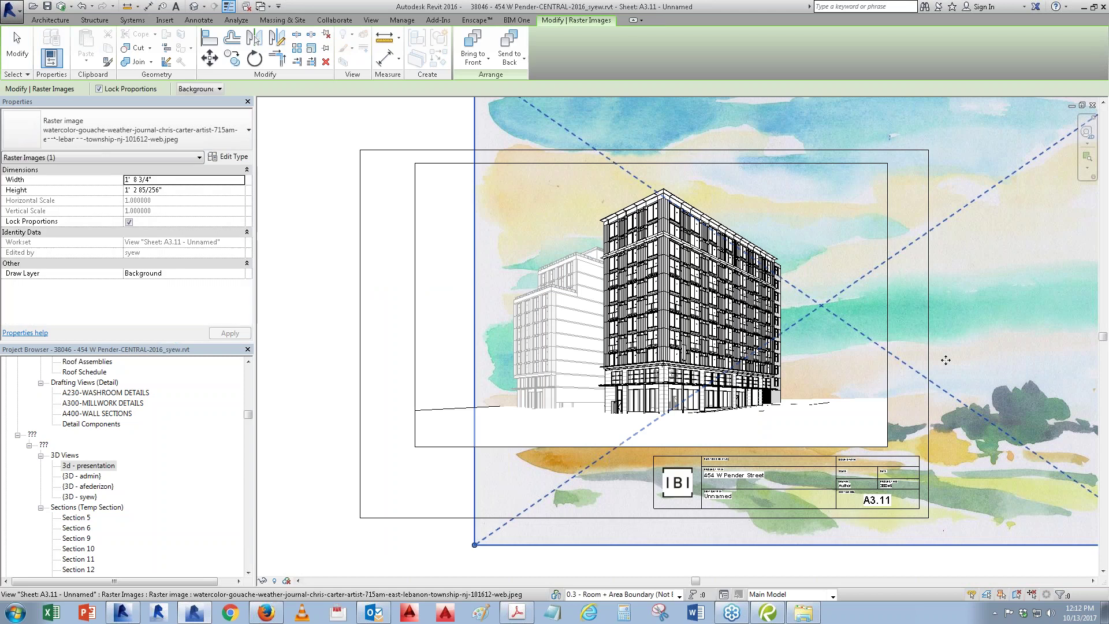
scroll(503, 369, down, 3)
scroll(502, 370, down, 2)
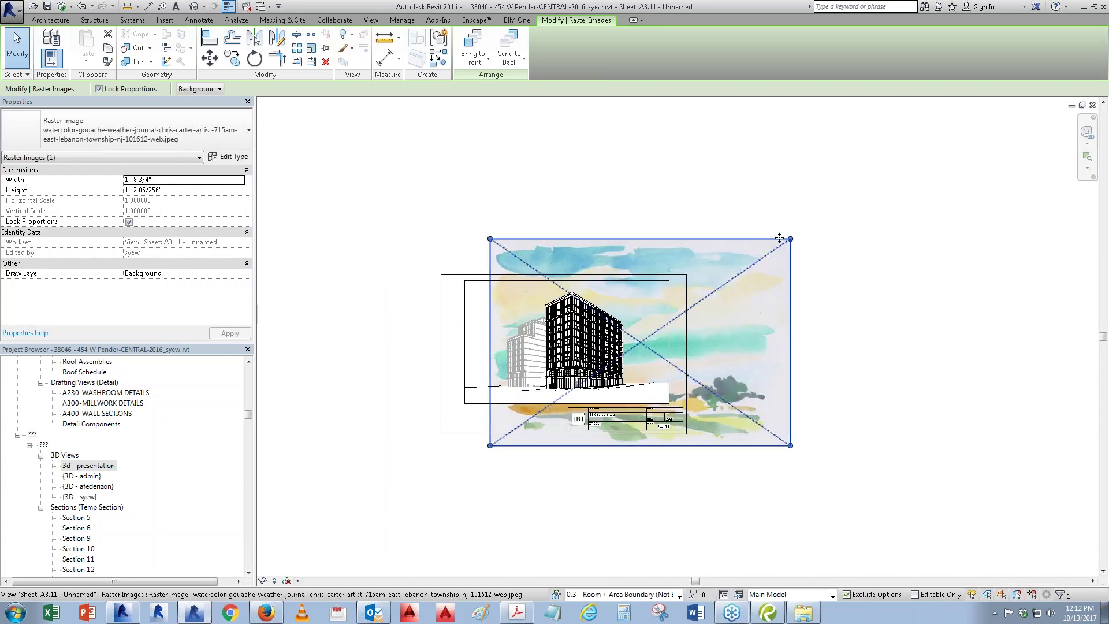
Step: Resize and move the watercolour image to fill the viewport frame, about 1' 0 65/128" wide
drag(791, 239, 653, 334)
scroll(561, 385, up, 3)
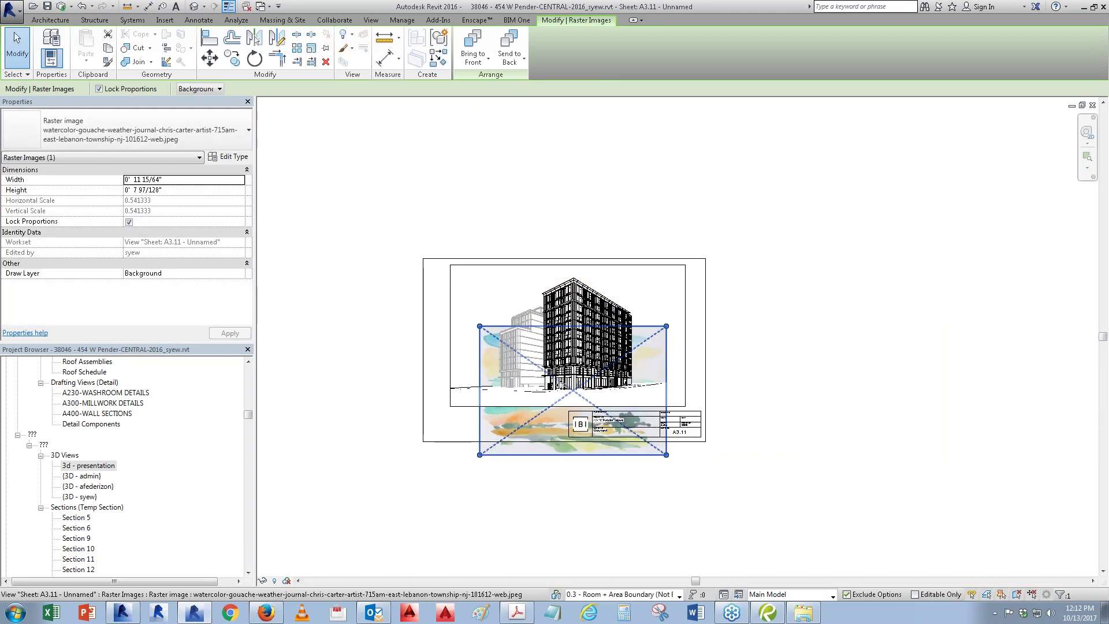
drag(584, 396, 561, 295)
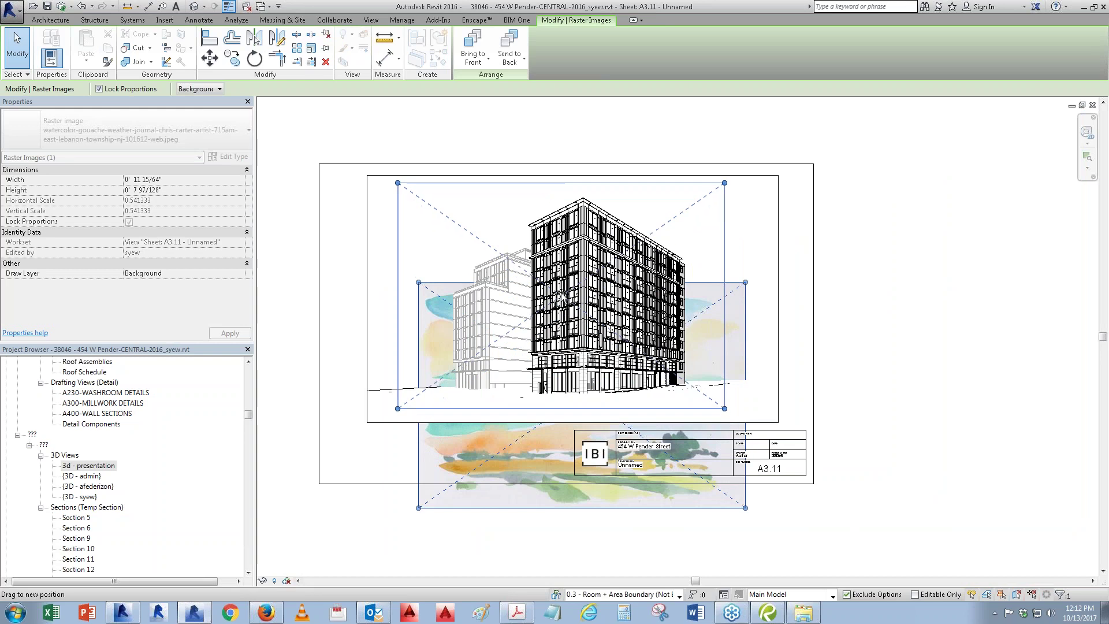
key(Escape)
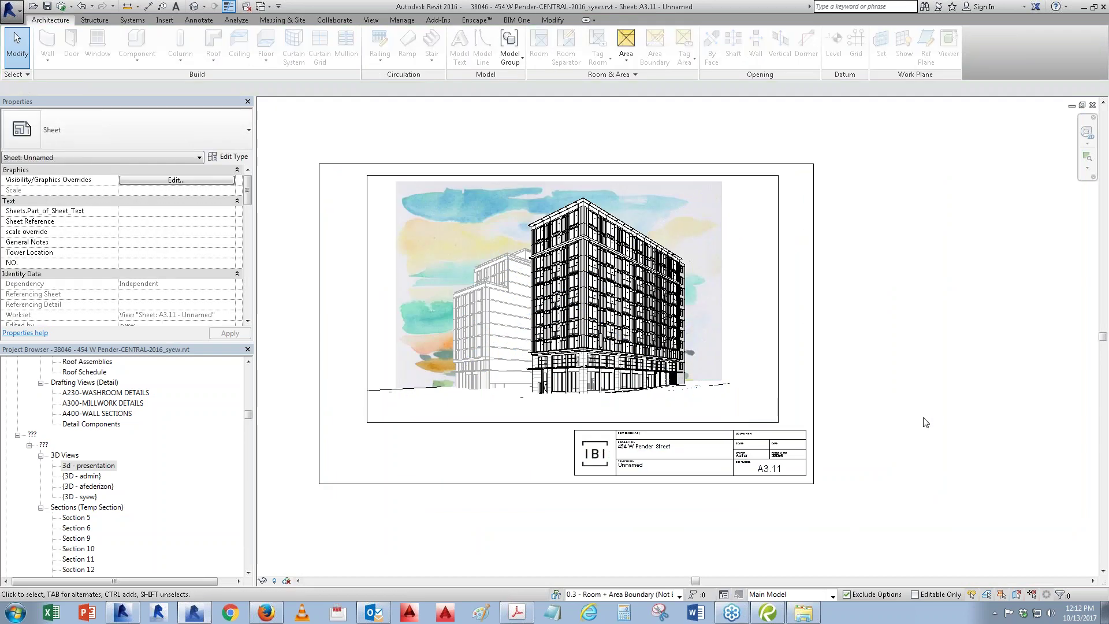
click(397, 296)
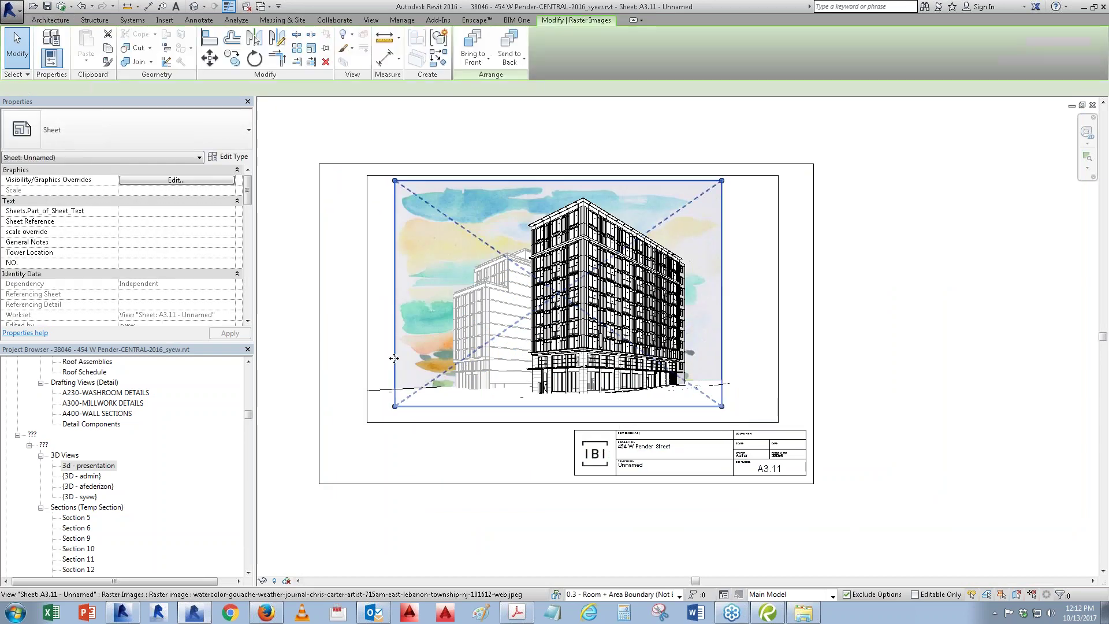
drag(395, 181, 359, 155)
drag(453, 208, 461, 237)
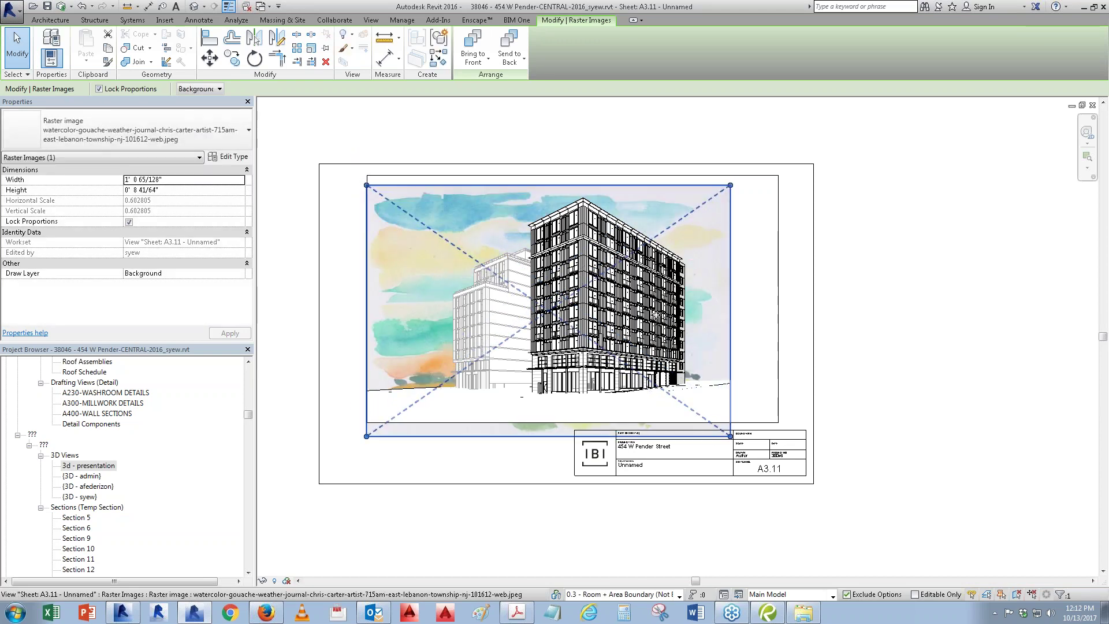
drag(705, 333, 716, 319)
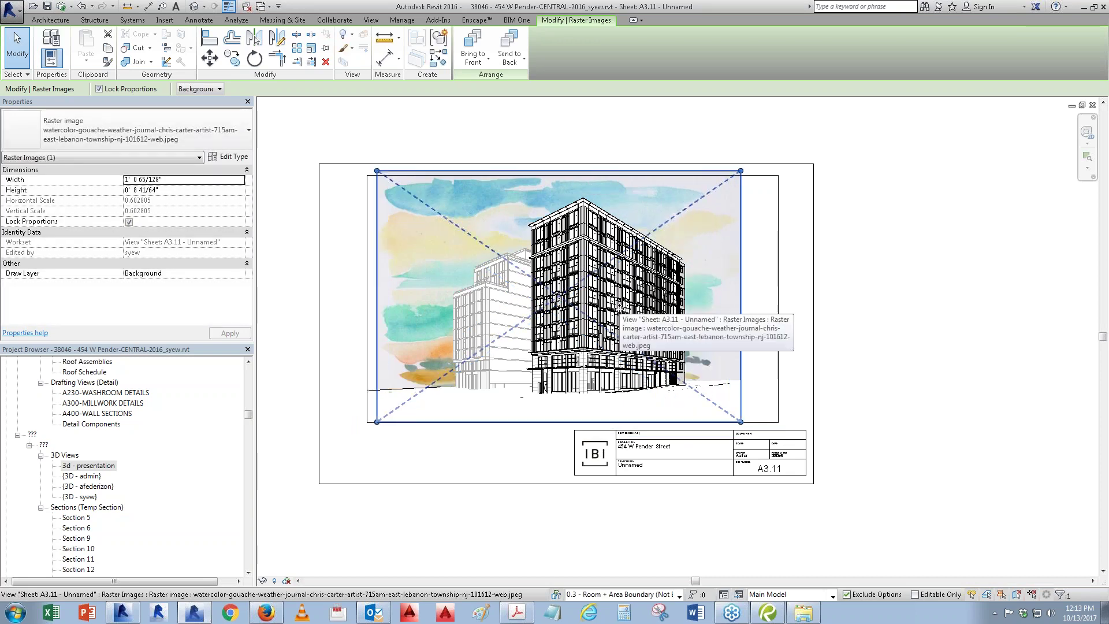
click(509, 509)
scroll(510, 513, up, 1)
scroll(515, 520, up, 1)
click(803, 612)
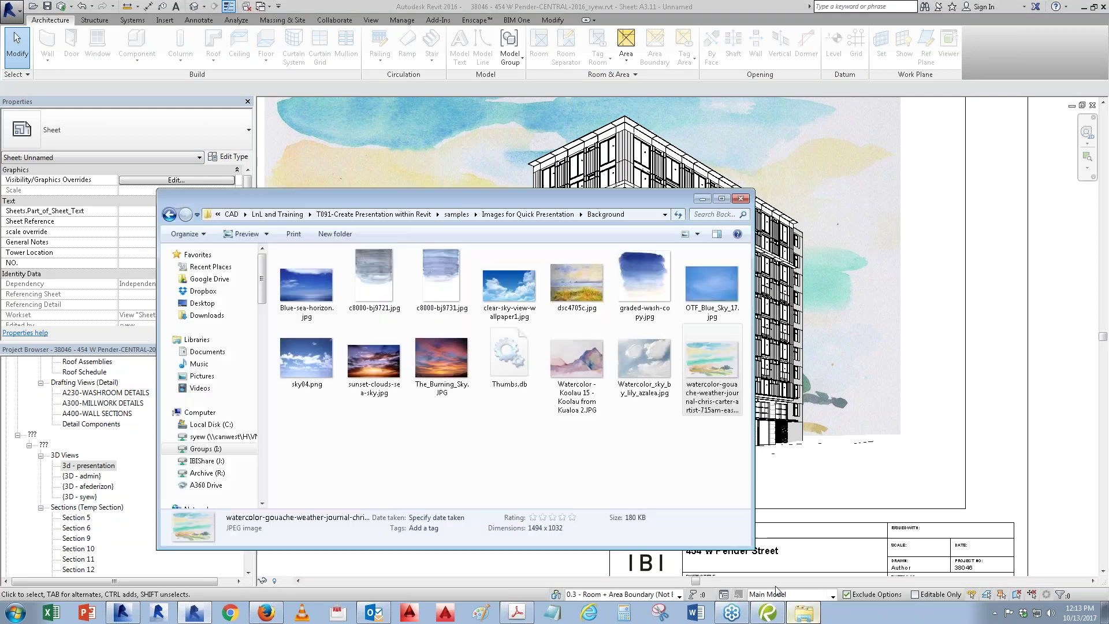
Step: Open the Plants image folder as large thumbnails and pick a watercolour tree image
click(463, 214)
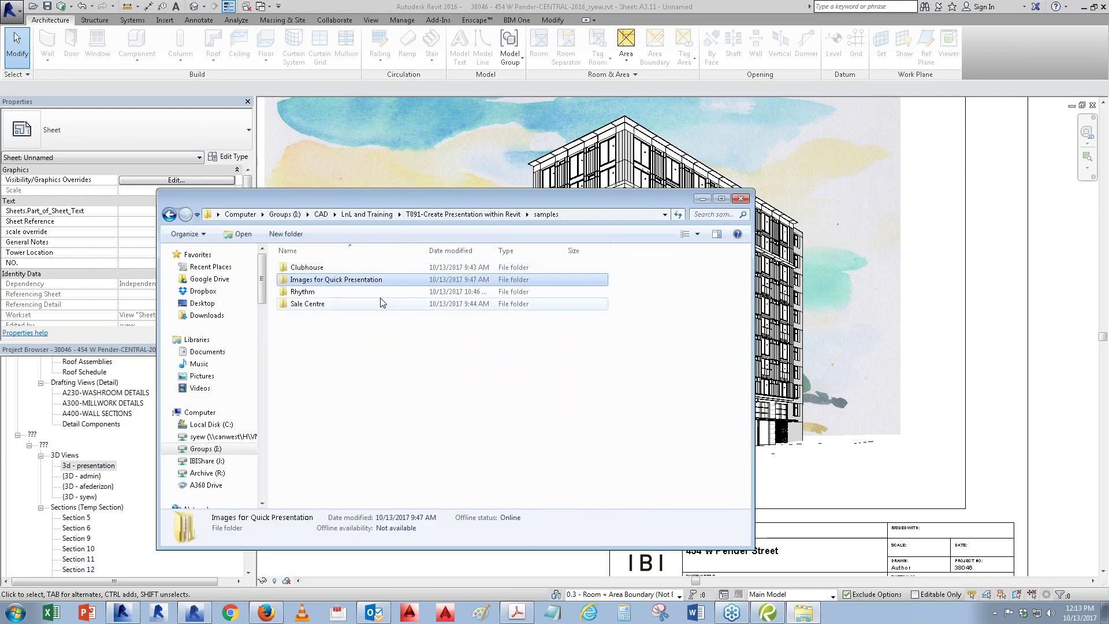
double_click(305, 282)
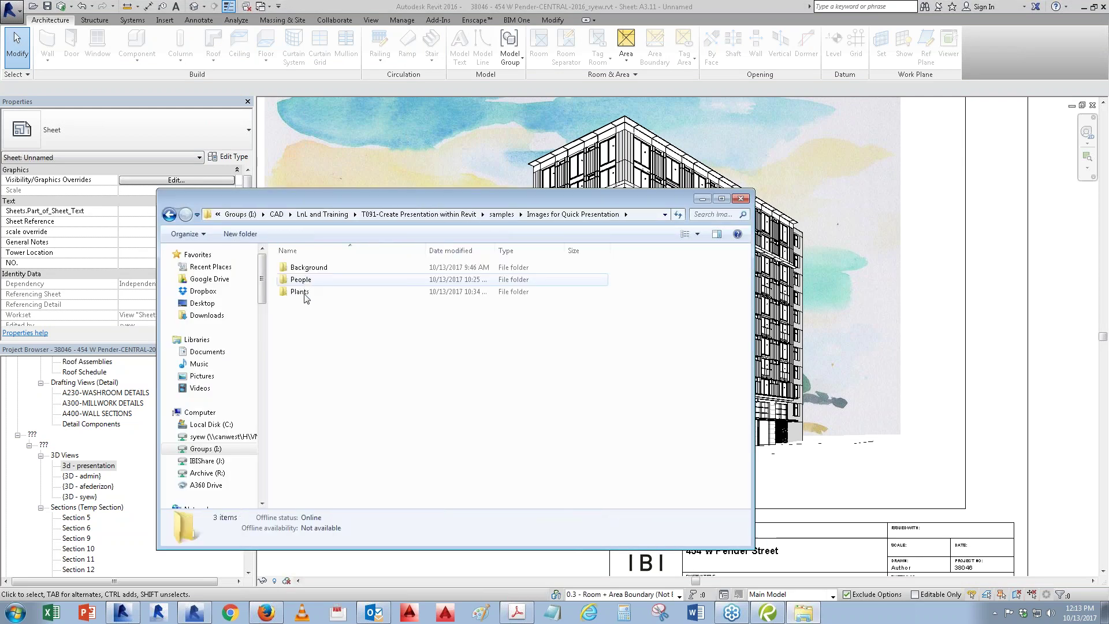
double_click(303, 292)
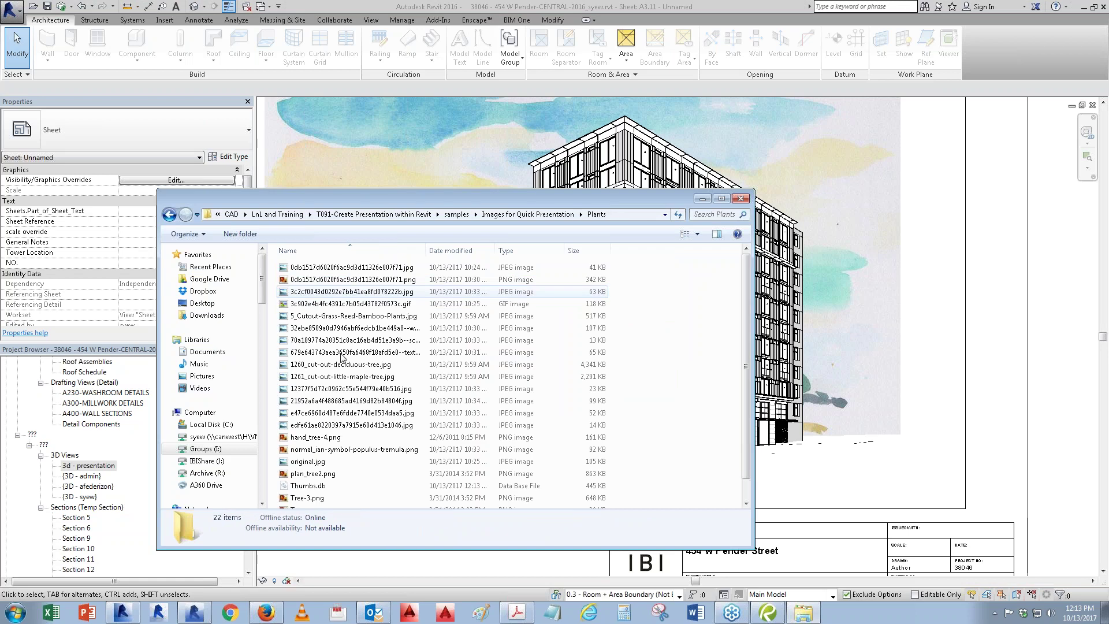
click(687, 236)
click(686, 236)
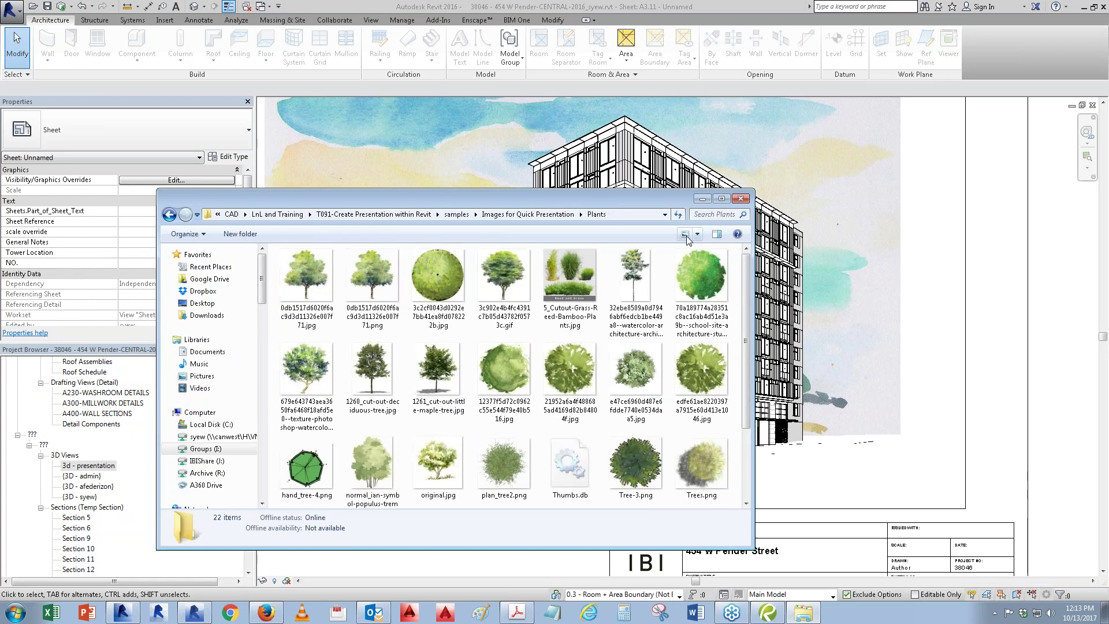
scroll(741, 354, down, 1)
drag(742, 355, 741, 416)
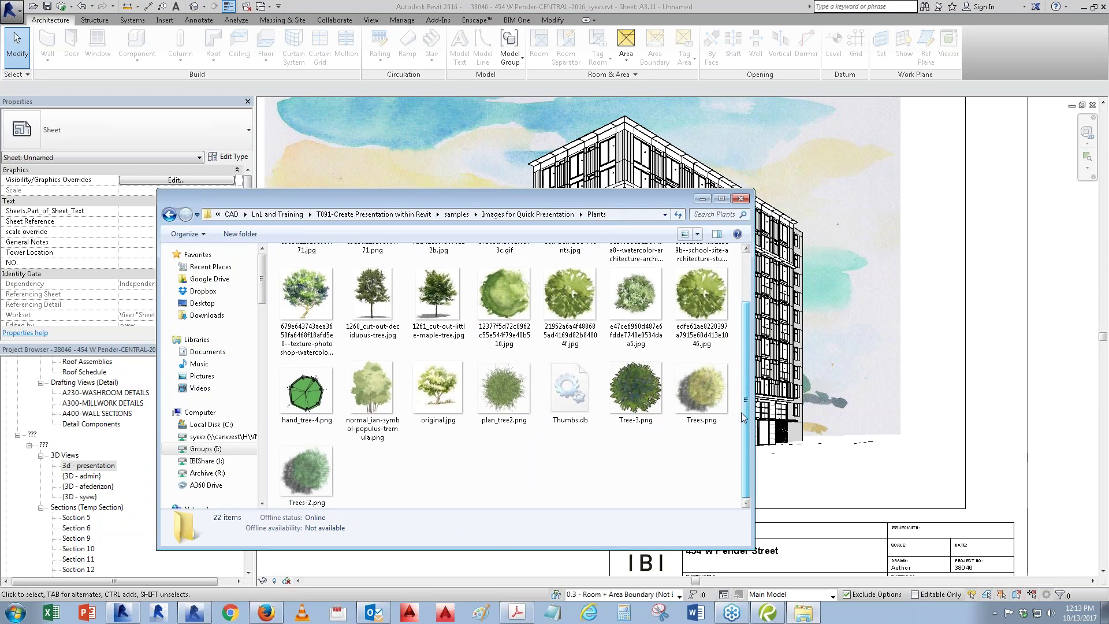
click(380, 389)
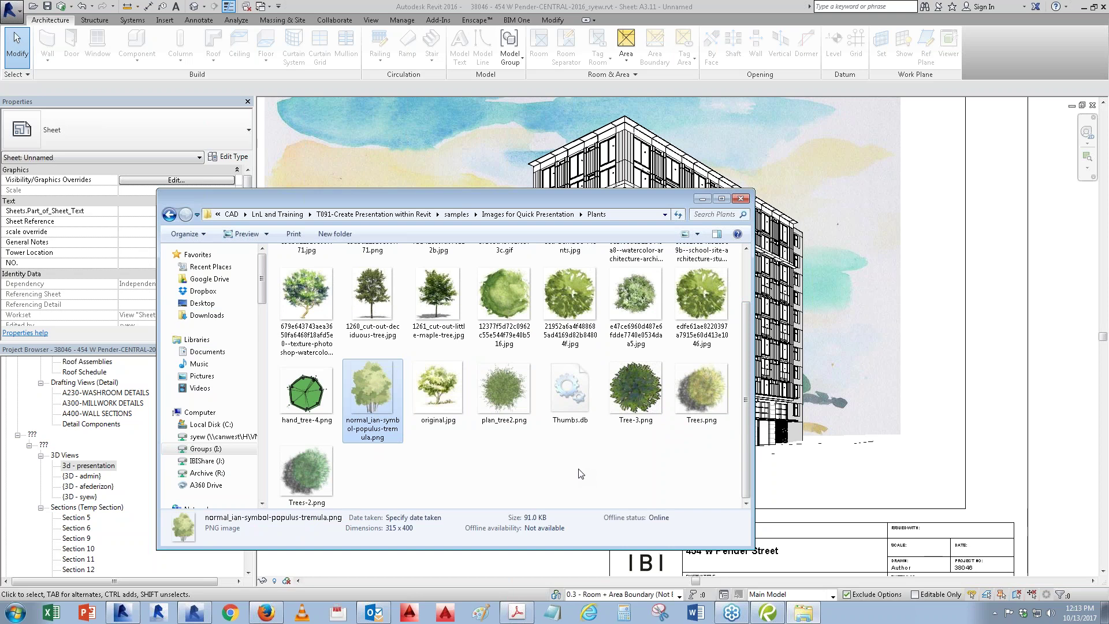
scroll(563, 467, up, 1)
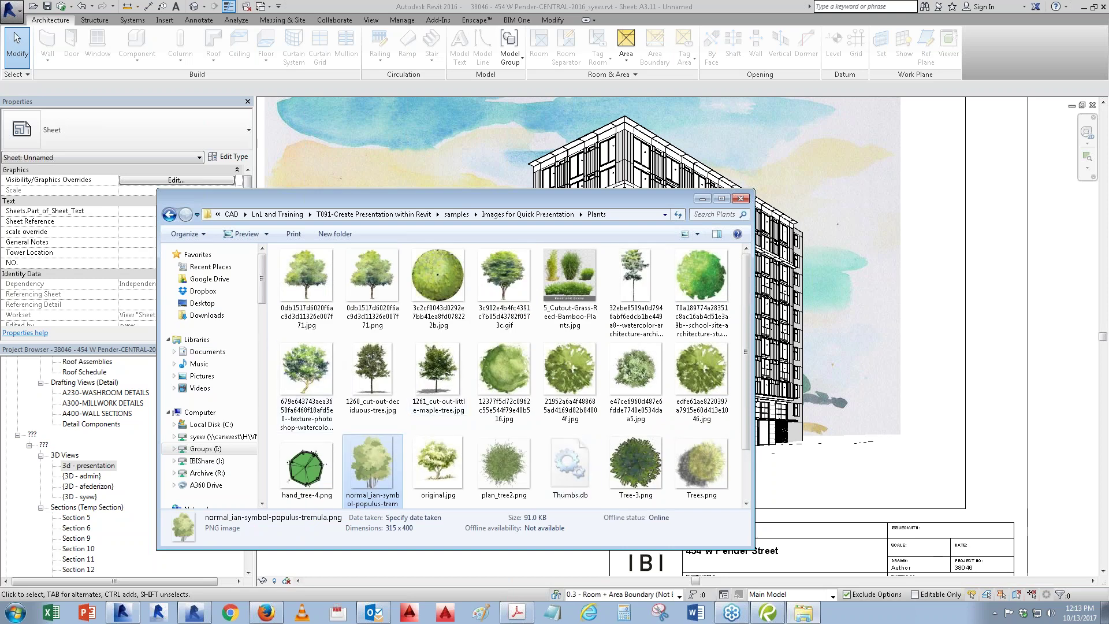
click(365, 281)
Step: Place the tree on the sheet on the Foreground draw layer, shrunk small left of the building
drag(373, 276, 936, 435)
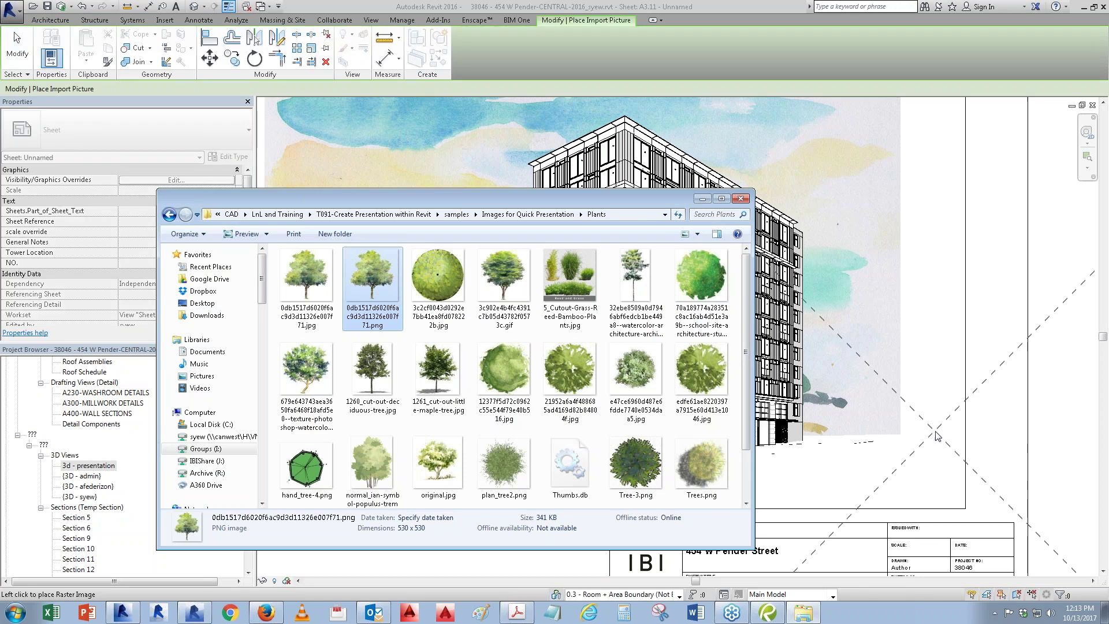
click(937, 436)
scroll(838, 415, down, 2)
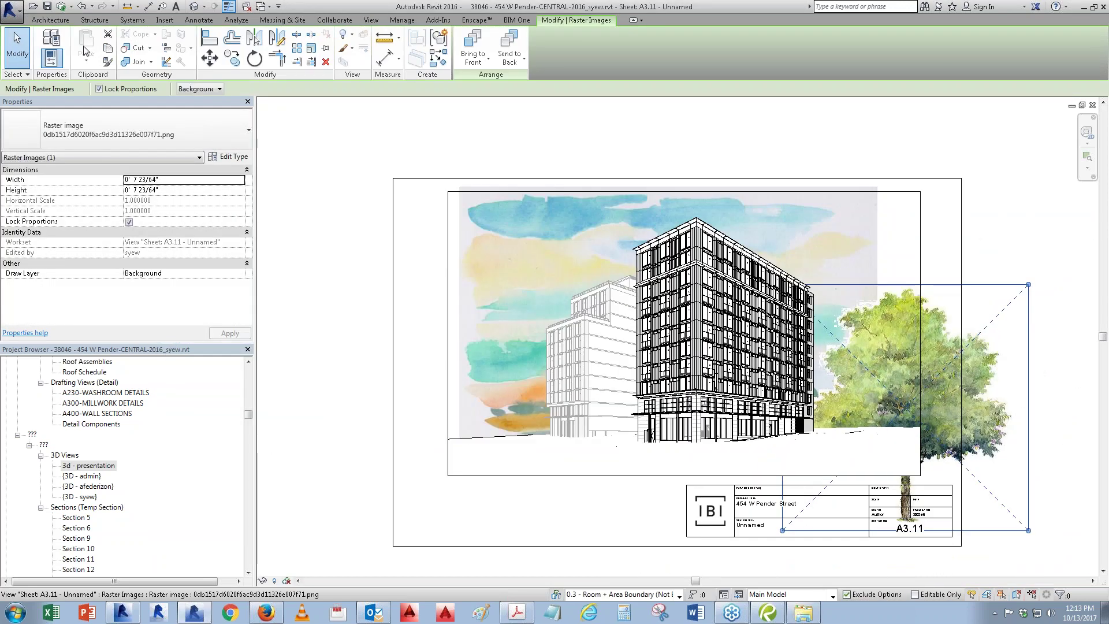
click(200, 89)
click(197, 109)
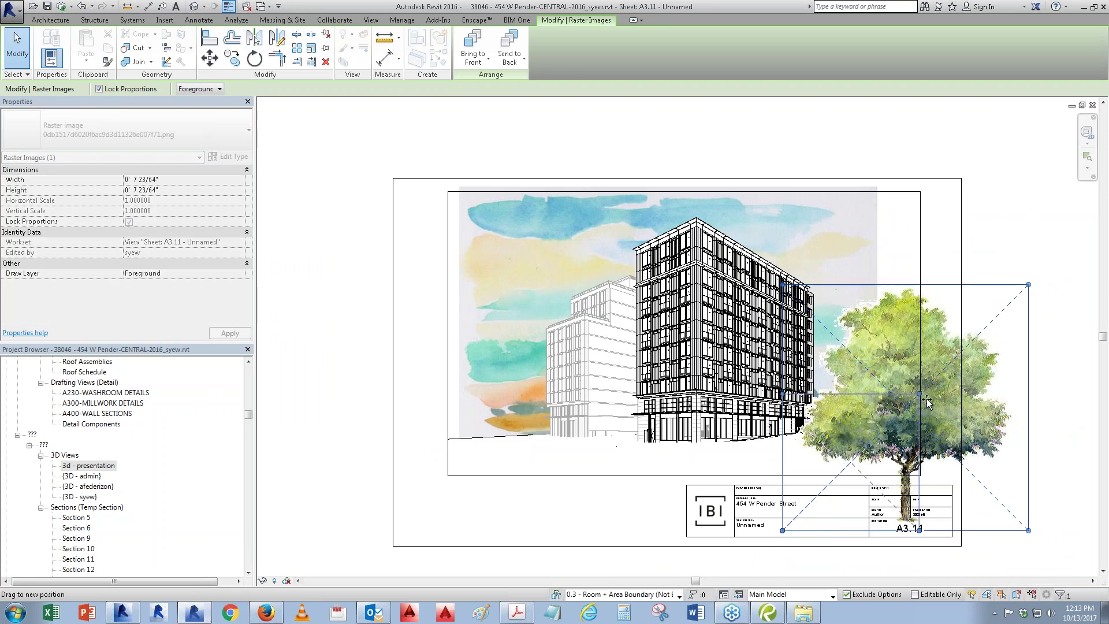
mouse_move(1028, 285)
mouse_down()
mouse_move(888, 424)
mouse_move(595, 347)
mouse_up()
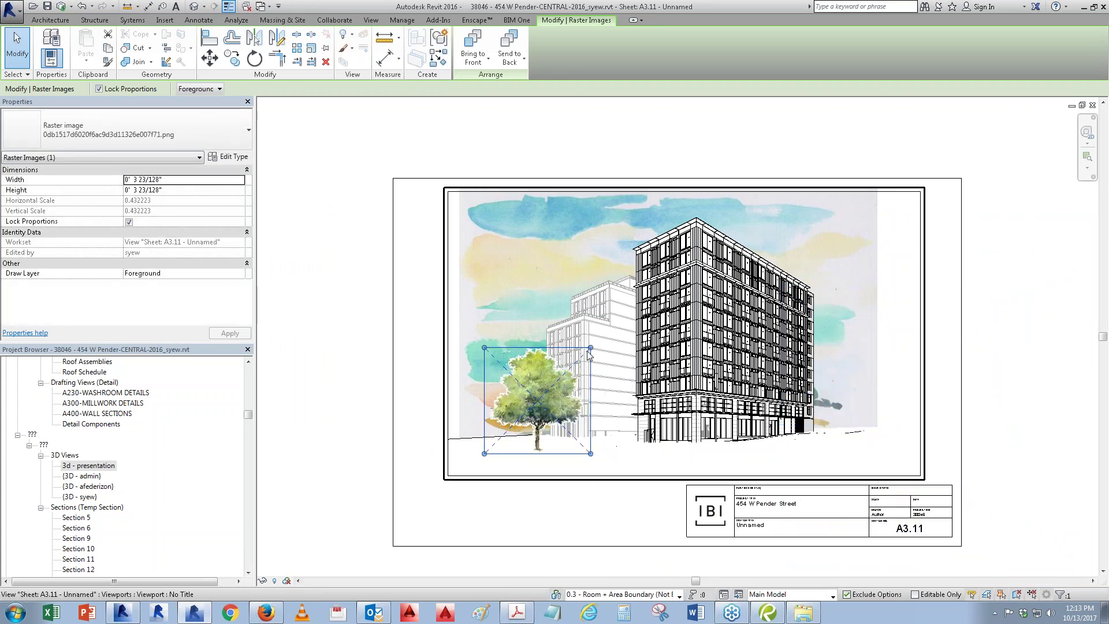
ctrl+click(577, 361)
click(491, 355)
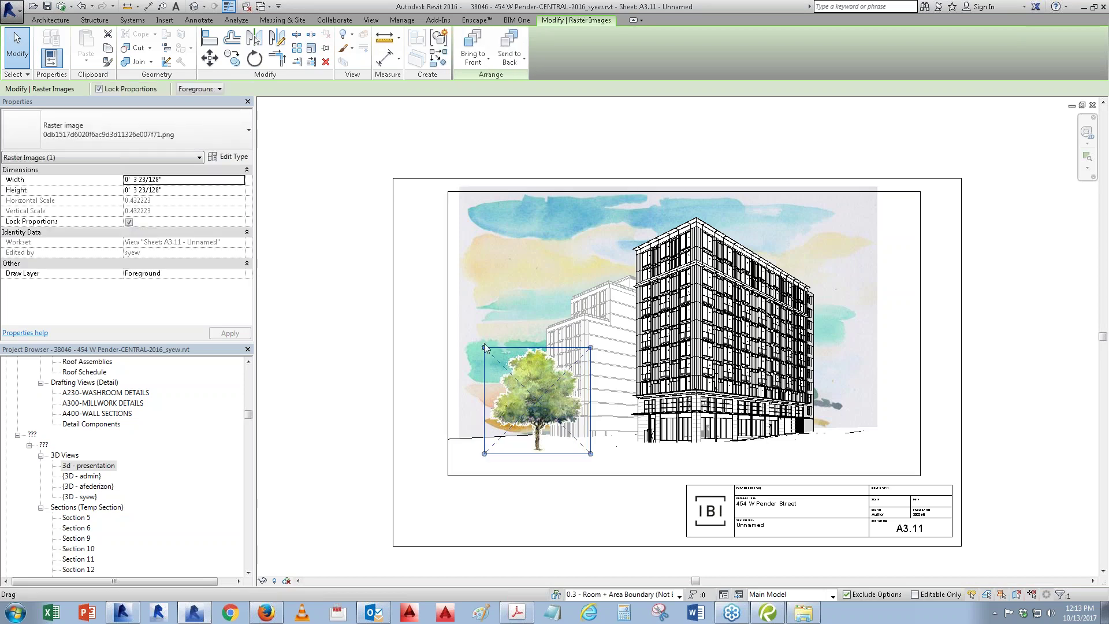
drag(484, 347, 504, 367)
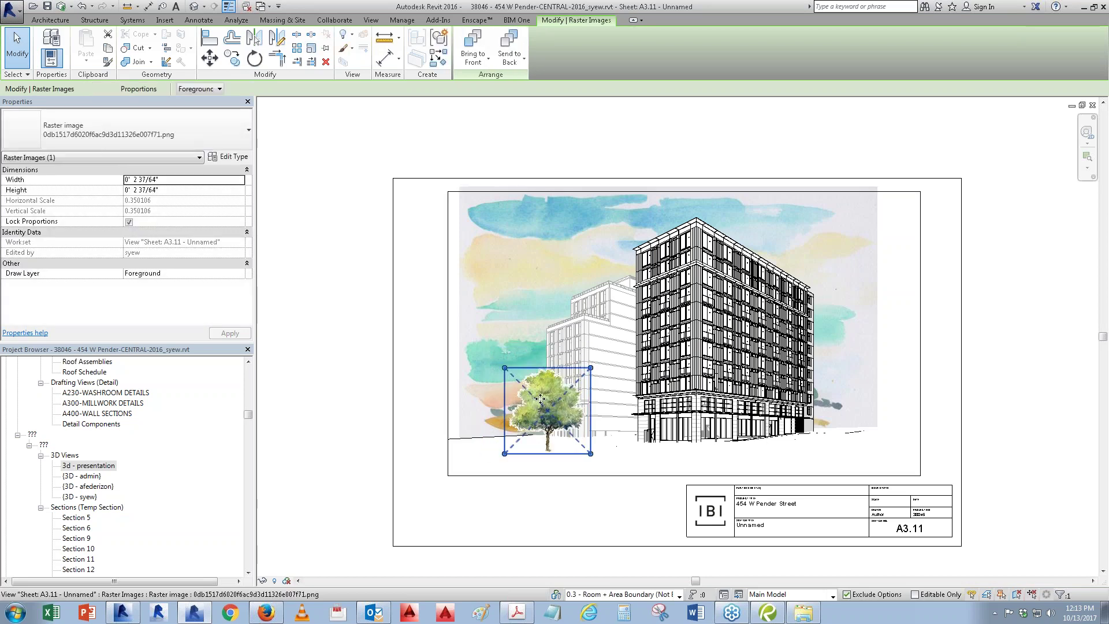
Step: Copy the 0' 2 37/64" tree to the right side of the building's base
click(232, 58)
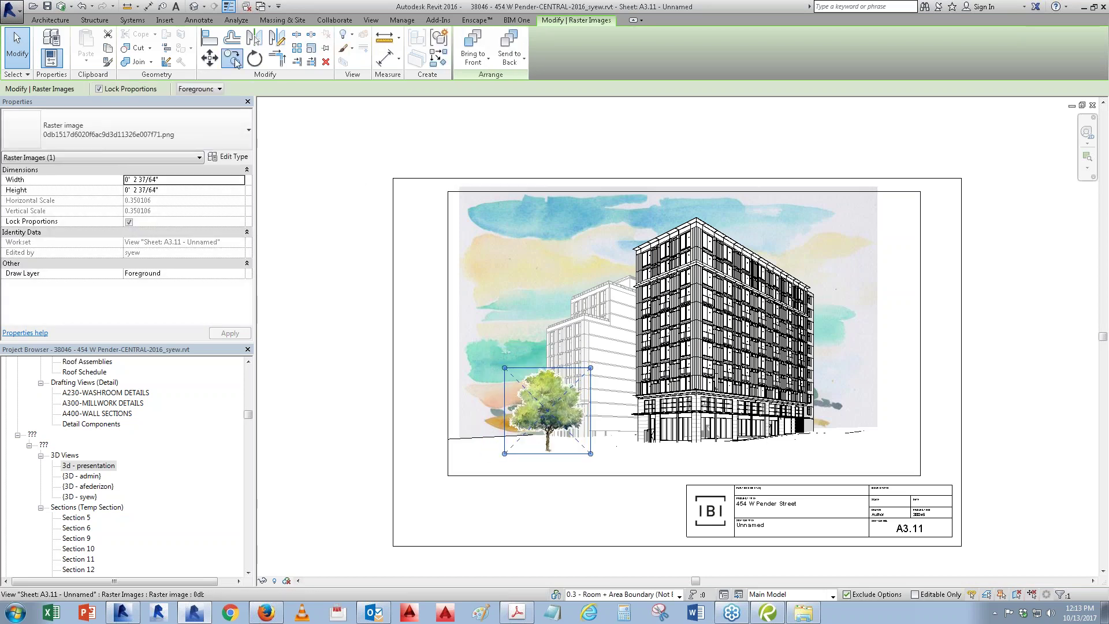
click(548, 425)
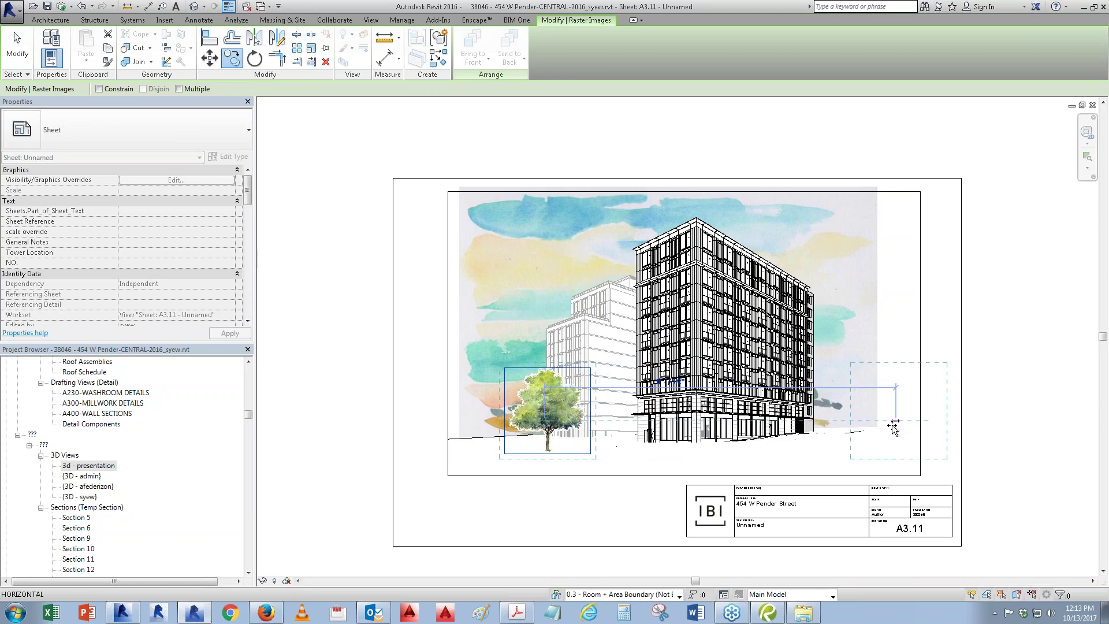
click(841, 419)
drag(836, 391, 846, 375)
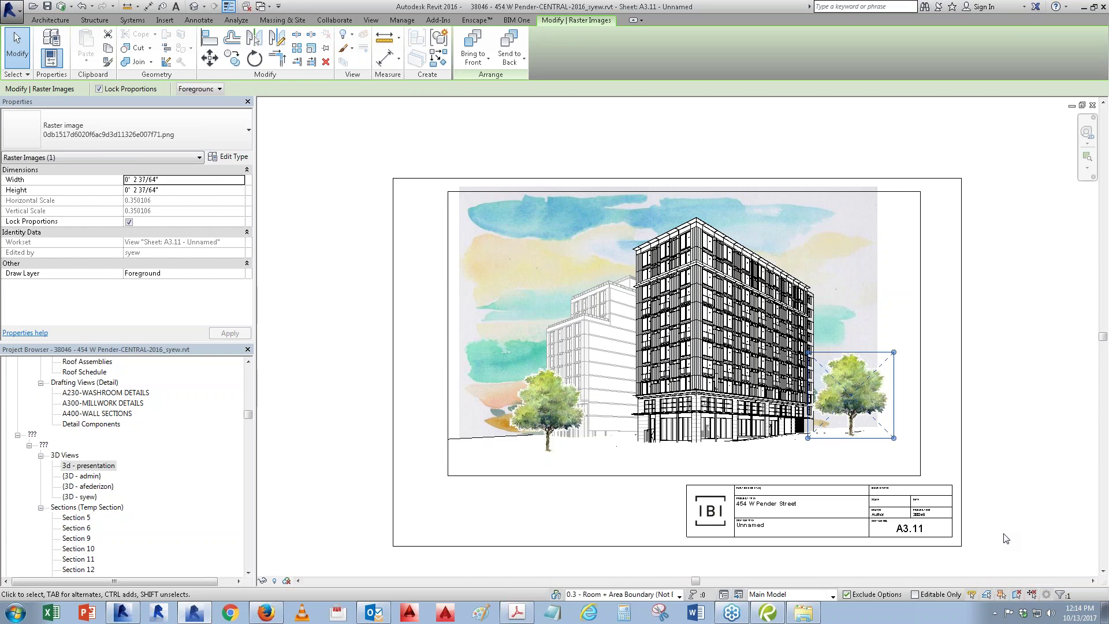
click(803, 612)
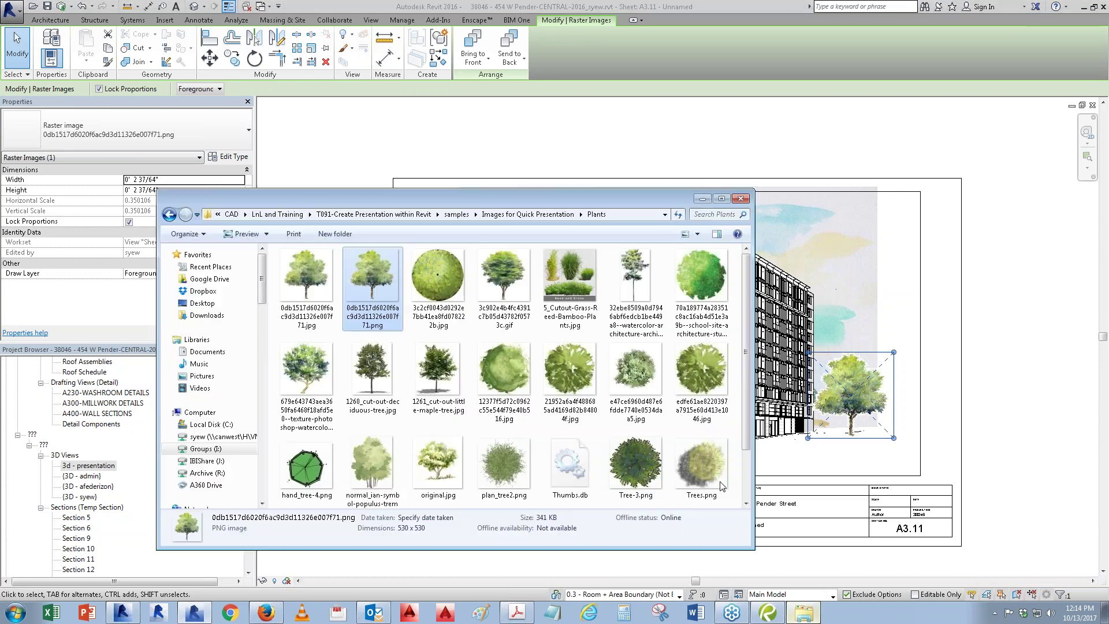
Step: Open the People folder as large thumbnails and choose the man-with-headphones cut-out for placement
click(457, 215)
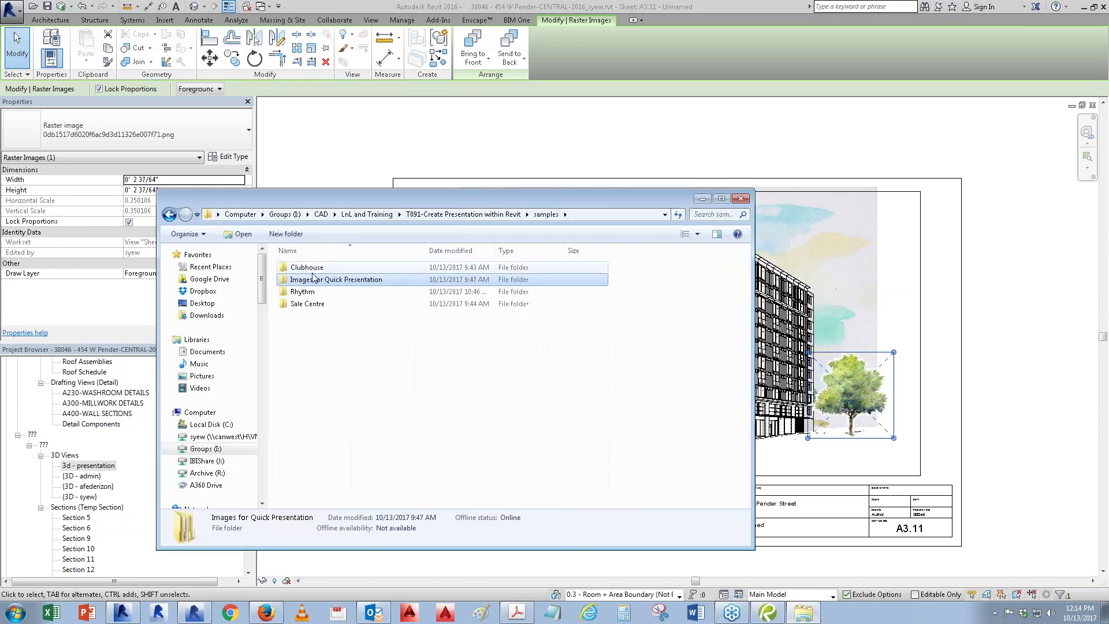
double_click(303, 280)
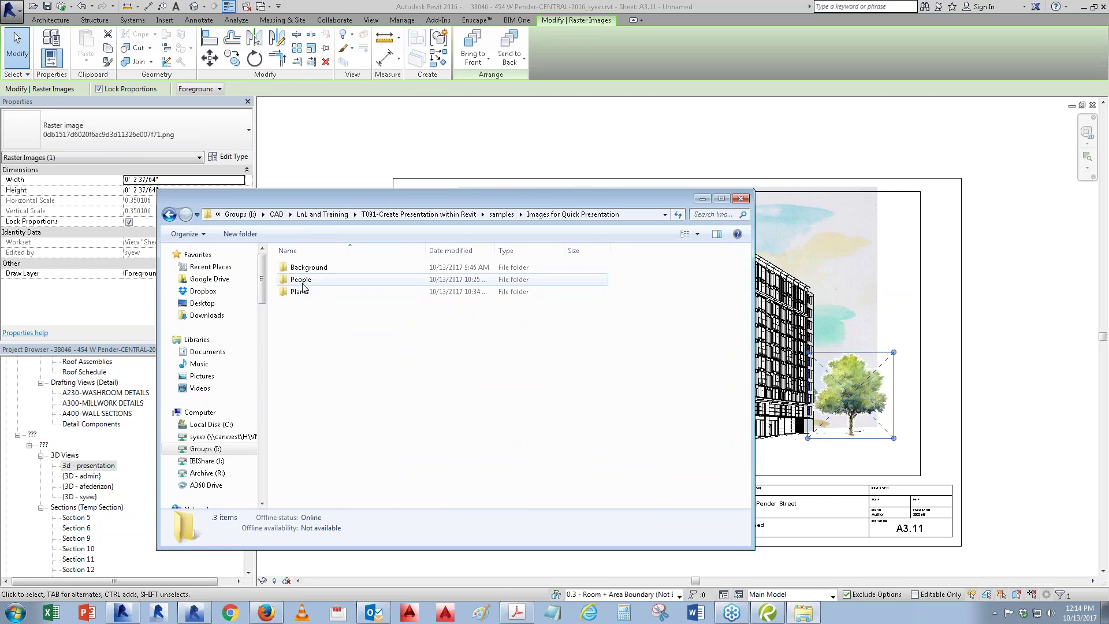
double_click(306, 279)
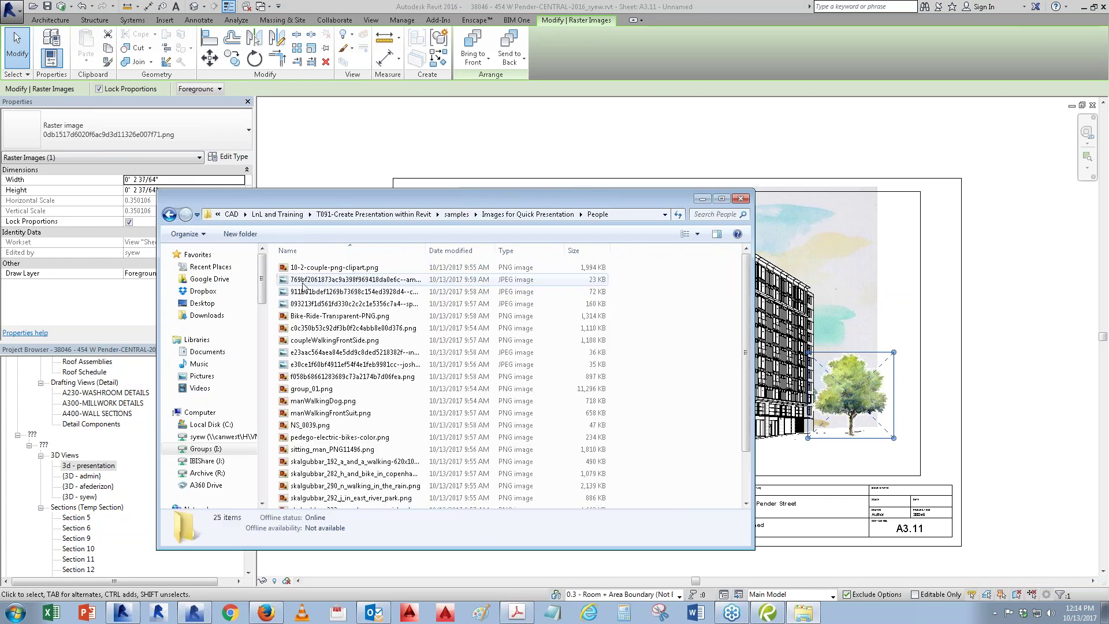
click(699, 235)
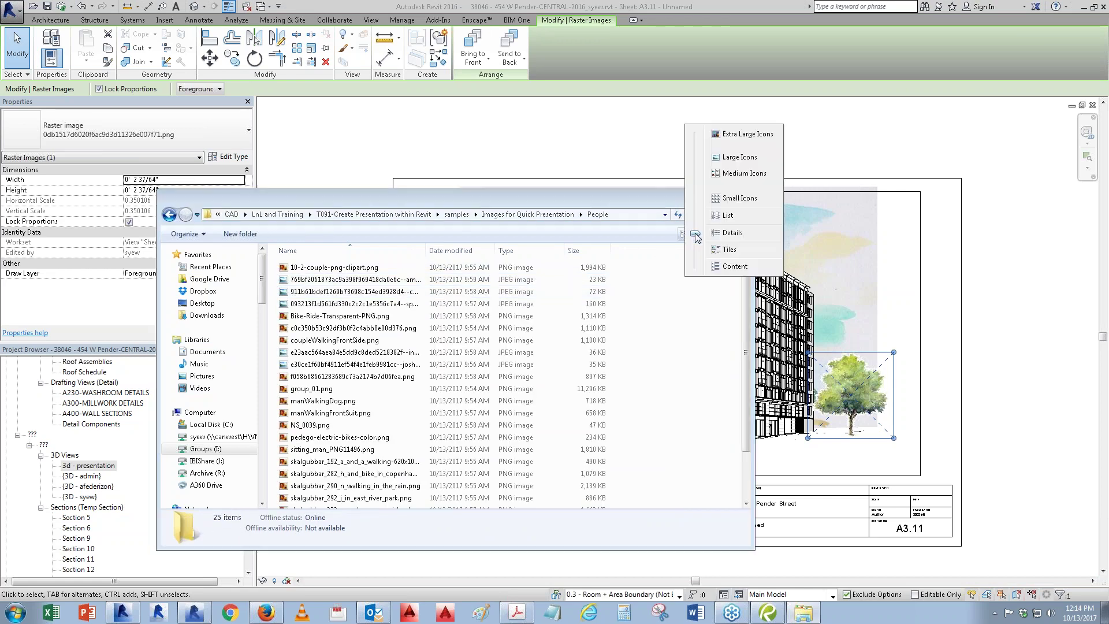
click(732, 157)
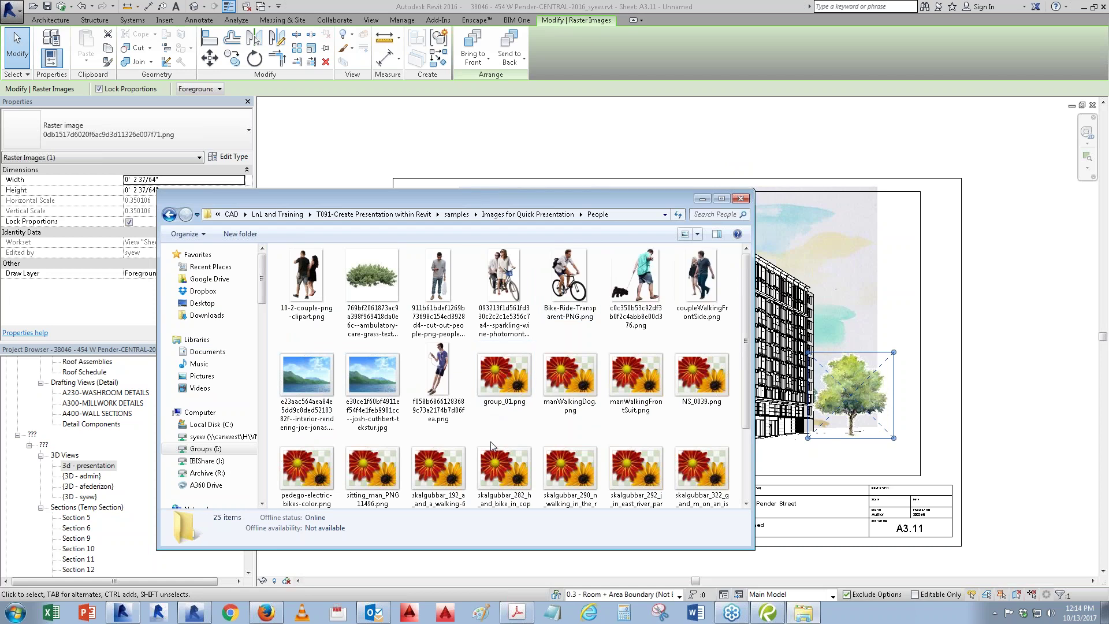
click(439, 375)
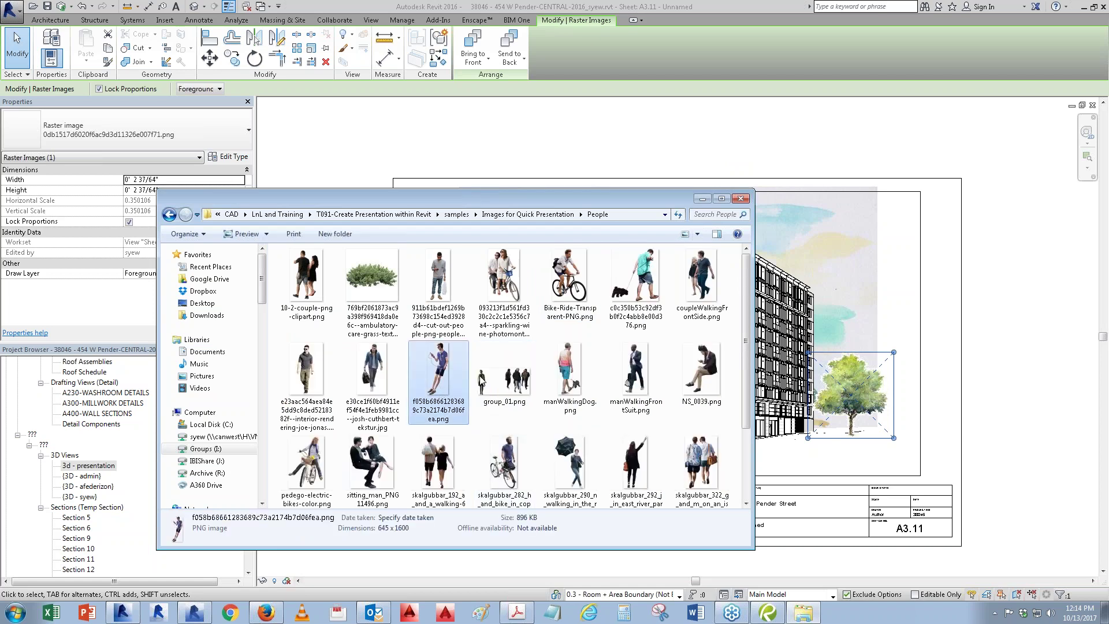
key(Return)
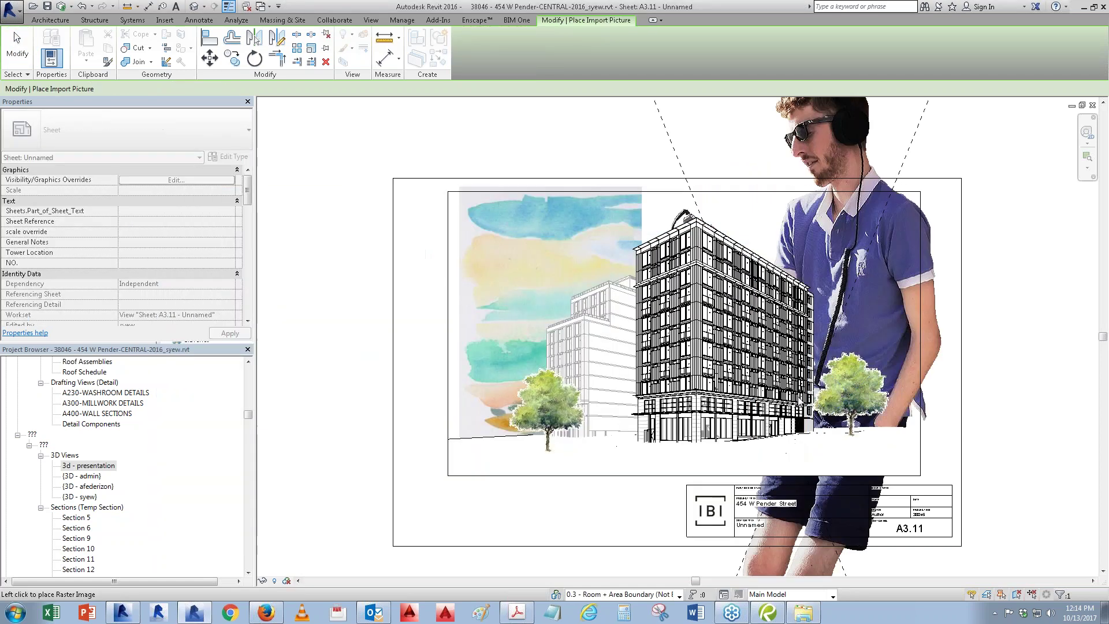
Step: Place the person cut-out on the sheet on the Foreground draw layer and shrink it
click(791, 439)
scroll(791, 440, down, 2)
click(220, 89)
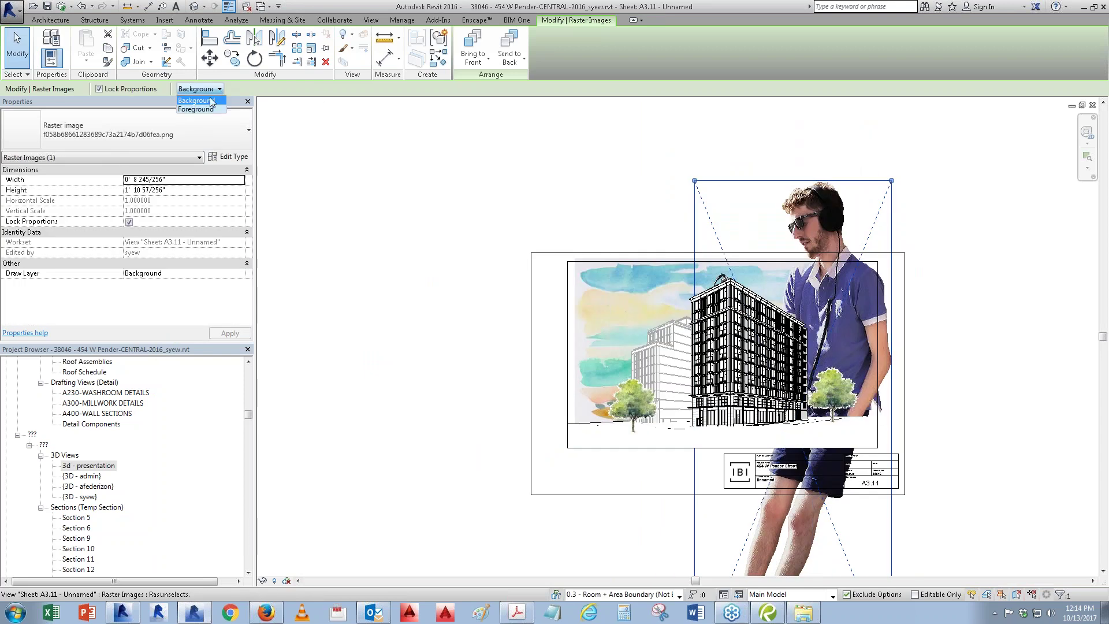
click(203, 110)
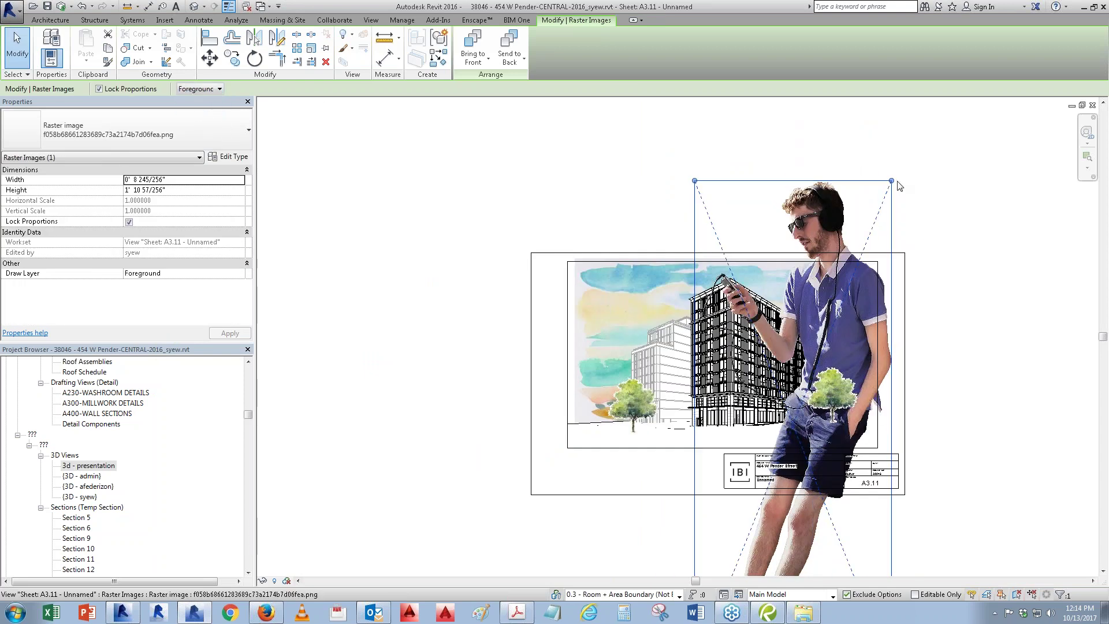
mouse_move(895, 185)
mouse_down()
mouse_move(740, 557)
mouse_move(673, 371)
mouse_move(649, 456)
mouse_move(731, 373)
mouse_up()
Step: Scale the man down to realistic size and stand him beside the building entrance
scroll(646, 456, up, 1)
scroll(644, 456, up, 2)
scroll(731, 370, up, 2)
scroll(731, 369, up, 2)
scroll(731, 370, up, 1)
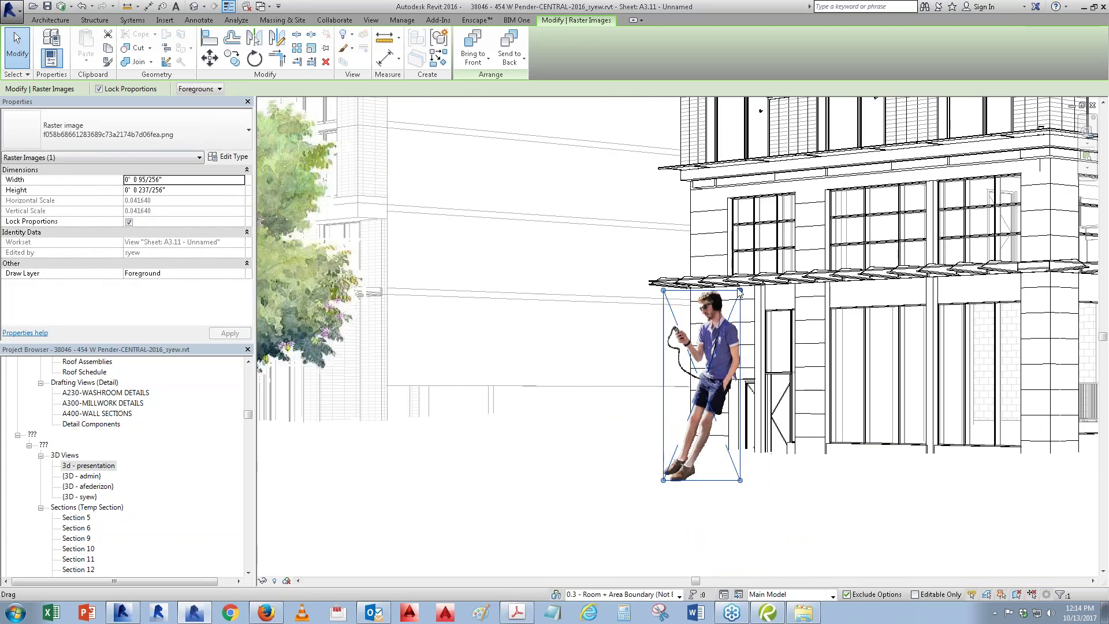
drag(740, 290, 699, 395)
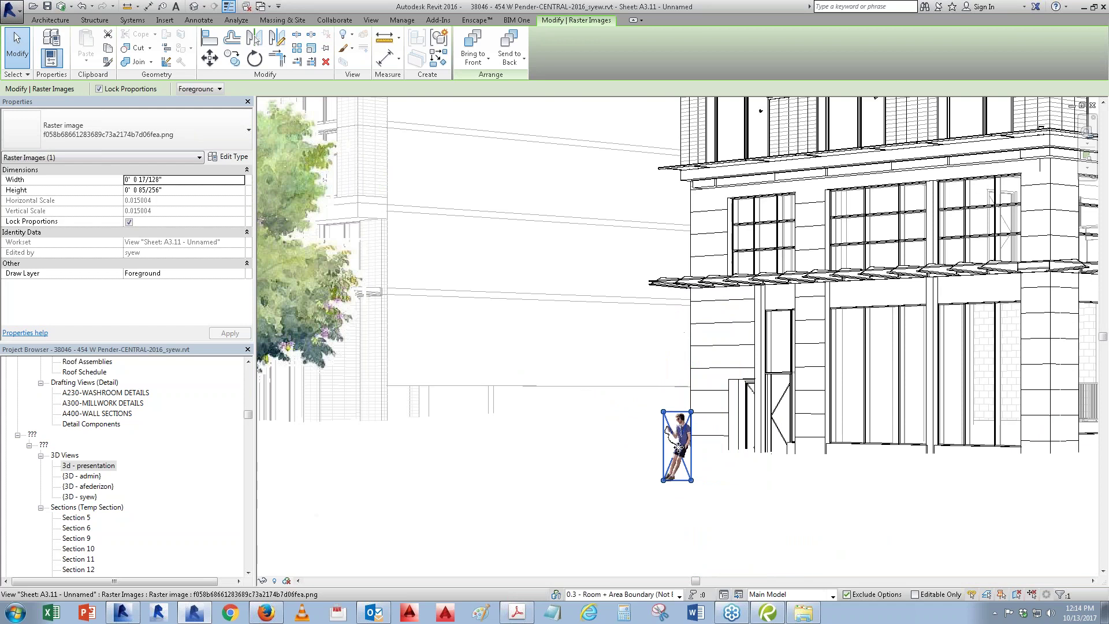
drag(681, 439, 708, 420)
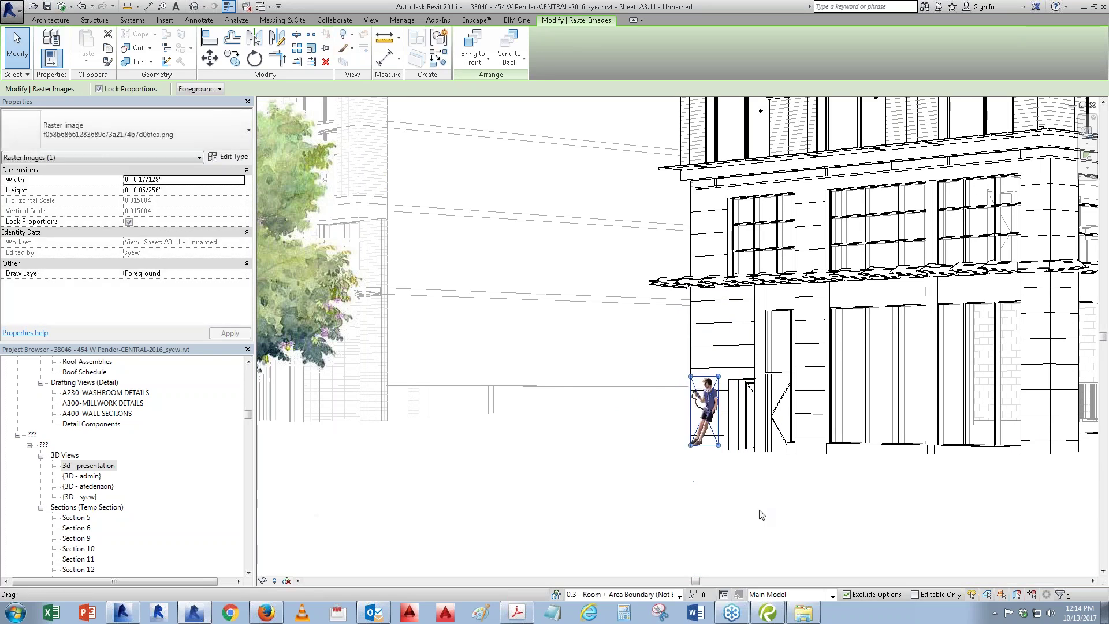
scroll(751, 516, down, 1)
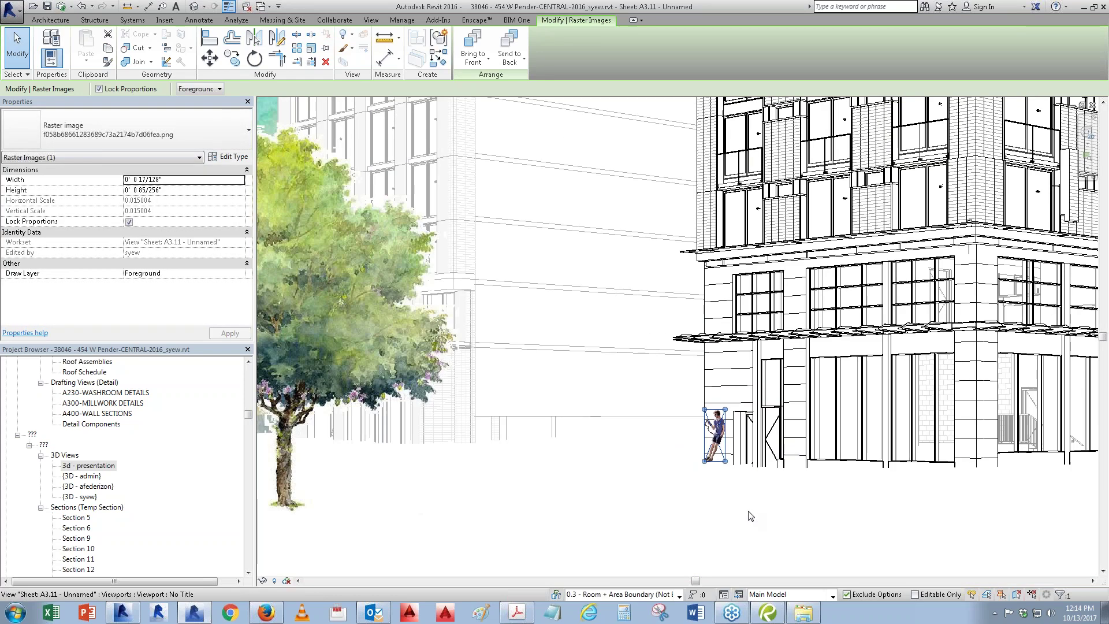
scroll(750, 515, down, 1)
scroll(751, 516, down, 1)
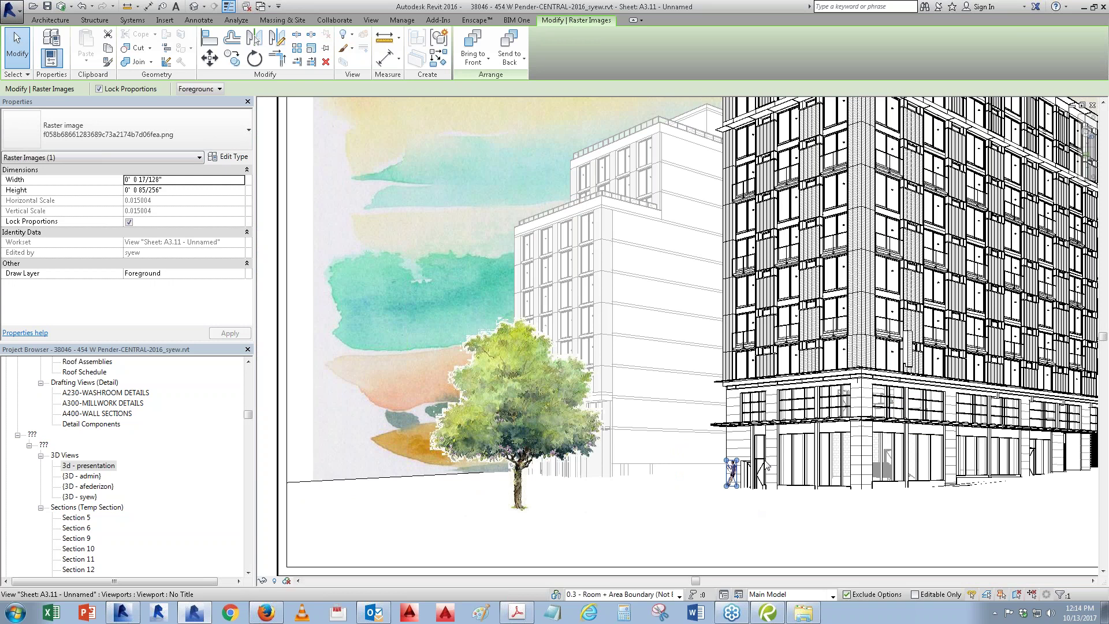
scroll(595, 451, down, 1)
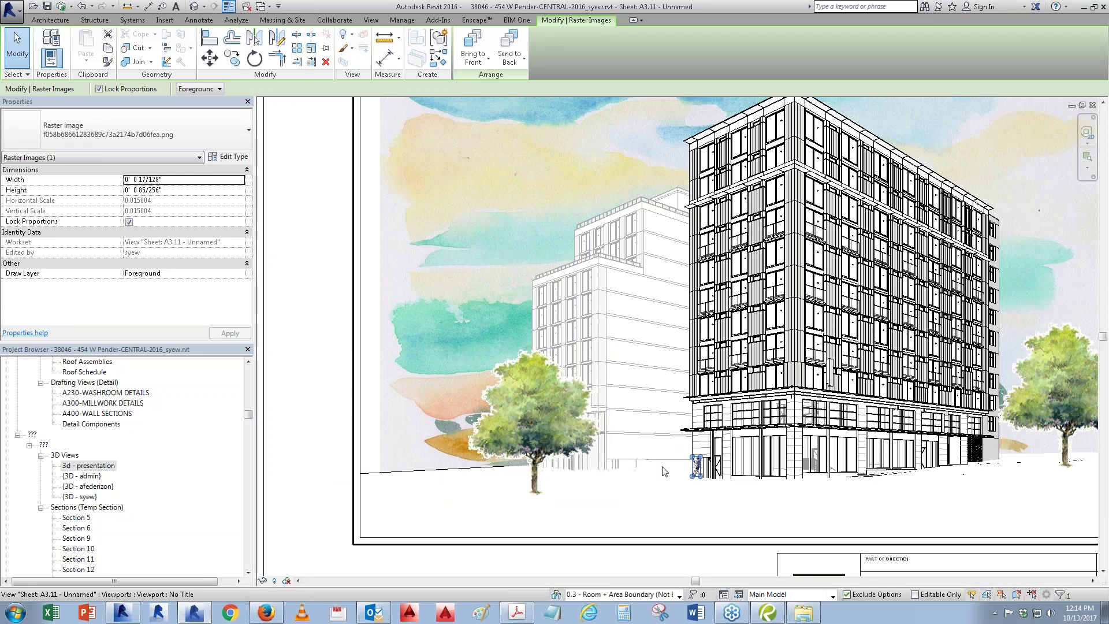
scroll(634, 488, down, 1)
key(Escape)
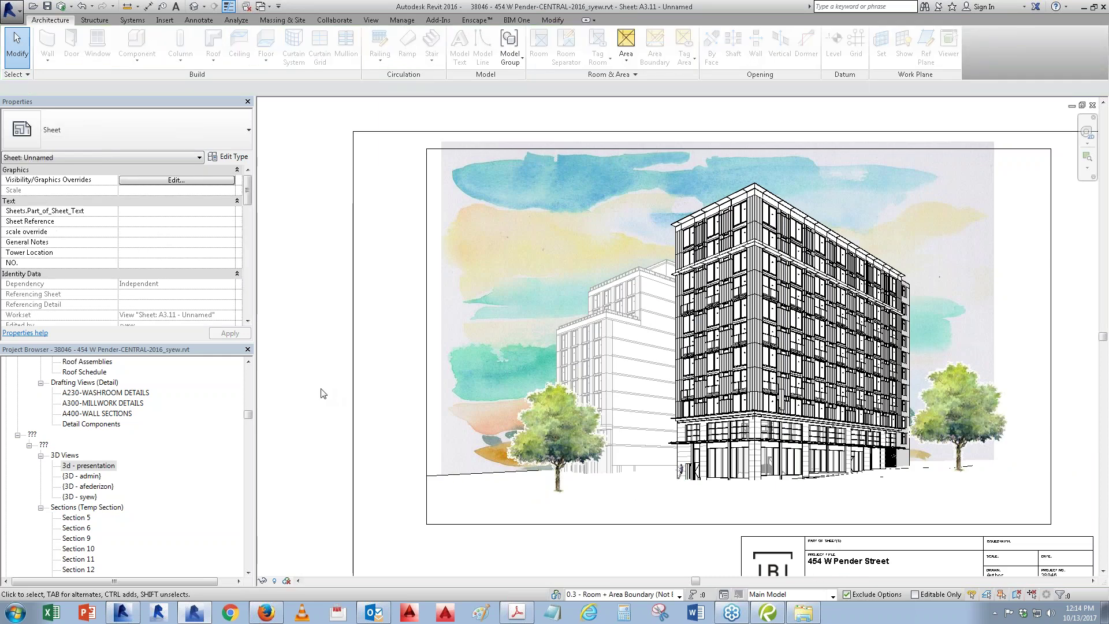
Step: Open the Level 1 area plan and set its Phase to Legend
click(89, 465)
scroll(96, 462, up, 5)
scroll(97, 459, up, 5)
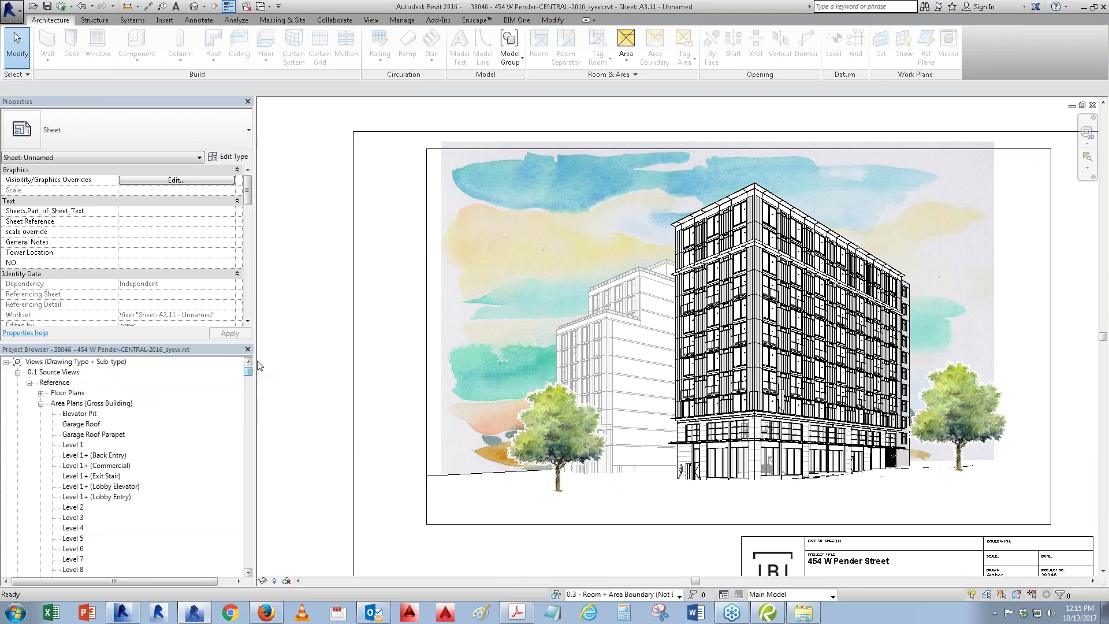
double_click(78, 445)
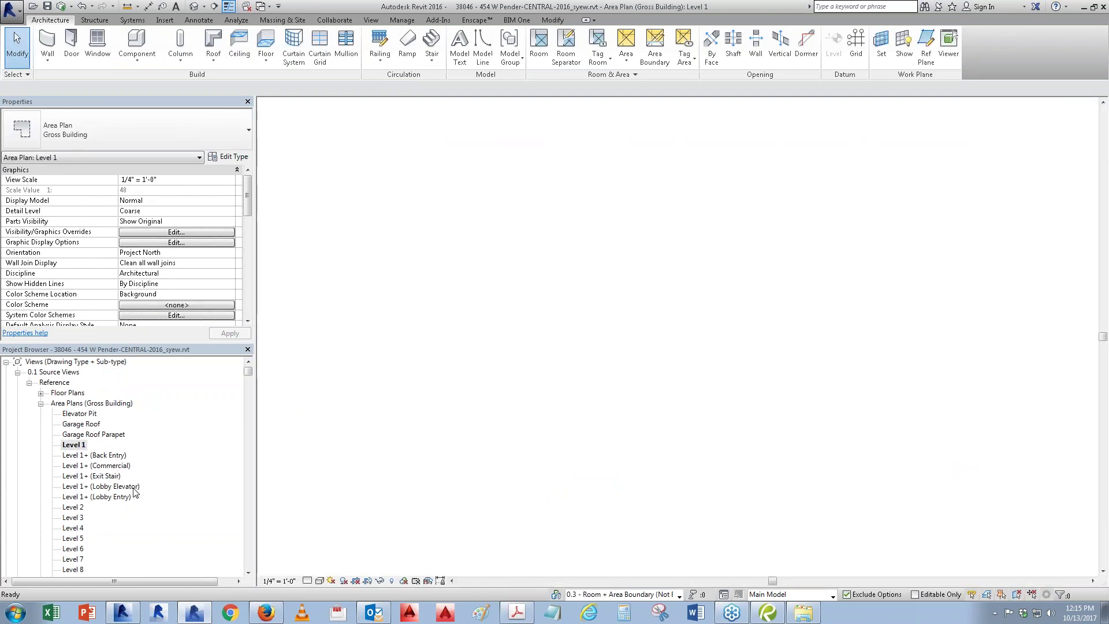
drag(247, 195, 247, 304)
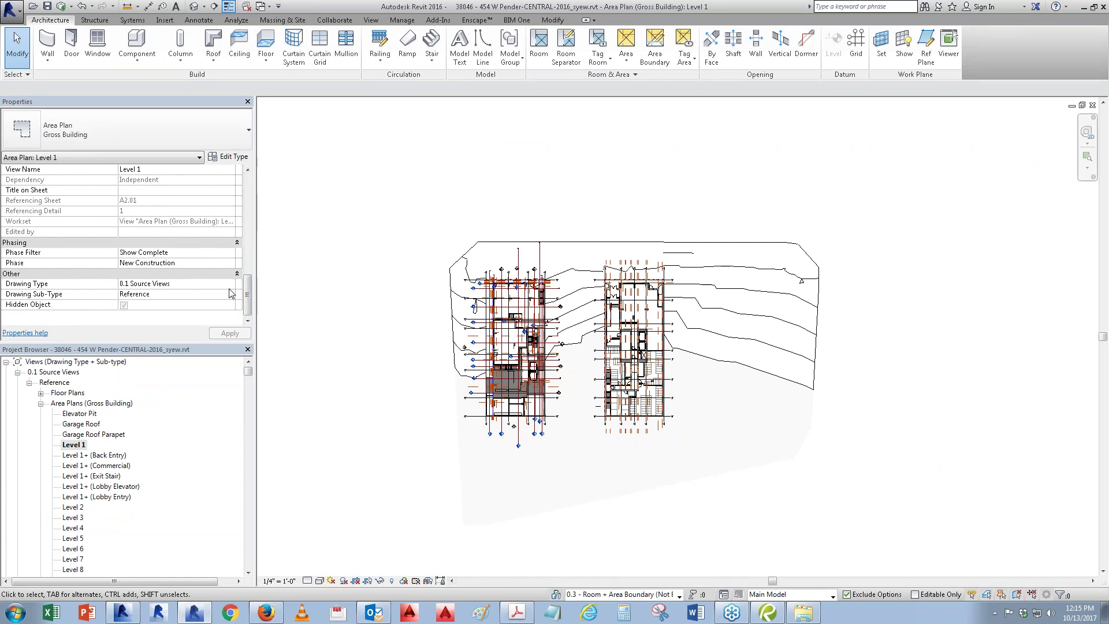
click(230, 265)
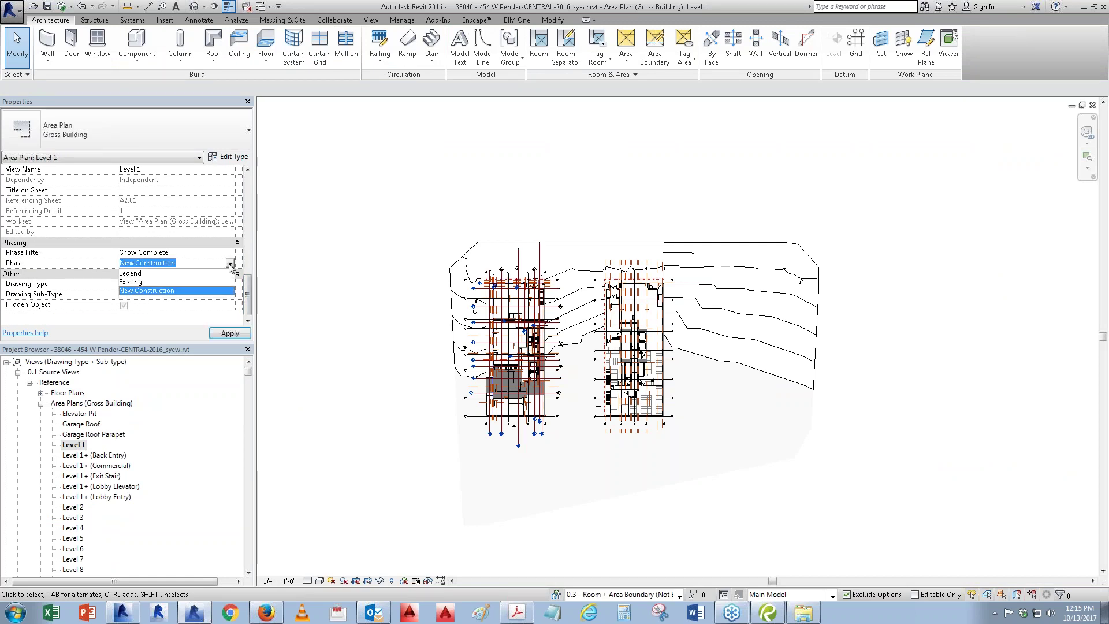
click(152, 273)
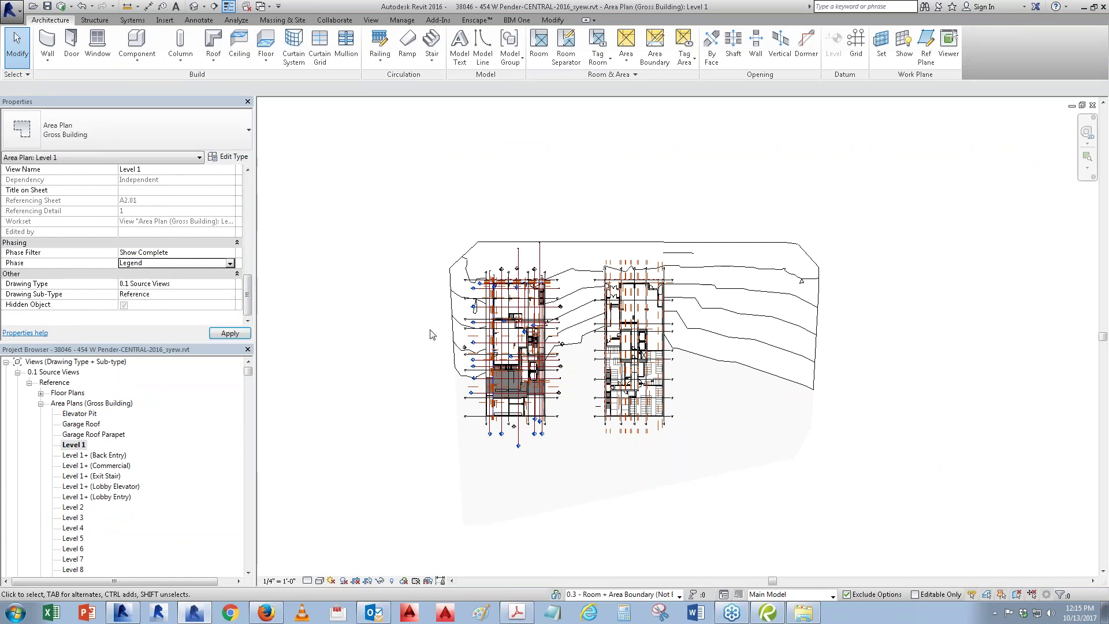
click(230, 333)
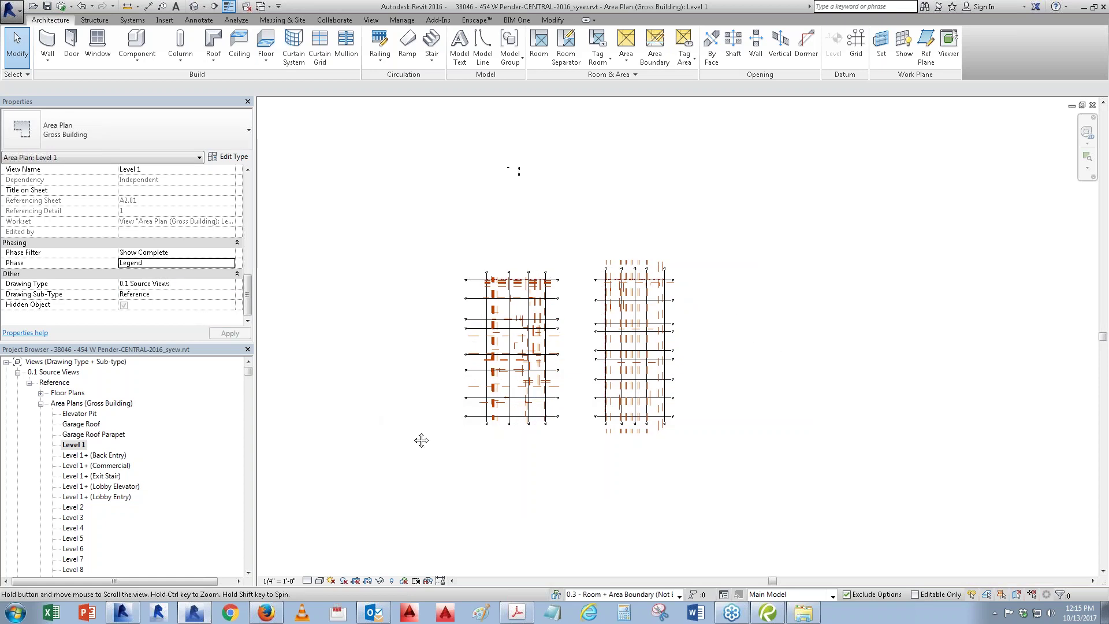
middle_drag(421, 441, 508, 464)
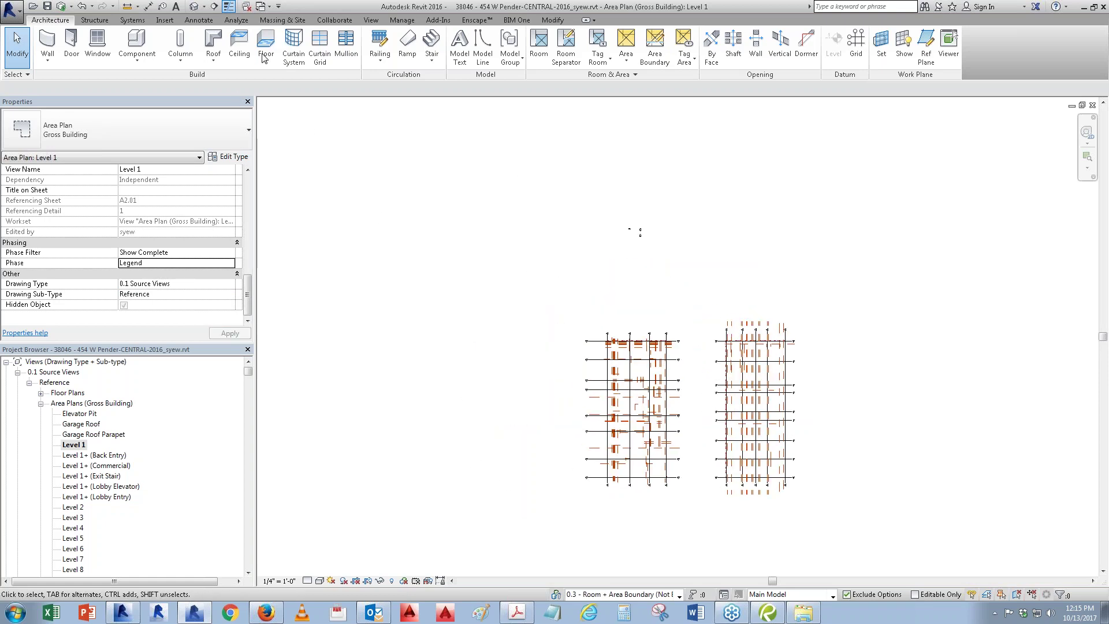
Step: Duplicate the Level 1 area plan and rename the copy Floor Background
right_click(77, 450)
mouse_move(119, 299)
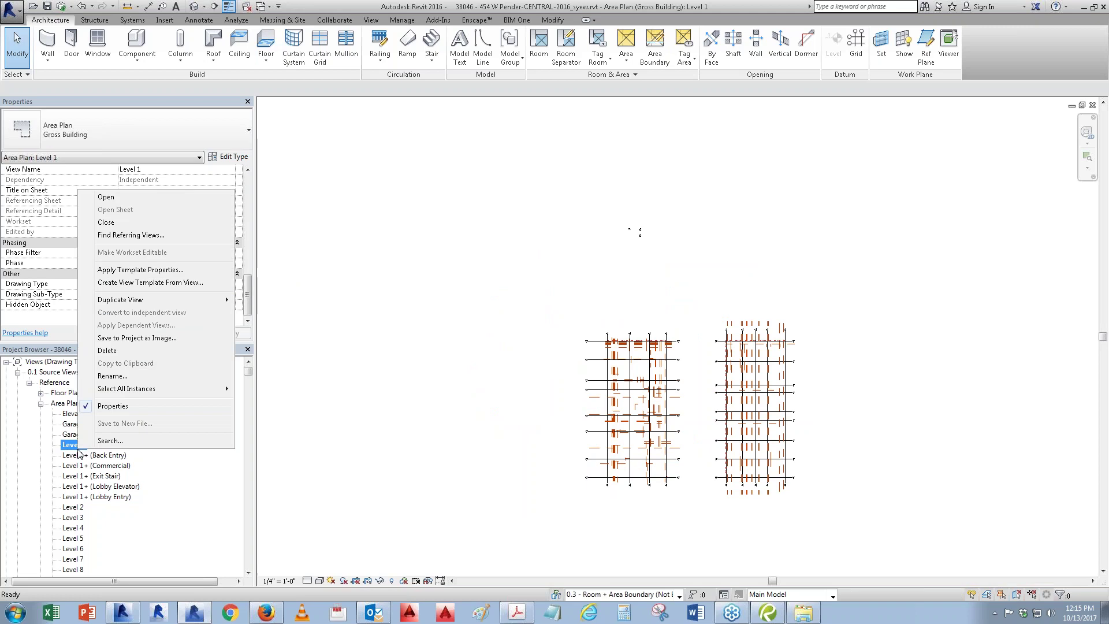
click(280, 300)
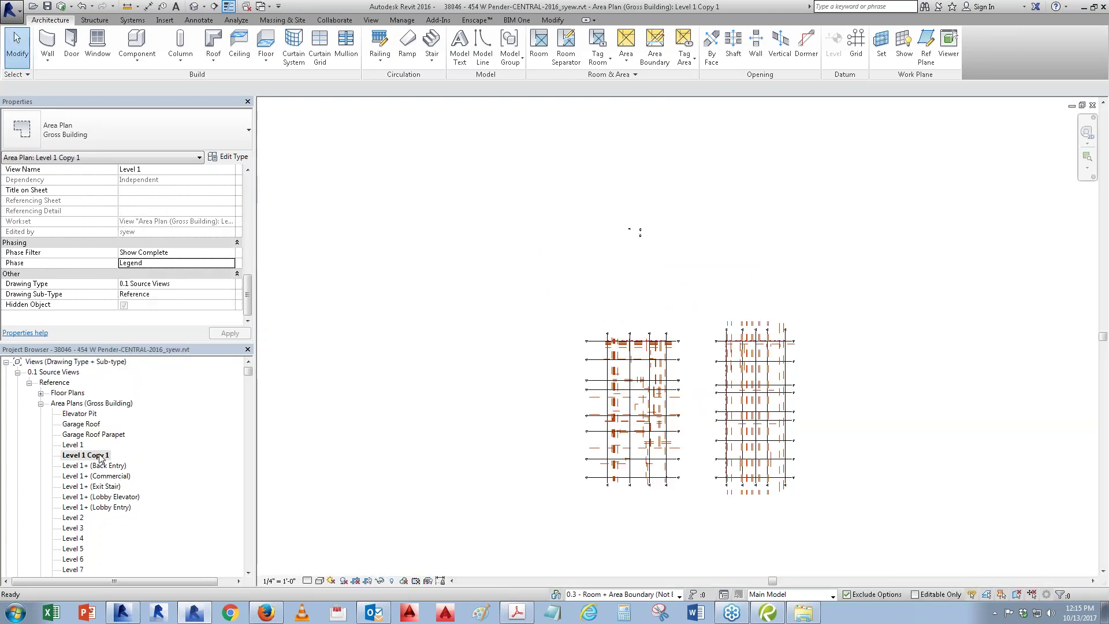
right_click(100, 455)
click(150, 384)
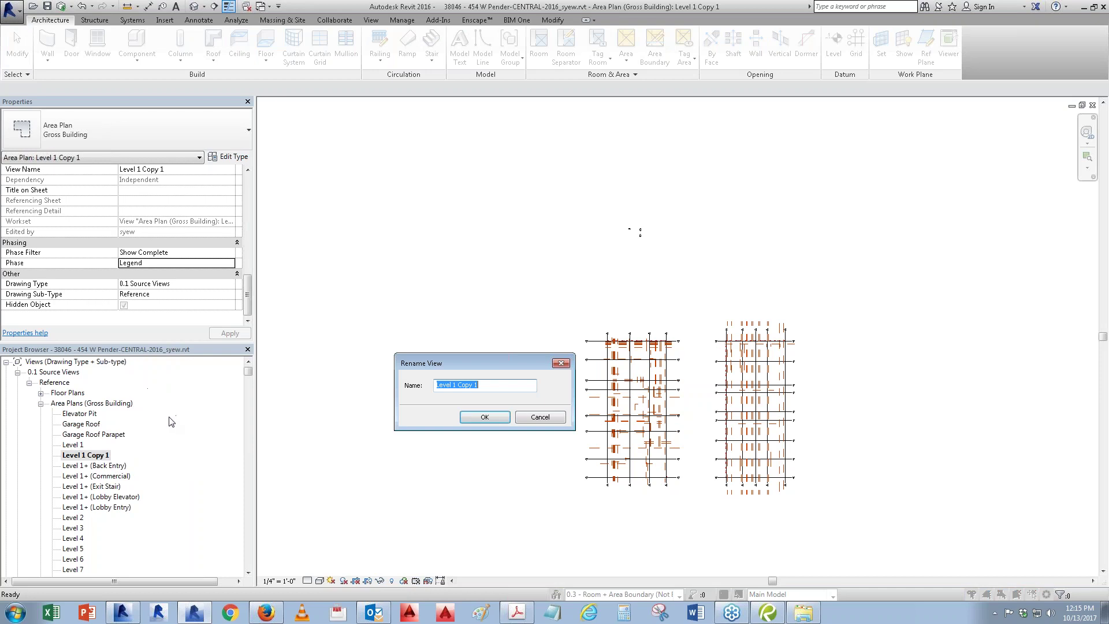
text(Floor Background)
key(Return)
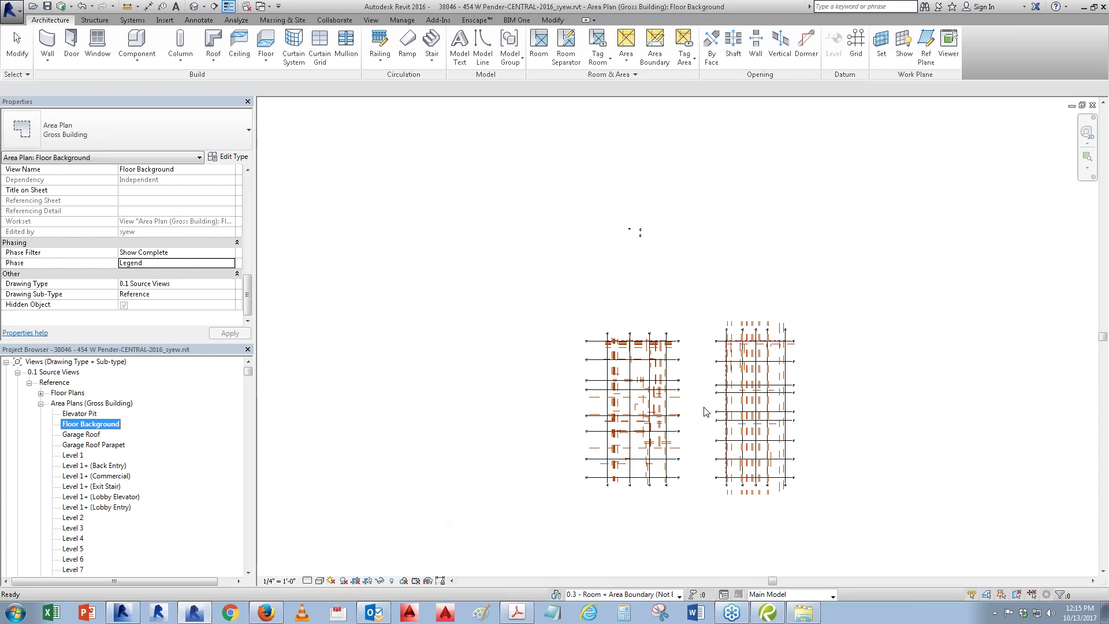
Step: Hide the grids and reference planes by category in the Floor Background view
click(638, 360)
scroll(638, 361, up, 3)
right_click(637, 362)
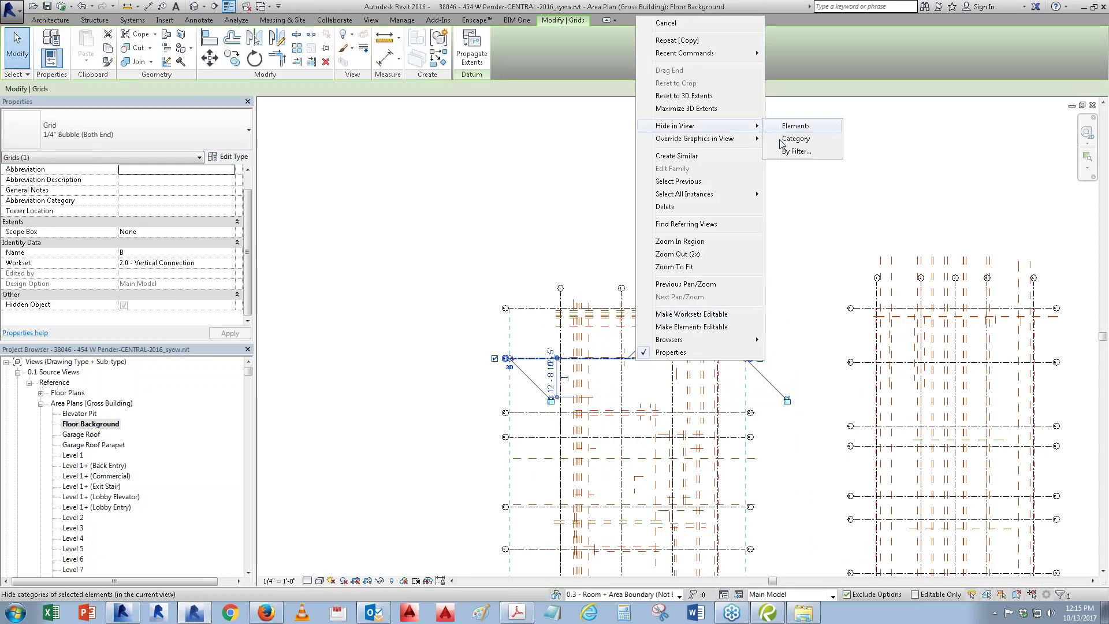
click(517, 287)
click(582, 335)
right_click(589, 335)
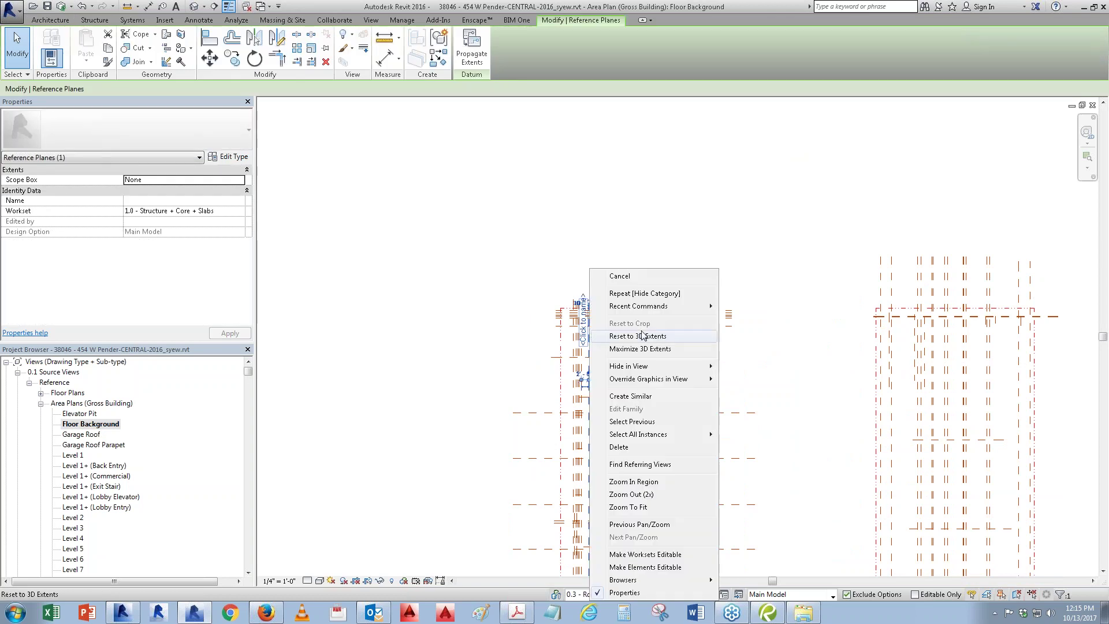
click(745, 379)
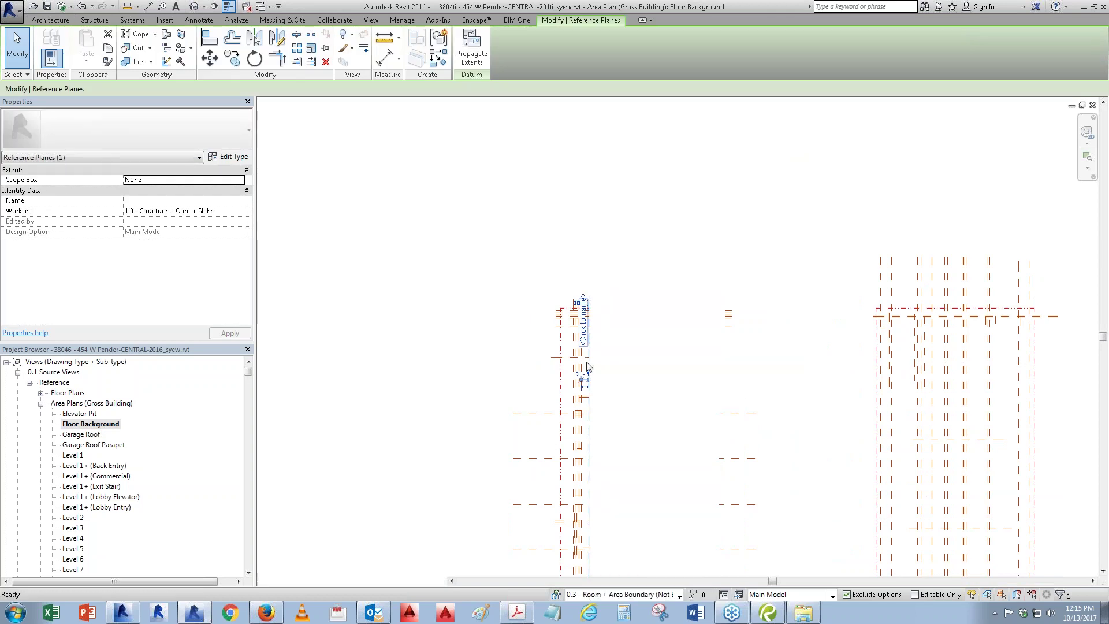
scroll(753, 438, down, 1)
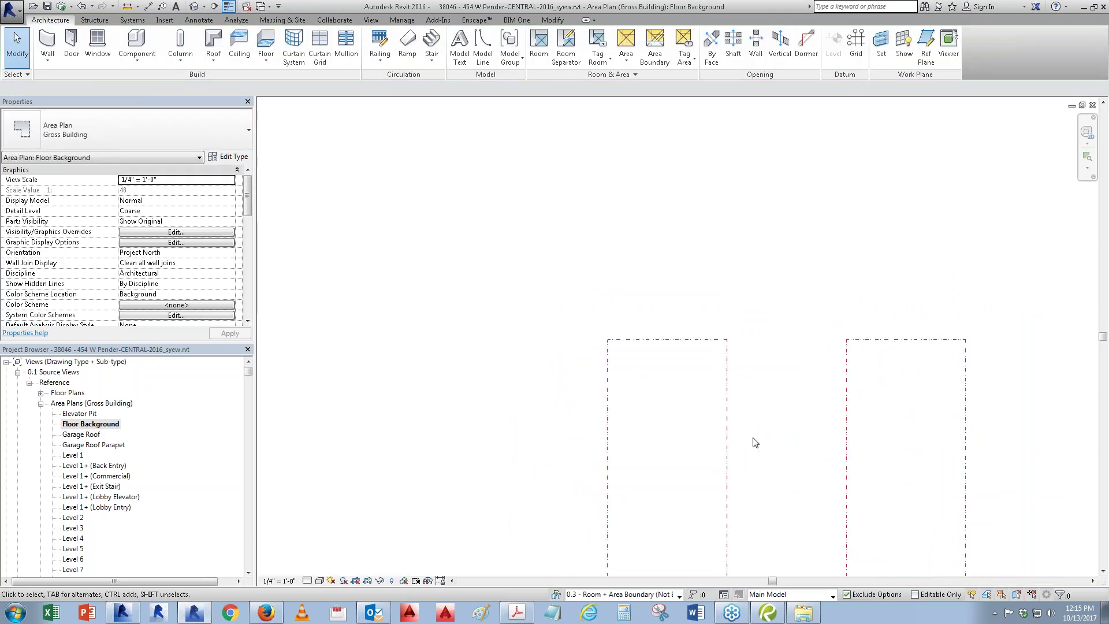
Step: Hide the property lines and the roof outline in the view
click(728, 412)
right_click(728, 412)
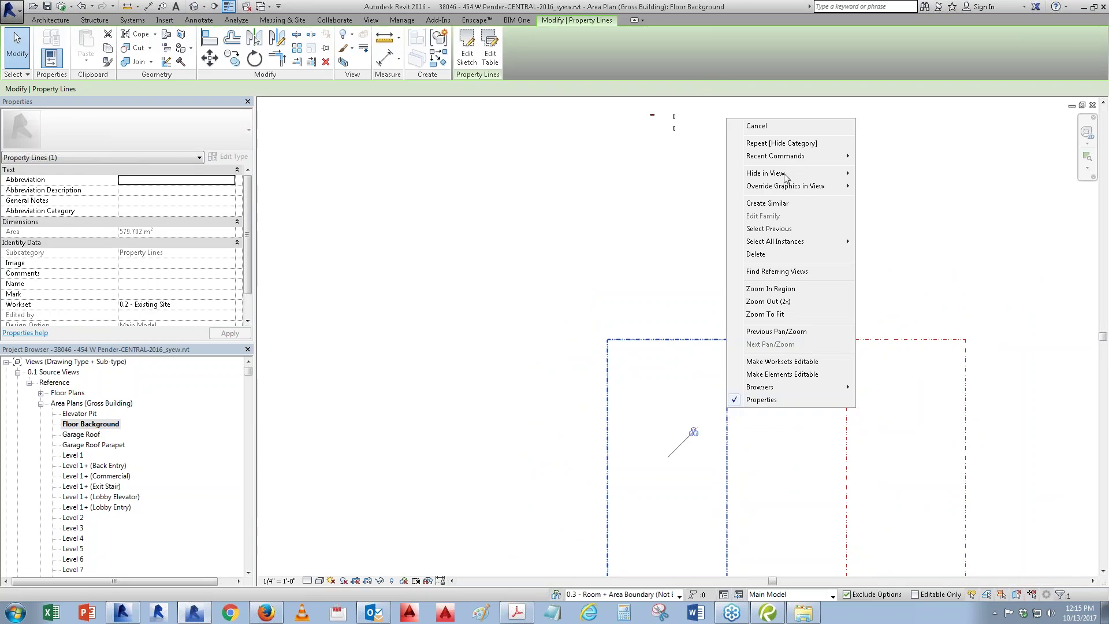
click(885, 187)
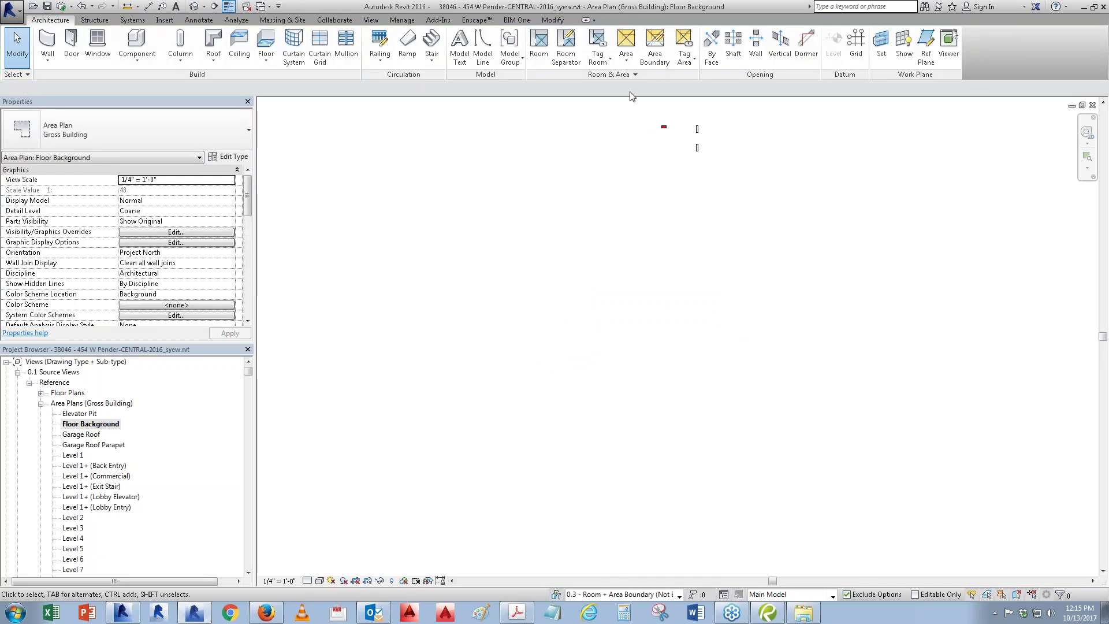
scroll(633, 99, up, 1)
click(837, 210)
right_click(841, 213)
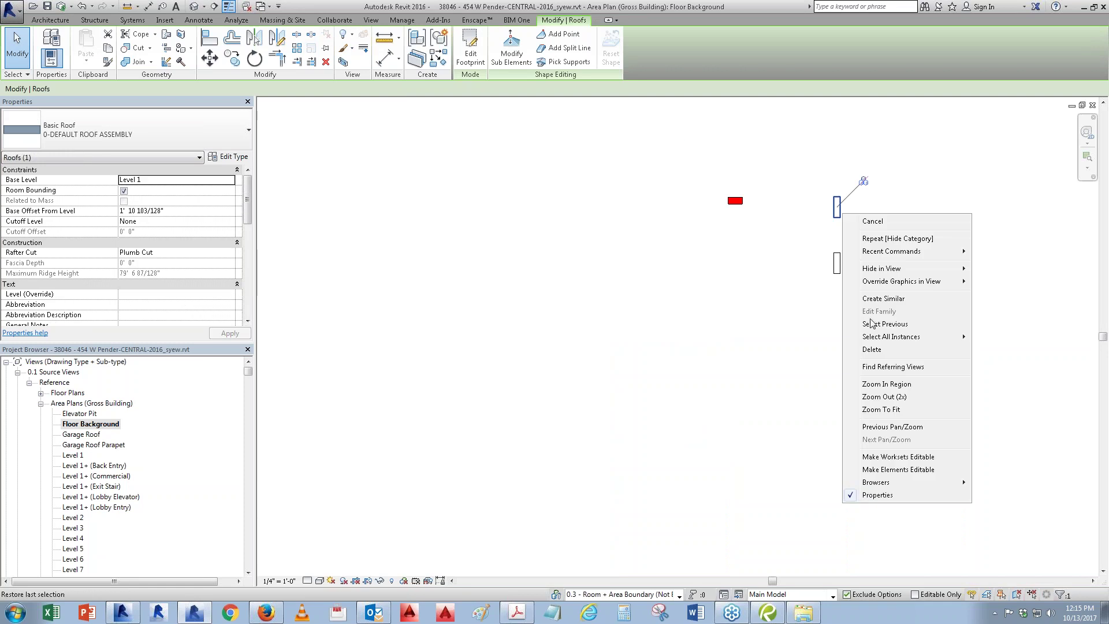
mouse_move(882, 268)
click(1012, 283)
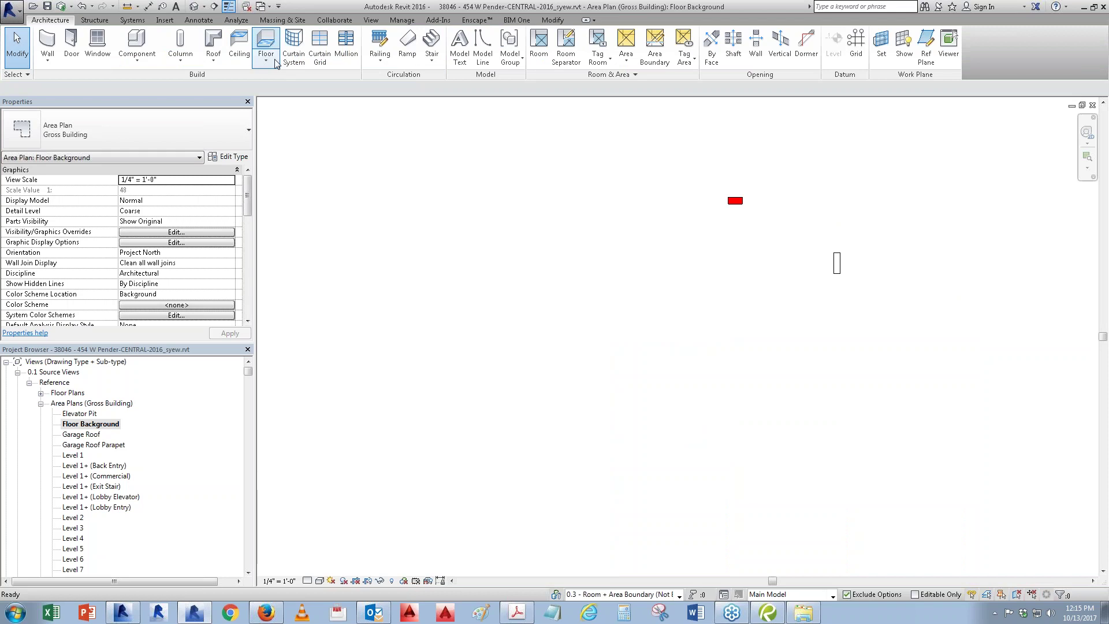
click(266, 43)
Step: Sketch a rectangular floor boundary across the plan
click(562, 34)
click(391, 196)
click(664, 355)
key(Escape)
key(Escape)
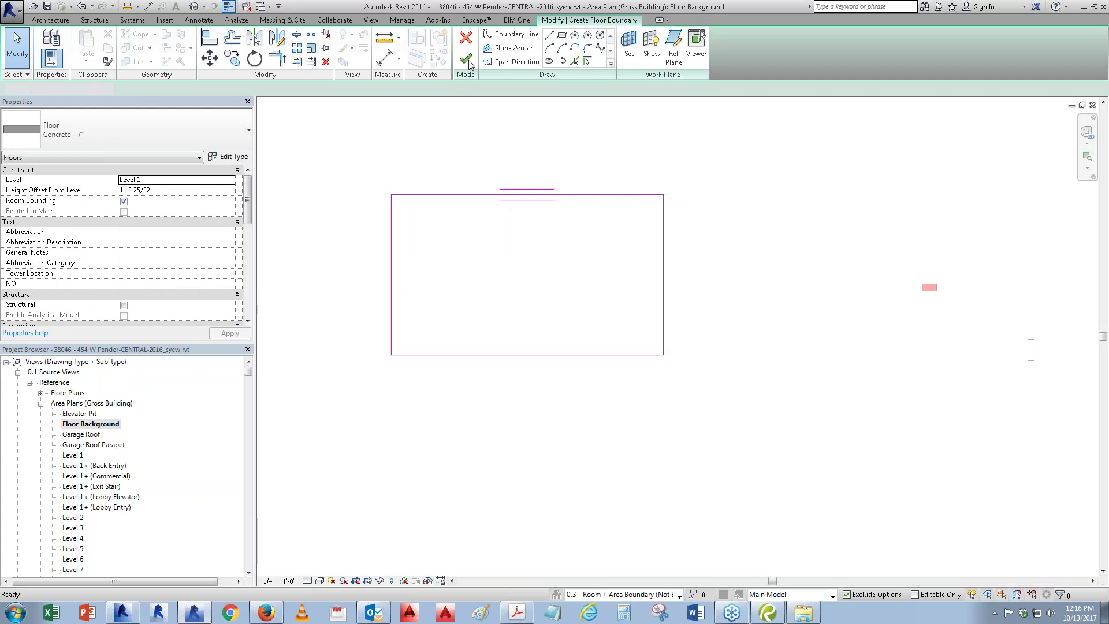
Step: Duplicate the floor type as 'background filter' and begin changing its structure layer material
click(234, 157)
click(612, 166)
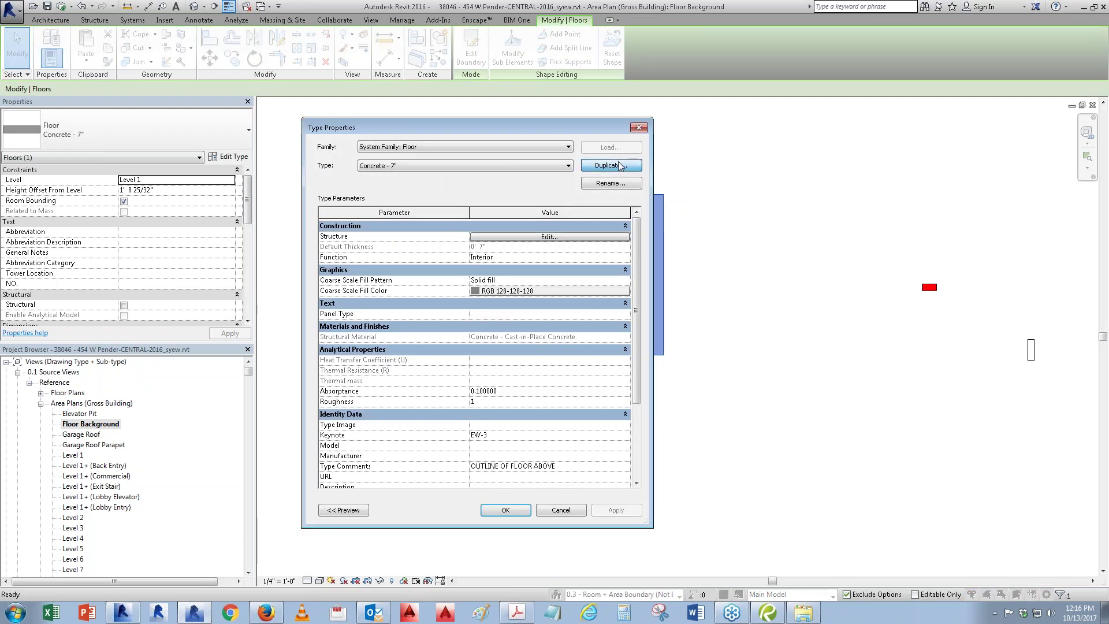
text(bac)
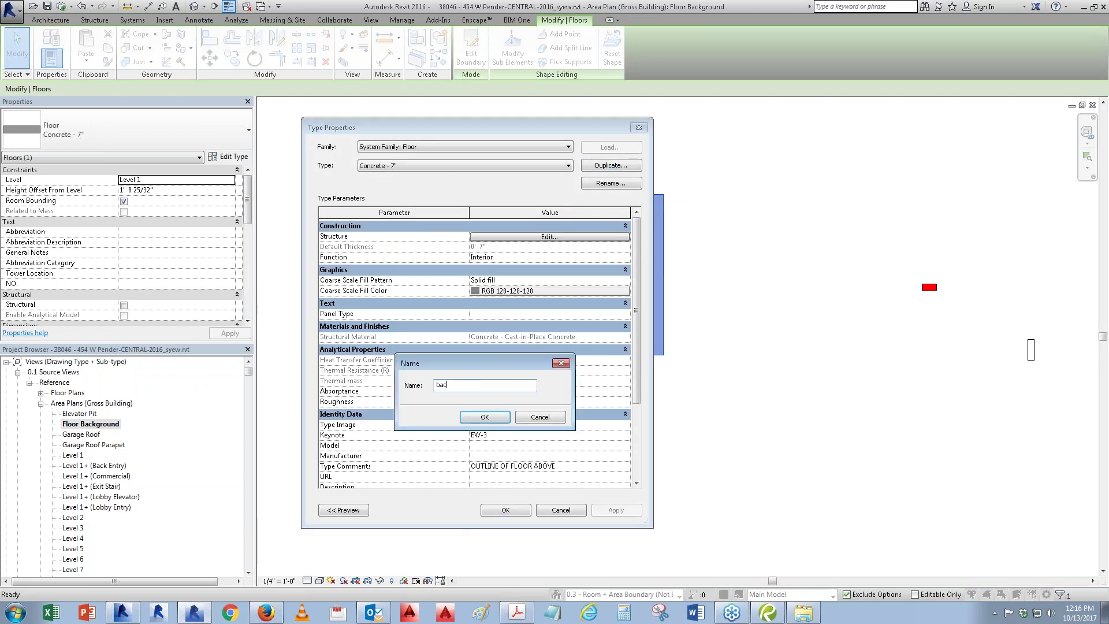
text(d s)
text(round filte)
key(Return)
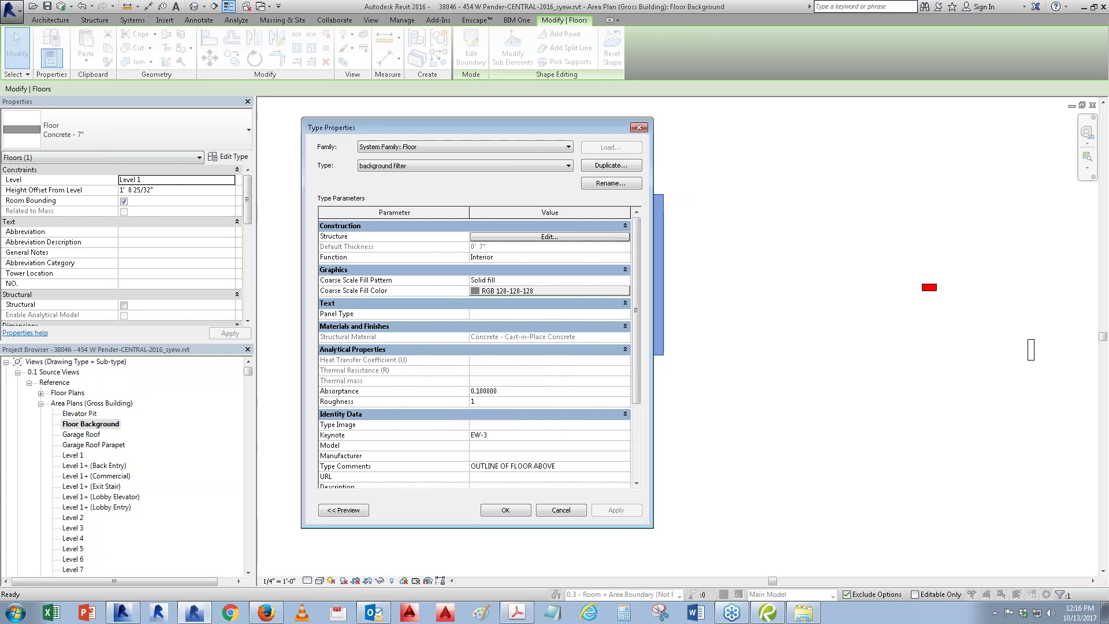
click(497, 240)
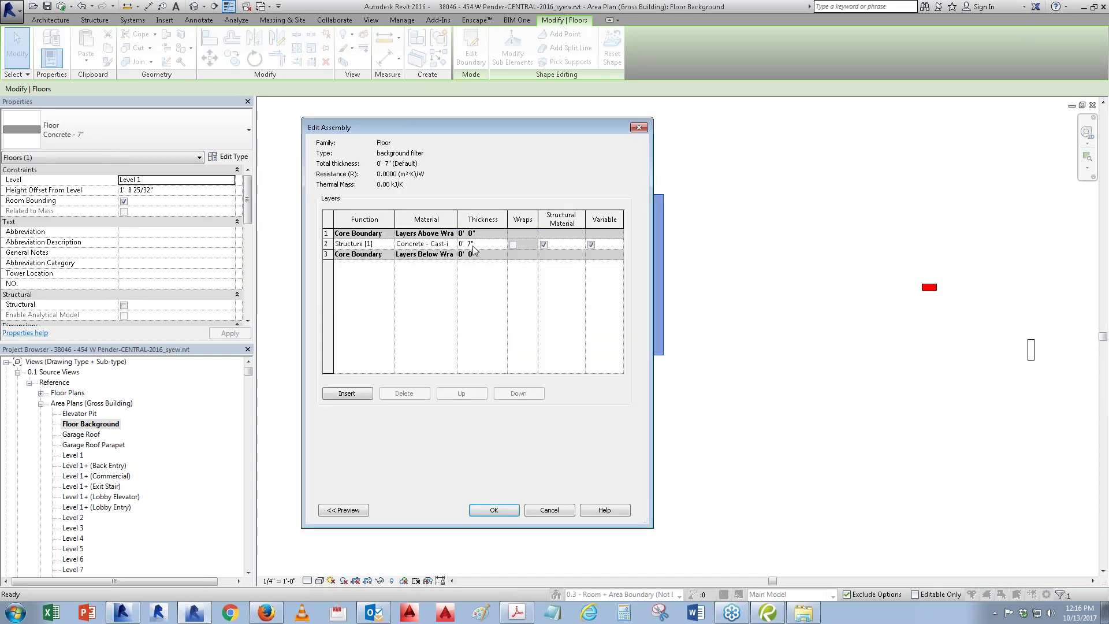
click(454, 245)
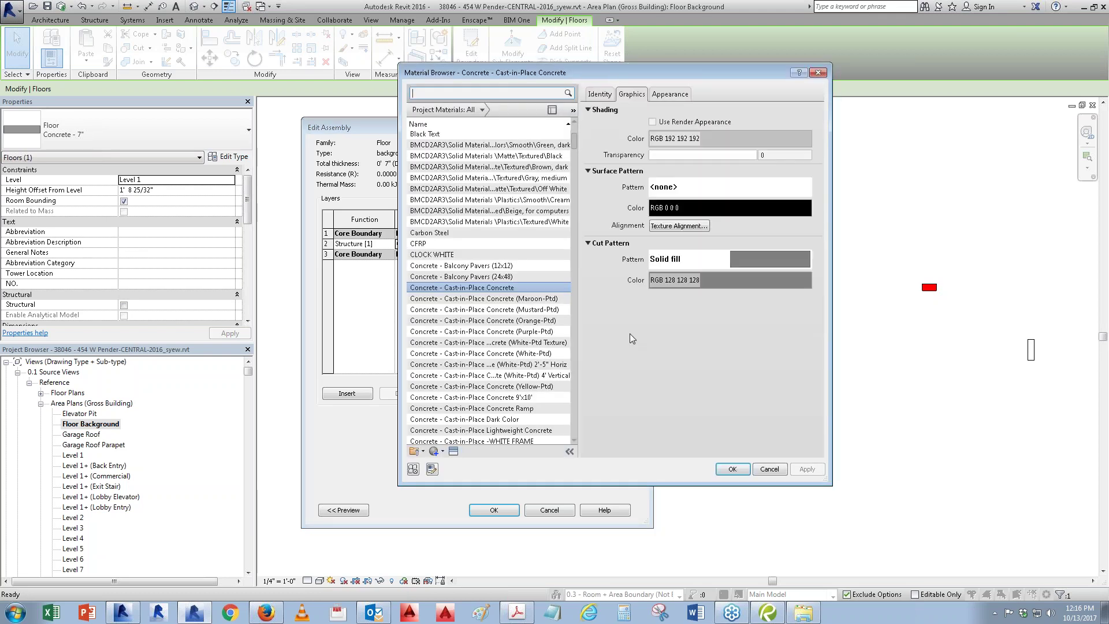
click(433, 138)
Step: Duplicate the Default material as 'Image background Filter' and show its Appearance settings
scroll(432, 150, up, 3)
scroll(431, 168, up, 2)
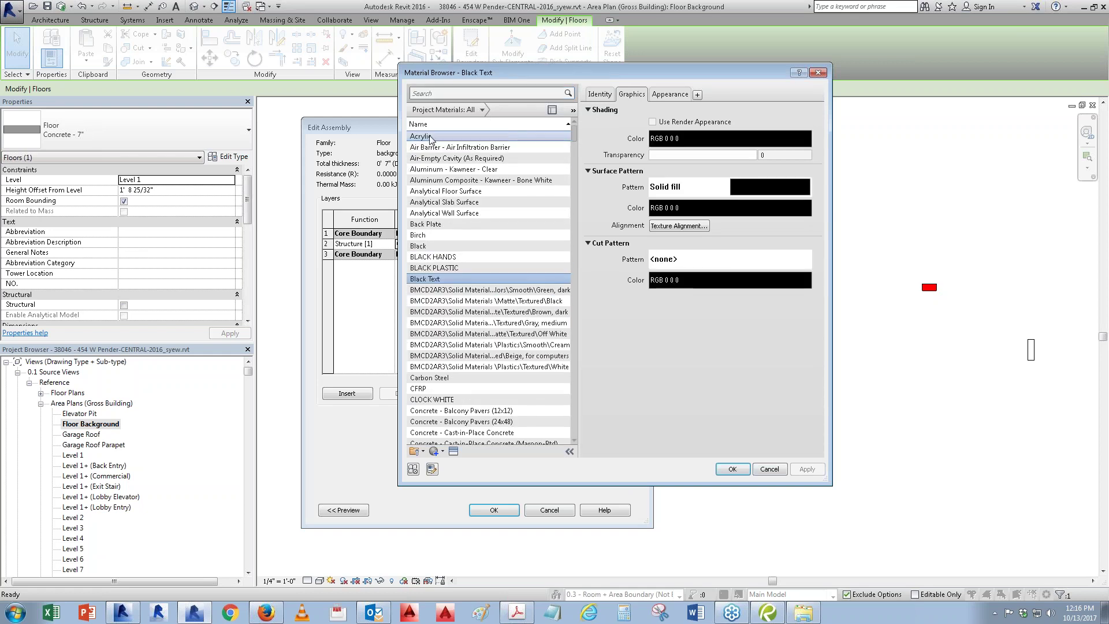
key(d)
scroll(446, 358, down, 3)
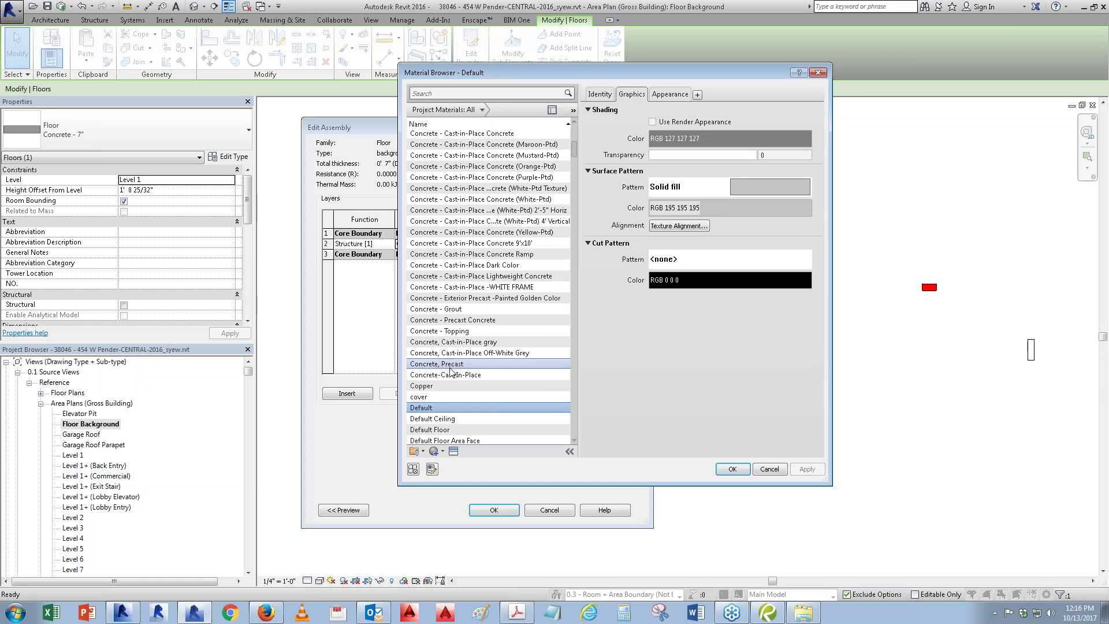
right_click(446, 408)
click(475, 426)
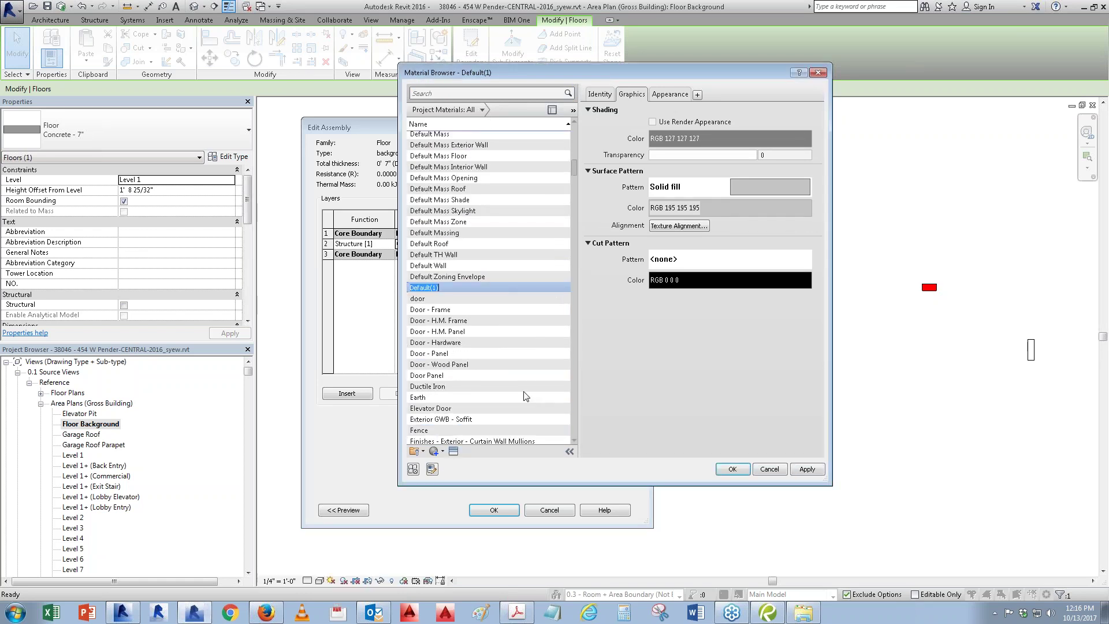
text(Image background Filter)
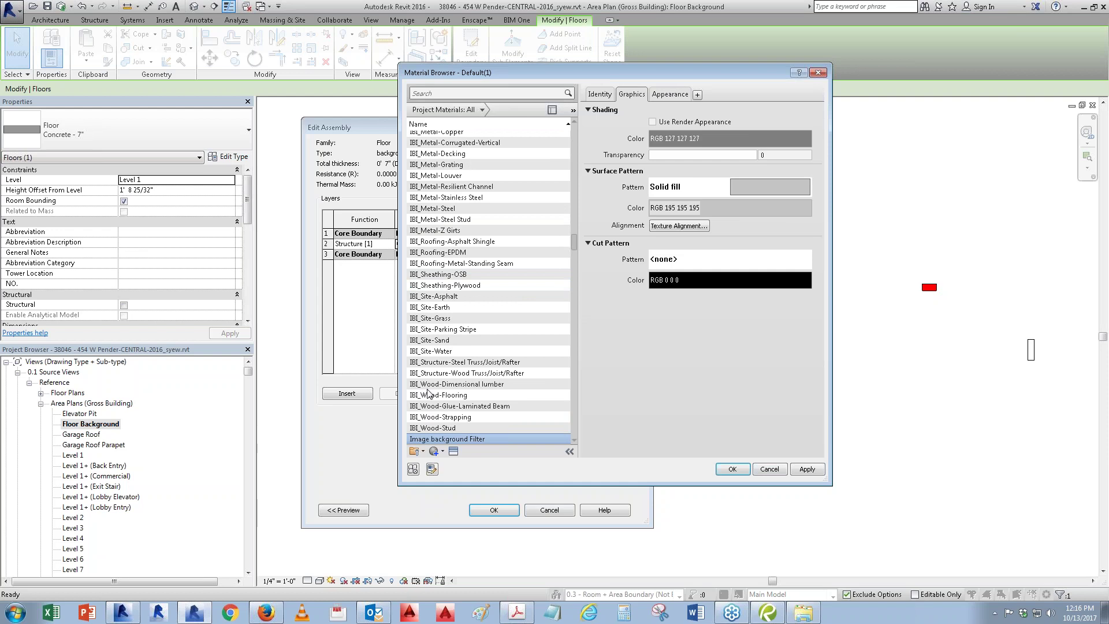
click(666, 95)
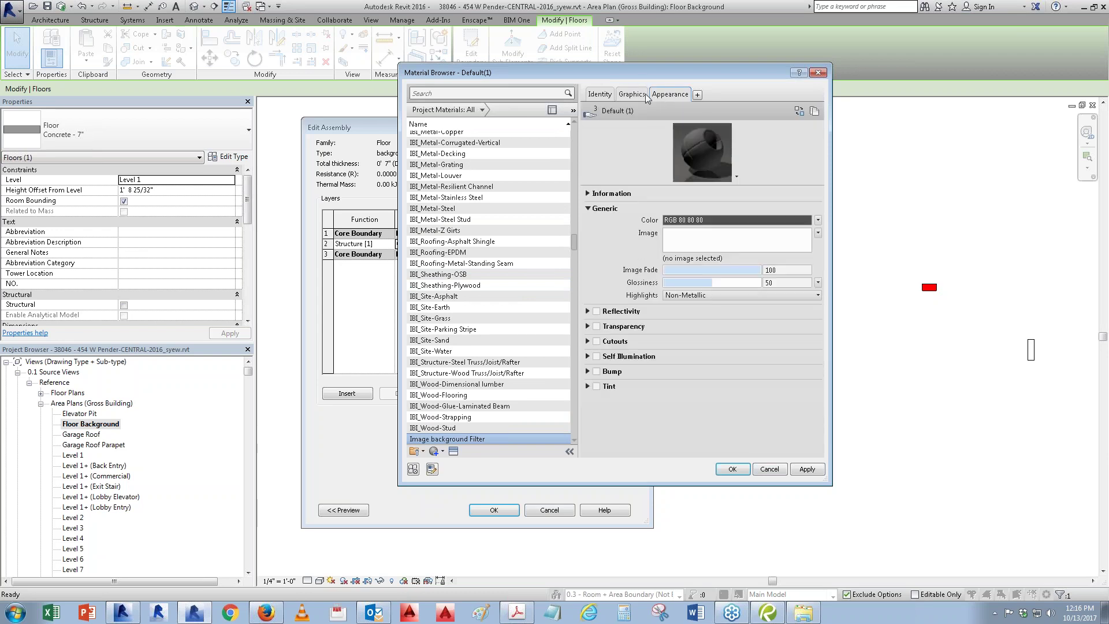
Step: Set the material's Generic colour to white (RGB 255 255 255) and begin choosing an appearance image
click(680, 226)
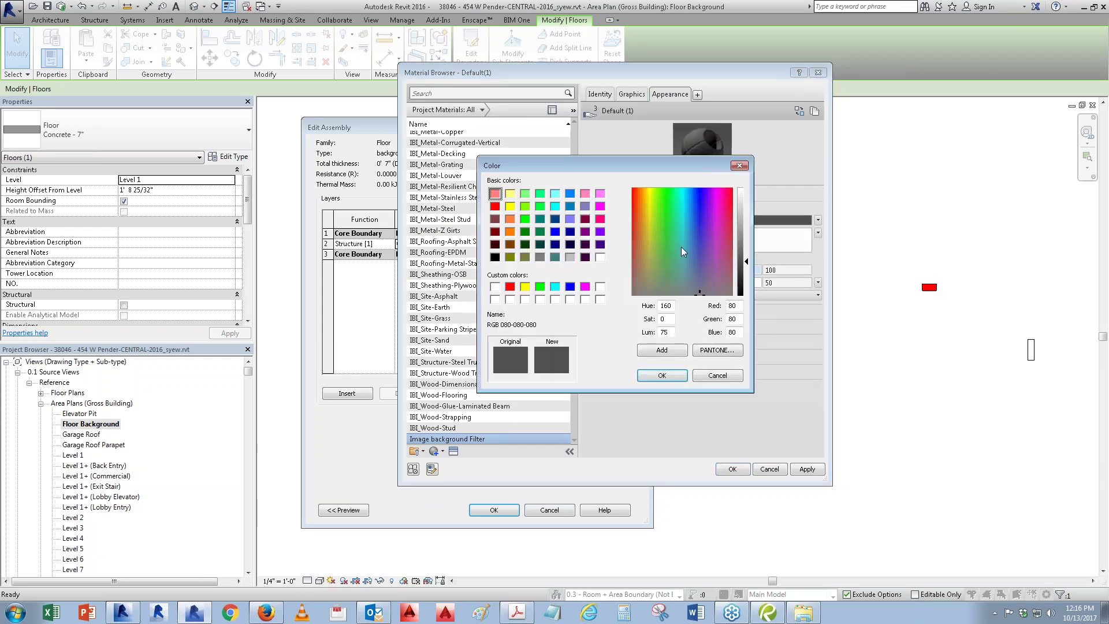
drag(746, 271, 746, 186)
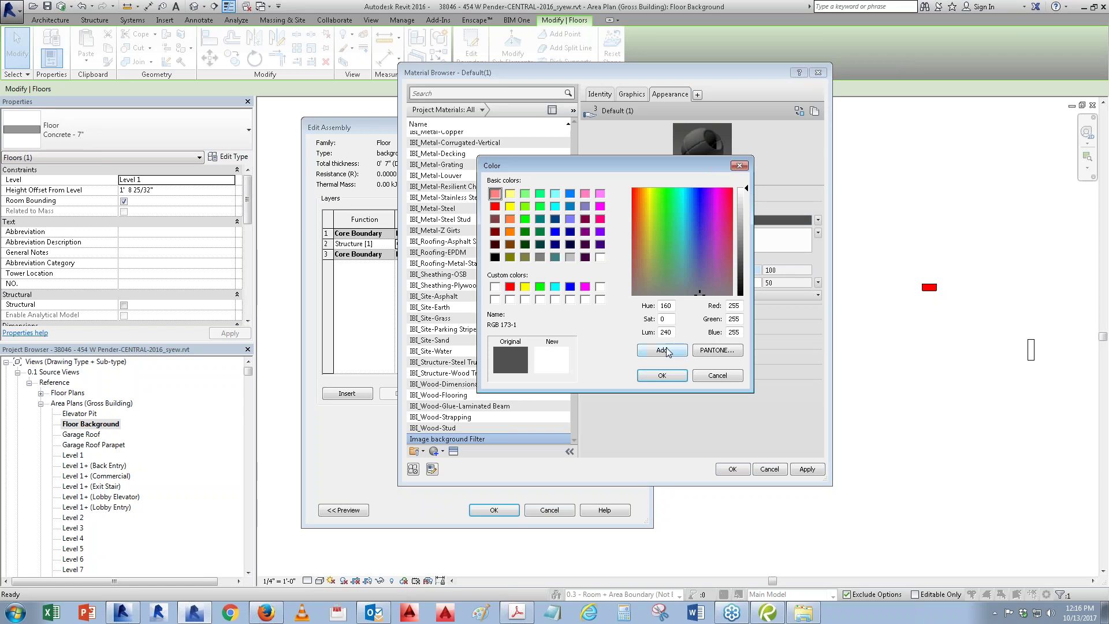
click(663, 377)
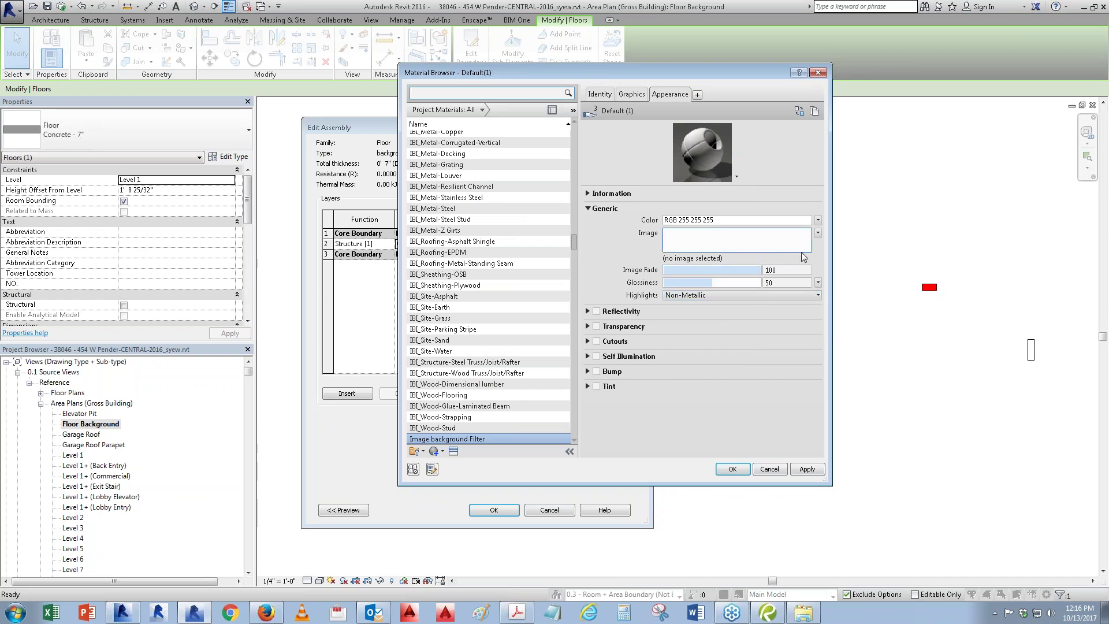
click(818, 233)
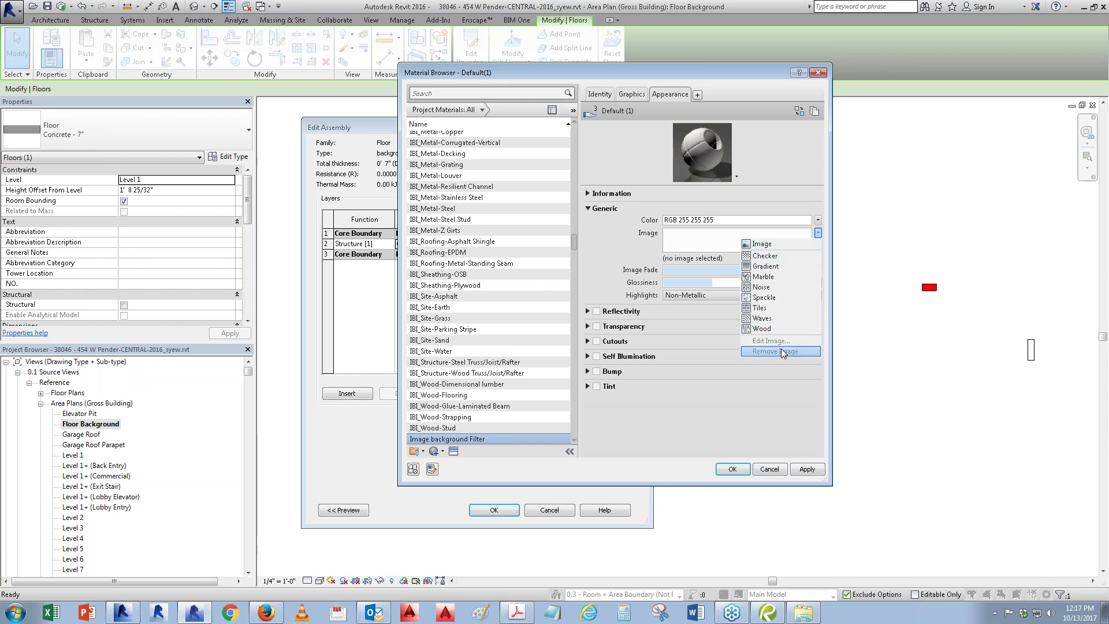
click(697, 247)
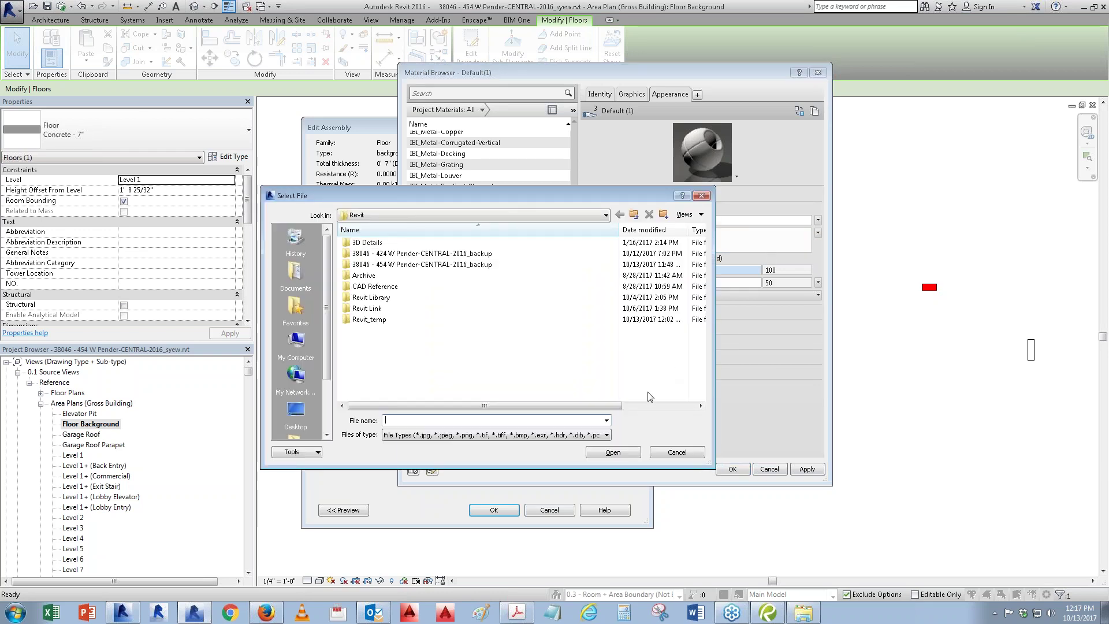
Step: Browse from the Groups (I:) drive through CAD and LnL and Training to samples > Filter background
drag(458, 198, 584, 196)
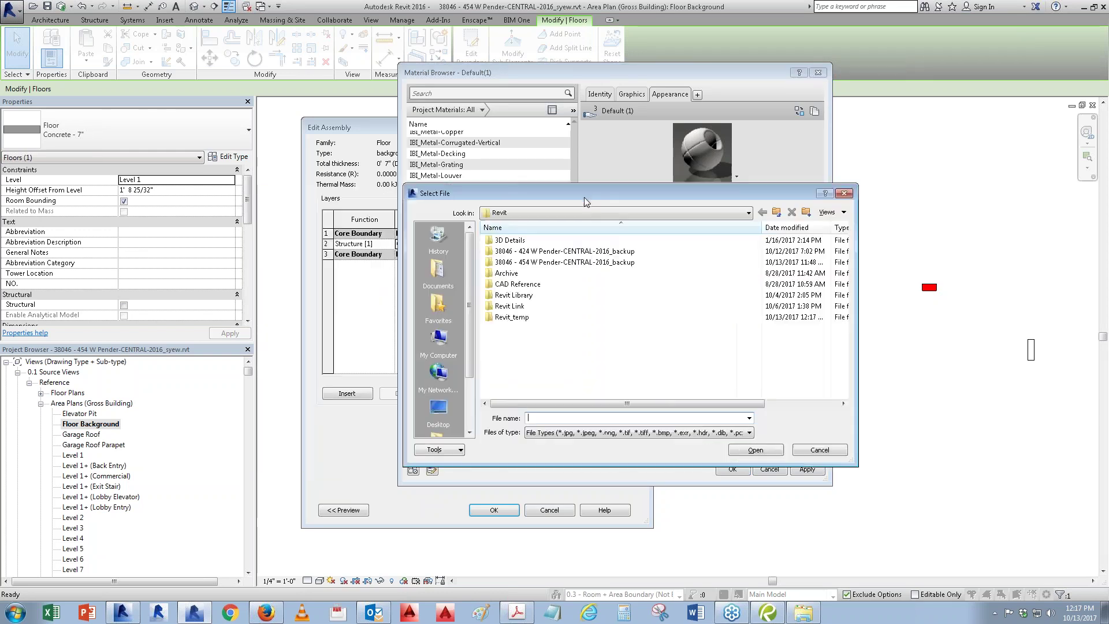
click(538, 209)
scroll(554, 278, up, 4)
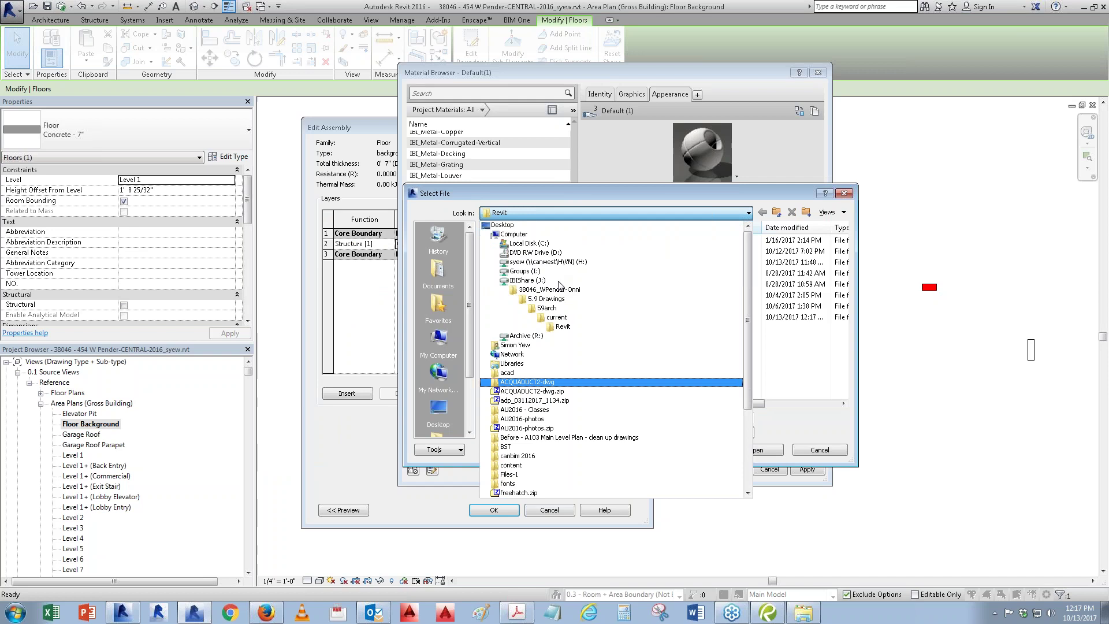
click(531, 273)
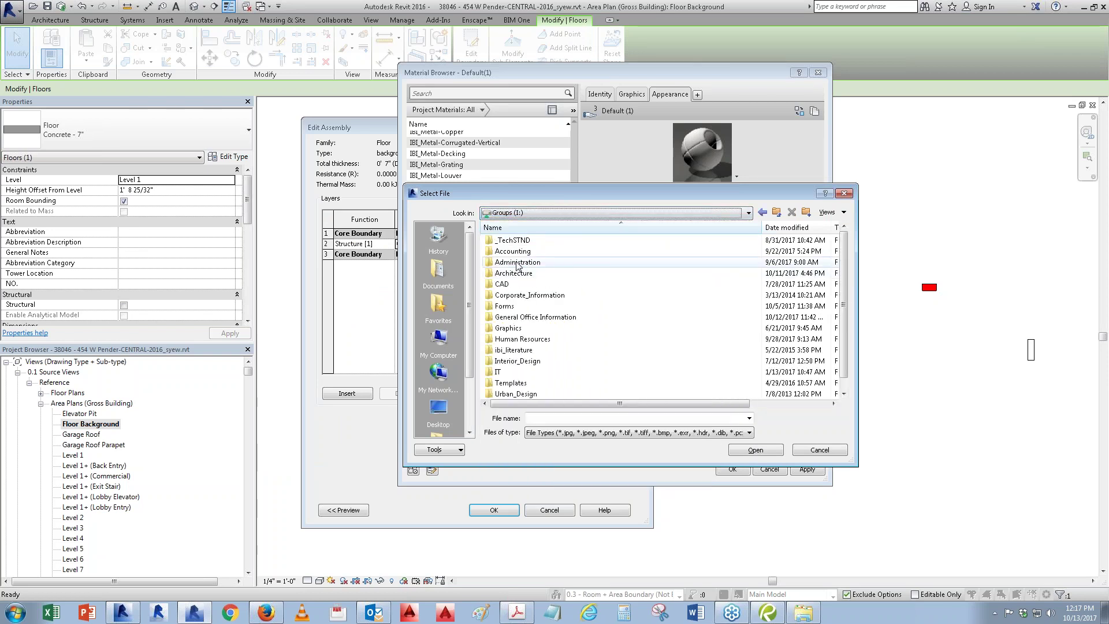
double_click(502, 283)
drag(839, 260, 833, 331)
double_click(508, 295)
drag(844, 239, 843, 349)
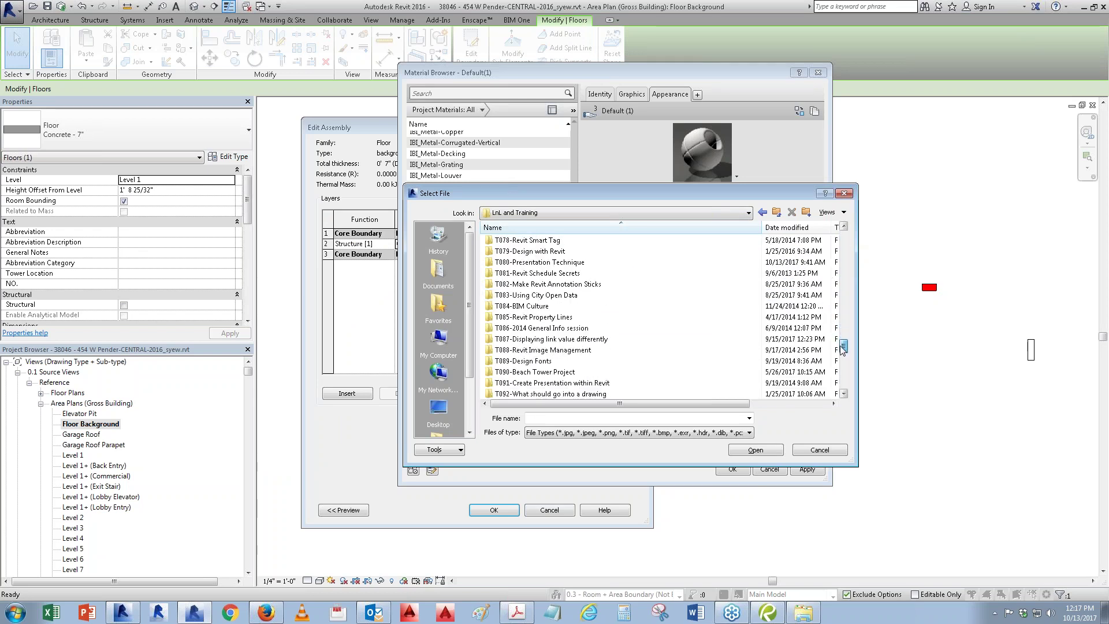
double_click(578, 373)
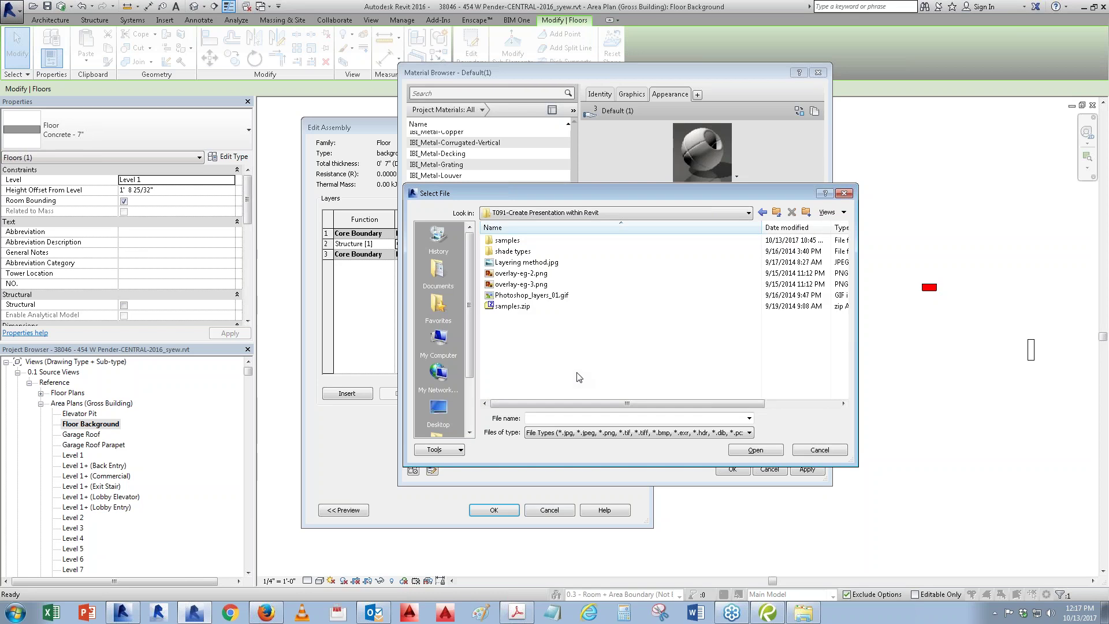
double_click(509, 241)
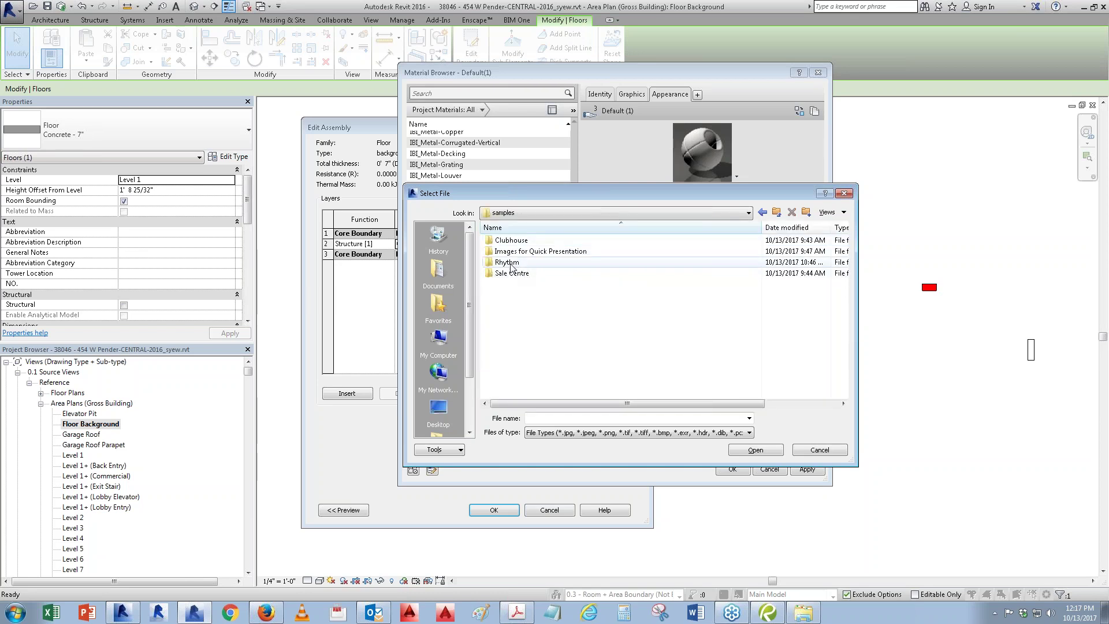
double_click(511, 241)
double_click(533, 253)
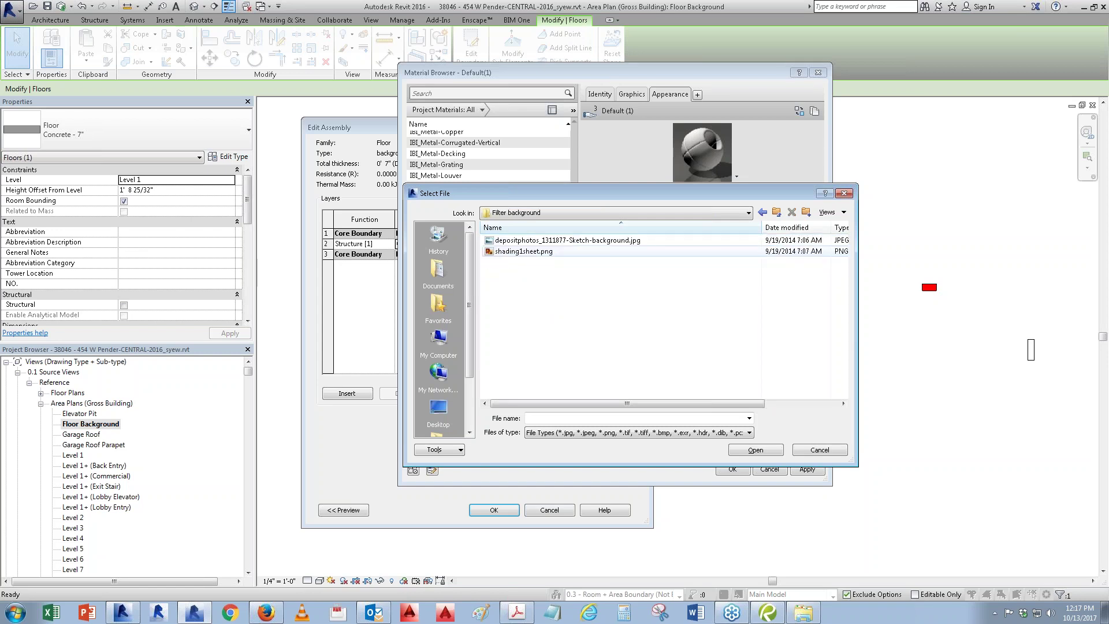
Step: Show thumbnails and load depositphotos_1311877-Sketch-background.jpg as the material's image
click(832, 212)
click(856, 254)
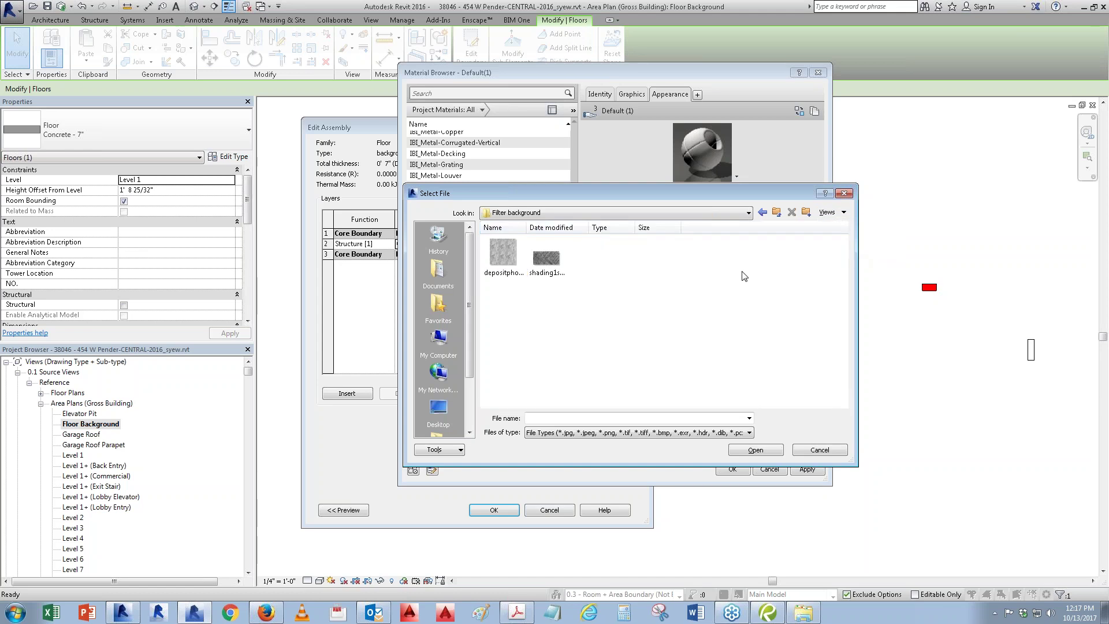
click(506, 258)
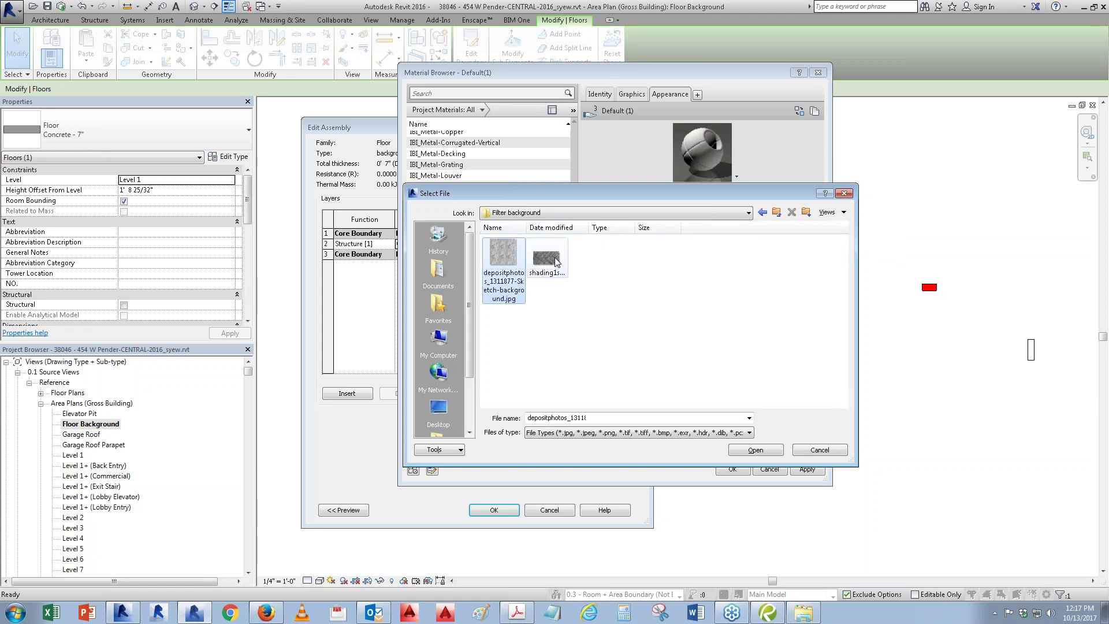
click(546, 262)
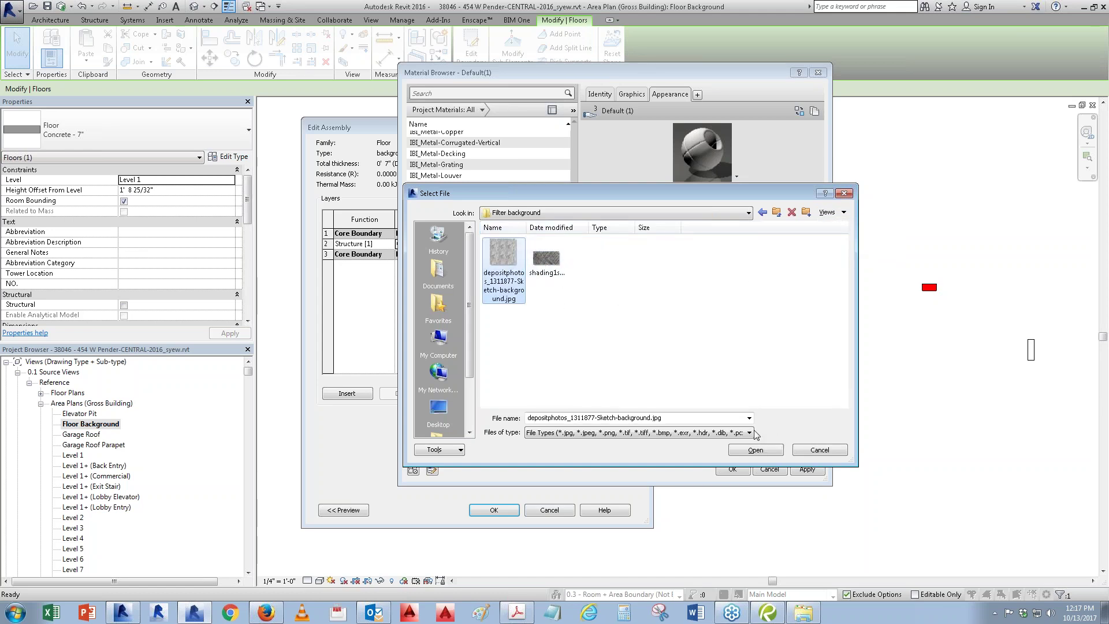
click(757, 451)
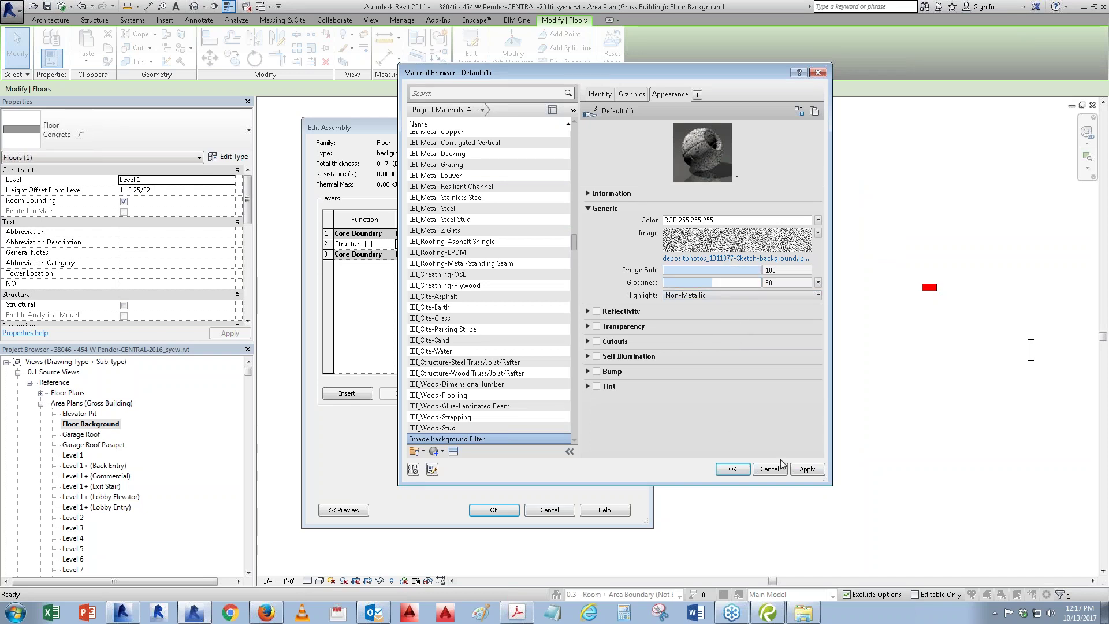
Step: Set the material preview to a flat plane and assign Image background Filter to the structure layer
click(732, 469)
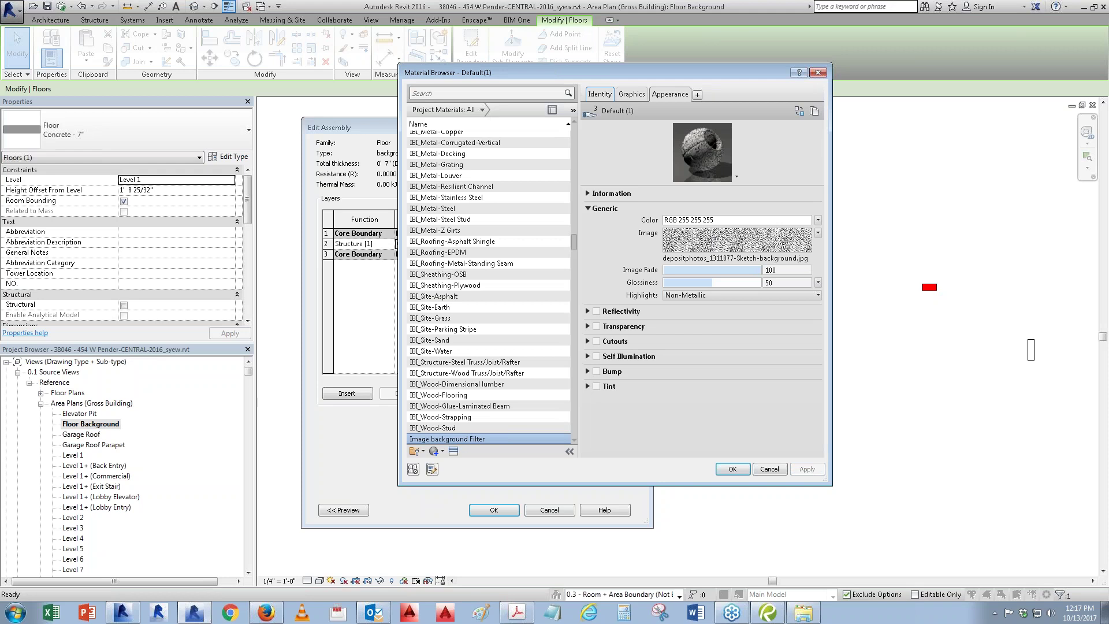
click(736, 178)
mouse_move(679, 188)
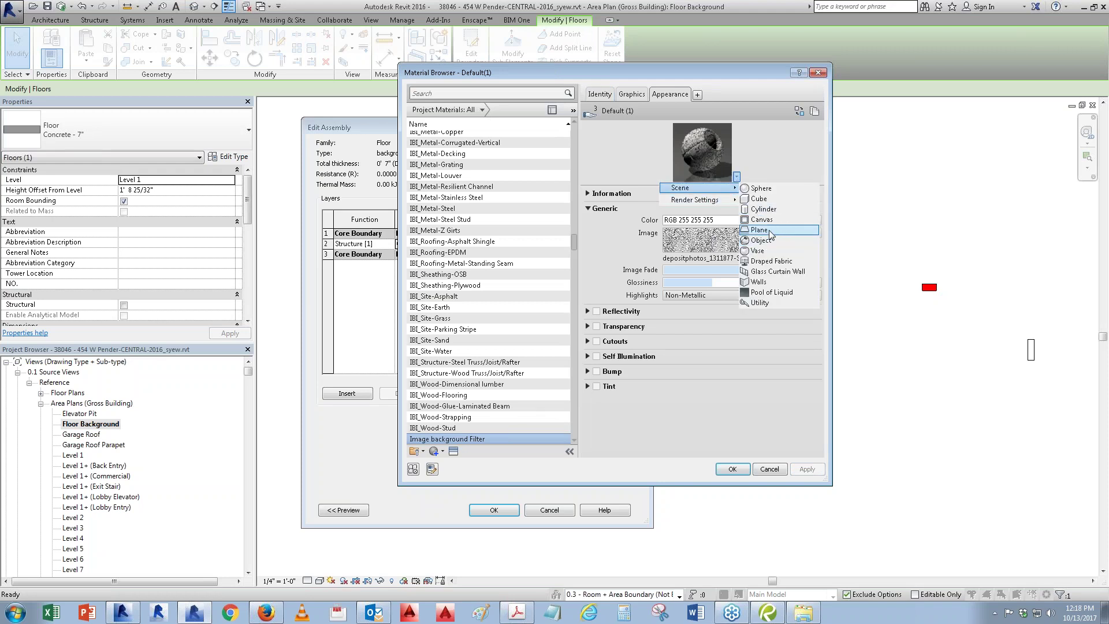
click(768, 219)
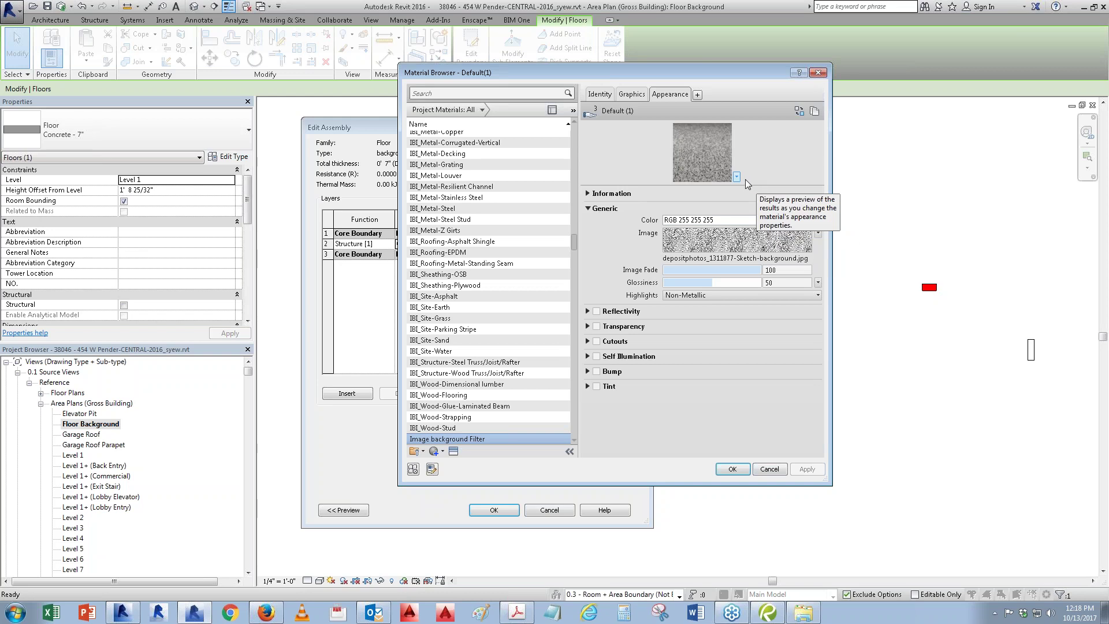
click(730, 468)
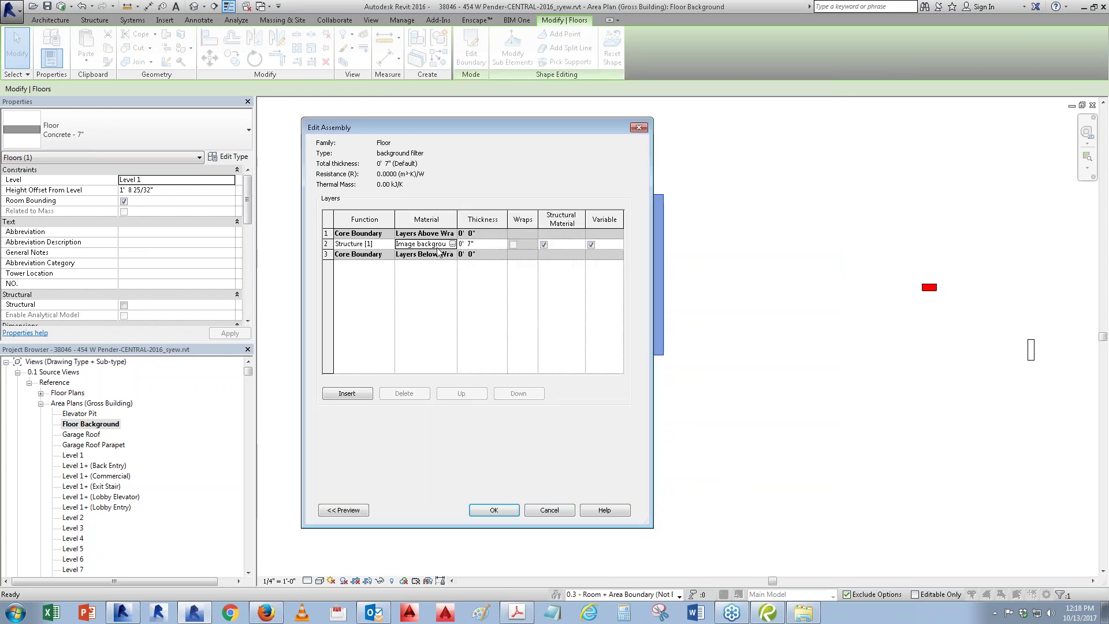
Step: Close the floor type dialogs and set the plan's visual style to Realistic
click(494, 510)
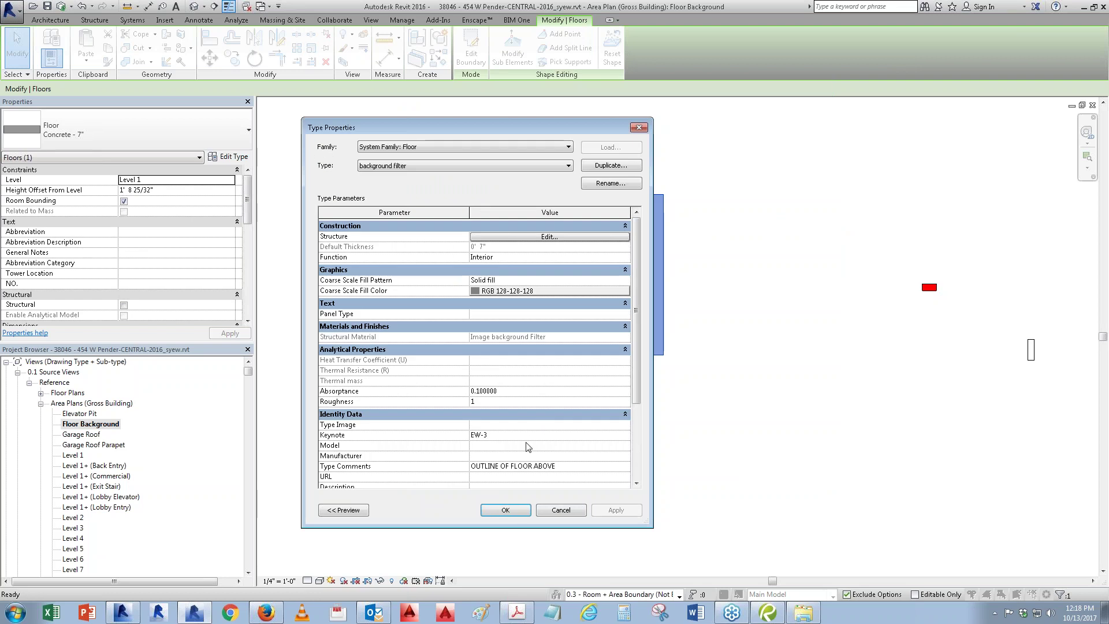
click(511, 510)
click(629, 445)
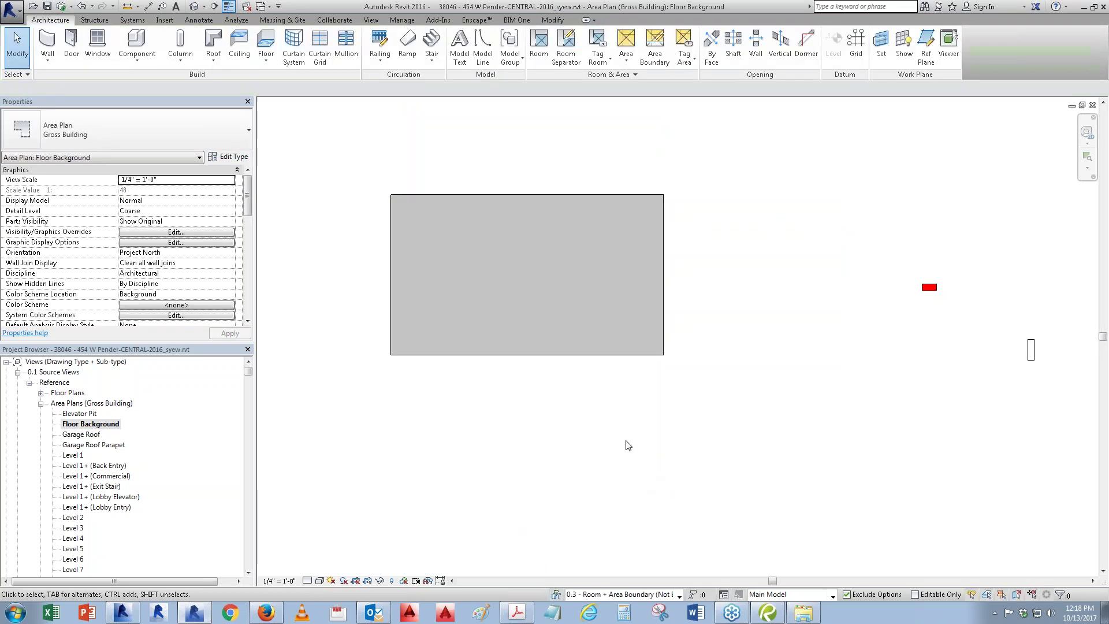
click(319, 580)
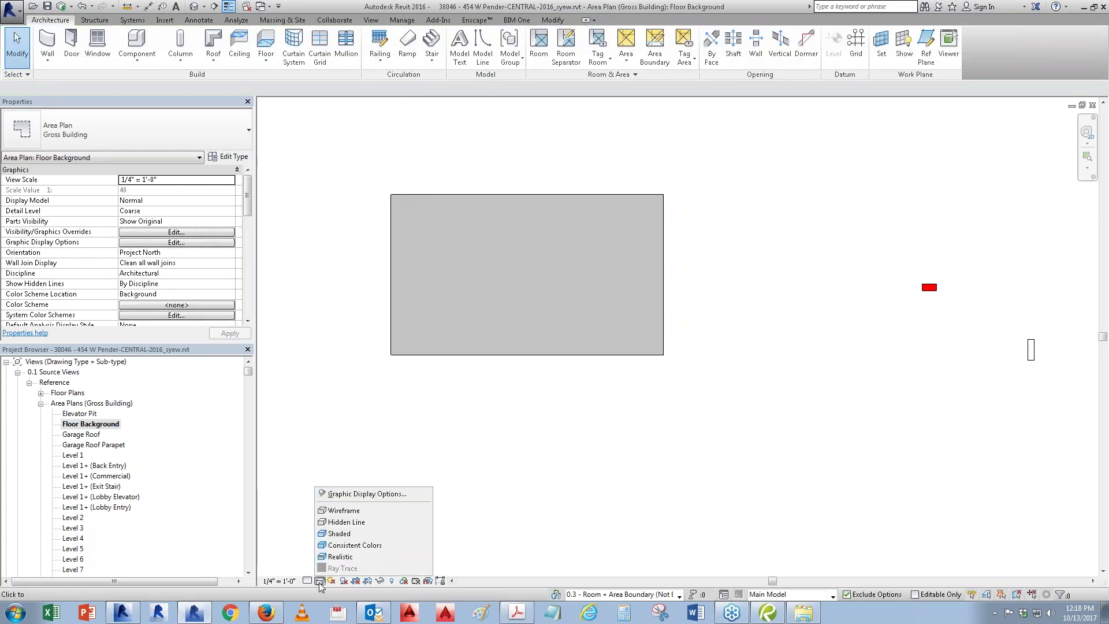
click(335, 557)
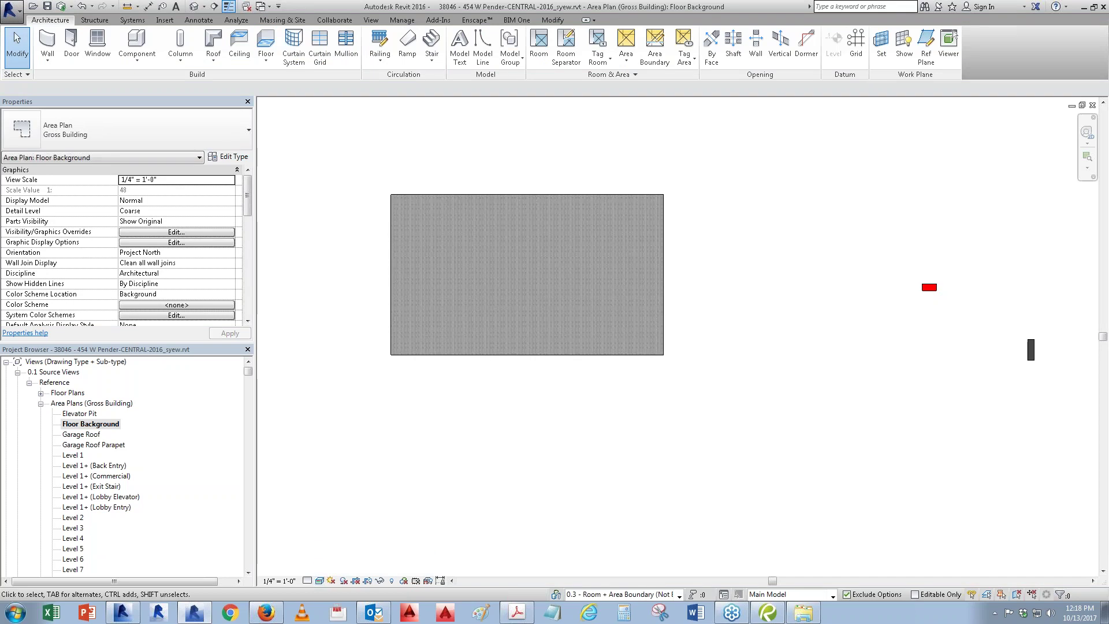
Step: Zoom in to inspect the sketch texture, then reopen the background floor's type properties
scroll(509, 289, up, 2)
scroll(510, 289, up, 2)
scroll(510, 289, up, 2)
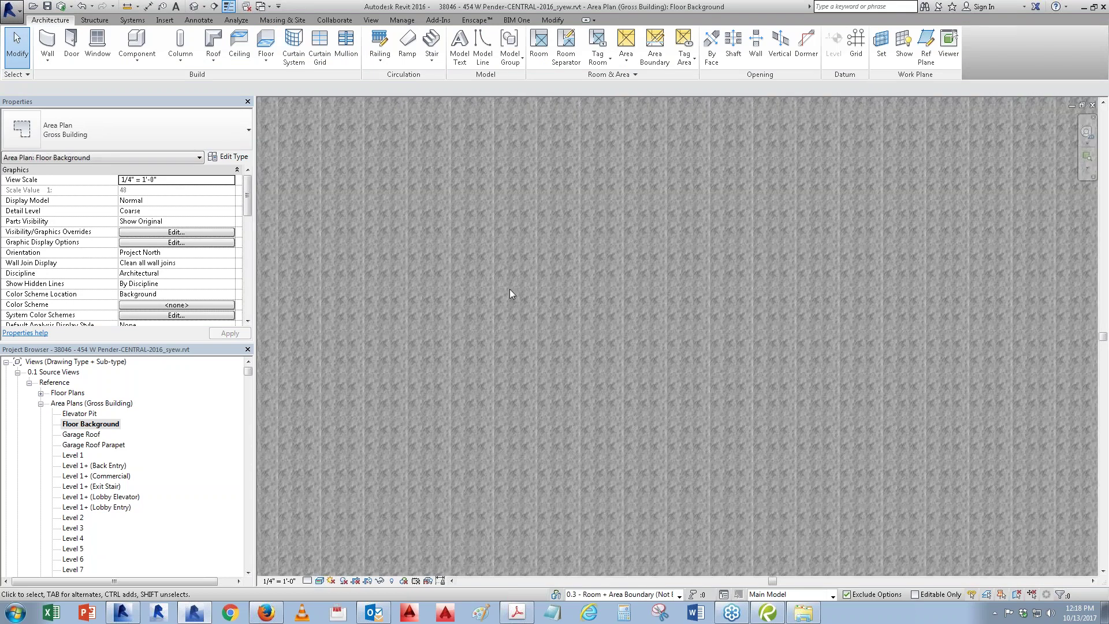
scroll(510, 288, up, 1)
scroll(639, 335, down, 2)
scroll(640, 335, down, 2)
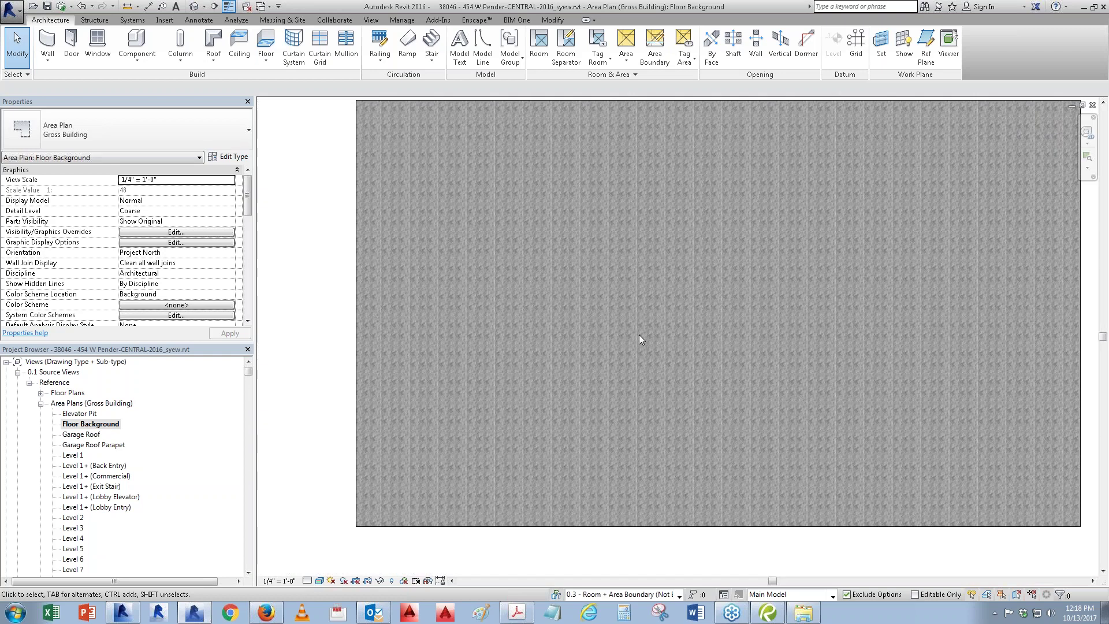
click(551, 527)
click(228, 158)
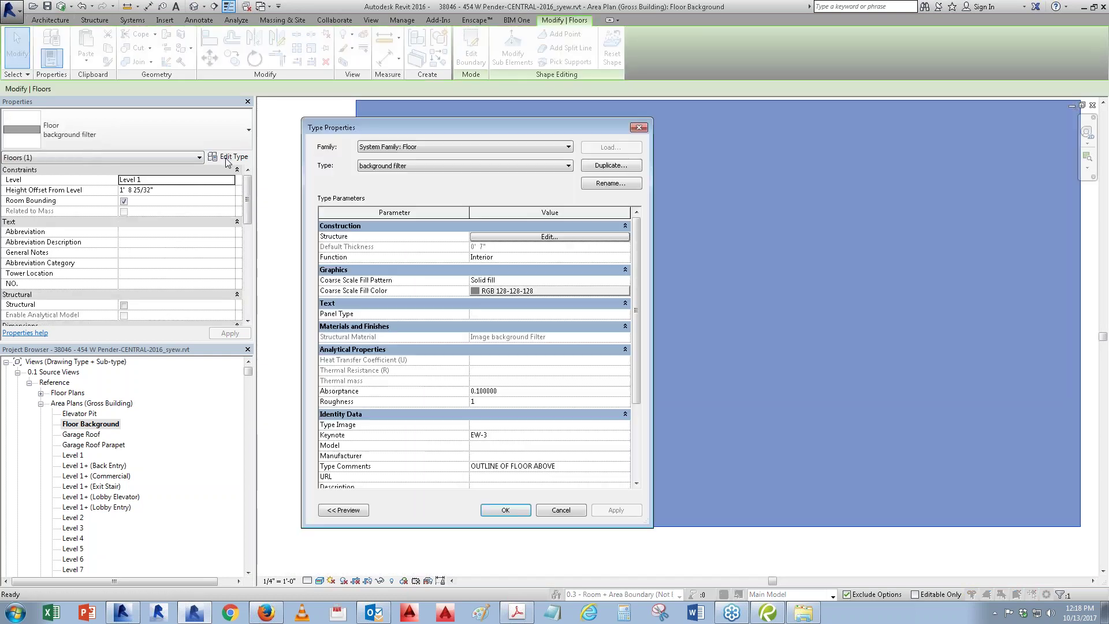
Step: Change the Image background Filter material's shading colour to white
click(517, 237)
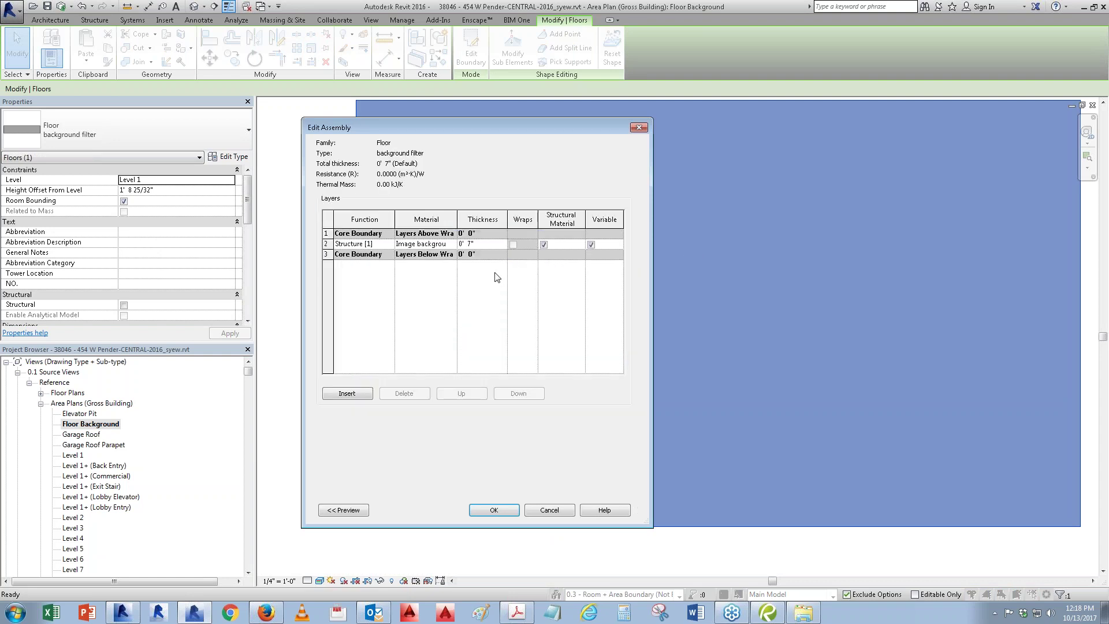
click(453, 247)
click(453, 243)
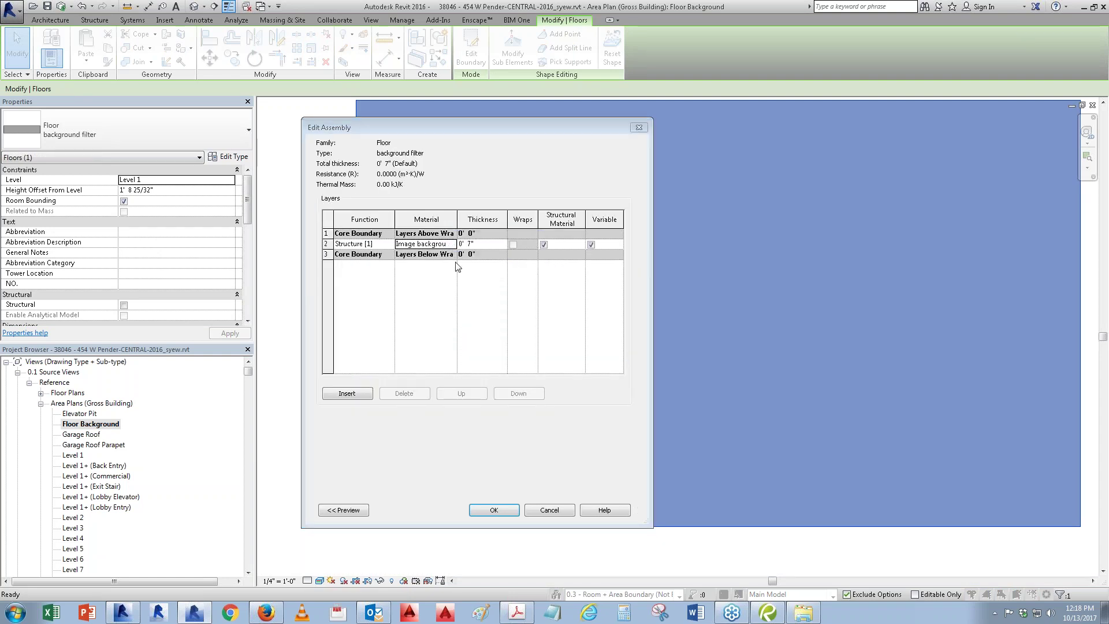
click(704, 138)
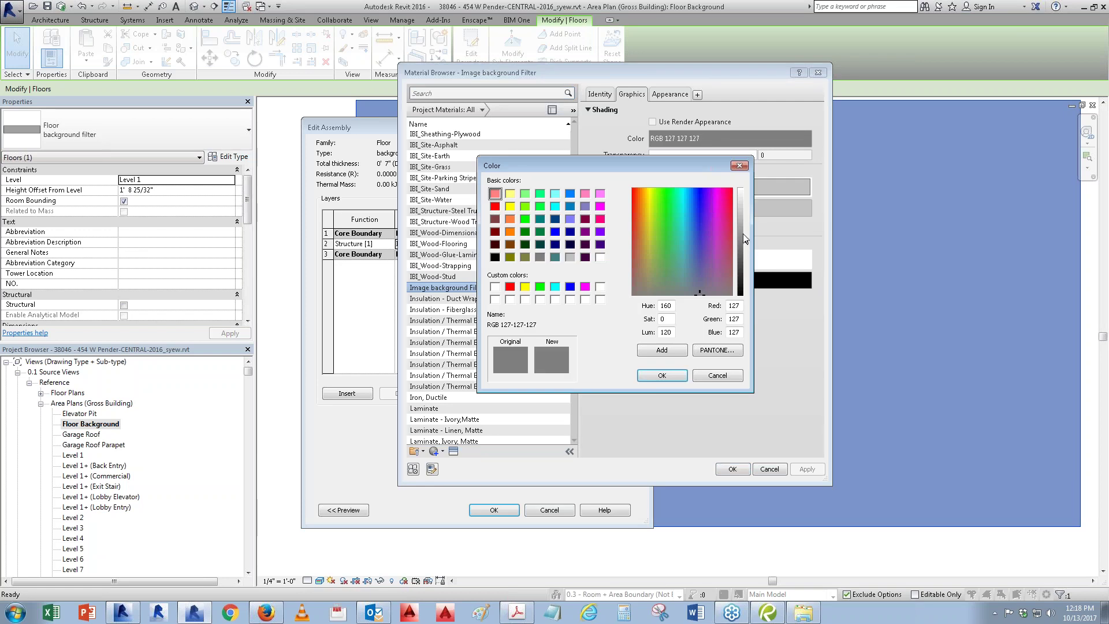
drag(748, 242, 747, 188)
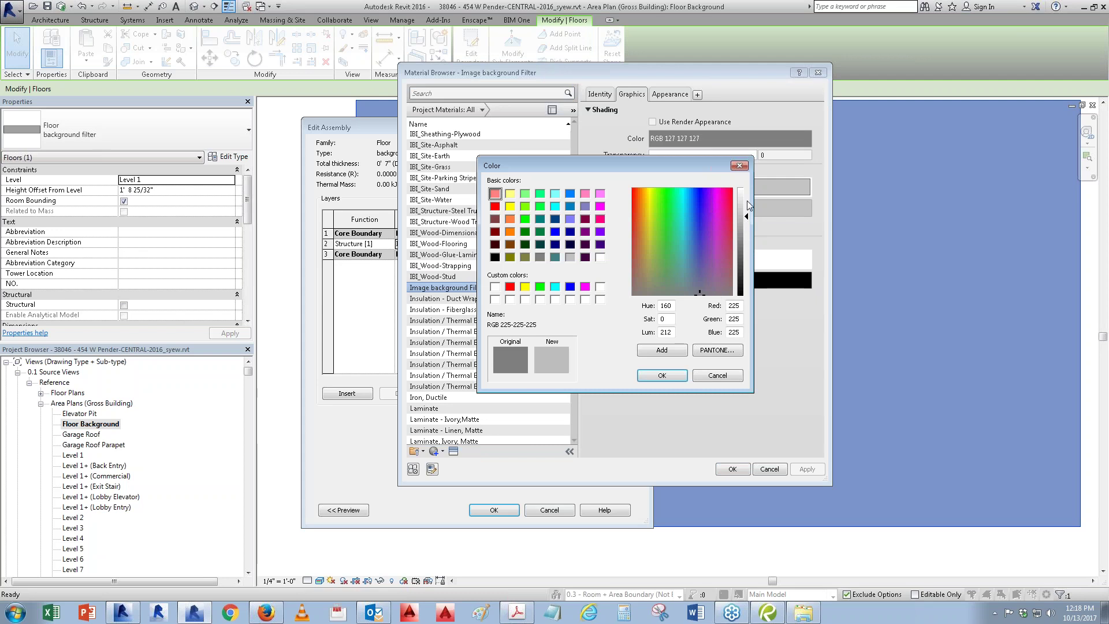
click(662, 376)
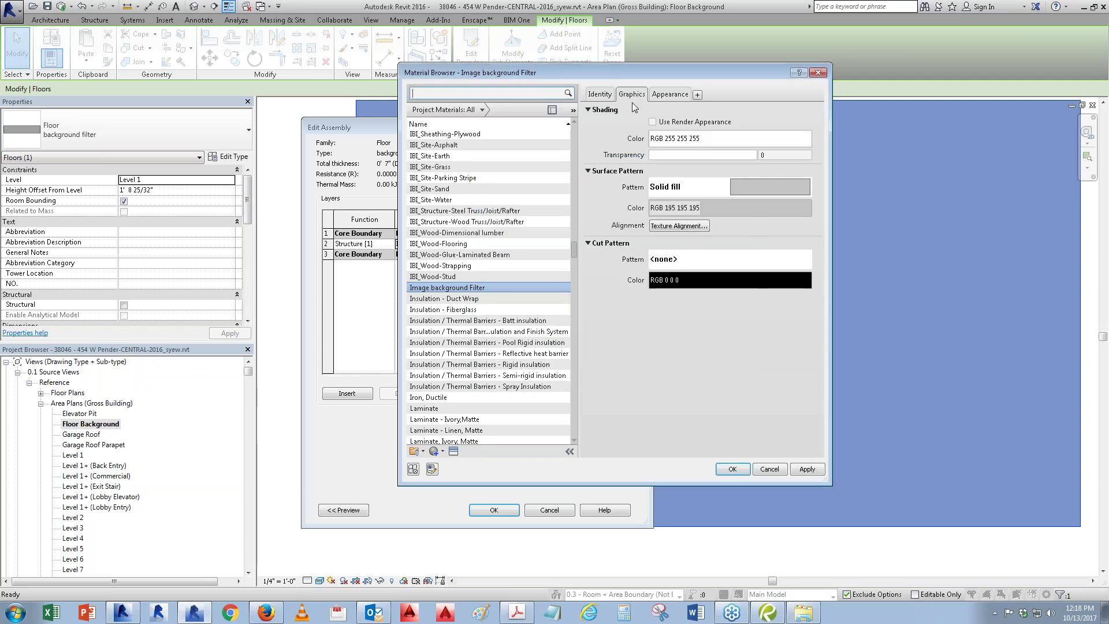
Step: In the sketch image's texture settings, enter 5'-0" for both width and height
click(665, 96)
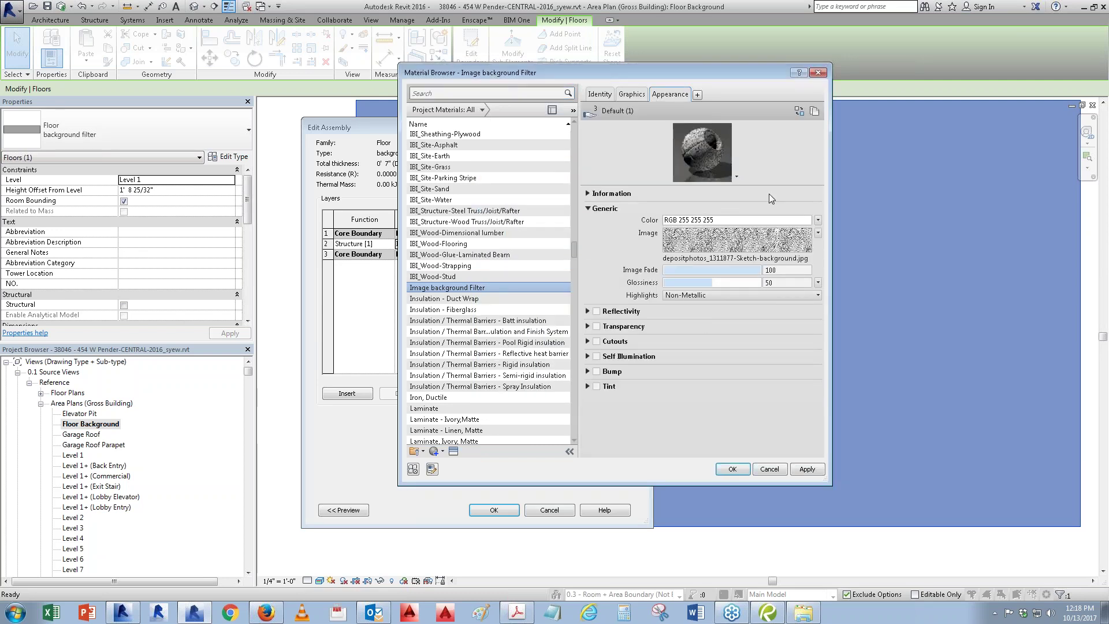
click(819, 234)
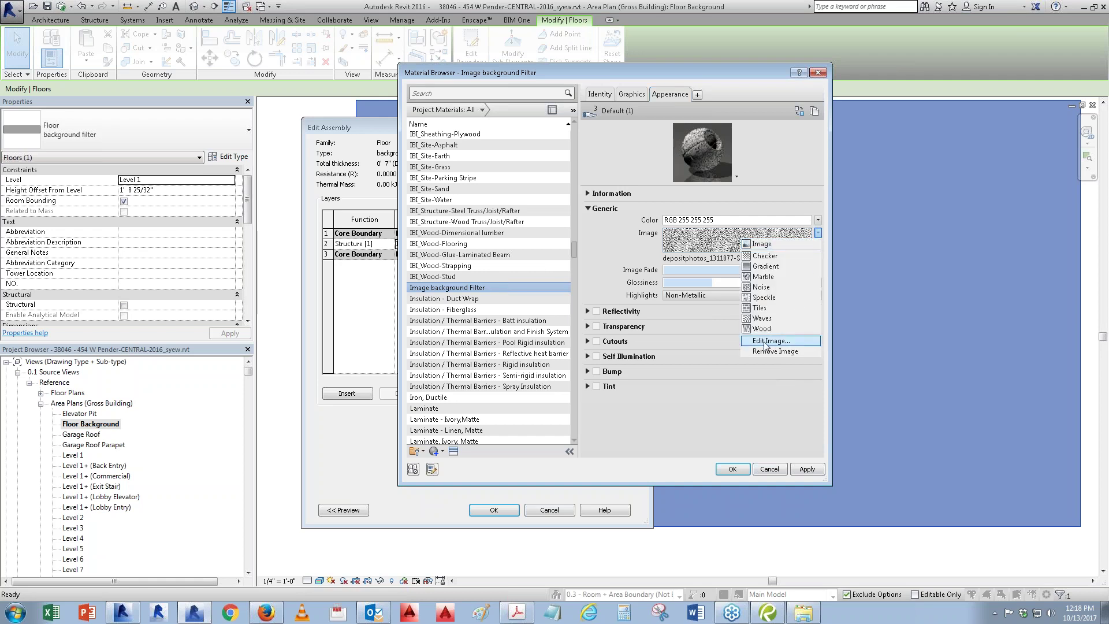
click(768, 347)
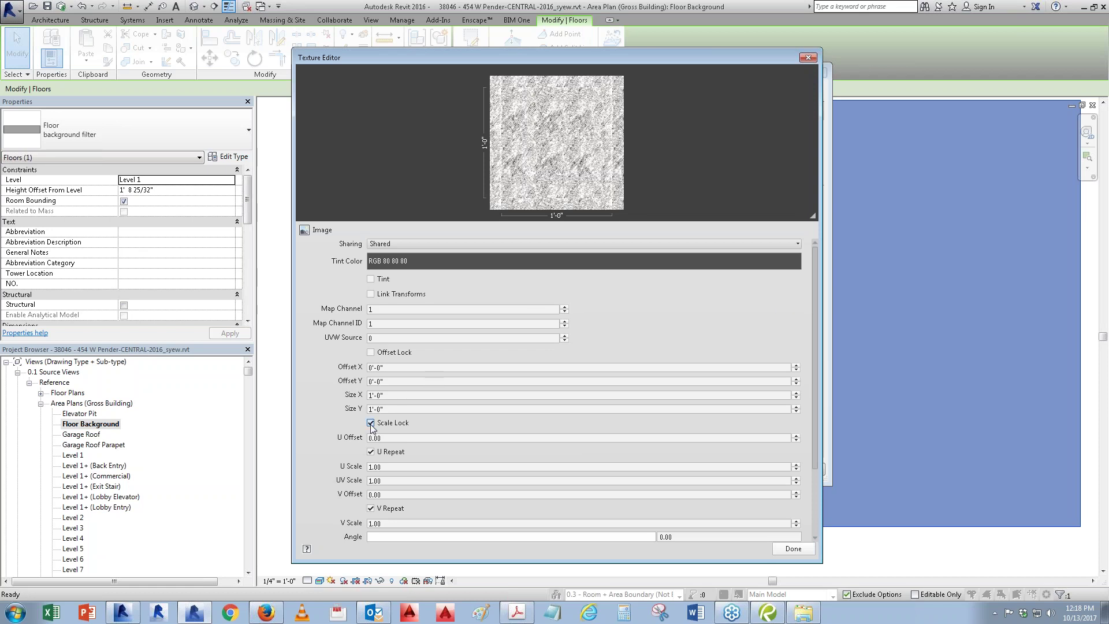
click(388, 397)
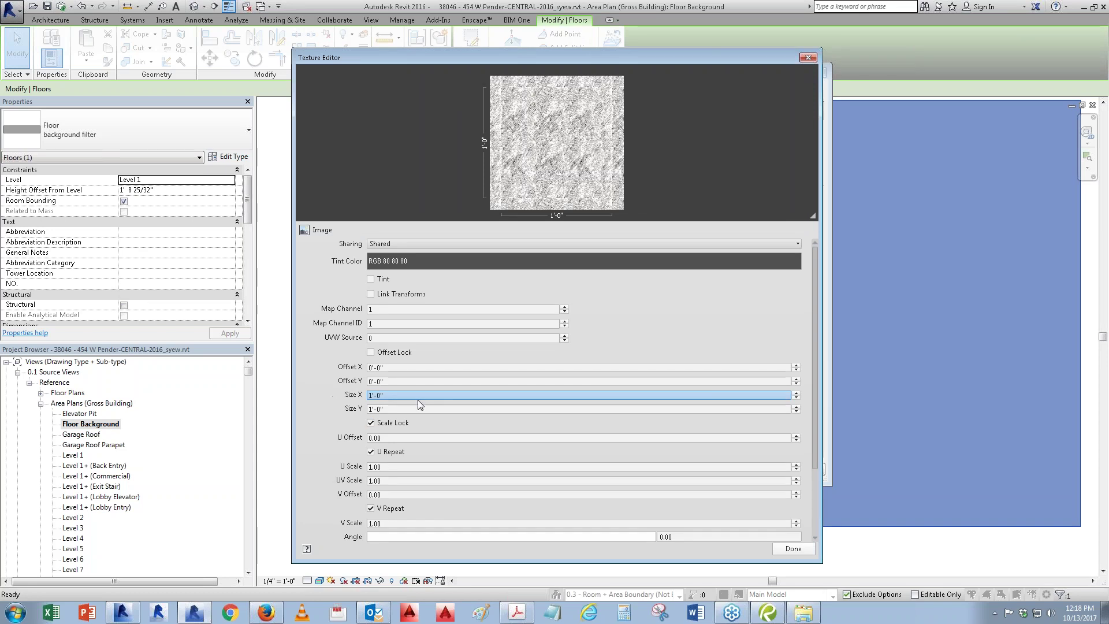
text(5")
click(399, 409)
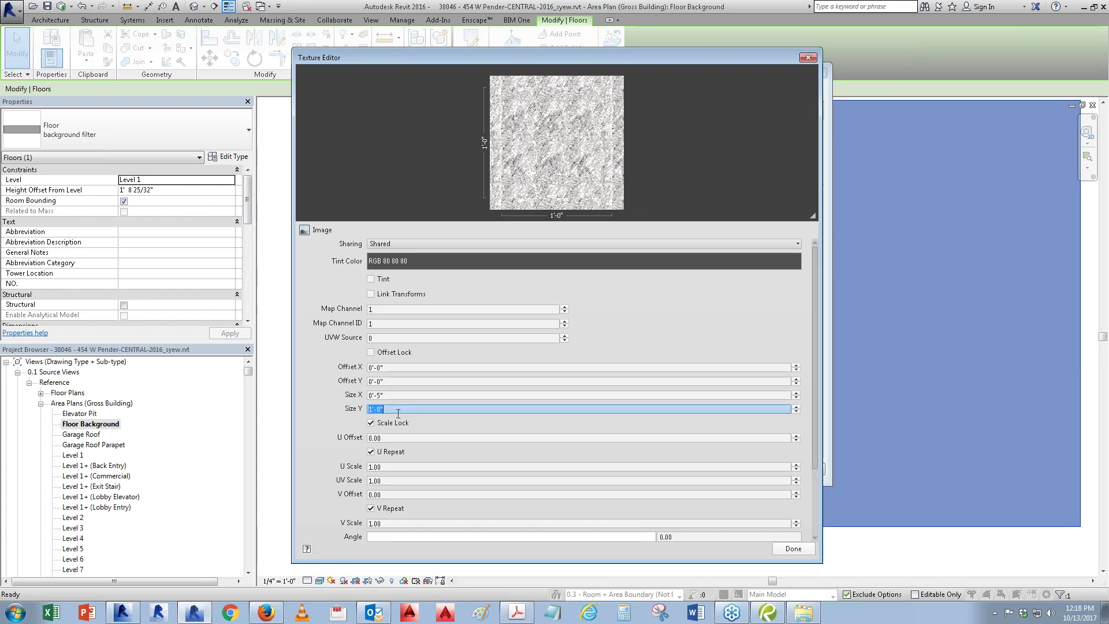
text(5")
click(392, 395)
text(5')
click(390, 410)
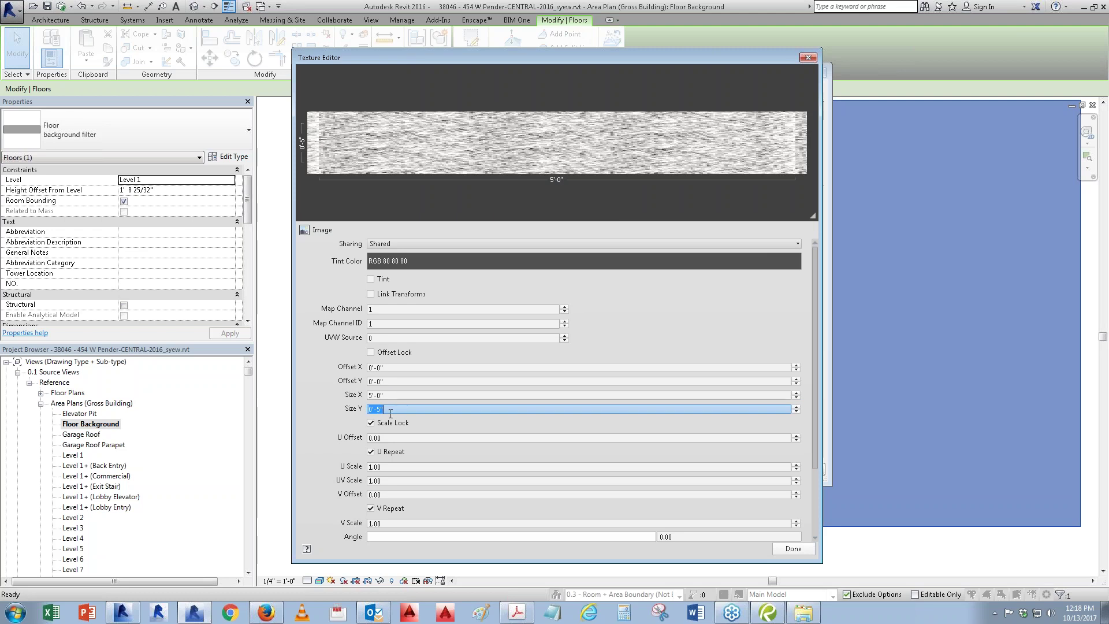
text(5')
key(Return)
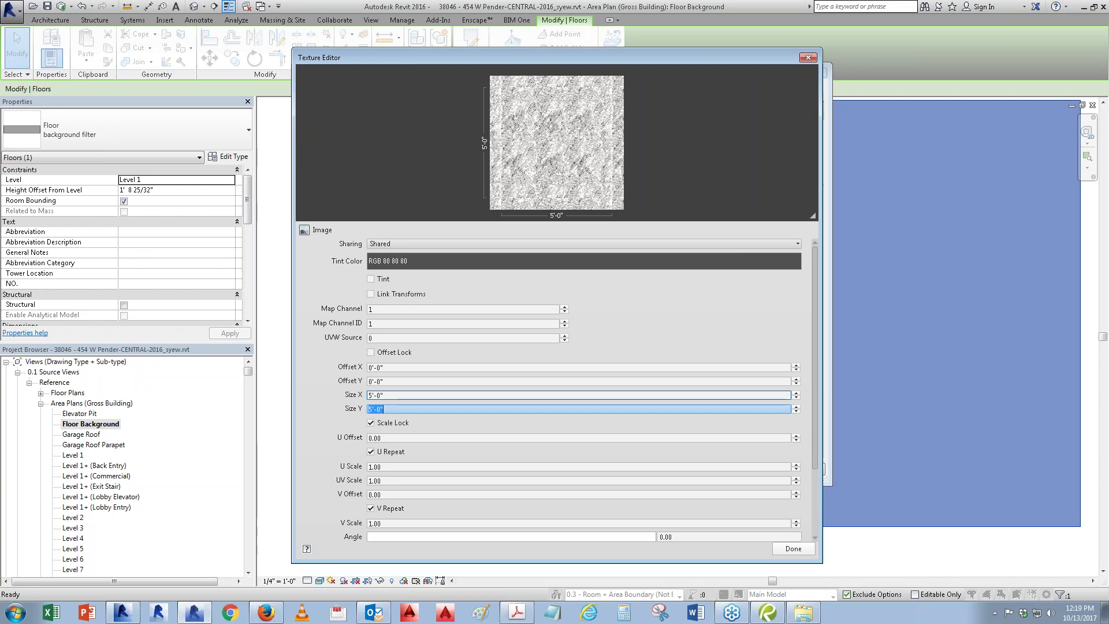
Step: Resize the sketch texture to 15'-0" by 15'-0"
click(375, 395)
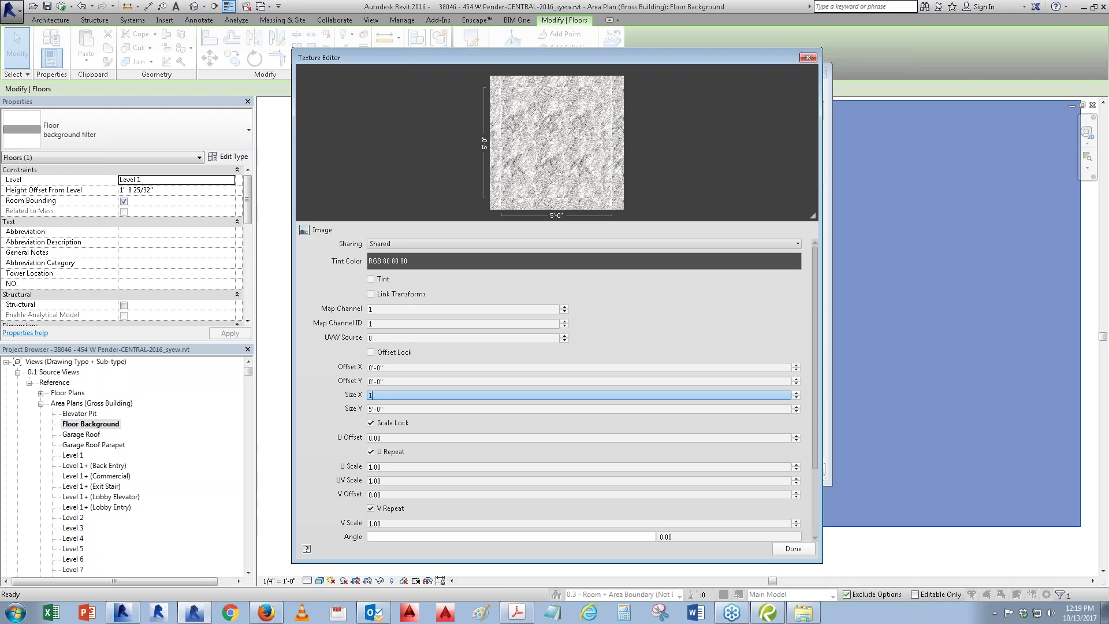
text(15')
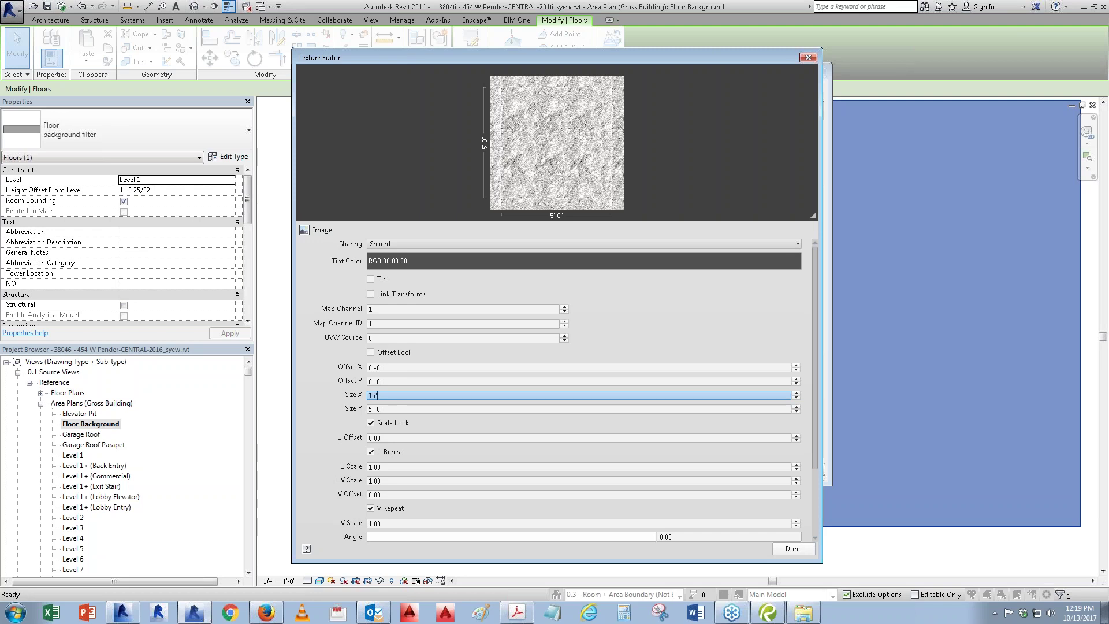
key(Tab)
text(20)
key(Return)
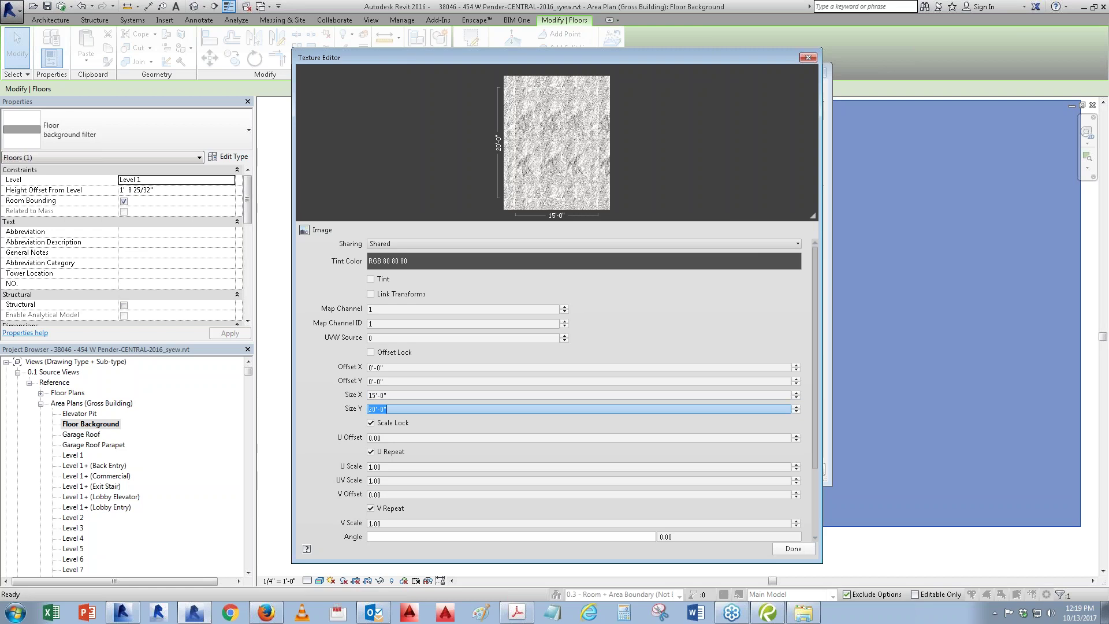
text(15)
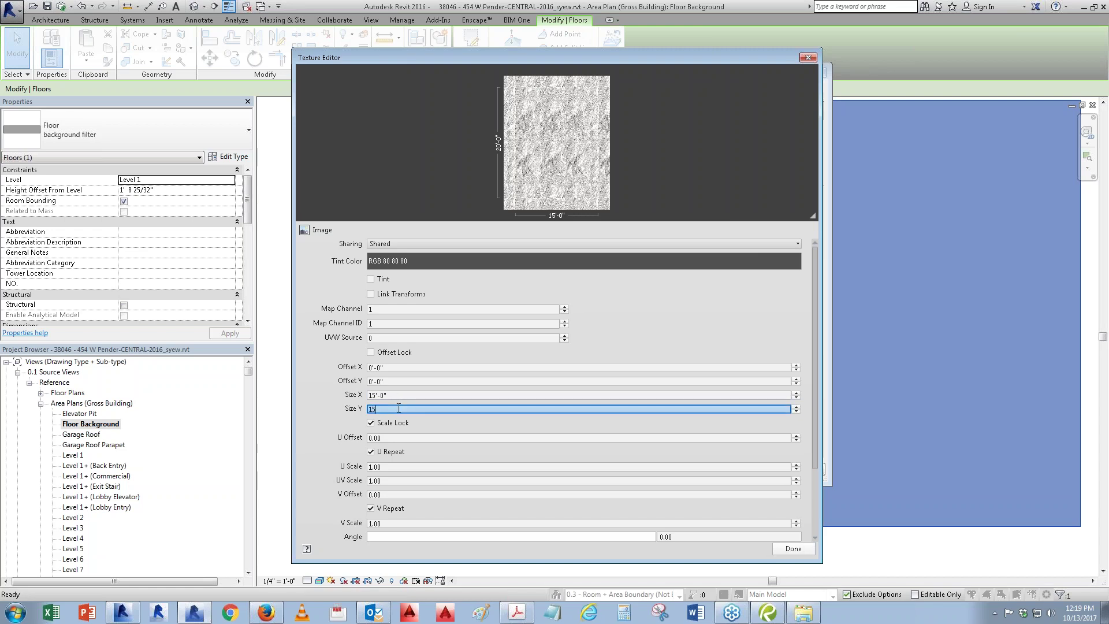
key(Return)
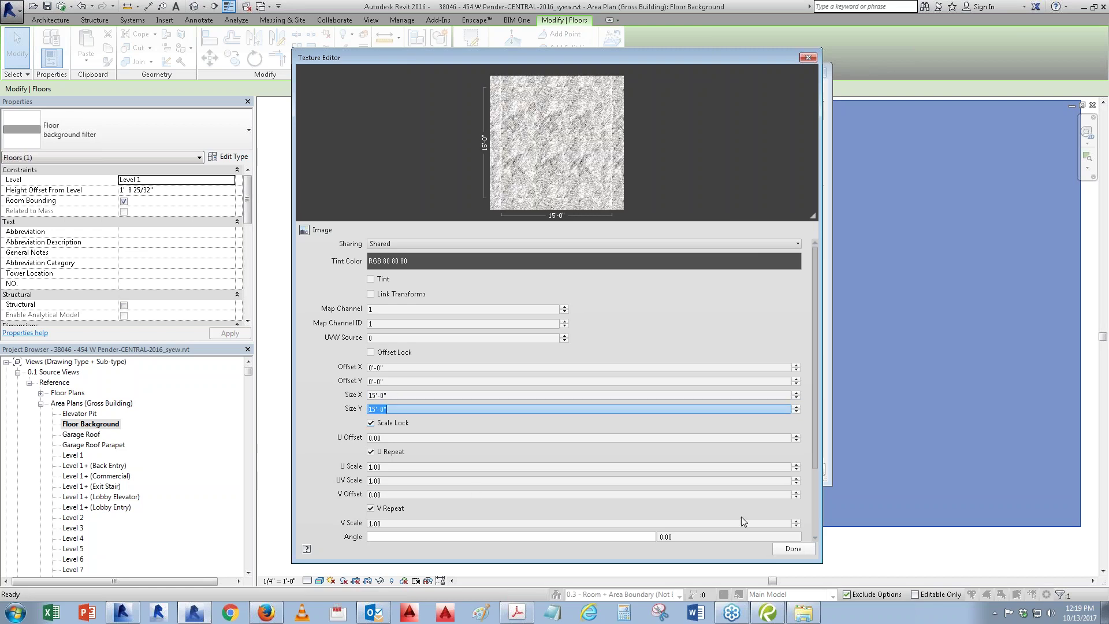
Step: Apply the texture and material changes, close the floor type dialogs, and deselect the floor
click(792, 548)
click(803, 470)
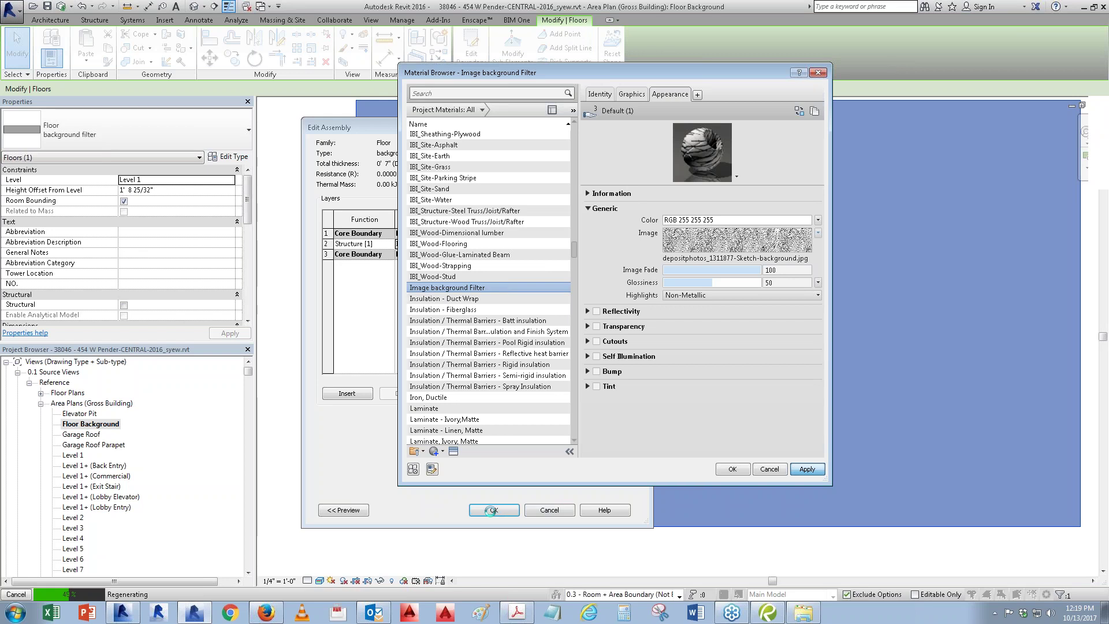
key(Return)
key(Escape)
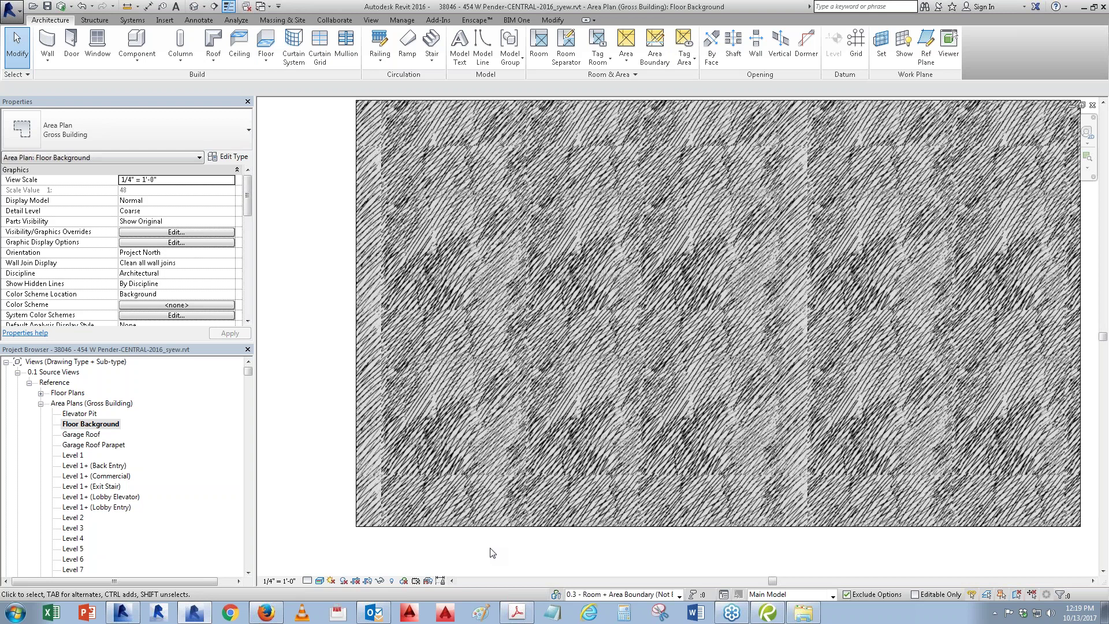
key(v)
key(v)
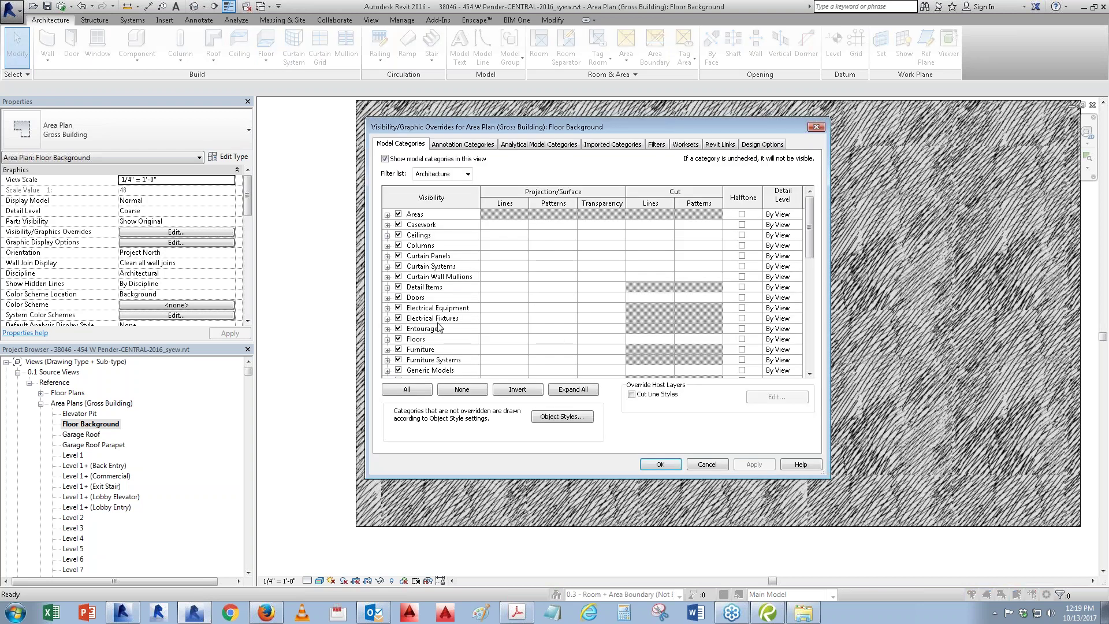
Step: Give the Floors category an 88% surface transparency override in this plan
click(440, 345)
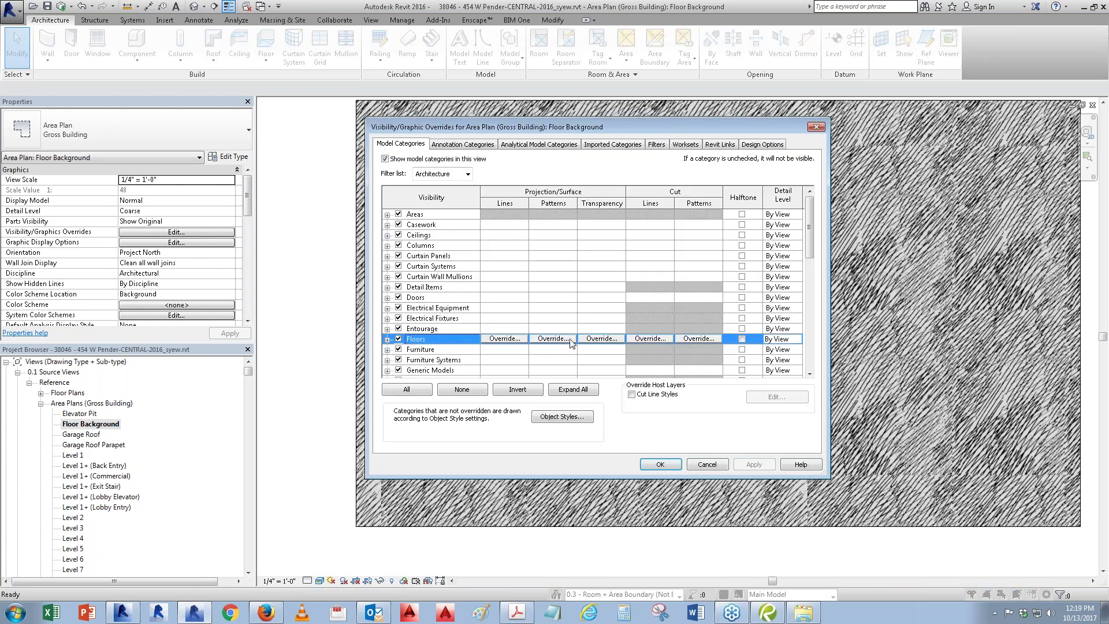
click(606, 341)
drag(626, 296, 679, 296)
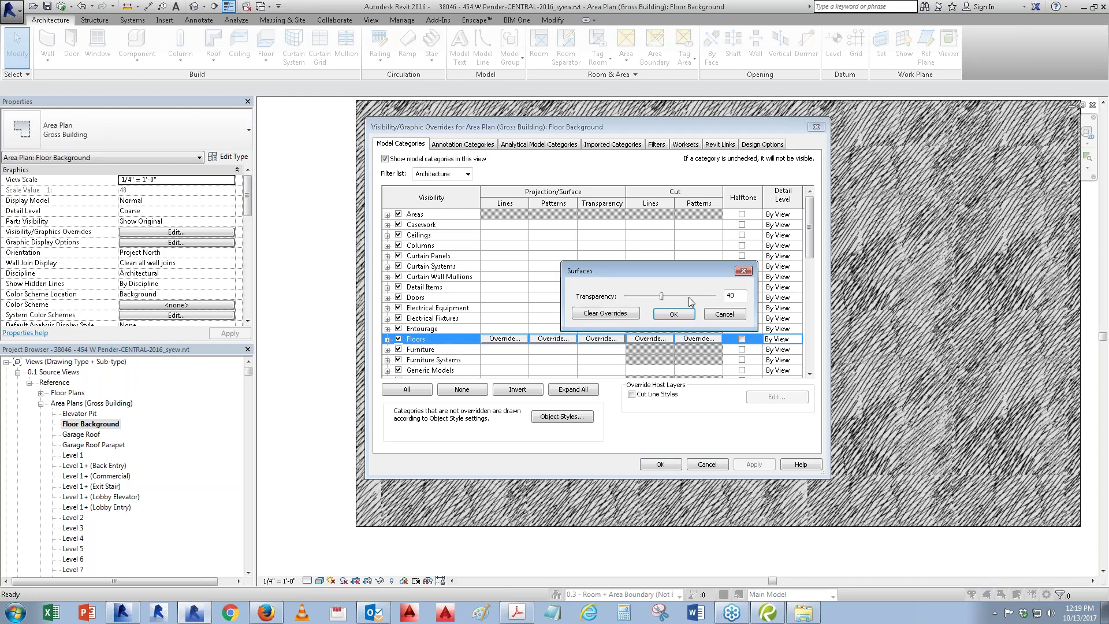
click(684, 313)
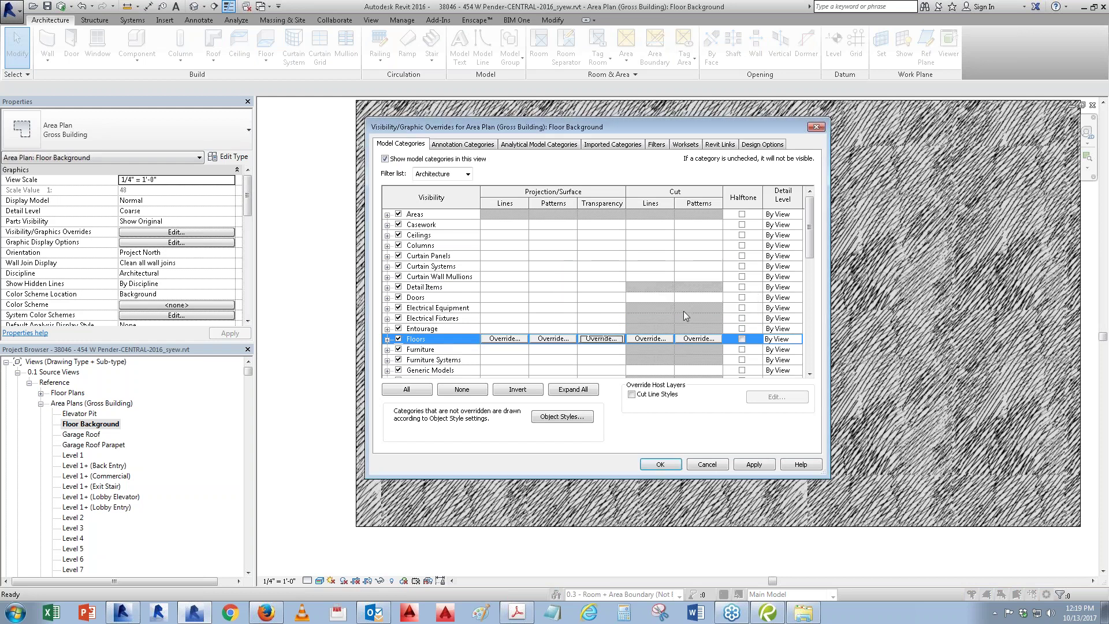
click(750, 465)
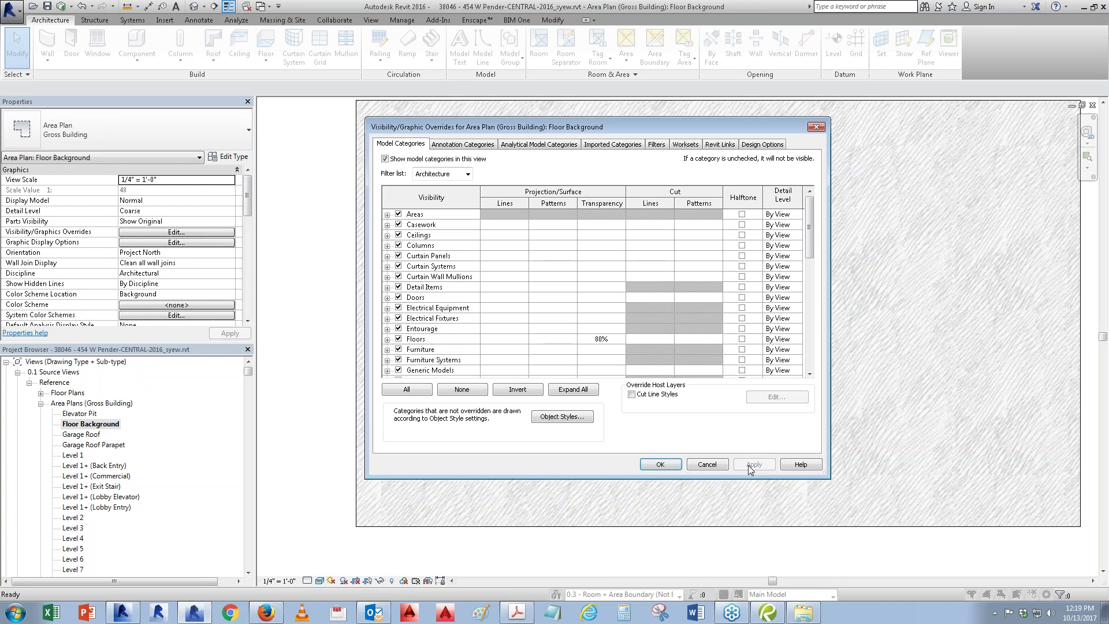
click(660, 464)
scroll(514, 452, down, 1)
scroll(515, 445, down, 3)
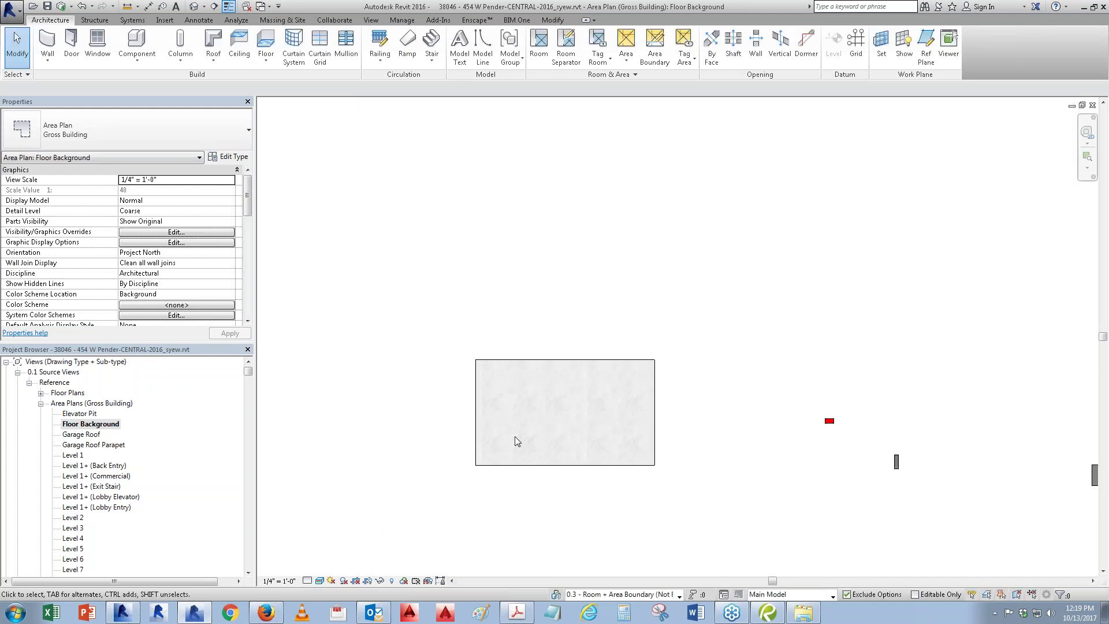
Step: Show the crop region and drag its edges in tight around the sketch-paper rectangle
click(366, 581)
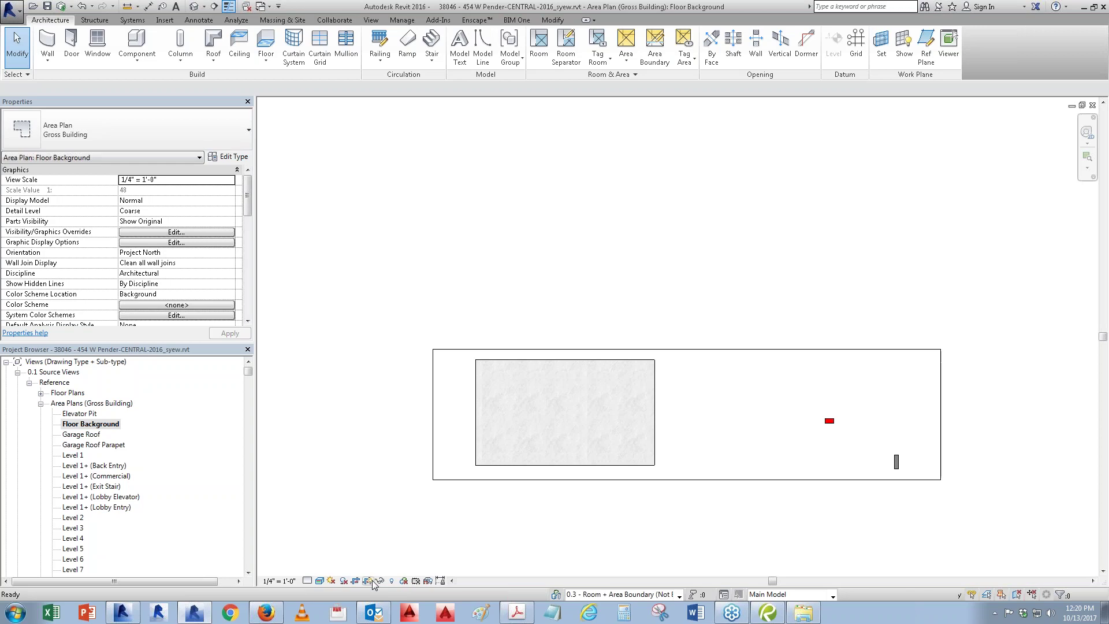
click(714, 480)
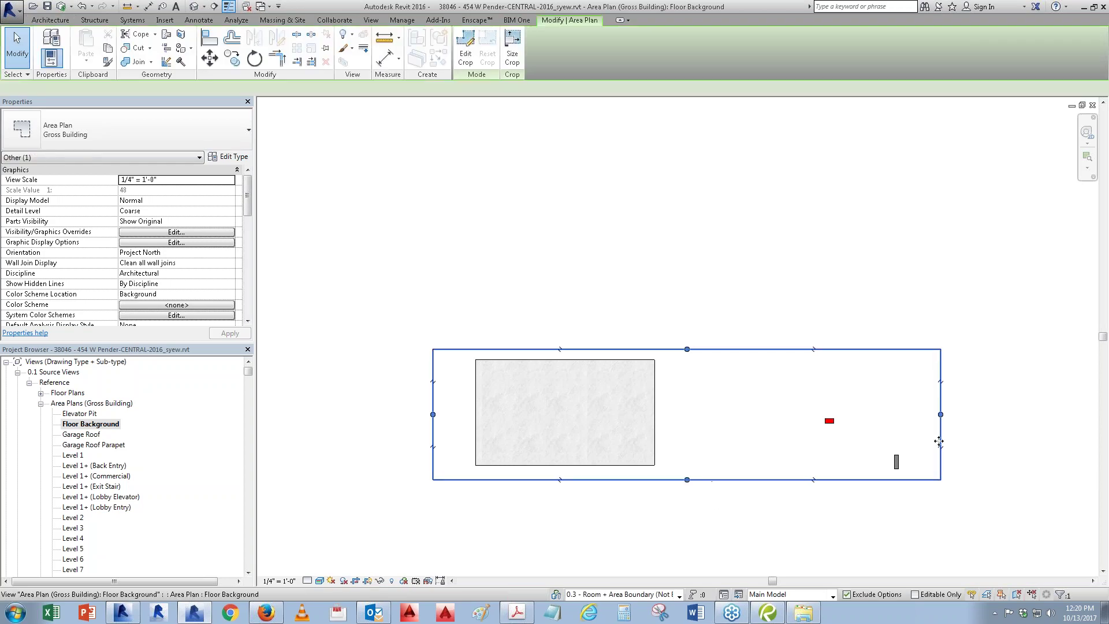
drag(560, 349, 652, 414)
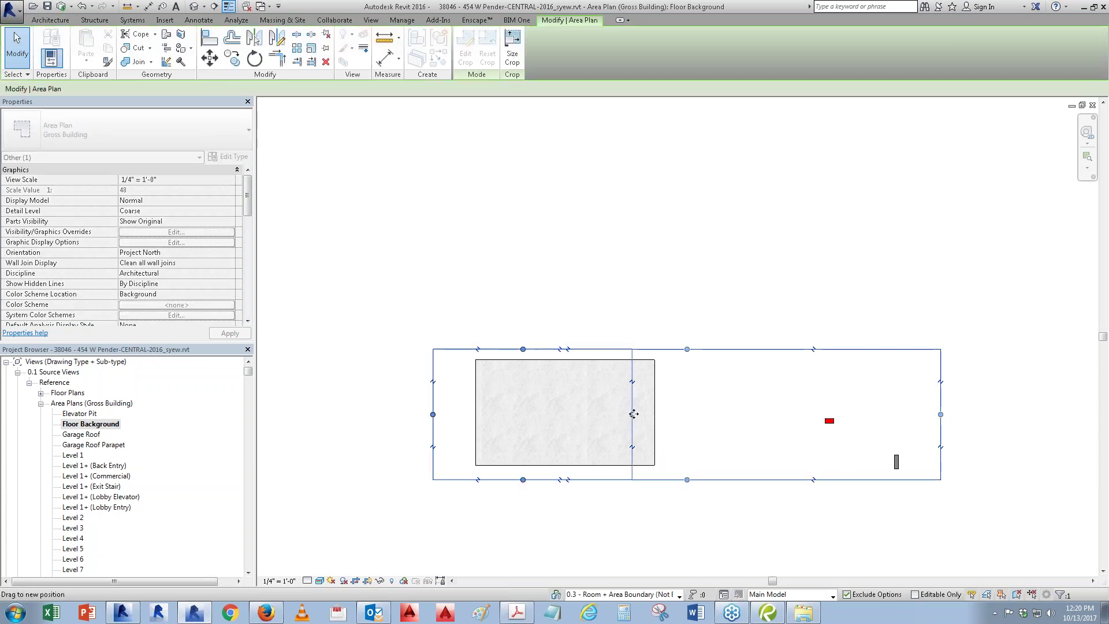
drag(433, 414, 481, 414)
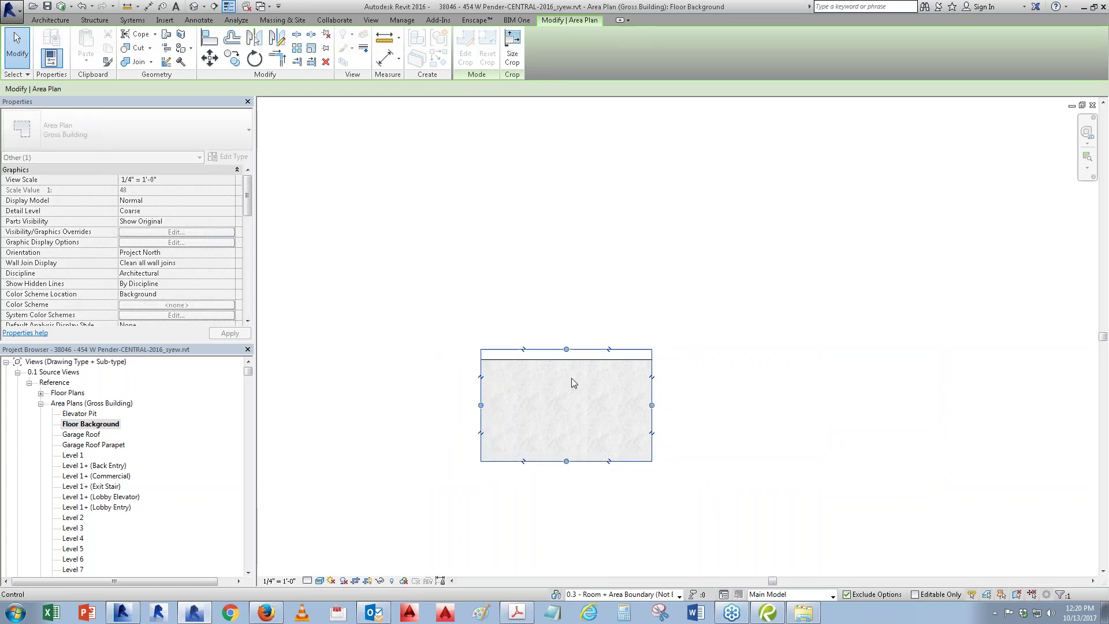
drag(568, 469, 567, 461)
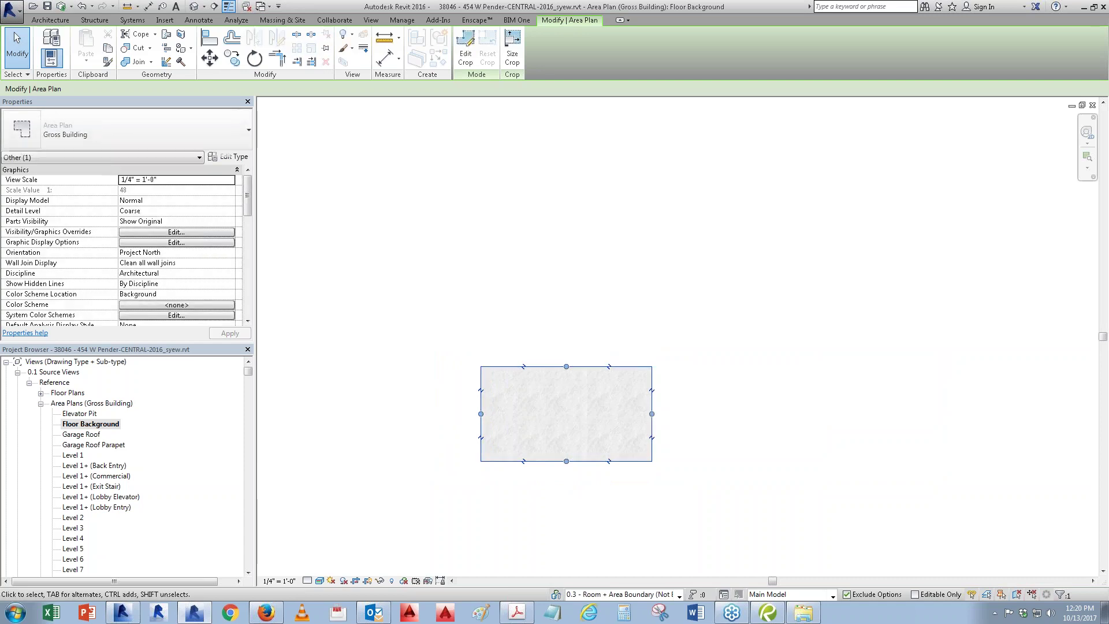
scroll(576, 402, up, 2)
scroll(576, 402, up, 1)
click(832, 479)
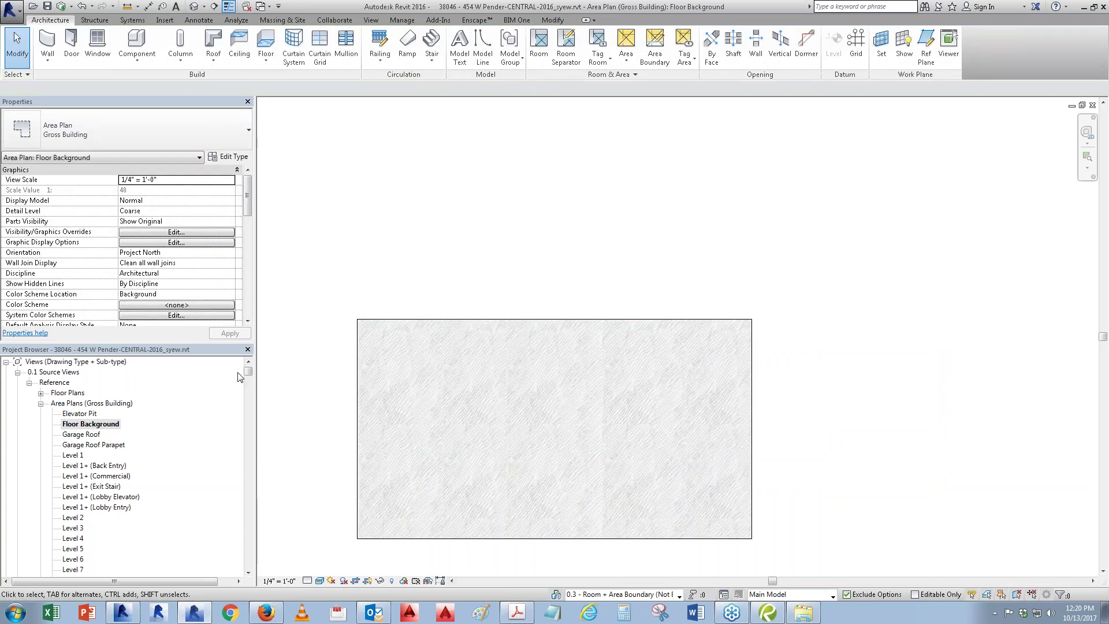
Step: Scroll the Project Browser down to the Sheets list
drag(248, 371, 245, 455)
drag(248, 545, 239, 439)
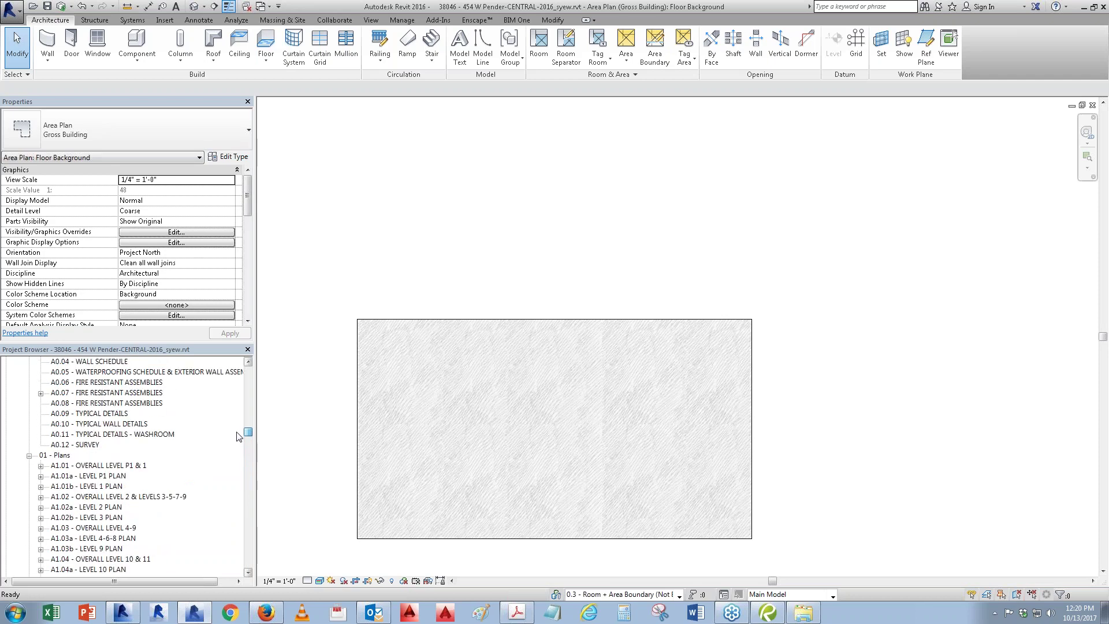
drag(239, 439, 238, 430)
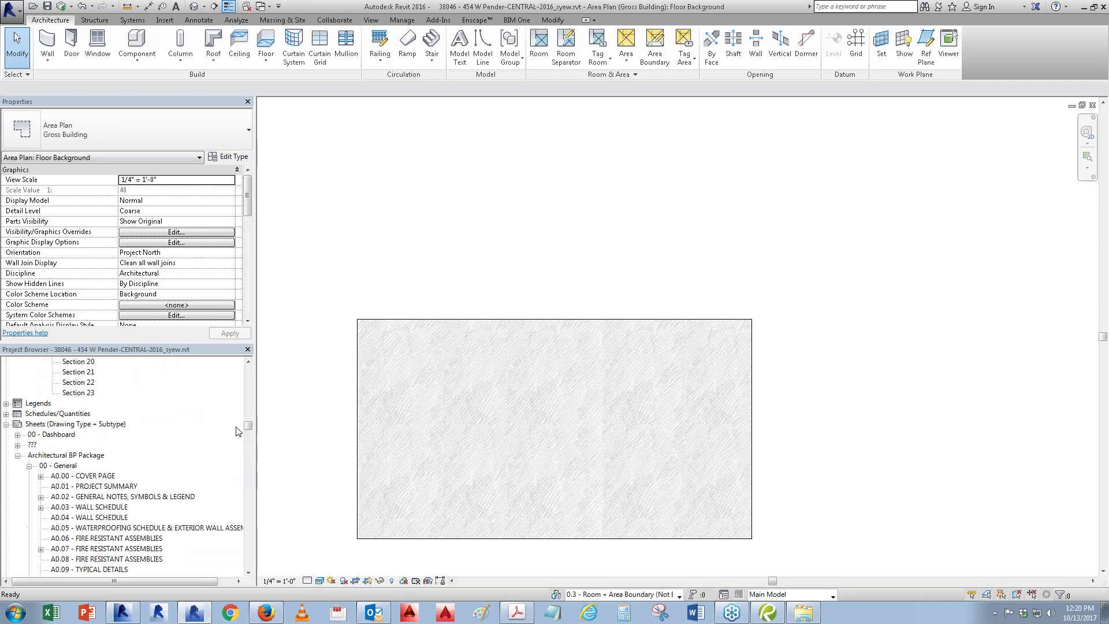
Step: Open sheet A3.11 and drop the Floor Background plan onto it as a viewport
click(17, 445)
click(29, 455)
double_click(60, 465)
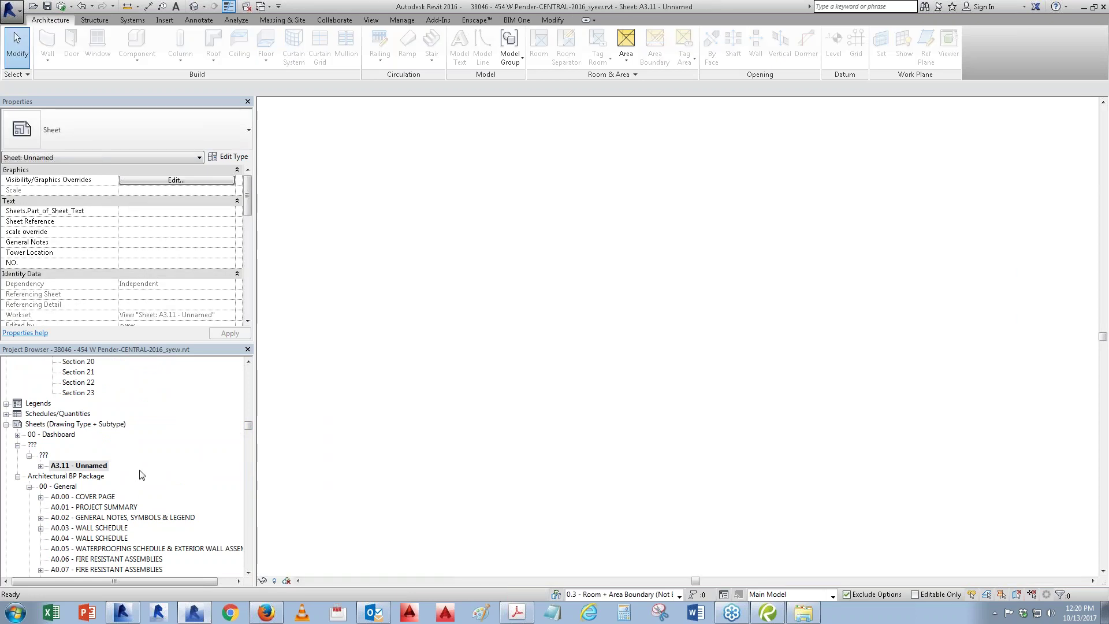
drag(248, 426, 250, 377)
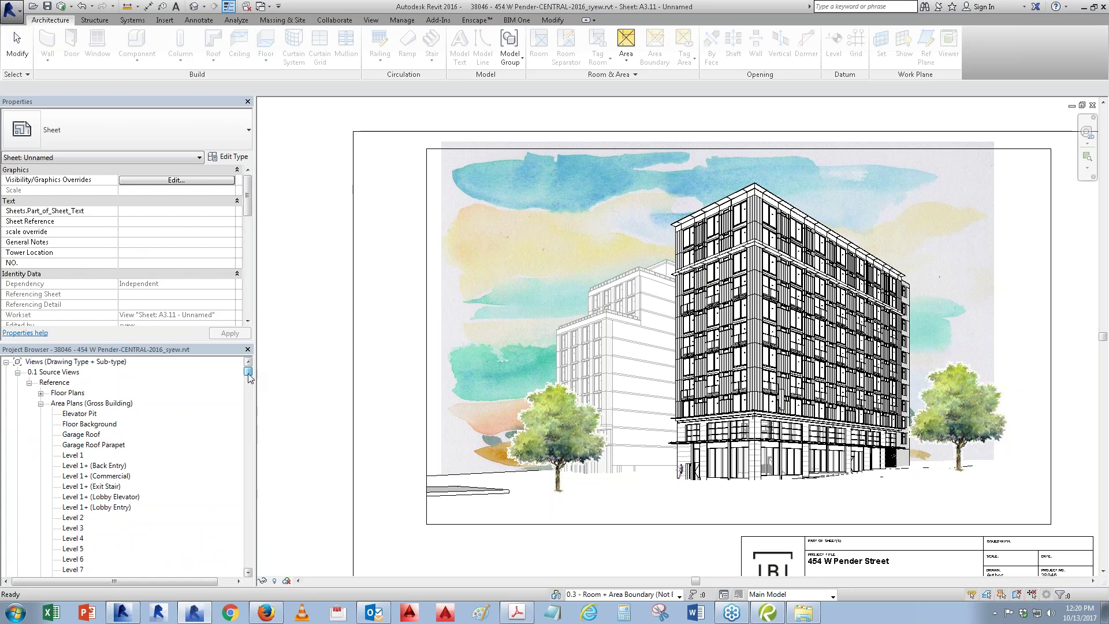
click(92, 424)
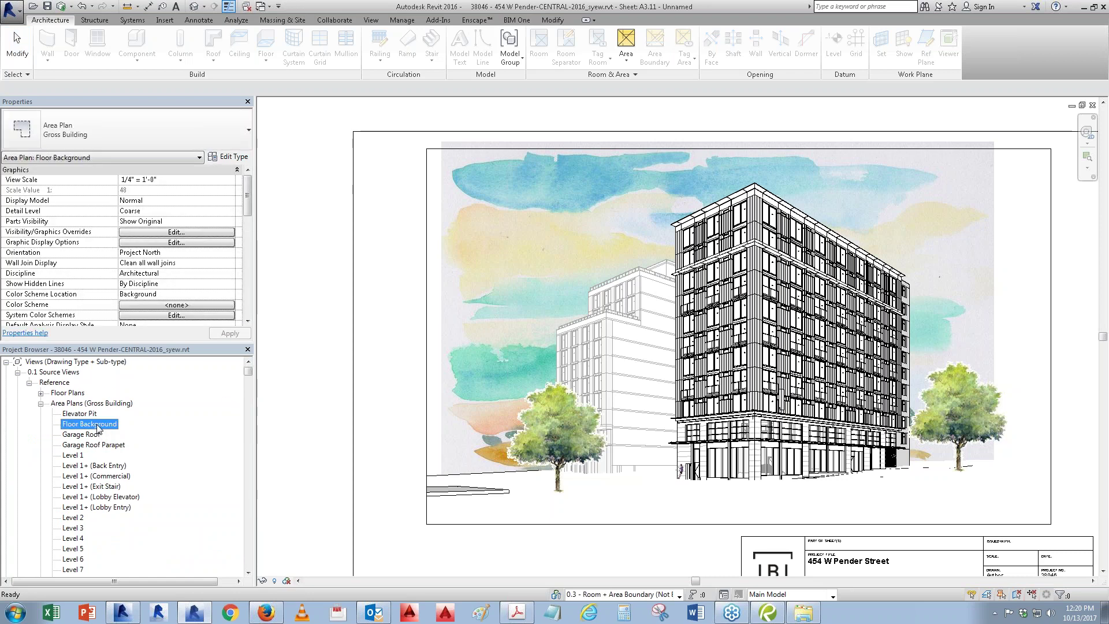
drag(98, 428, 572, 450)
click(714, 360)
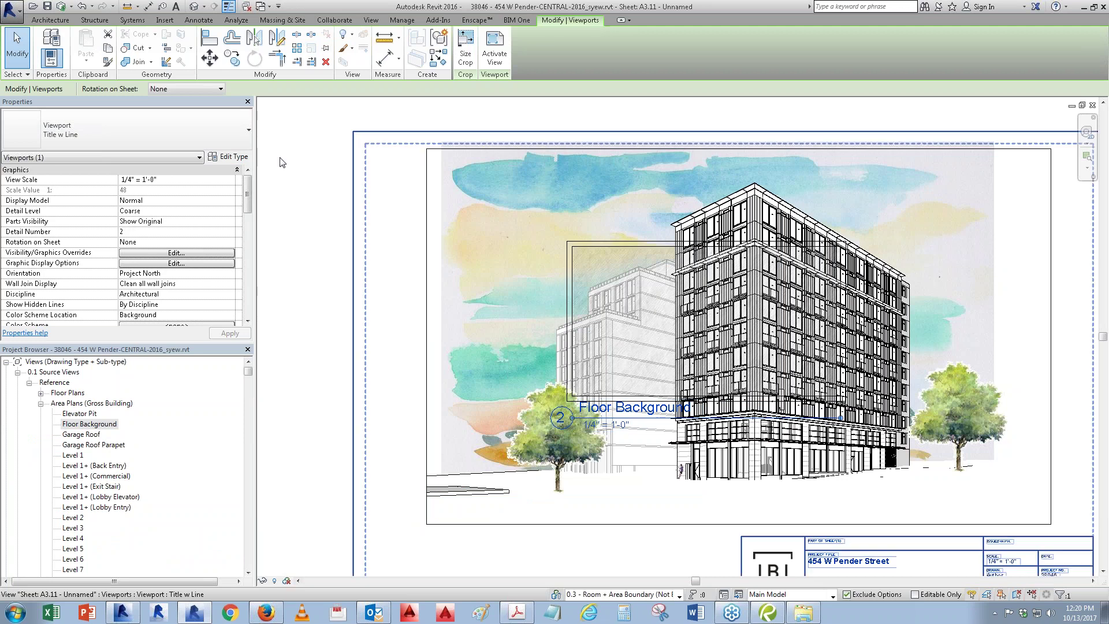
Step: Set the viewport type to No Title and its scale to 1/2" = 1'-0"
click(191, 153)
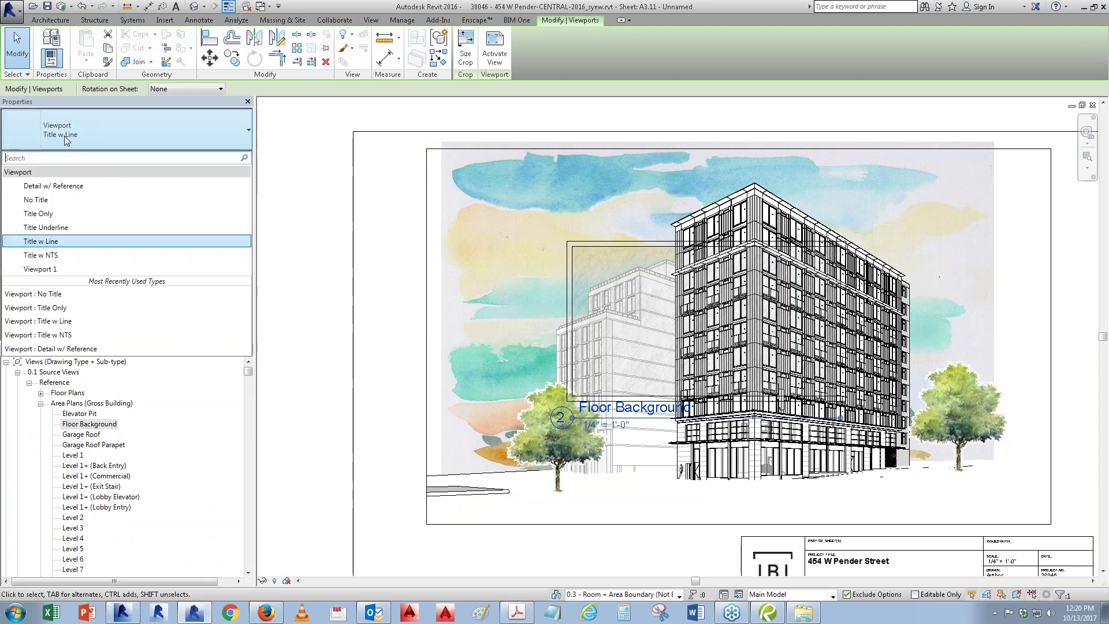
click(54, 203)
scroll(645, 312, up, 2)
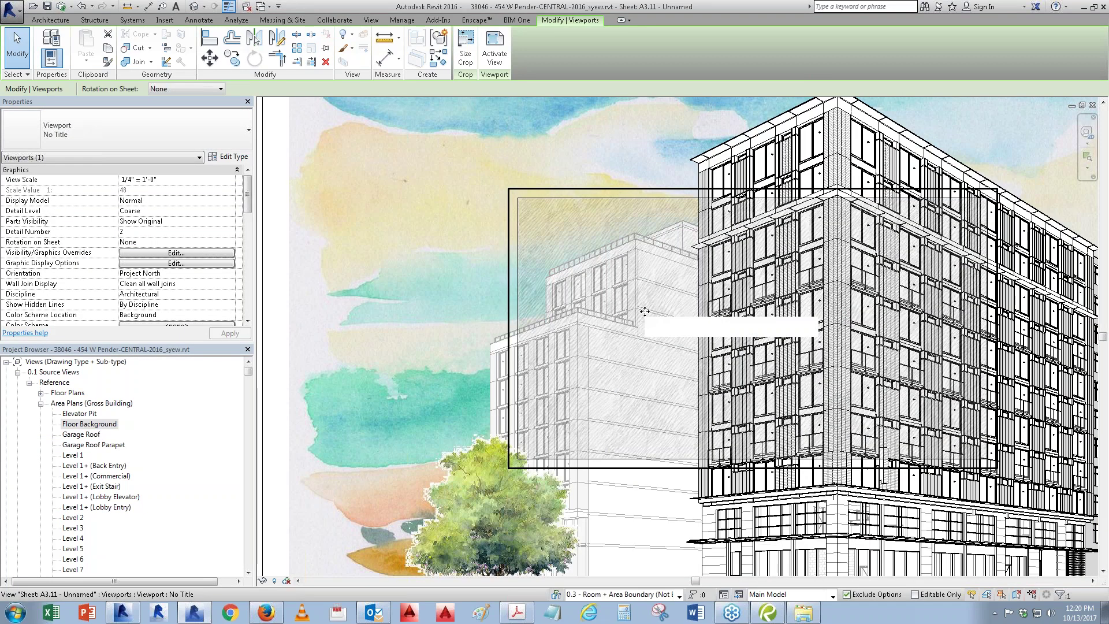
scroll(645, 312, up, 2)
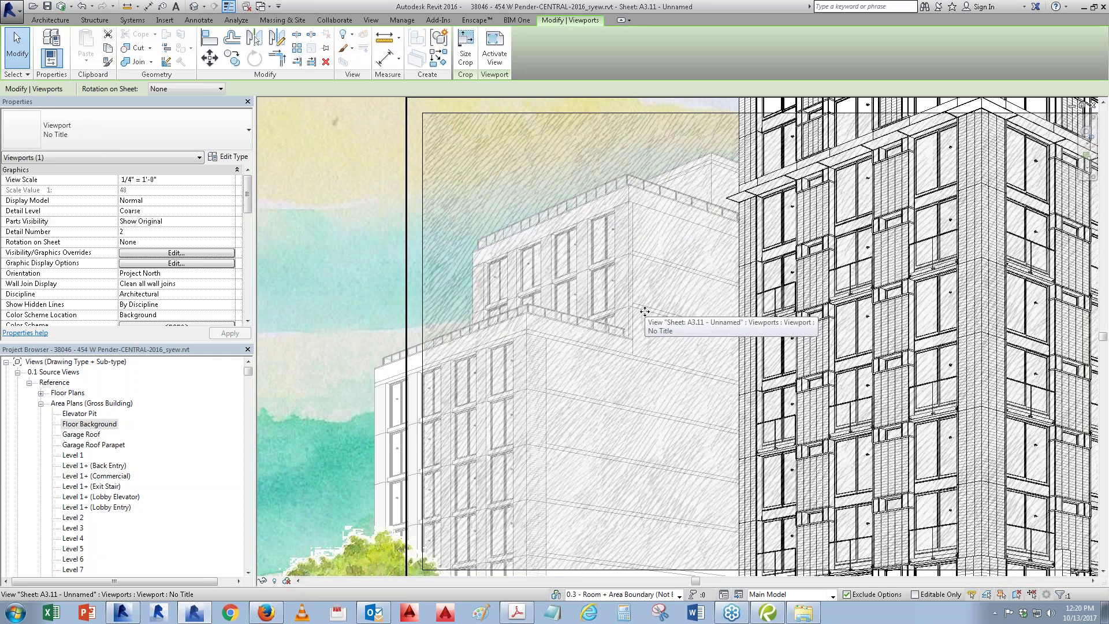
scroll(645, 312, down, 1)
scroll(645, 312, down, 1)
scroll(665, 311, down, 1)
scroll(681, 309, down, 1)
click(231, 181)
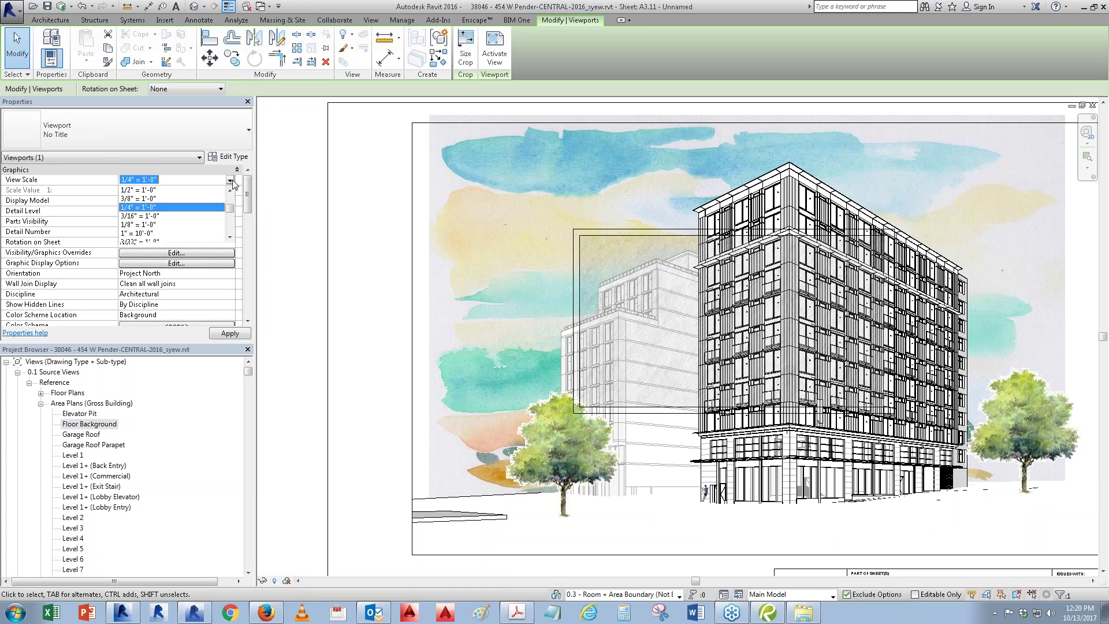
click(139, 225)
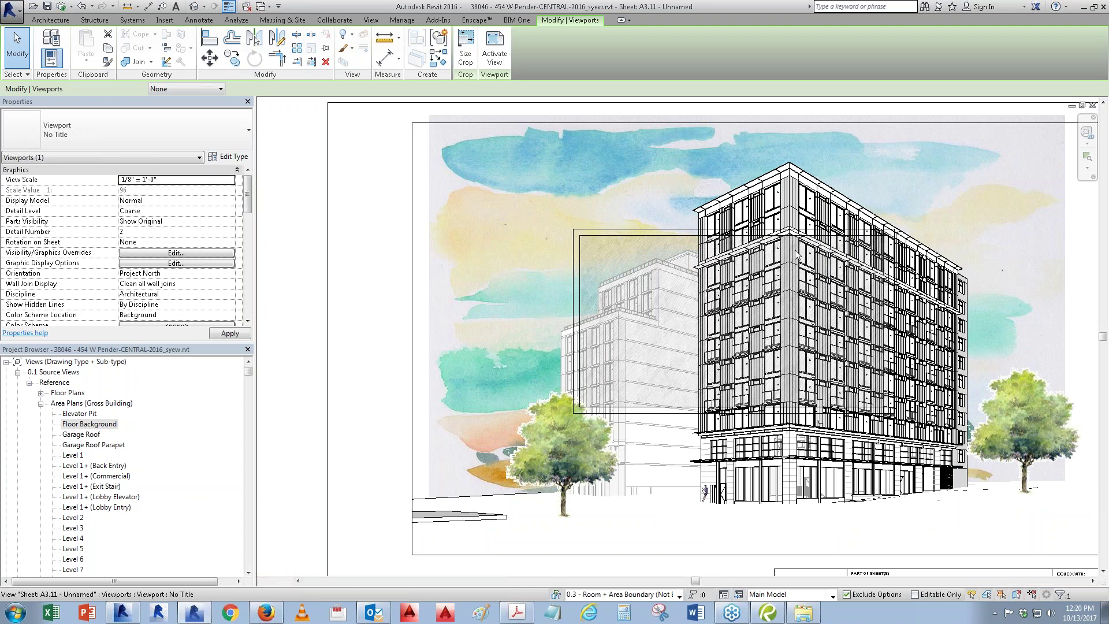
click(232, 181)
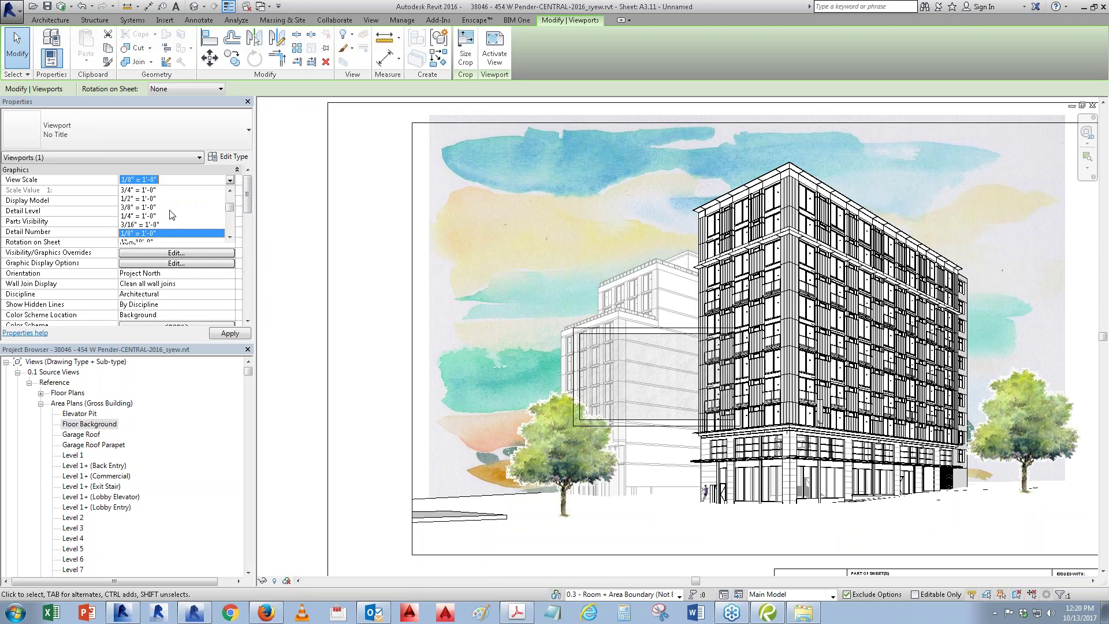
click(138, 198)
Step: Position the viewport behind the building rendering on the sheet
drag(787, 268, 844, 338)
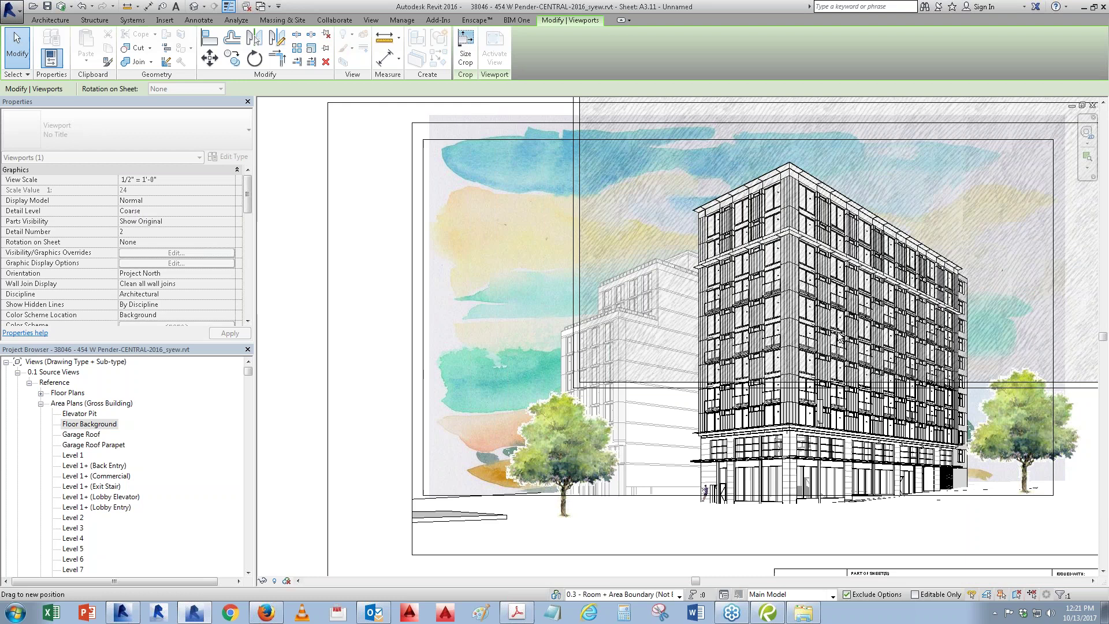
drag(845, 338, 785, 263)
click(351, 451)
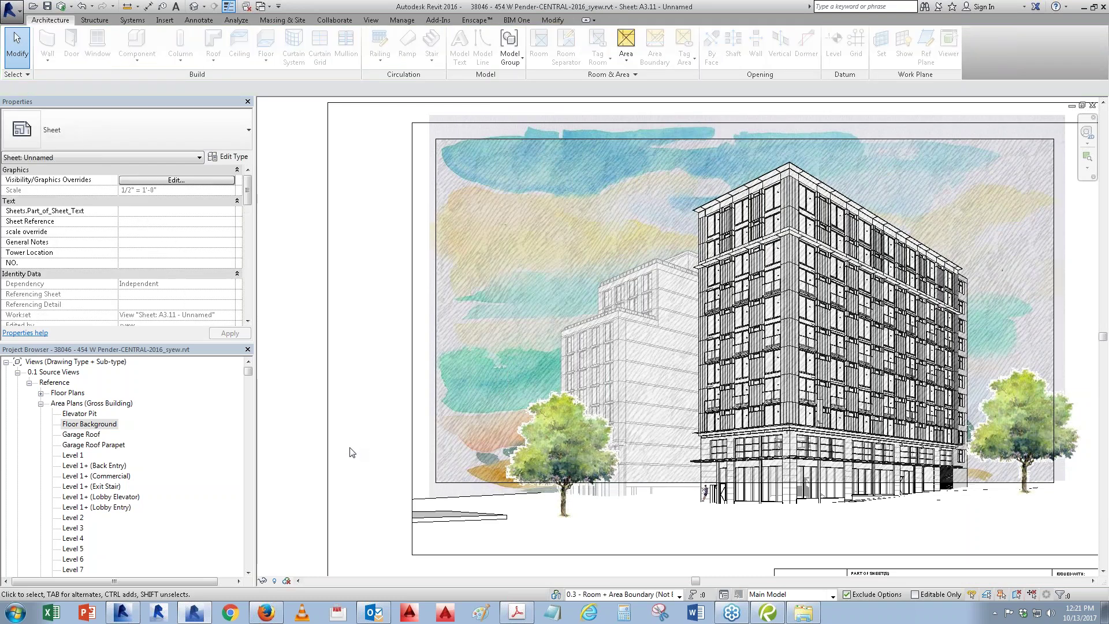
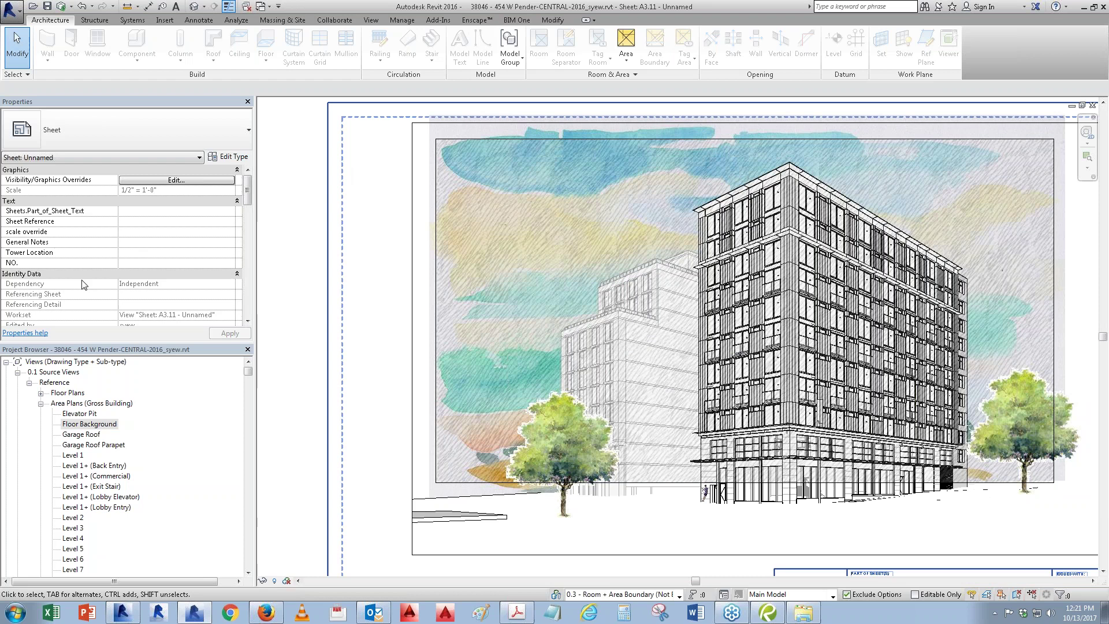
Step: Duplicate the Floor Background area plan as a dependent view named 'Tree Model'
double_click(78, 425)
right_click(78, 428)
click(283, 302)
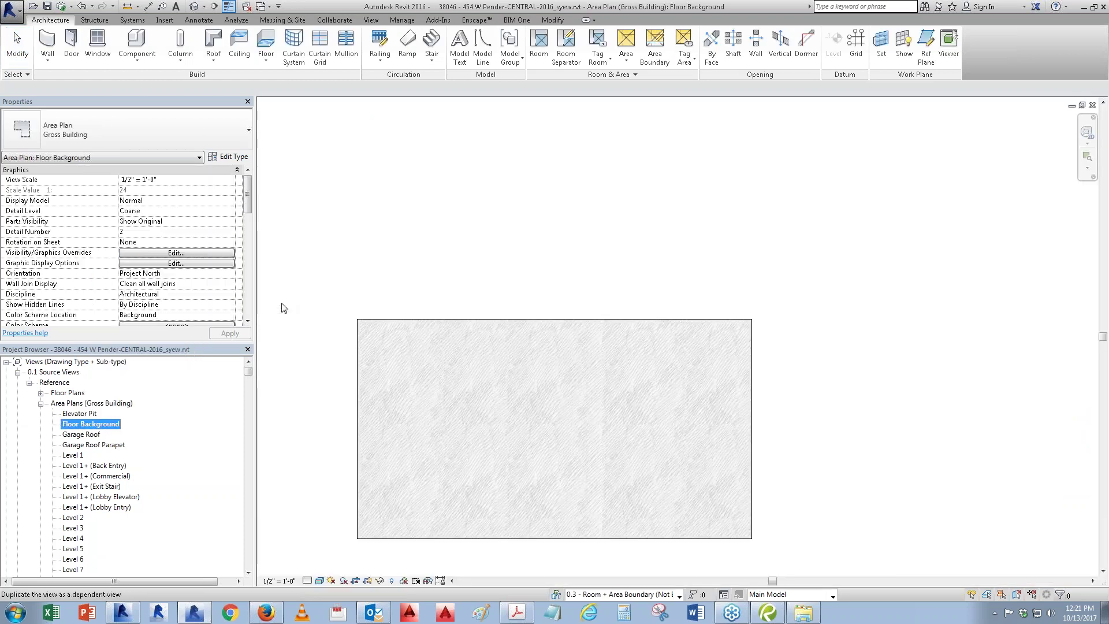
right_click(166, 434)
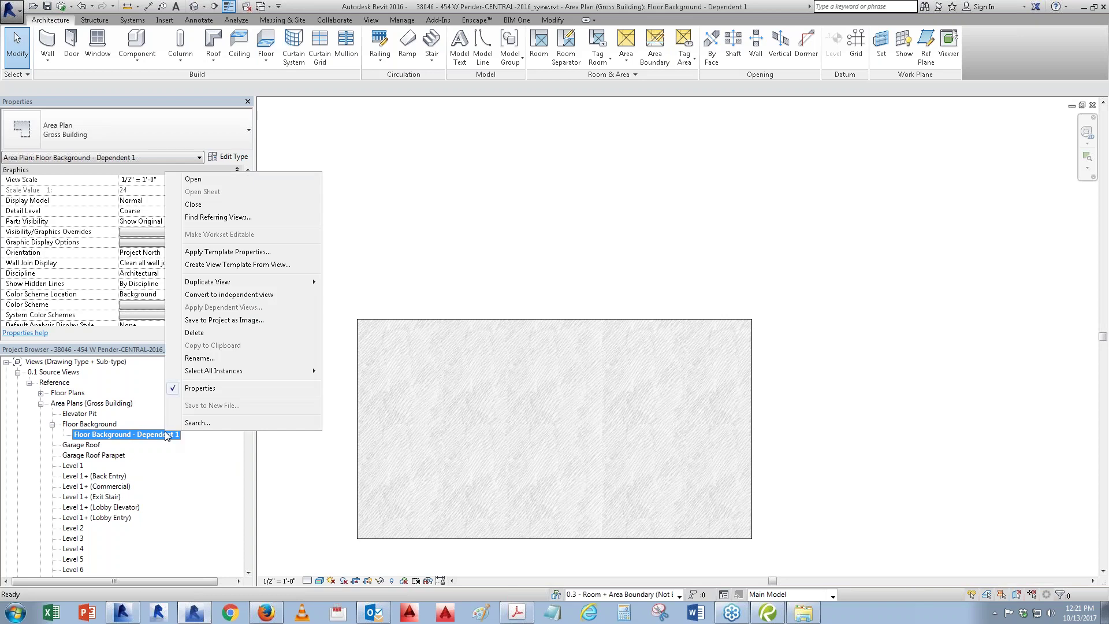
click(208, 363)
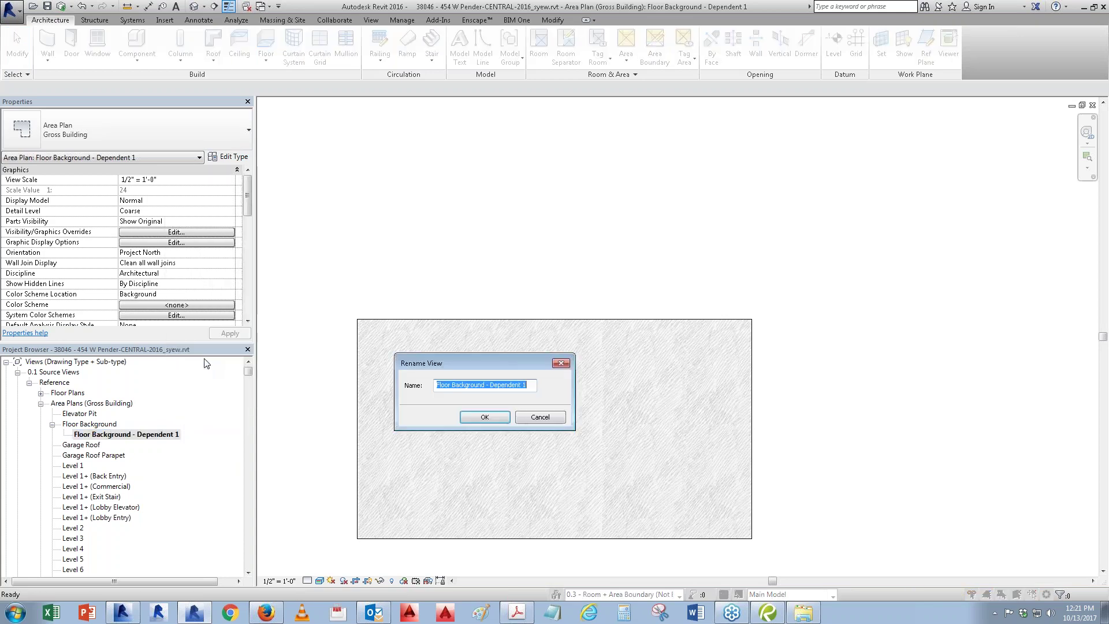
text(Tree)
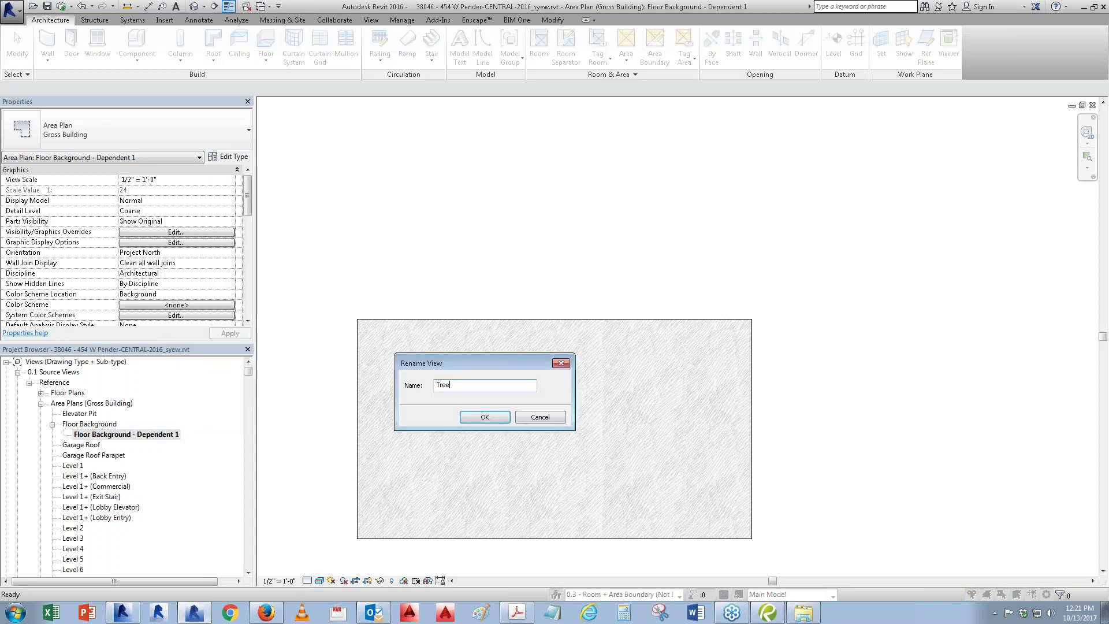
text( Model)
key(Return)
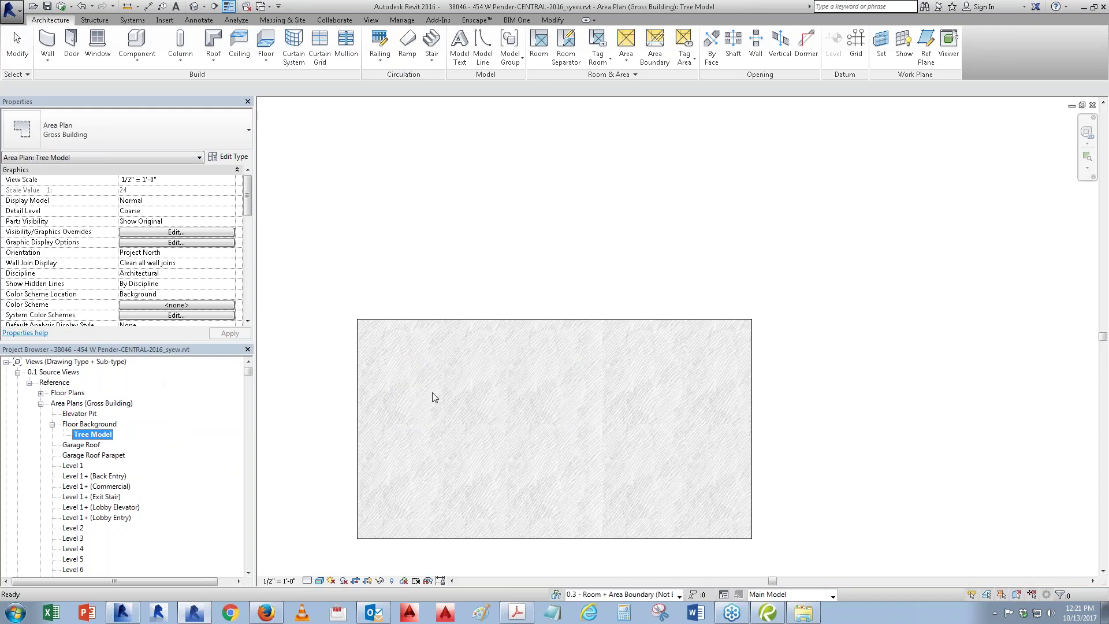
Step: Widen and split the Tree Model view's crop region to frame more of the plan
scroll(397, 342, down, 3)
click(414, 329)
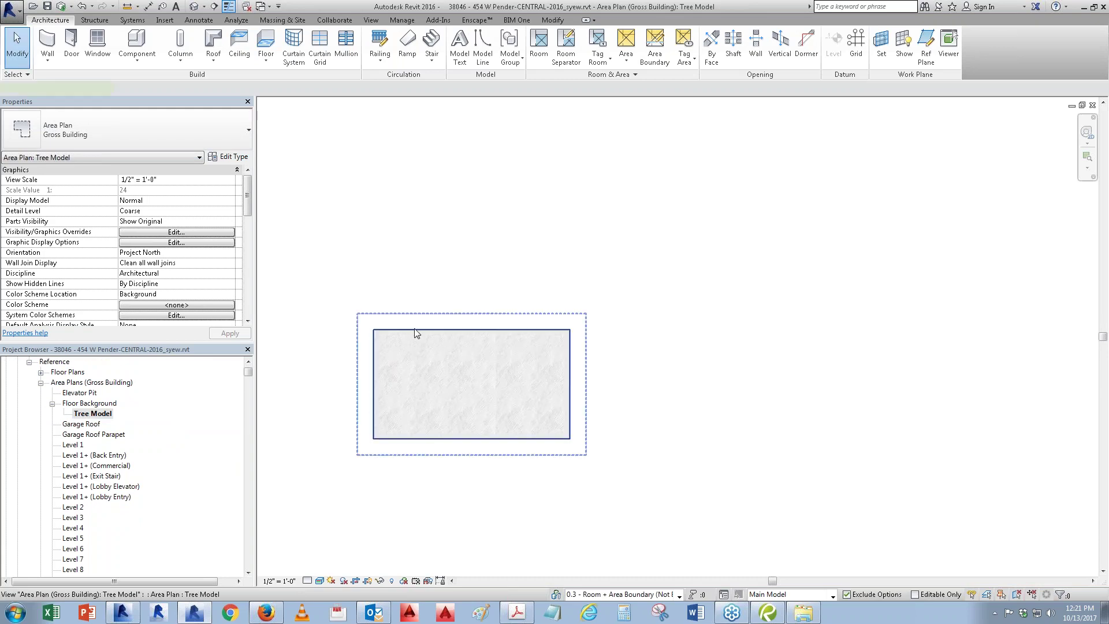
drag(569, 385, 904, 384)
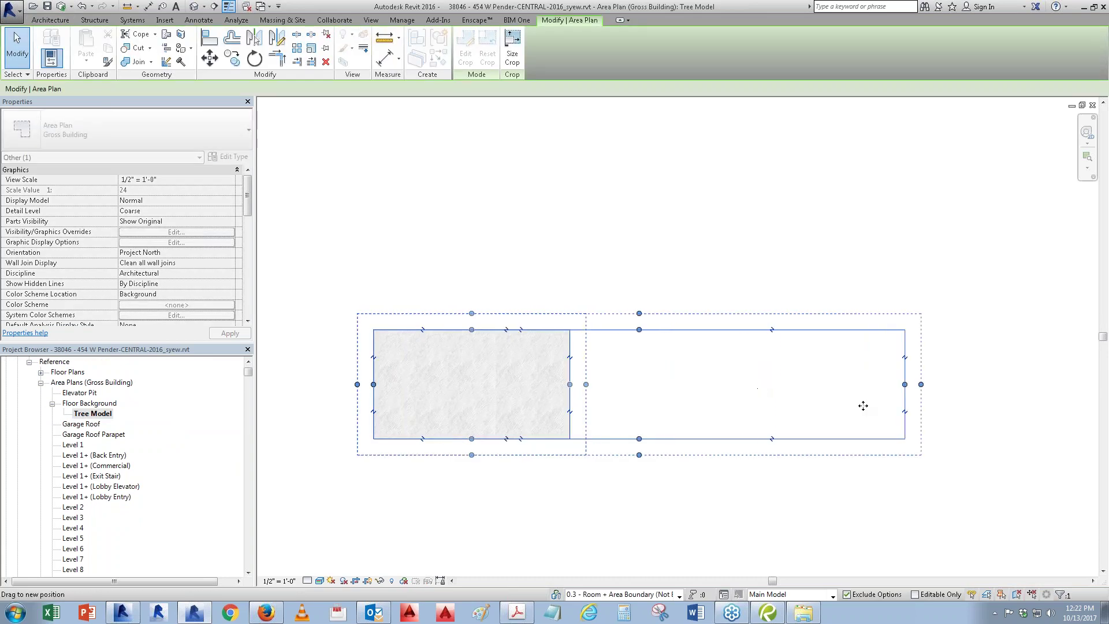
click(772, 330)
drag(755, 397, 587, 397)
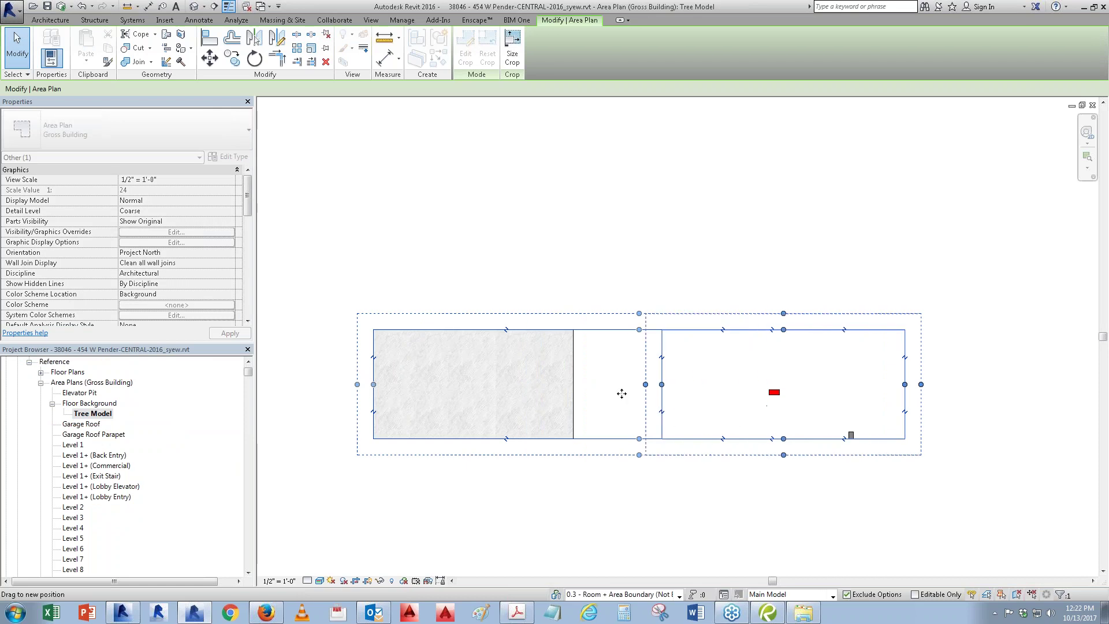
click(772, 329)
mouse_move(737, 381)
mouse_down()
mouse_move(706, 365)
mouse_move(723, 384)
mouse_up()
key(Escape)
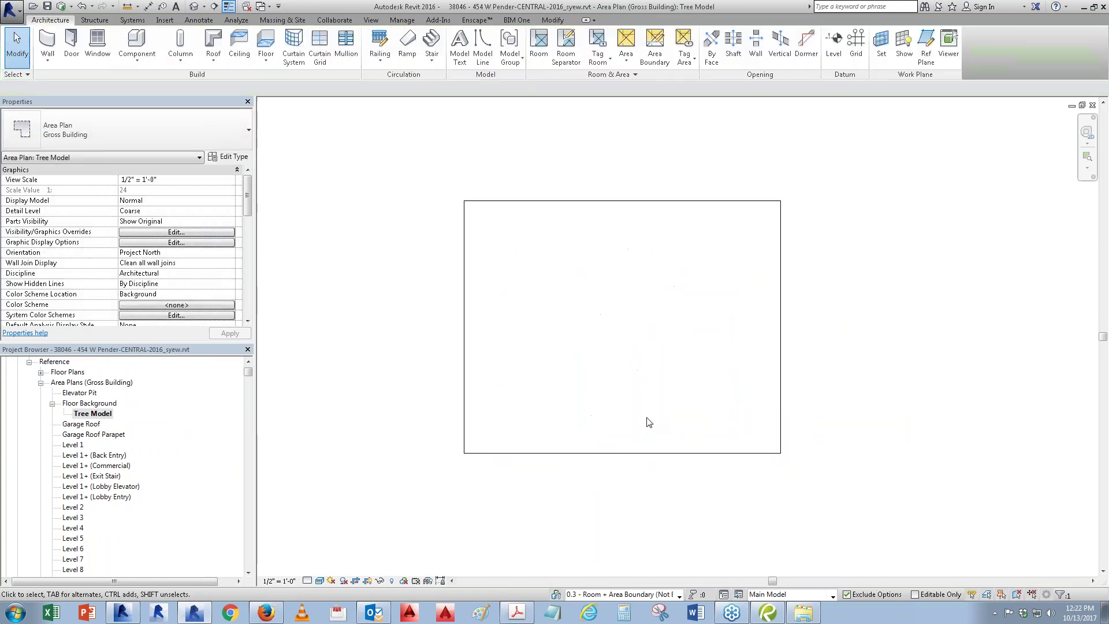
click(459, 46)
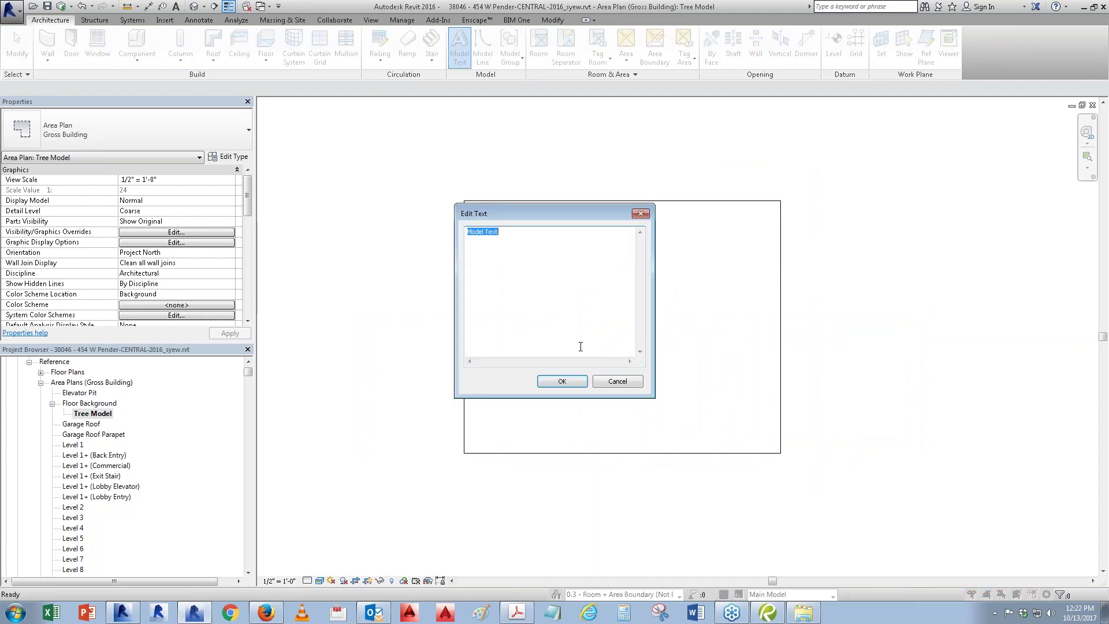
Step: Place a model text in the view and duplicate its type as a new type named 'Tree'
click(559, 383)
click(618, 408)
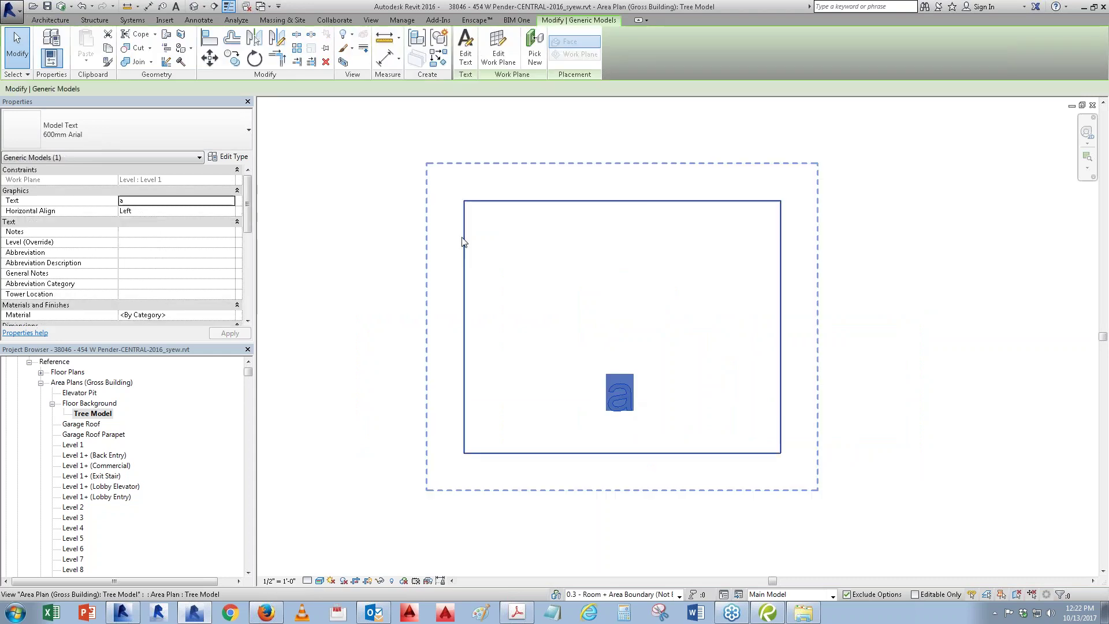
click(228, 157)
click(585, 168)
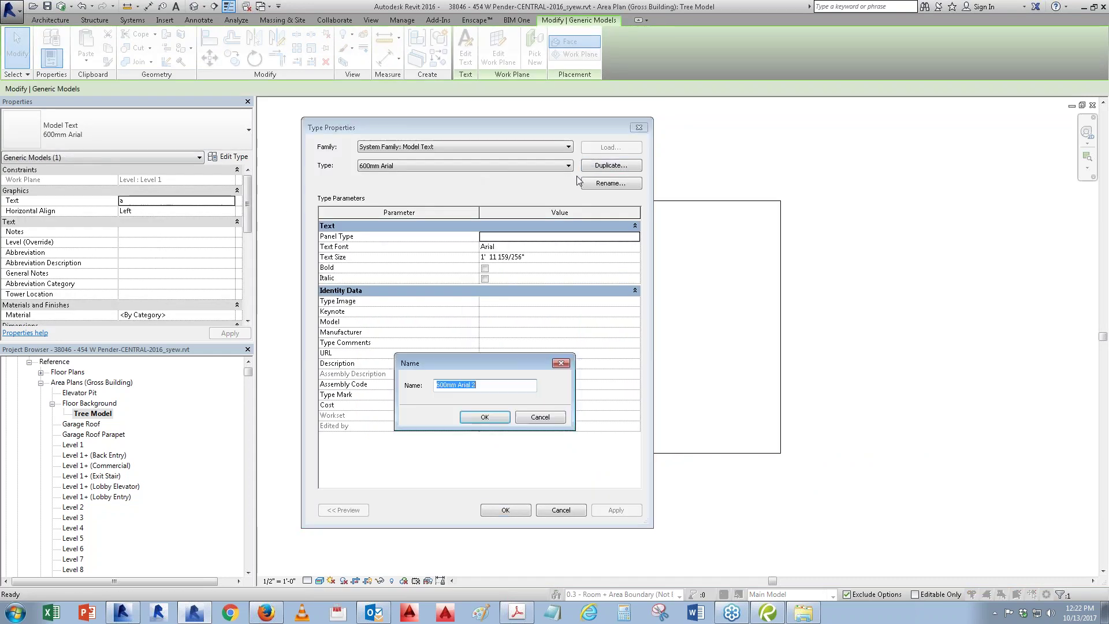
text(Tree)
key(Return)
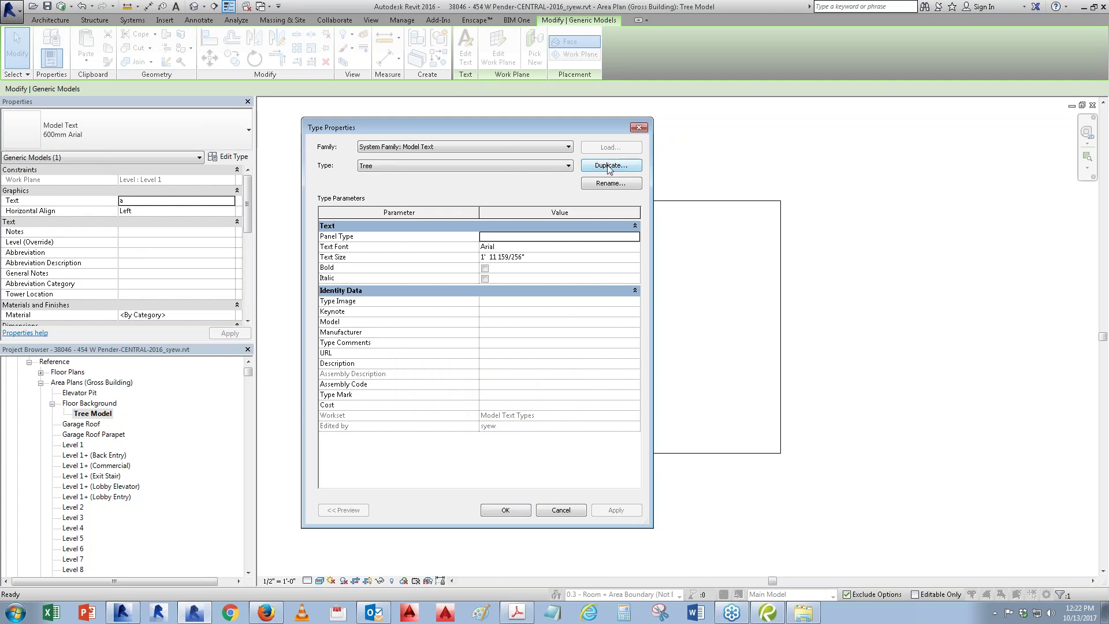
click(636, 247)
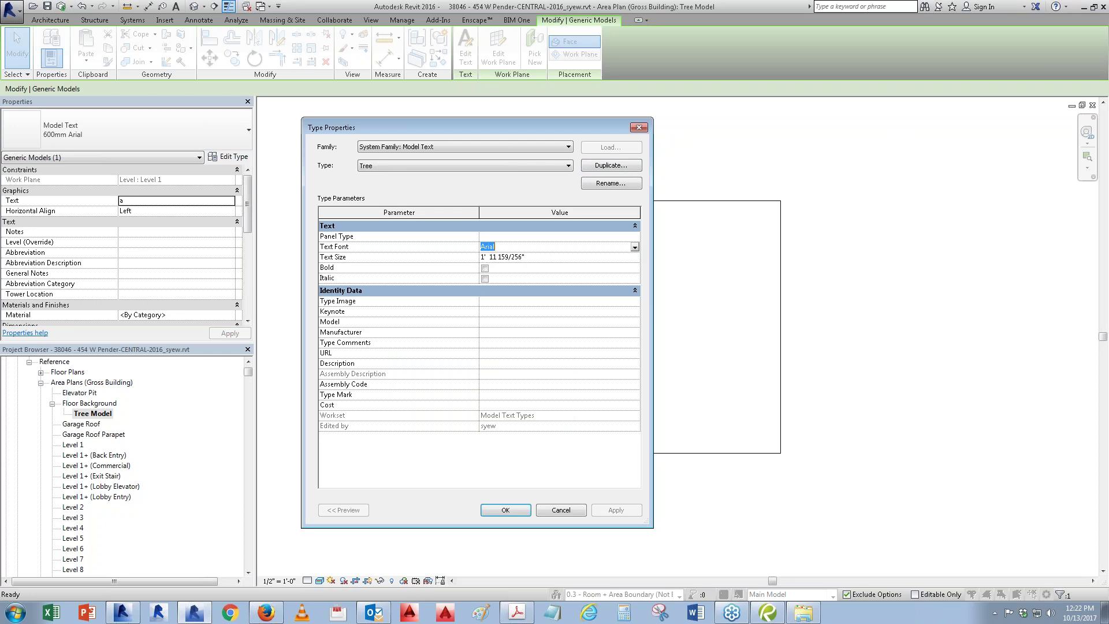
key(super+e)
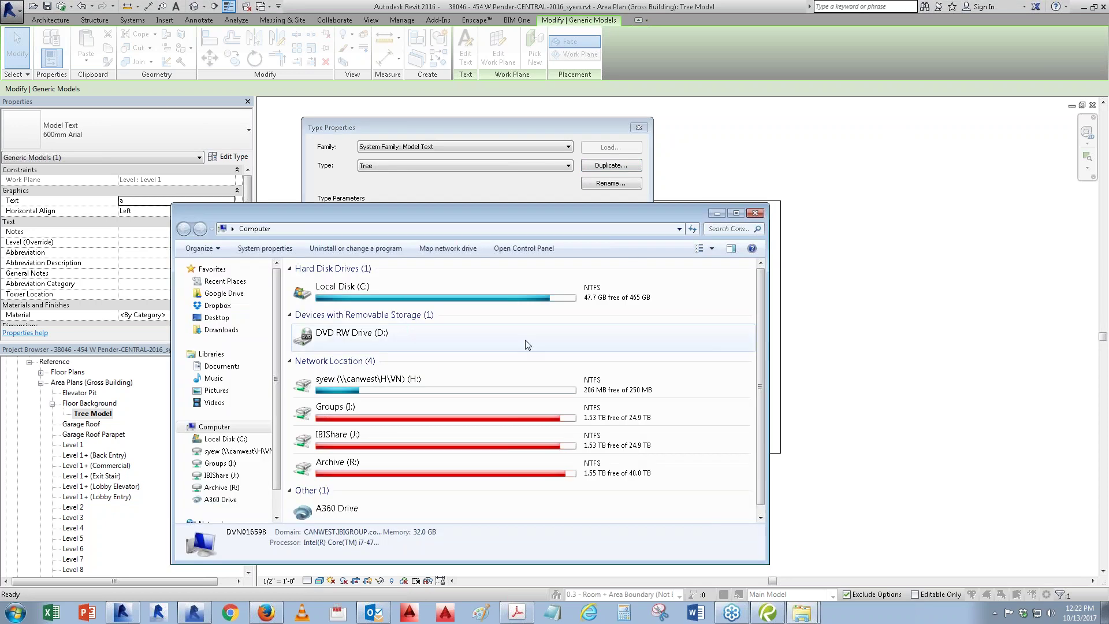
Step: Browse in Explorer to the C:\Windows\Fonts folder
double_click(358, 289)
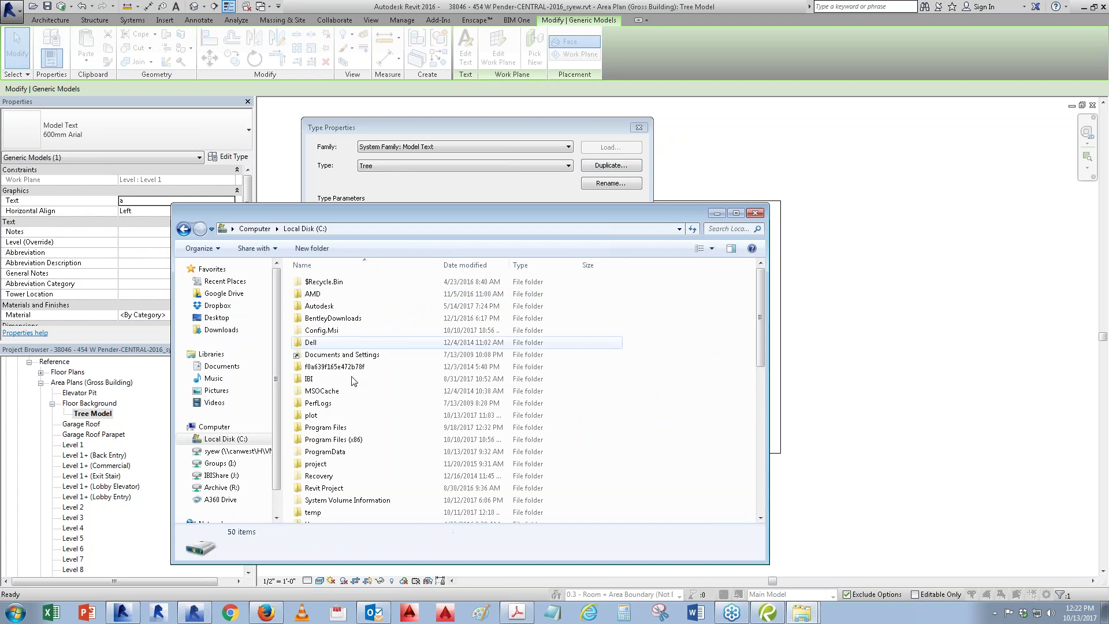
click(334, 498)
scroll(334, 490, down, 1)
scroll(333, 479, down, 1)
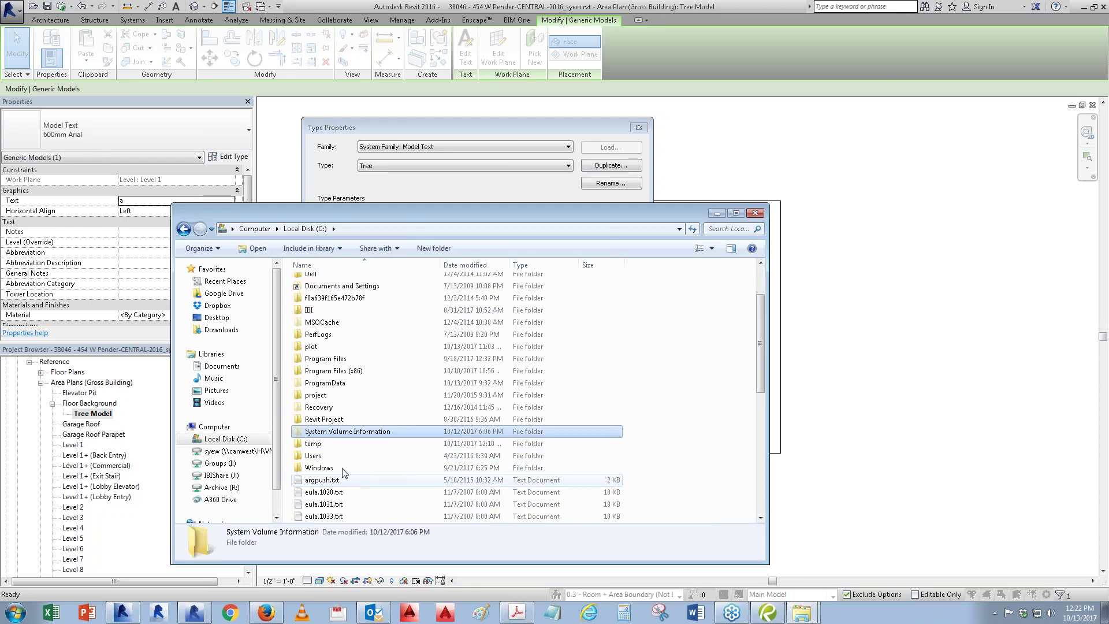
double_click(332, 468)
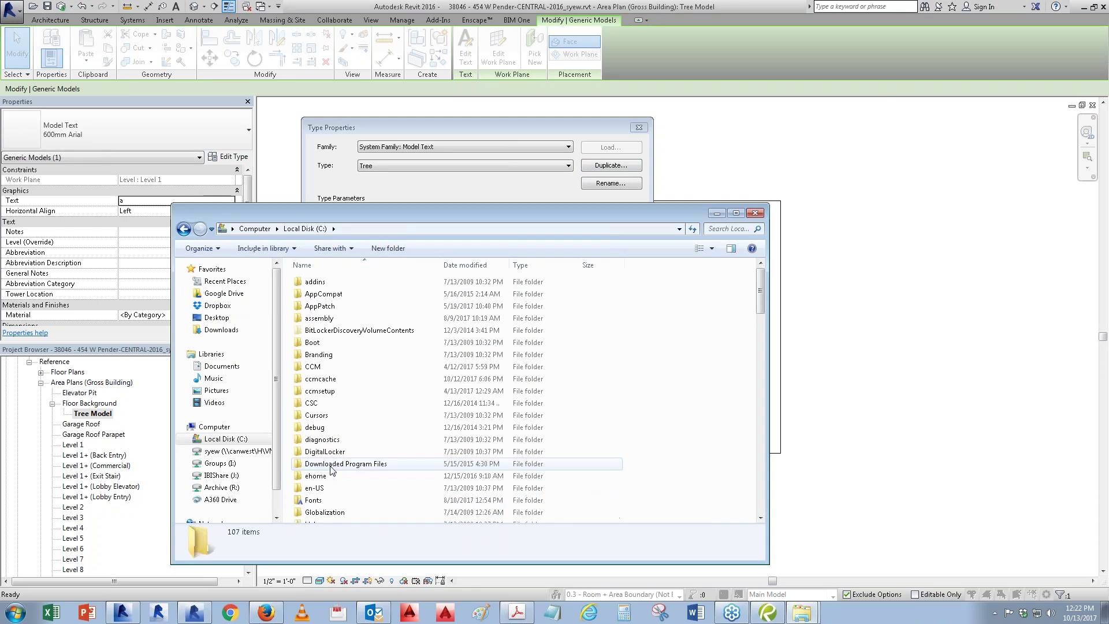
scroll(341, 369, down, 2)
double_click(313, 432)
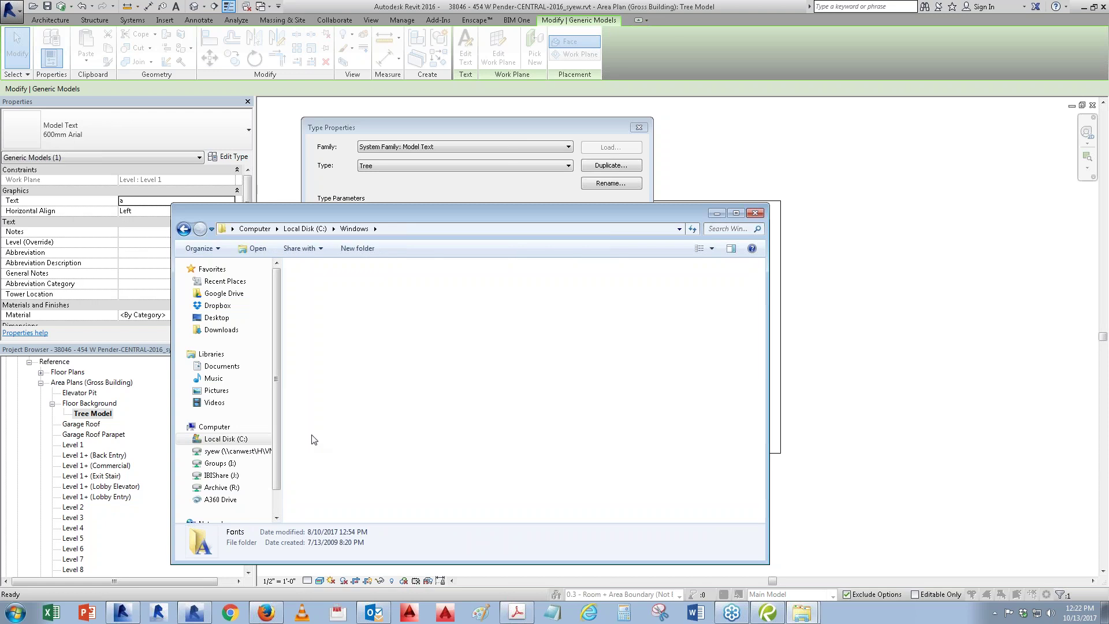
Step: Preview the trees TFB font, then close the preview and minimize the Fonts window
click(338, 410)
key(t)
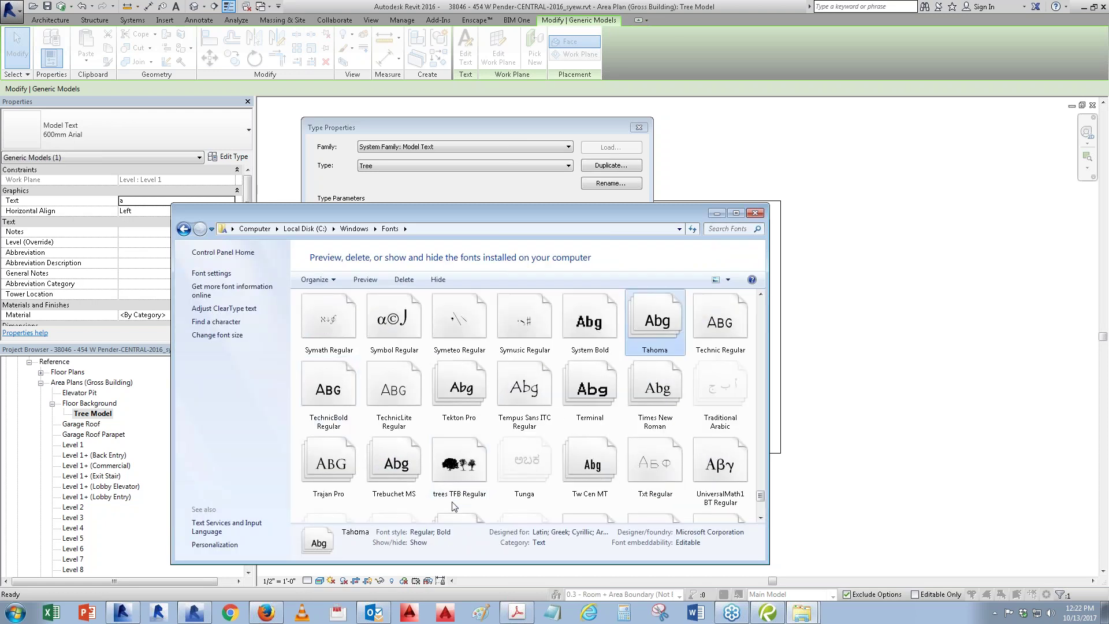
double_click(458, 472)
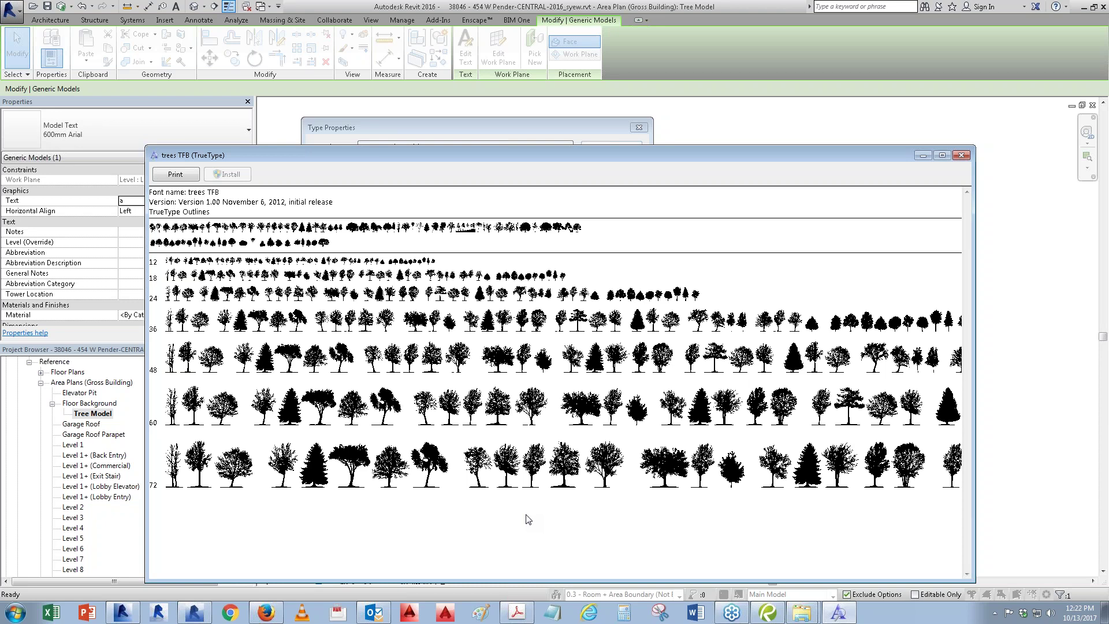
click(962, 157)
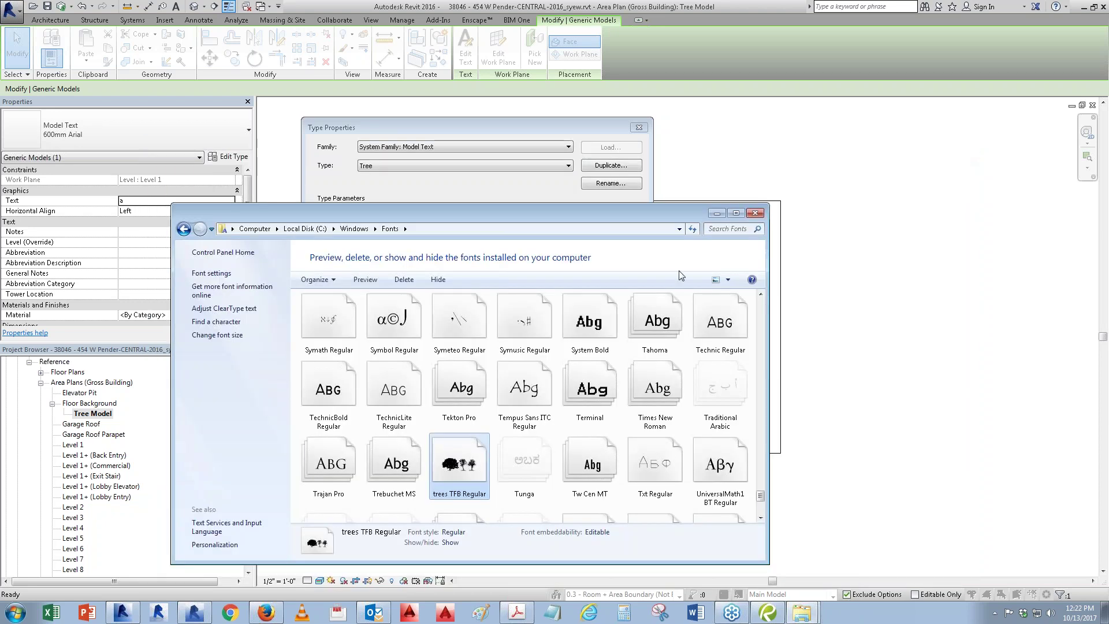
click(716, 213)
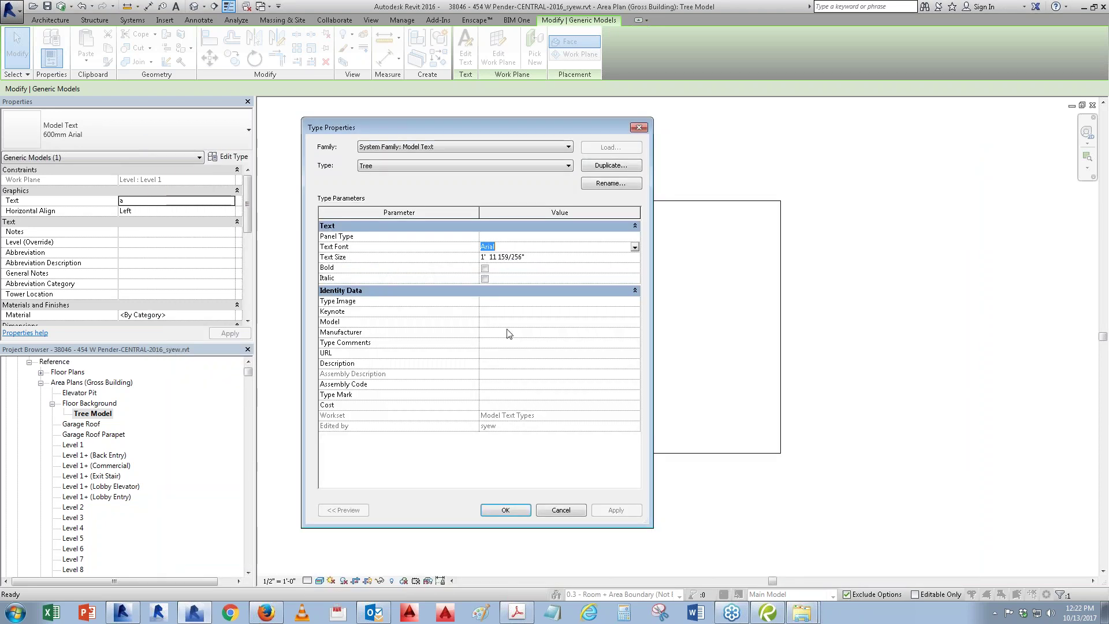
Step: Set the Tree type font to trees TFB at 3' text size and check the tree glyph
click(635, 247)
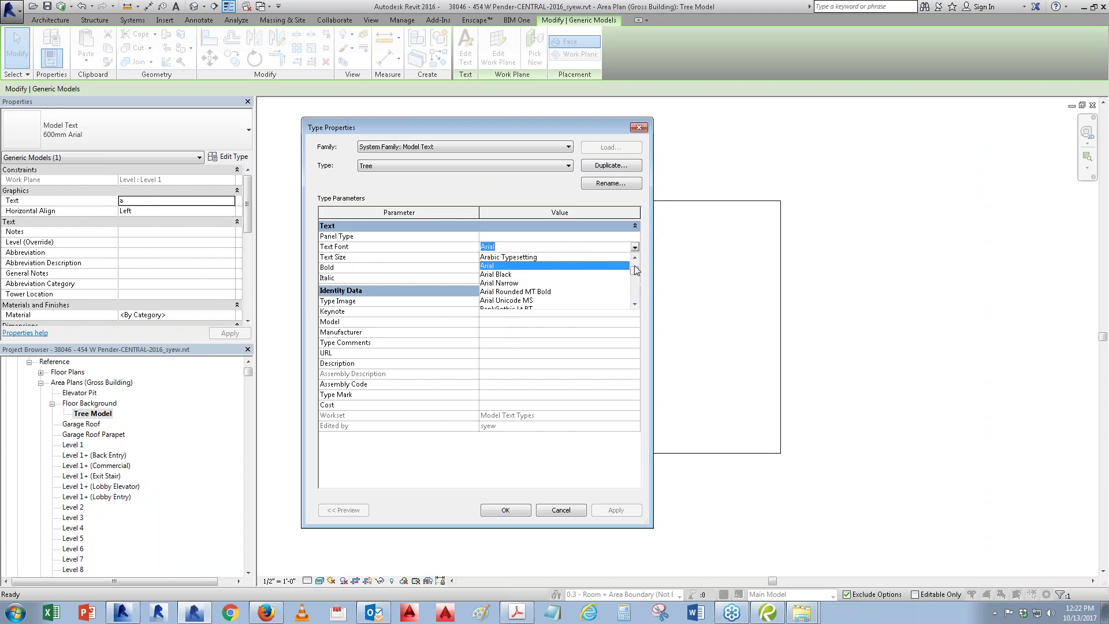
drag(634, 260, 634, 299)
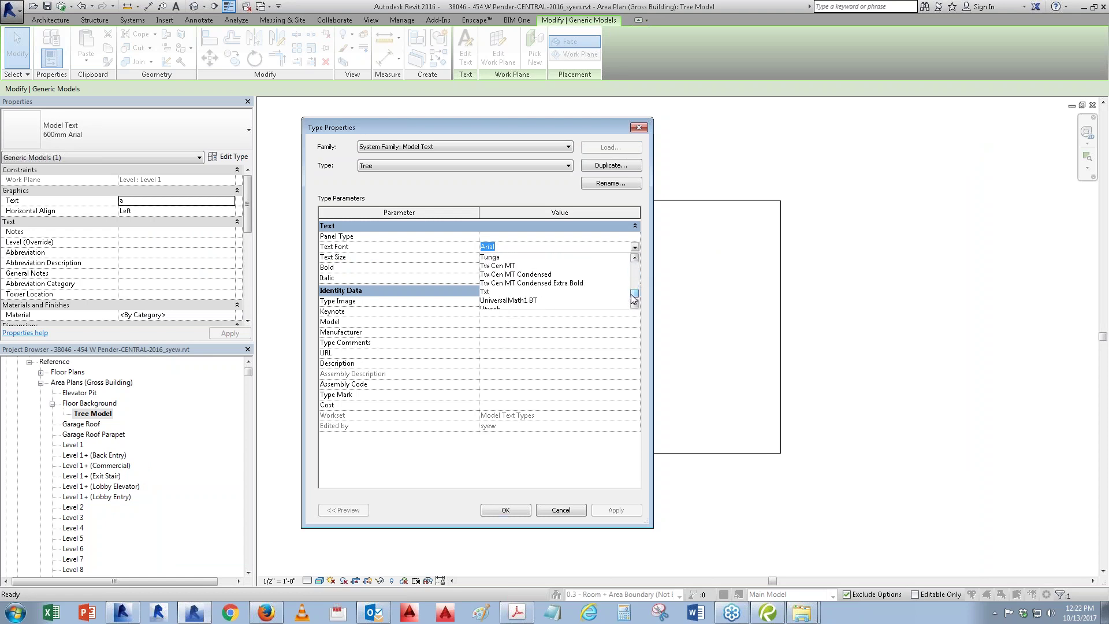
scroll(635, 267, up, 2)
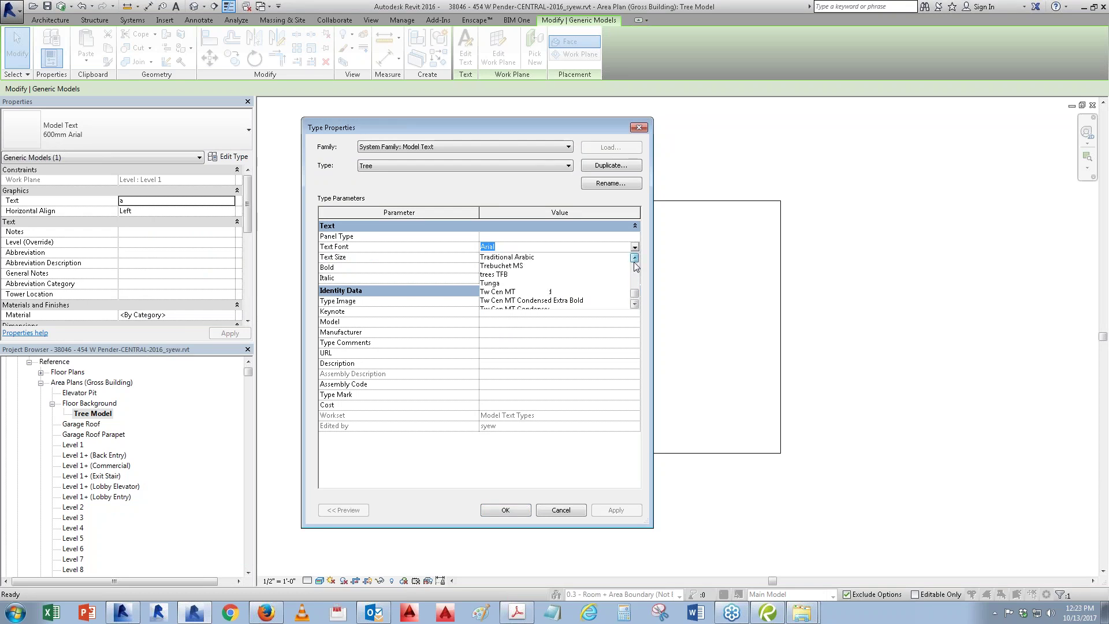
click(520, 275)
key(Tab)
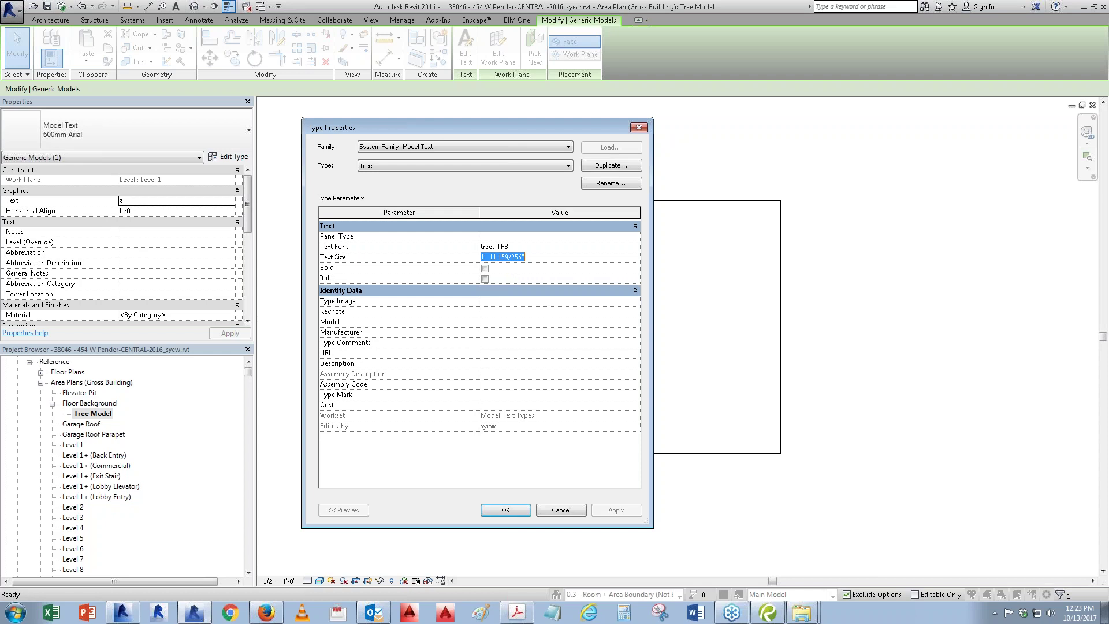
text(3')
key(Return)
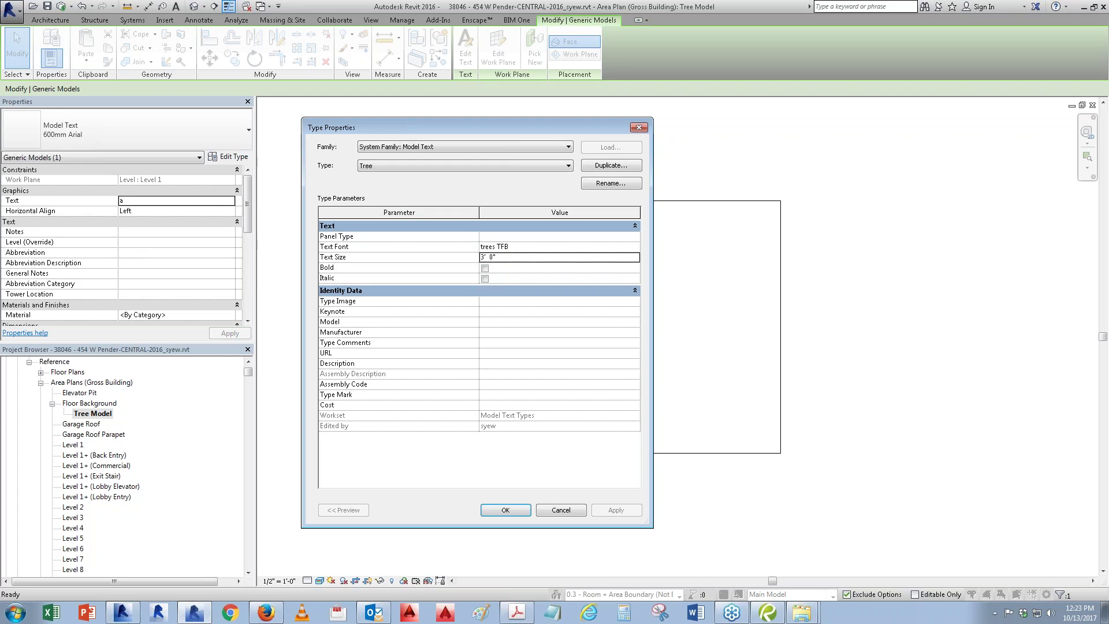
click(505, 511)
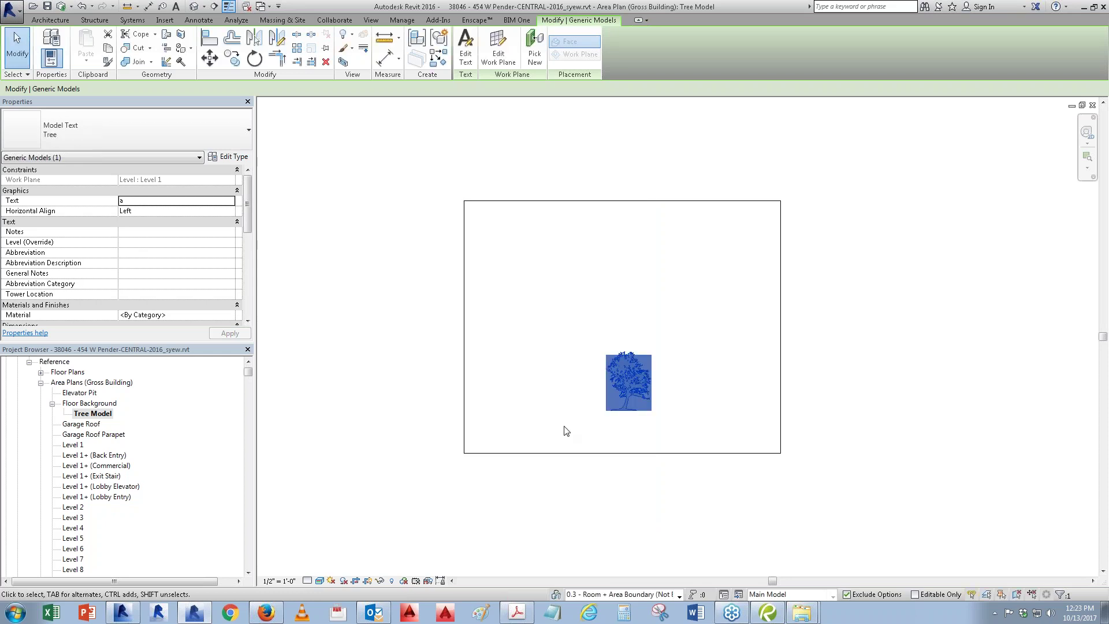
click(668, 469)
scroll(639, 430, up, 3)
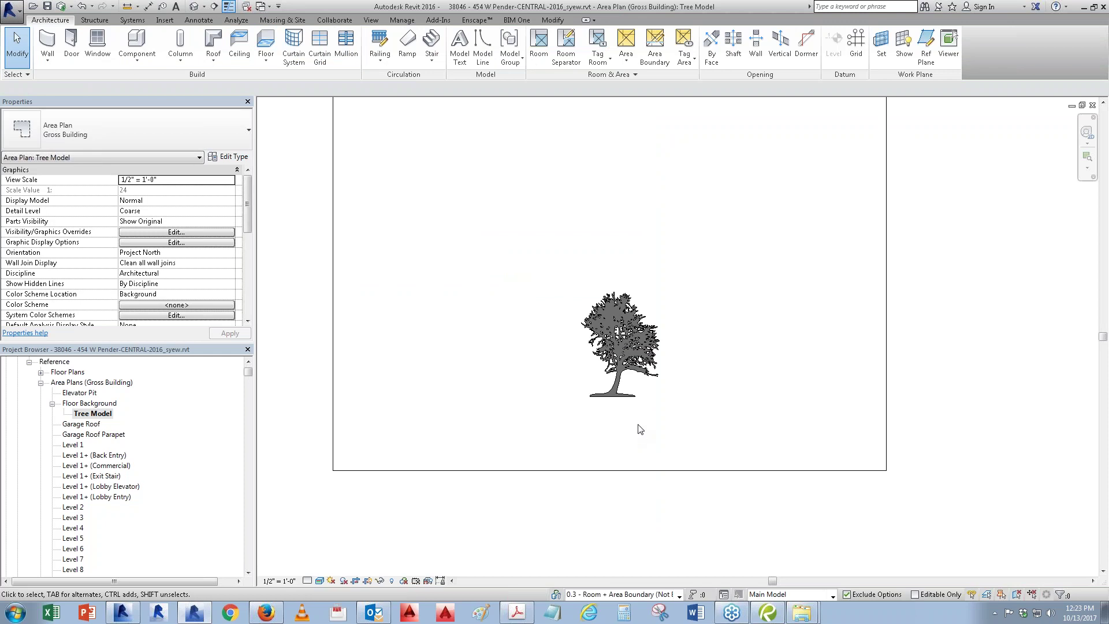
click(626, 368)
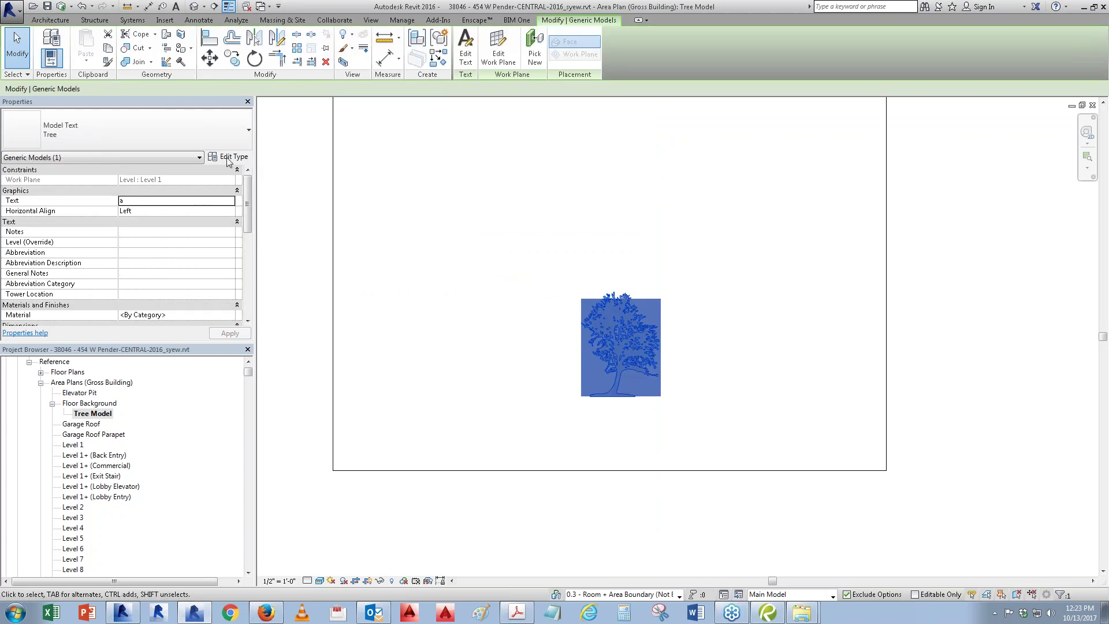
Step: Assign the Finishes - Paint - White material to the tree model text
click(229, 315)
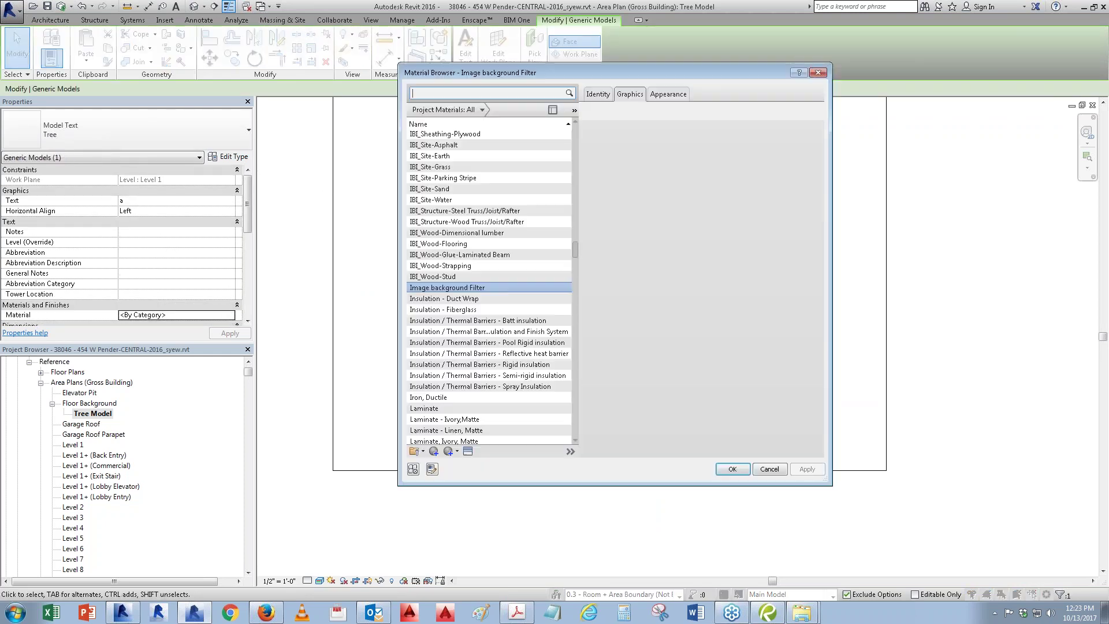
mouse_move(575, 249)
mouse_down()
mouse_move(582, 149)
mouse_move(568, 131)
mouse_up()
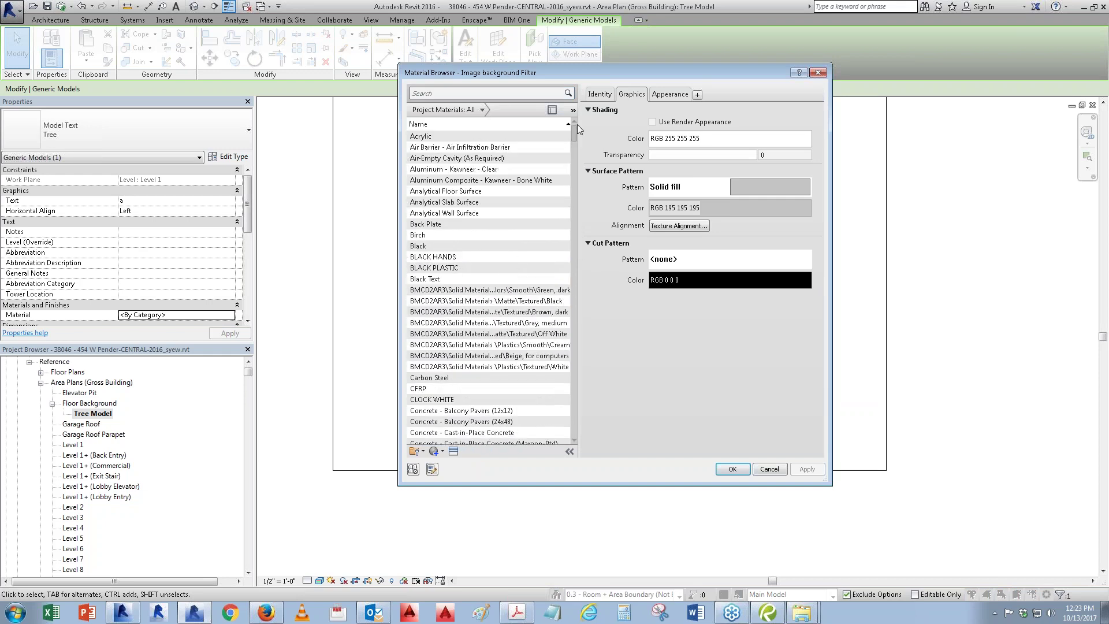
click(436, 213)
key(w)
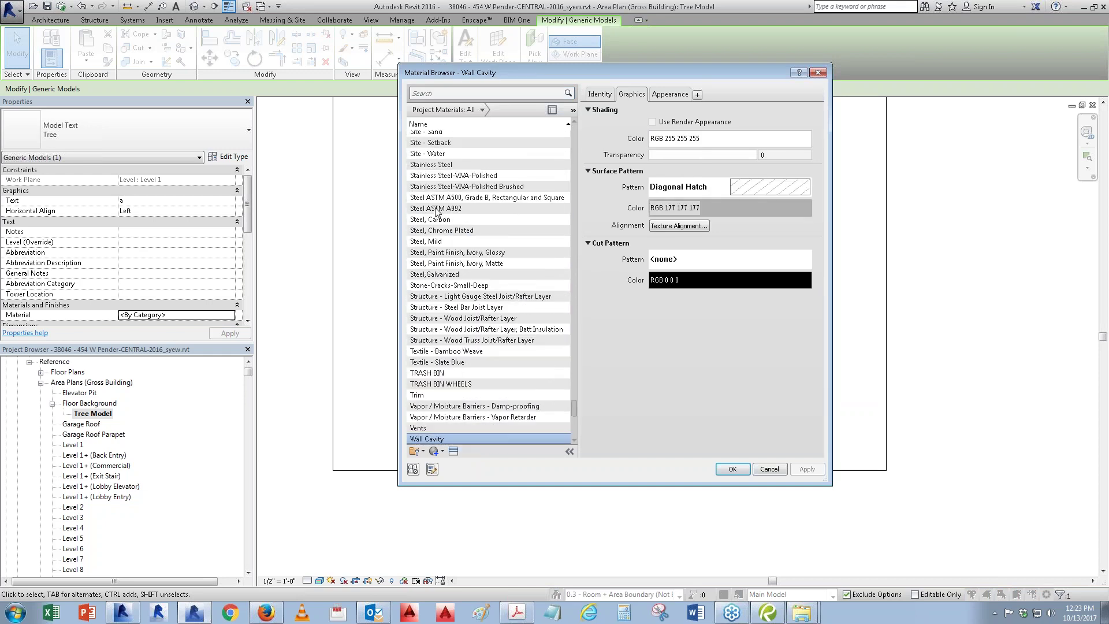
scroll(454, 300, down, 1)
scroll(456, 317, down, 1)
scroll(458, 335, down, 2)
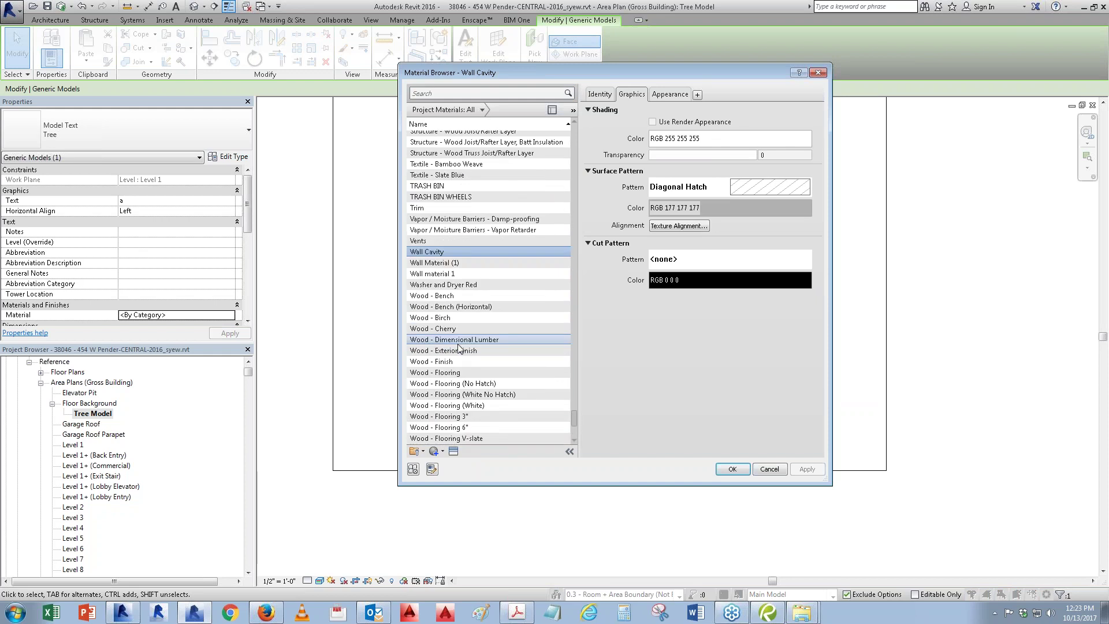
scroll(459, 348, up, 2)
scroll(460, 348, up, 3)
scroll(459, 348, up, 3)
scroll(460, 348, up, 1)
scroll(459, 348, up, 3)
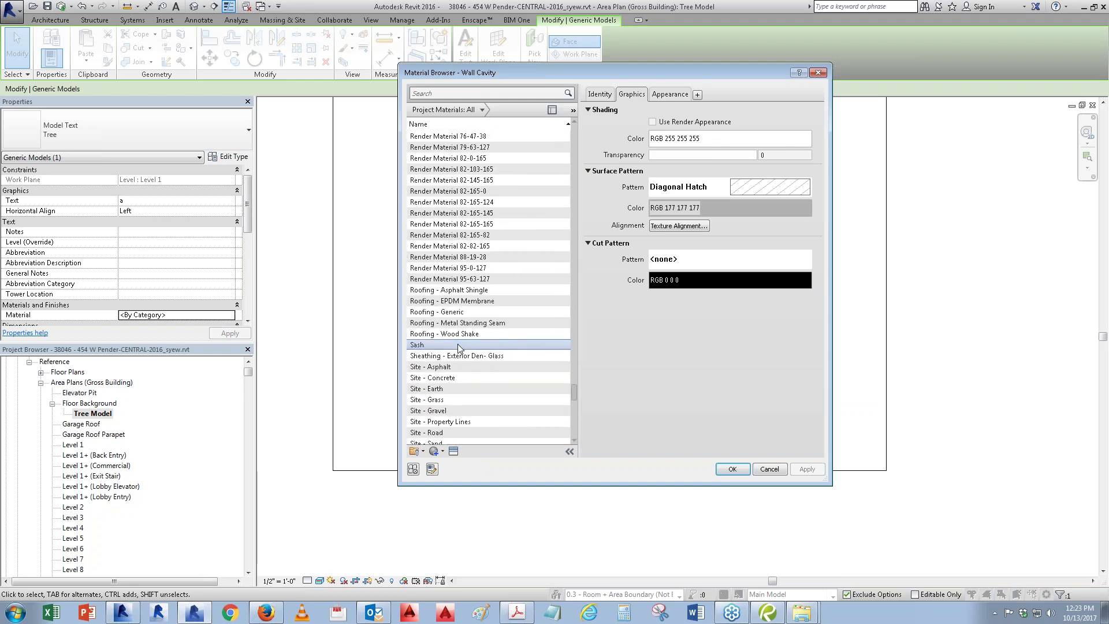
scroll(457, 344, up, 1)
scroll(458, 344, up, 5)
scroll(458, 345, up, 2)
scroll(458, 345, up, 2)
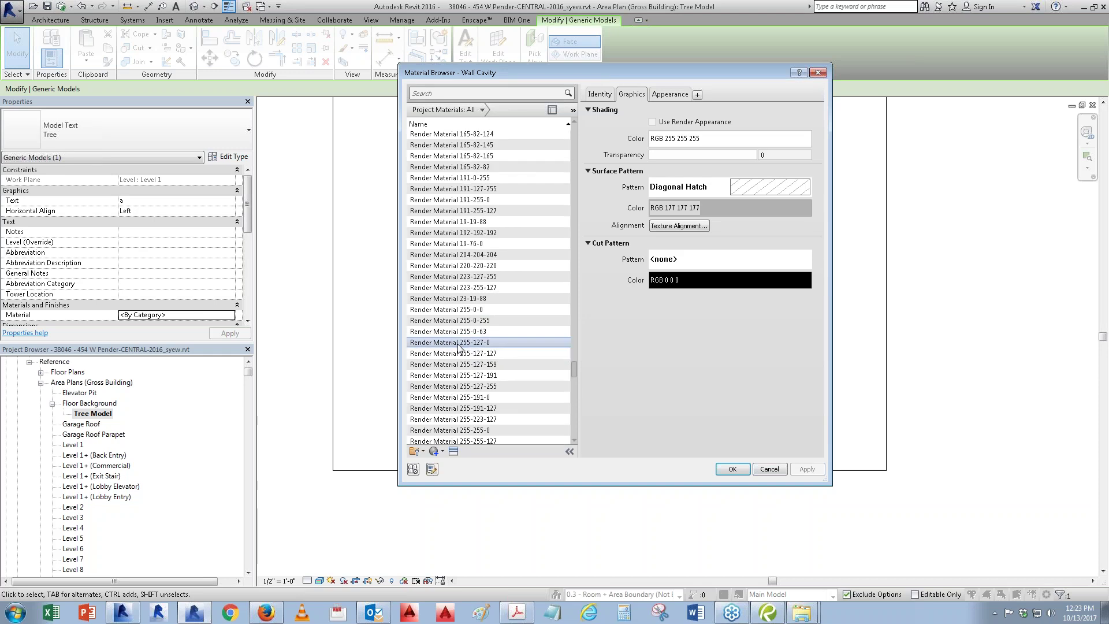
scroll(458, 347, up, 1)
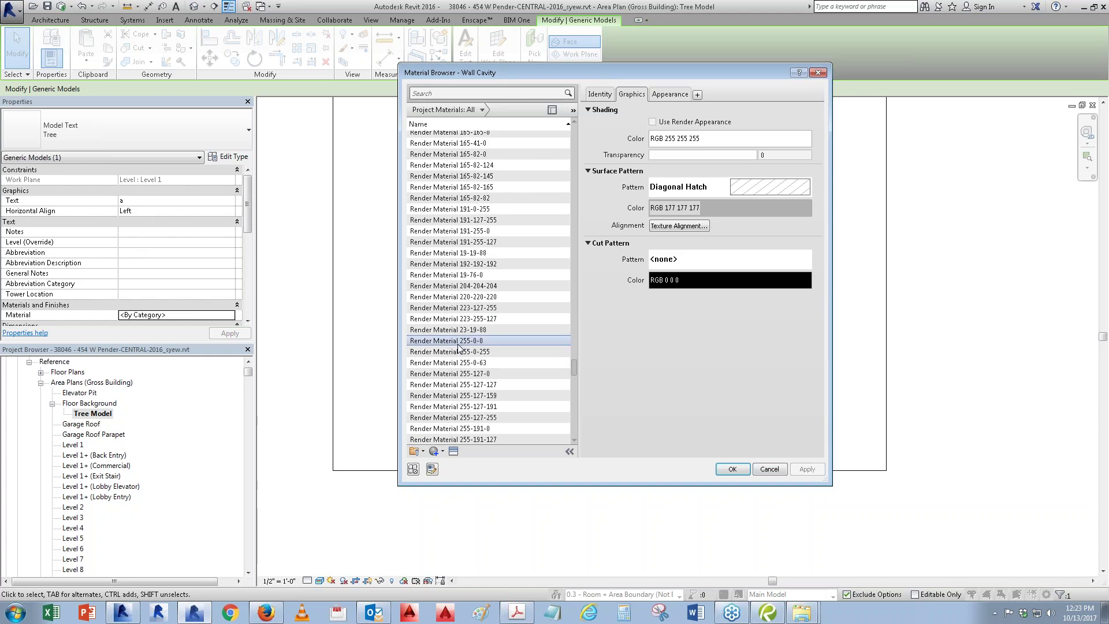
scroll(459, 348, up, 3)
scroll(459, 348, up, 3)
scroll(460, 349, up, 3)
scroll(459, 348, up, 3)
scroll(459, 348, up, 5)
scroll(460, 316, up, 1)
click(457, 93)
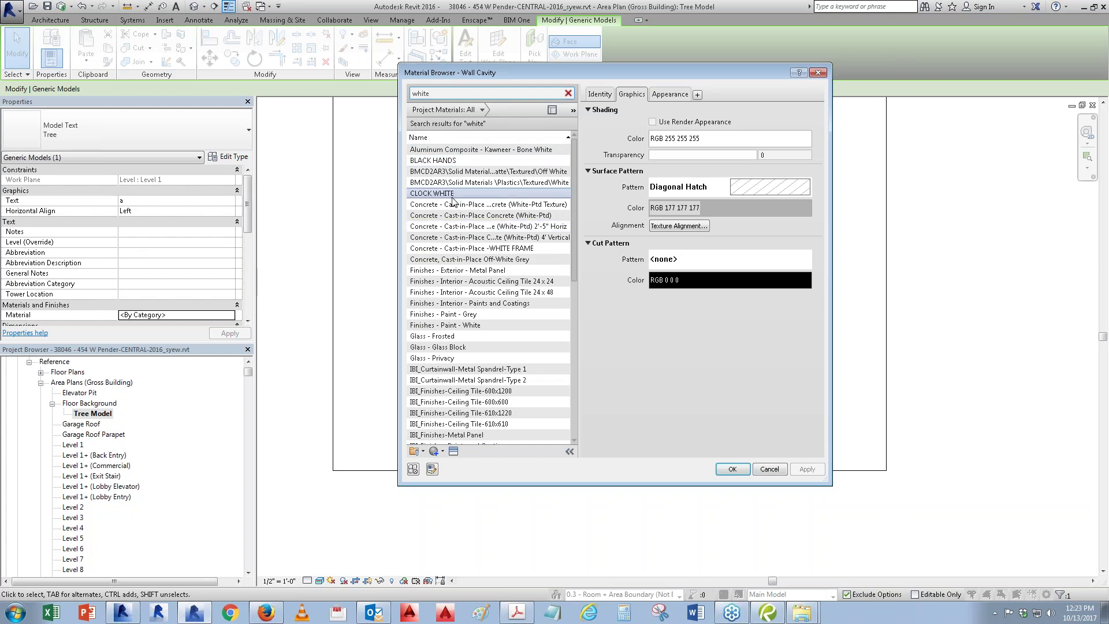
click(456, 324)
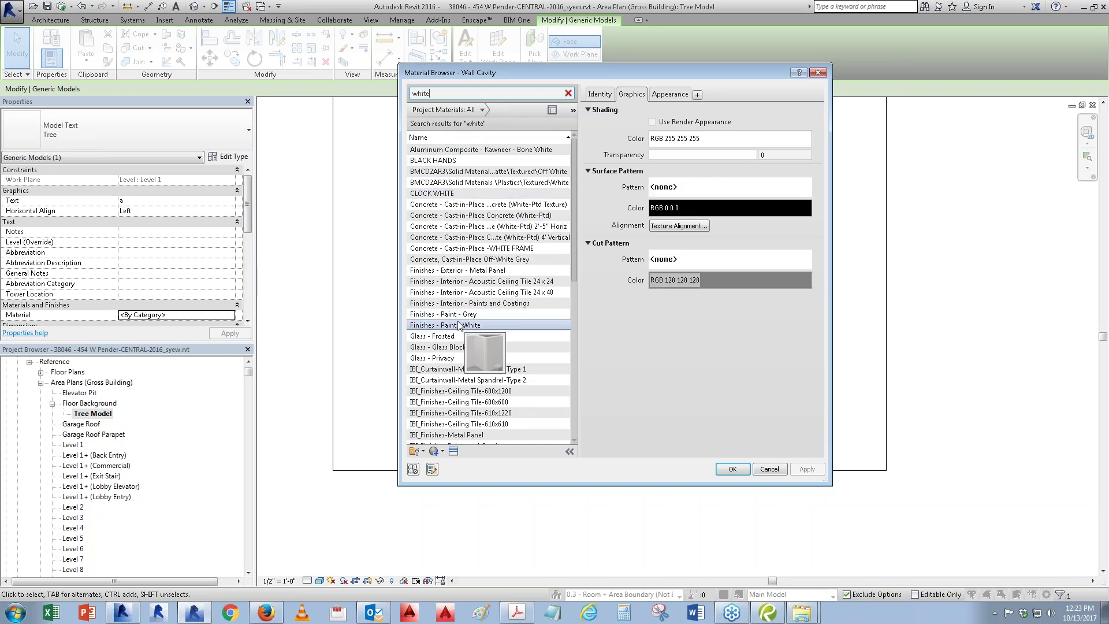
click(732, 469)
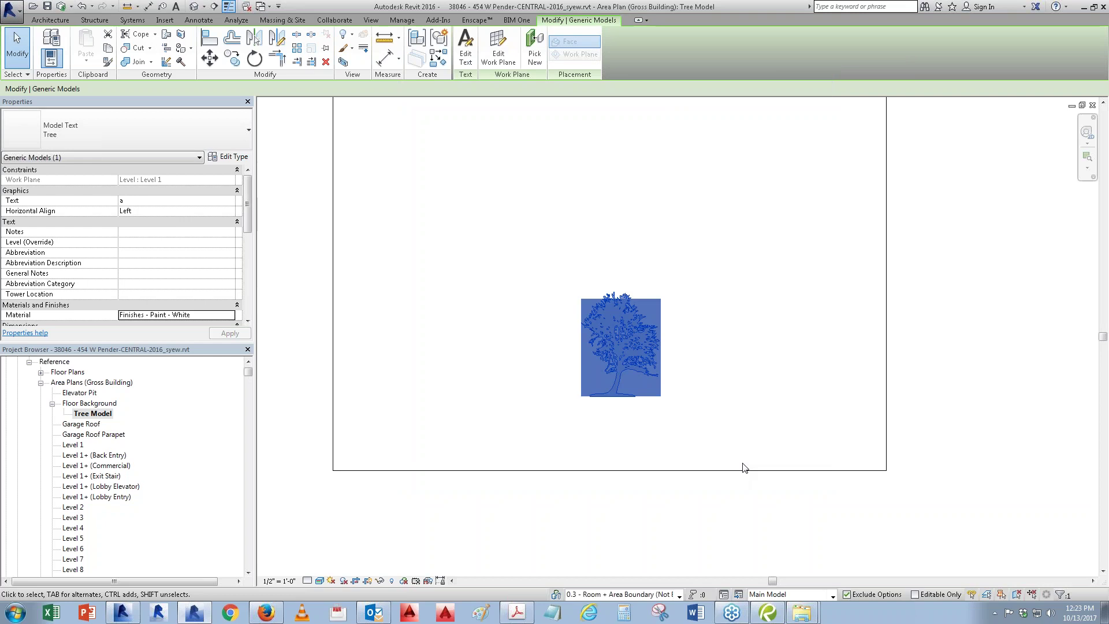
Step: Switch the Tree Model view's visual style to Hidden Line
click(624, 506)
scroll(641, 364, up, 2)
click(320, 581)
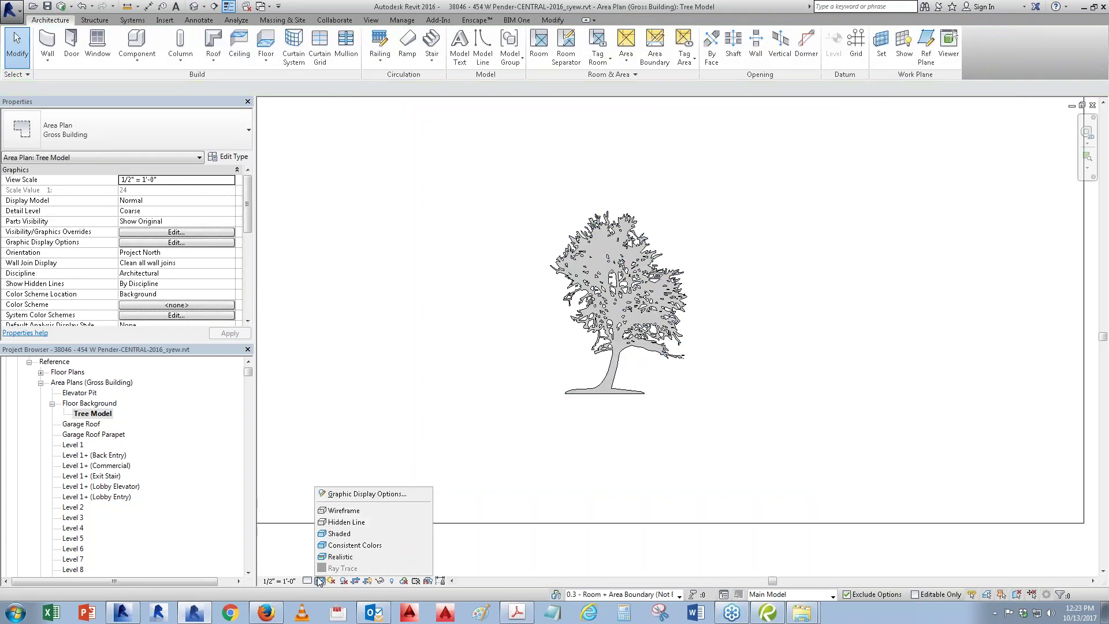
click(339, 522)
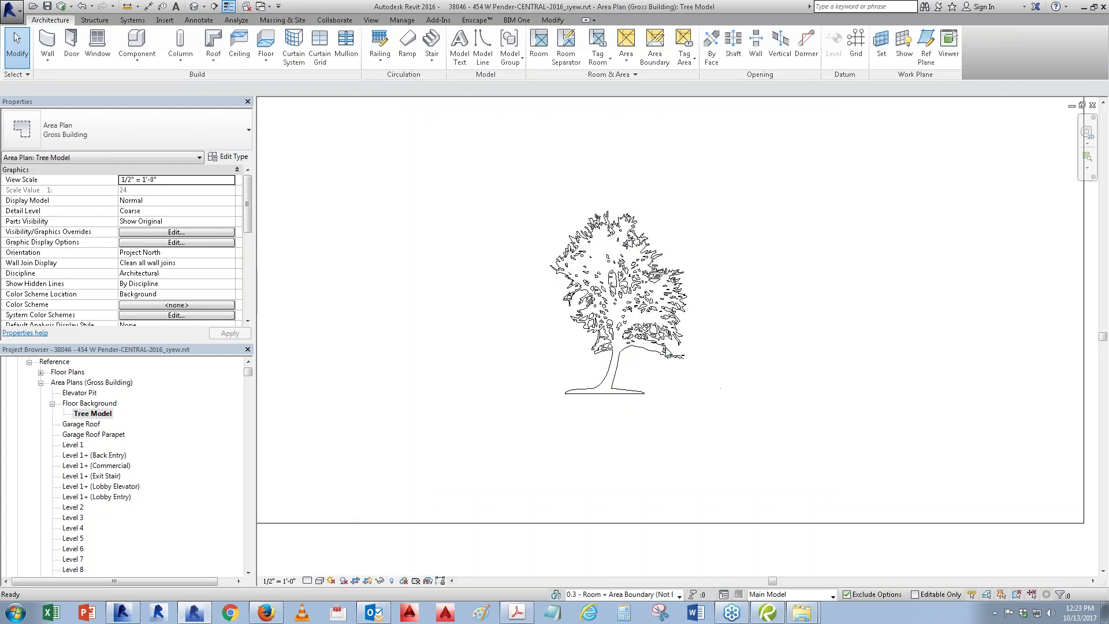
Step: Override Generic Models surface transparency to 40 in Visibility/Graphics
key(v)
key(v)
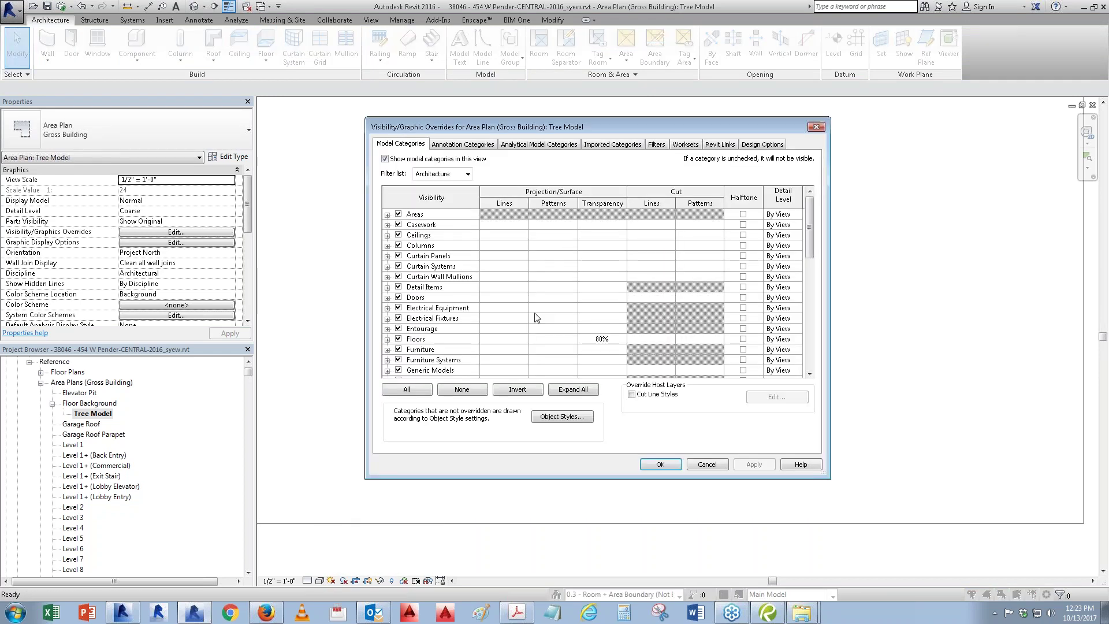
key(Escape)
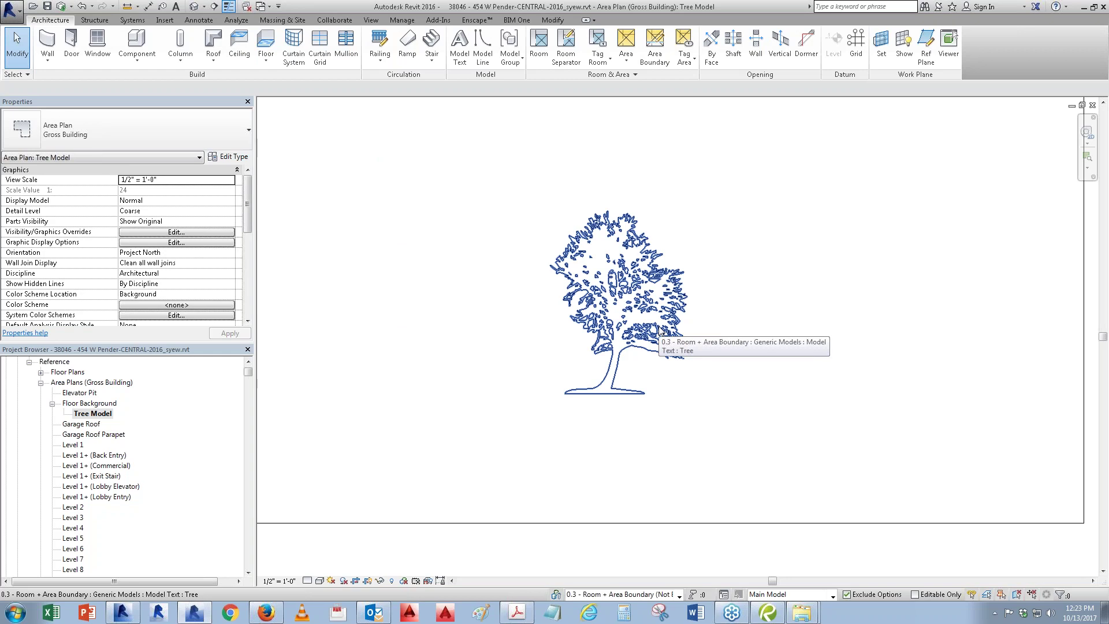
key(v)
key(v)
ctrl+click(460, 322)
scroll(460, 323, down, 1)
click(526, 350)
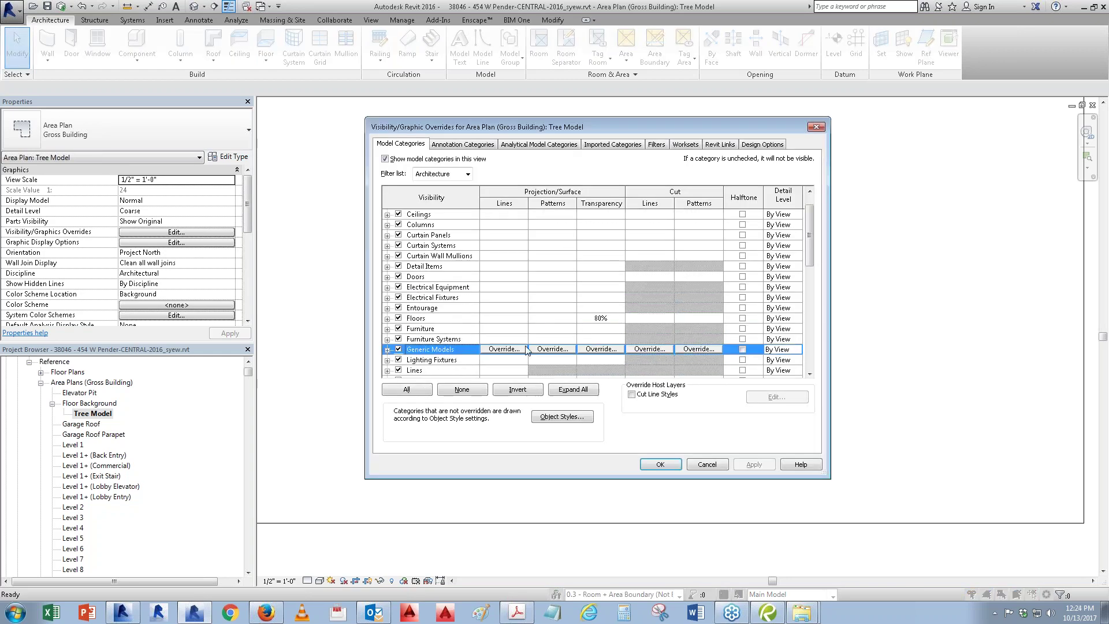
click(605, 351)
drag(626, 295, 662, 296)
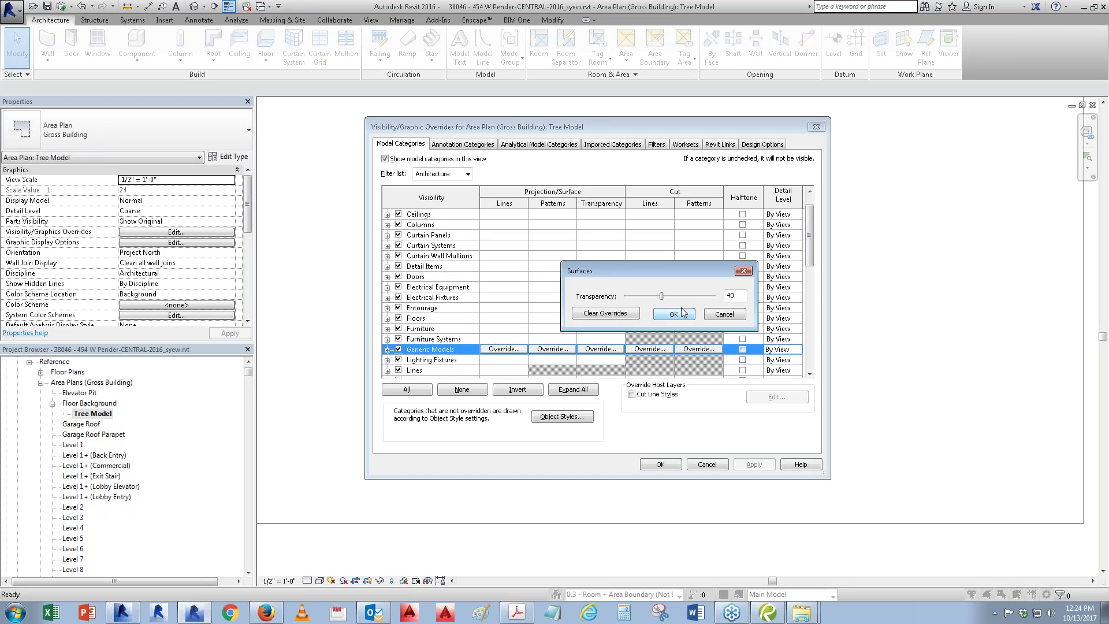
click(683, 312)
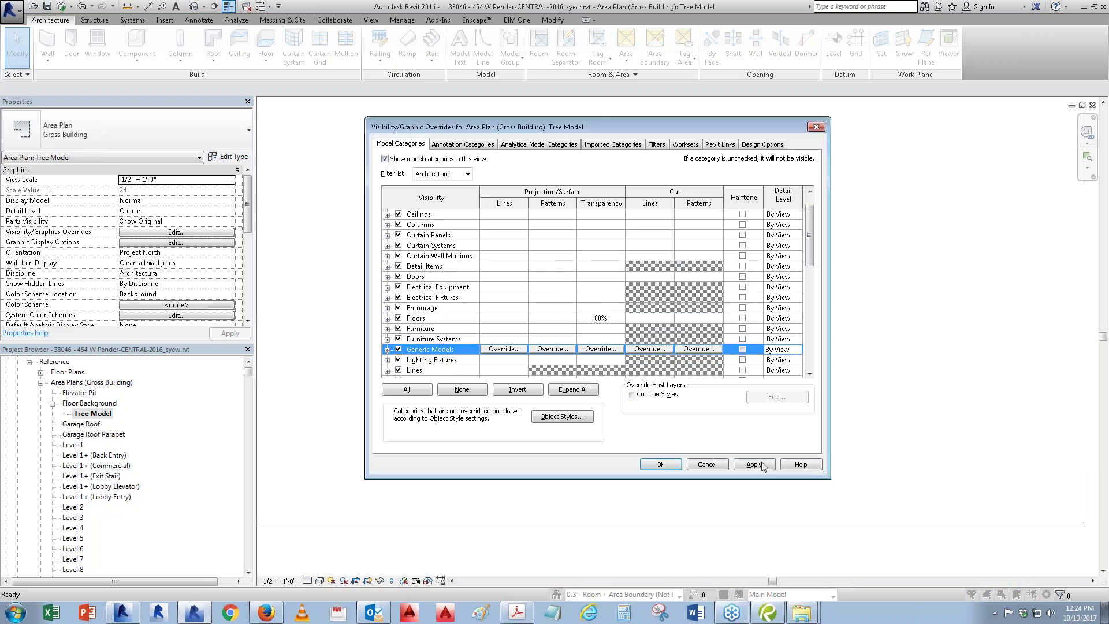
click(761, 465)
click(658, 465)
Step: Increase the Tree text type's size to 20'
click(629, 382)
scroll(624, 387, down, 3)
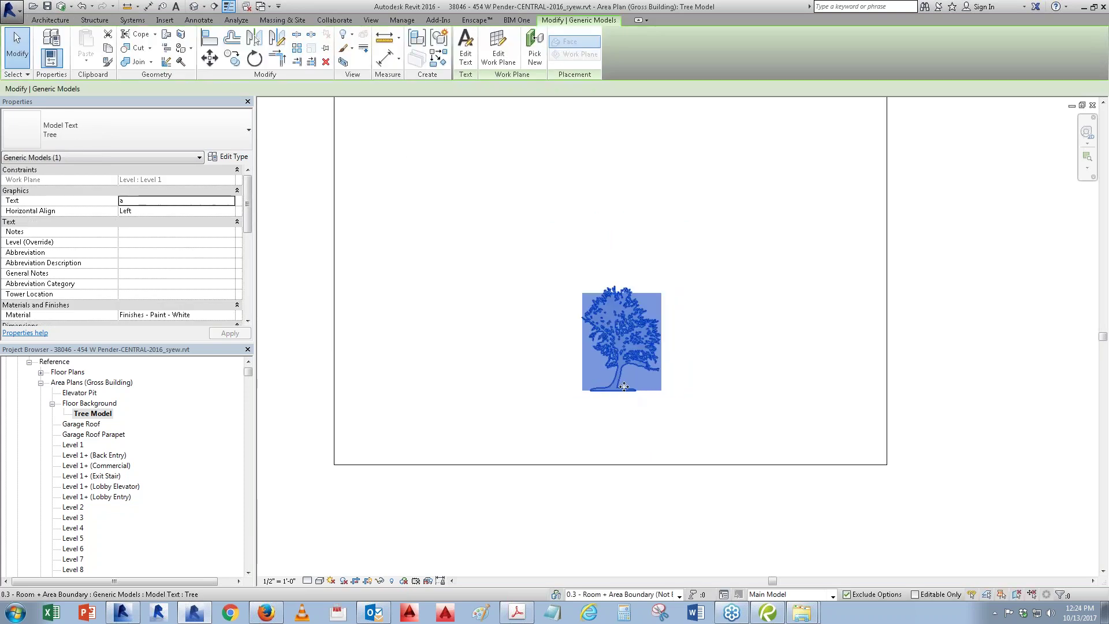
click(229, 156)
click(527, 257)
text(20')
key(Return)
click(507, 510)
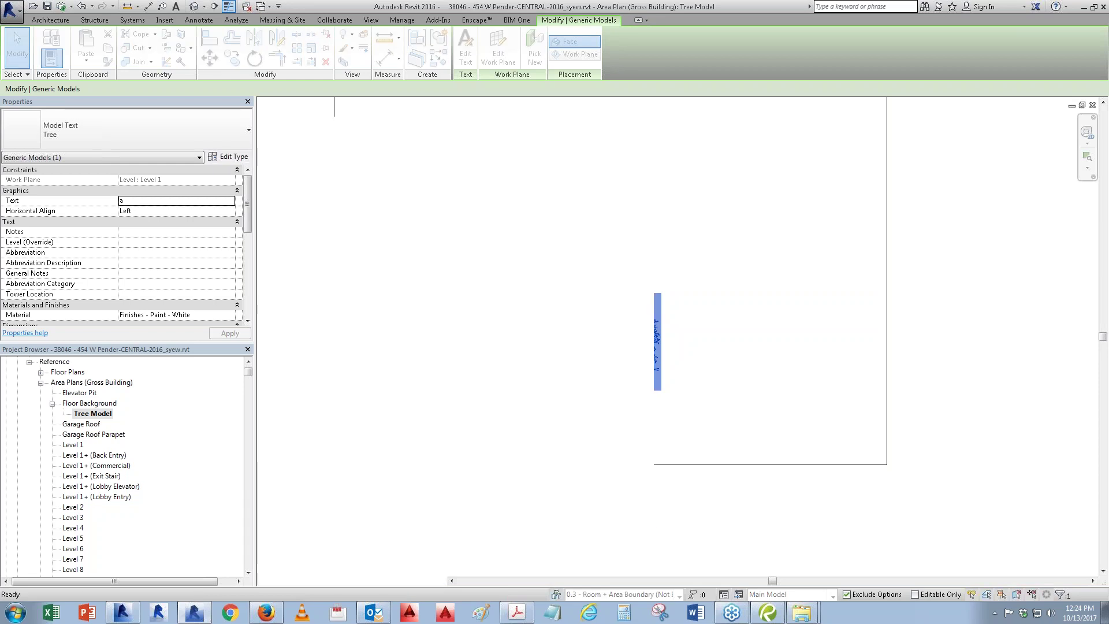
Step: Move the enlarged tree so it fills the view frame
scroll(655, 423, down, 3)
click(684, 393)
click(659, 370)
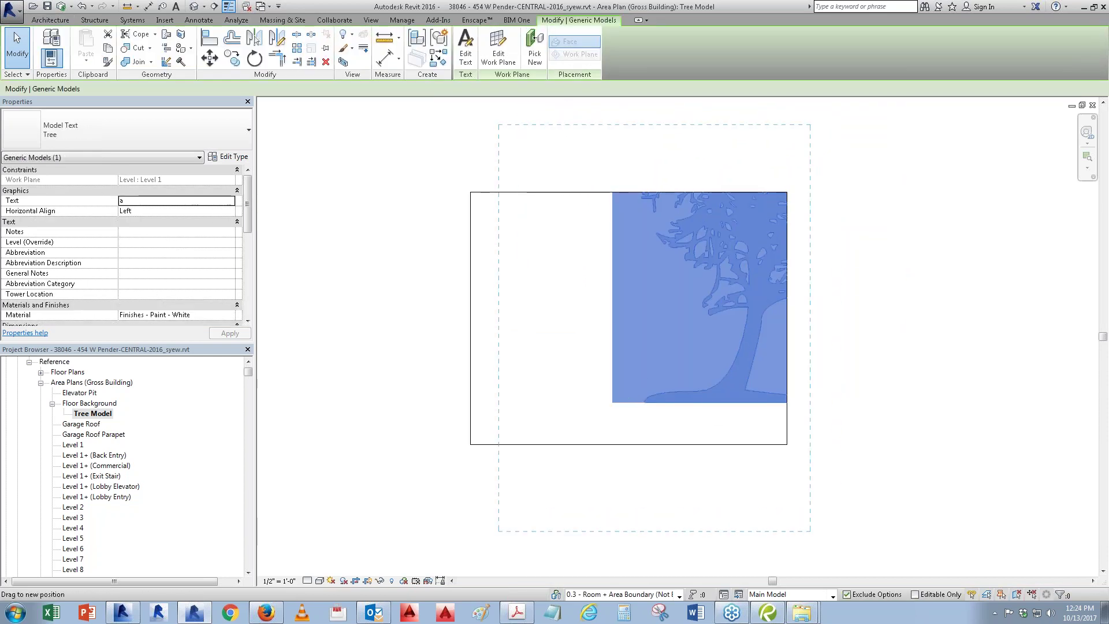
drag(659, 370, 678, 359)
click(678, 360)
Step: Edit the tree model text's character to change the tree shape
click(635, 335)
click(149, 201)
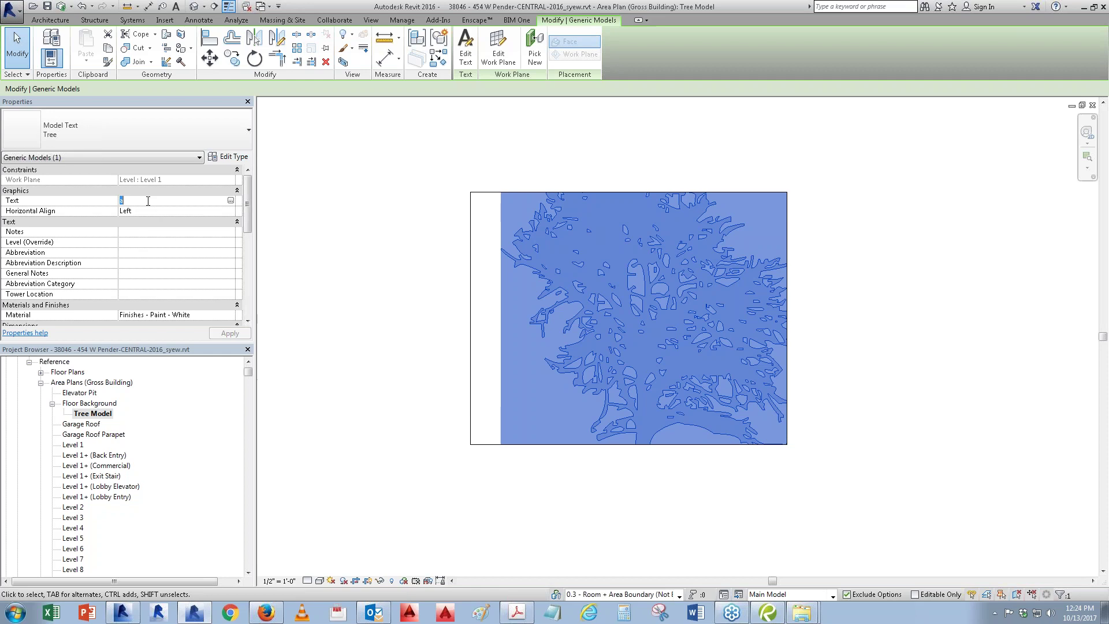
text(a)
key(Return)
click(238, 205)
click(460, 47)
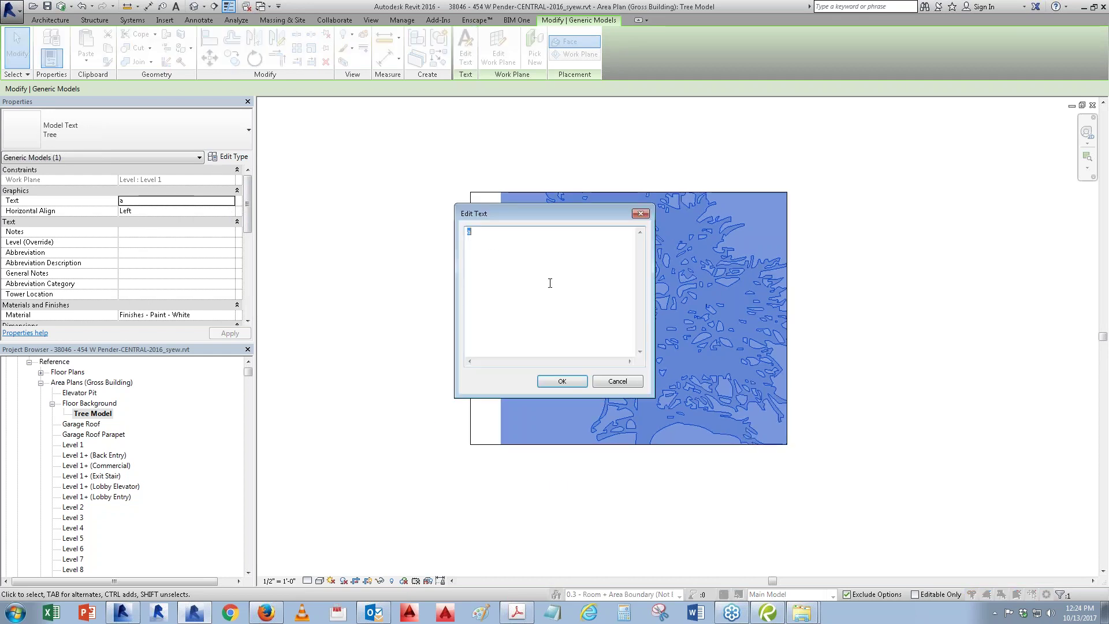
click(562, 381)
key(Escape)
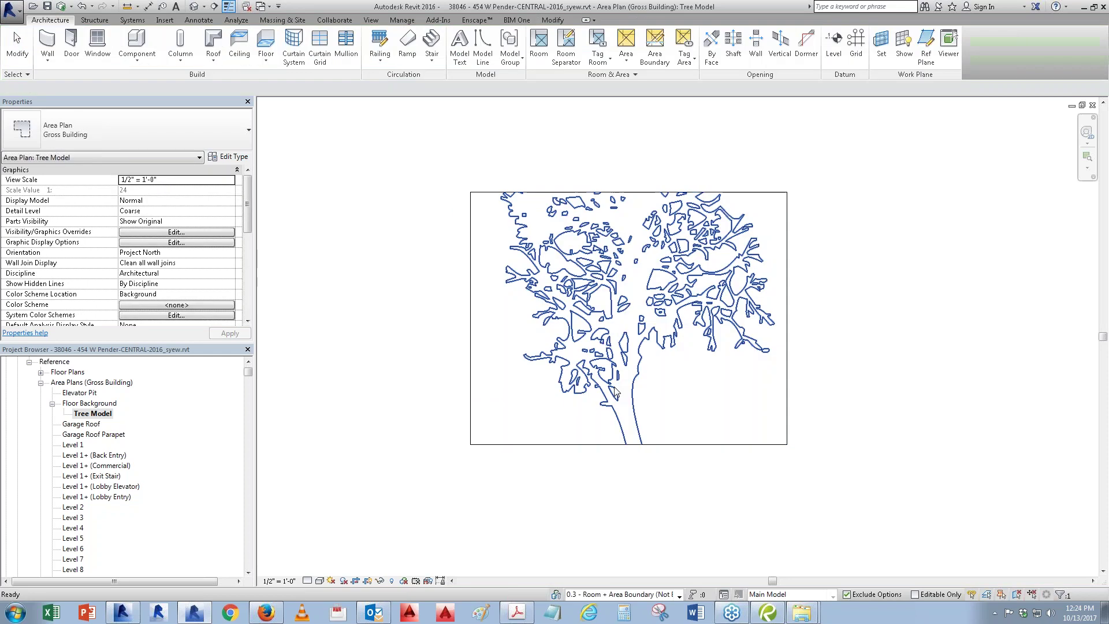
Step: Reposition the tree further right in the frame
click(646, 341)
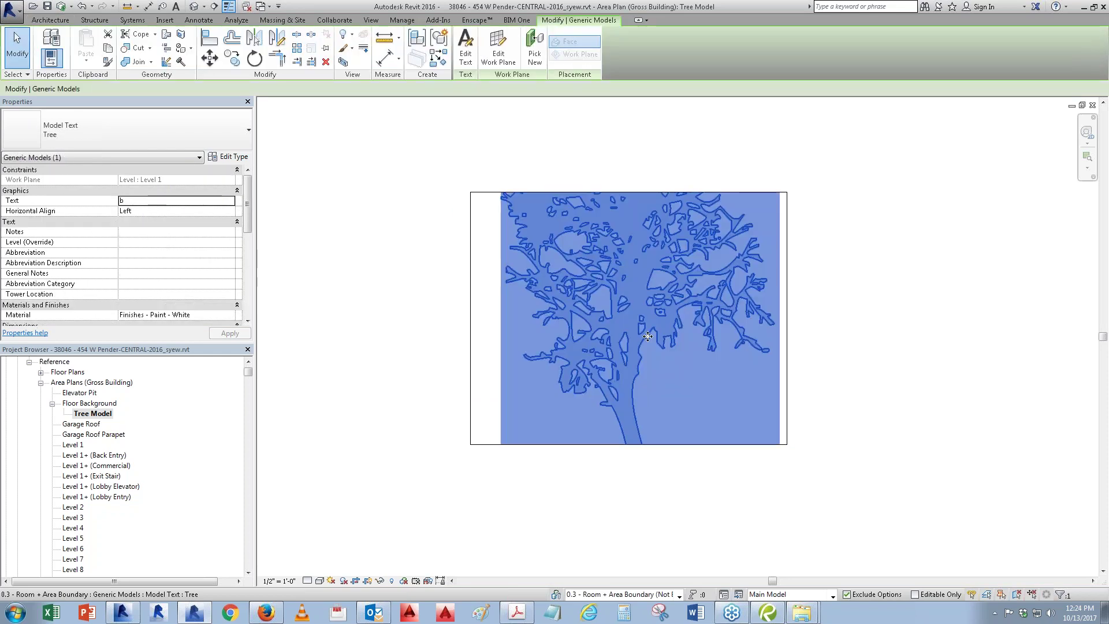
mouse_move(665, 349)
mouse_down()
mouse_move(729, 379)
mouse_move(771, 381)
mouse_up()
click(891, 388)
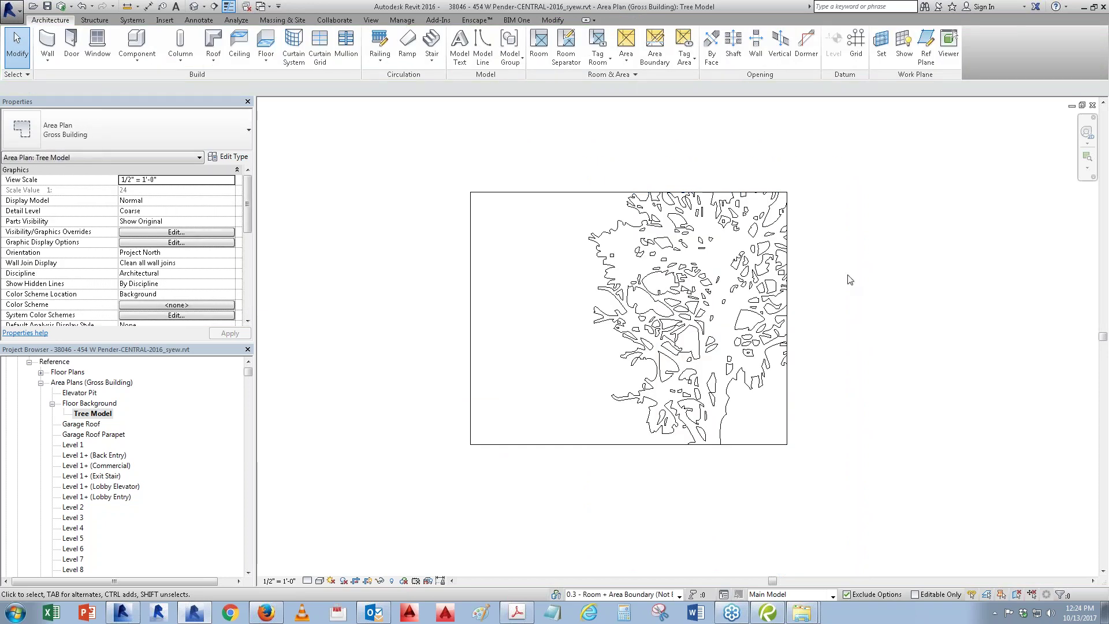
Step: Open sheet A3.11 and place the Tree Model view on it
mouse_move(249, 373)
mouse_down()
mouse_move(251, 541)
mouse_move(249, 431)
mouse_up()
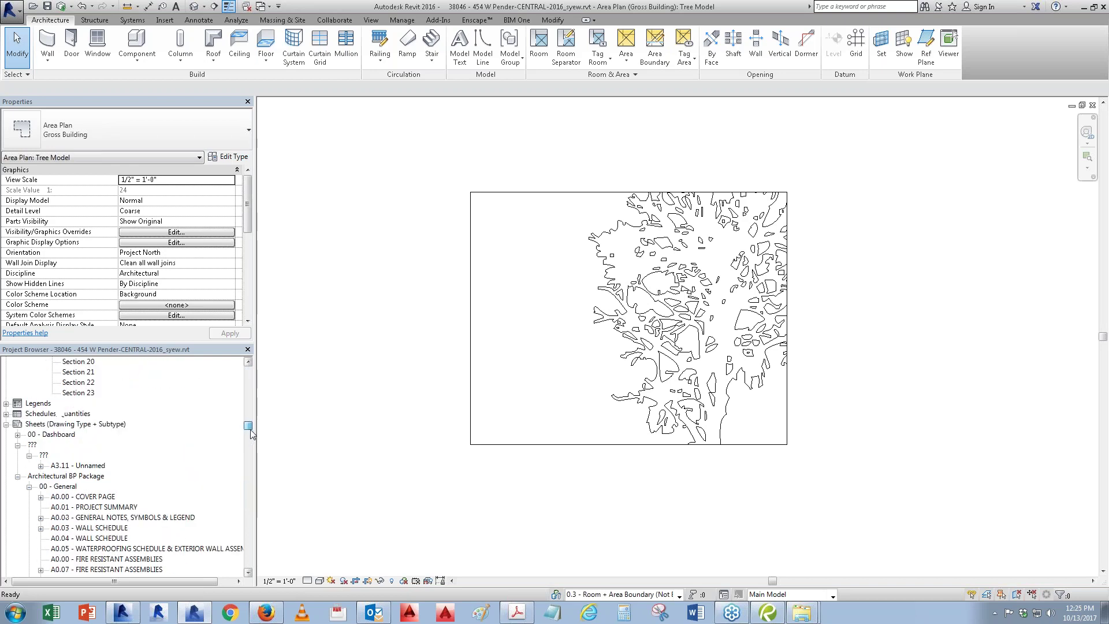
double_click(85, 539)
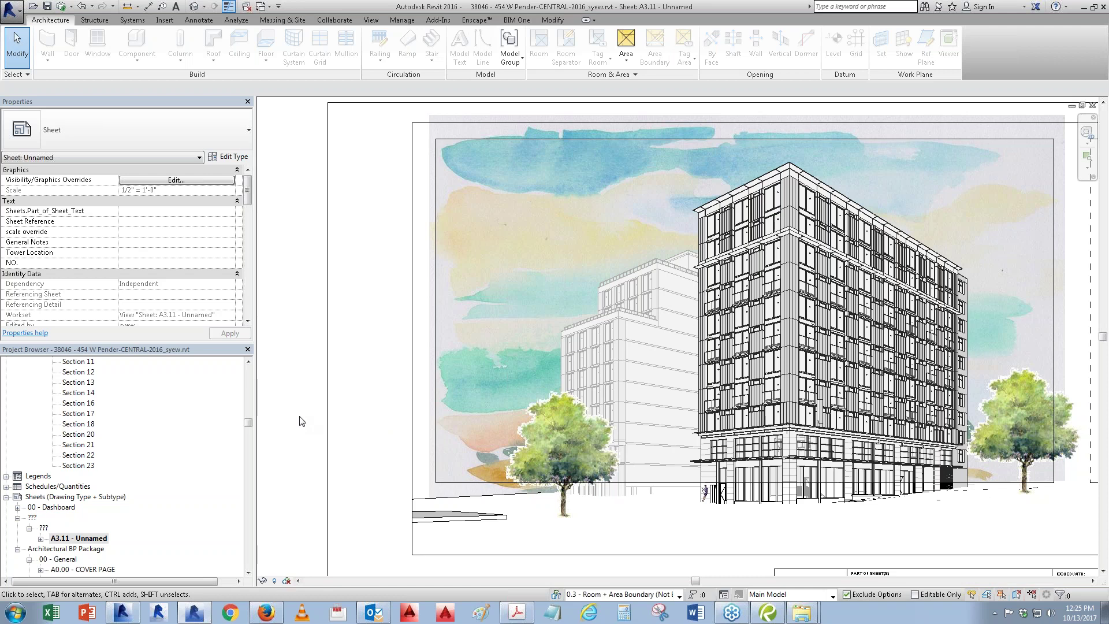
drag(248, 423, 252, 368)
drag(91, 435, 684, 434)
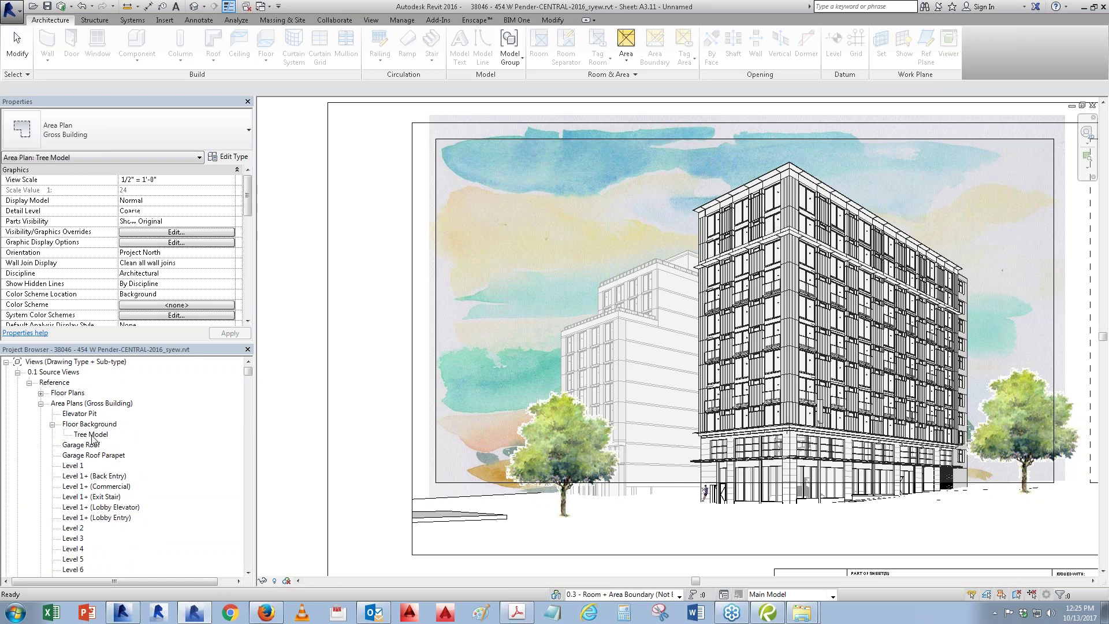
scroll(685, 416, down, 2)
scroll(685, 416, down, 1)
click(836, 377)
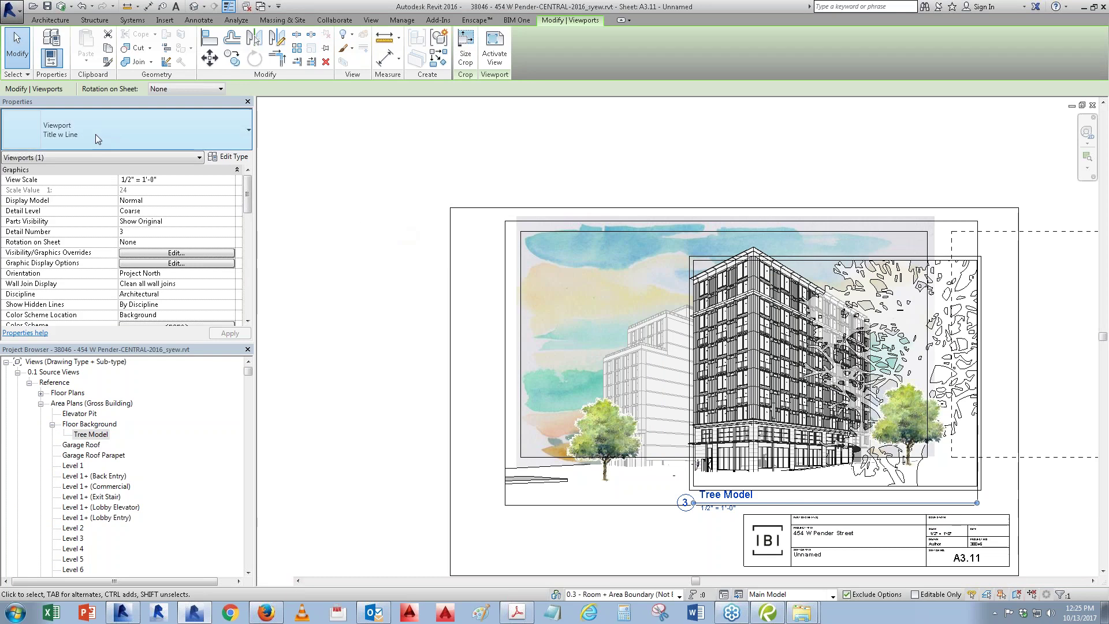
Step: Set the viewport to No Title, move it right over the facade, and activate it
click(95, 134)
click(58, 201)
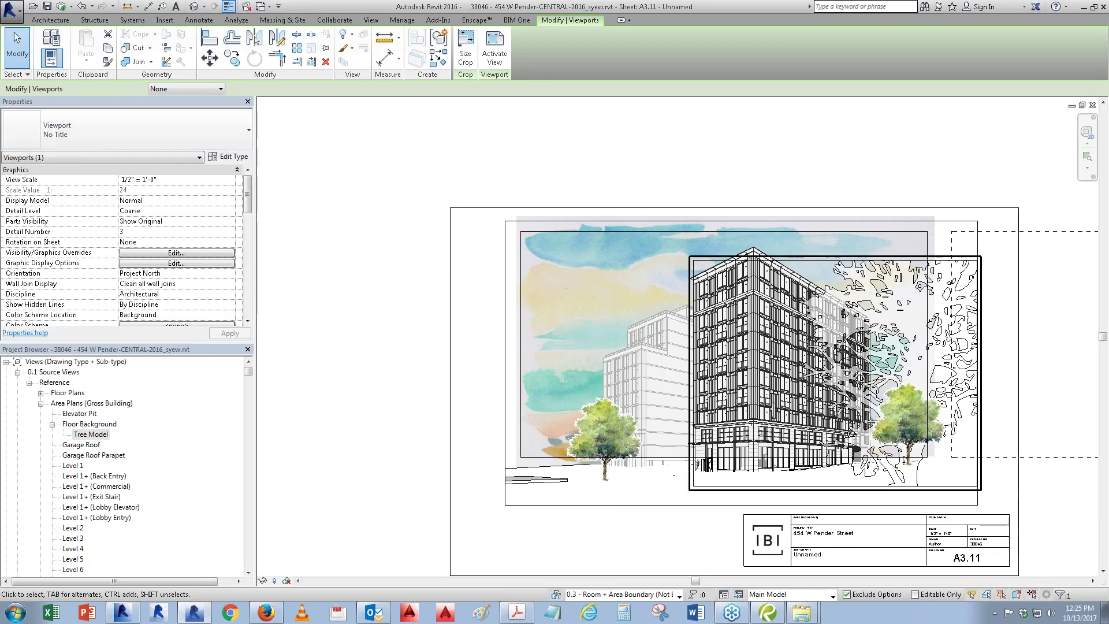
drag(951, 340, 717, 333)
drag(554, 300, 822, 288)
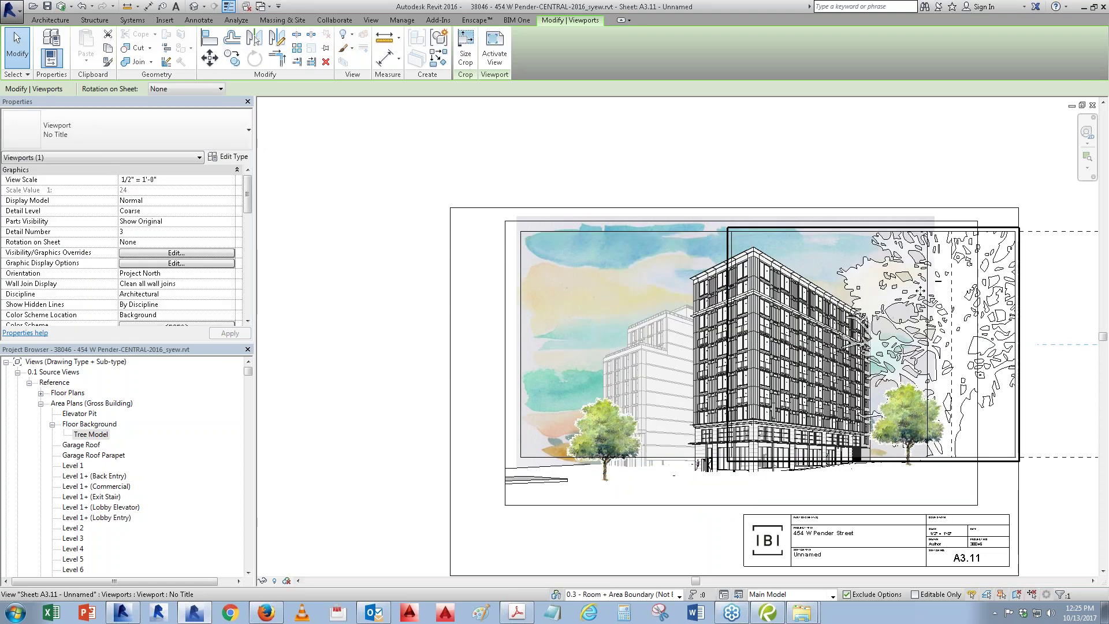
right_click(923, 296)
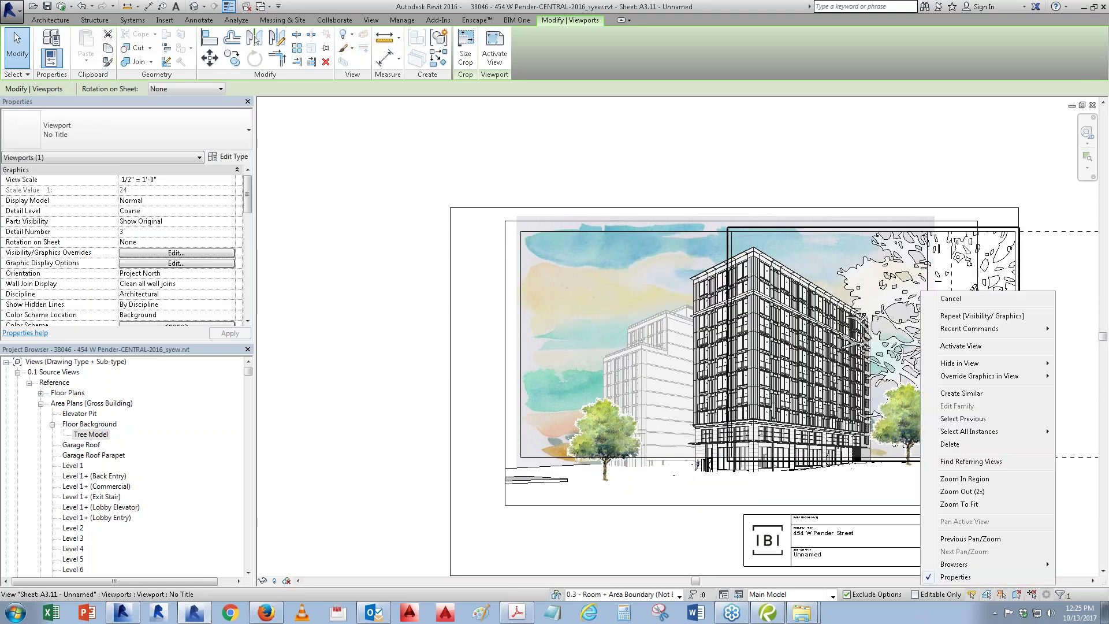
click(968, 347)
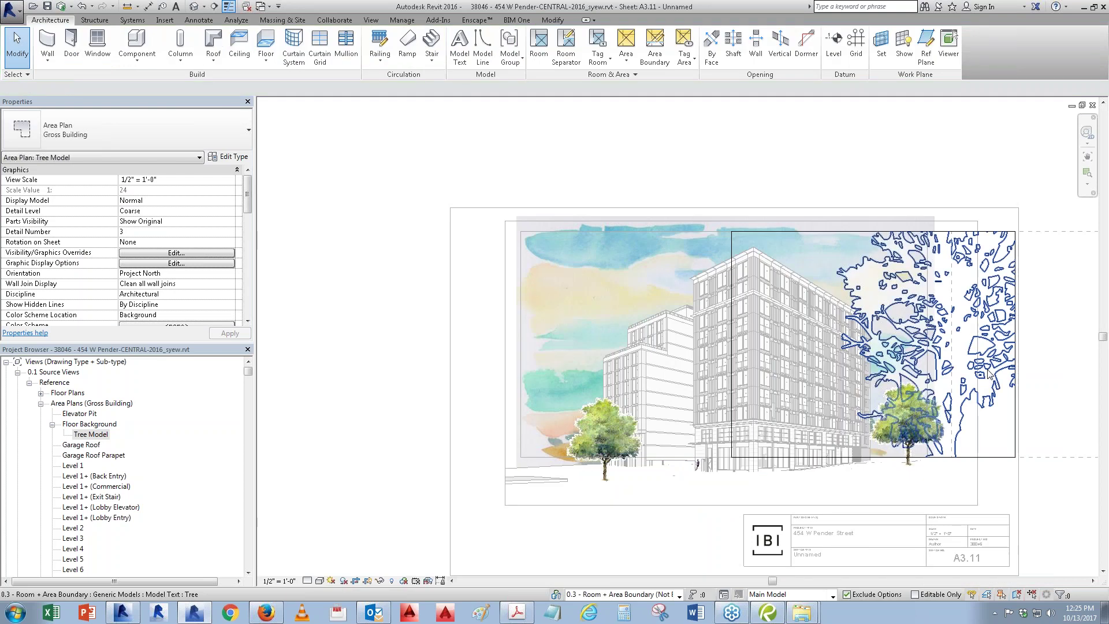
Step: Change the tree model text's material to Black Text
click(989, 374)
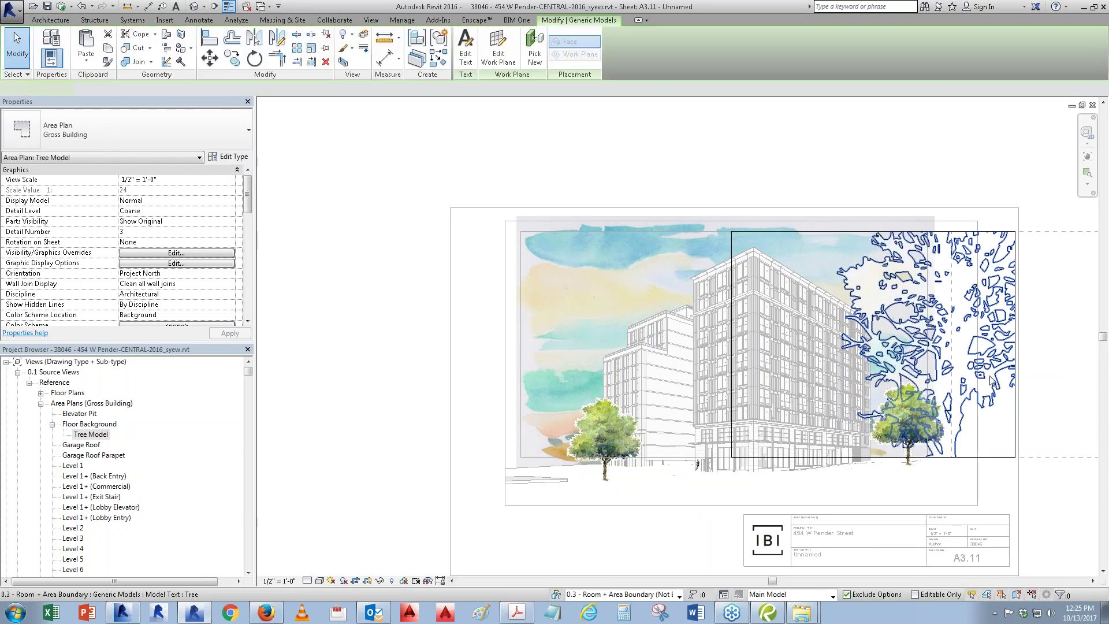
click(231, 157)
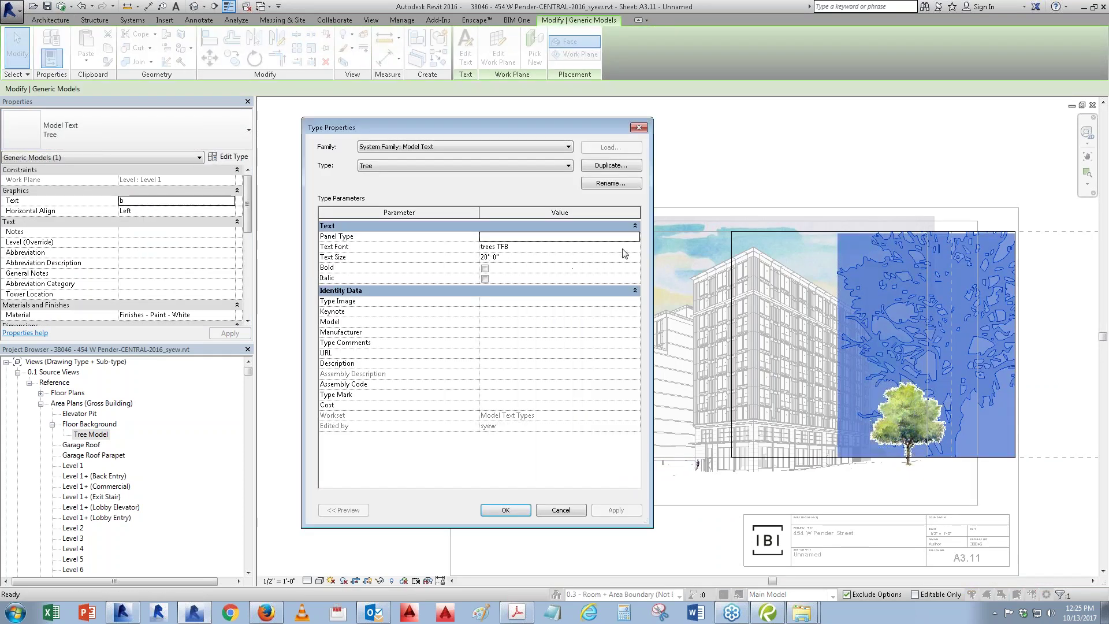
key(Escape)
click(234, 315)
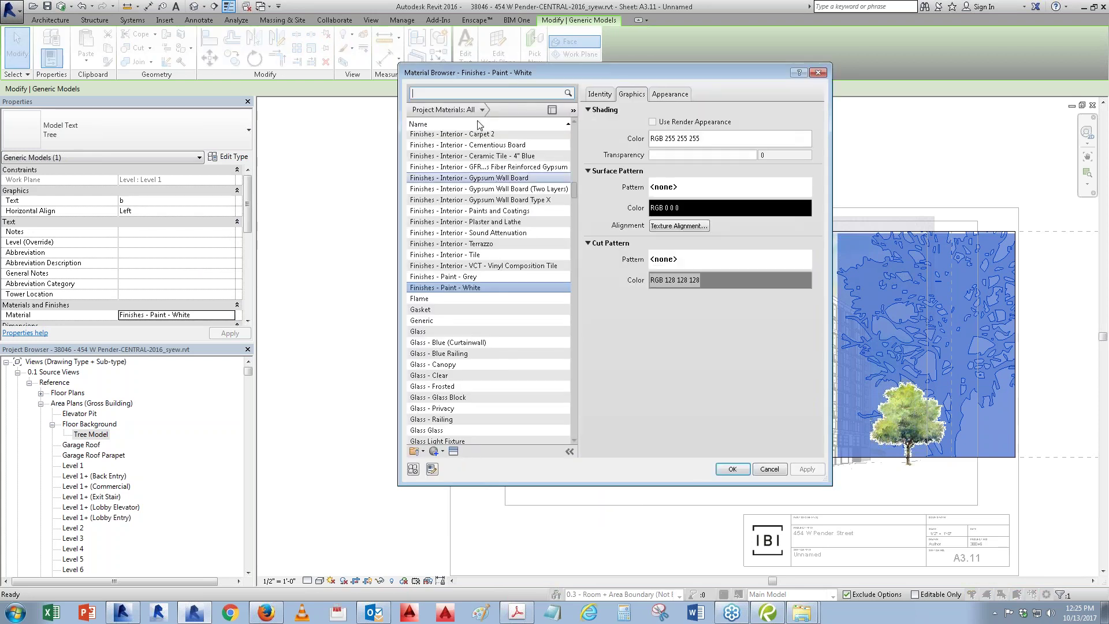
text(black)
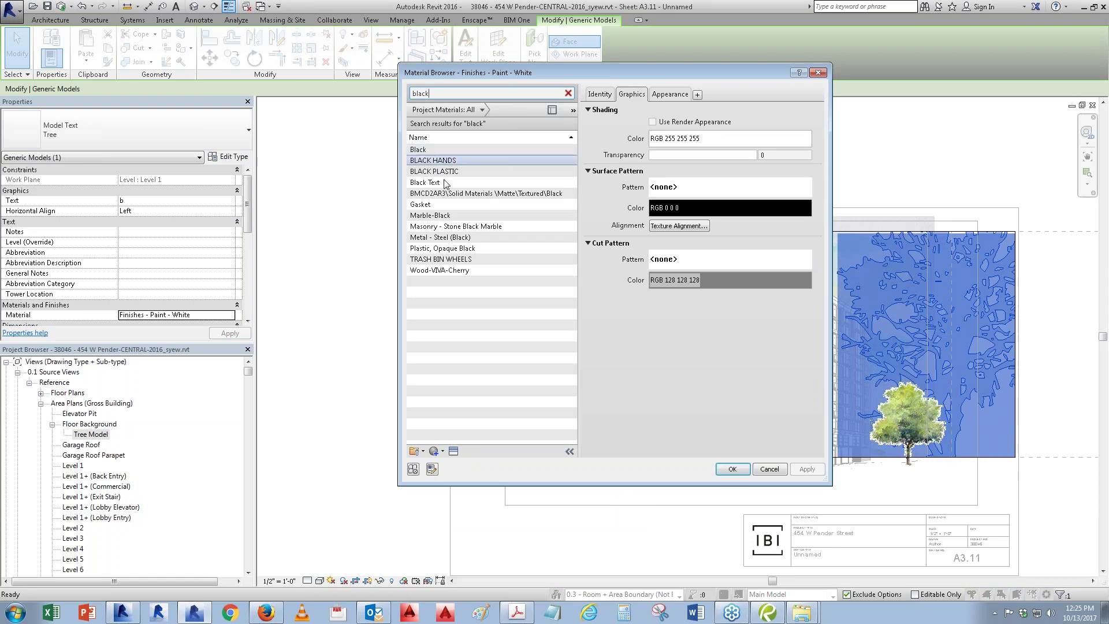
click(449, 182)
click(733, 469)
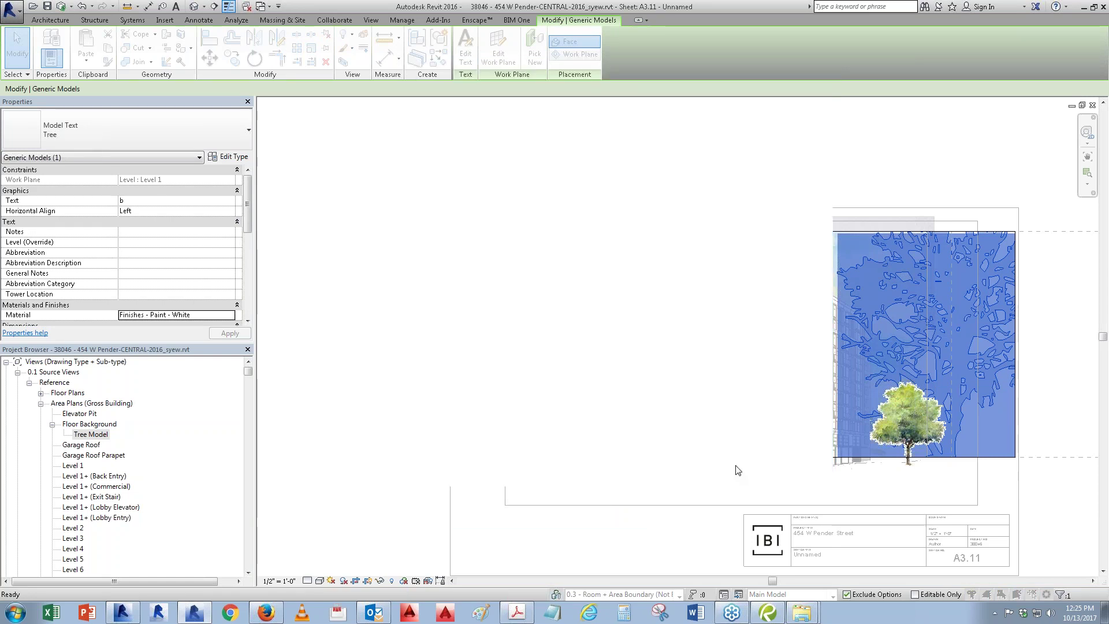
click(1040, 489)
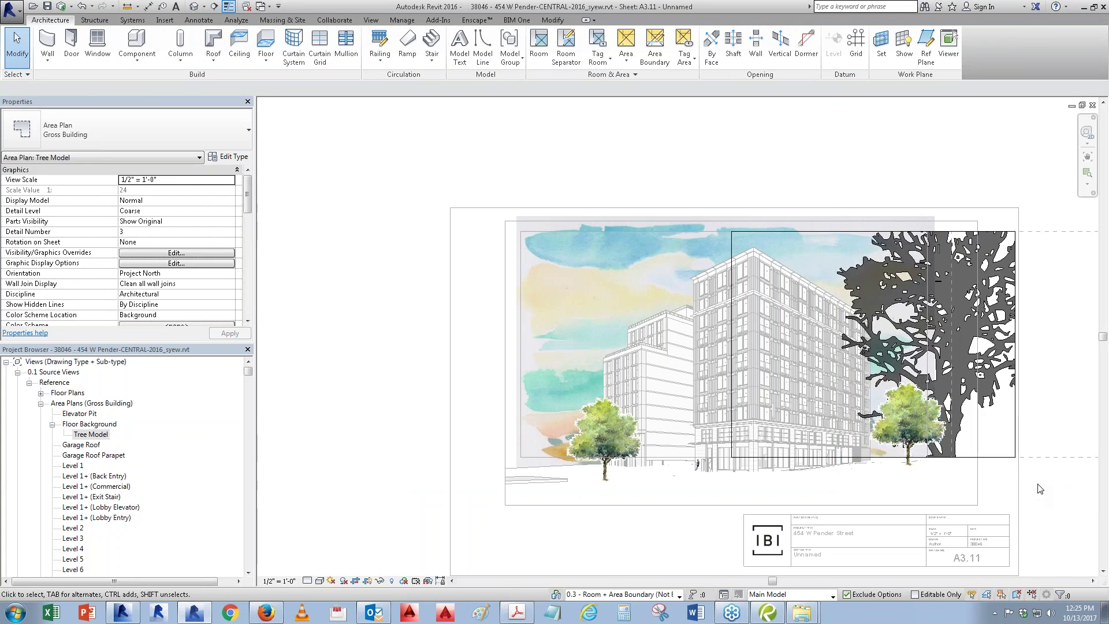
Step: Set Generic Models transparency to 80% in the view's Visibility/Graphics overrides
key(v)
key(g)
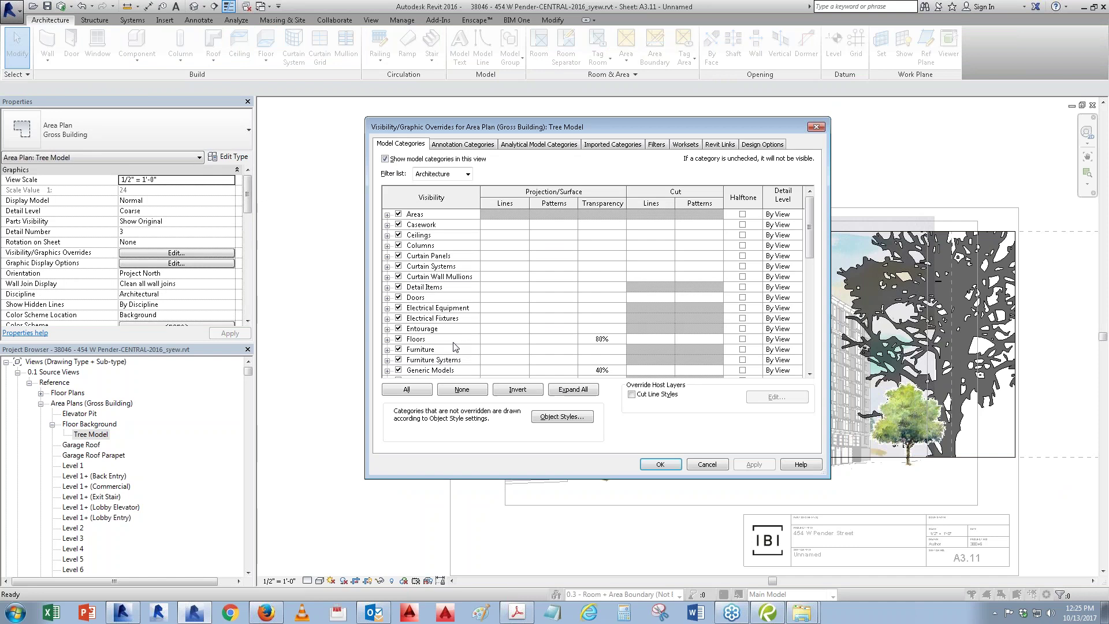
click(611, 370)
scroll(611, 370, down, 1)
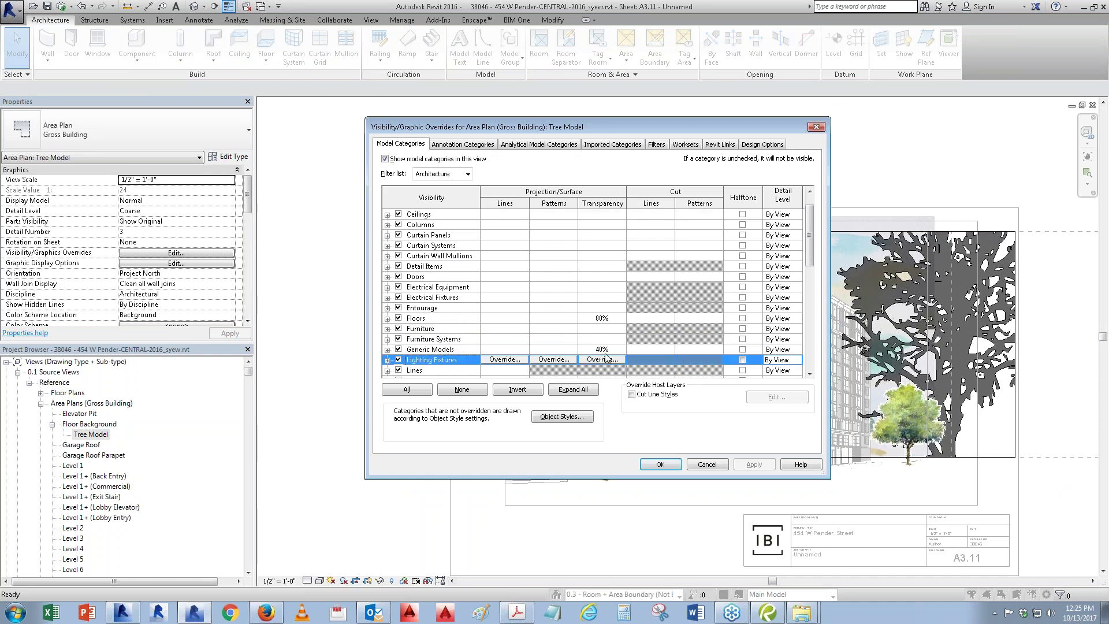
click(608, 356)
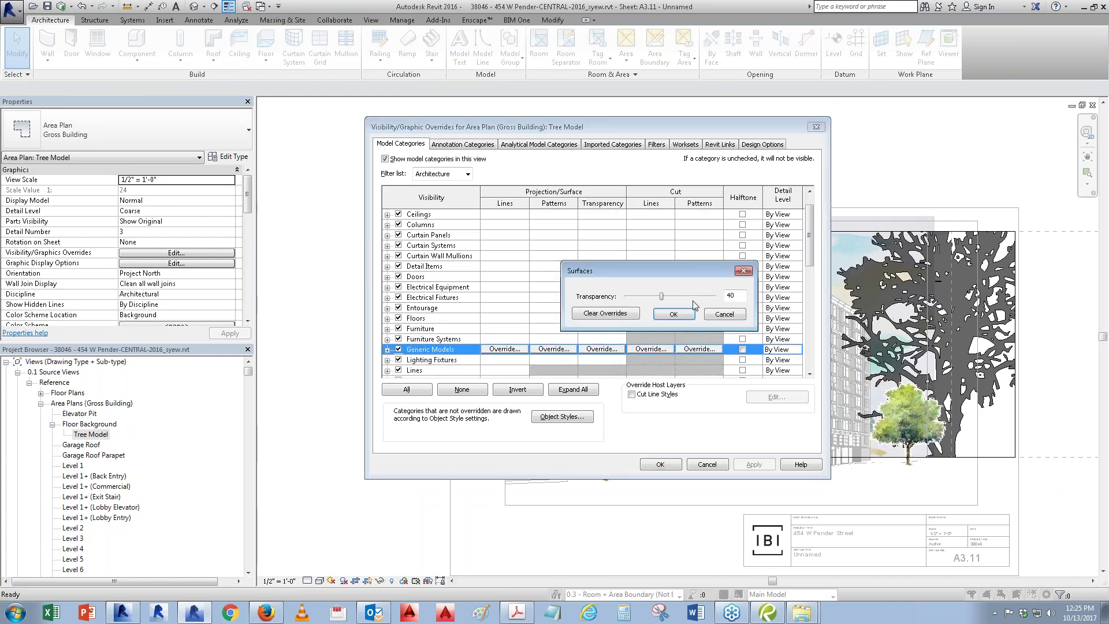
click(682, 316)
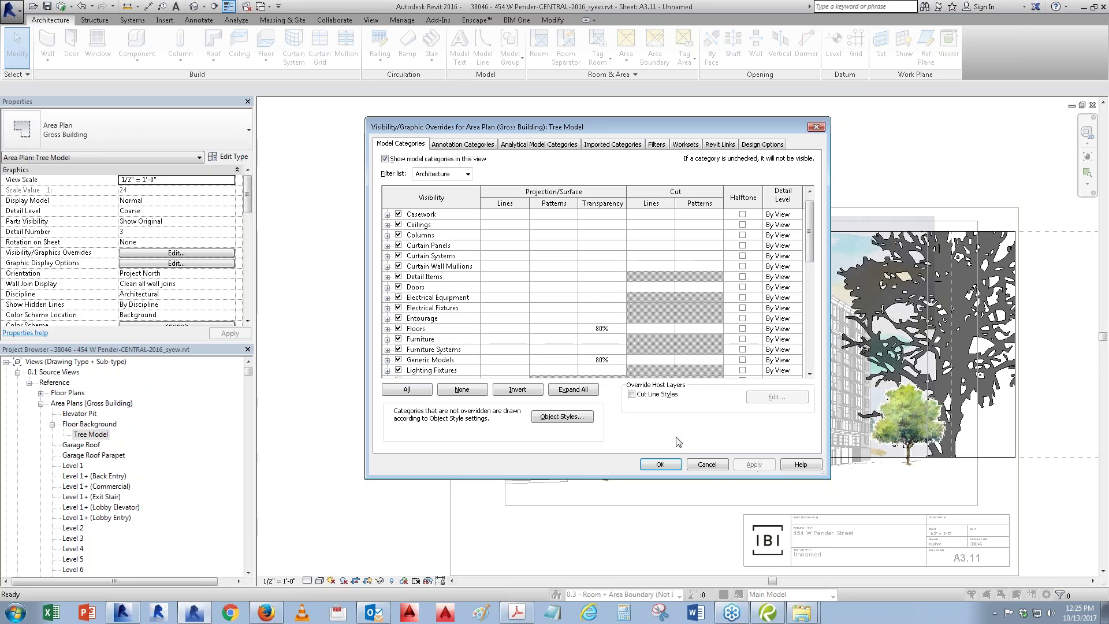
click(658, 465)
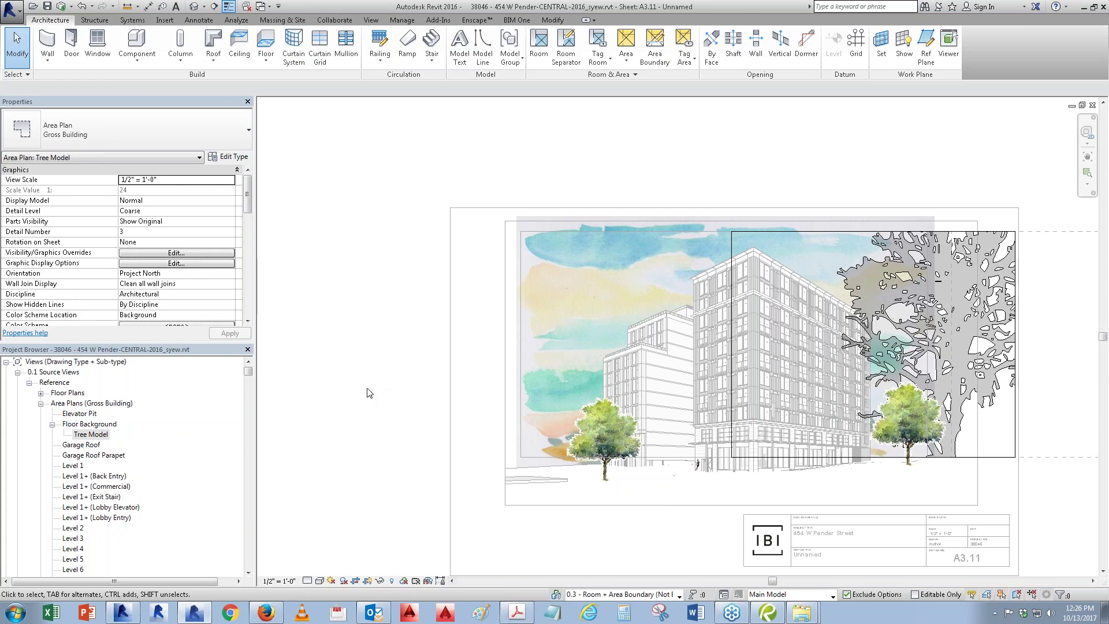
click(33, 7)
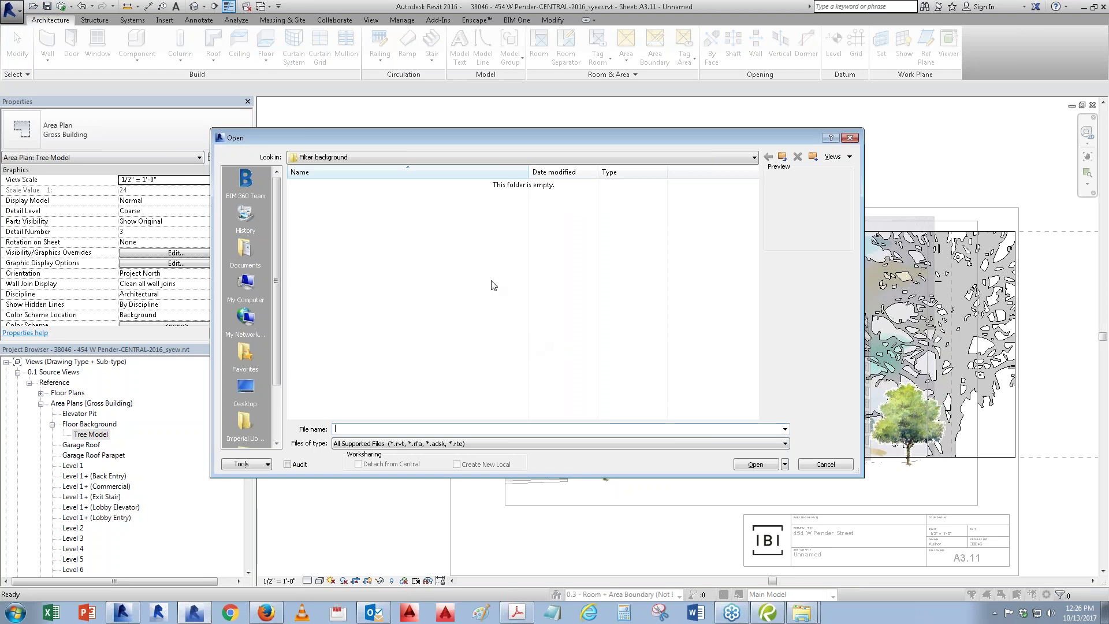
Step: Open the Imperial Sales Centre 2016 project from the Sale Centre folder, working on it temporarily
click(783, 157)
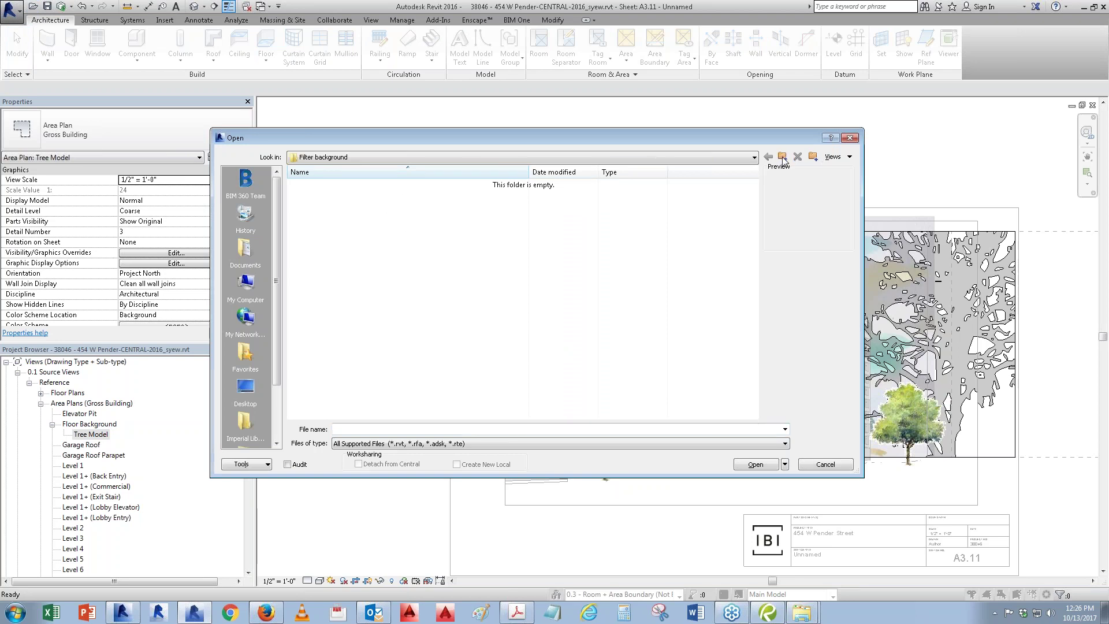
click(782, 157)
double_click(318, 217)
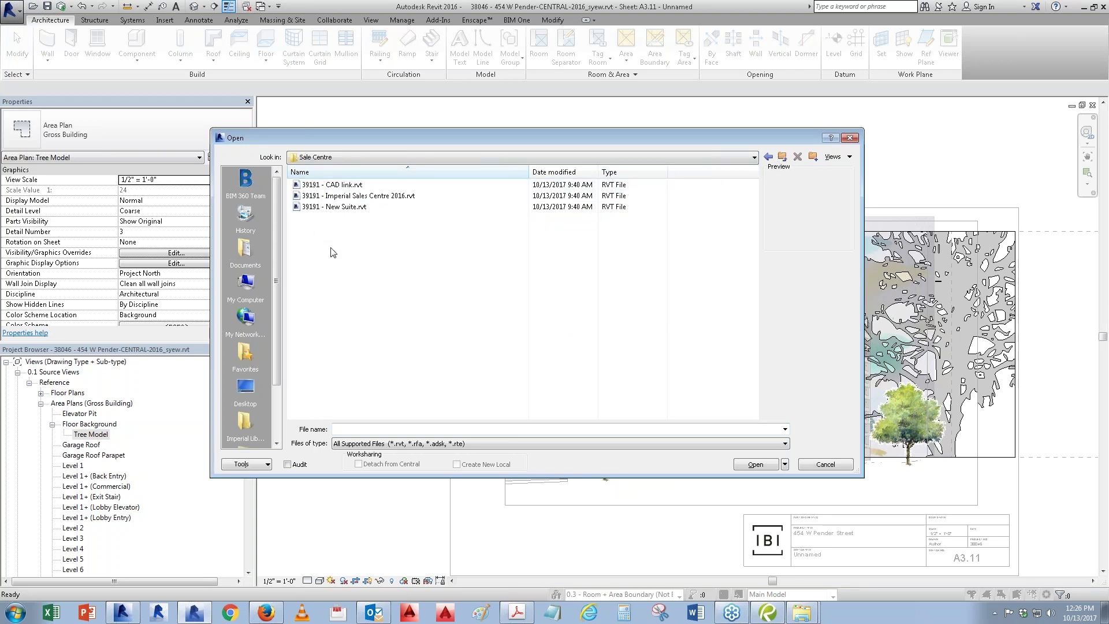
click(354, 196)
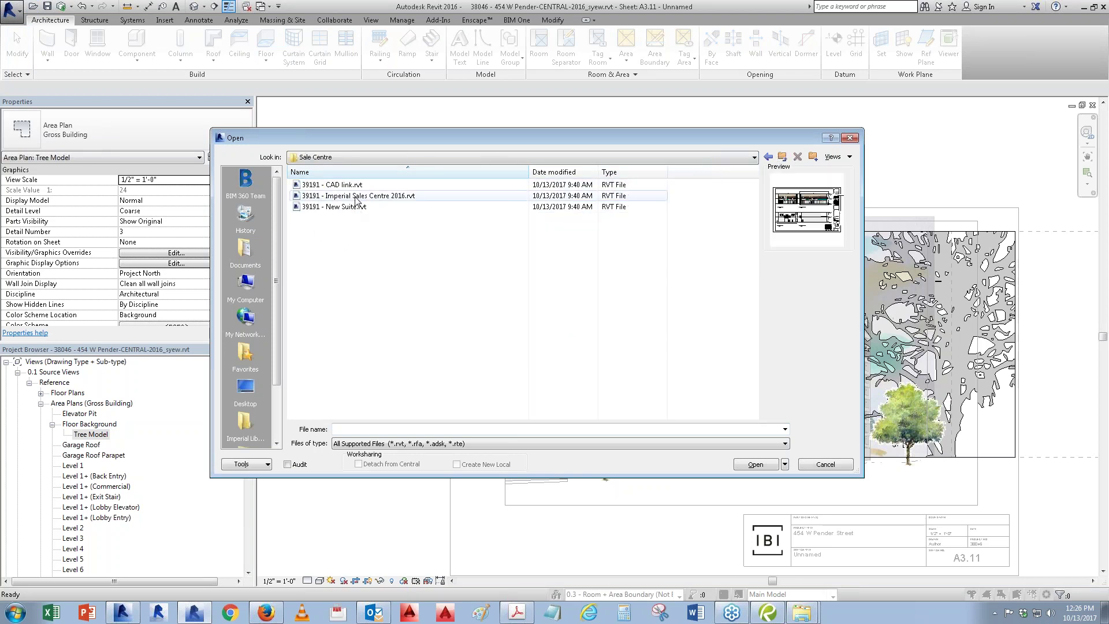
click(775, 468)
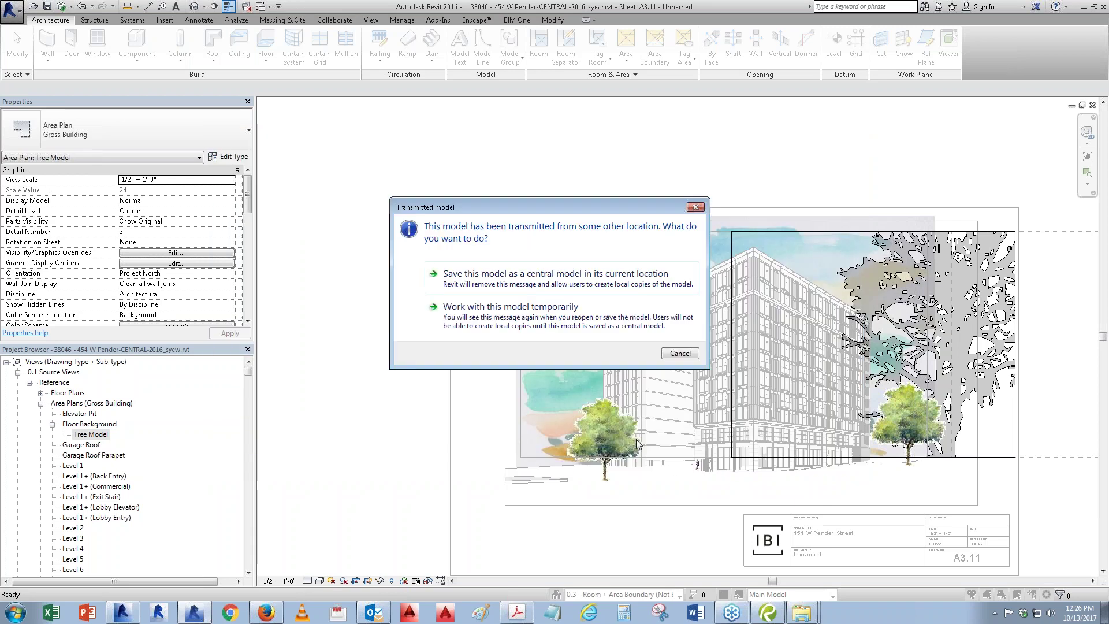
click(504, 310)
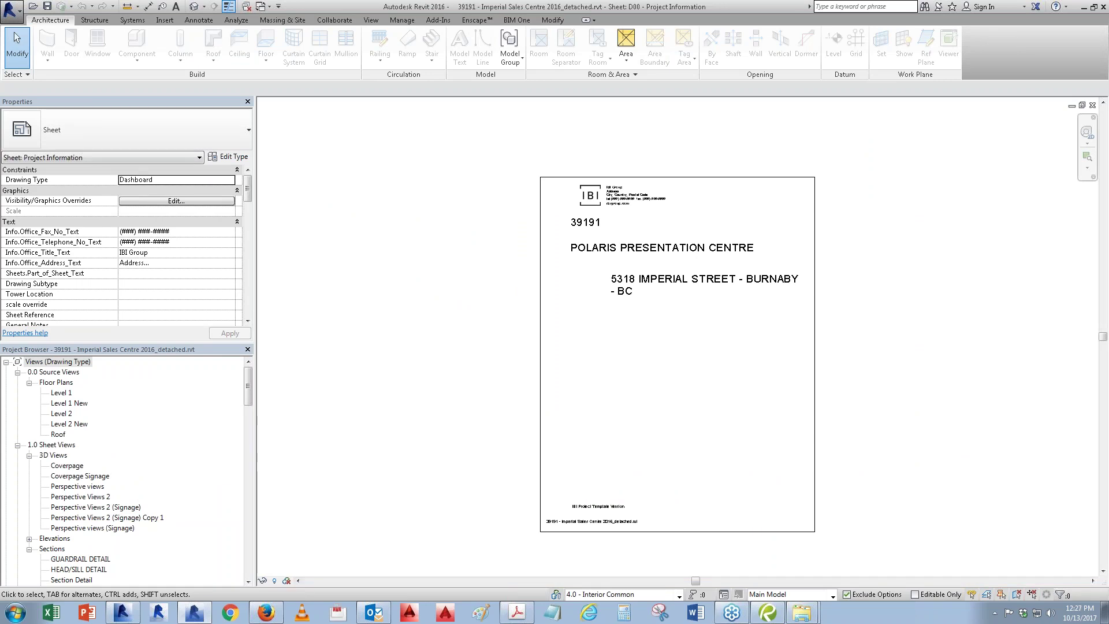
Step: Look over the A9.01 Perspective Views sheet and the Signage 3D view's visual style options
drag(247, 386, 246, 487)
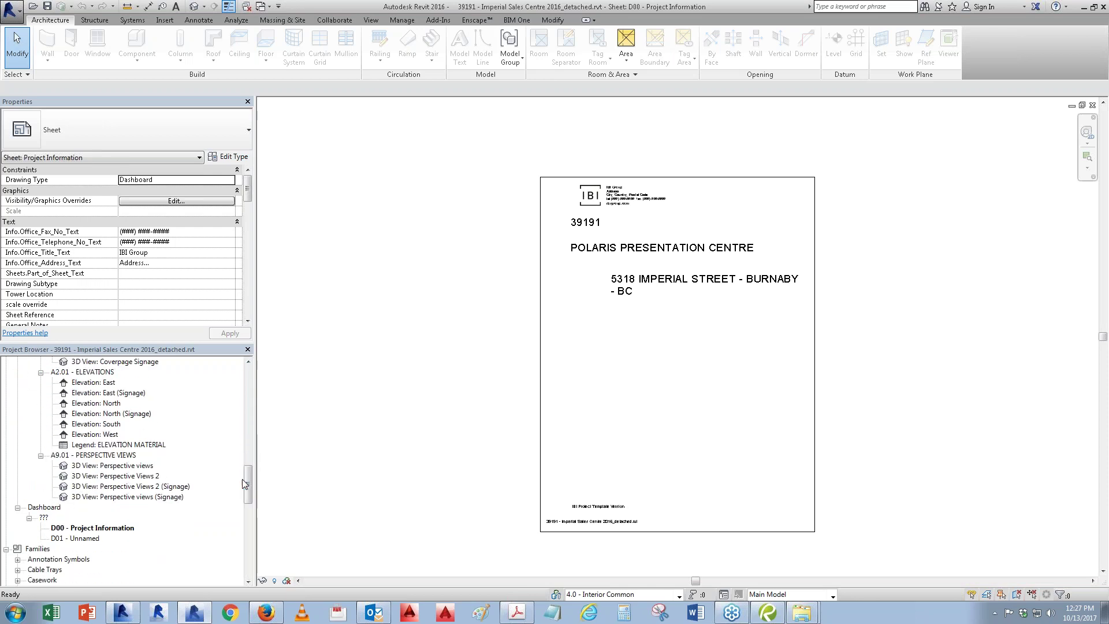
click(104, 434)
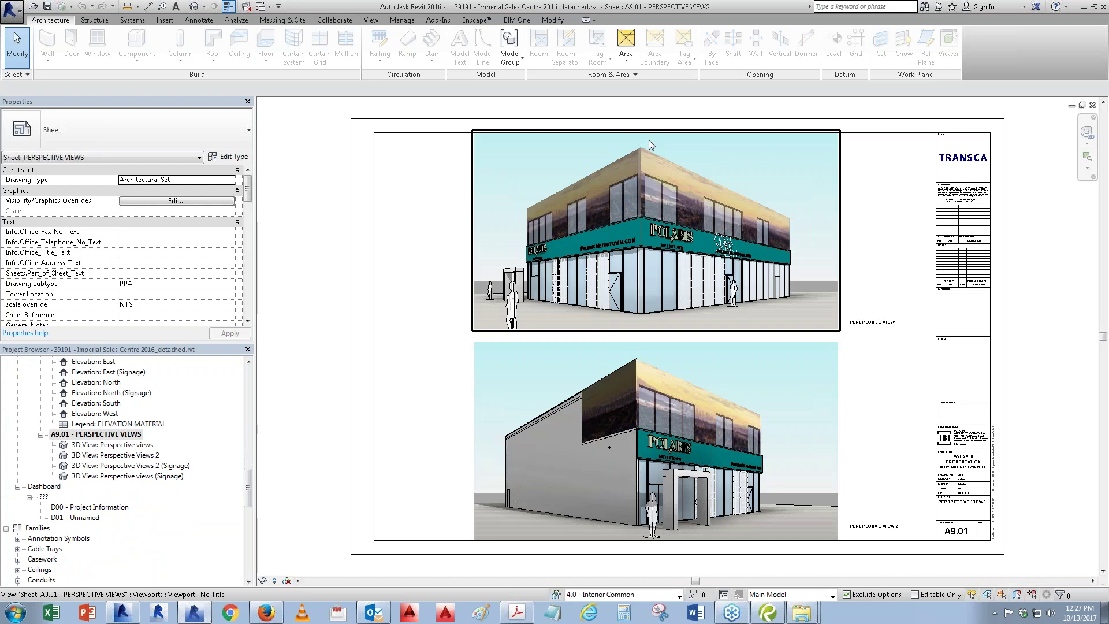
scroll(646, 134, up, 4)
scroll(771, 251, up, 3)
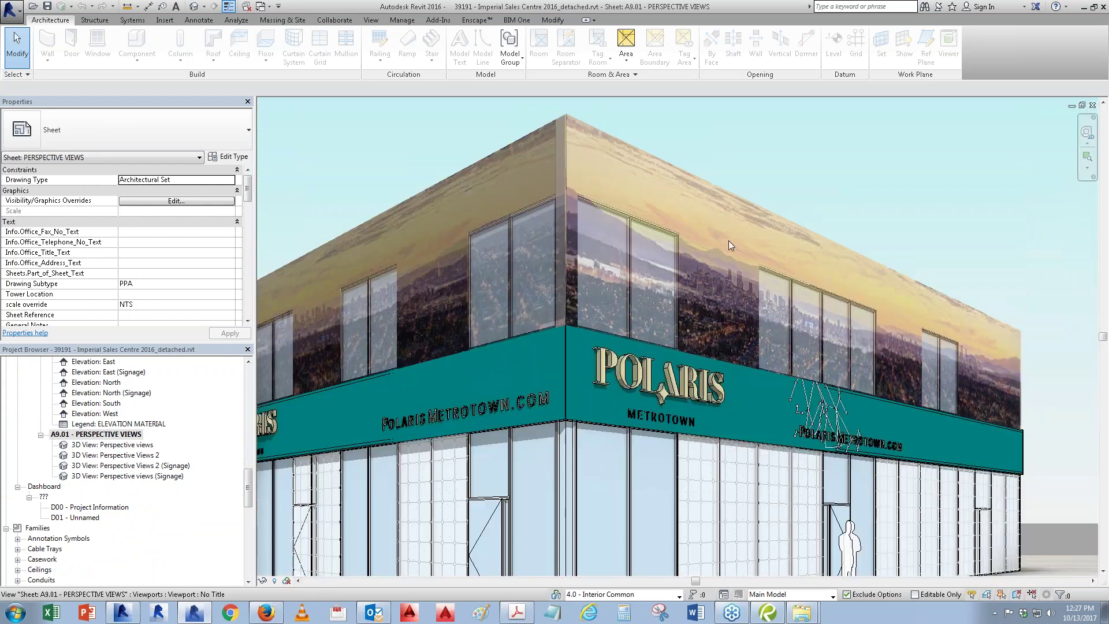
double_click(124, 465)
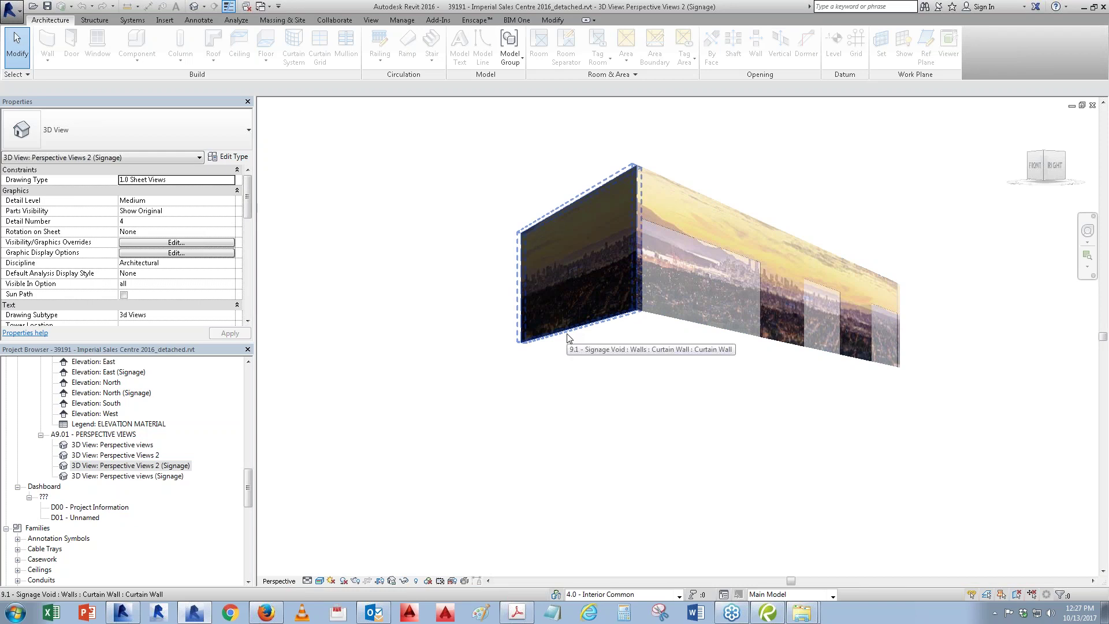
click(319, 581)
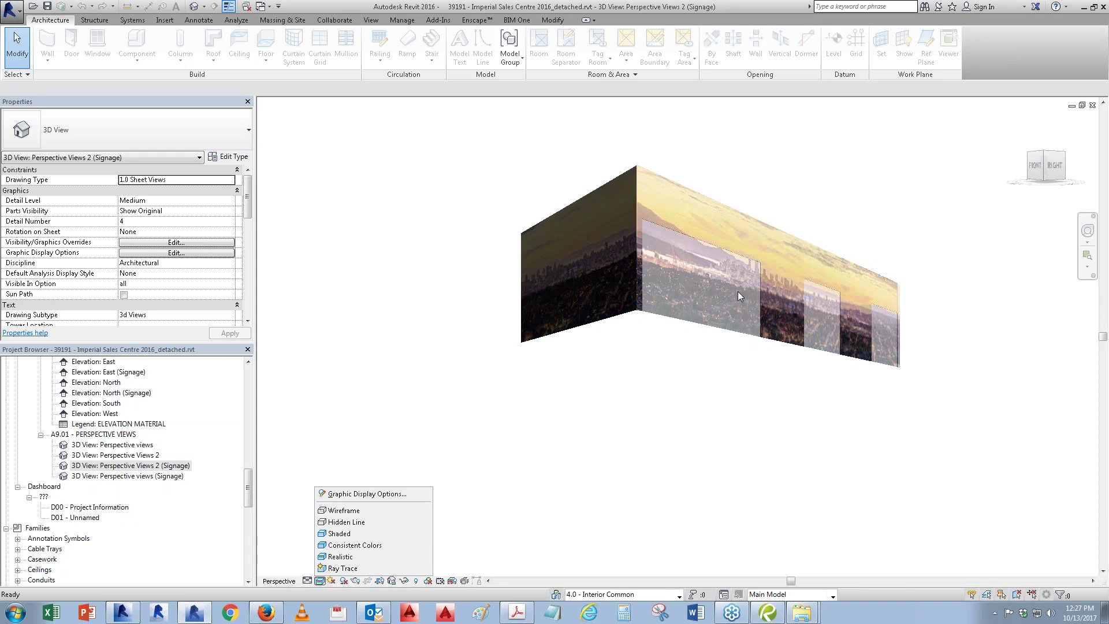
double_click(119, 433)
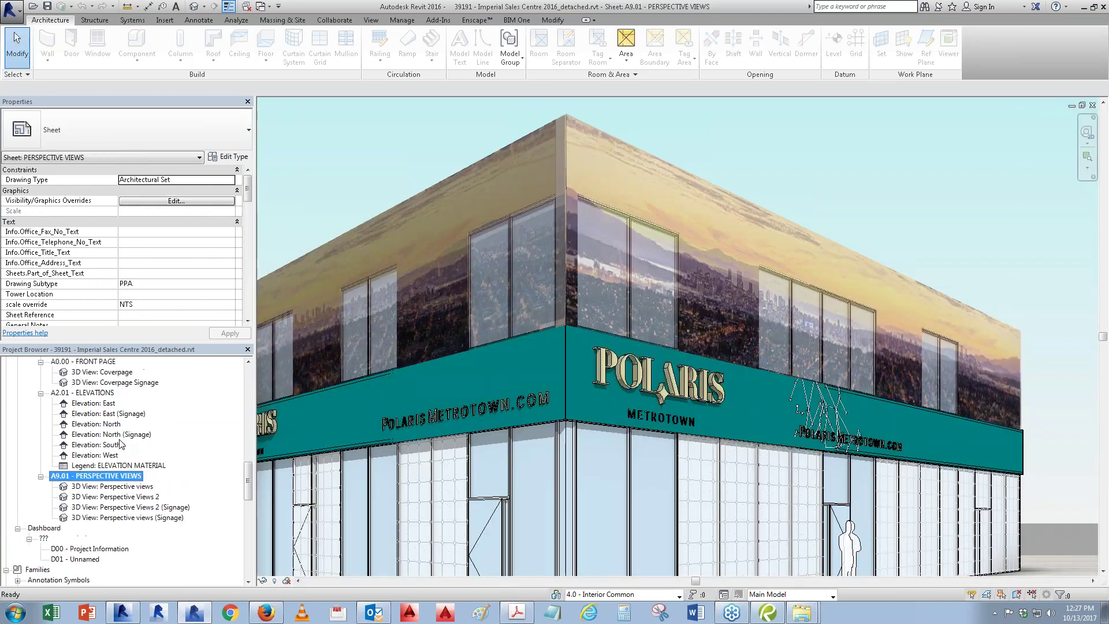
Step: Switch to the A2.01 - ELEVATIONS sheet from the Project Browser
scroll(123, 428, up, 3)
click(90, 404)
key(Return)
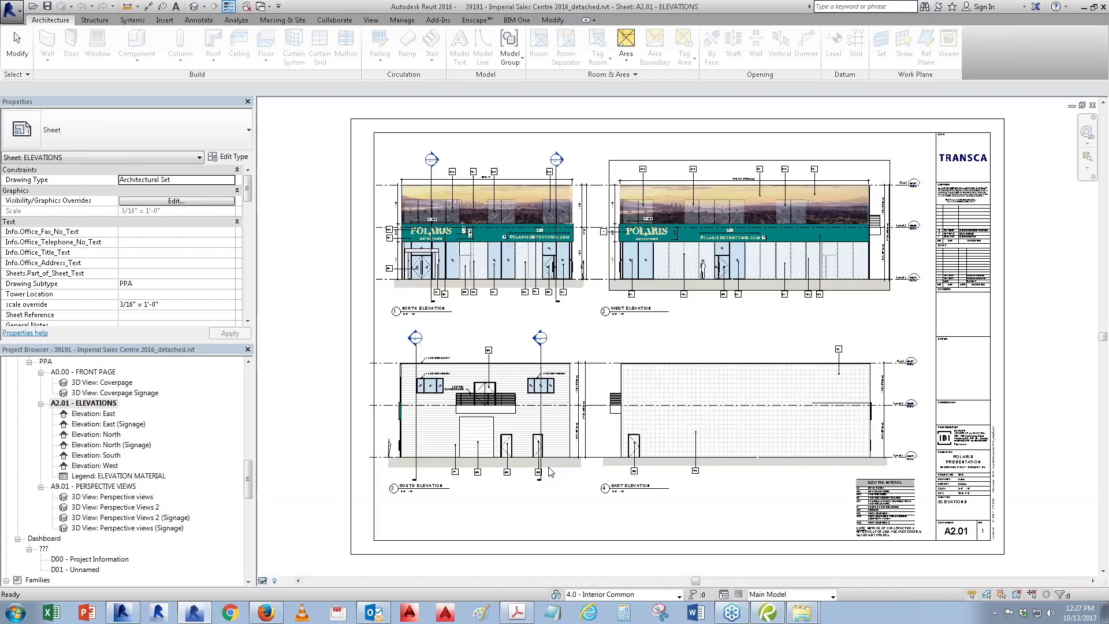
Step: Zoom in on the North Elevation facade, then bring the People image folder window forward
scroll(467, 233, up, 1)
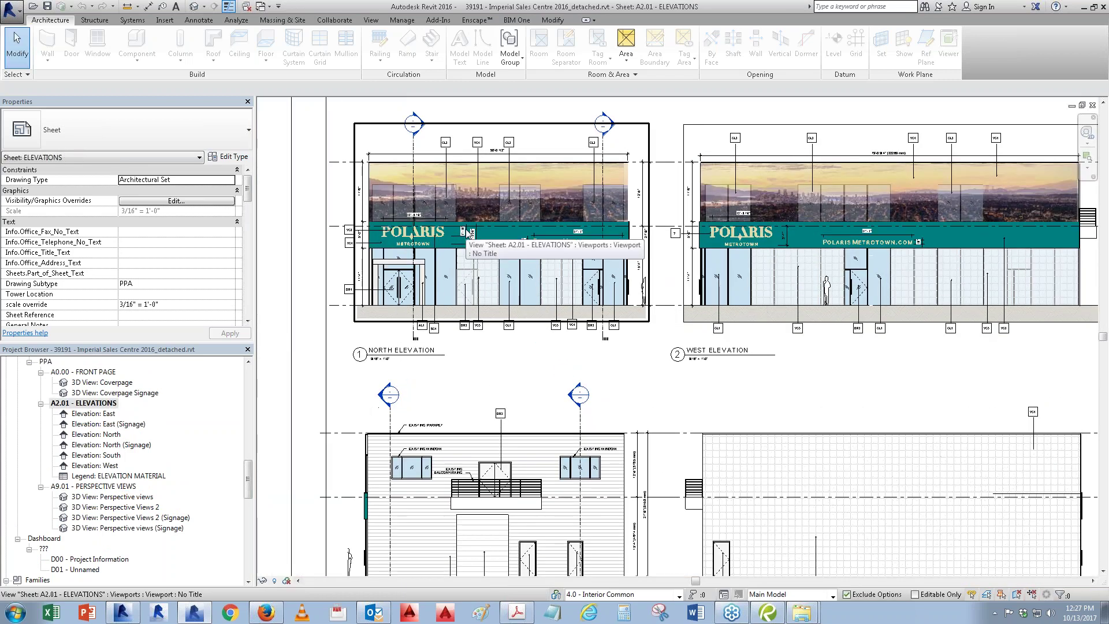
scroll(467, 233, up, 1)
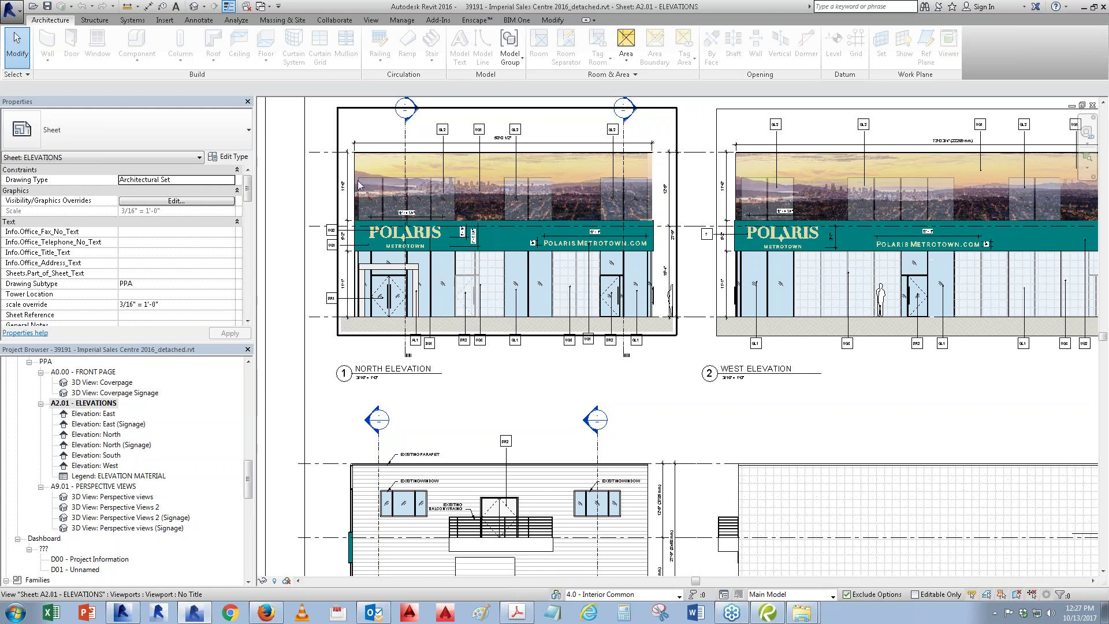
scroll(430, 186, up, 3)
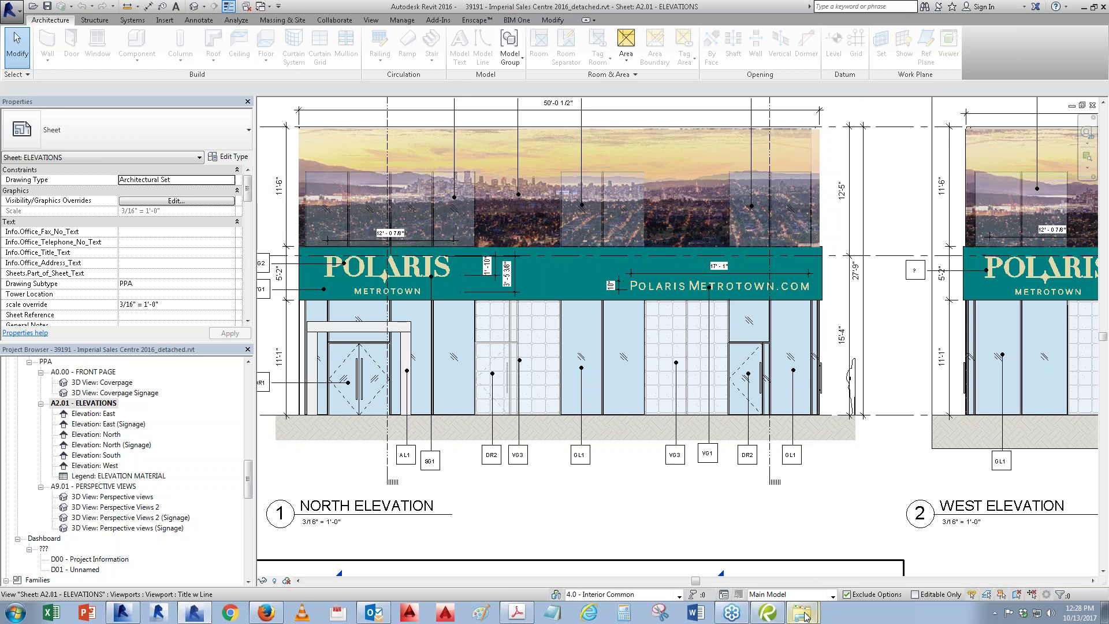
mouse_move(802, 613)
click(799, 570)
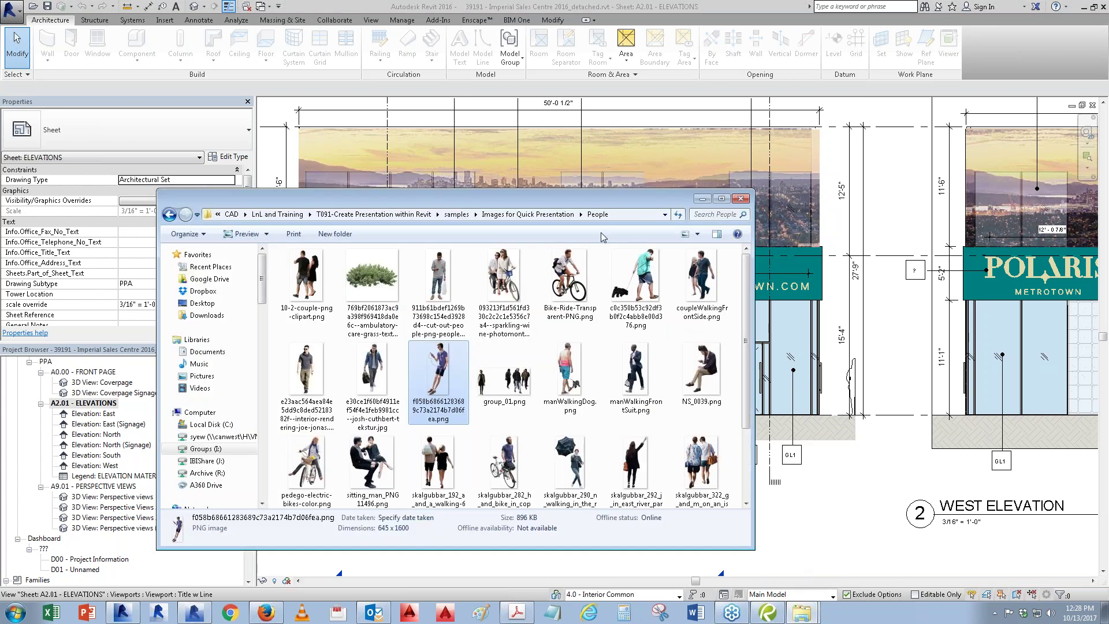
Step: Preview the Koolau watercolor landscape and gouache sky images in the Background folder
click(456, 214)
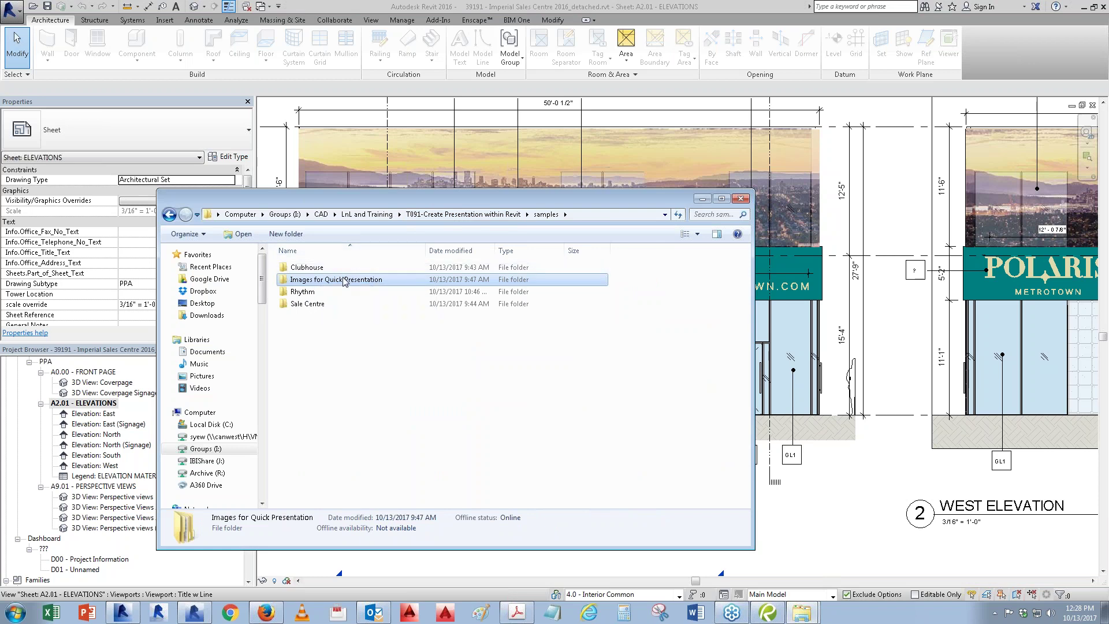
double_click(315, 280)
double_click(313, 268)
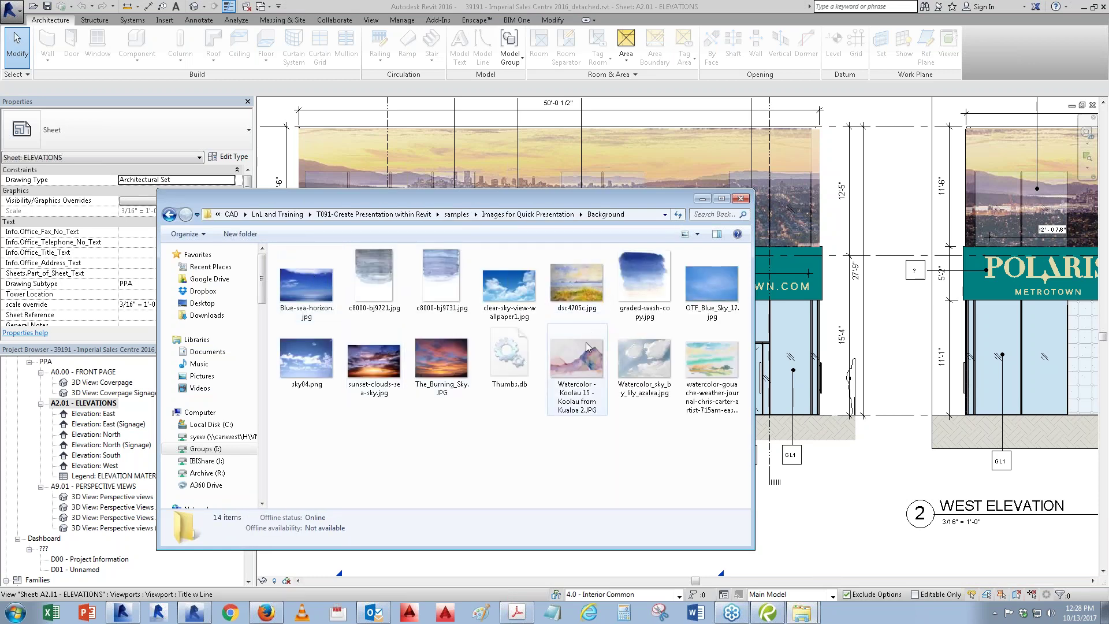
double_click(592, 375)
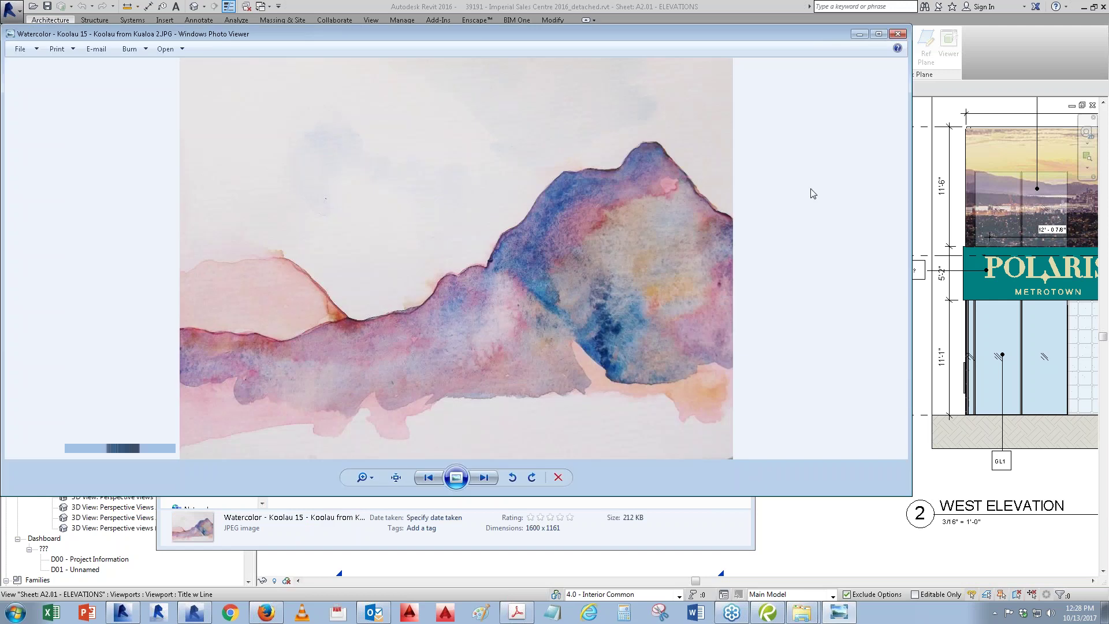
click(899, 34)
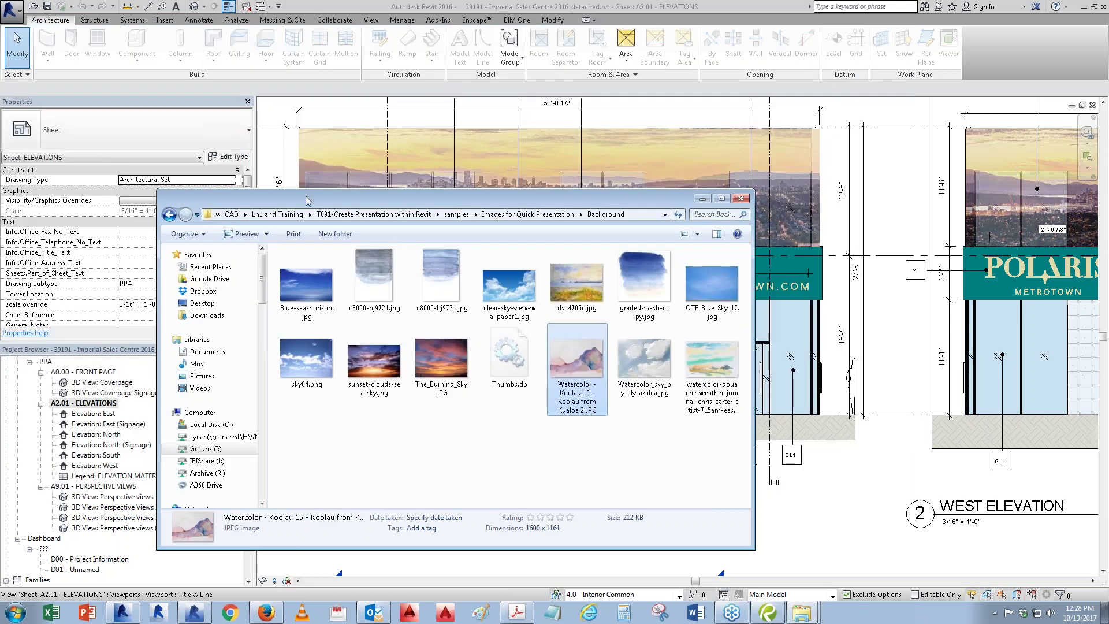
click(721, 376)
double_click(721, 376)
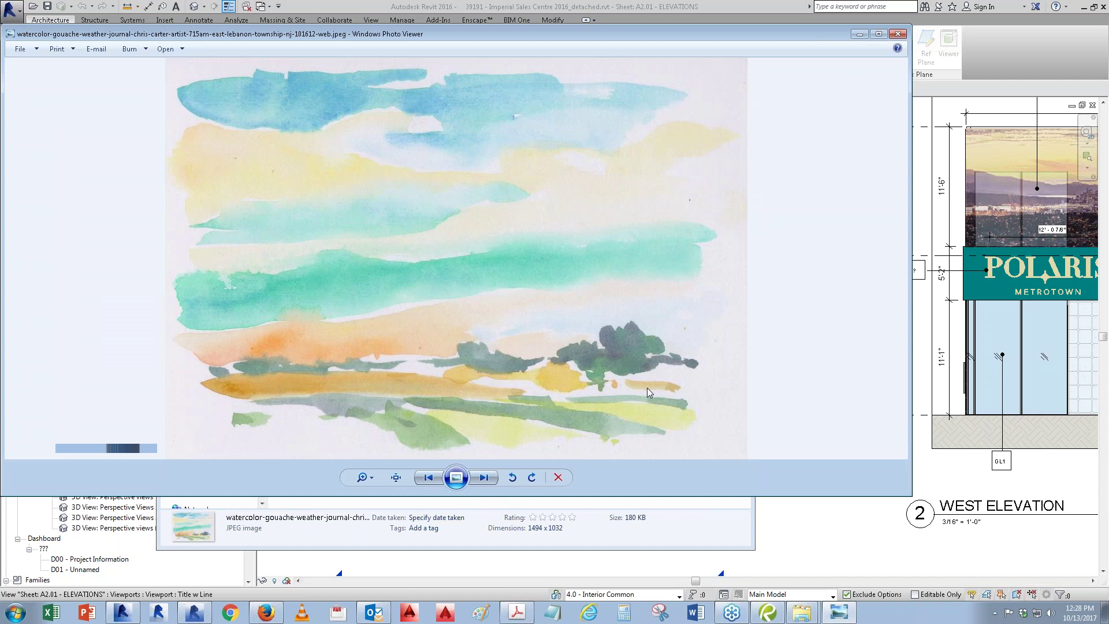
click(896, 35)
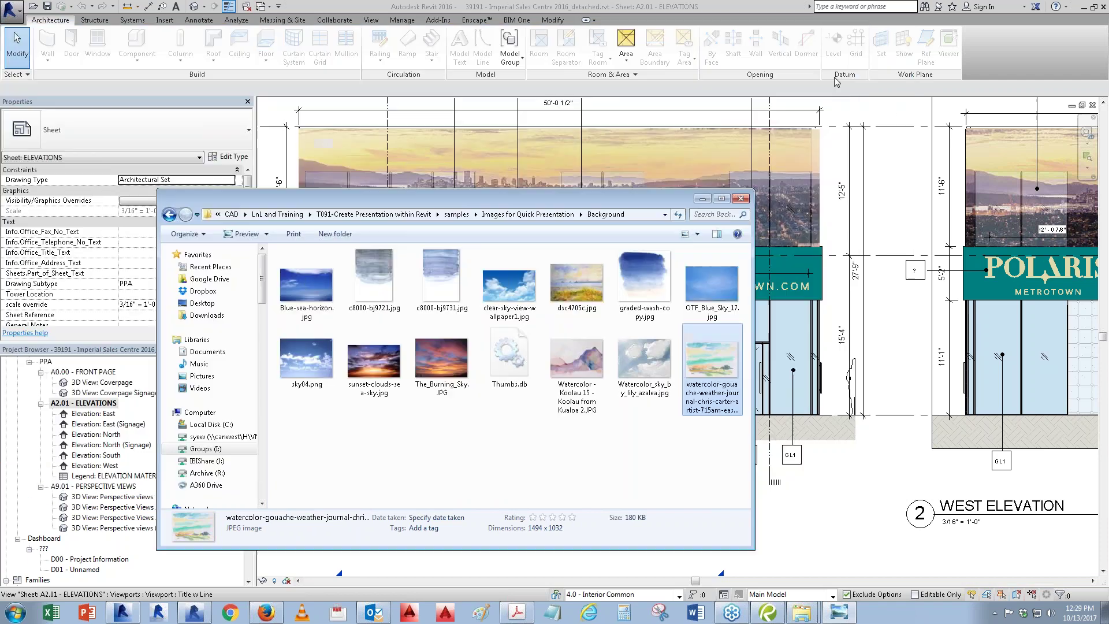
Step: Preview the NS_0039.png seated-man cutout from People, then switch Revit to sheet A3.11
click(170, 216)
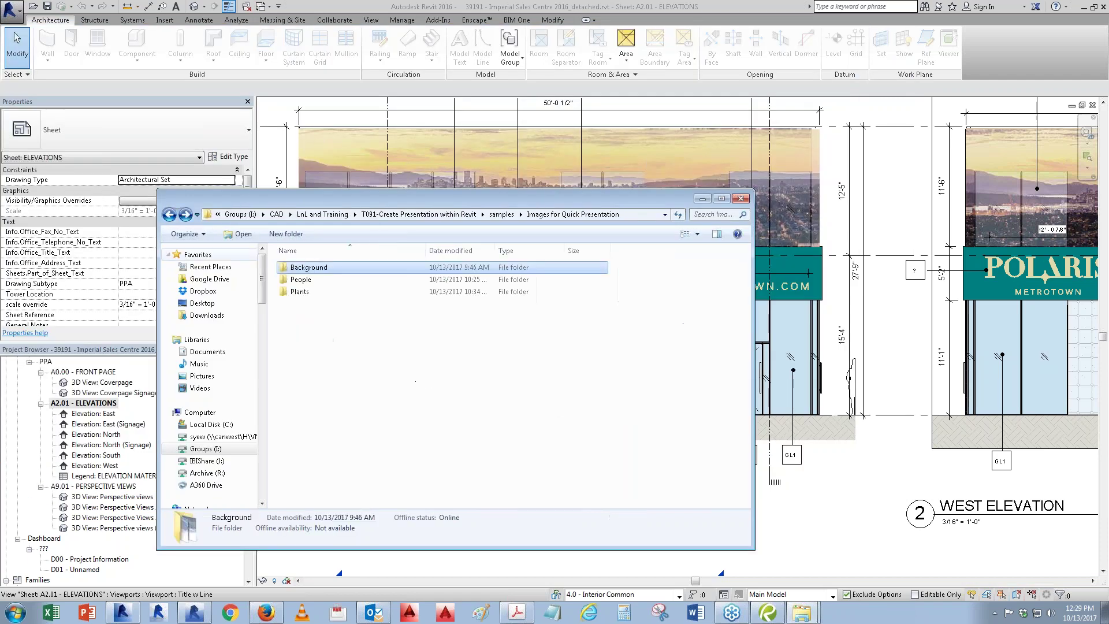
double_click(299, 280)
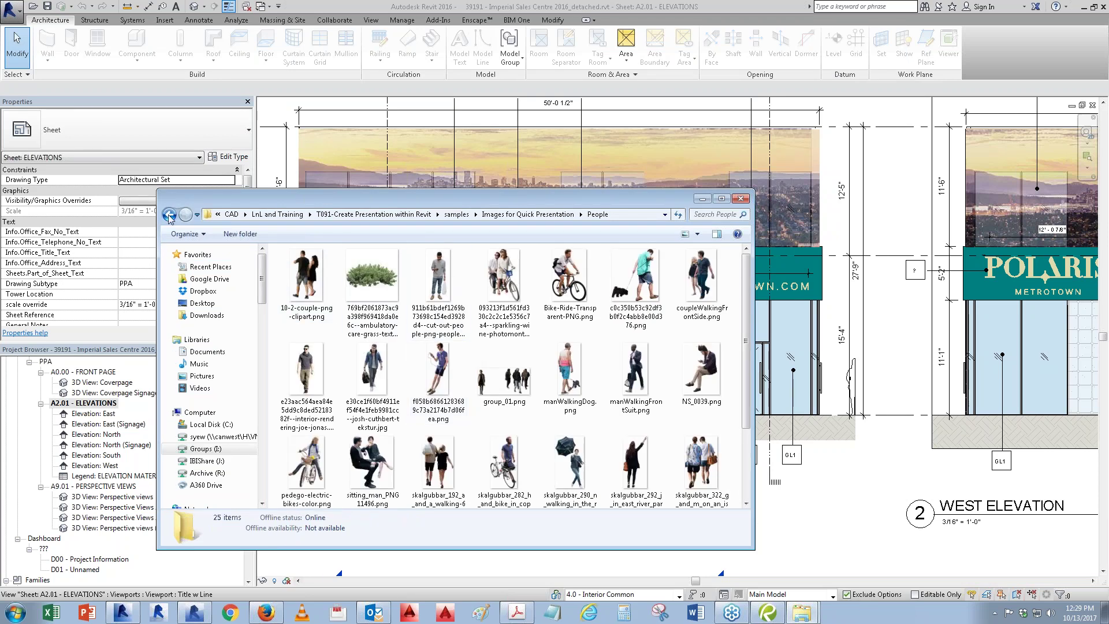
double_click(700, 373)
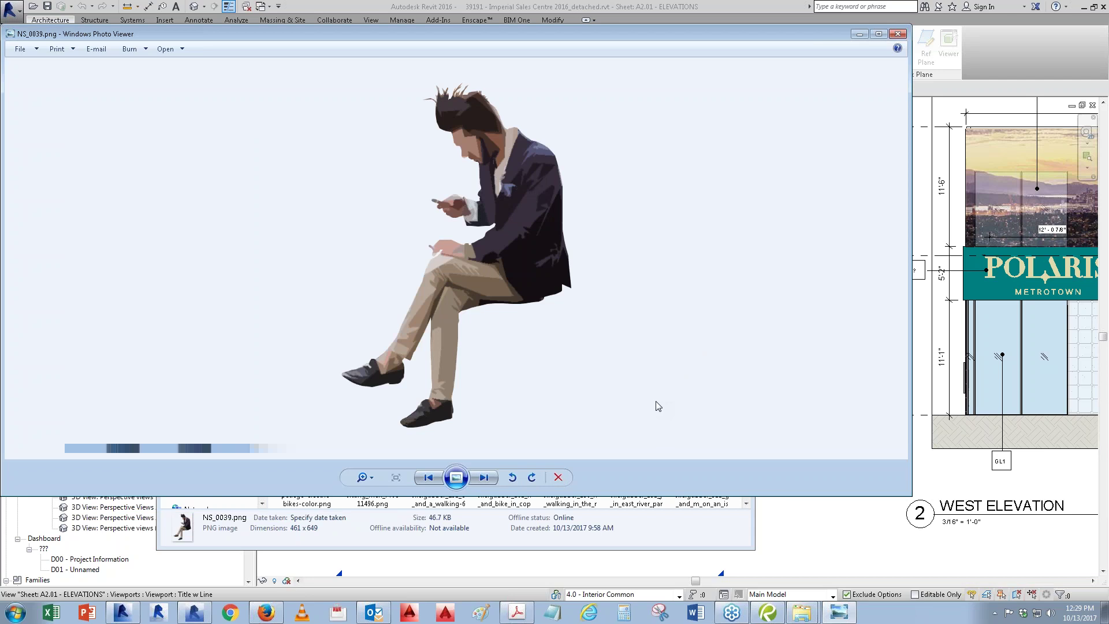
click(898, 34)
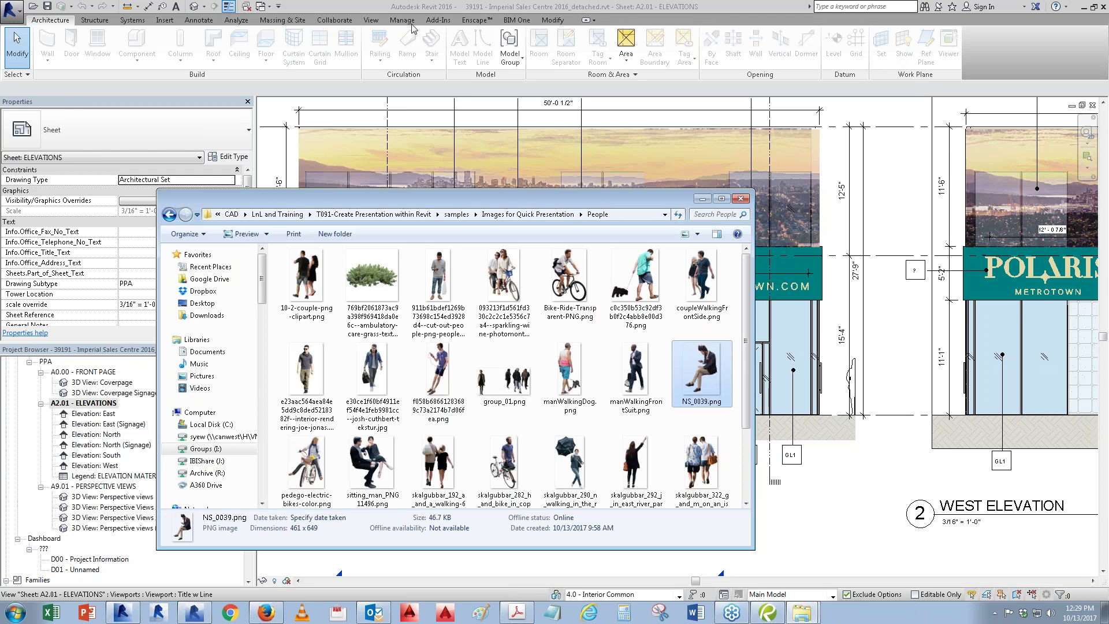
click(262, 7)
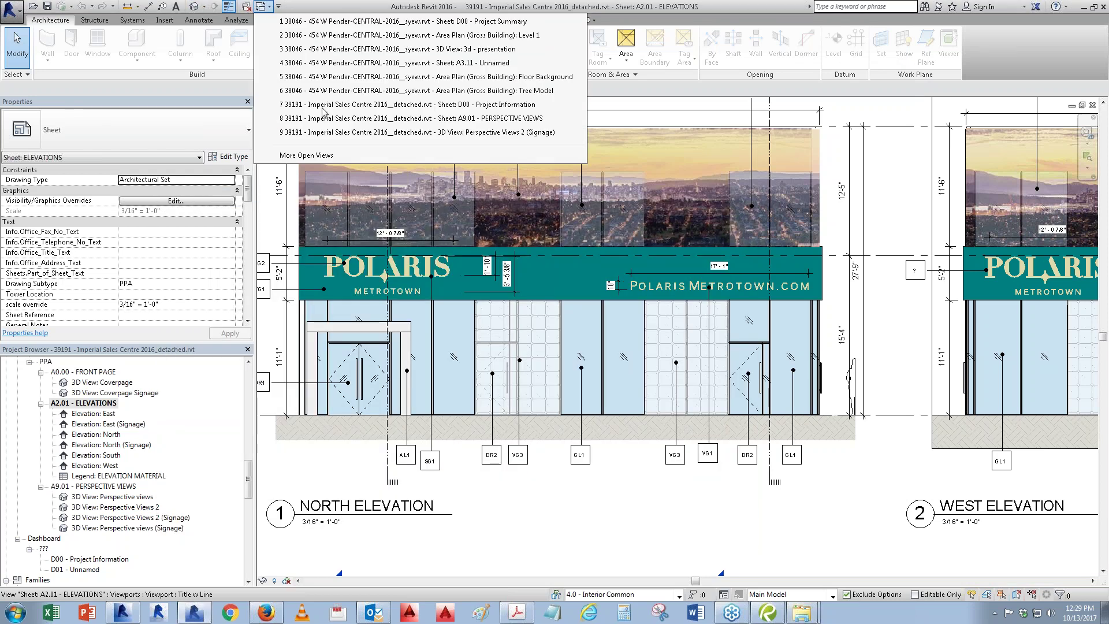
click(324, 62)
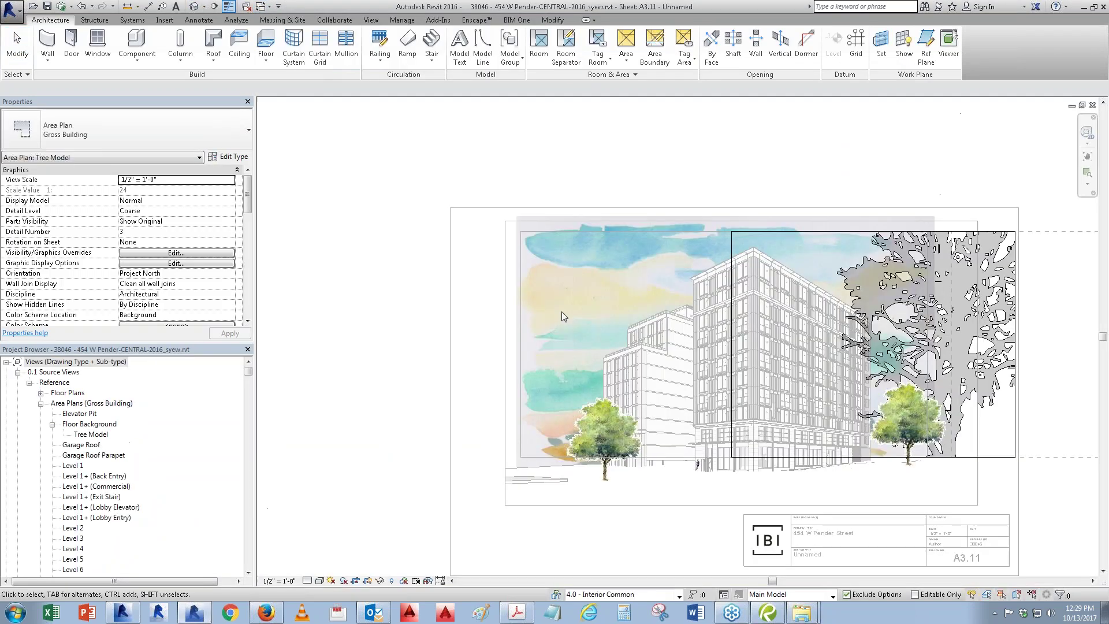
Step: Open dafont.com in a new Firefox tab via a web search
click(275, 611)
click(411, 104)
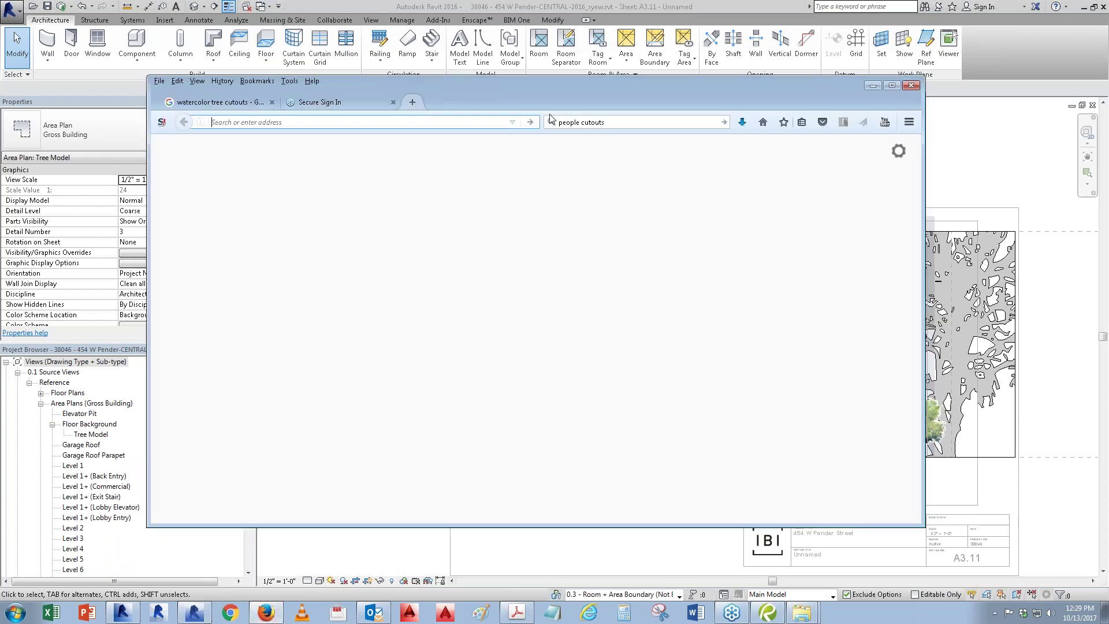
key(ctrl+k)
text(dafont.c)
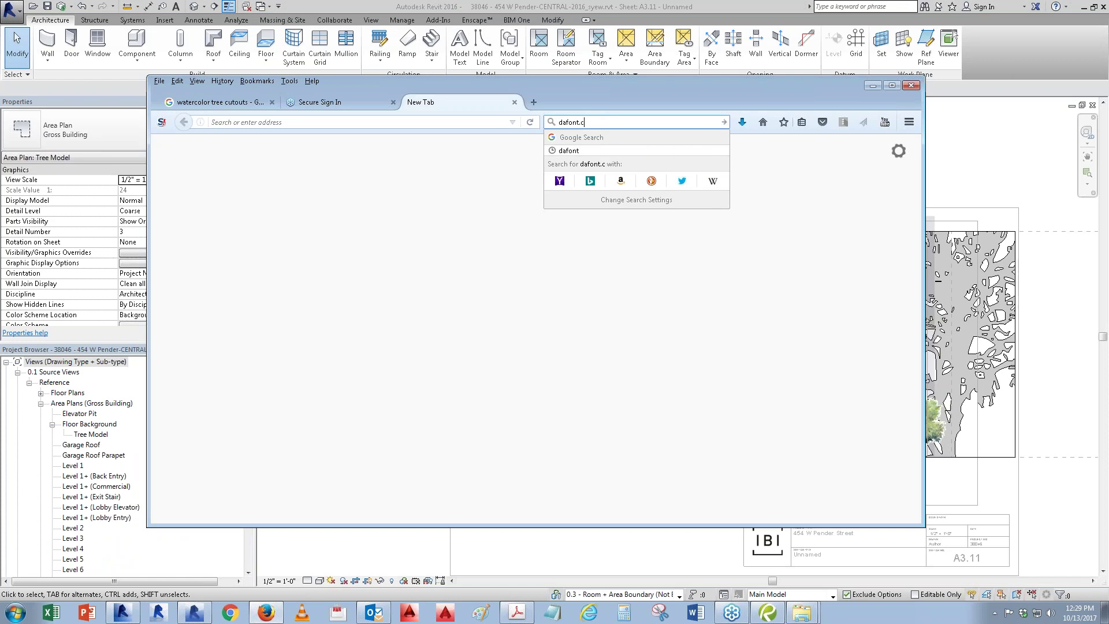
text(om)
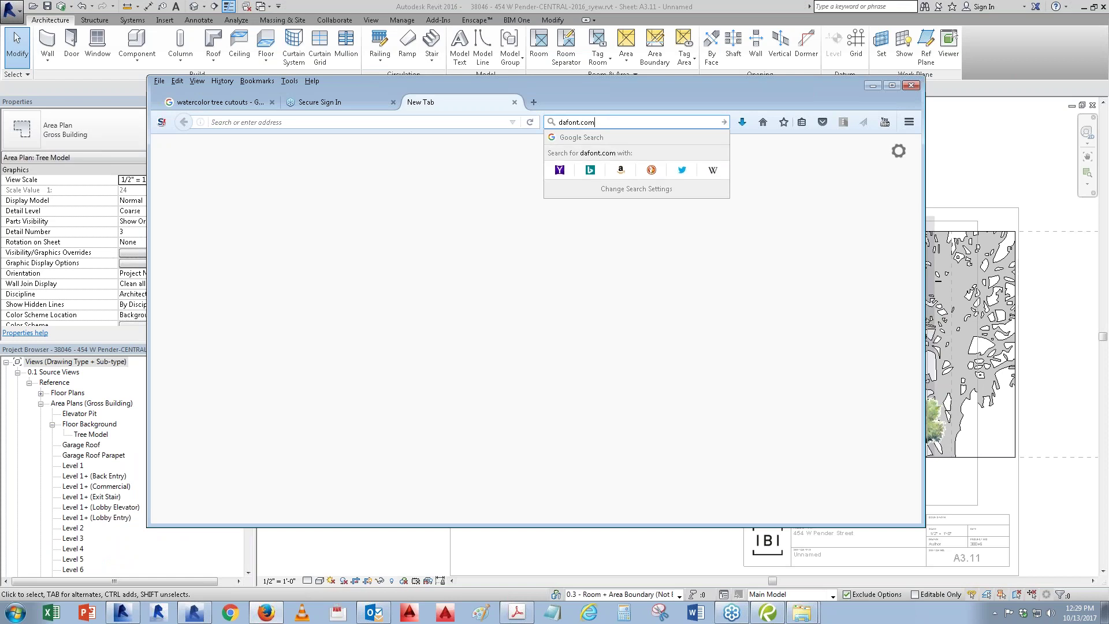
key(Return)
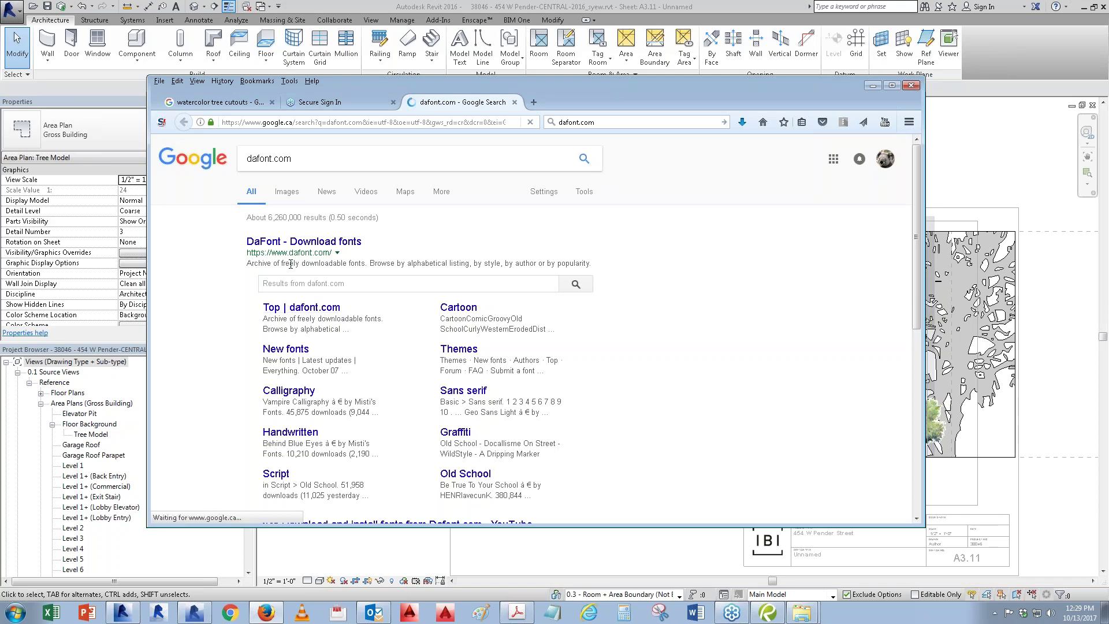
click(291, 241)
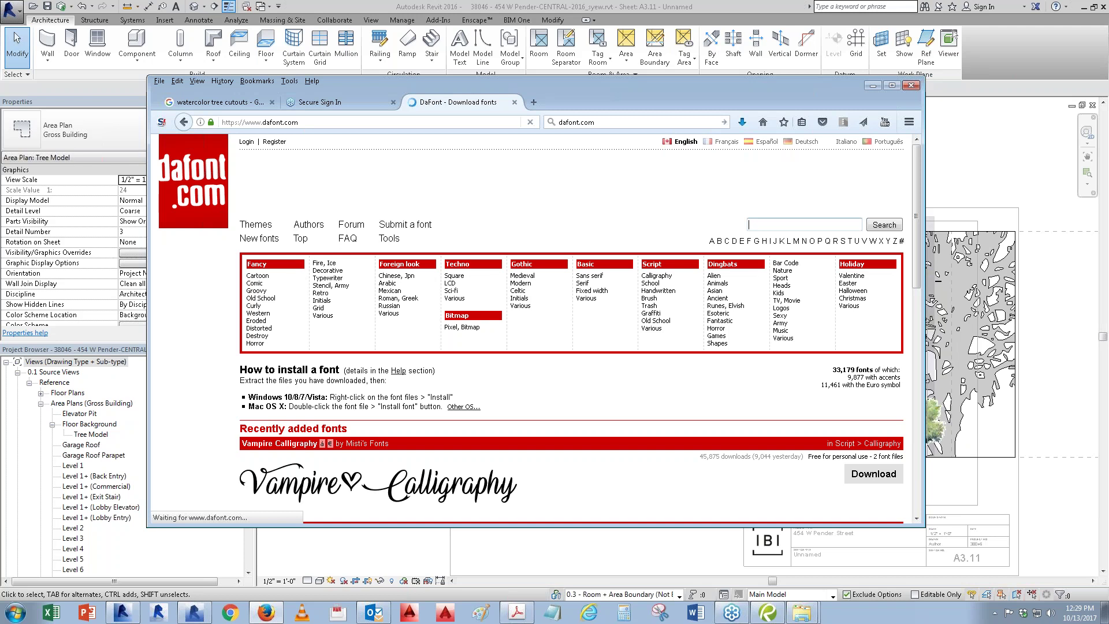
Step: Search DaFont for 'people' and go to page 2 of the results
text(people)
click(873, 228)
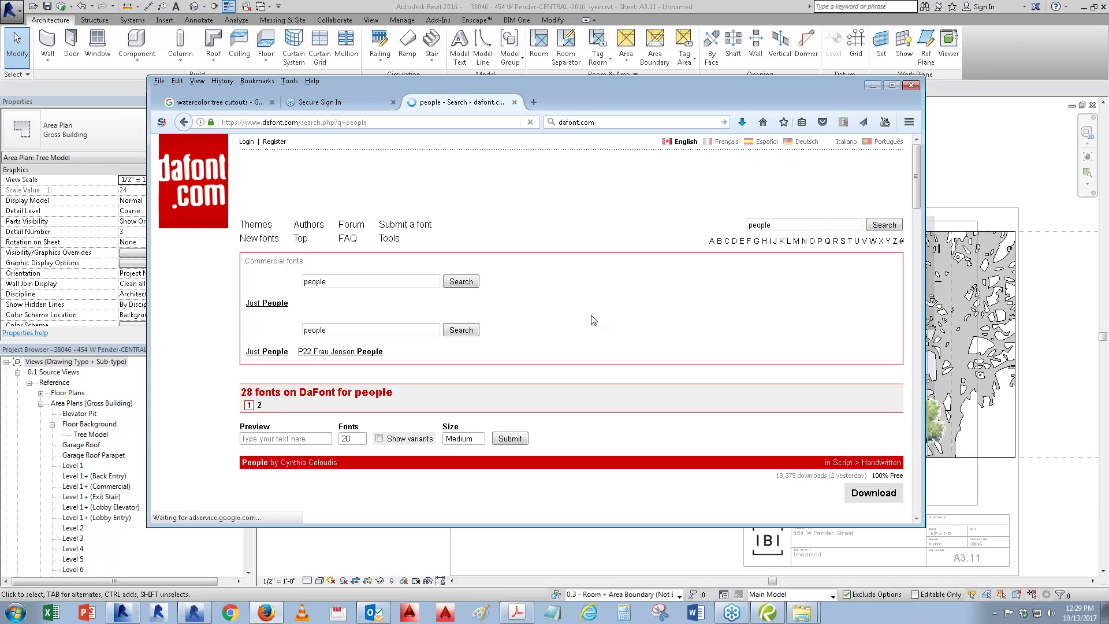
scroll(591, 330, down, 2)
scroll(592, 329, down, 3)
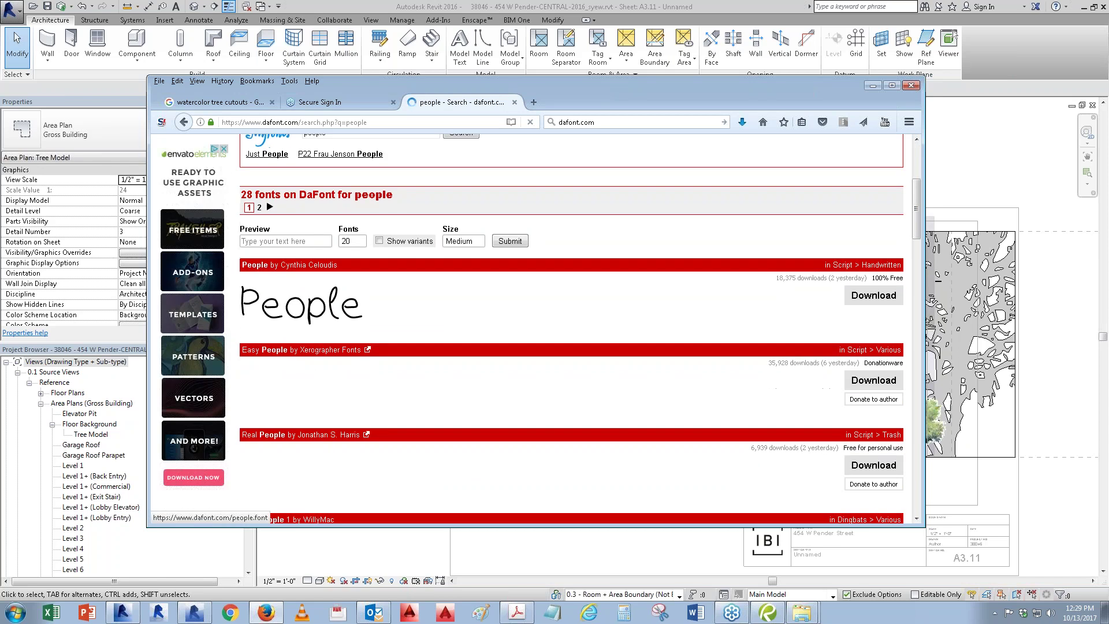
scroll(591, 329, down, 2)
scroll(591, 329, down, 3)
scroll(591, 330, down, 3)
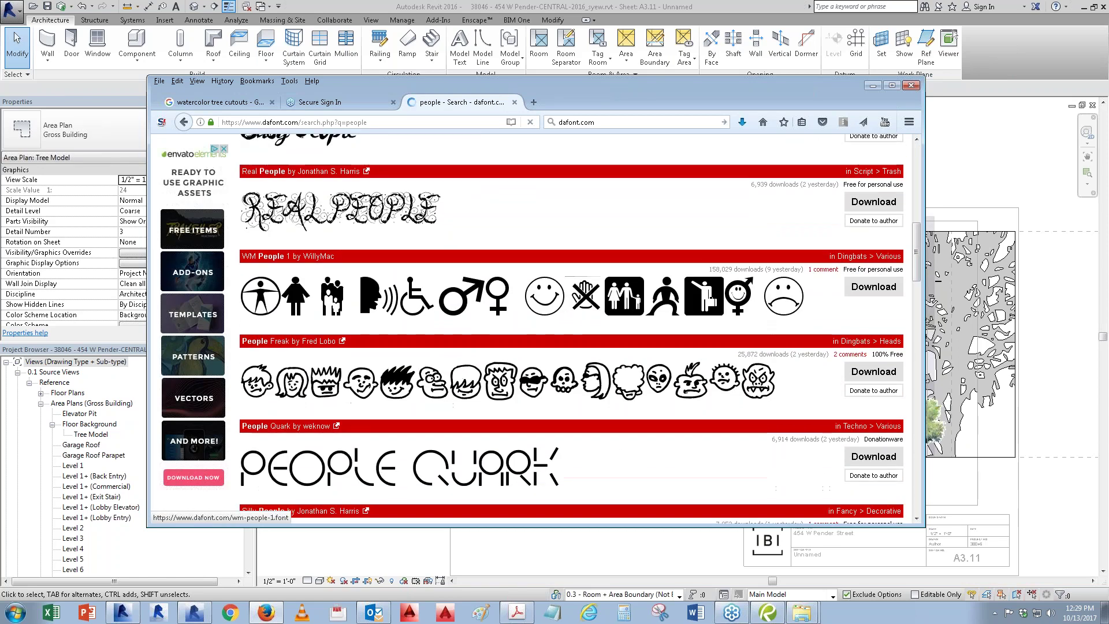
scroll(591, 330, down, 5)
scroll(591, 329, down, 2)
scroll(591, 329, down, 4)
scroll(591, 330, down, 2)
scroll(592, 329, down, 3)
scroll(591, 329, down, 2)
scroll(591, 329, down, 2)
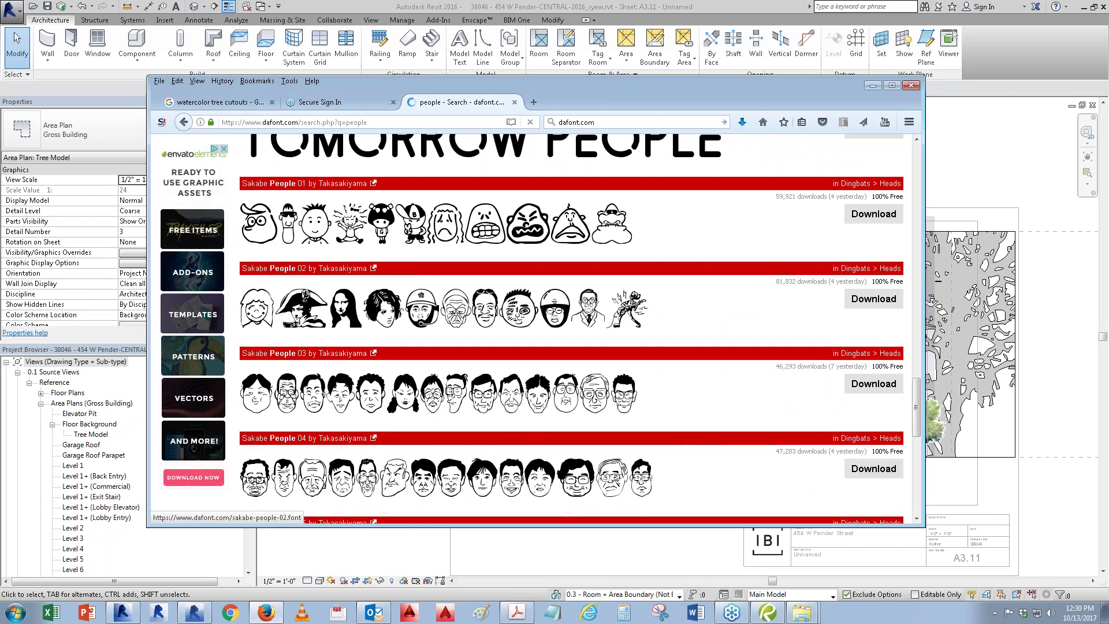
scroll(591, 329, down, 3)
scroll(591, 329, down, 4)
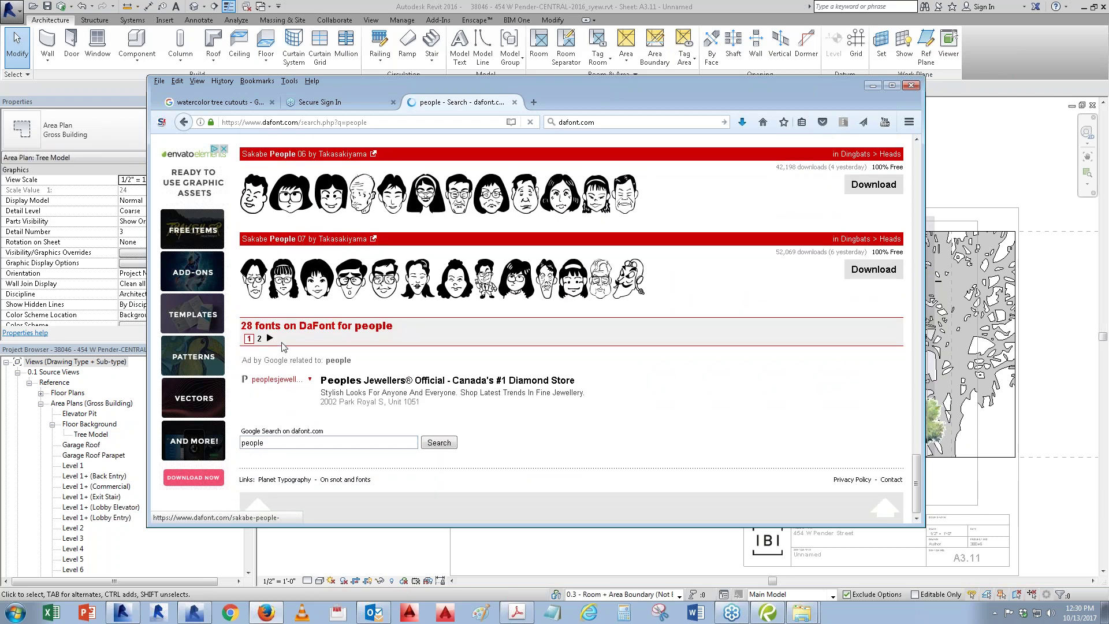
click(260, 339)
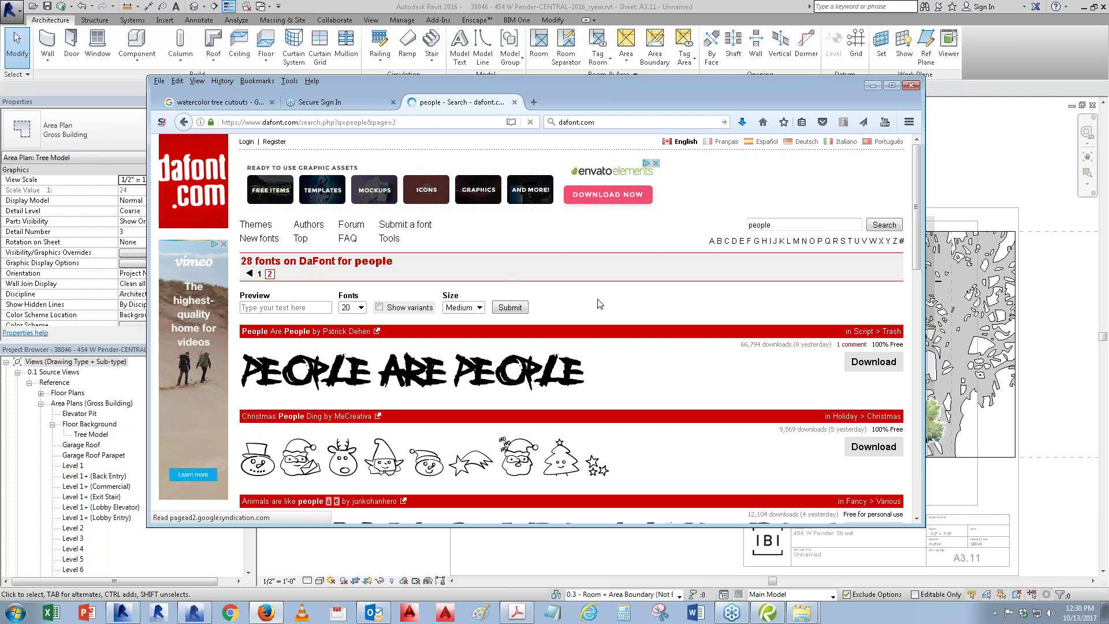
Step: Scroll through the second page of people font results, then back up
scroll(629, 350, down, 3)
scroll(629, 354, down, 5)
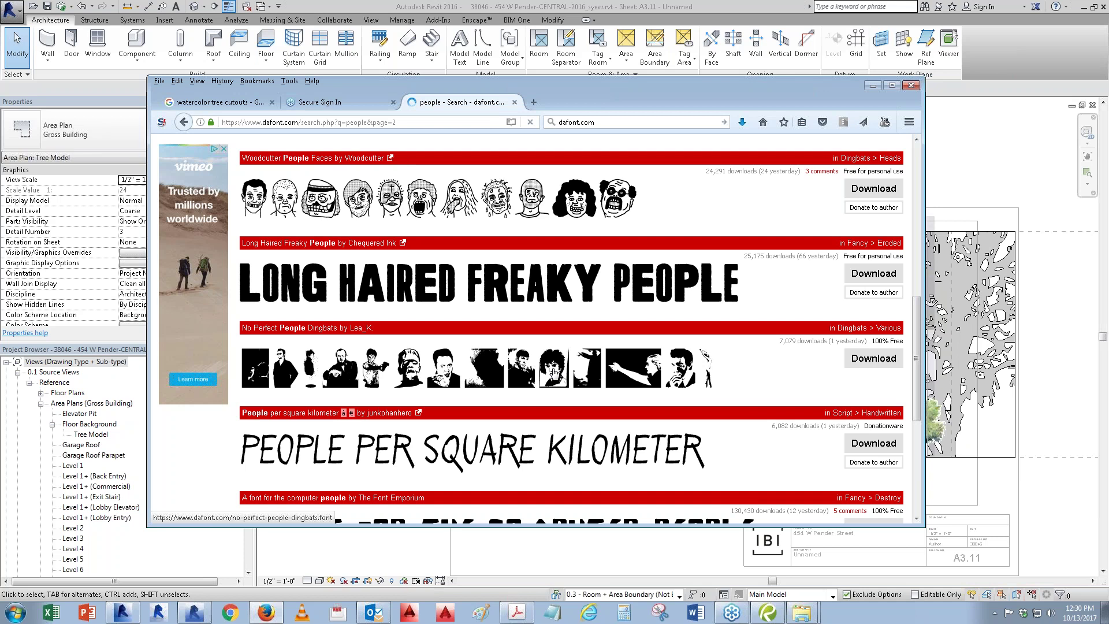
scroll(553, 374, down, 2)
scroll(553, 374, up, 6)
scroll(553, 375, up, 3)
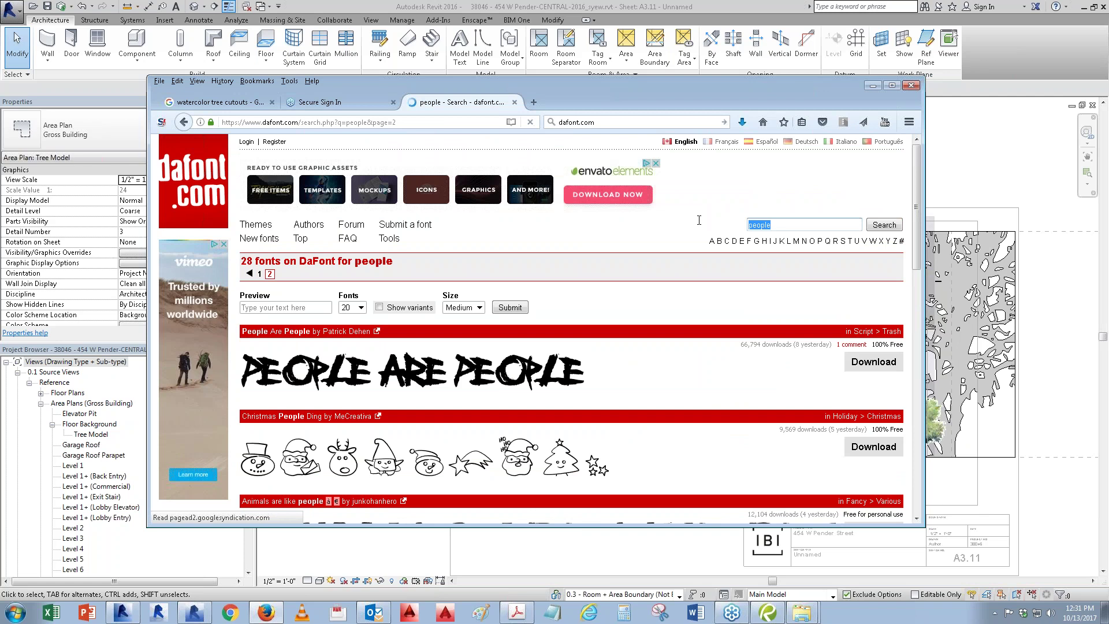
Step: Search DaFont for 'silo', then replace the search with 'car'
text(silo)
key(Return)
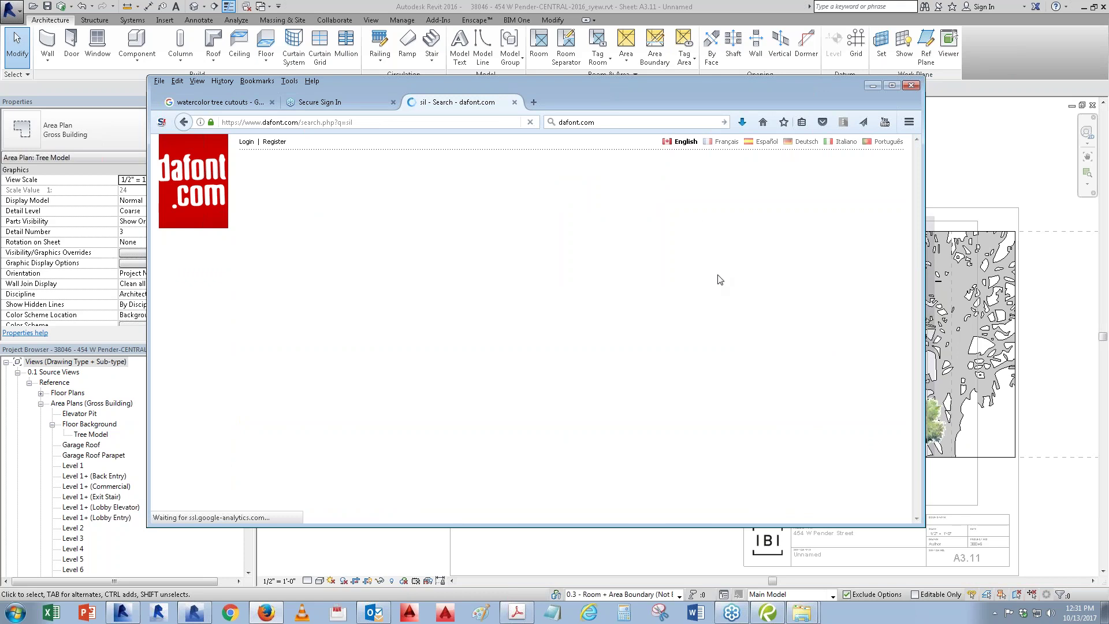
scroll(719, 280, down, 5)
scroll(711, 283, up, 4)
scroll(709, 285, up, 1)
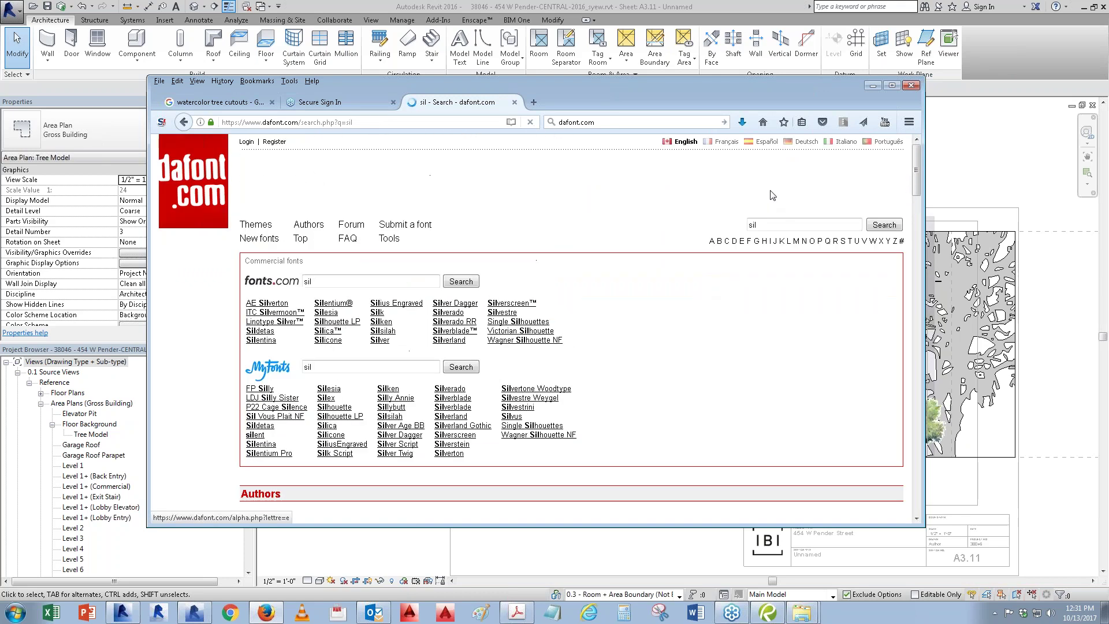
double_click(752, 225)
text(car)
key(Return)
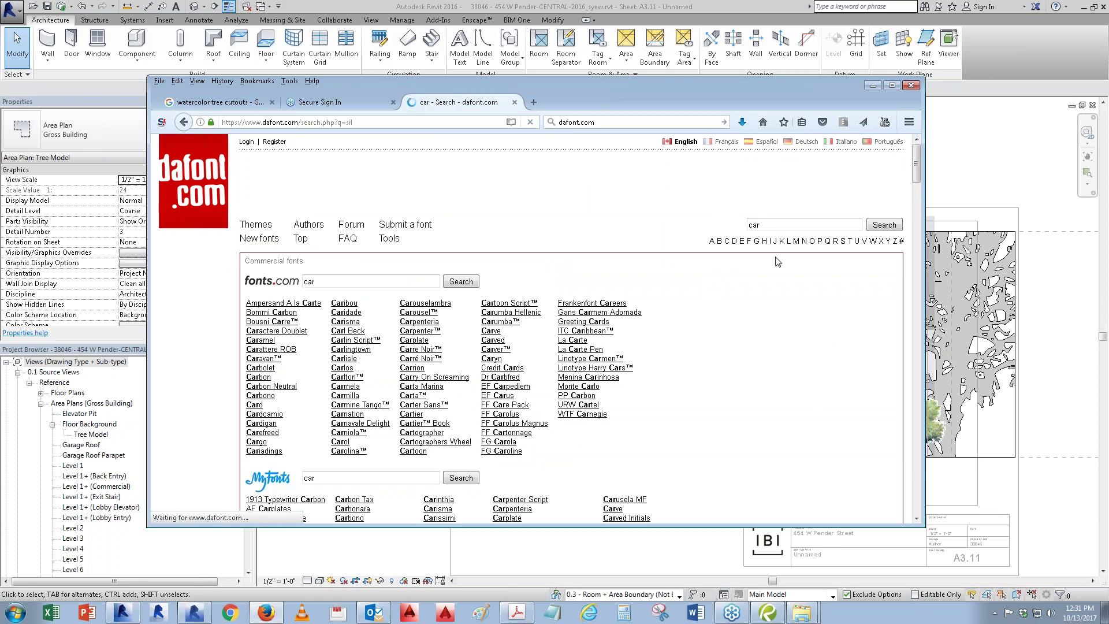
Step: Browse the car font results, search the web for 'car fonts', and return to Revit
scroll(759, 316, down, 4)
scroll(759, 315, down, 5)
scroll(759, 315, down, 5)
scroll(759, 315, down, 5)
scroll(759, 316, down, 5)
scroll(759, 316, down, 5)
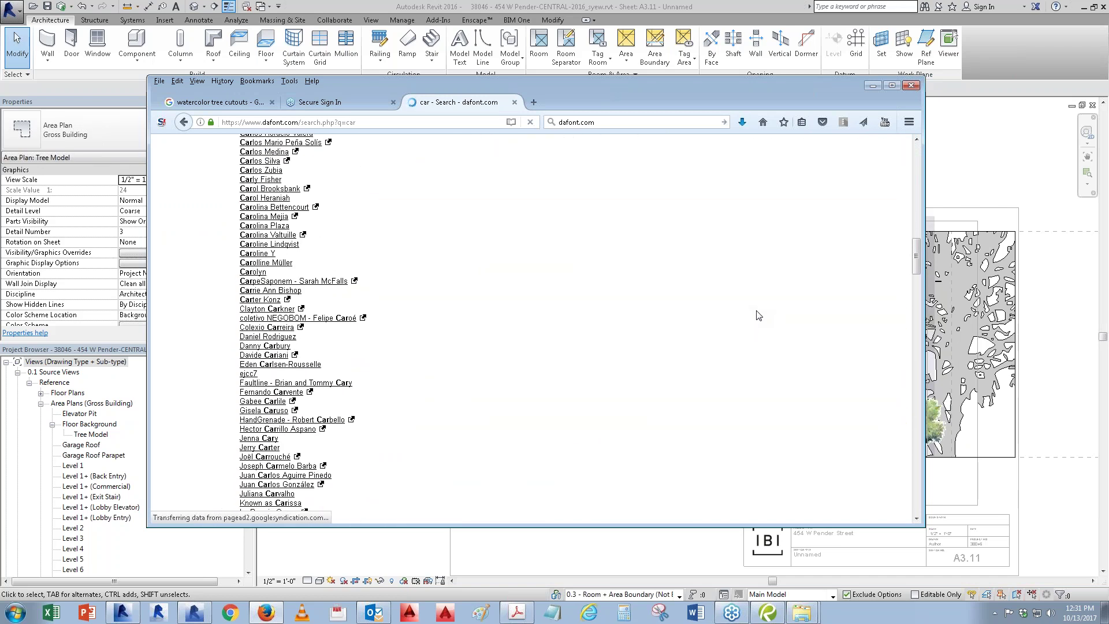
scroll(759, 316, up, 2)
scroll(759, 316, up, 4)
scroll(759, 316, up, 3)
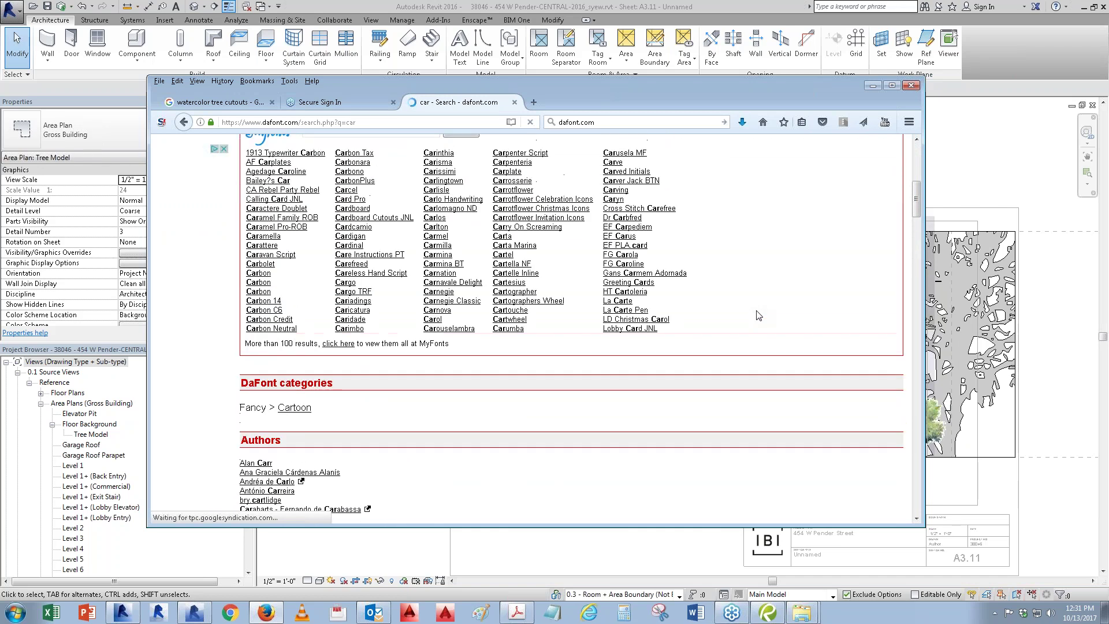
scroll(759, 315, up, 3)
scroll(668, 225, up, 3)
scroll(668, 225, up, 1)
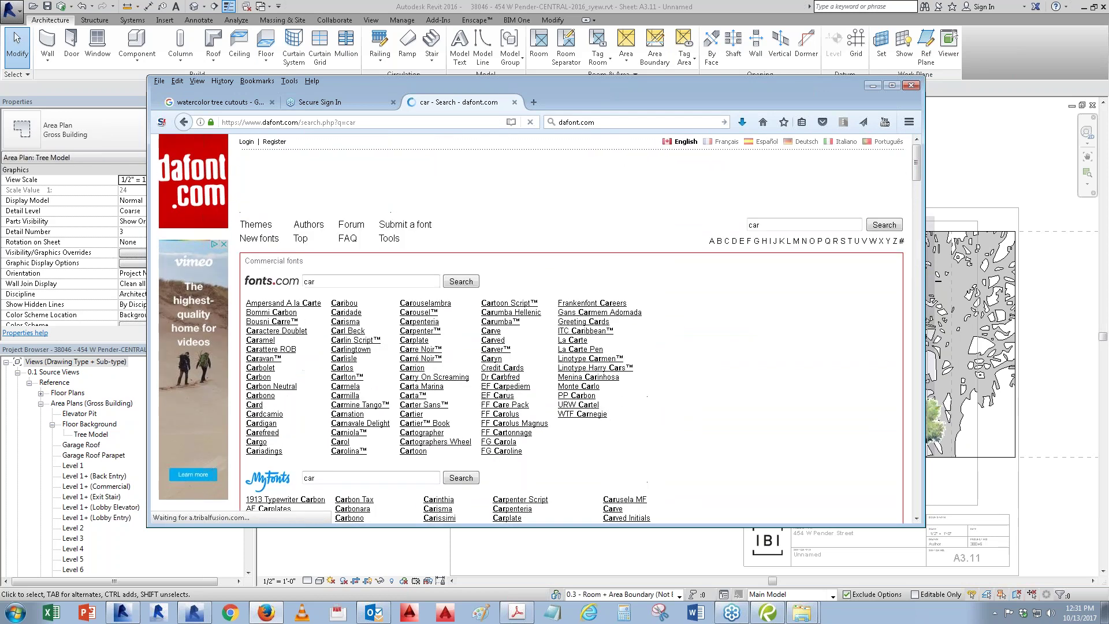
click(595, 122)
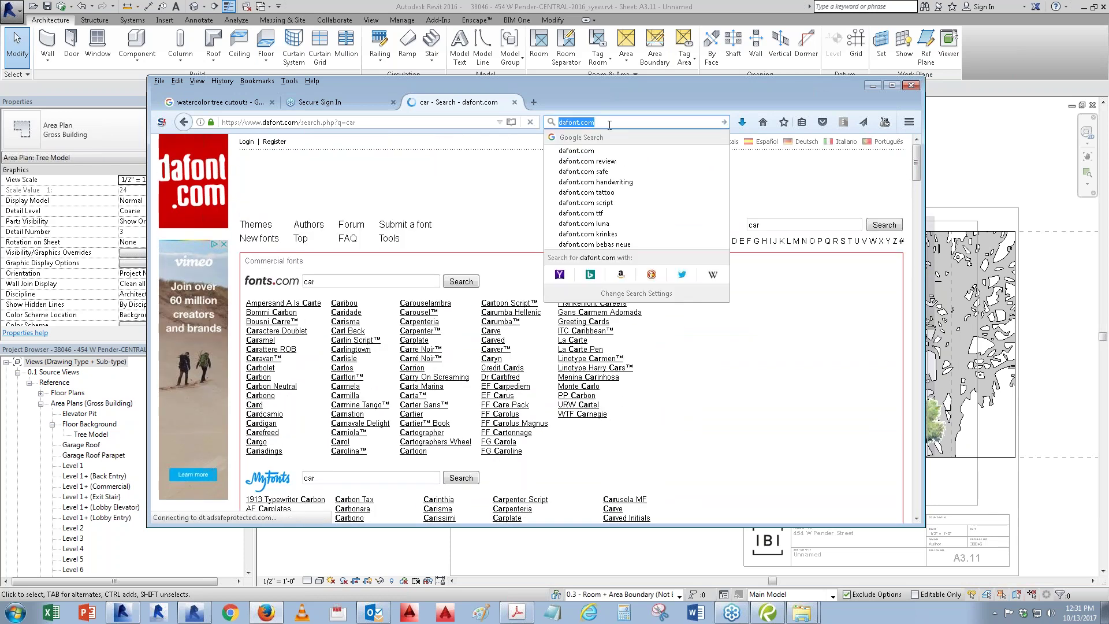
text(car fonts)
key(Return)
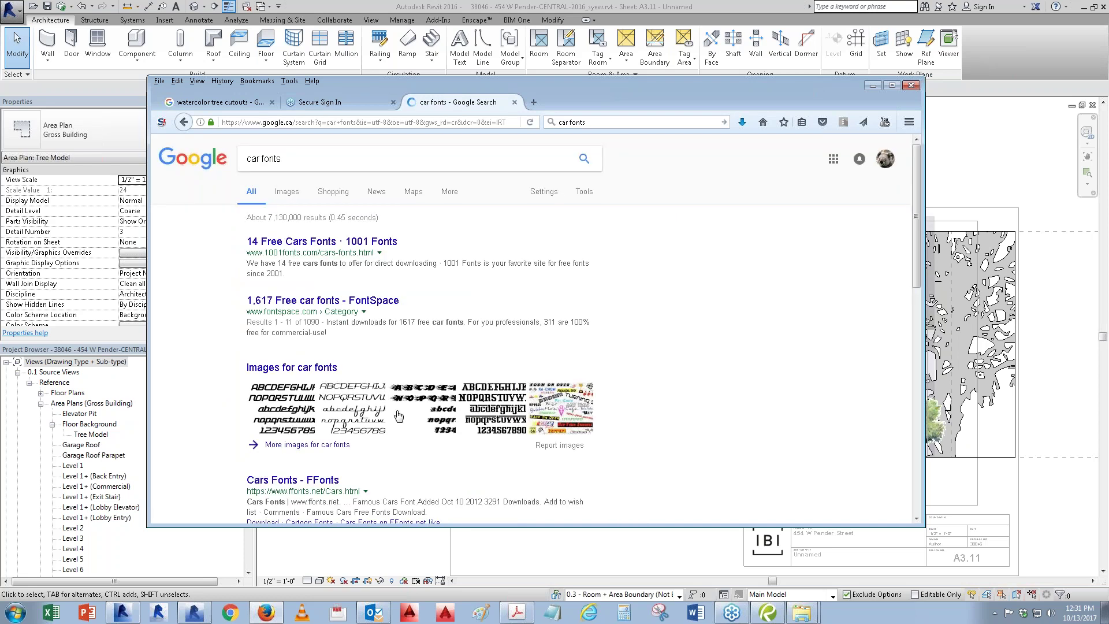
click(1080, 446)
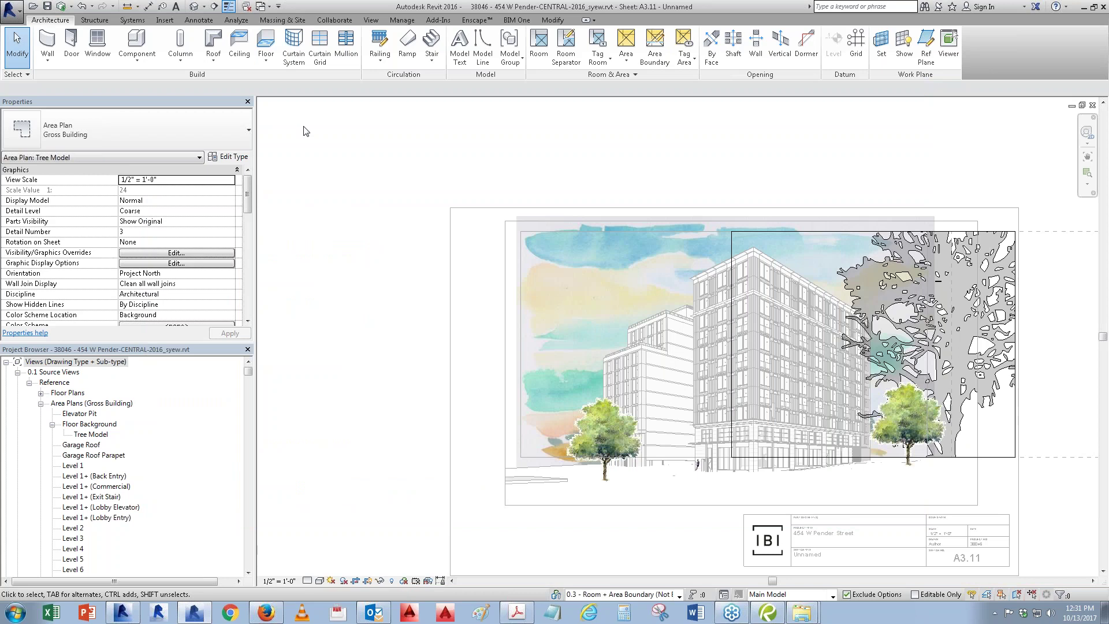
Step: Try a text note, dismiss the invisible-elements warning, then deactivate the Tree Model view
click(199, 19)
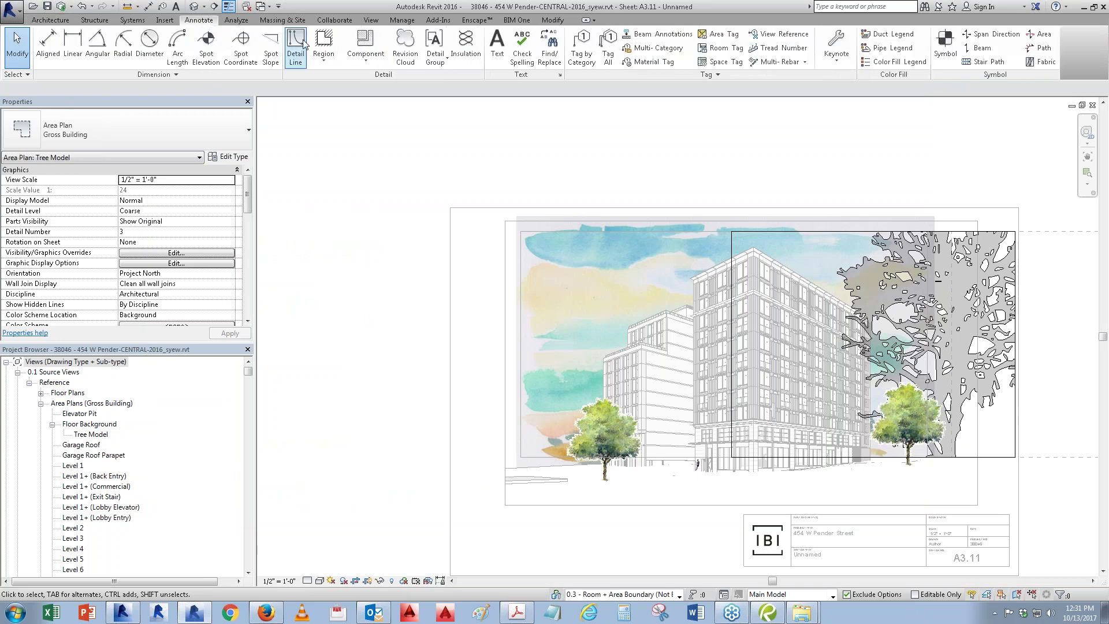
click(509, 53)
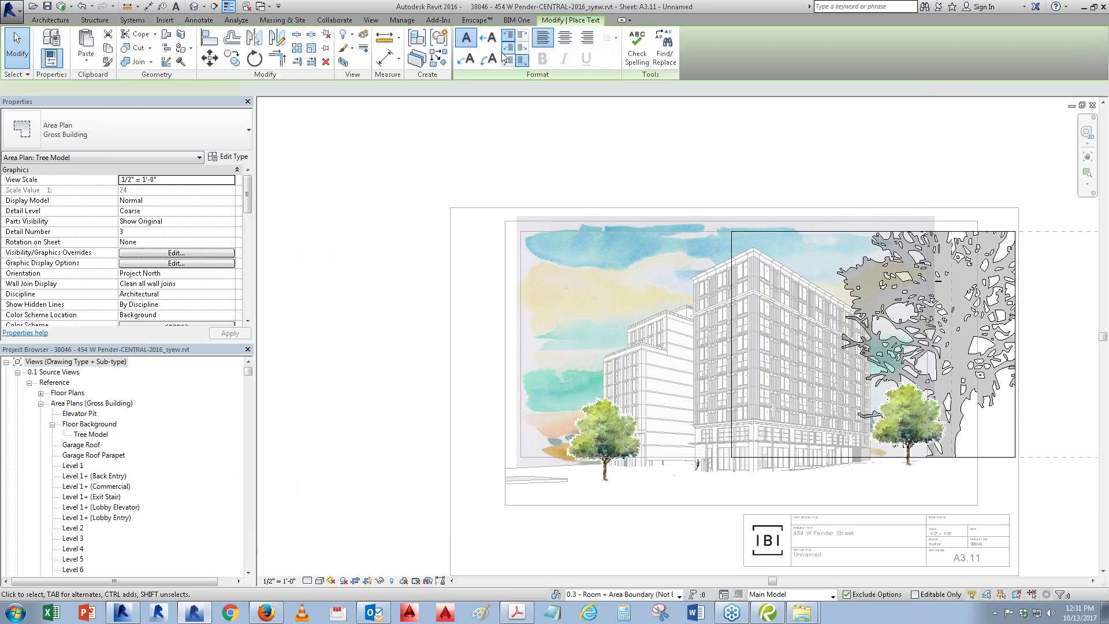
click(550, 534)
text(t)
click(599, 538)
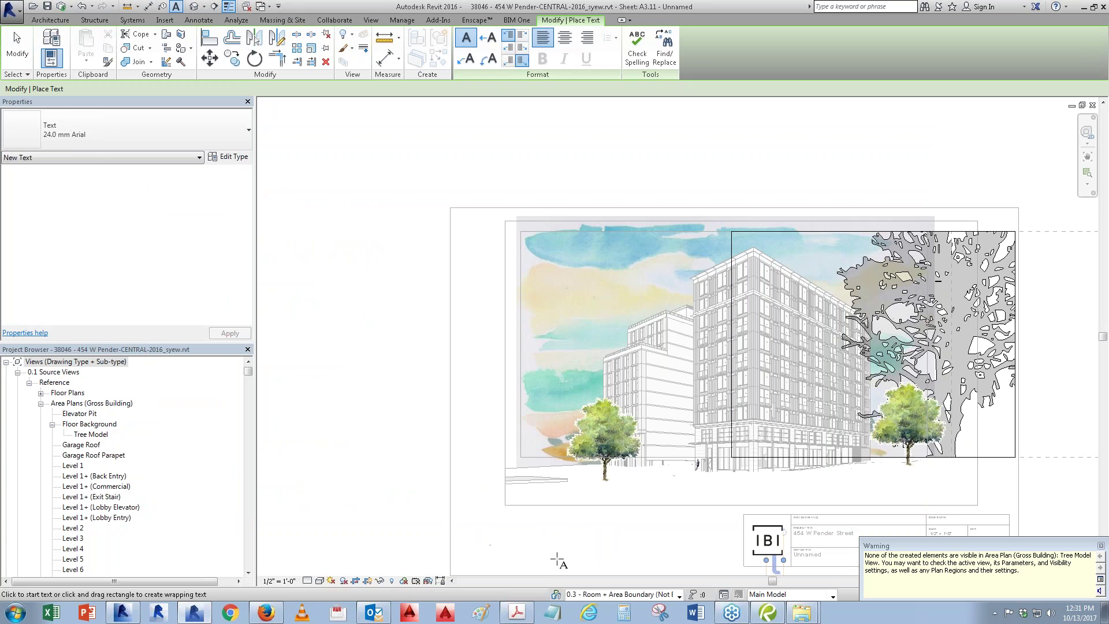
click(1101, 546)
key(Escape)
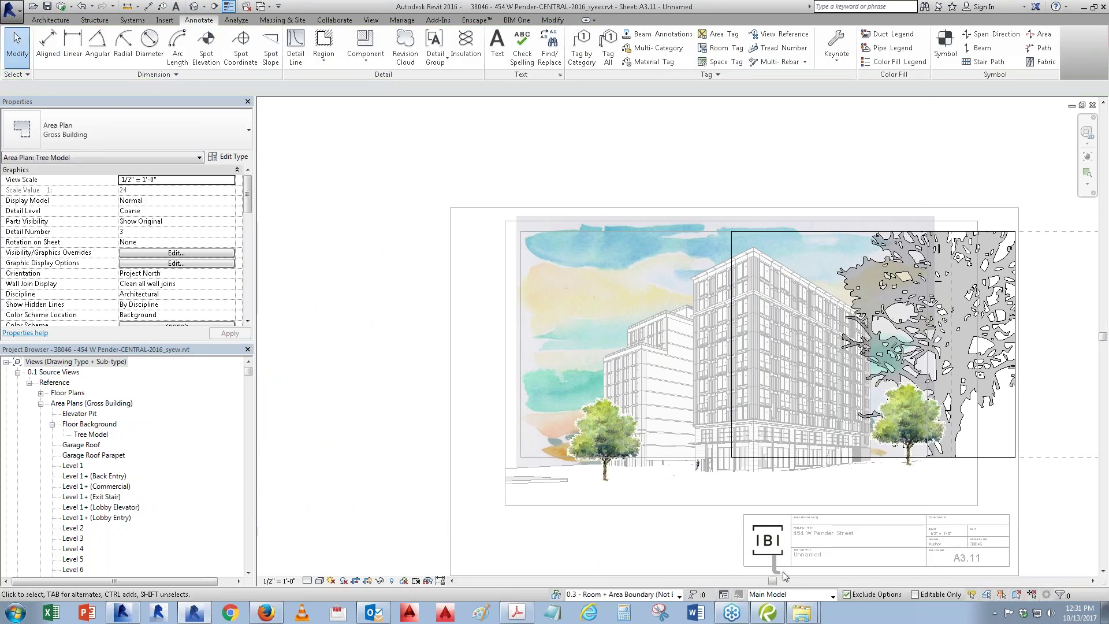
click(631, 550)
right_click(477, 351)
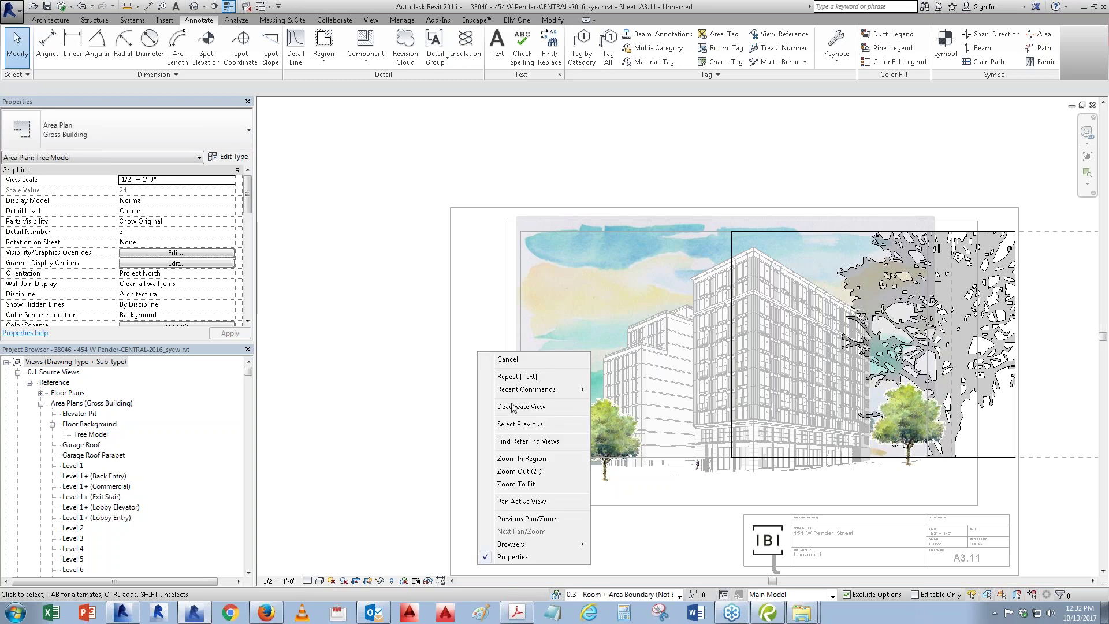
click(511, 406)
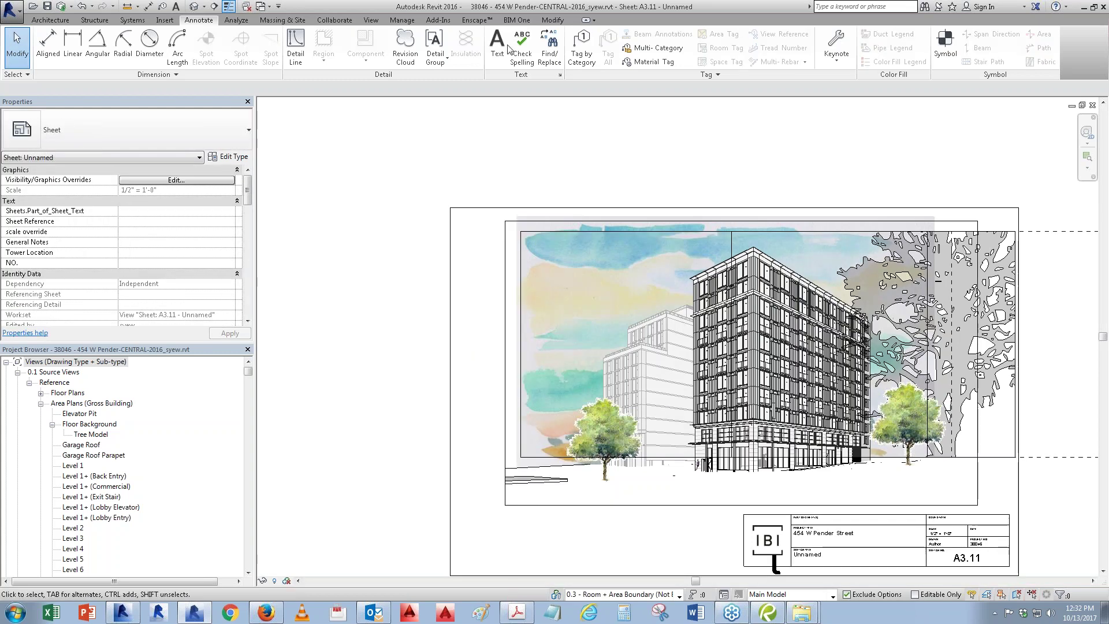
Step: Place a 'tat' text note left of the trees and select it
click(497, 46)
click(475, 393)
text(tat)
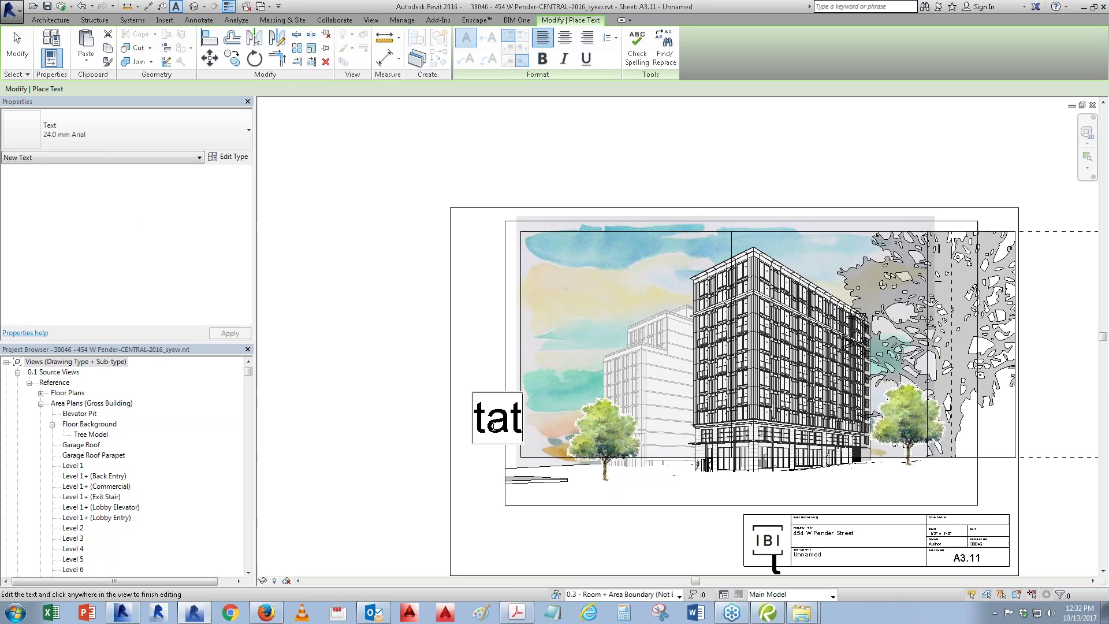
click(332, 309)
key(Escape)
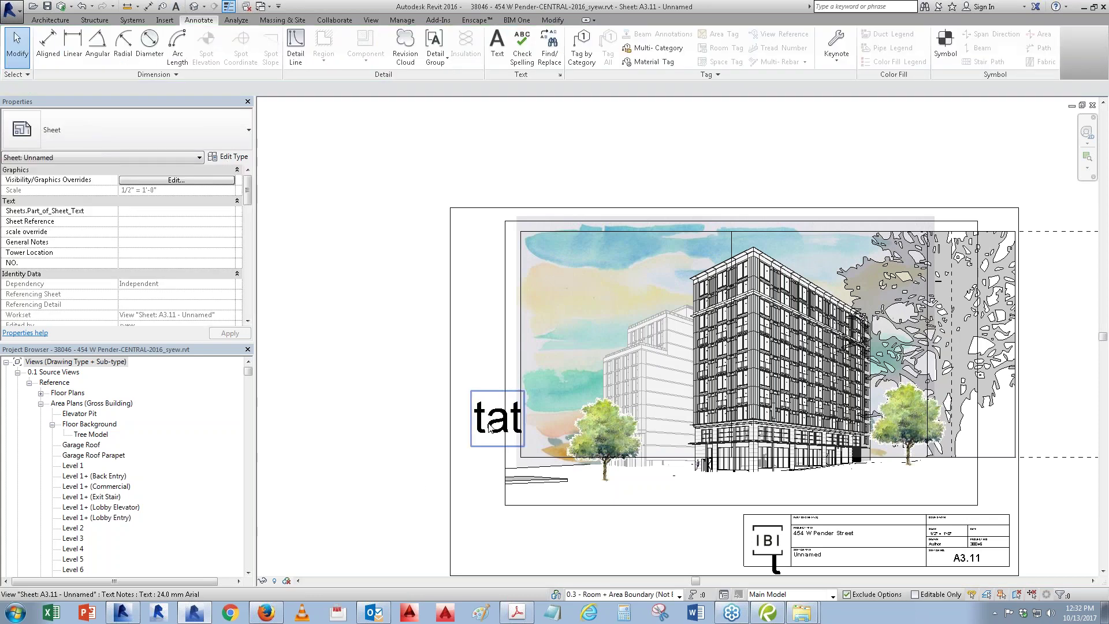
click(497, 417)
Step: Duplicate the text note's type as a new type named Car
click(233, 157)
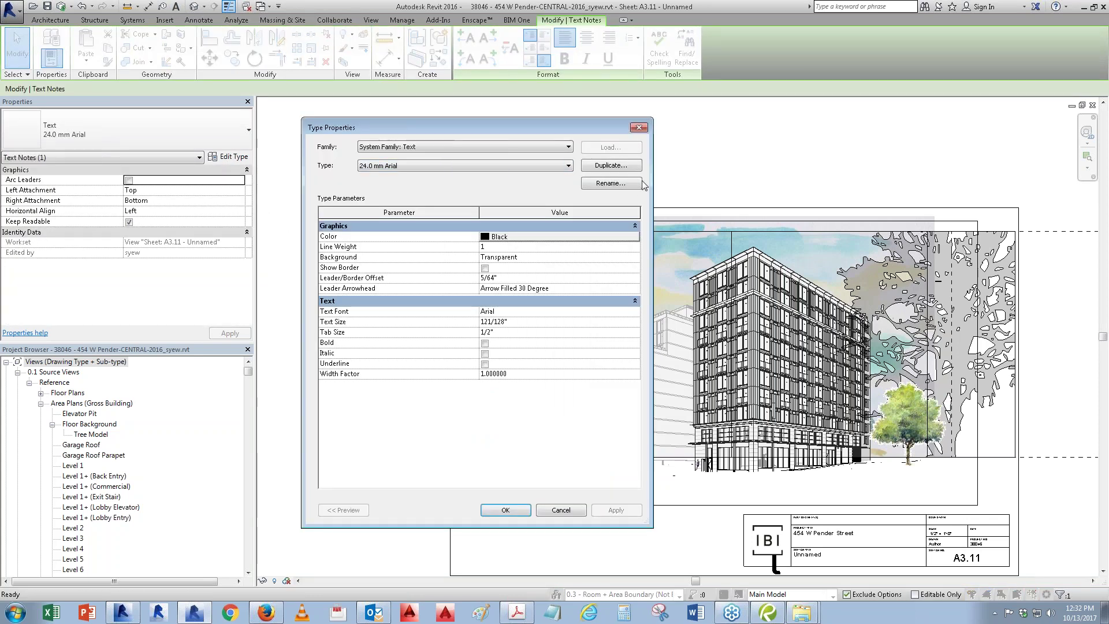
click(611, 165)
text(Car)
key(Return)
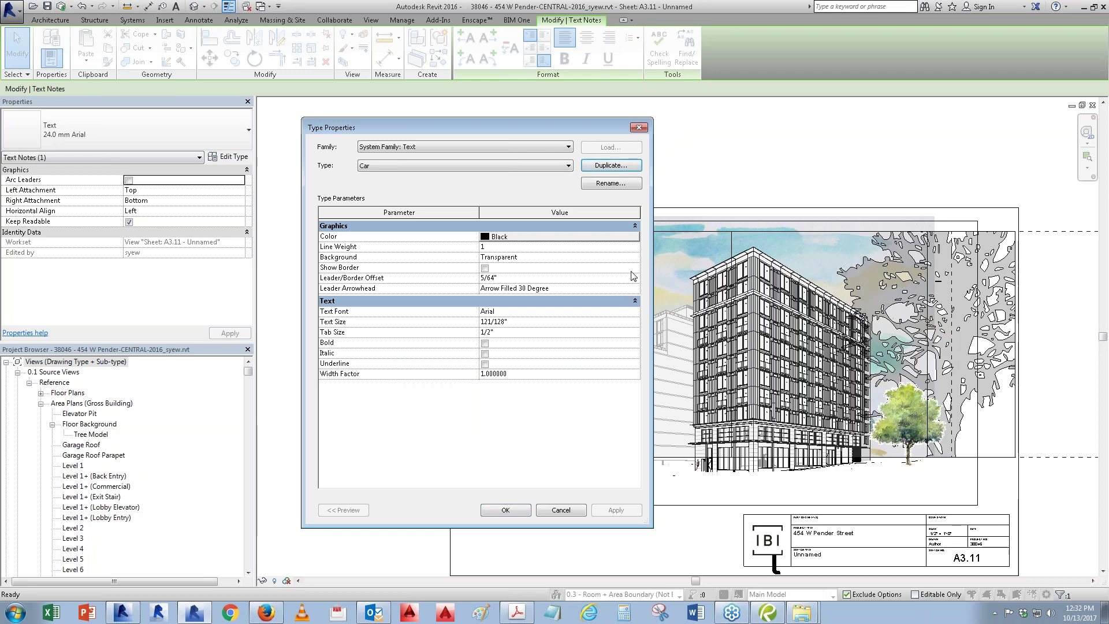
Step: Search the Text Font list for a car font, typing 'Car' in the font field
click(635, 312)
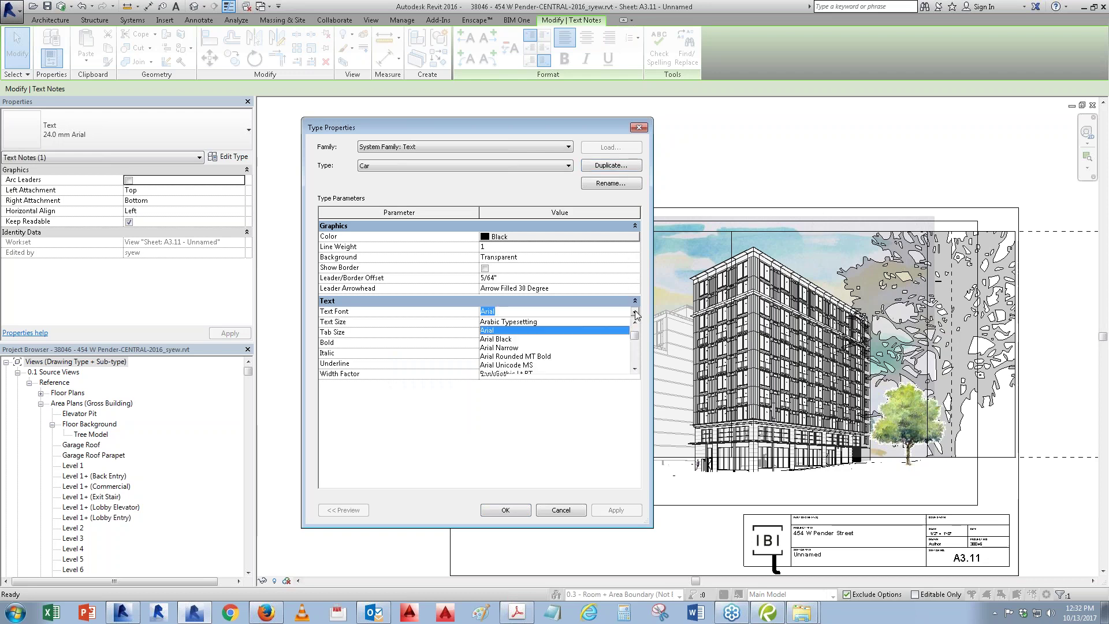
text(FangSong)
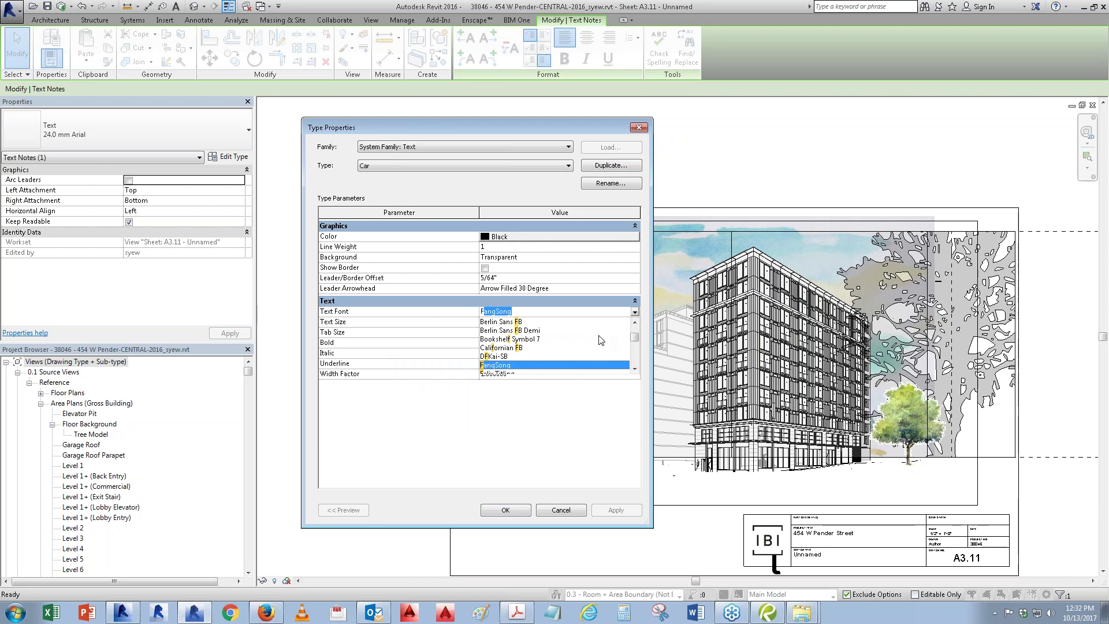
scroll(601, 340, down, 2)
text(v)
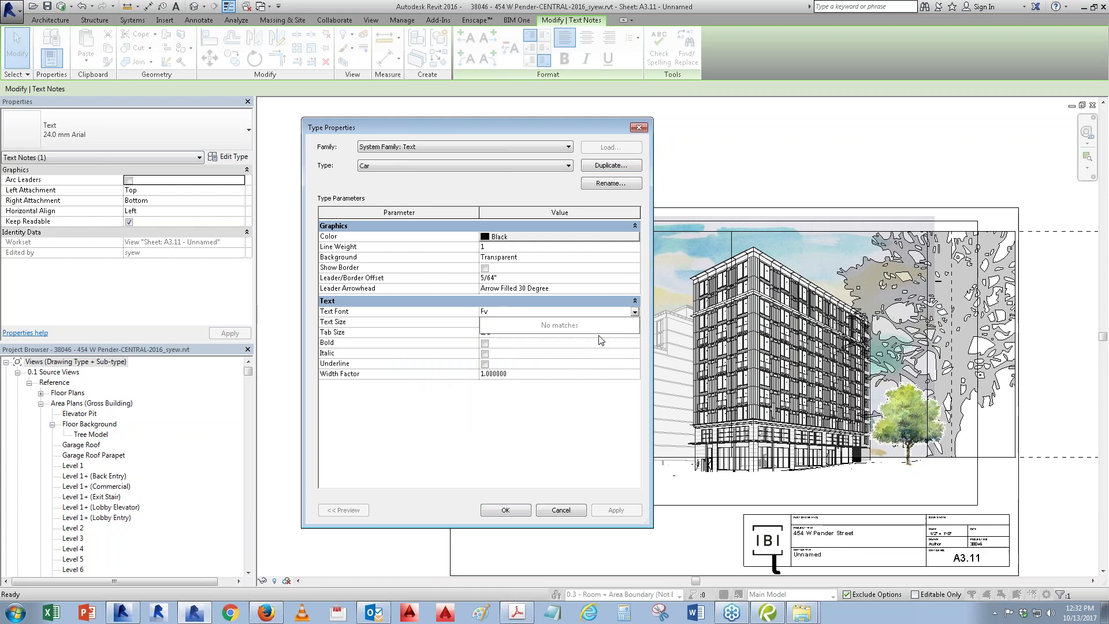
key(BackSpace)
key(BackSpace)
text(Car)
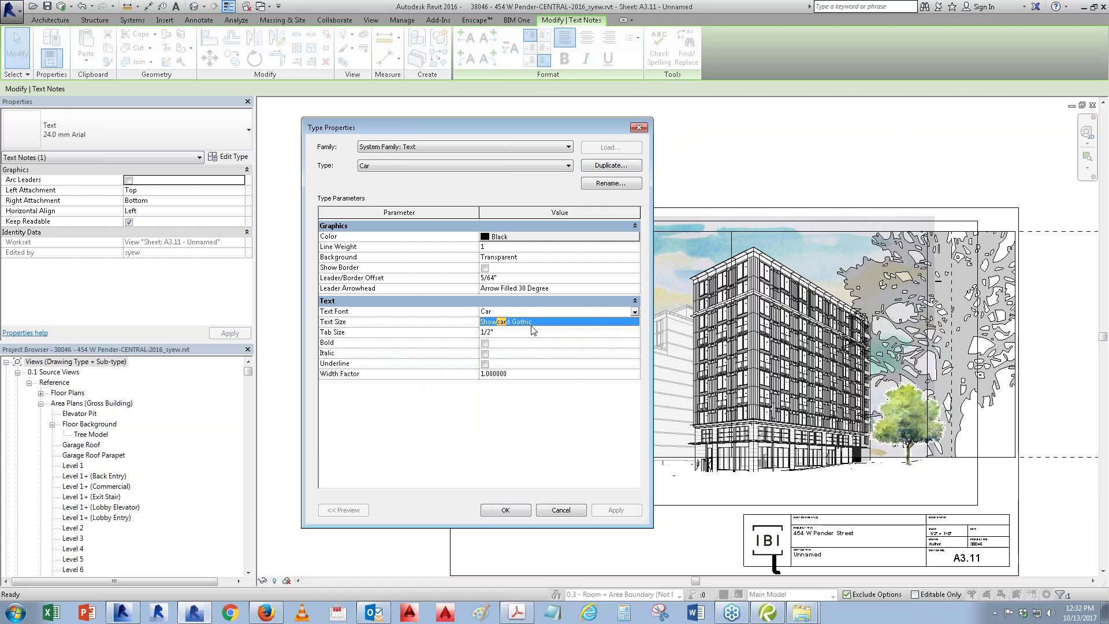
click(802, 612)
click(796, 587)
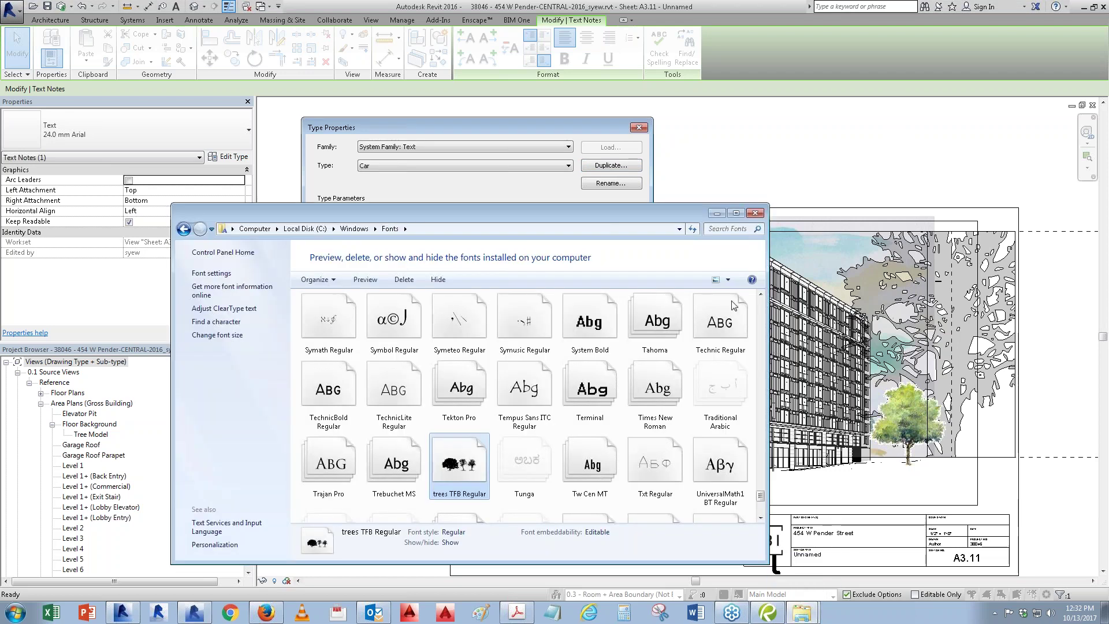
click(736, 213)
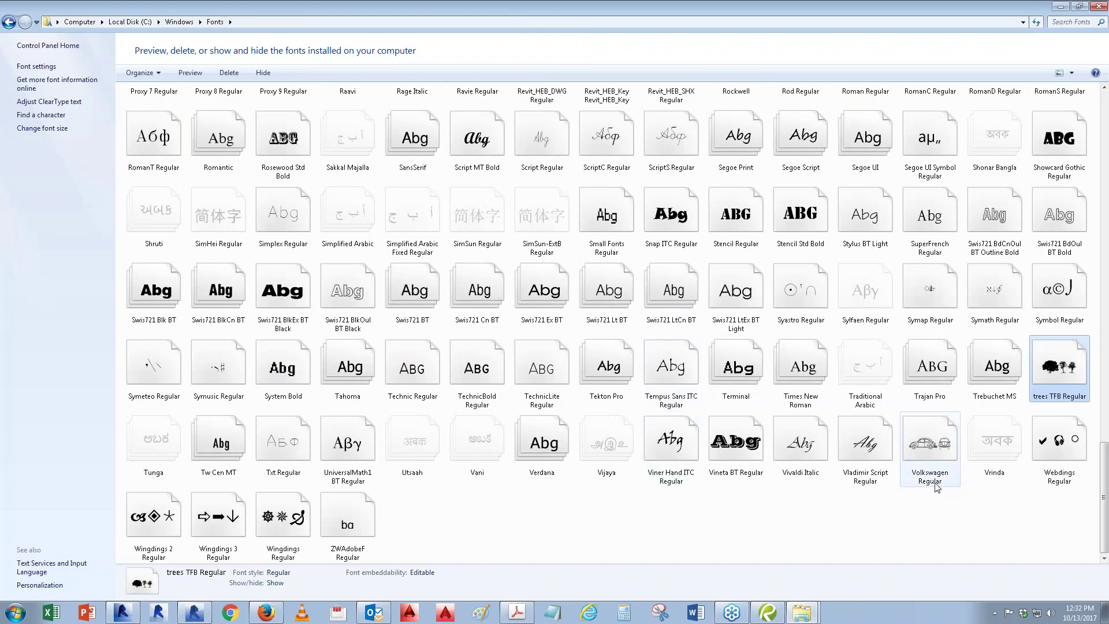
click(1060, 7)
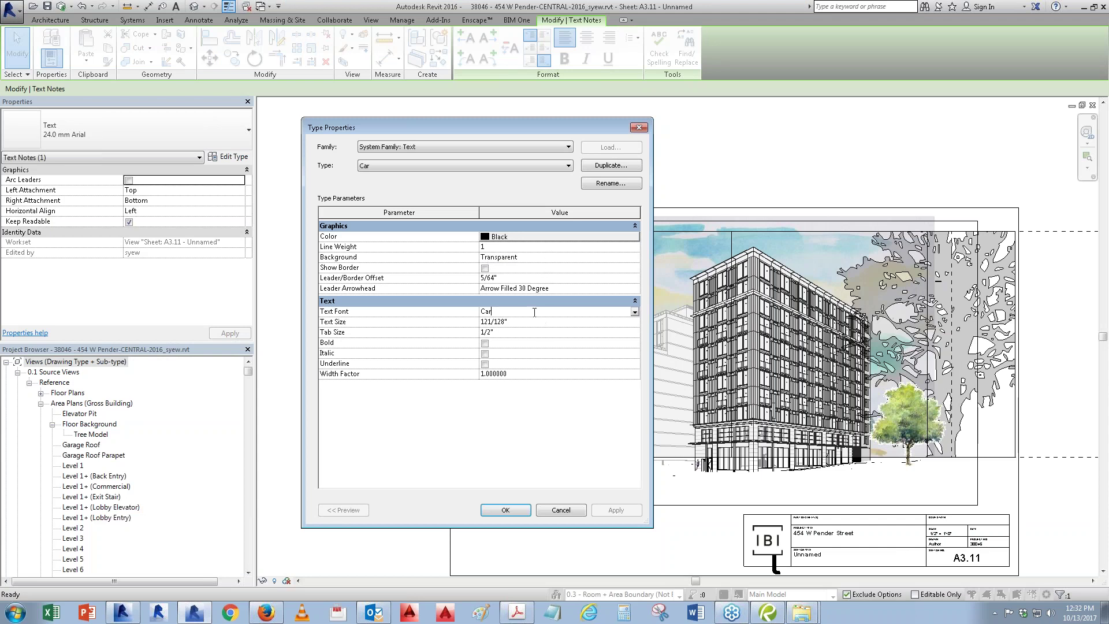
Step: Set the Car text type's font to Volkswagen and apply it
key(BackSpace)
key(BackSpace)
key(BackSpace)
text(Volkswagen)
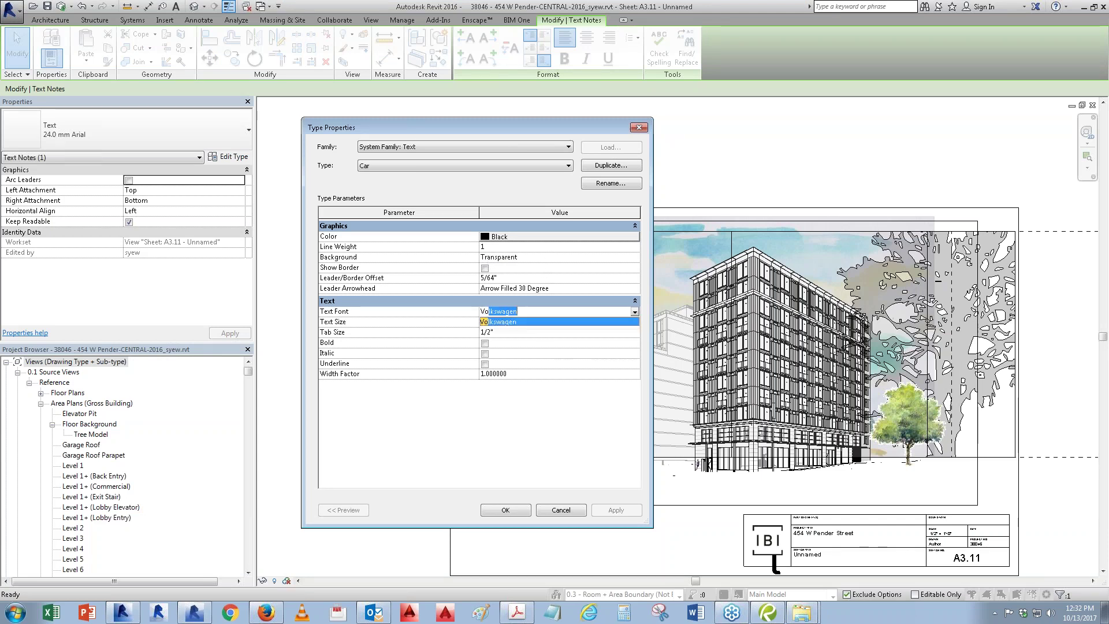
key(Return)
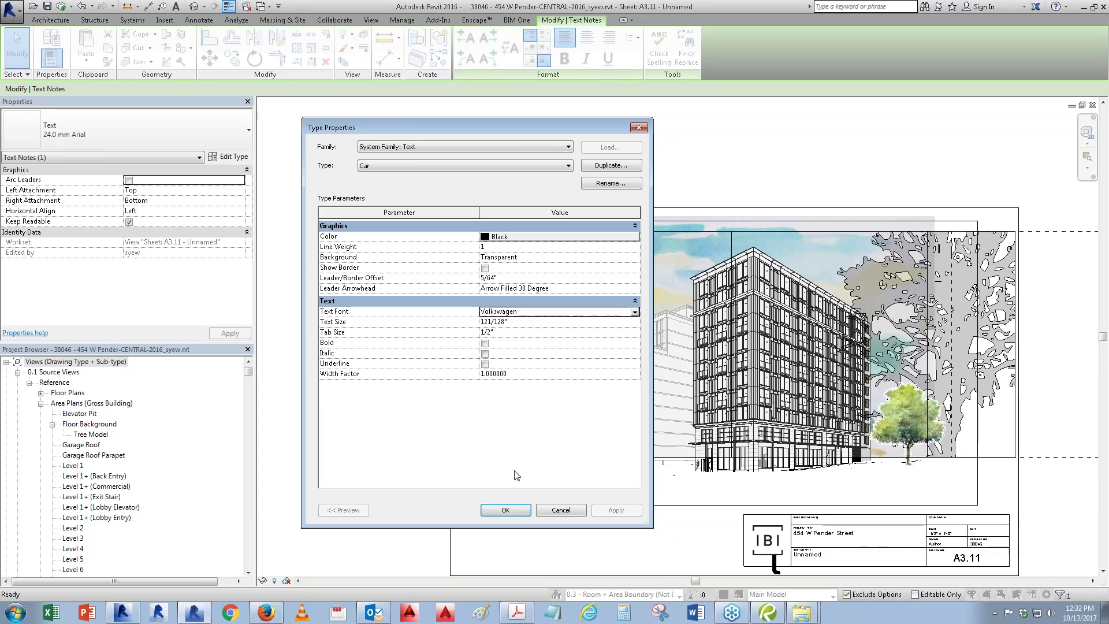
click(506, 511)
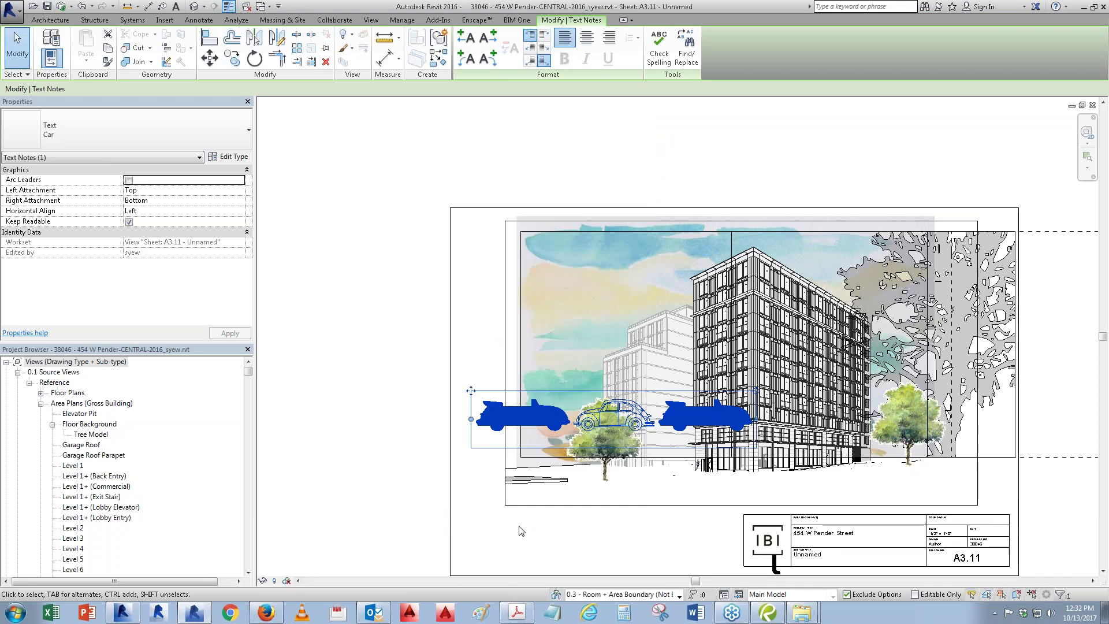
Step: Copy the car text note left of the elevation and reduce it to a single 'b' beetle glyph
click(532, 506)
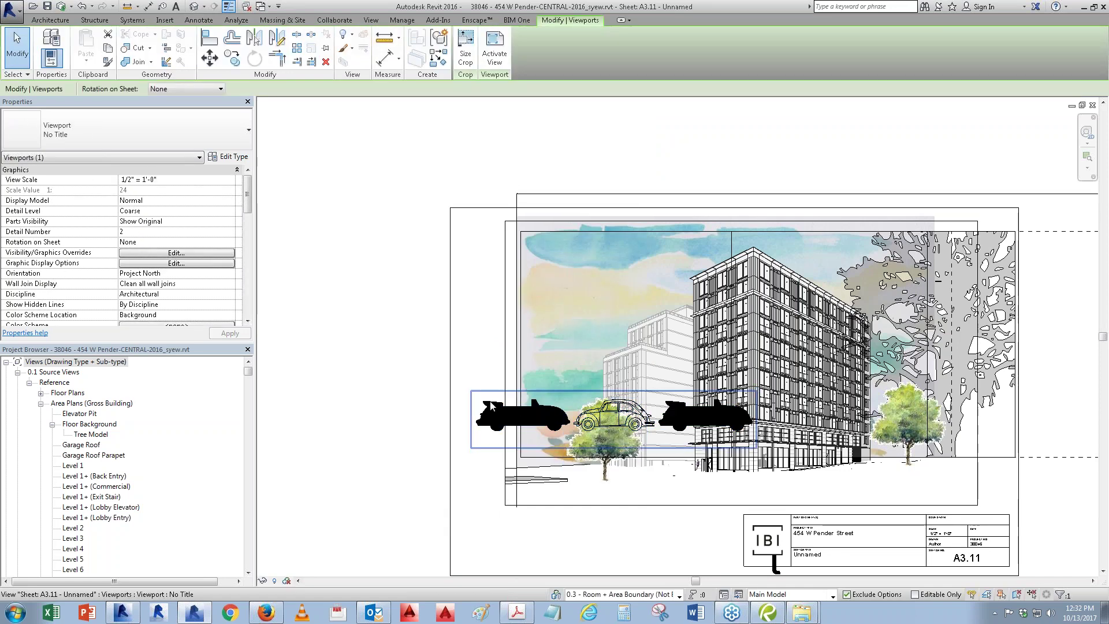
click(490, 408)
ctrl+drag(490, 408, 326, 426)
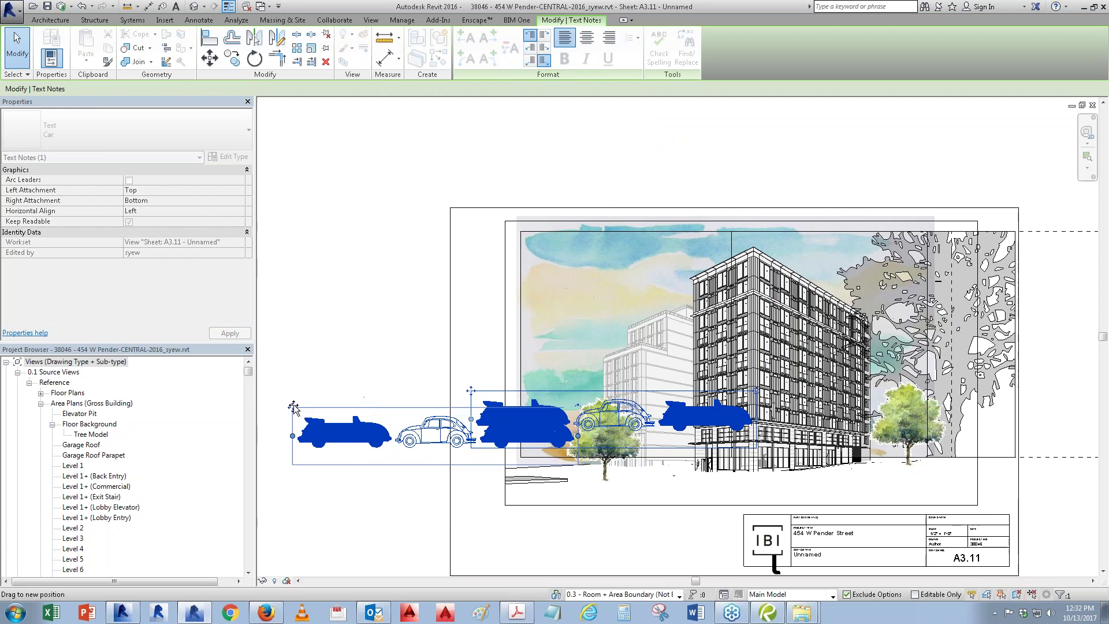
double_click(325, 427)
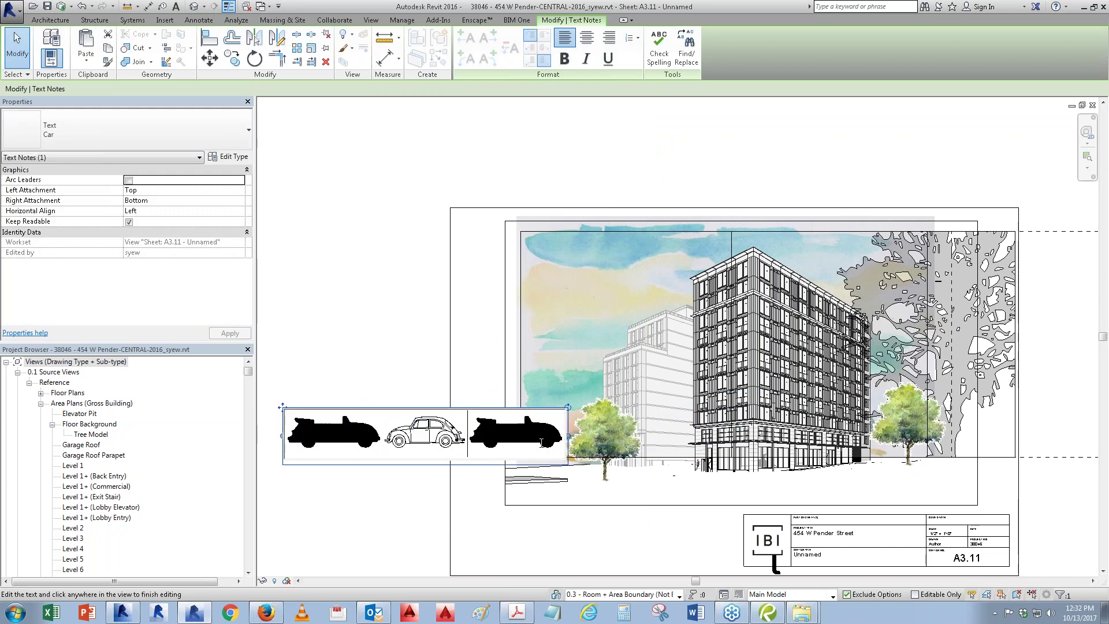
drag(381, 433, 280, 448)
text(b)
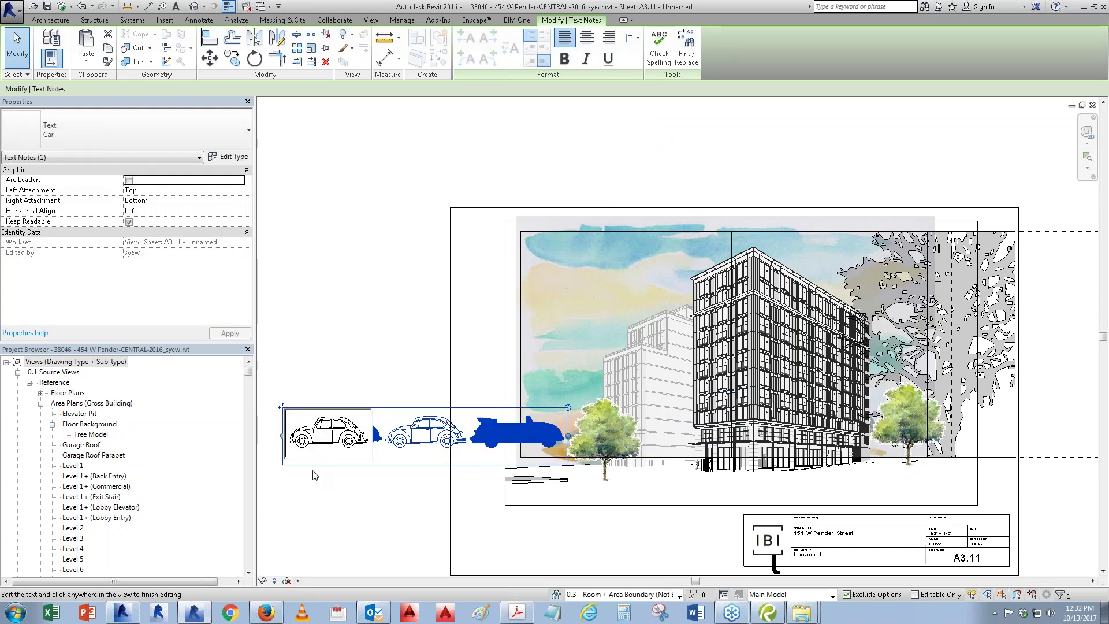
click(342, 499)
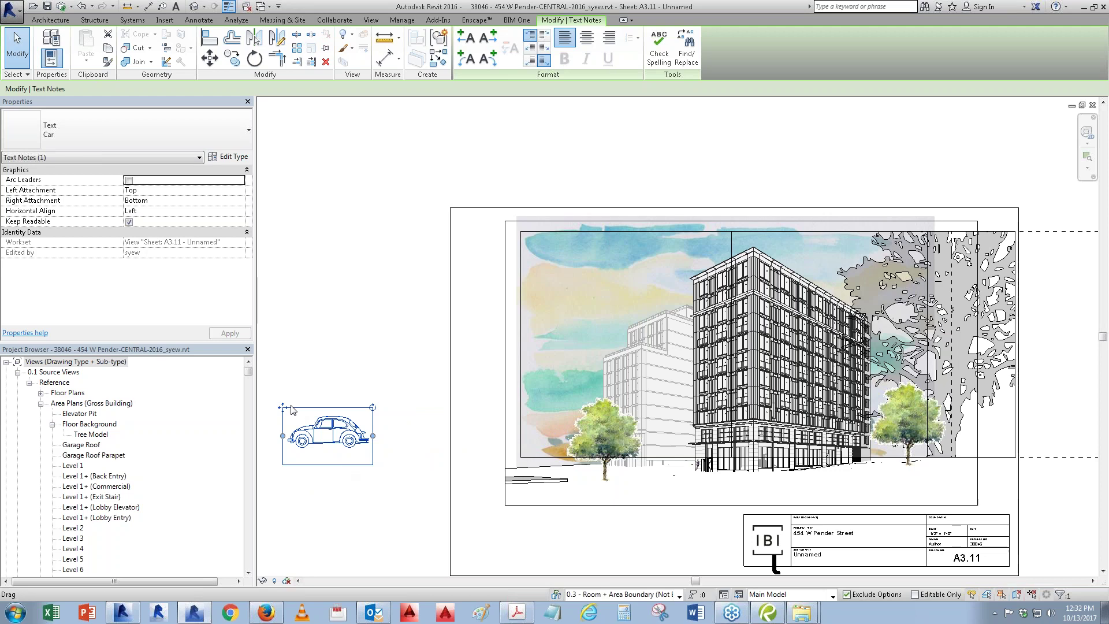
Step: Move the beetle glyph in front of the building's base
drag(286, 409, 789, 457)
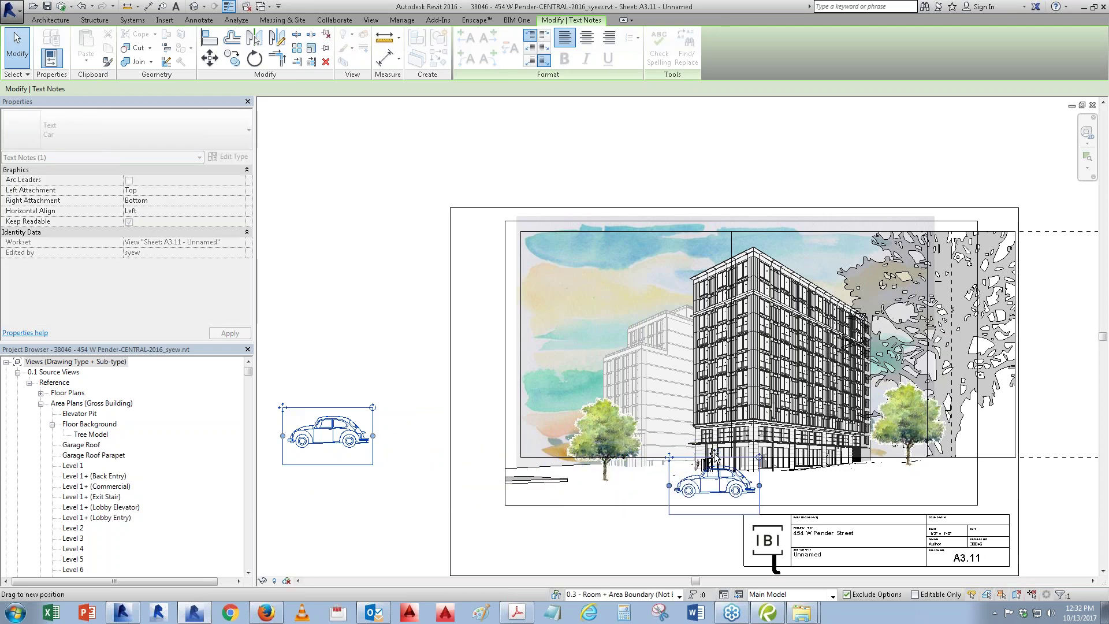
drag(789, 456, 823, 451)
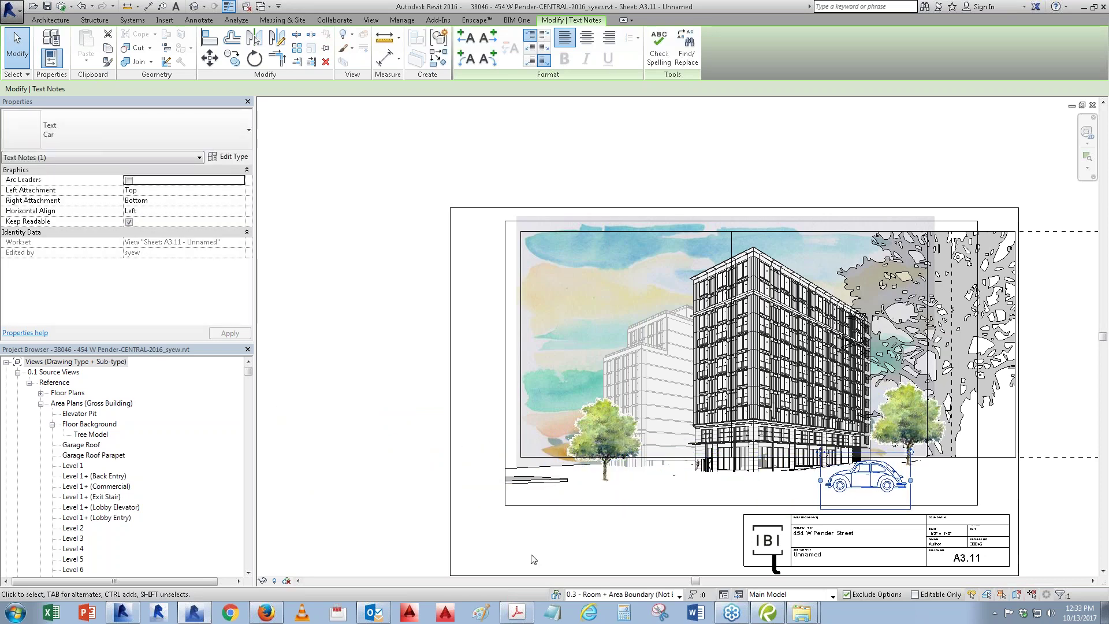
click(563, 557)
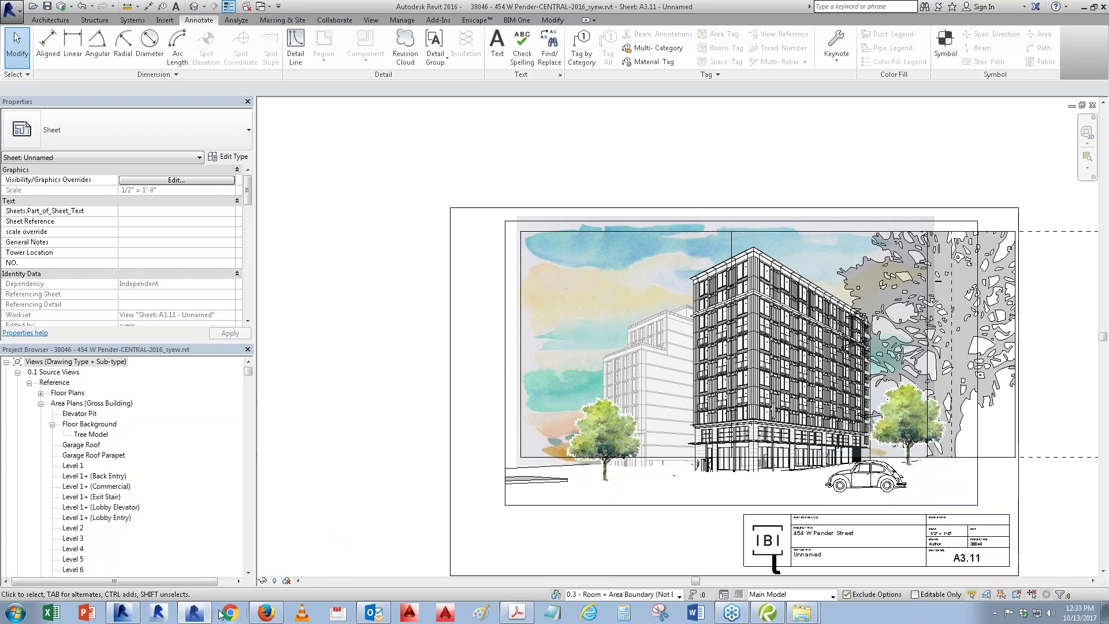
Step: In Revit 2014, expand DP Sheets (Arch E) and open sheet DP0.00 - COVER
click(122, 613)
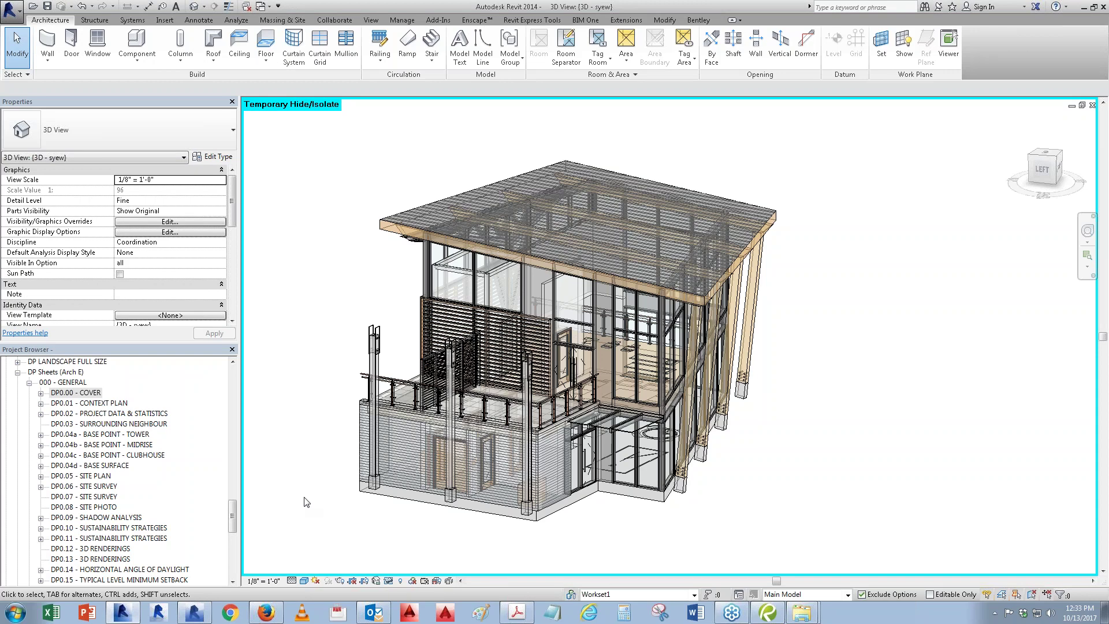
click(232, 362)
click(74, 413)
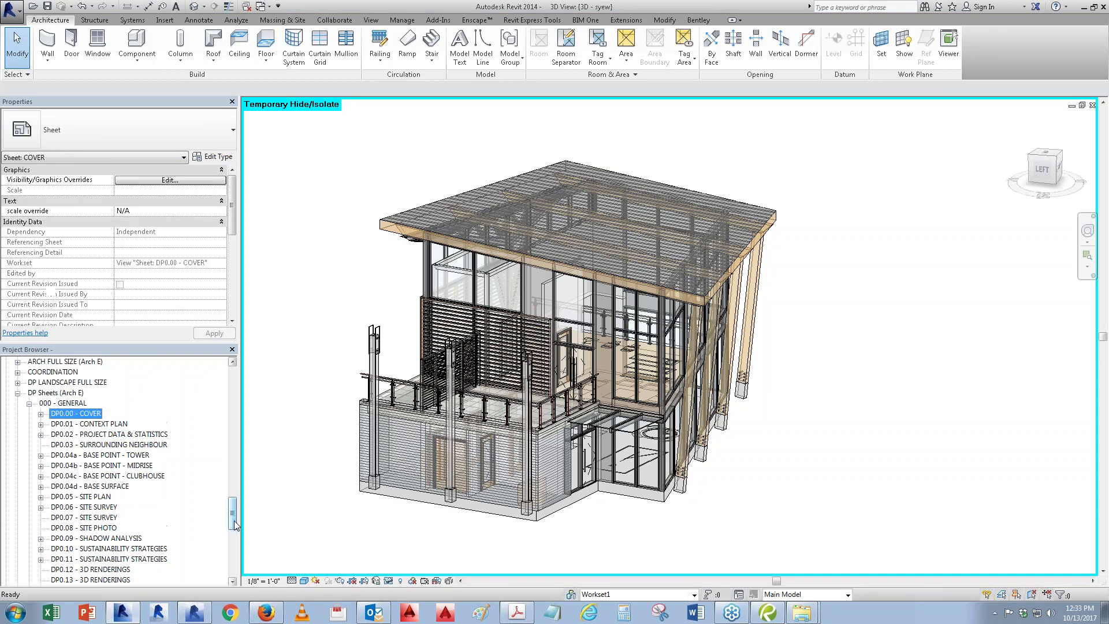
click(17, 393)
double_click(55, 528)
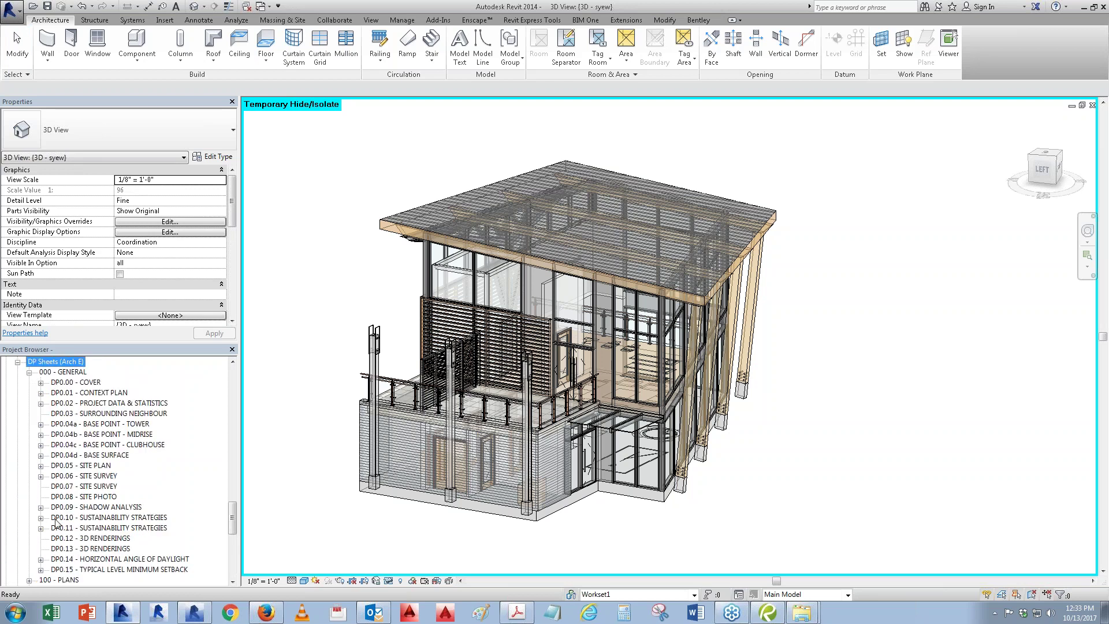
click(78, 383)
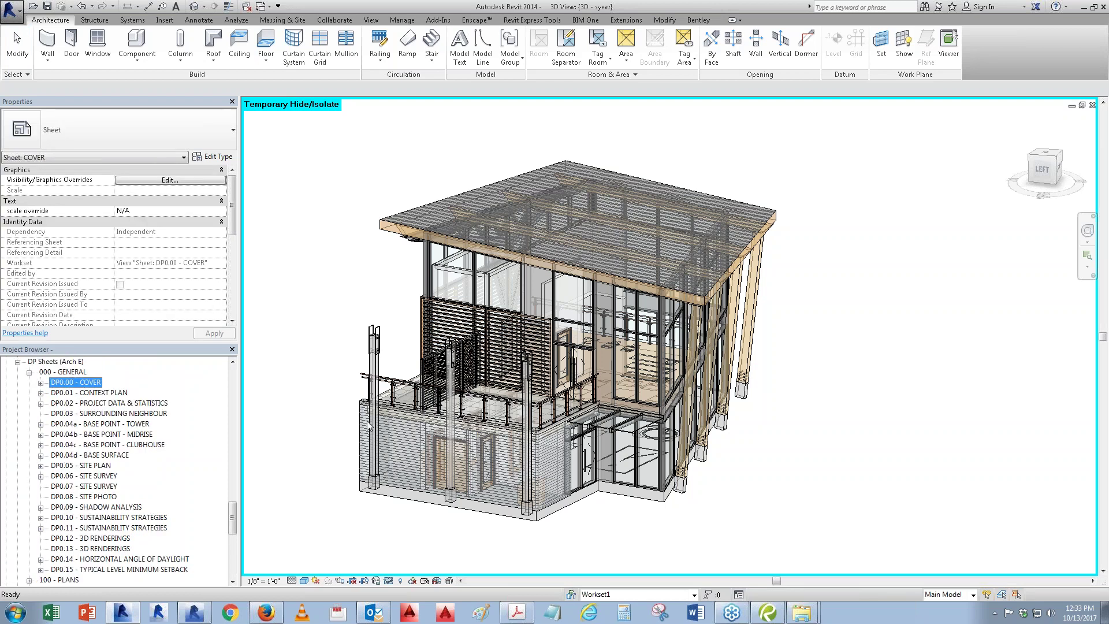
key(Return)
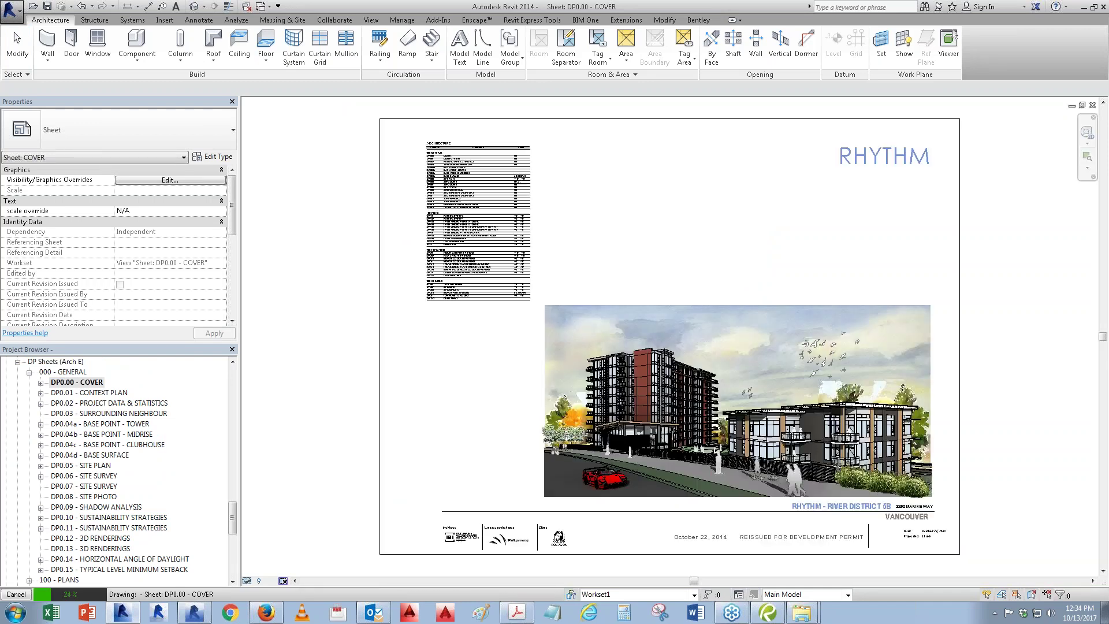
Step: Zoom in and select the clouds.jpeg image behind the sheet's viewport
scroll(797, 538, up, 1)
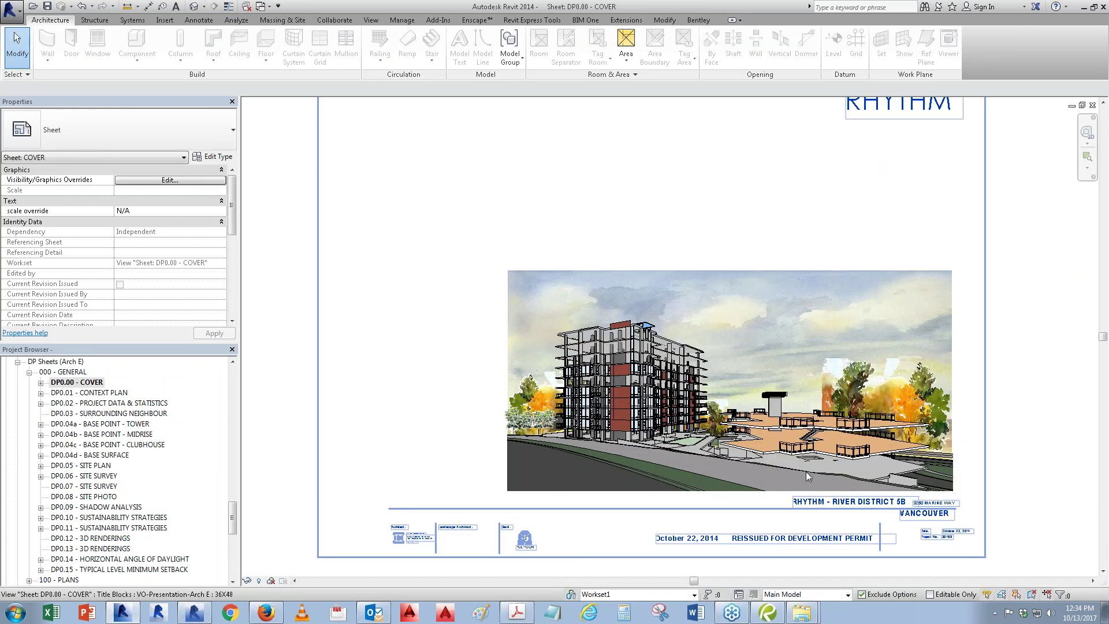
scroll(806, 464, up, 1)
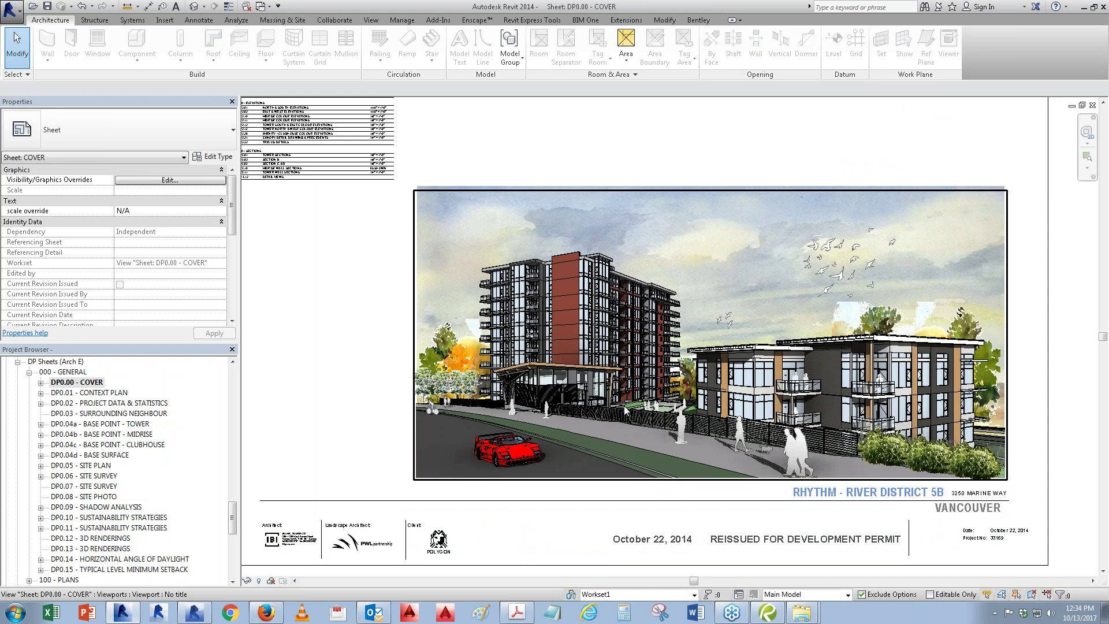
key(Tab)
click(989, 186)
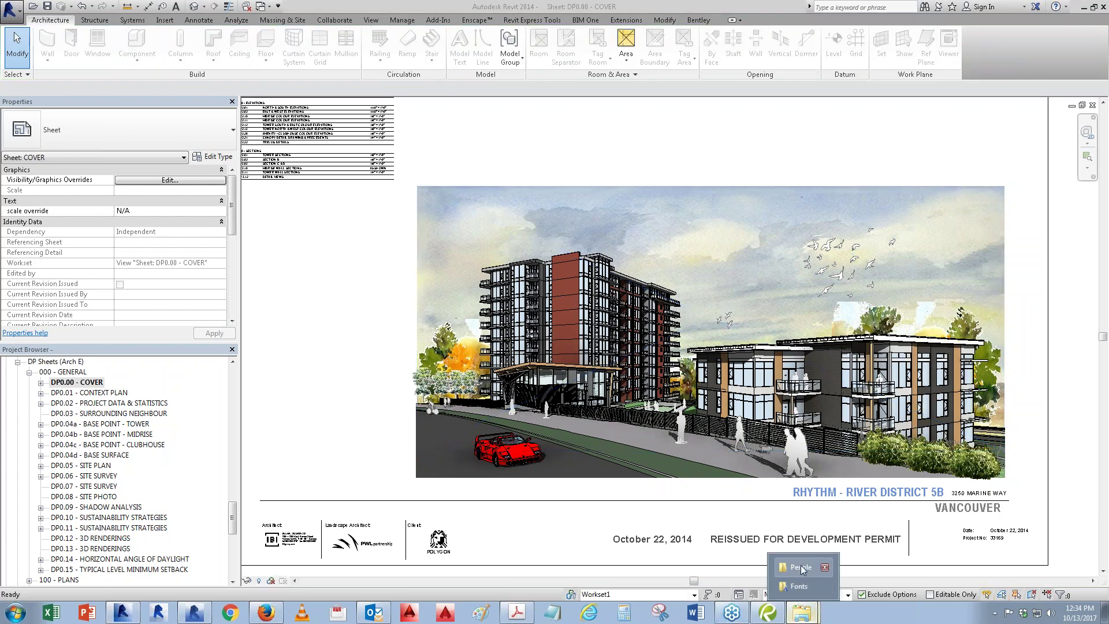
Step: Browse in Explorer to the T091-Create Presentation within Revit training folder
mouse_move(802, 614)
click(800, 567)
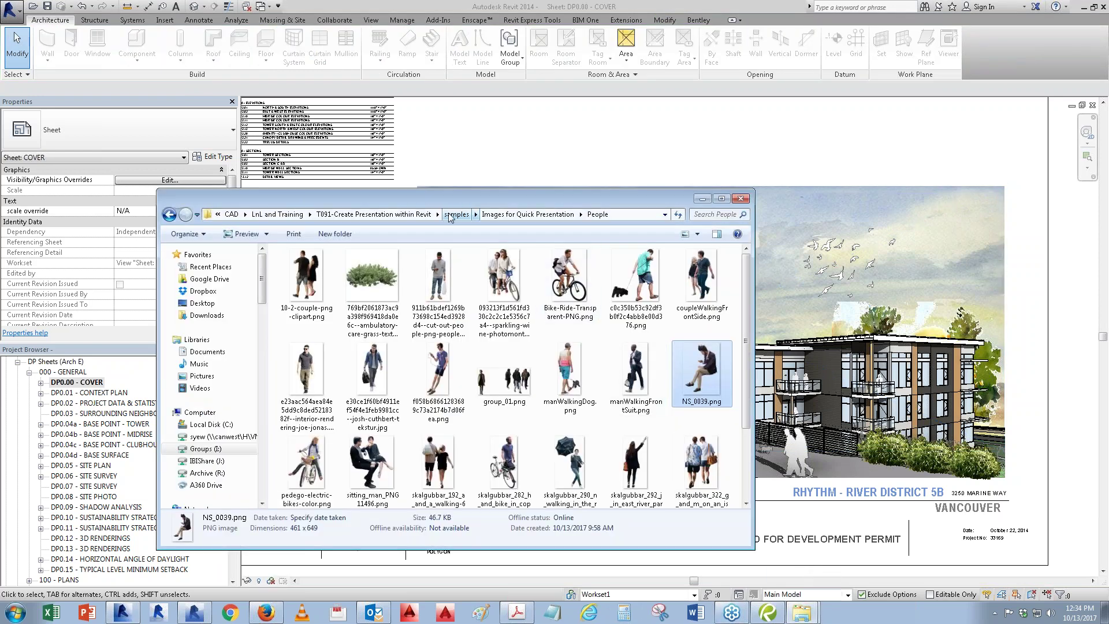
click(409, 214)
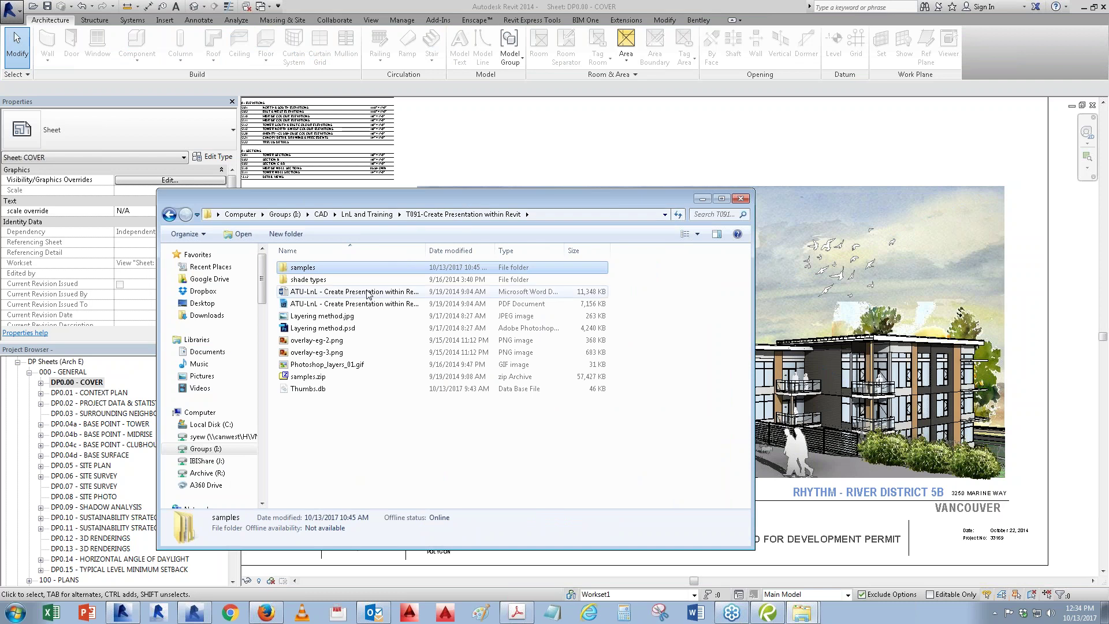
click(365, 214)
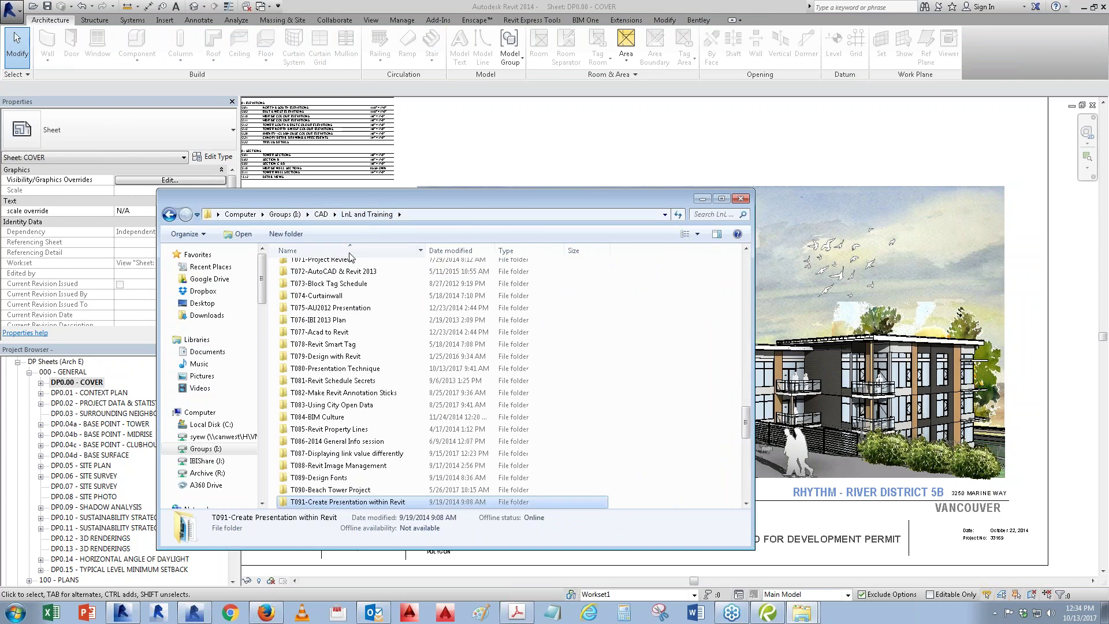
scroll(321, 509, down, 1)
click(320, 504)
double_click(318, 478)
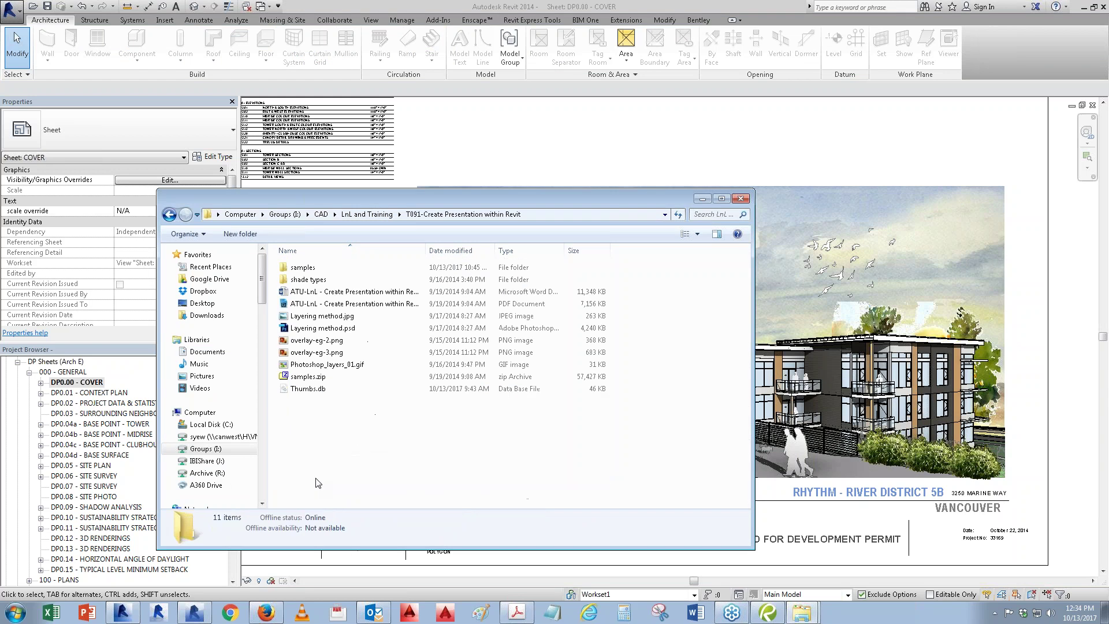
click(316, 280)
double_click(317, 282)
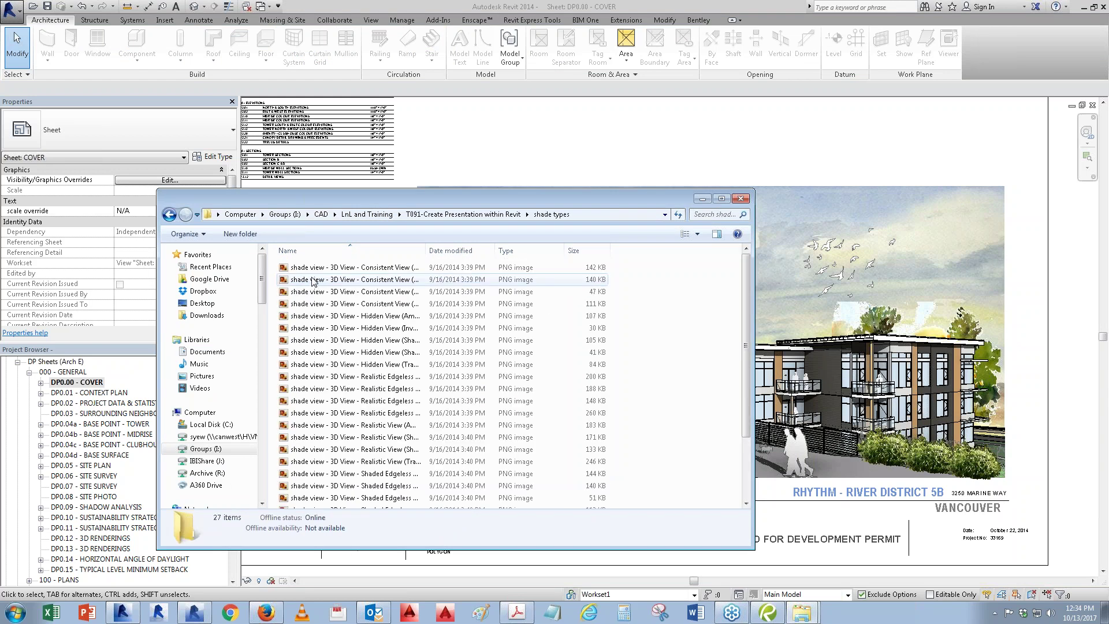
click(170, 214)
Step: Open samples > Clubhouse > images and display the sheet JPEGs as Large Icons
double_click(310, 270)
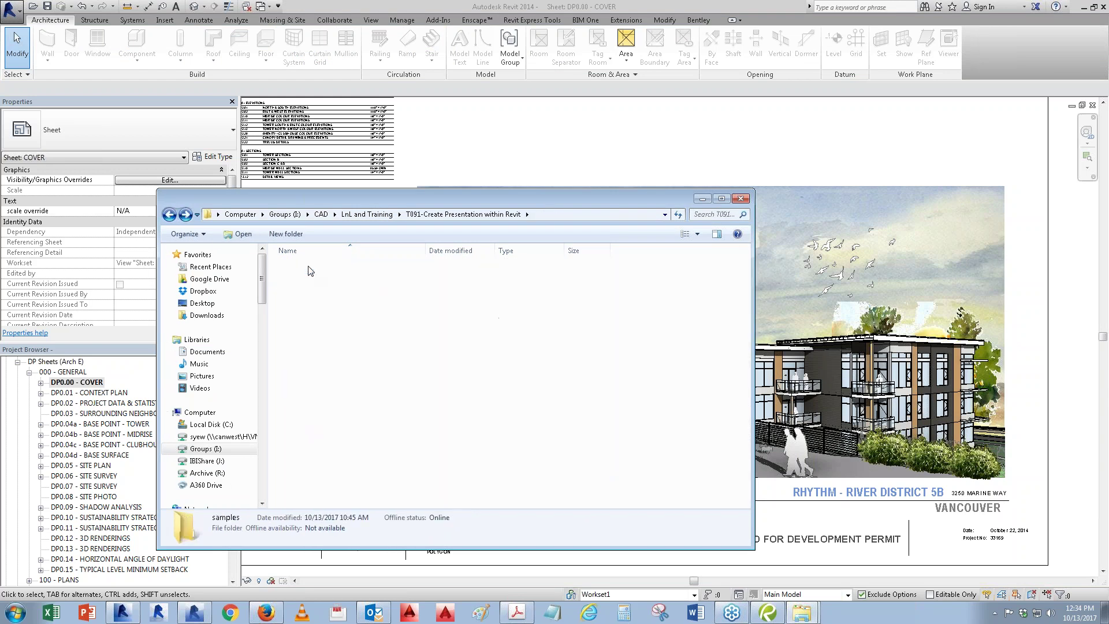
double_click(317, 268)
double_click(315, 294)
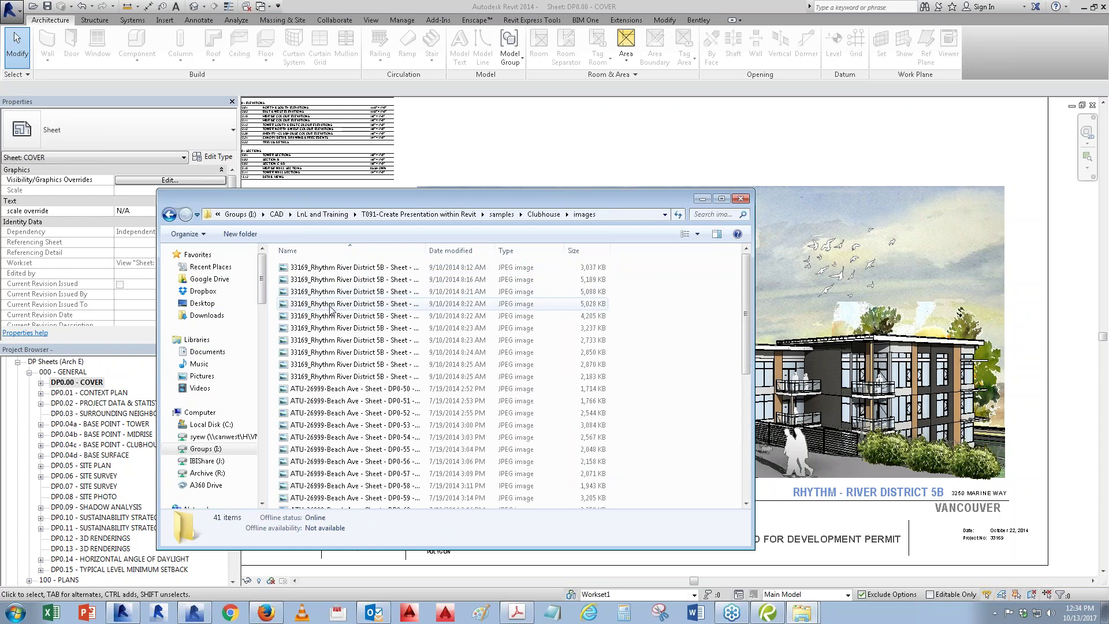
click(690, 234)
click(692, 234)
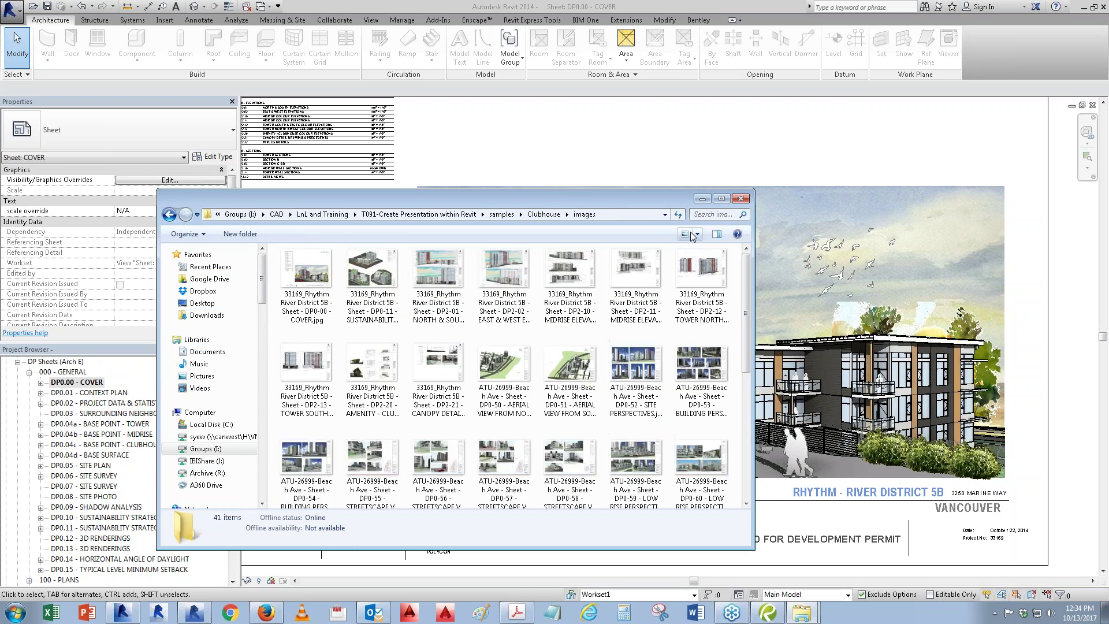
Step: Preview the sheet images from COVER through DP2-02 East & West Elevations, then close Photo Viewer
double_click(327, 279)
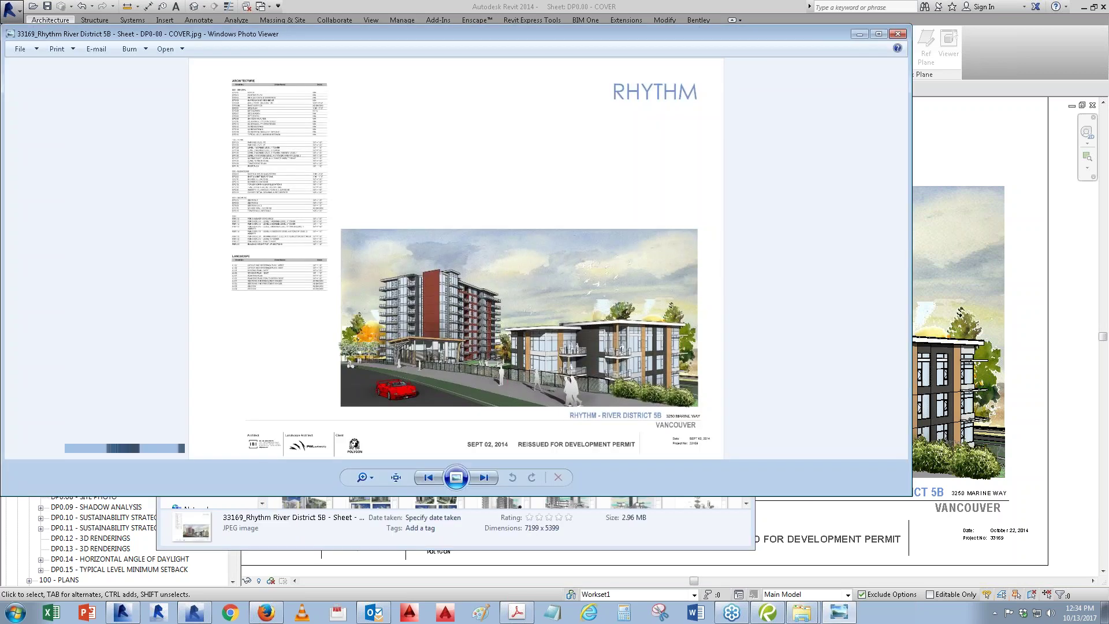
key(Right)
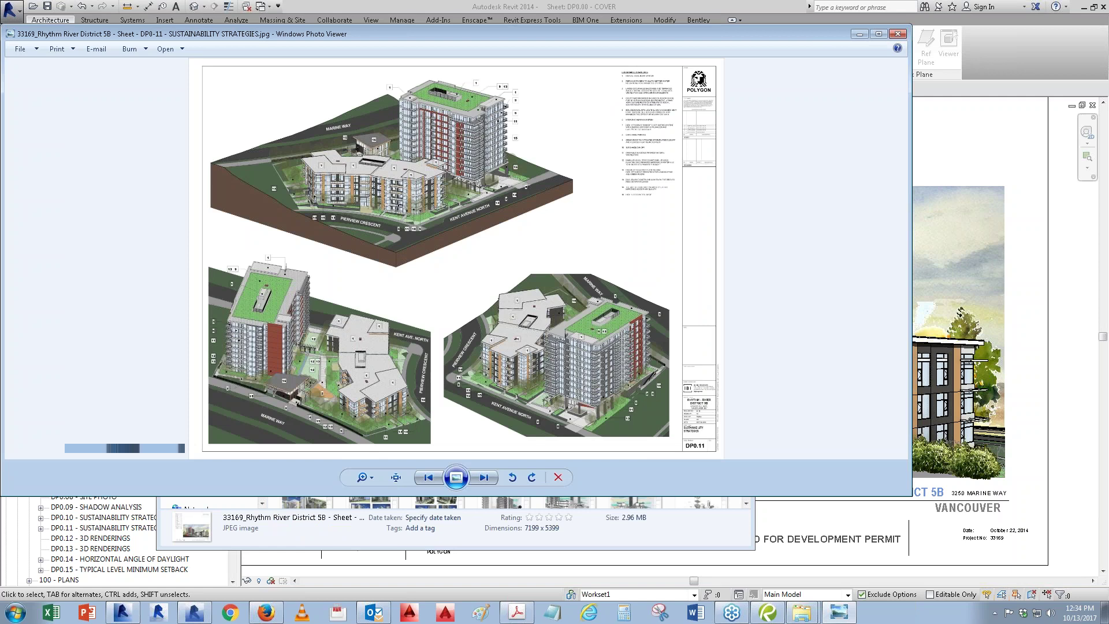
key(Right)
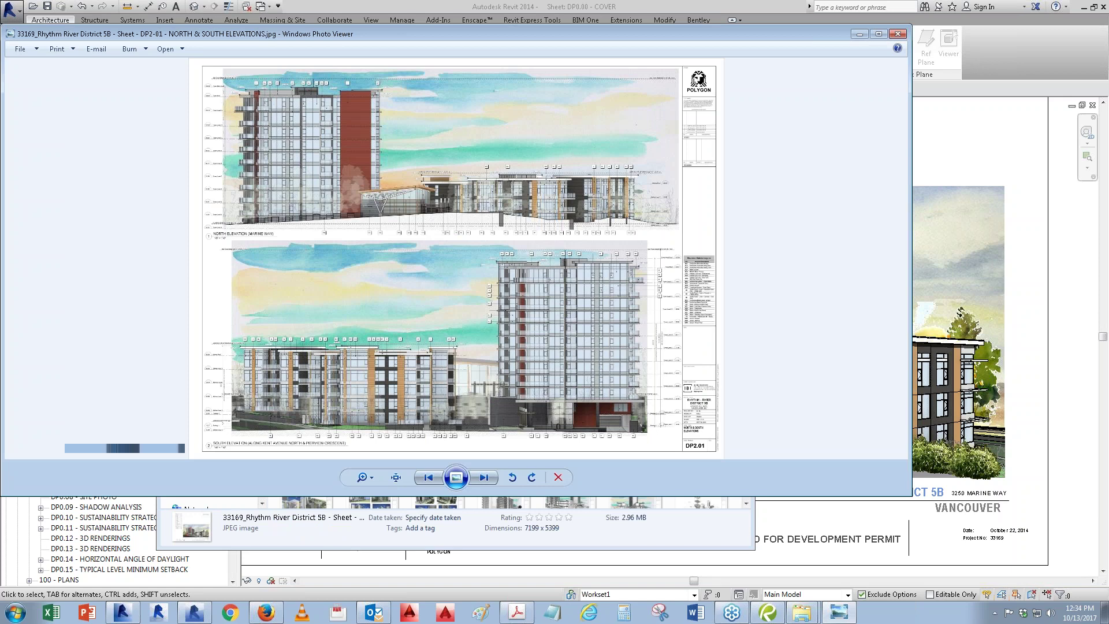
key(Right)
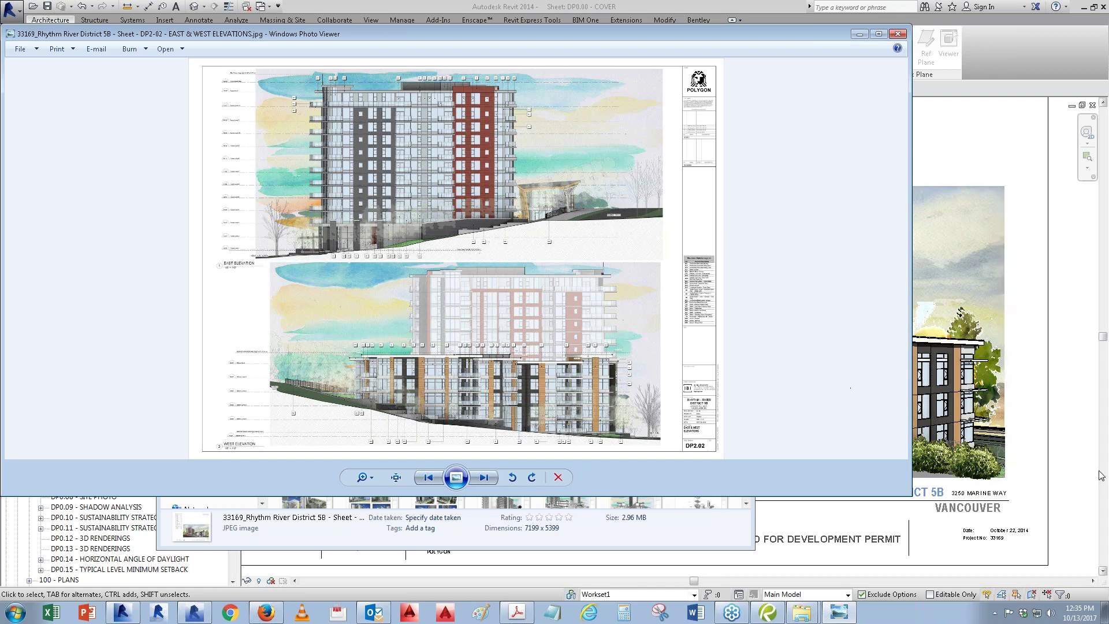
key(alt+F4)
key(ctrl+Tab)
key(ctrl+Tab)
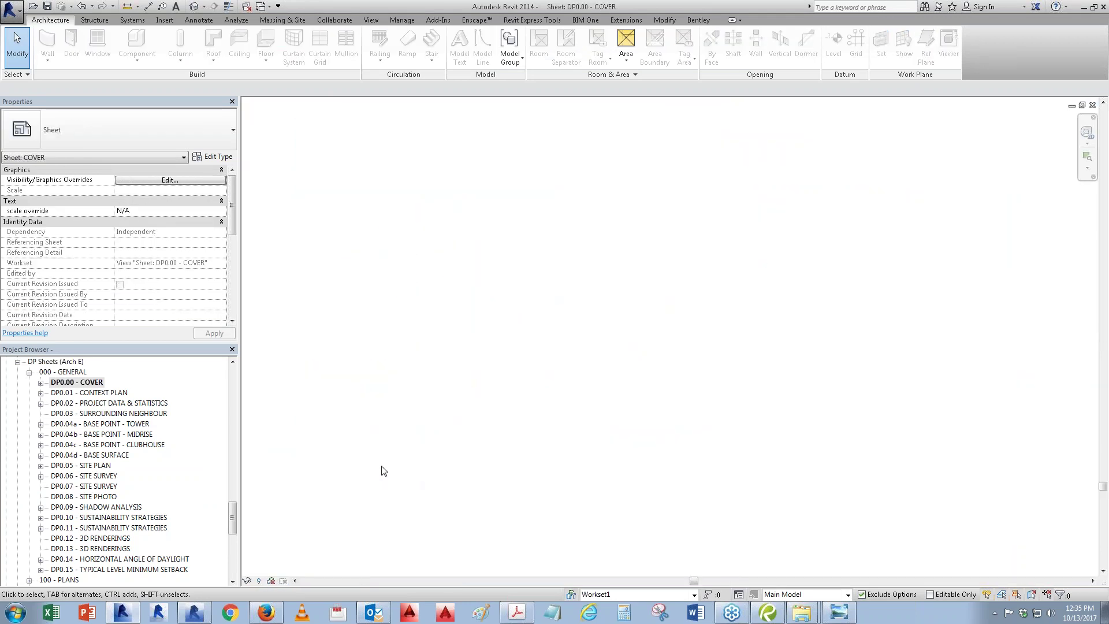
Step: Switch to the Imperial Sales Centre project in Revit 2016 and open sheet A2.01 - ELEVATIONS
key(alt+Tab)
click(264, 7)
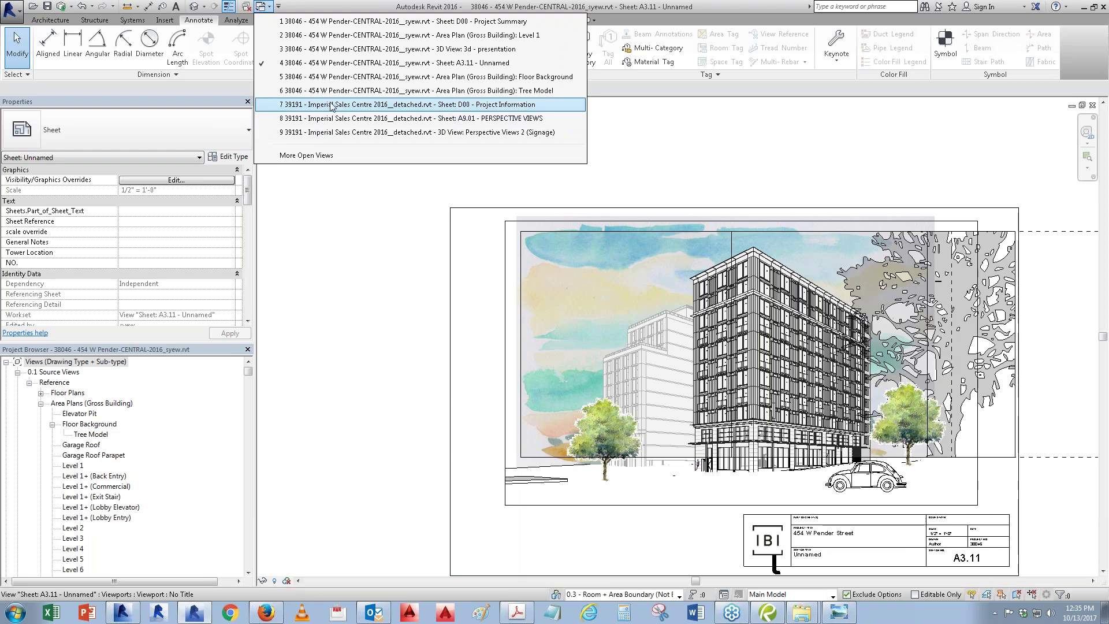
click(333, 106)
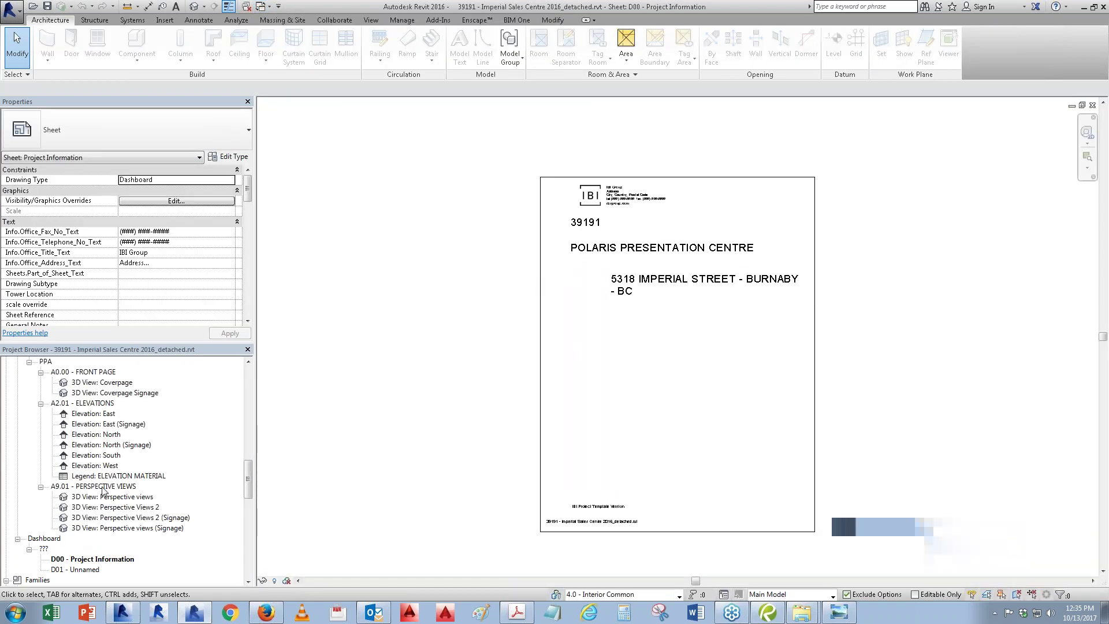
double_click(93, 403)
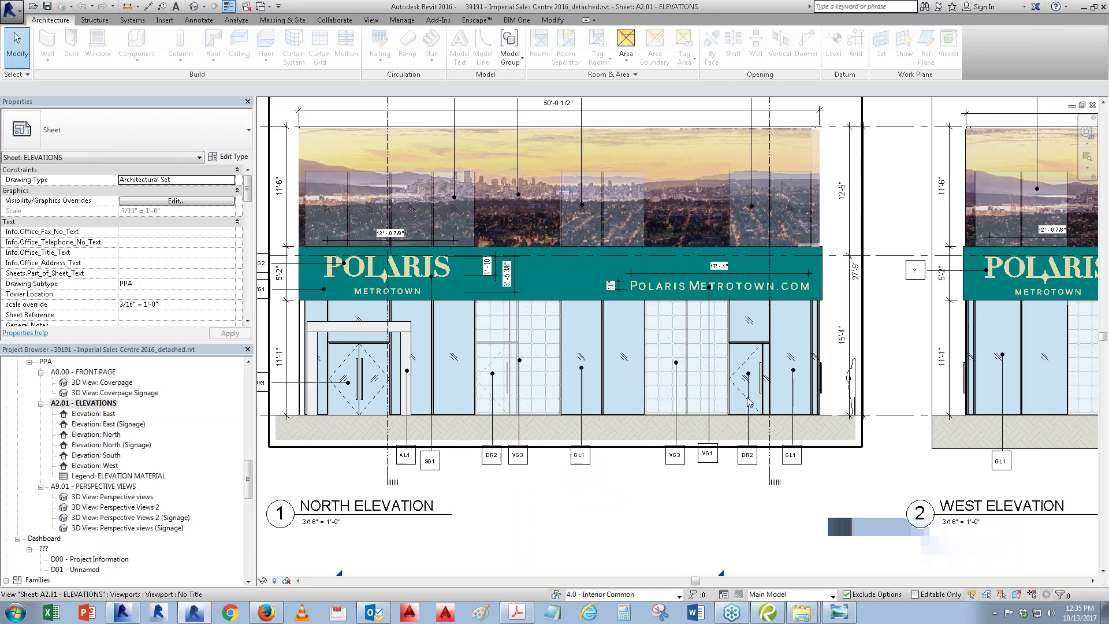
scroll(749, 402, down, 4)
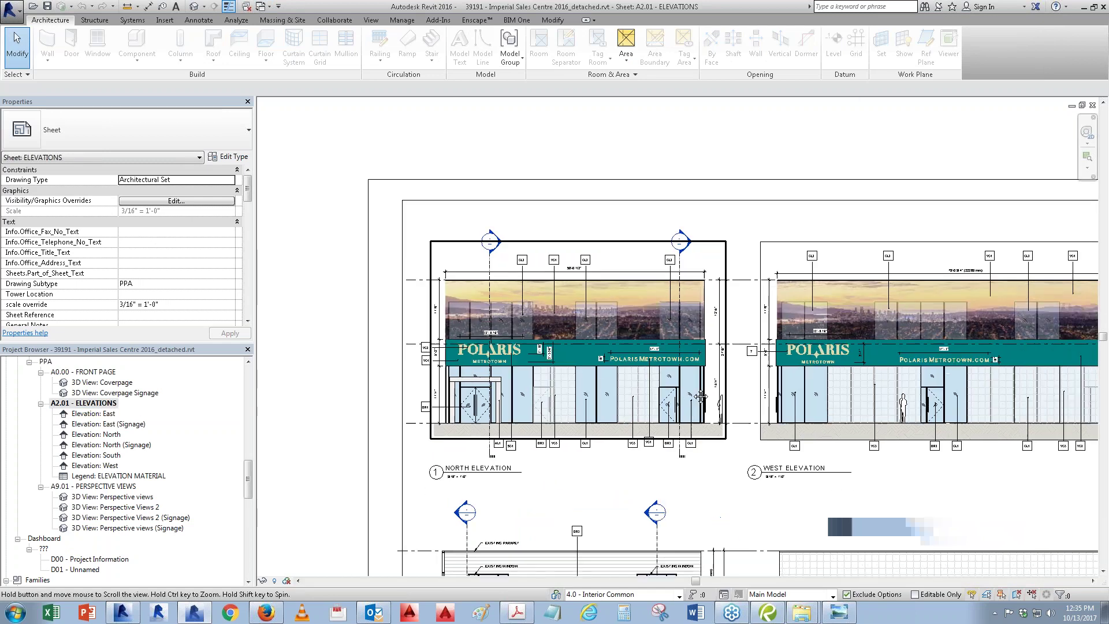
Step: Pan to the North (Signage) elevation viewport and toggle its activation from the right-click menu
middle_drag(700, 397, 511, 399)
right_click(767, 362)
click(804, 118)
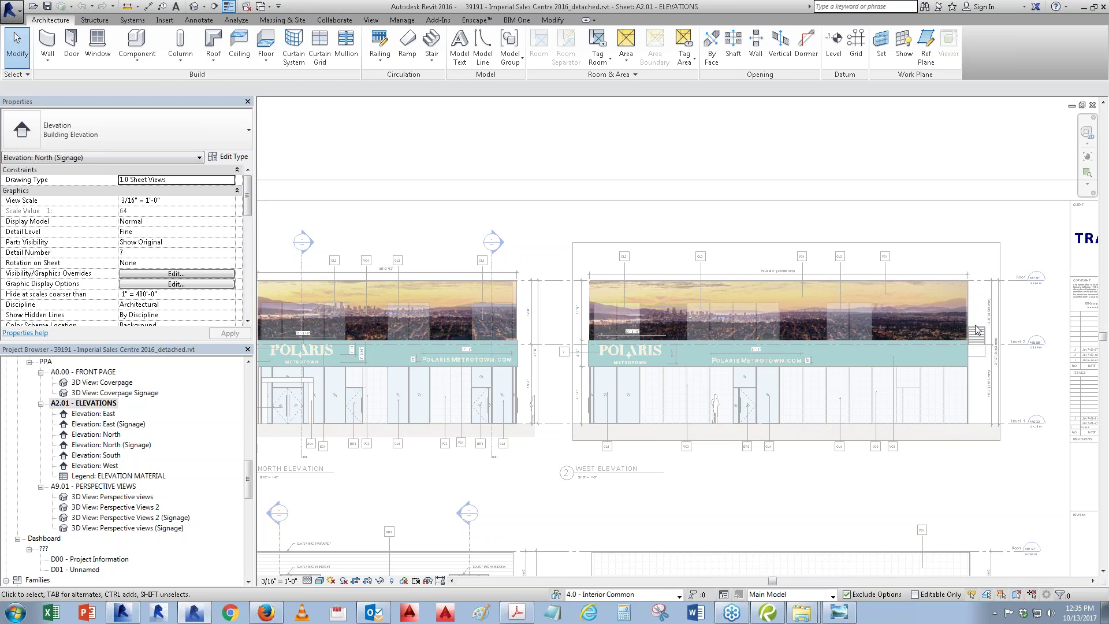
scroll(1000, 332, up, 2)
scroll(1017, 335, up, 4)
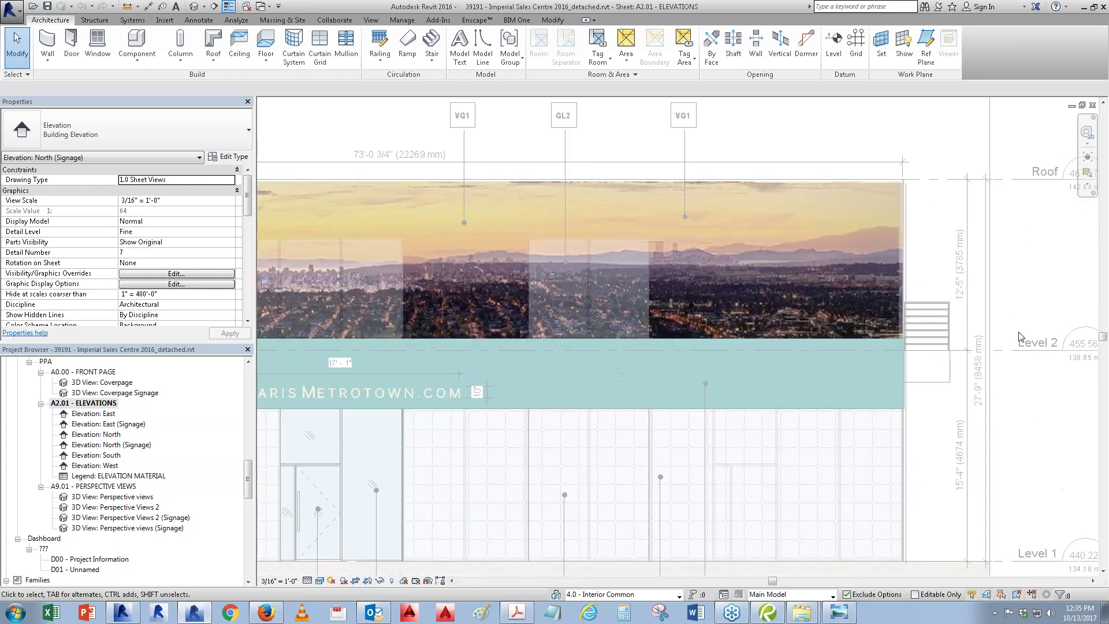
right_click(948, 328)
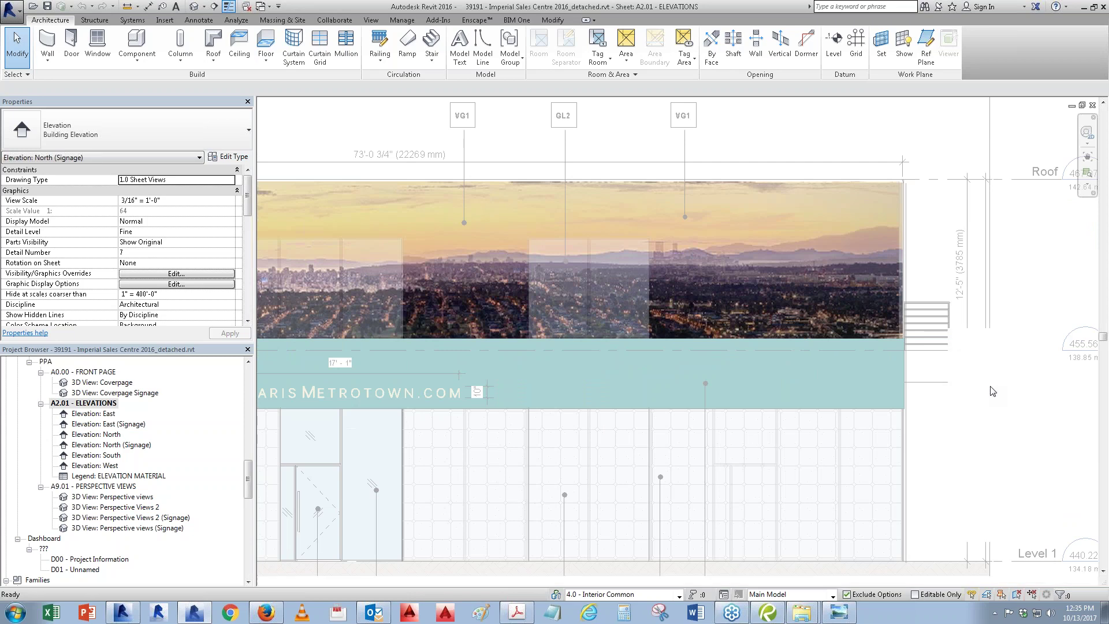
click(992, 383)
Step: Activate the North elevation viewport, then try and cancel a graphics override on the stair railing
right_click(965, 355)
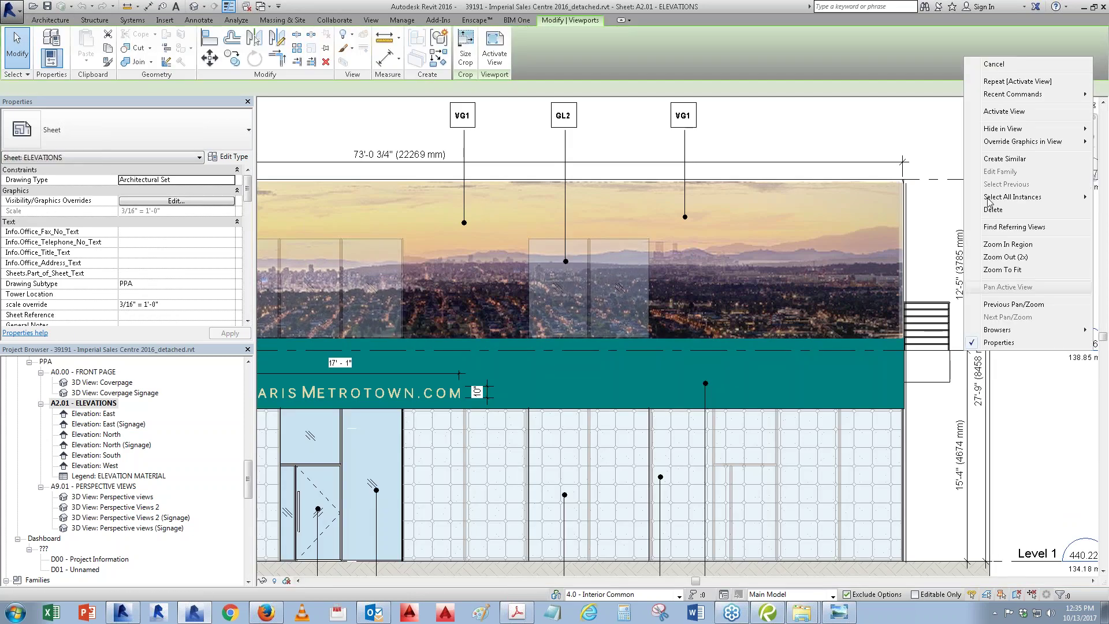
key(Escape)
double_click(950, 291)
click(942, 324)
right_click(942, 324)
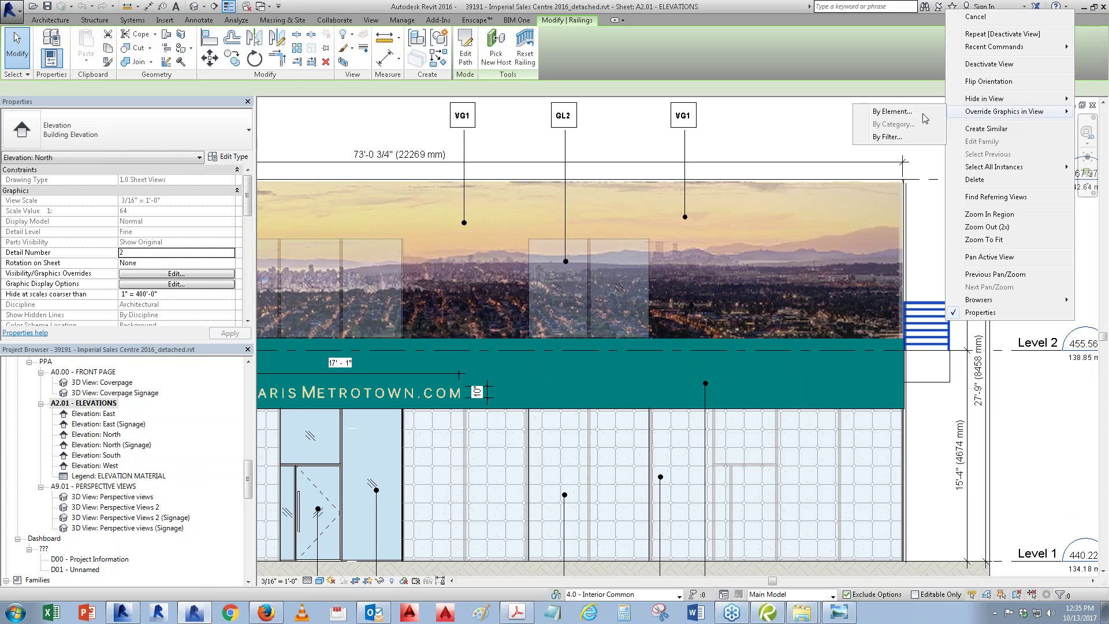
mouse_move(1005, 111)
click(913, 117)
key(Escape)
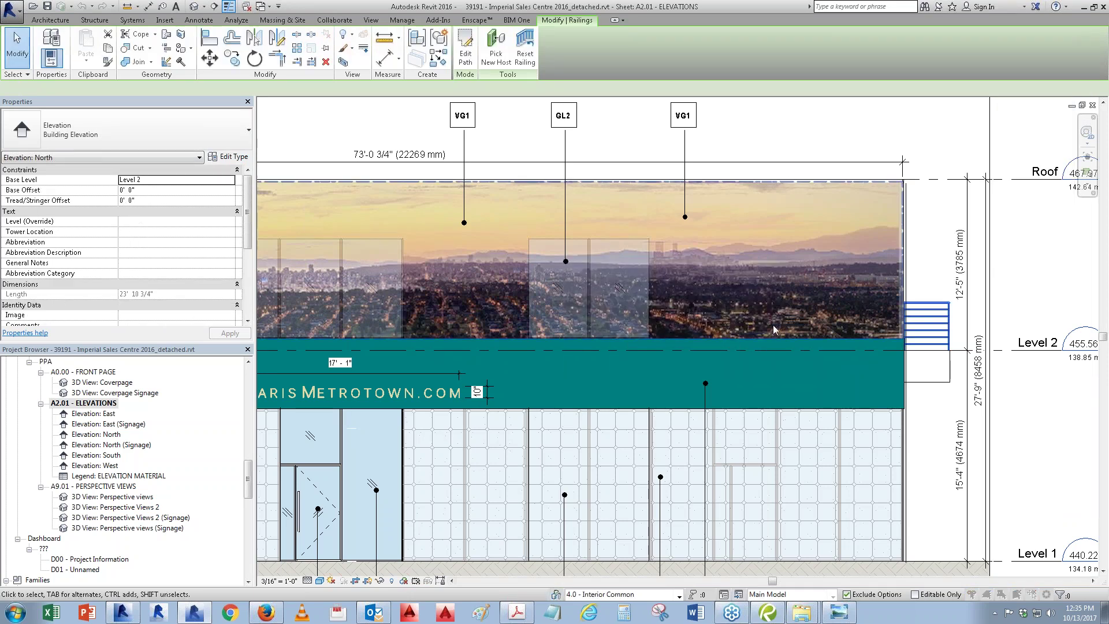
key(Escape)
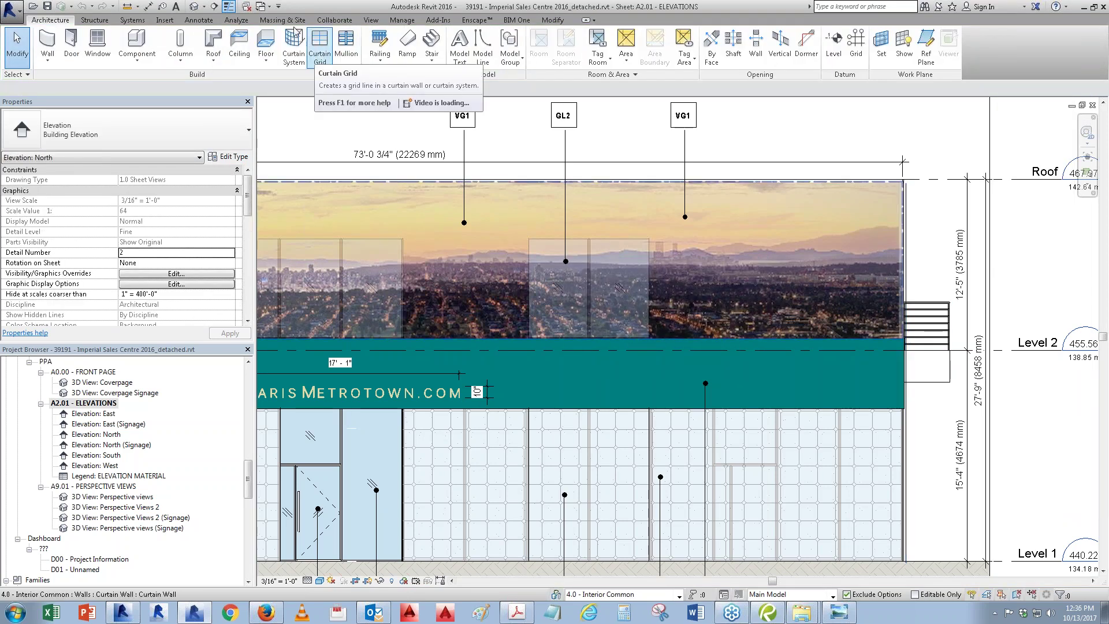
Step: Sketch a rectangular masking region over the stair area right of the facade
click(207, 22)
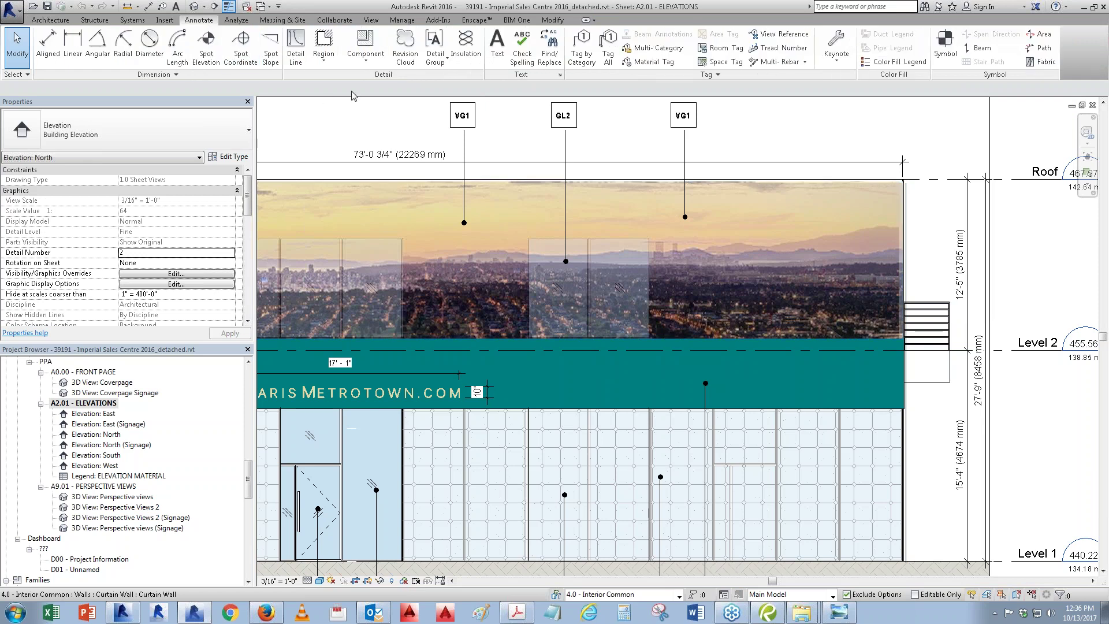
click(323, 46)
click(350, 104)
click(500, 35)
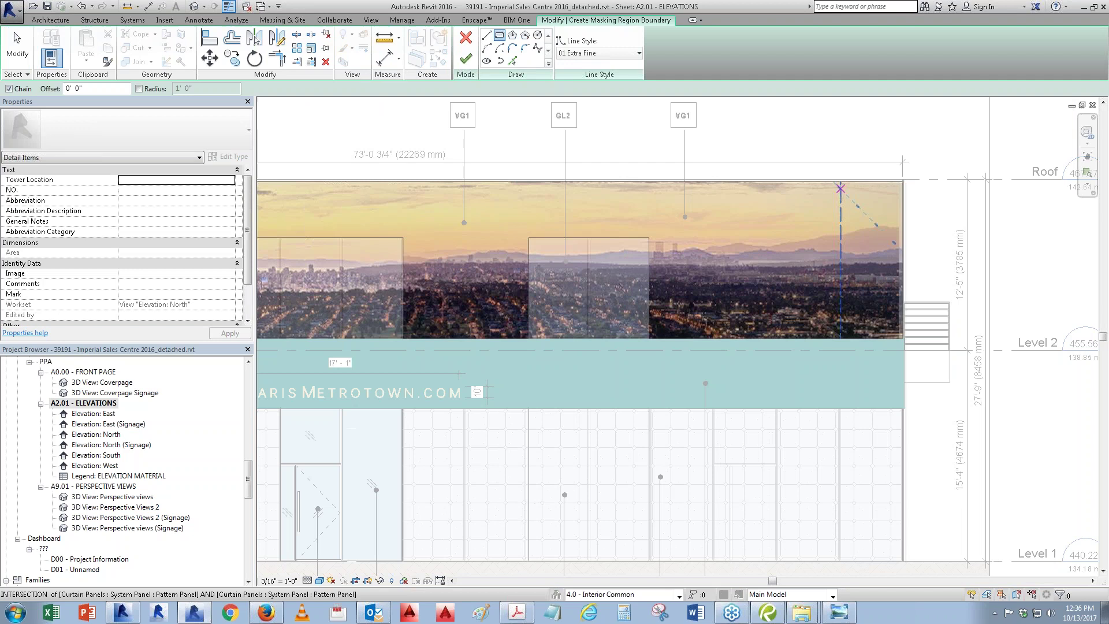
click(904, 259)
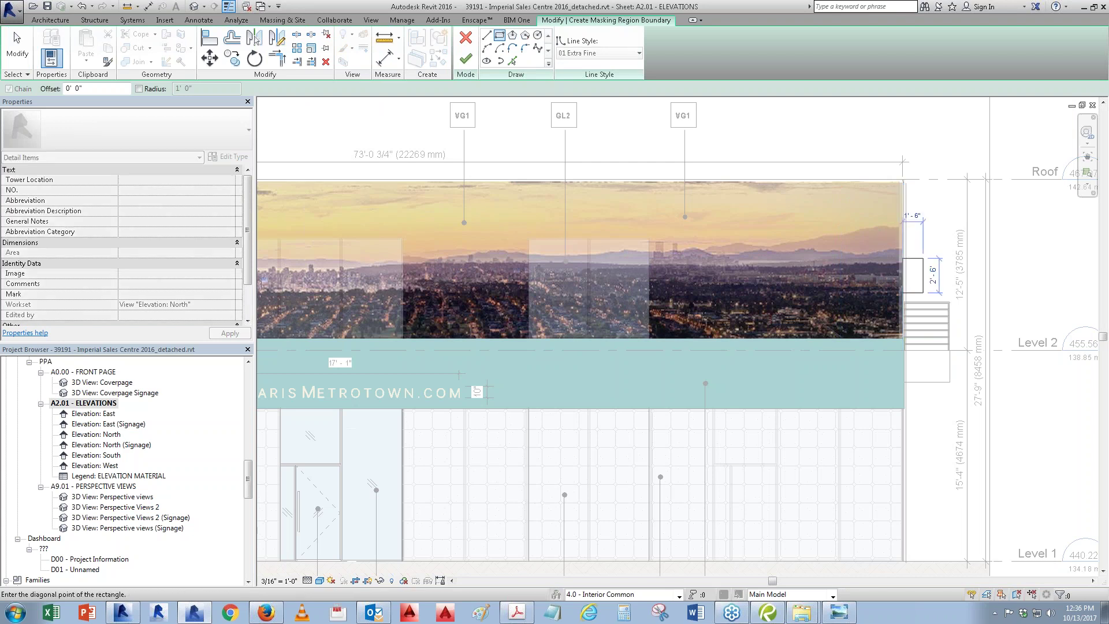
click(985, 437)
key(Escape)
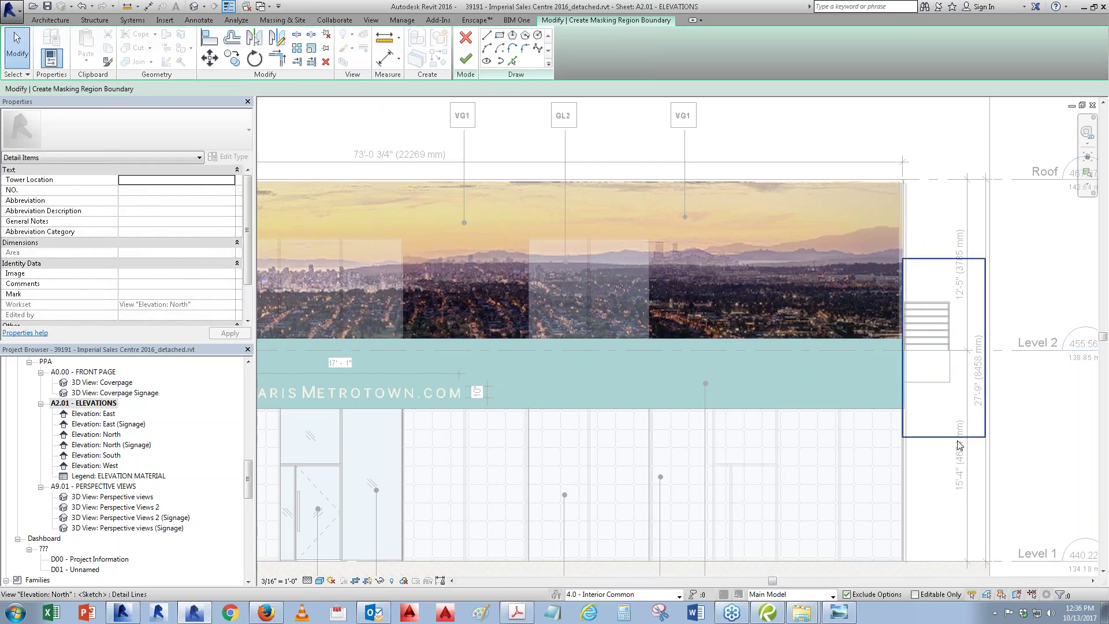
Step: Set the region boundary's line style to <Invisible lines> and finish the sketch
click(587, 57)
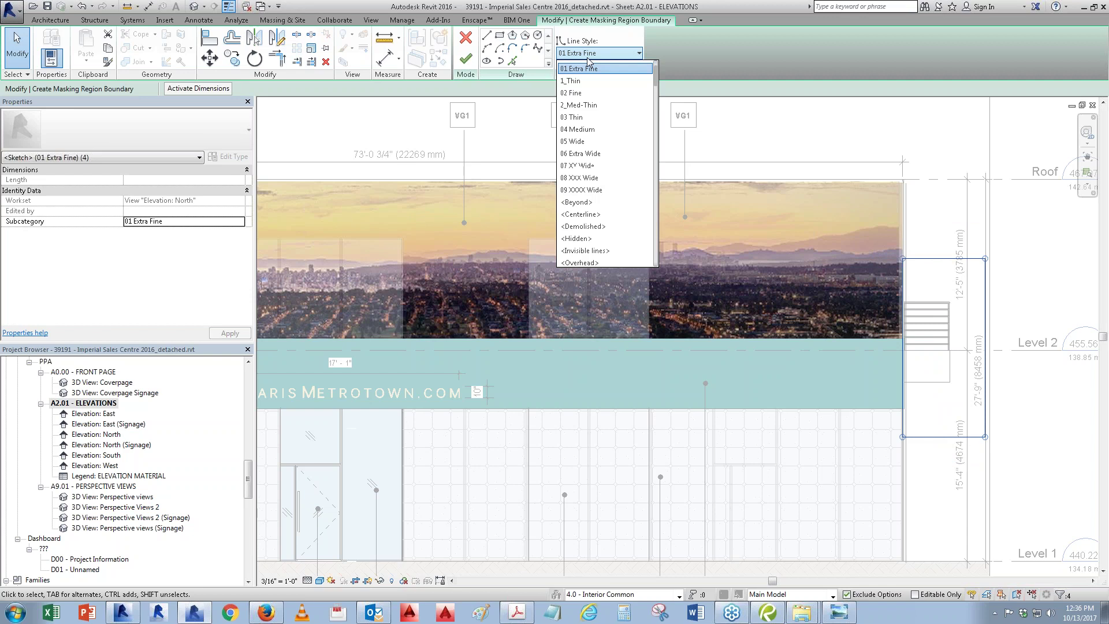
scroll(588, 75, down, 5)
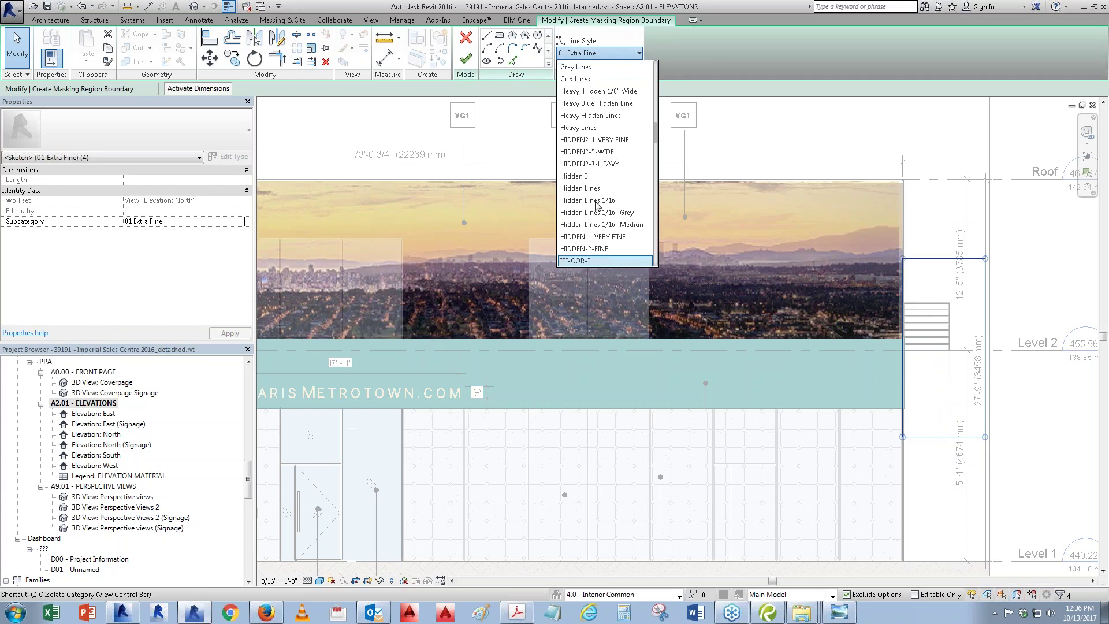
scroll(597, 205, down, 3)
scroll(597, 205, up, 3)
scroll(597, 205, up, 3)
scroll(597, 205, up, 2)
scroll(597, 205, up, 2)
scroll(597, 205, up, 2)
scroll(597, 197, up, 2)
scroll(595, 185, up, 2)
scroll(590, 143, up, 1)
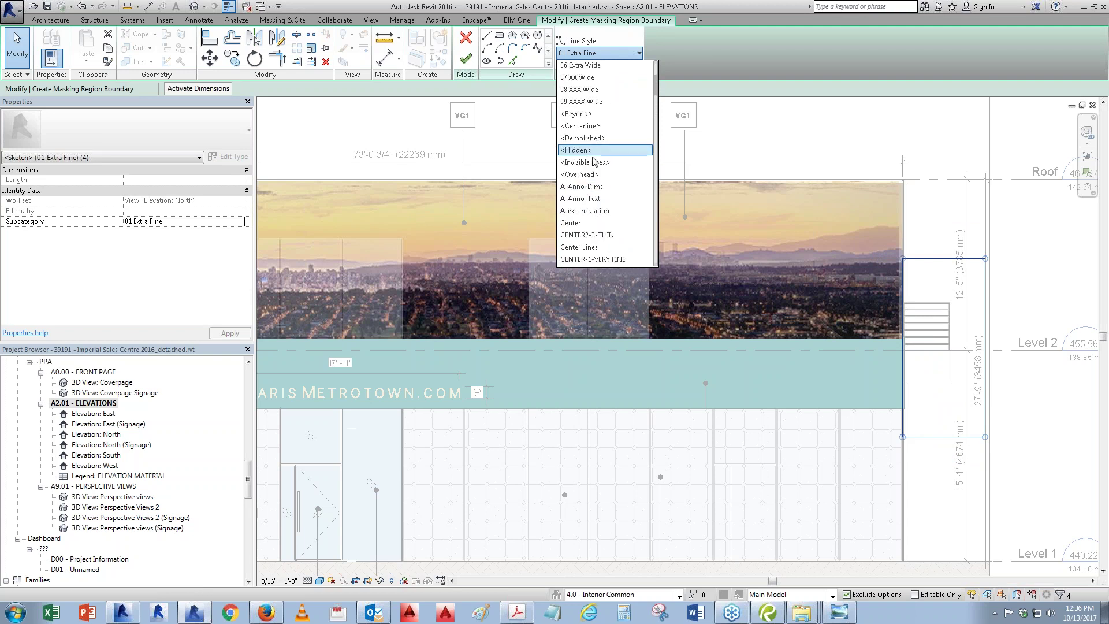
click(595, 163)
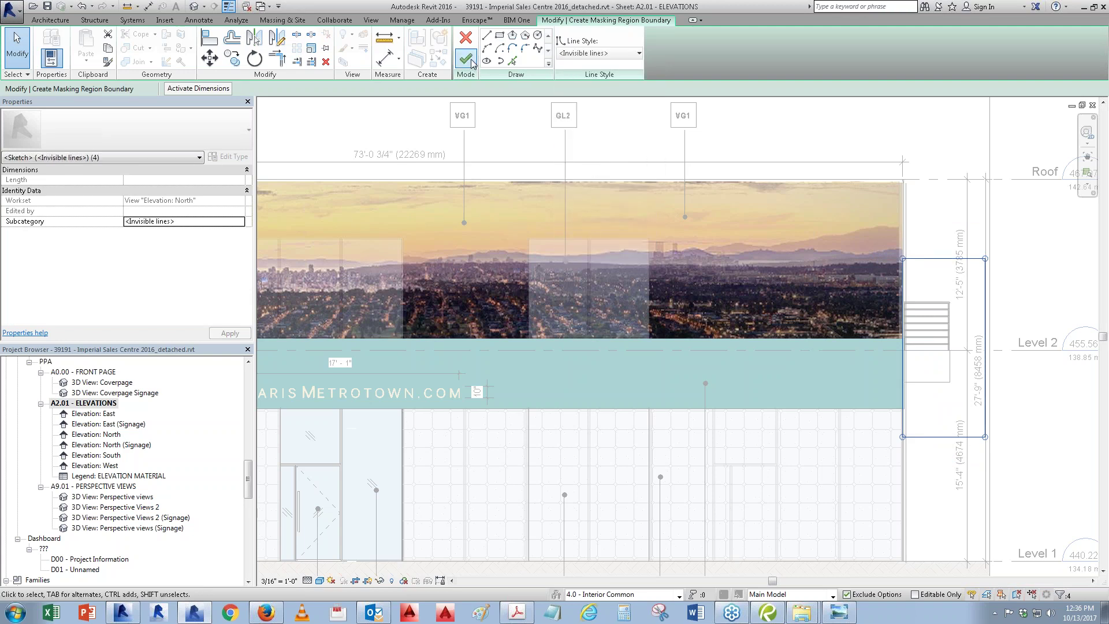
click(472, 62)
Step: Override the masking region's graphics in this view to increase its surface transparency
right_click(924, 441)
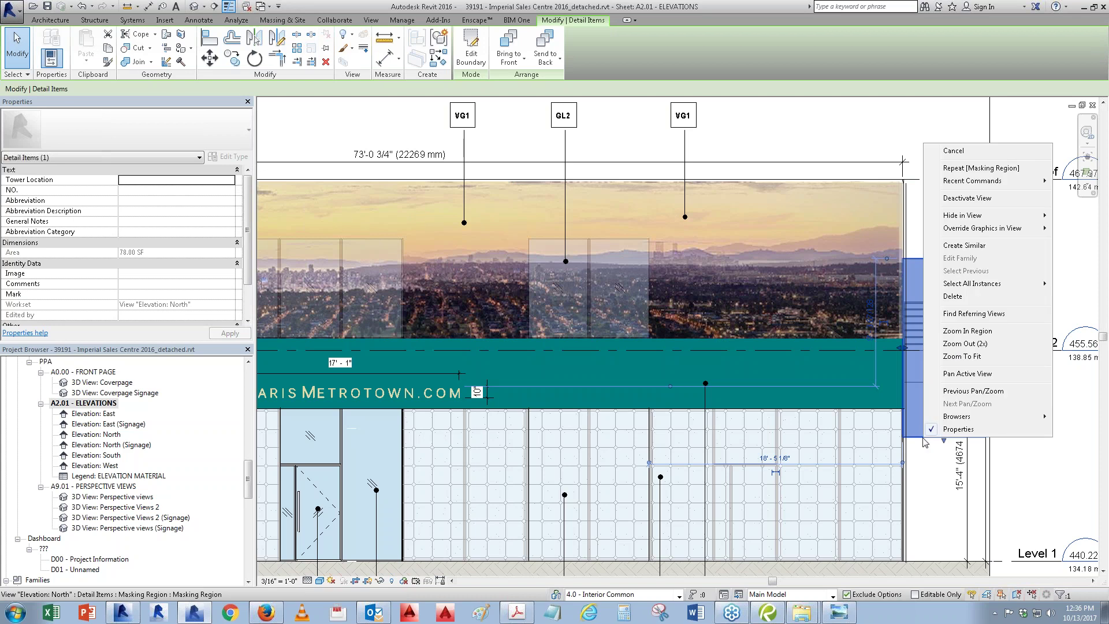
mouse_move(982, 227)
click(871, 228)
click(582, 334)
click(703, 345)
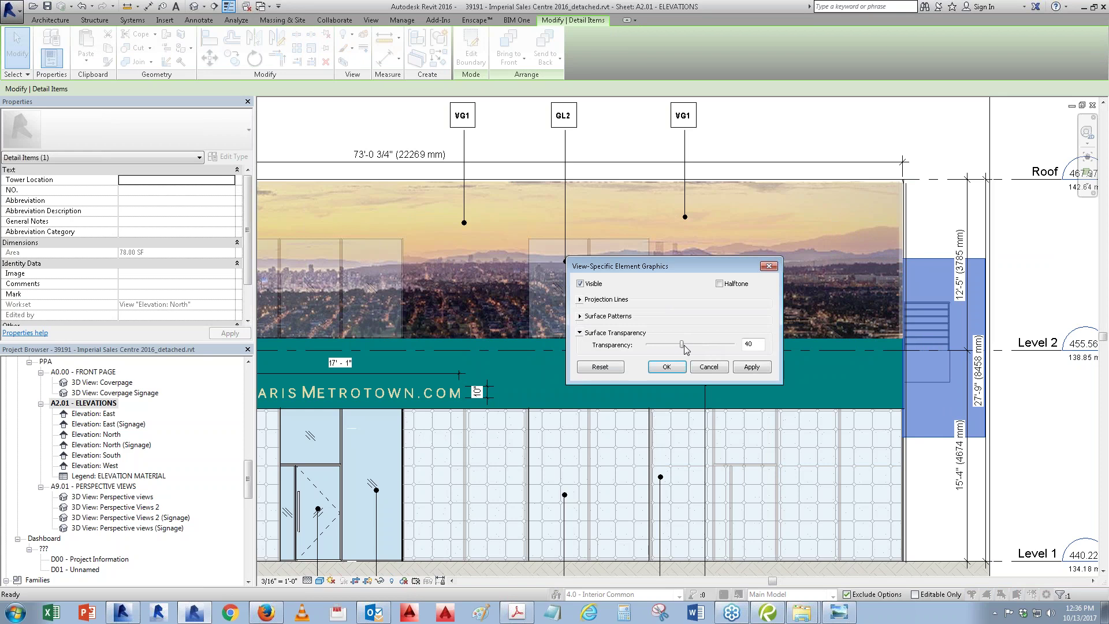
click(761, 373)
click(665, 370)
key(Escape)
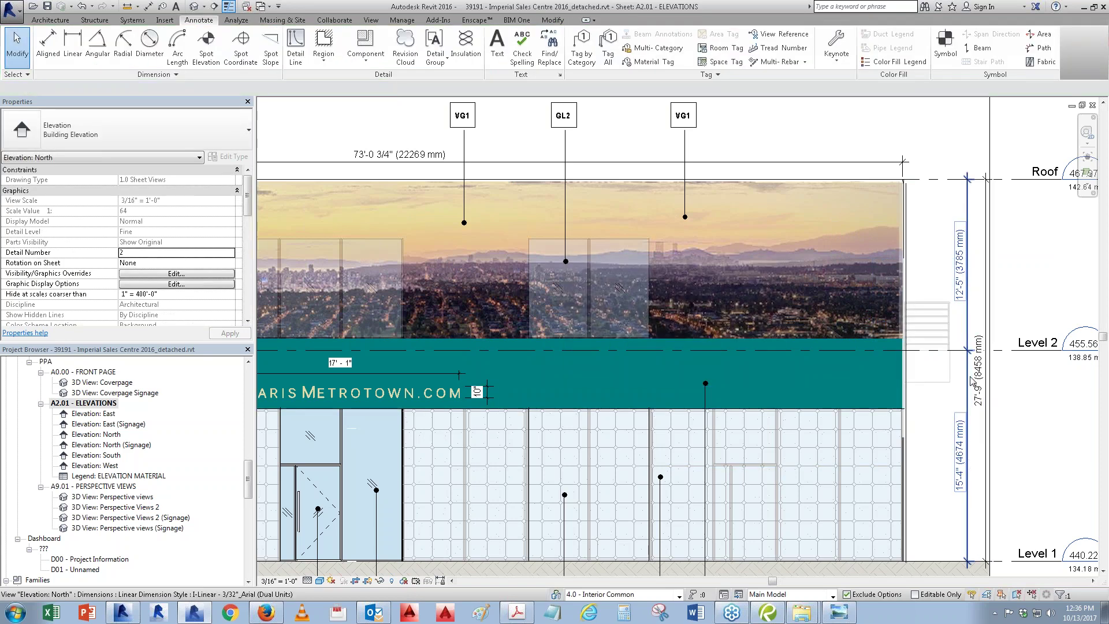
scroll(972, 381, up, 3)
scroll(973, 381, up, 1)
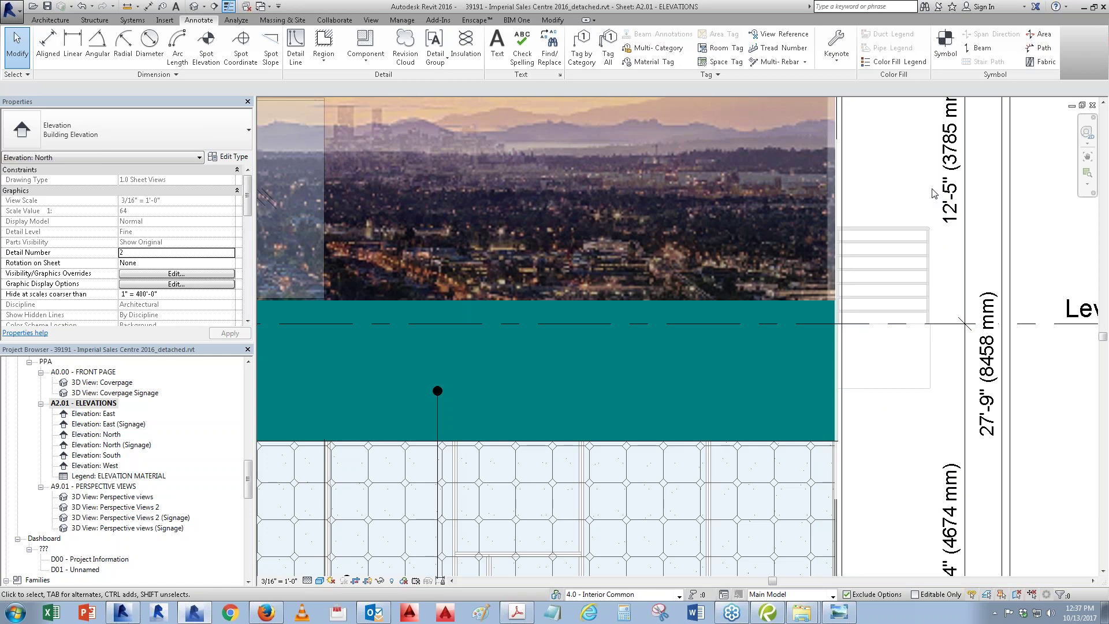
scroll(934, 194, down, 1)
scroll(934, 194, down, 1)
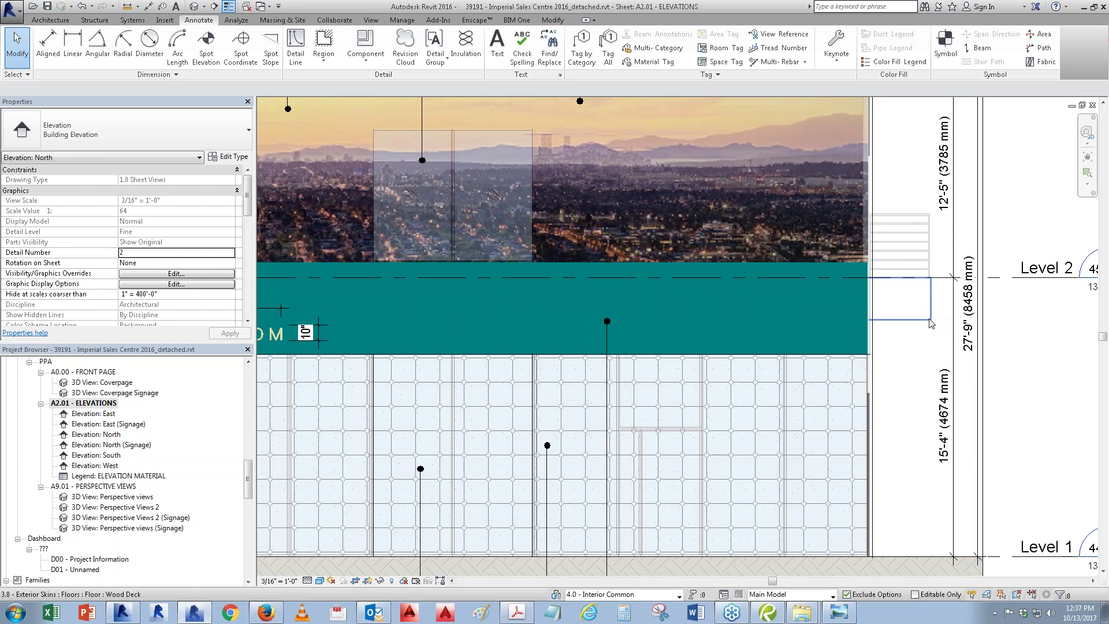
Step: Sketch a rectangular masking region over the lower facade panels and select its four lines
click(333, 45)
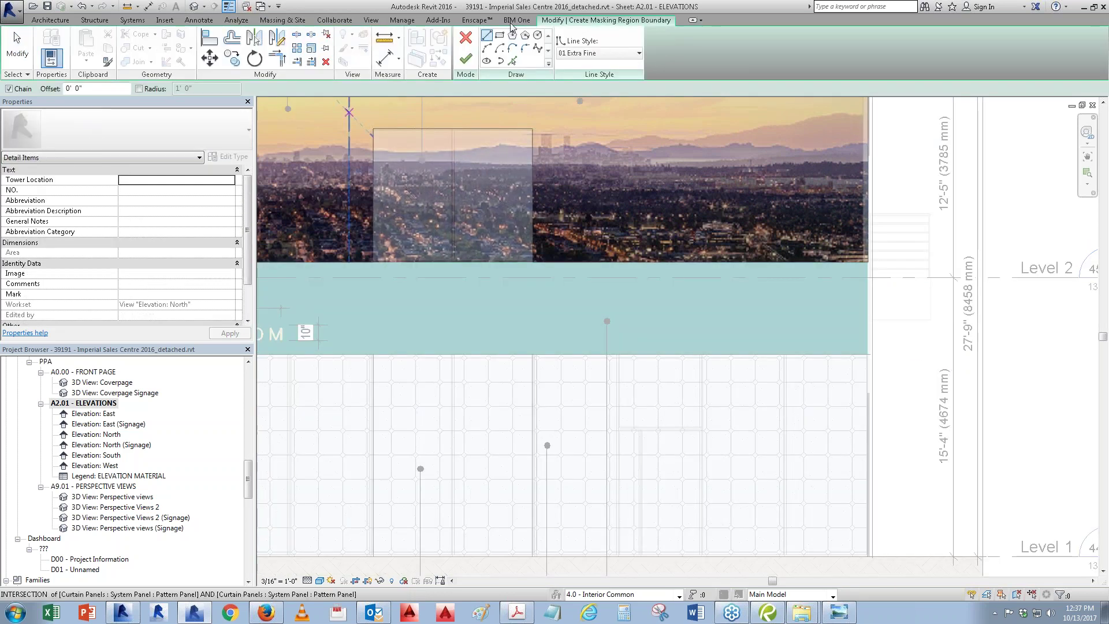
click(464, 368)
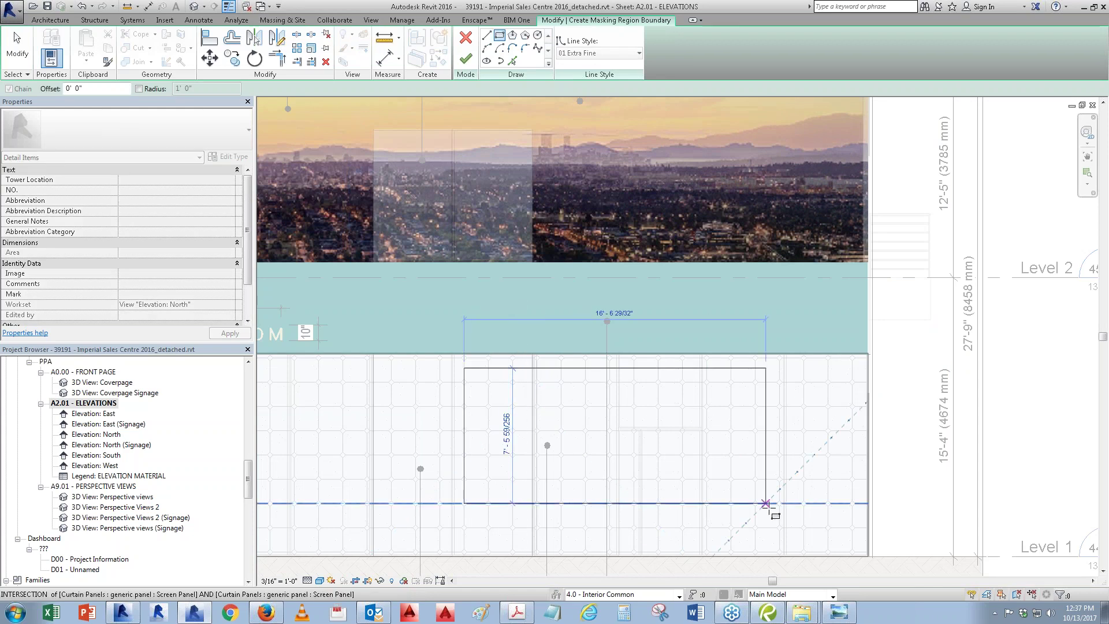
click(776, 509)
key(Escape)
key(Tab)
click(669, 368)
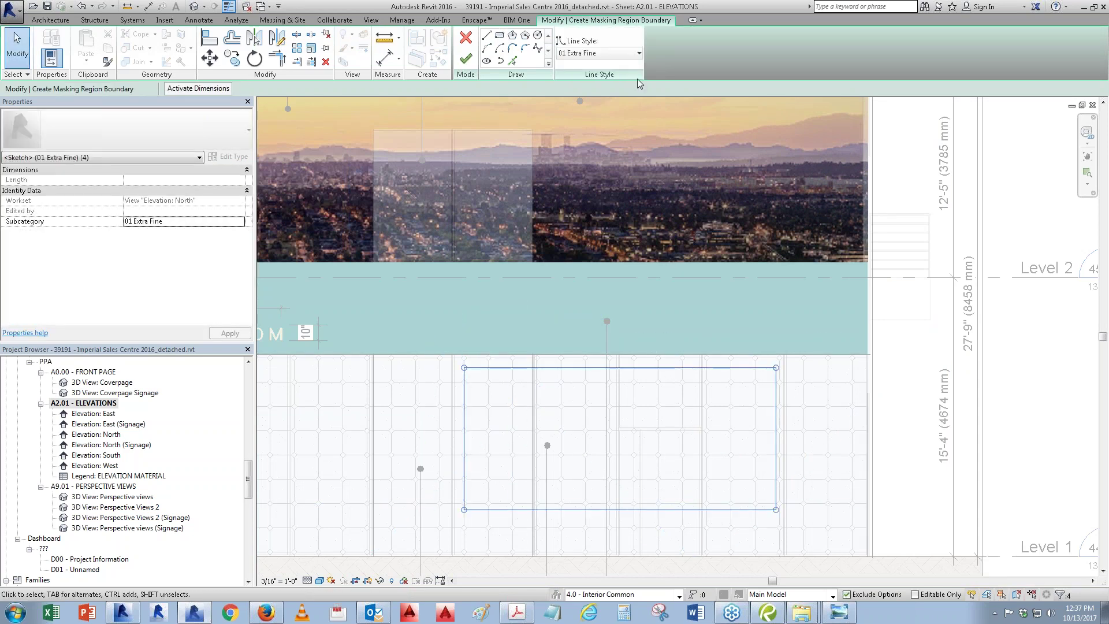
Step: Give the rectangle's lines the <Invisible lines> style and finish the masking region
click(603, 56)
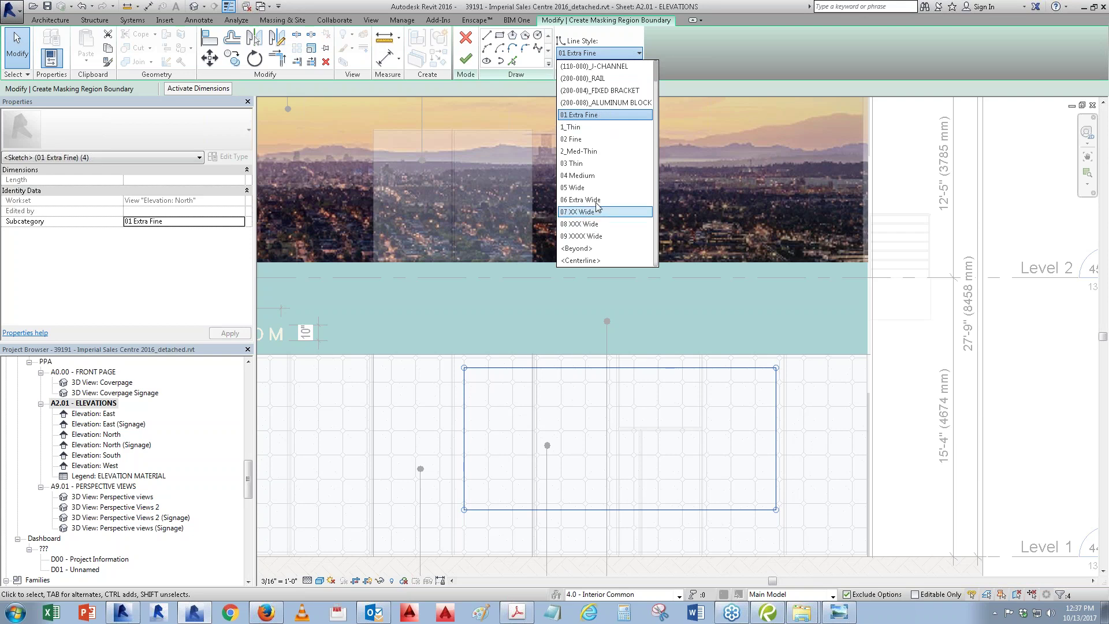
scroll(597, 202, down, 1)
scroll(598, 202, down, 2)
scroll(598, 202, down, 1)
scroll(598, 203, down, 2)
scroll(598, 203, down, 1)
scroll(598, 202, down, 2)
scroll(598, 202, down, 1)
scroll(598, 203, down, 1)
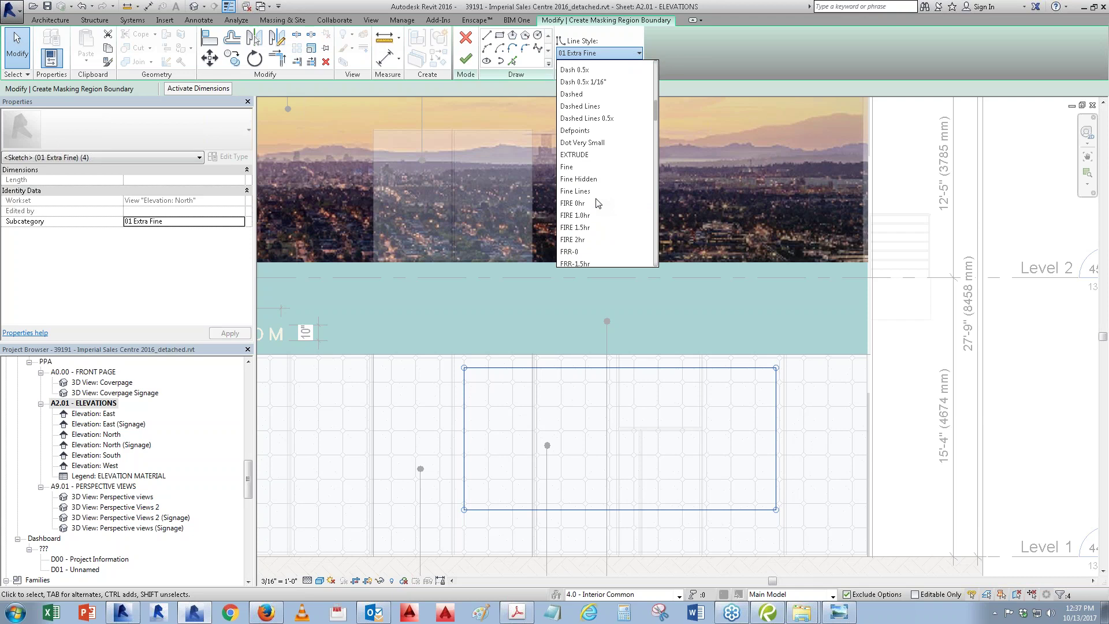
scroll(598, 203, down, 3)
scroll(614, 124, up, 2)
scroll(614, 124, up, 3)
scroll(615, 125, up, 3)
scroll(615, 124, up, 3)
scroll(614, 124, up, 3)
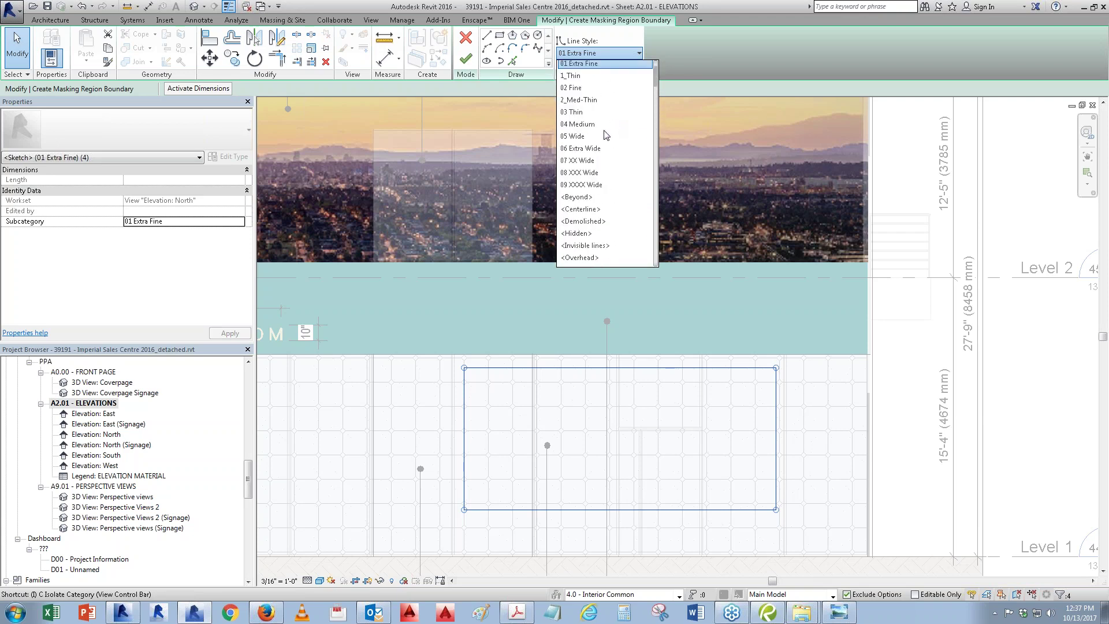
click(585, 245)
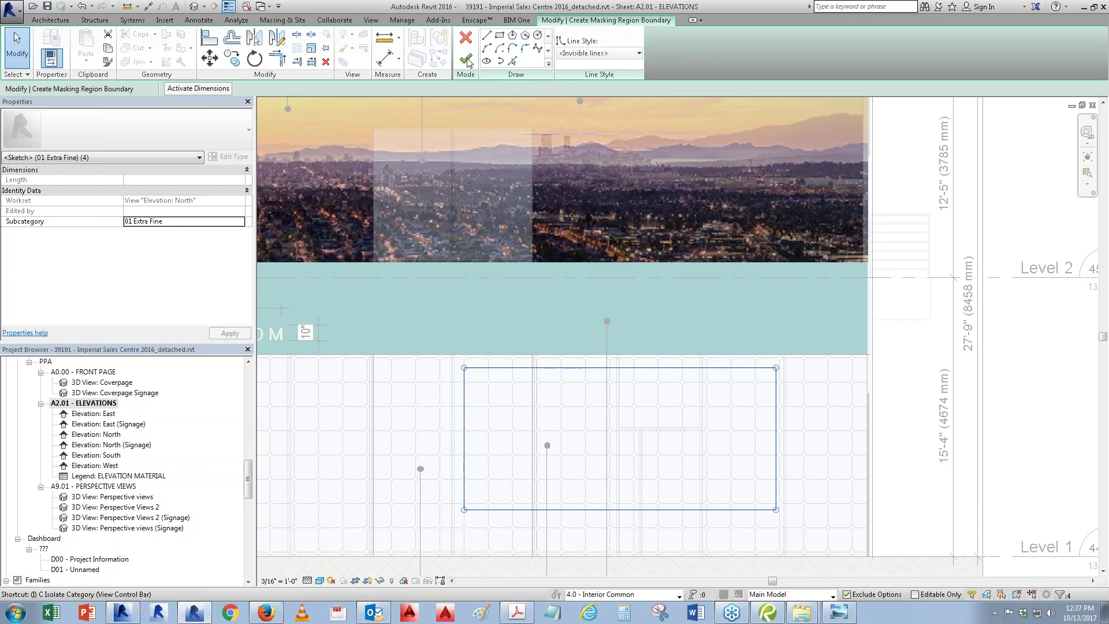
click(467, 60)
Step: Override the masking region's graphics in this view to 60% surface transparency
right_click(691, 369)
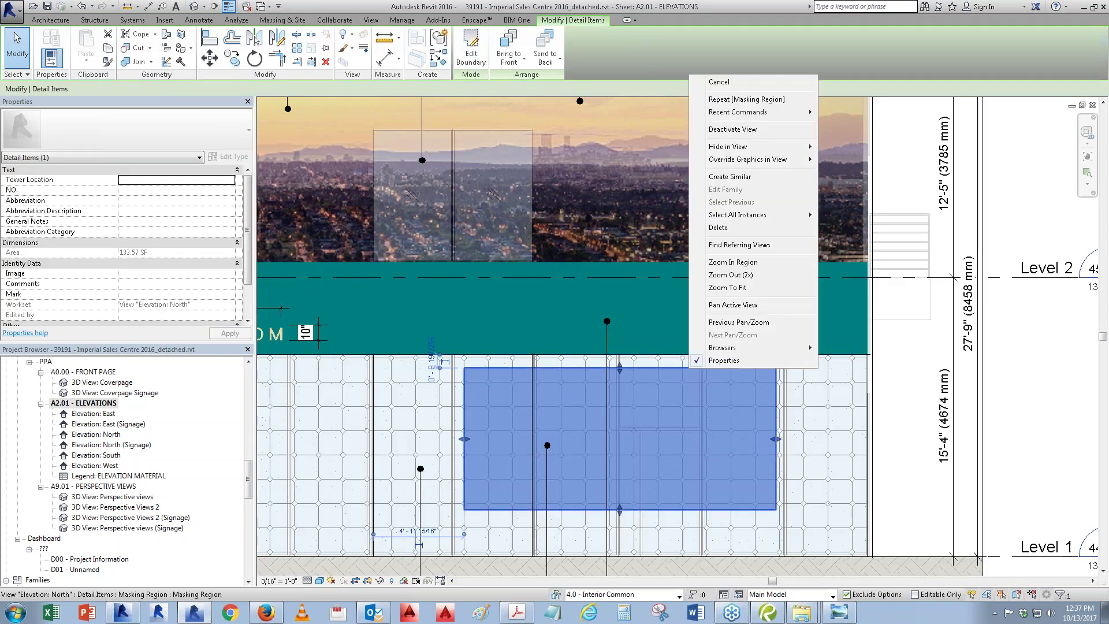
click(887, 161)
click(583, 334)
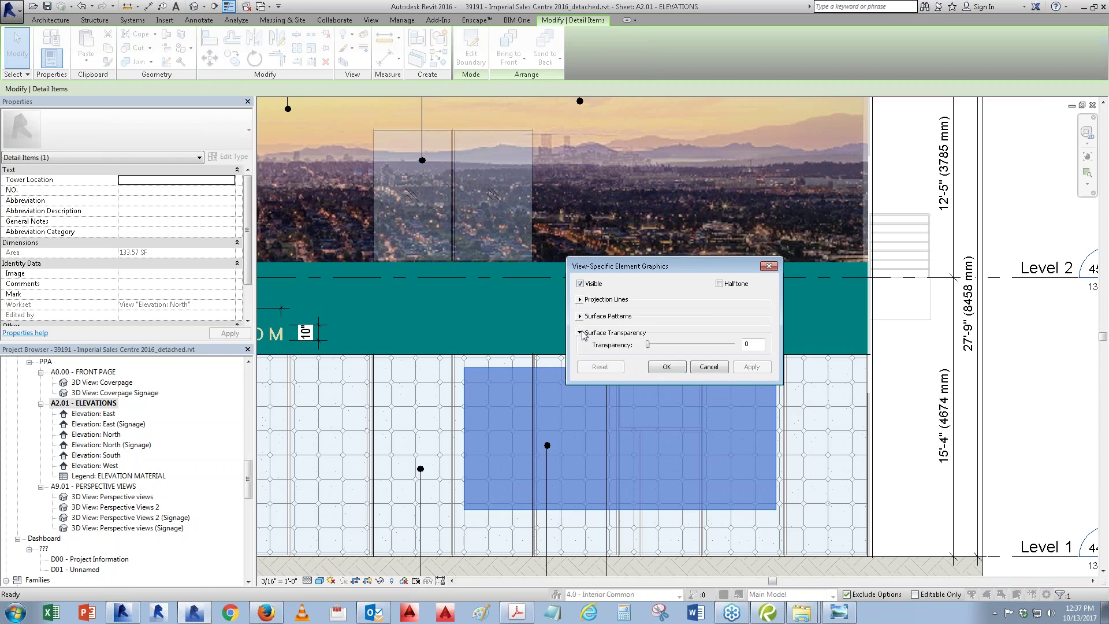
click(643, 348)
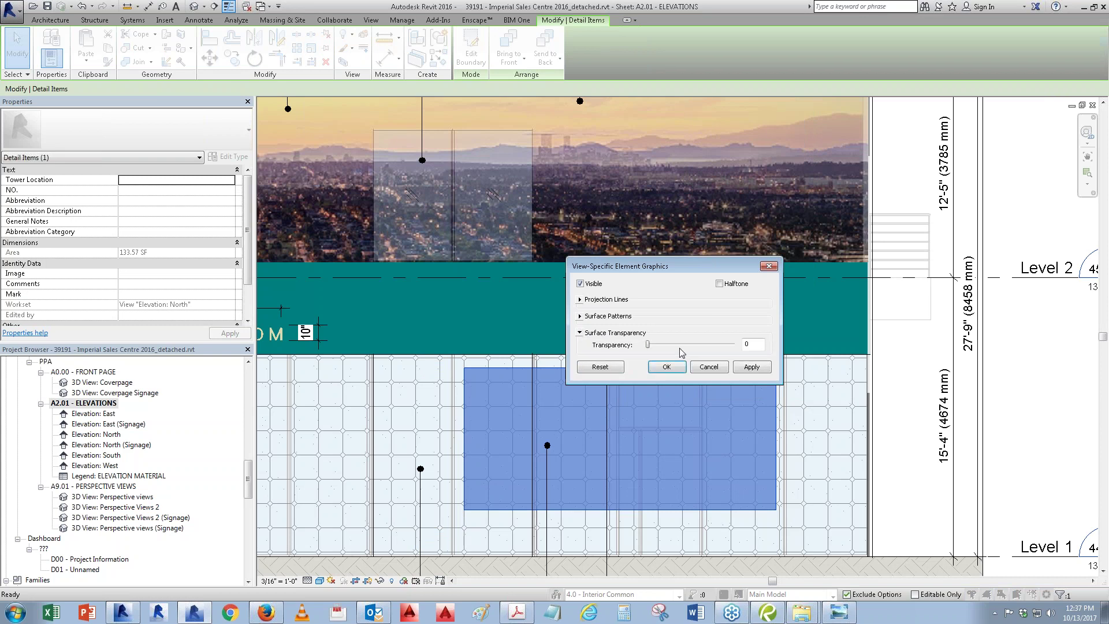
click(751, 368)
click(658, 367)
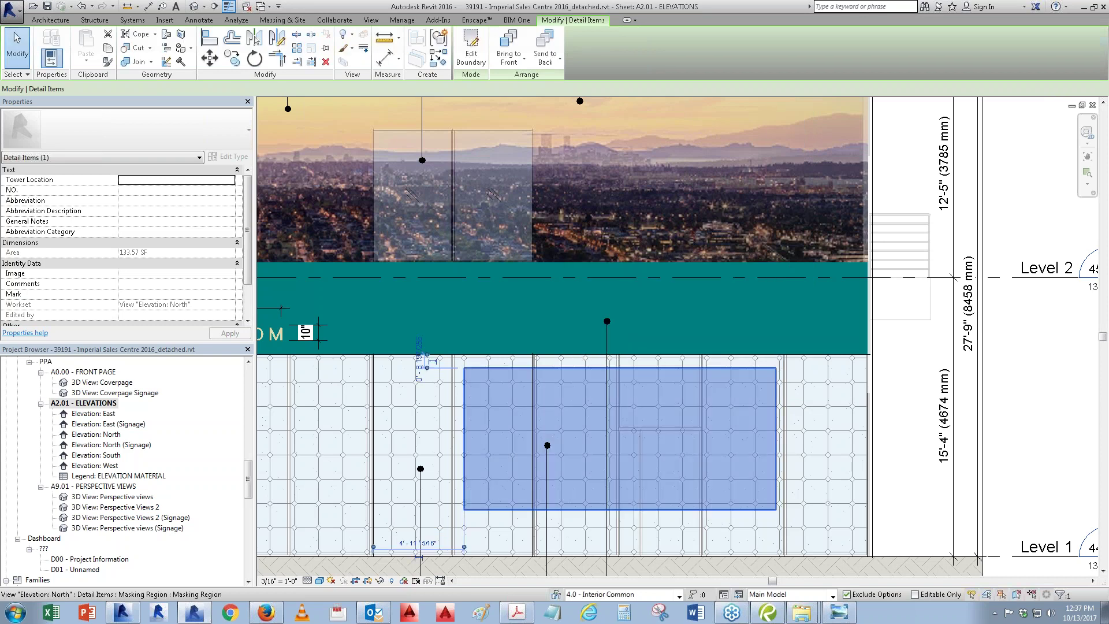
Step: Reset the masking region's surface transparency to 0 so it is fully opaque
right_click(667, 368)
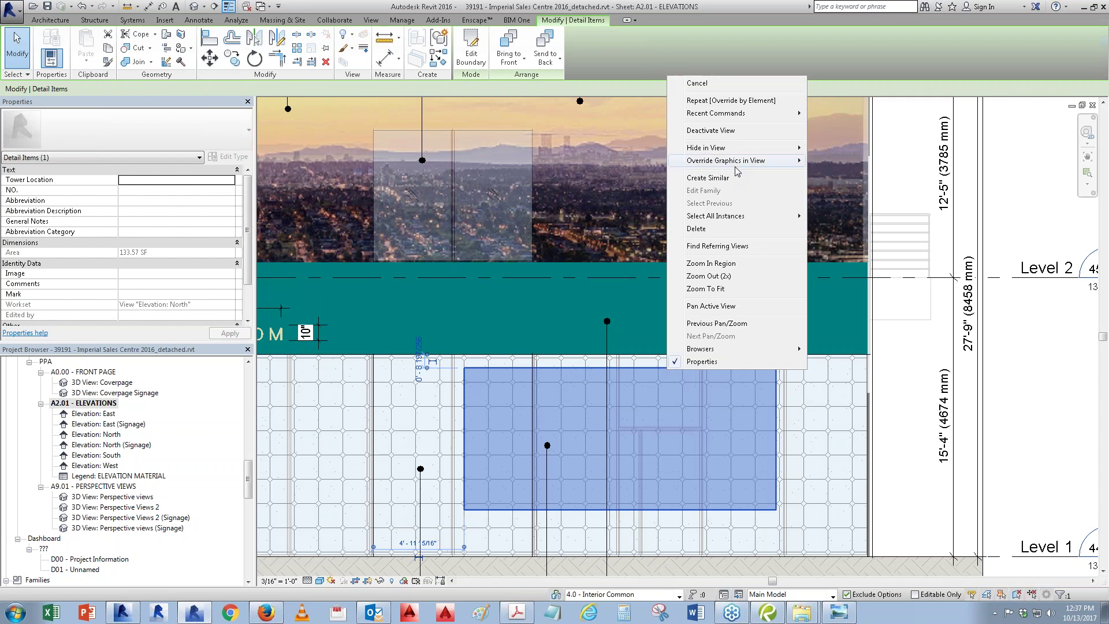
click(848, 162)
drag(699, 346, 647, 345)
click(670, 345)
click(740, 369)
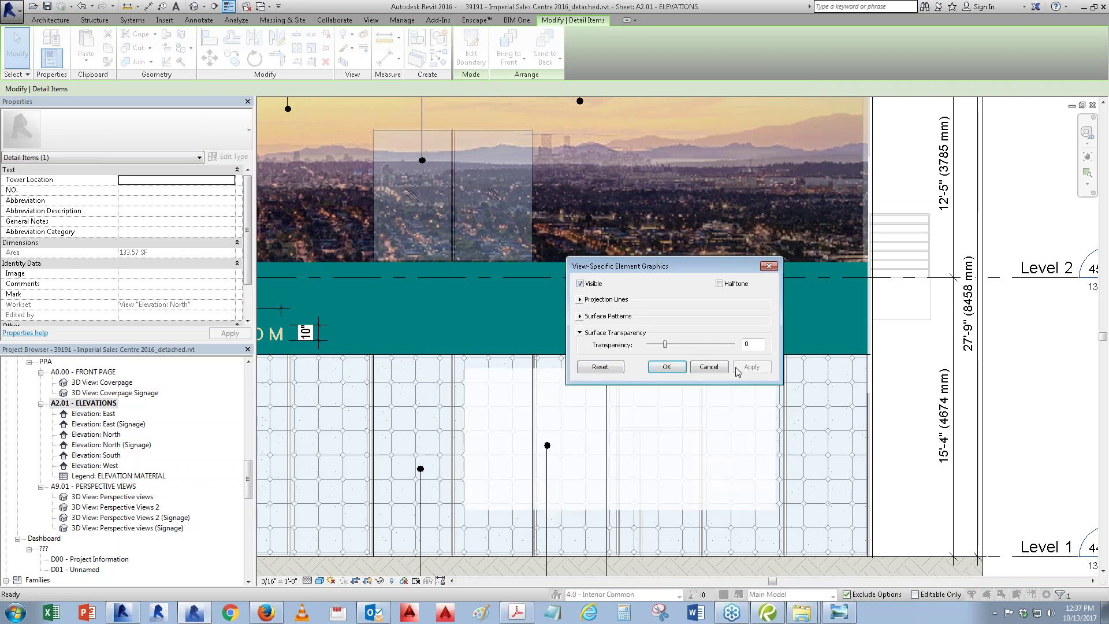
click(667, 367)
key(Escape)
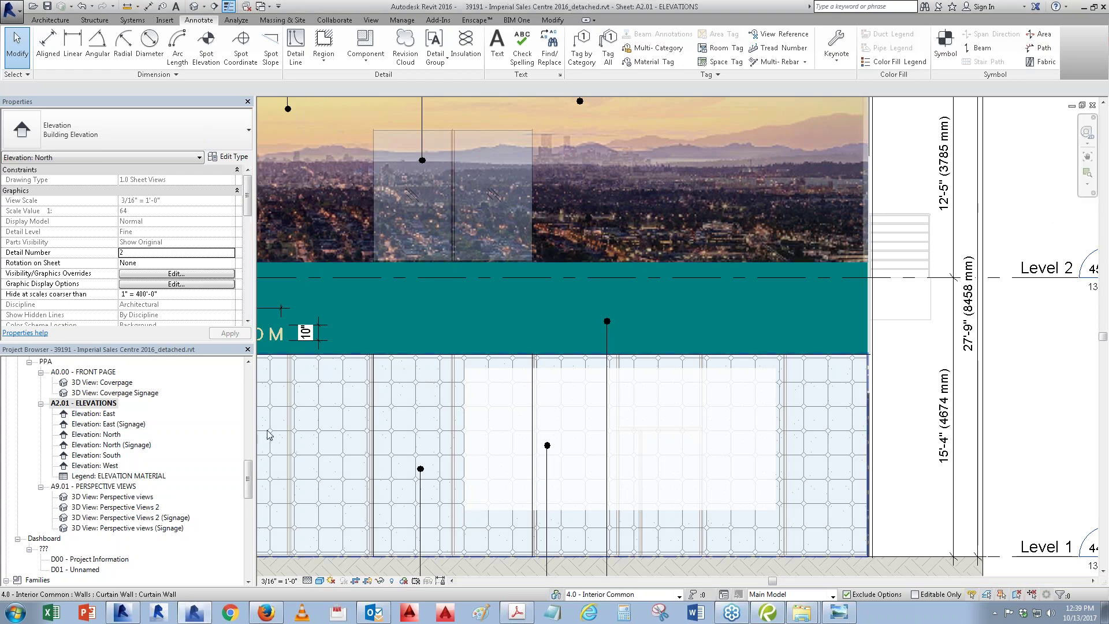
click(832, 595)
click(802, 613)
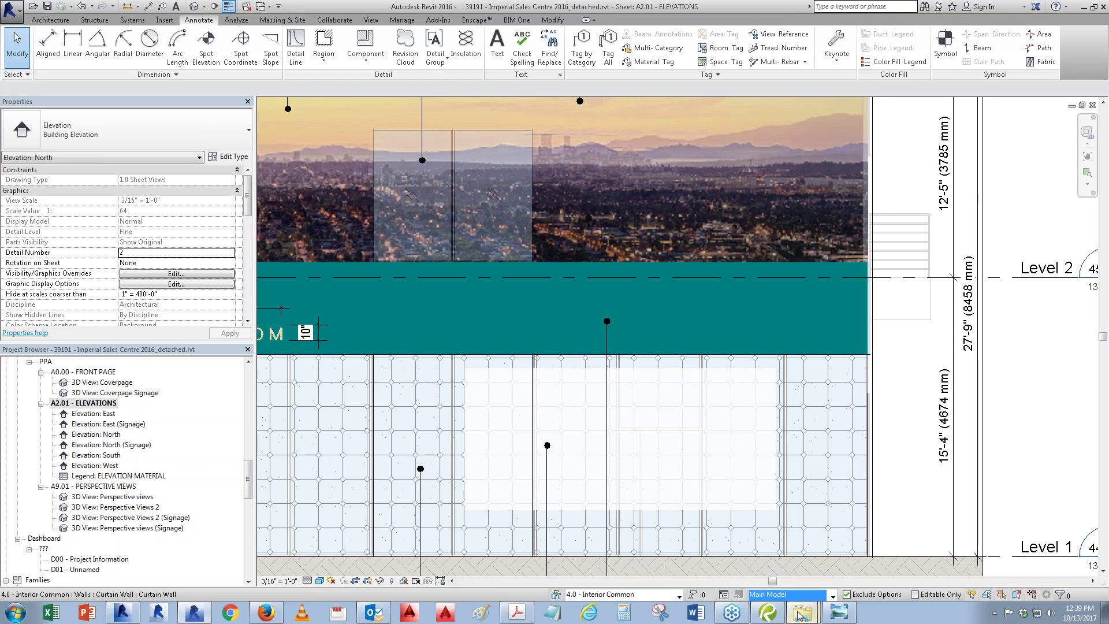
Step: Browse to samples > Images for Quick Presentation > Plants and right-click the round tree JPG
click(798, 567)
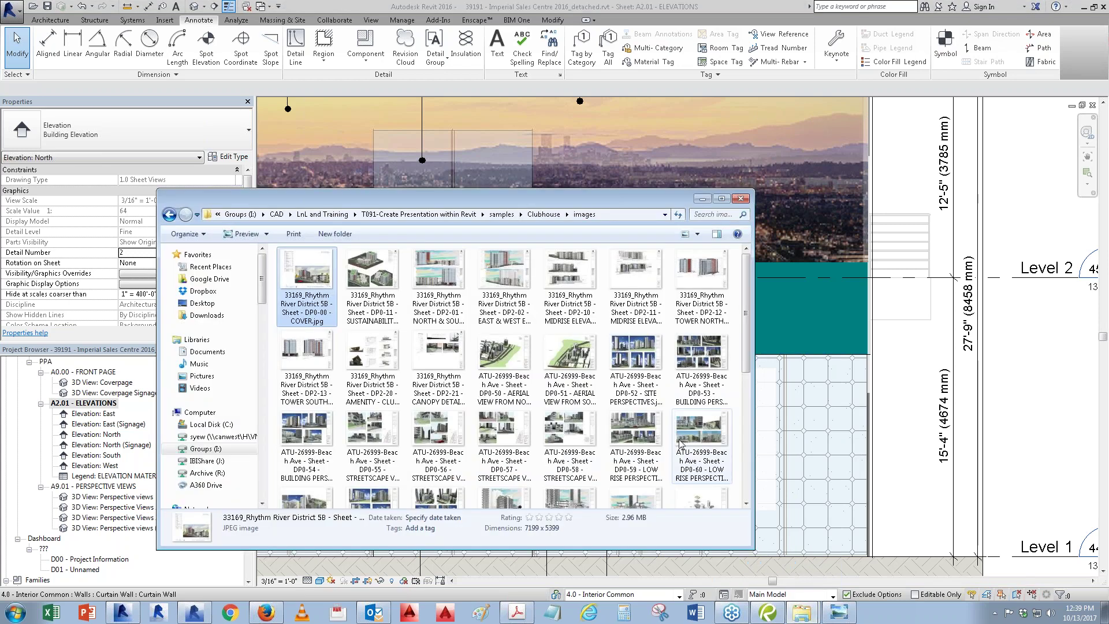
click(533, 215)
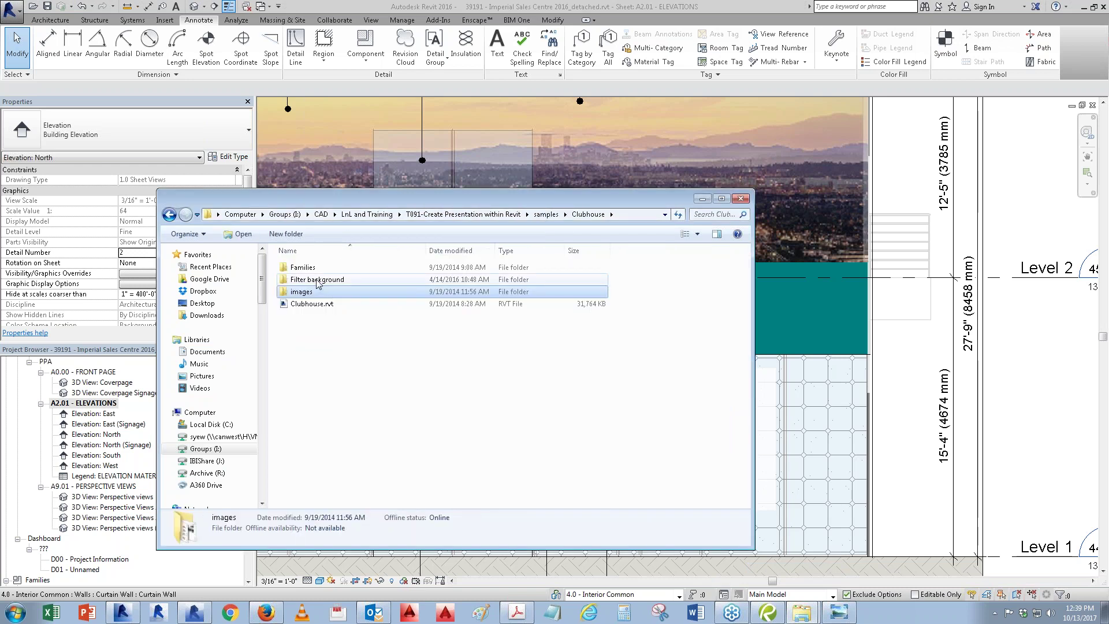
click(546, 214)
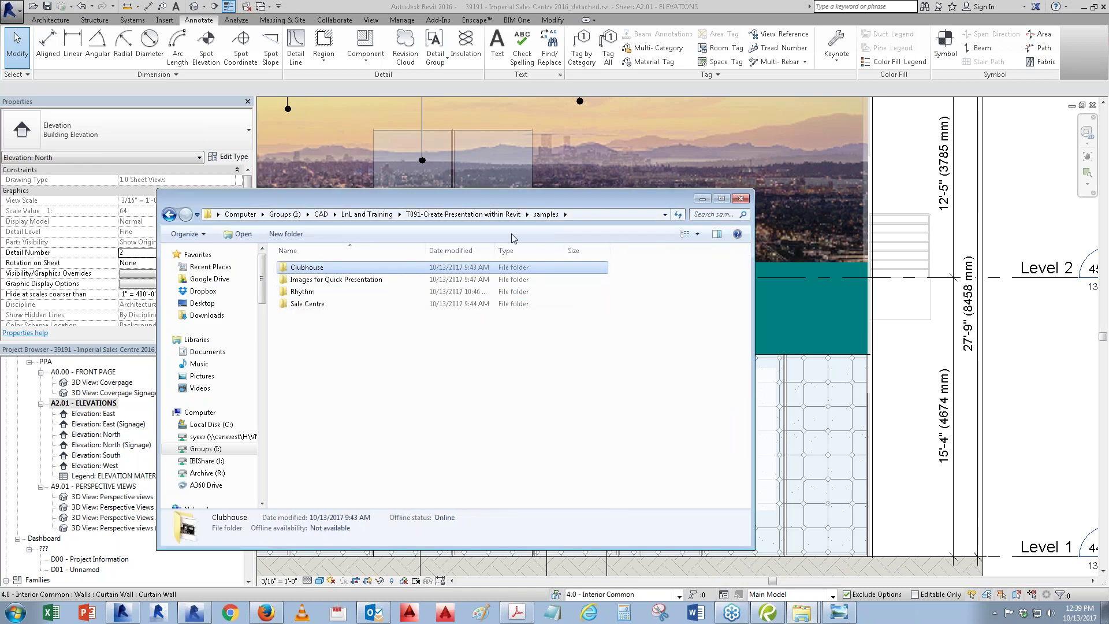
double_click(311, 305)
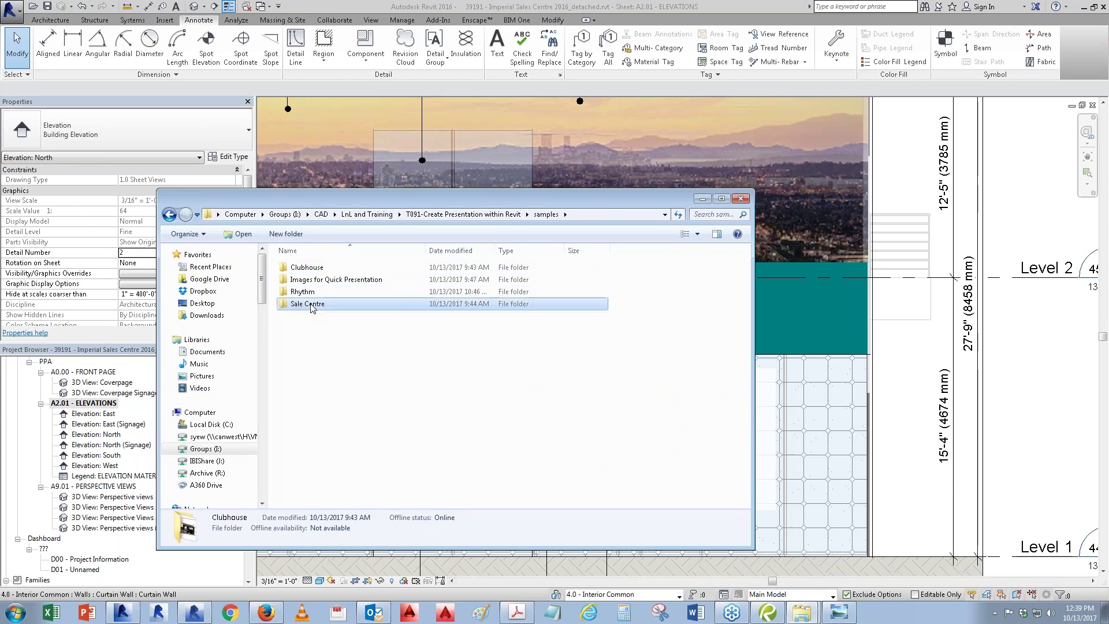
click(169, 215)
double_click(343, 283)
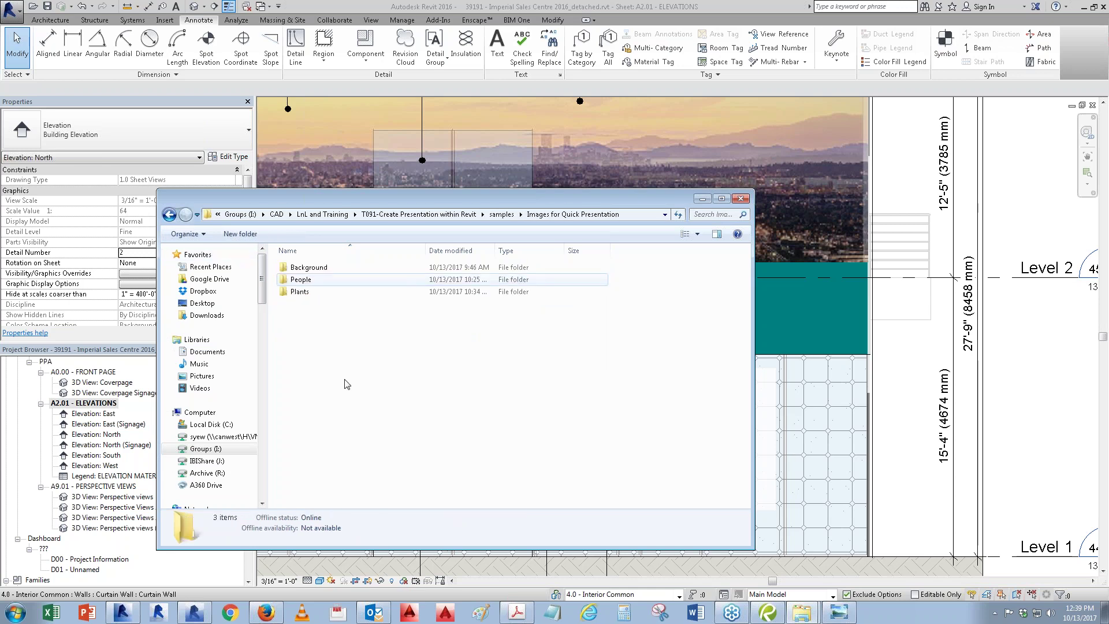
double_click(308, 294)
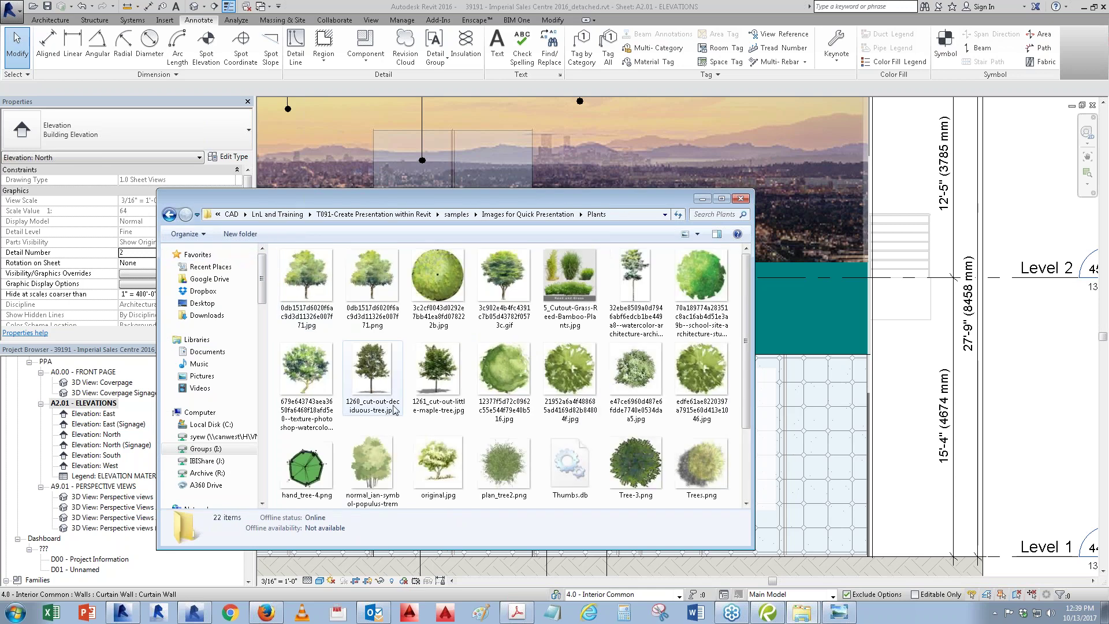
right_click(445, 283)
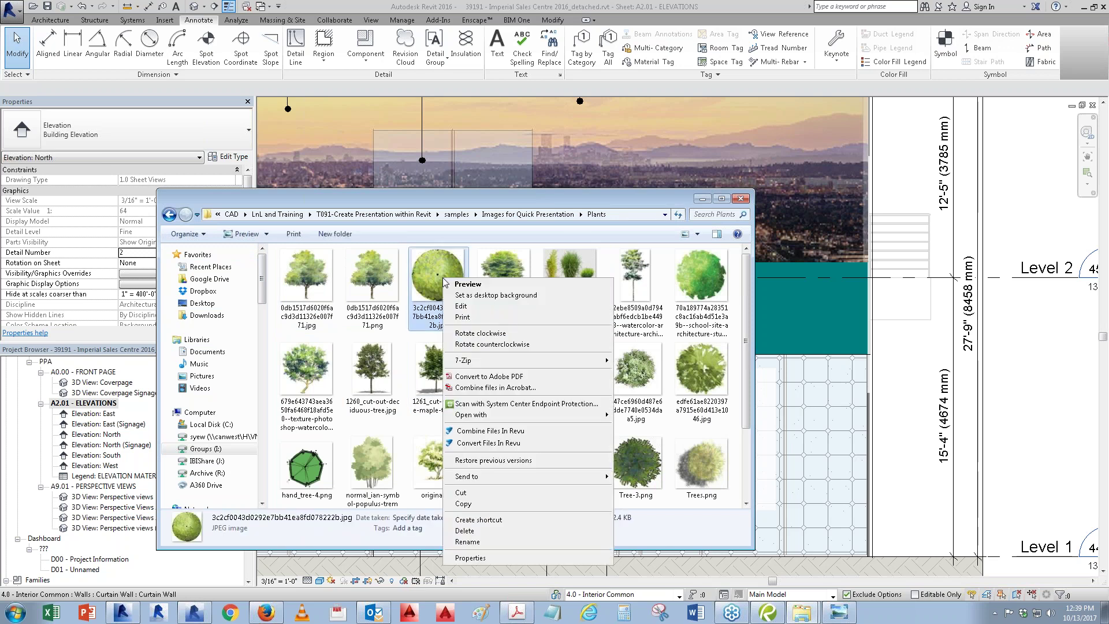
click(15, 613)
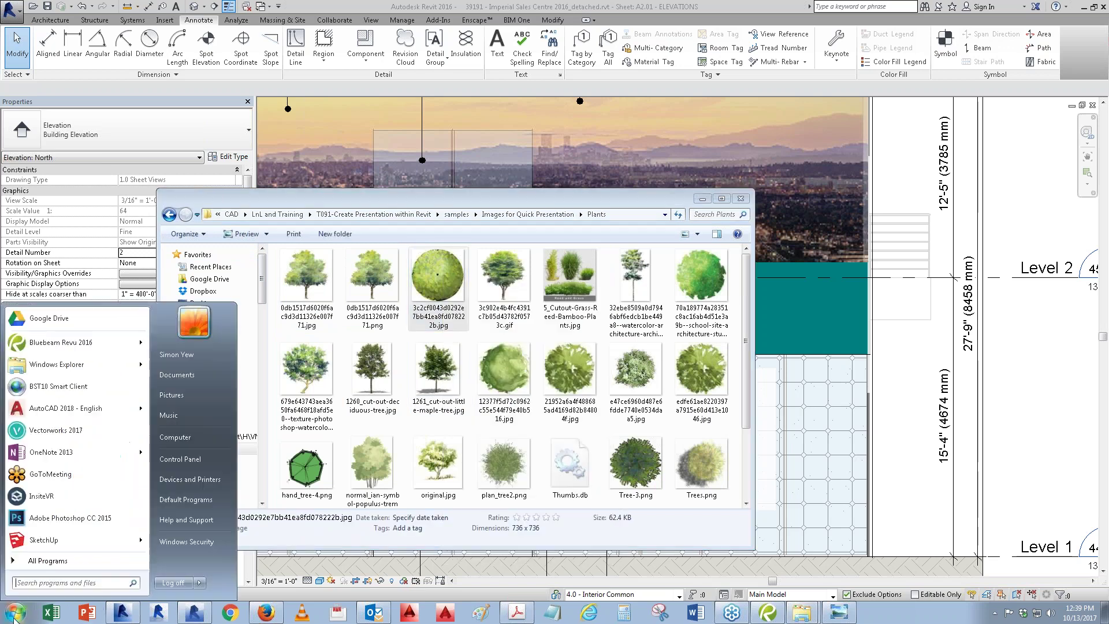
Step: Launch Photoshop CC 2015 and drag the round tree JPEG from the Plants folder into it
click(51, 522)
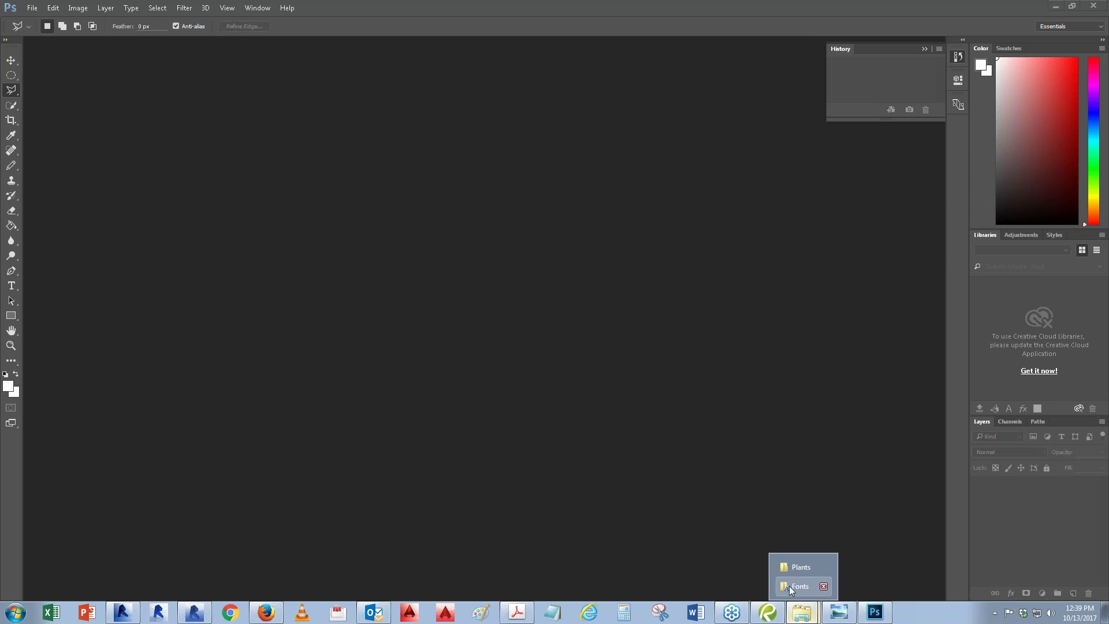
click(791, 588)
click(1098, 6)
click(803, 613)
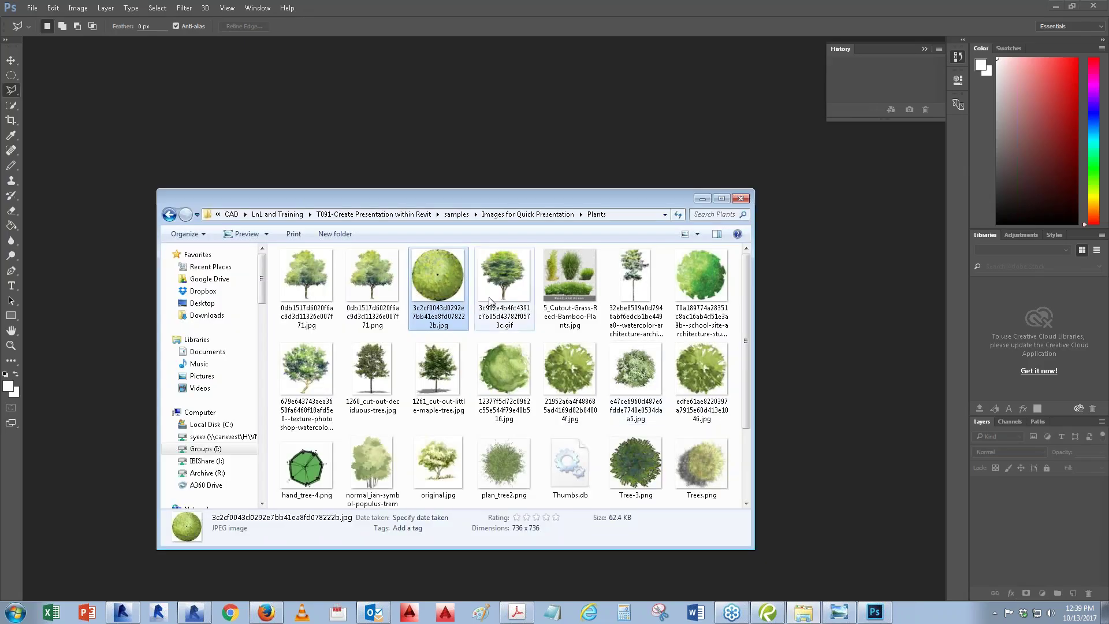
drag(443, 278, 849, 410)
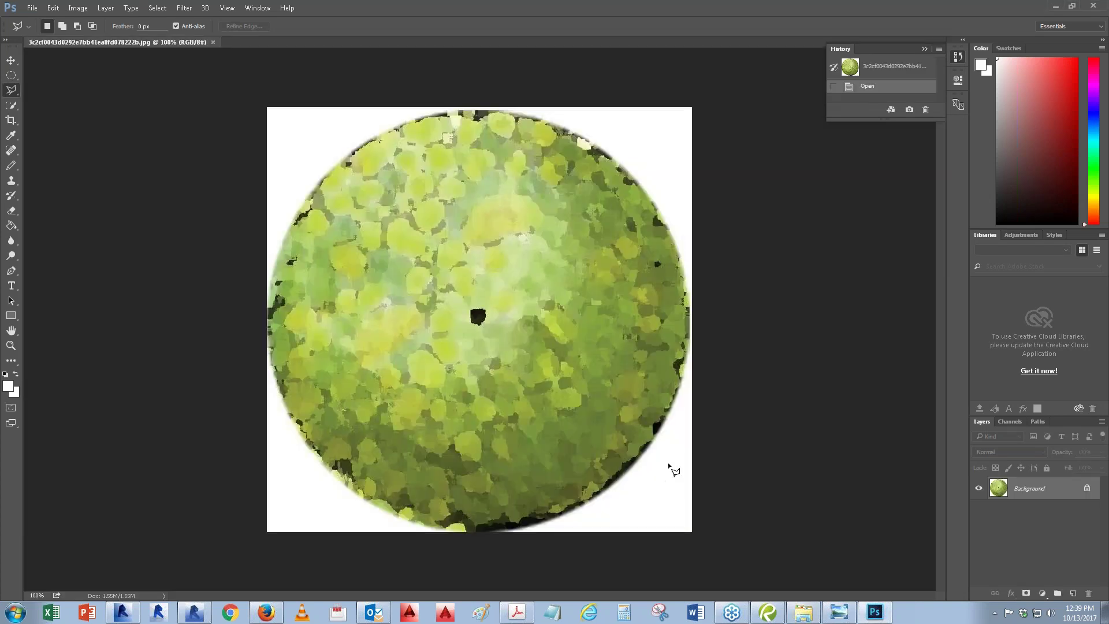
Step: Select the white background with Color Range, then invert the selection to the tree
click(157, 8)
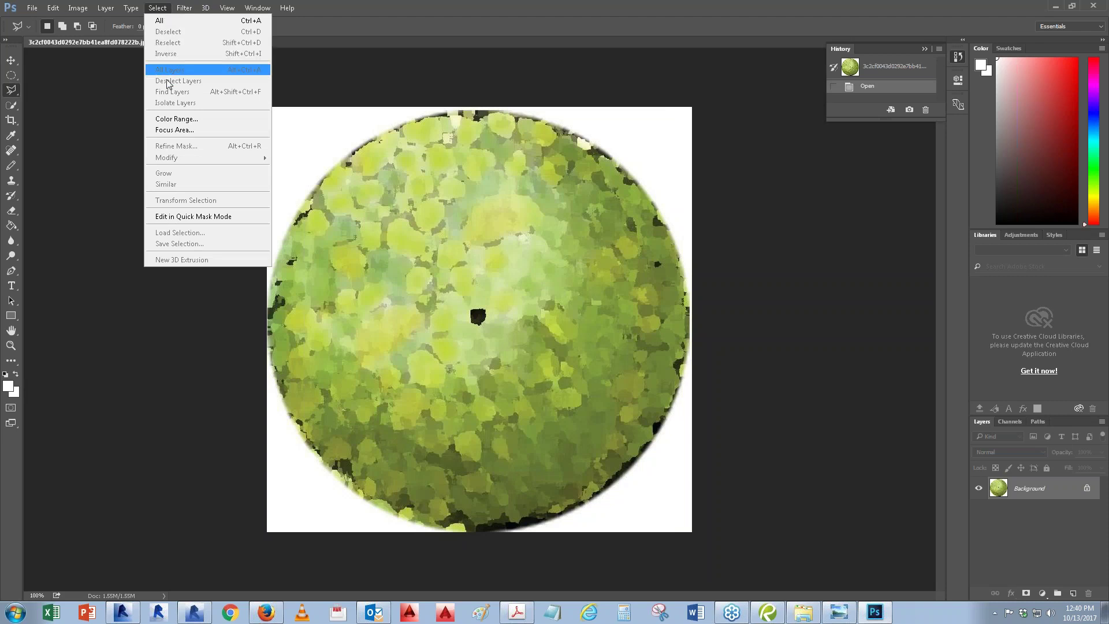
click(176, 119)
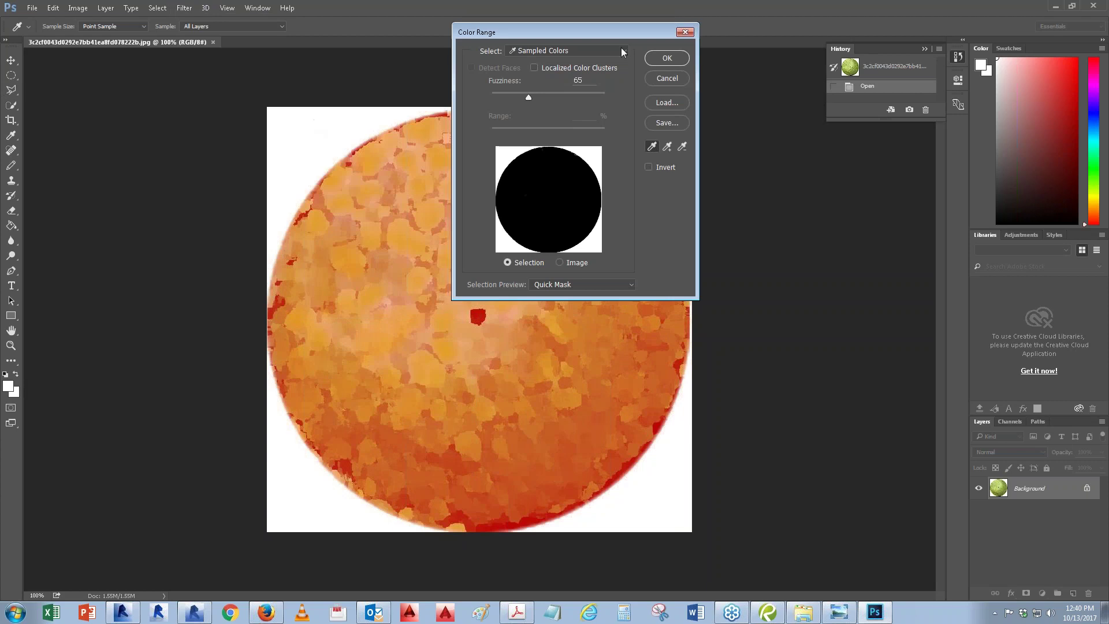
click(662, 57)
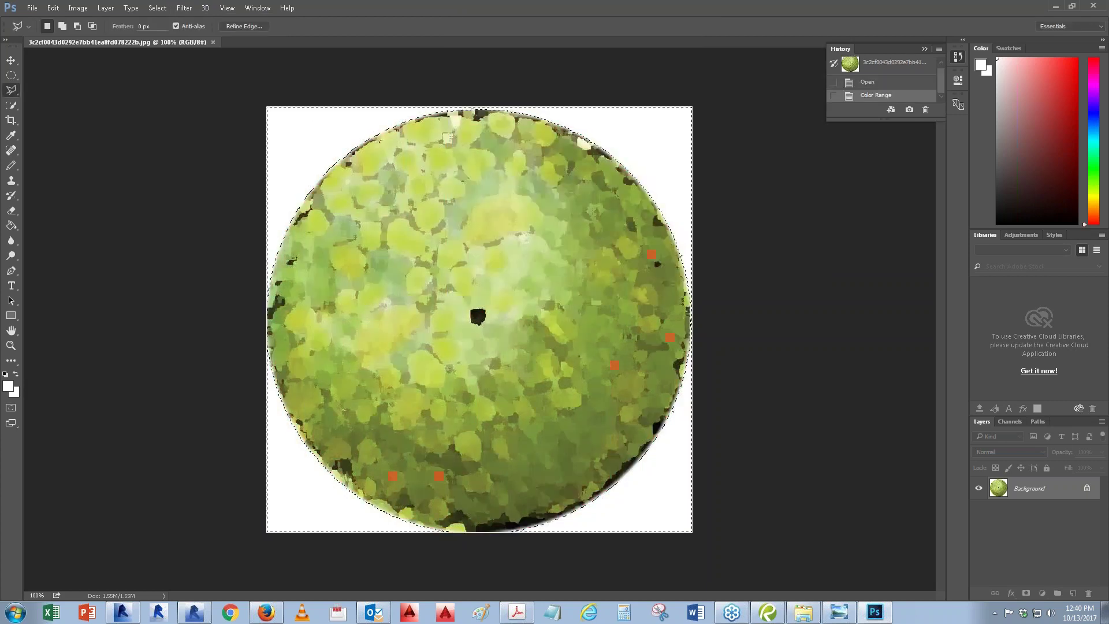
right_click(661, 147)
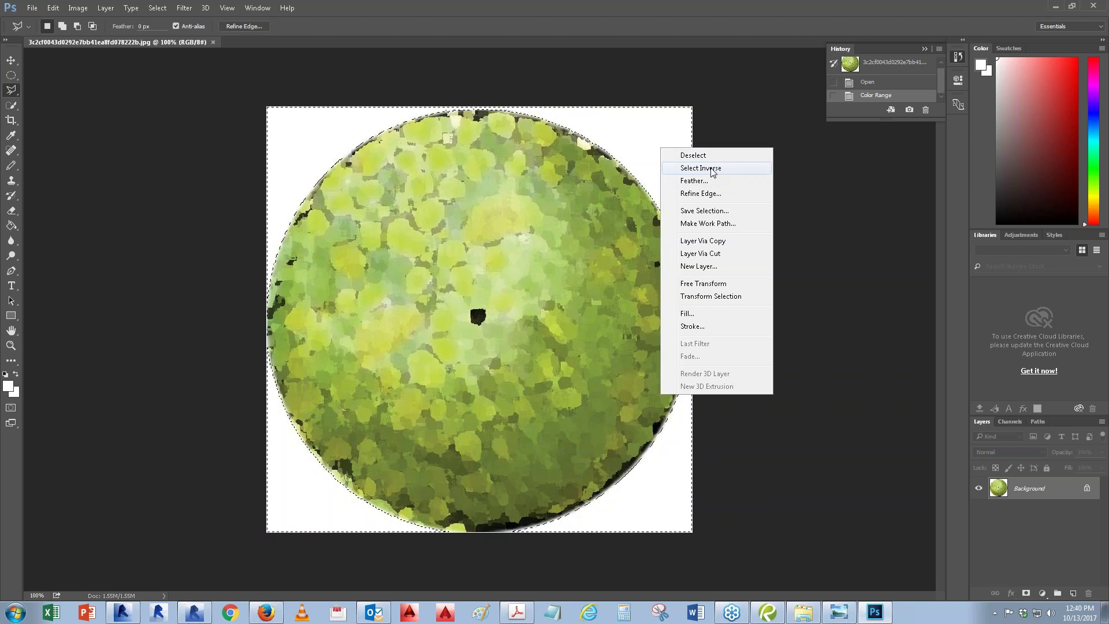
click(713, 168)
Step: Cut the tree onto Layer 1 with Layer Via Cut and delete the hidden Background layer
right_click(1017, 485)
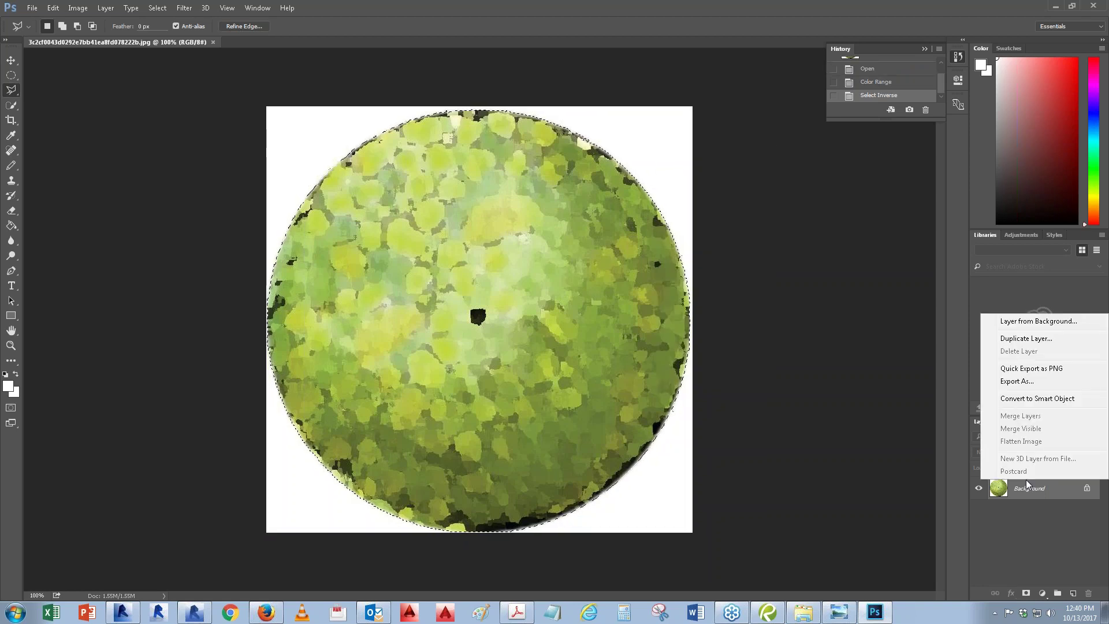
right_click(588, 256)
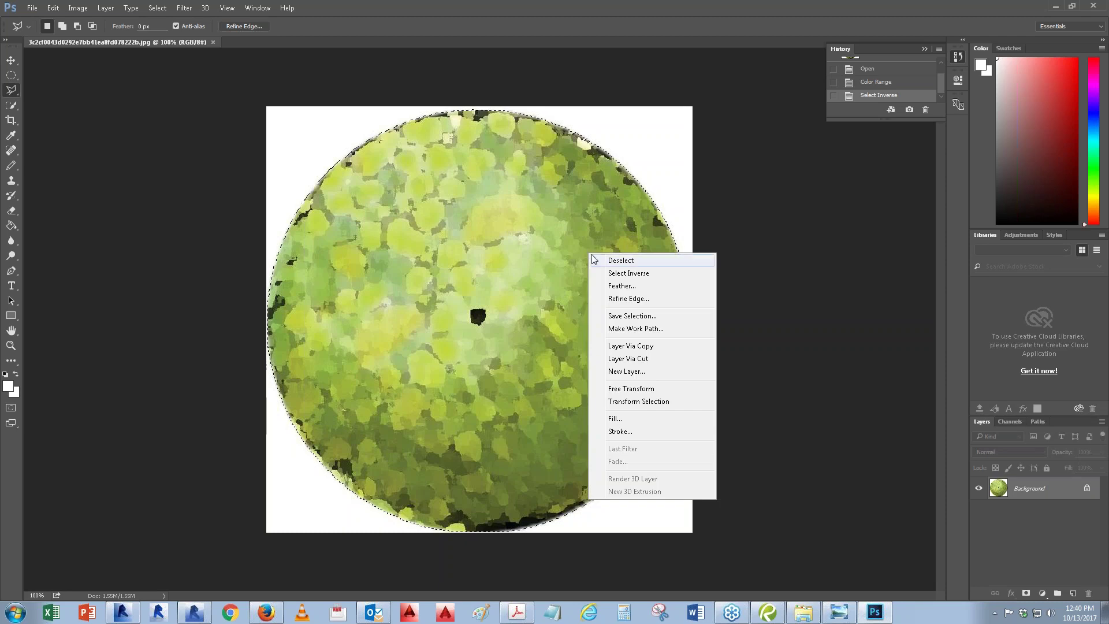
click(640, 359)
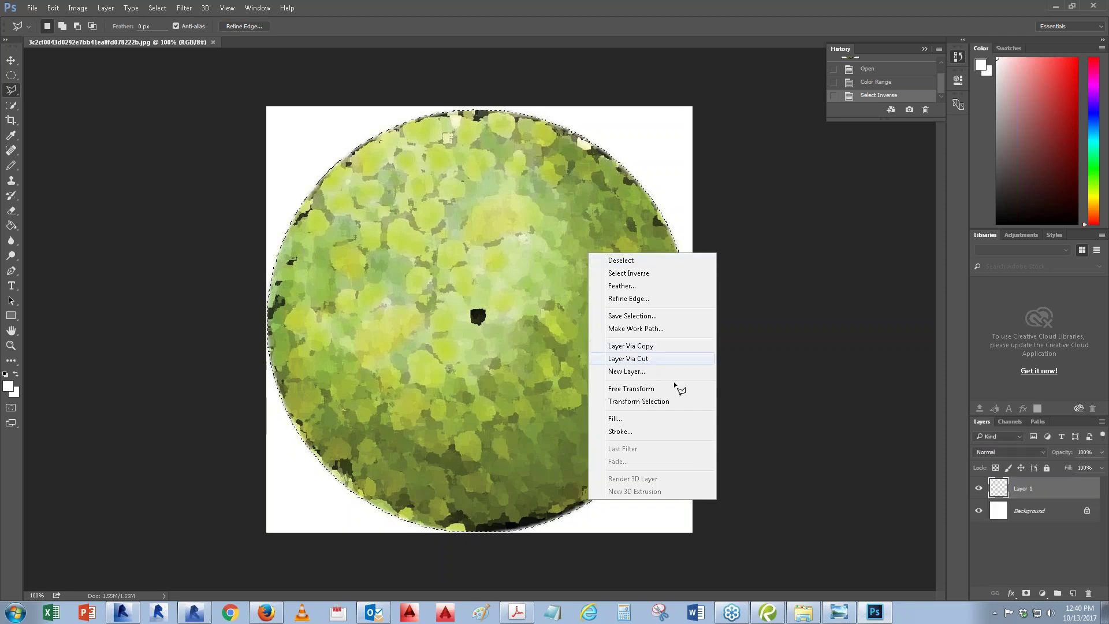
click(979, 511)
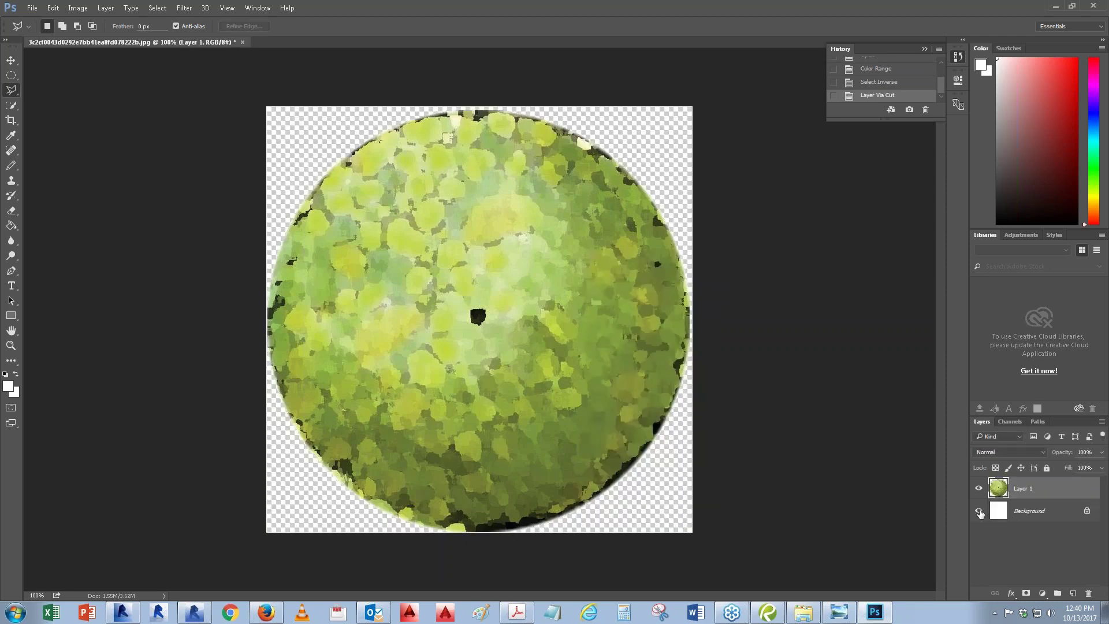
right_click(1039, 517)
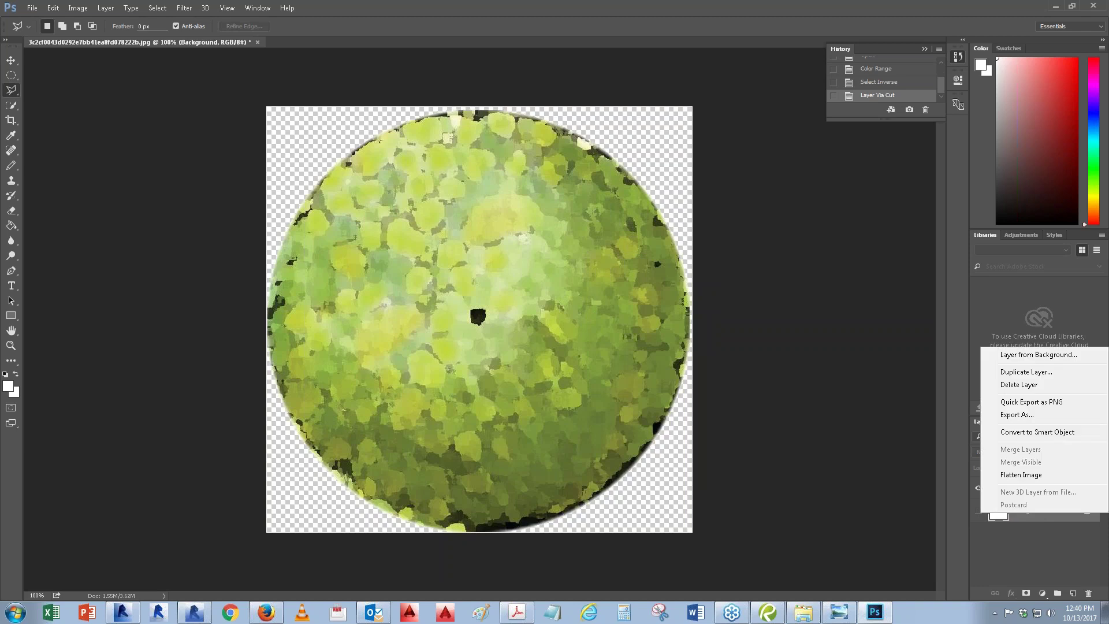
click(1019, 384)
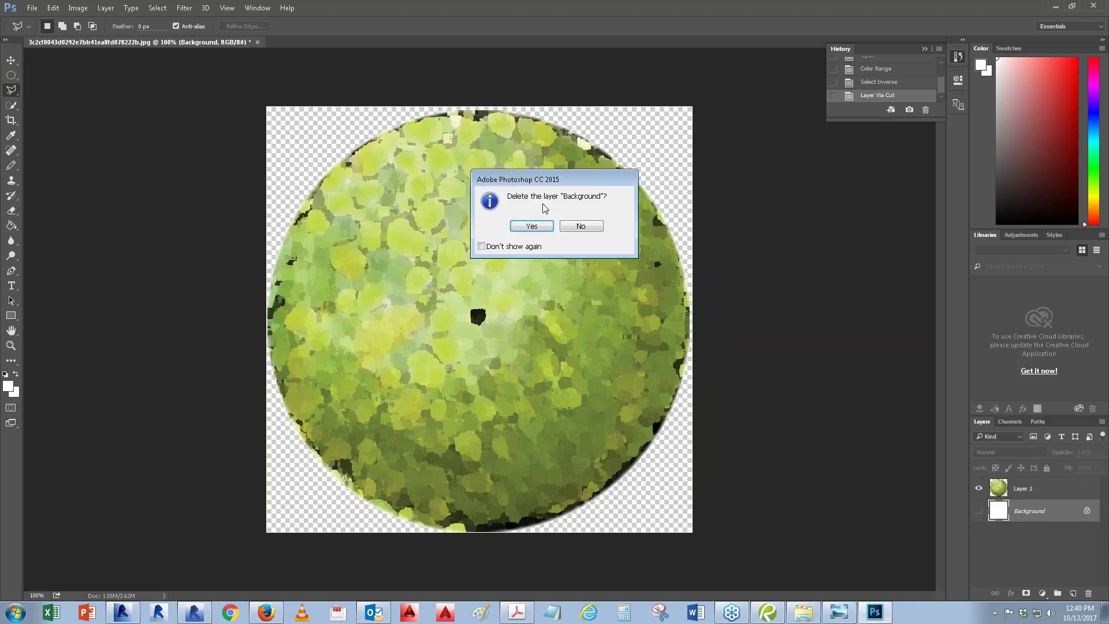
click(531, 225)
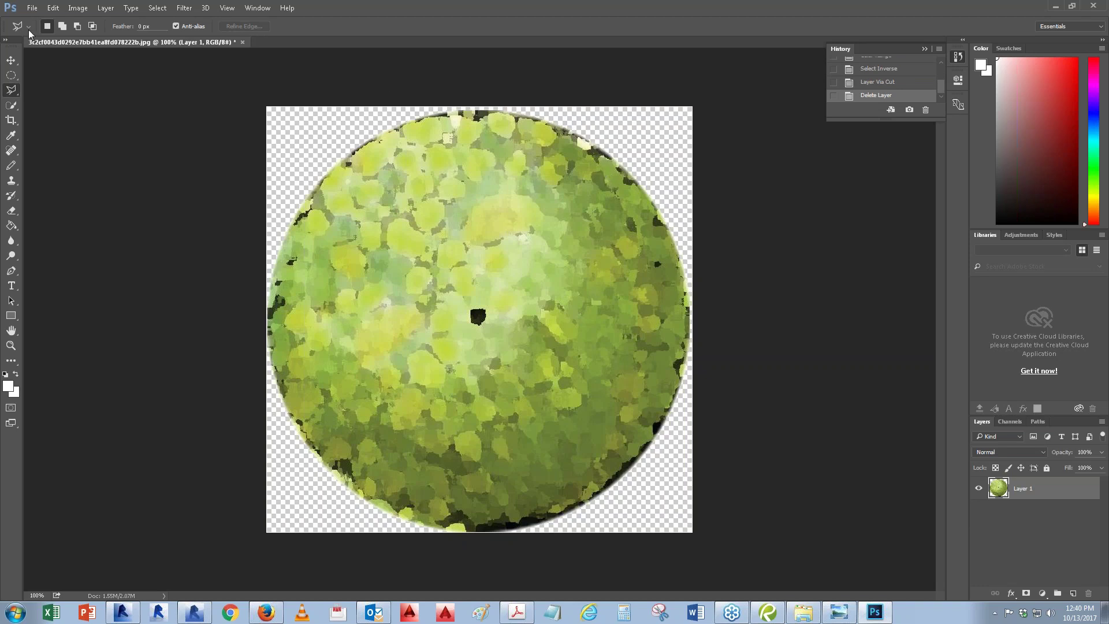
click(32, 8)
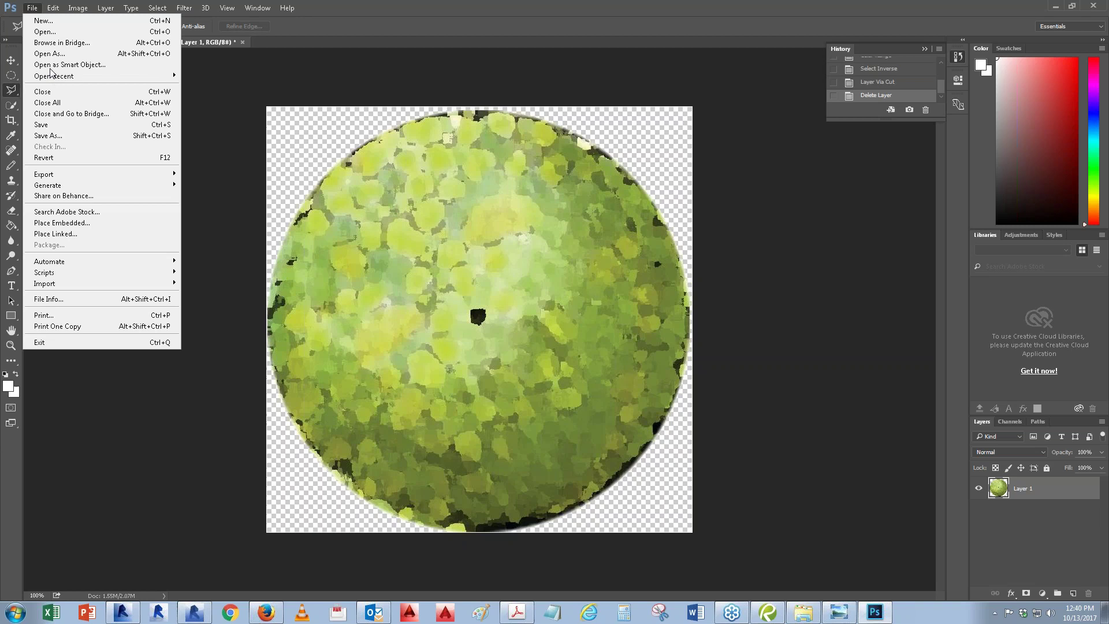
Step: Save the transparent round tree as a PNG in the Plants folder, accepting the default PNG options
click(49, 135)
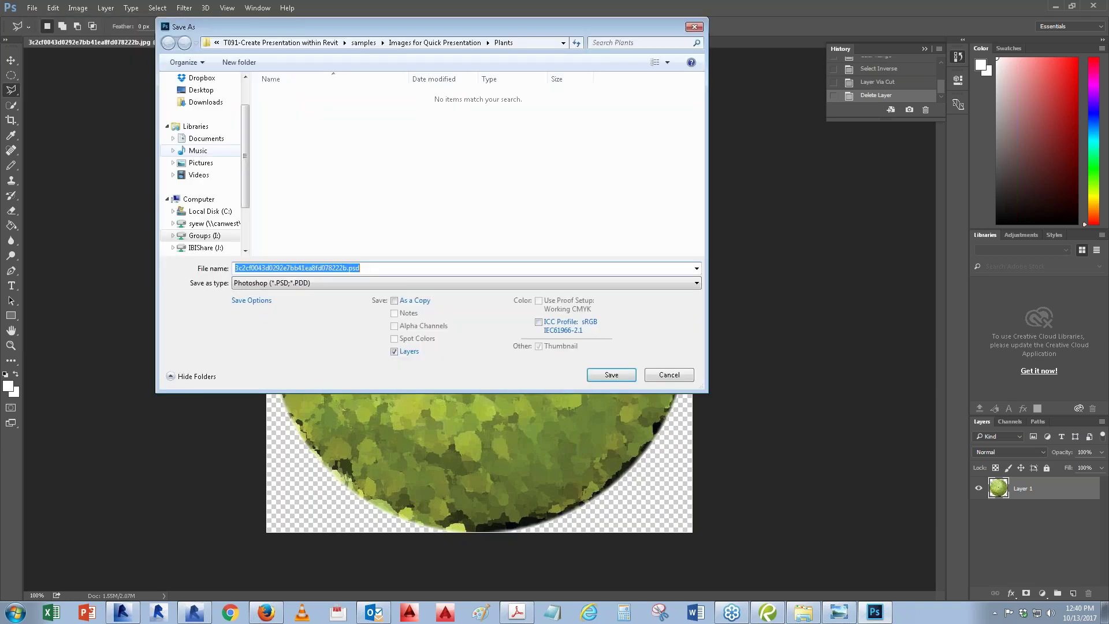
click(304, 289)
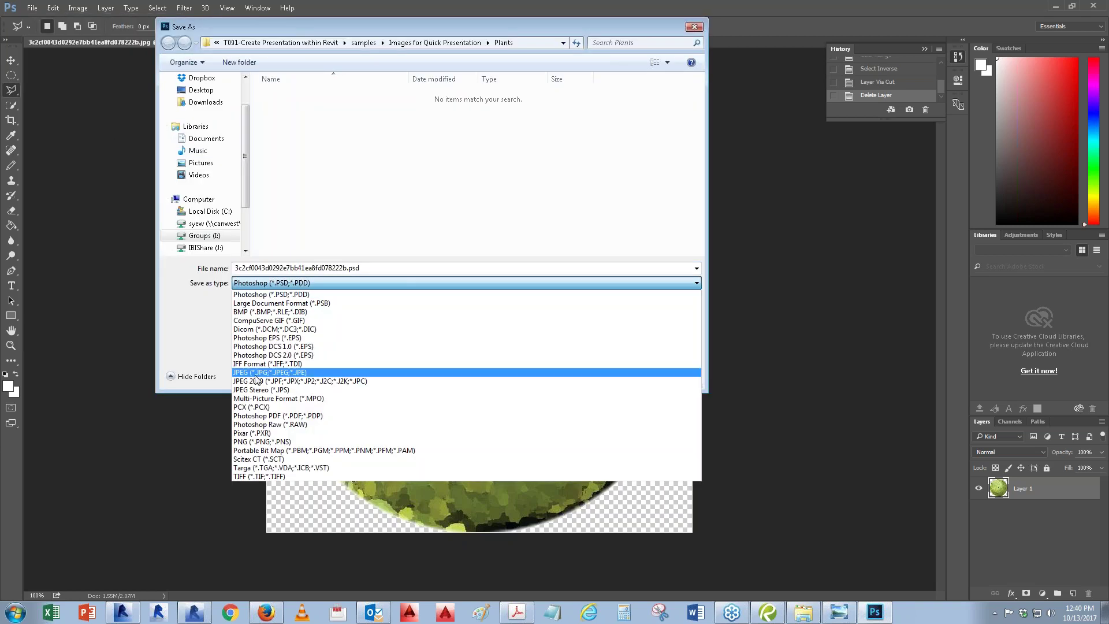
click(265, 442)
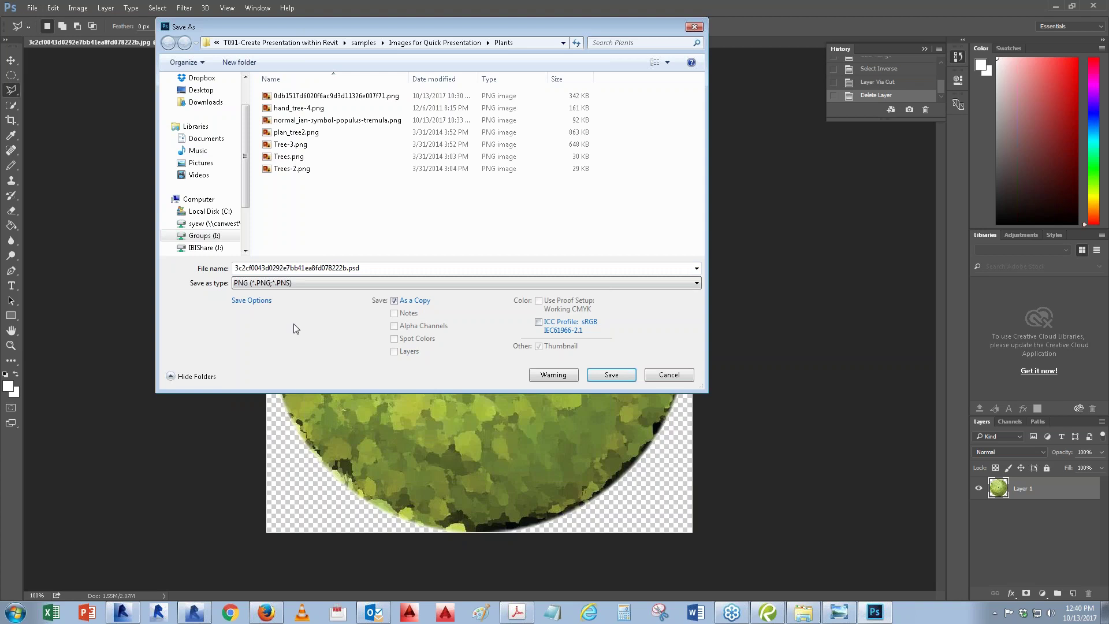
click(293, 286)
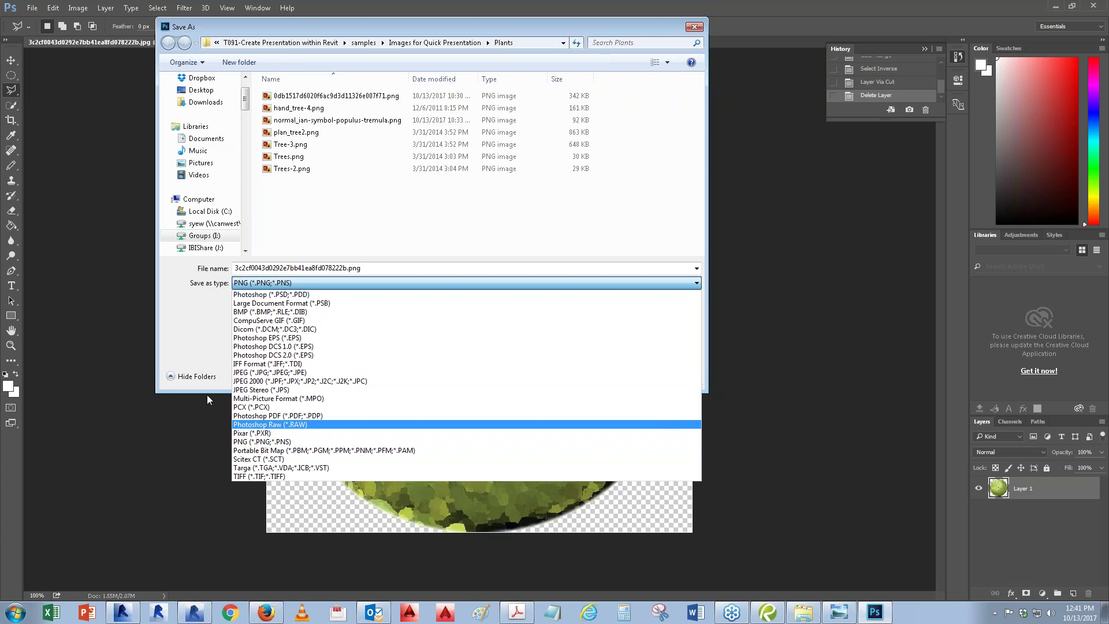
click(207, 337)
click(608, 378)
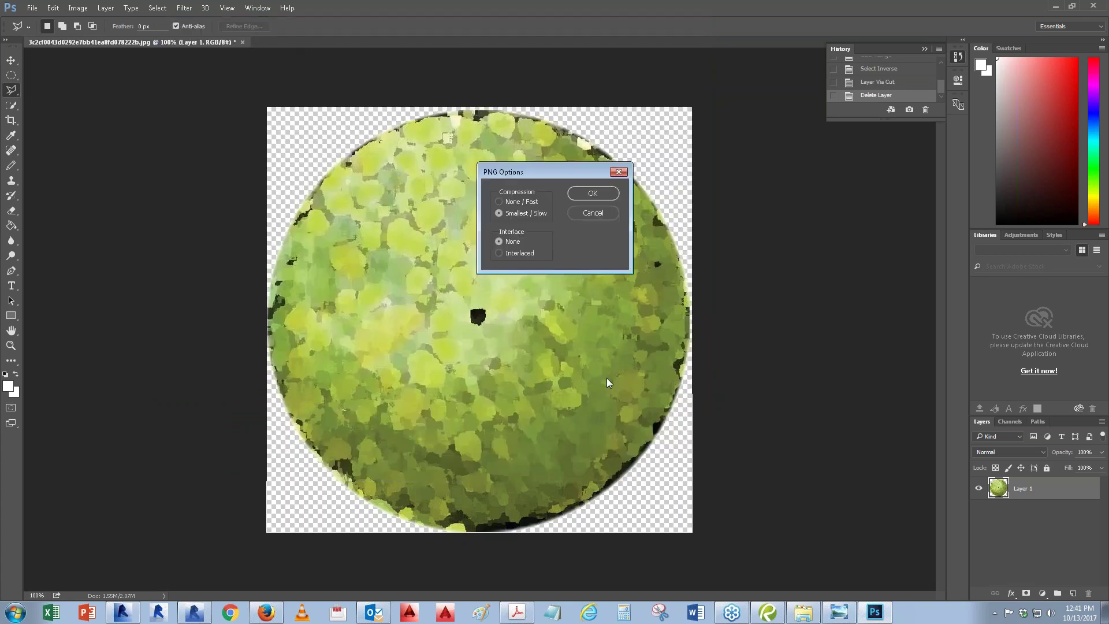
click(592, 194)
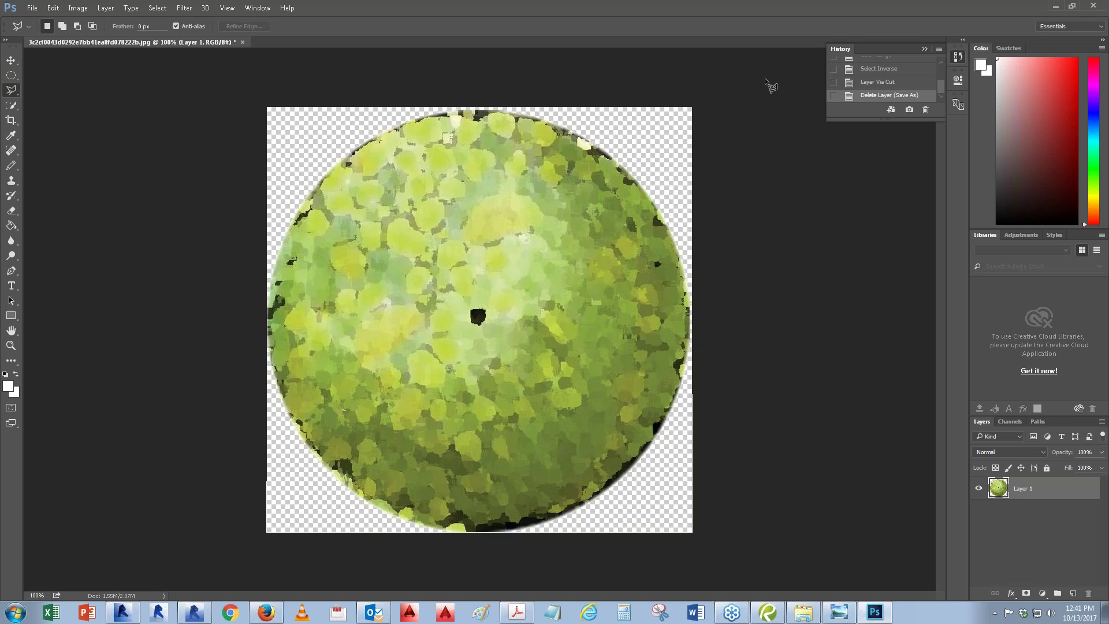
Step: Close the tree document and quit Photoshop without saving a Photoshop copy
click(1093, 6)
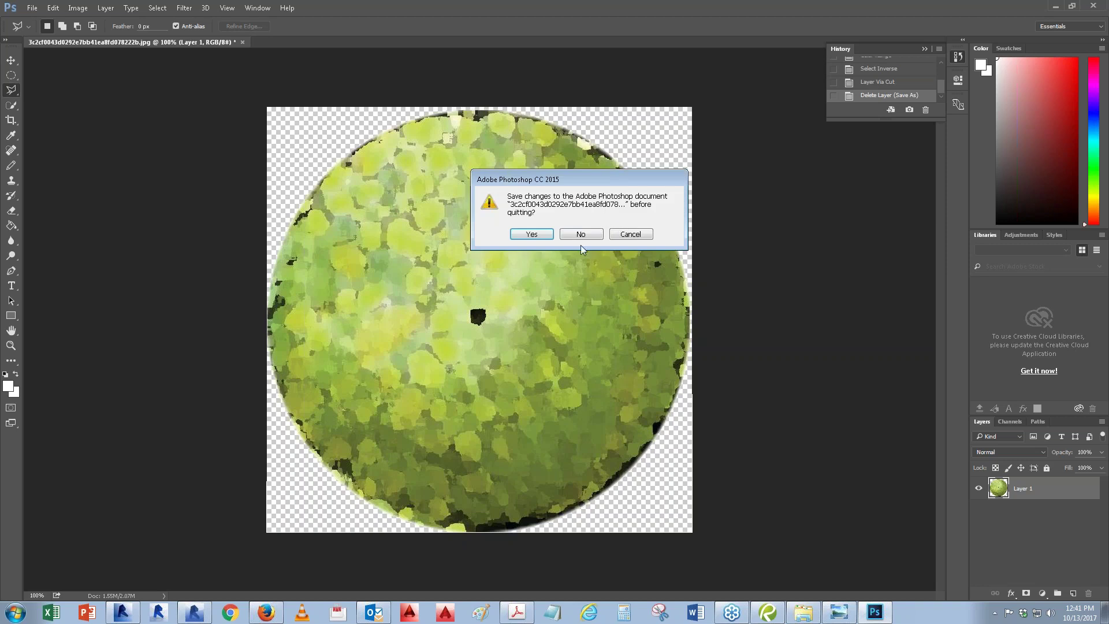
click(543, 234)
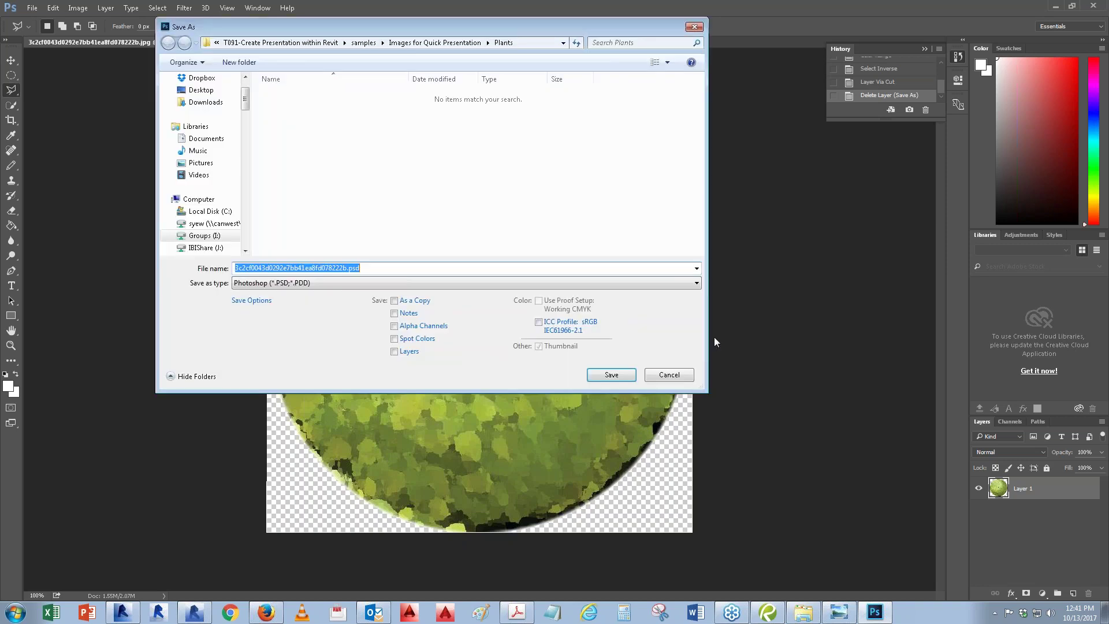
click(680, 379)
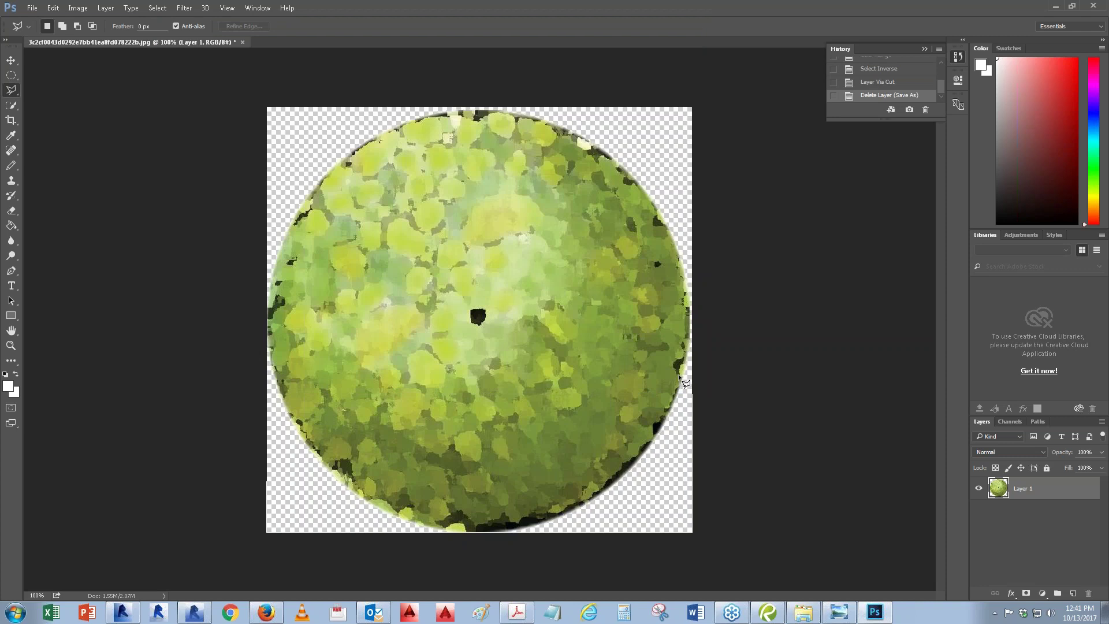
click(1099, 6)
click(593, 237)
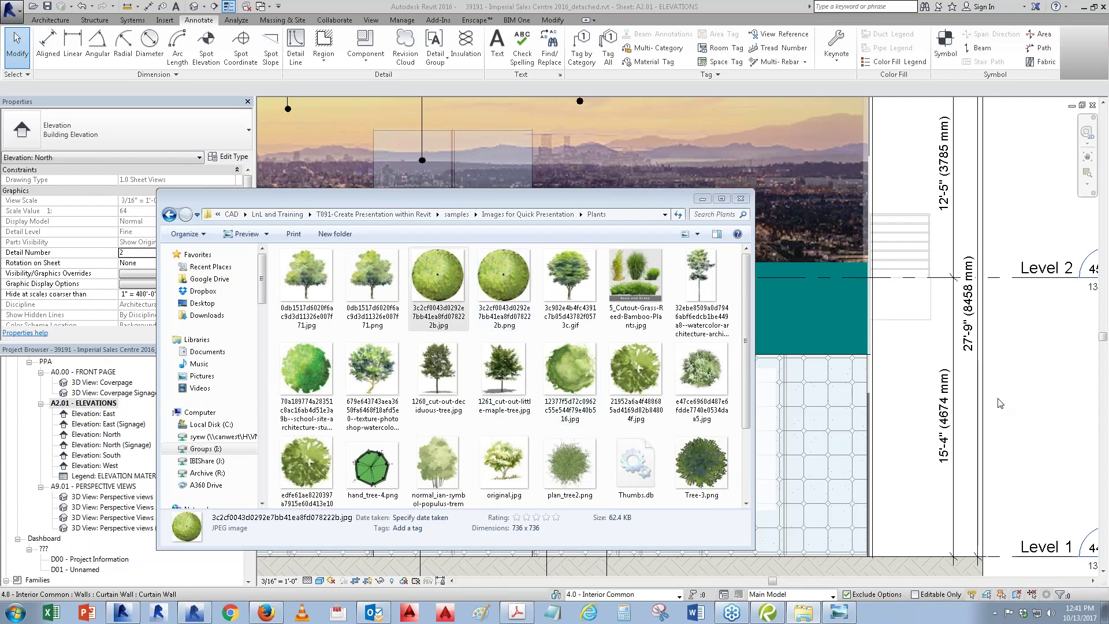
Step: Drag the round tree PNG from Explorer and place it on the North elevation
drag(507, 273, 832, 304)
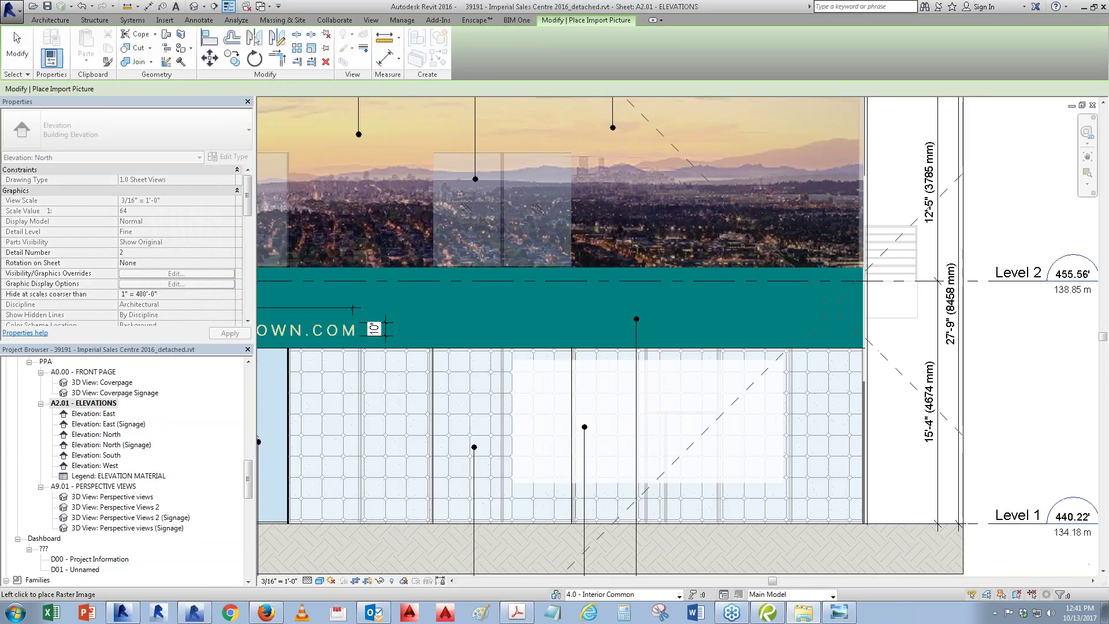
scroll(806, 296, down, 3)
click(774, 299)
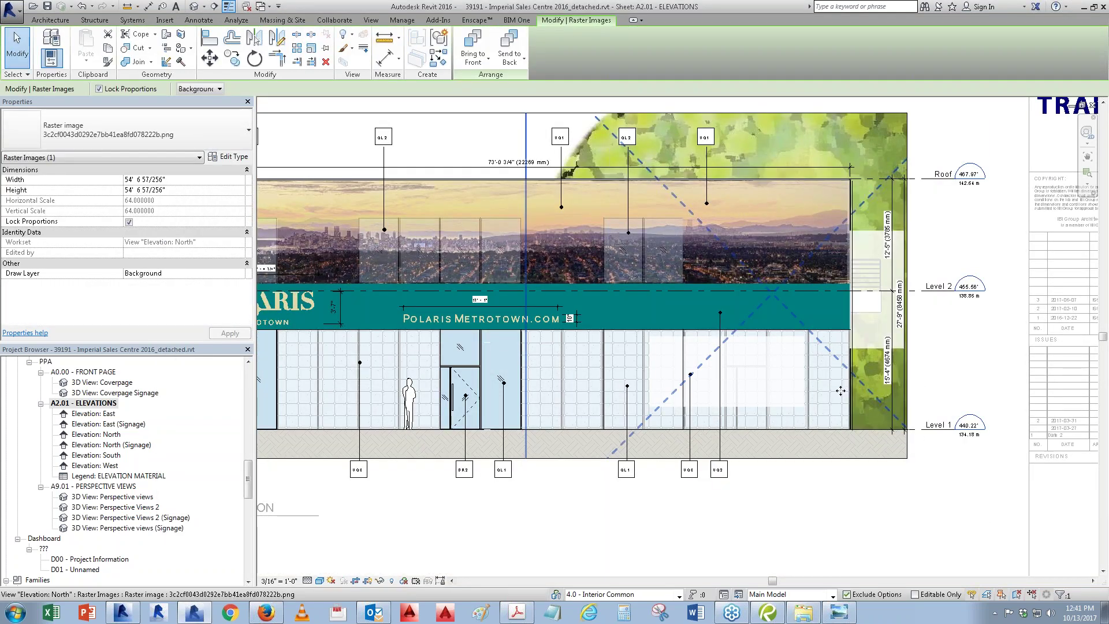
Step: Set the tree raster image's Draw Layer to Foreground
right_click(790, 131)
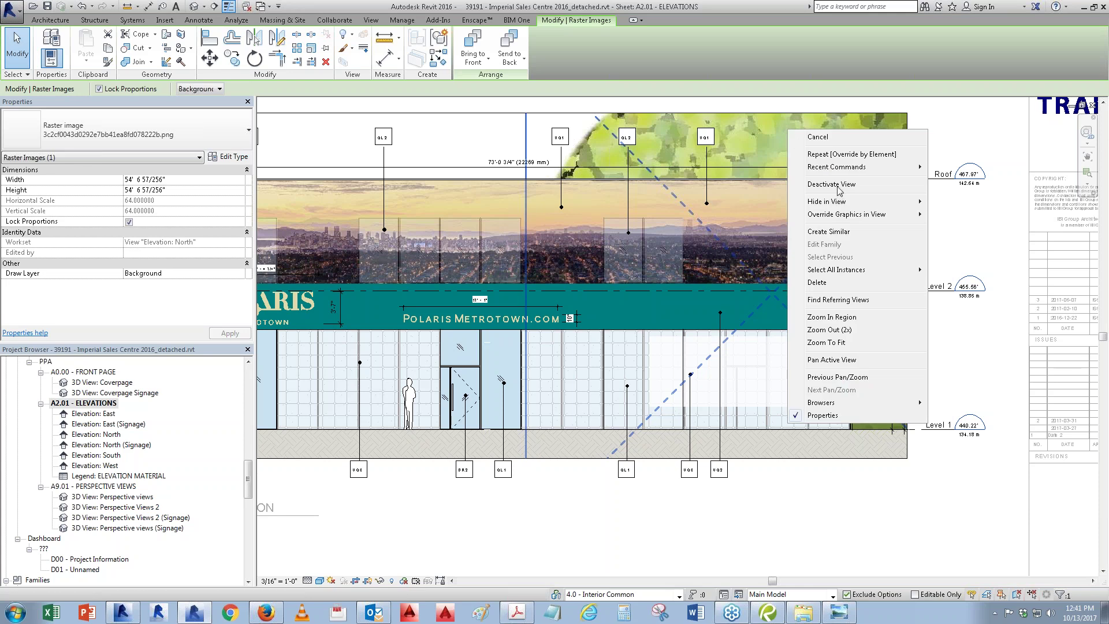
click(221, 91)
click(205, 91)
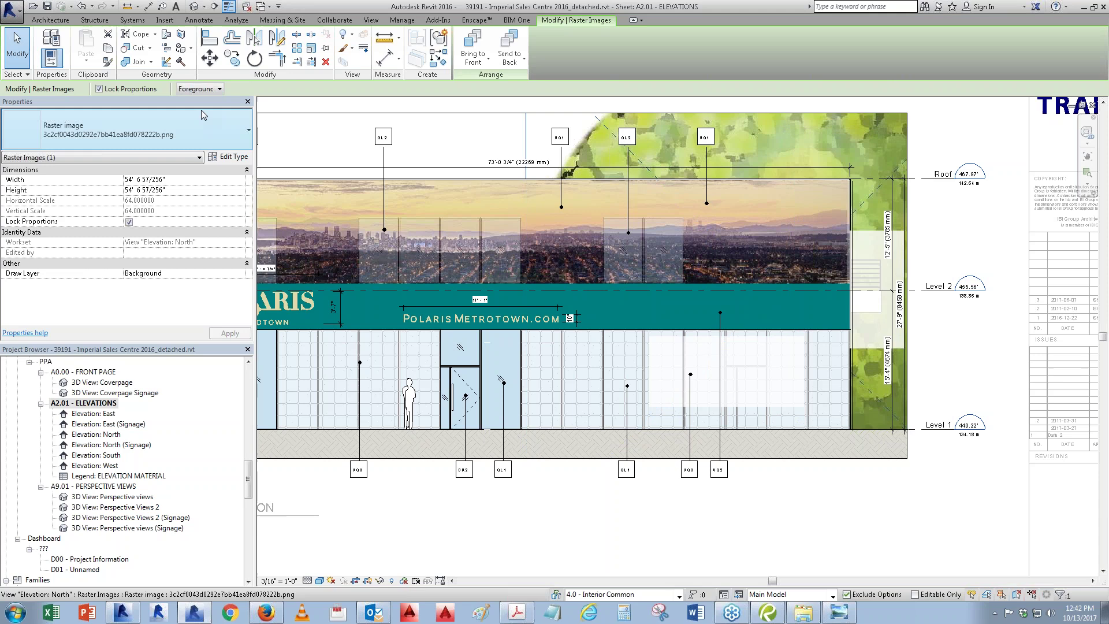
scroll(818, 354, down, 2)
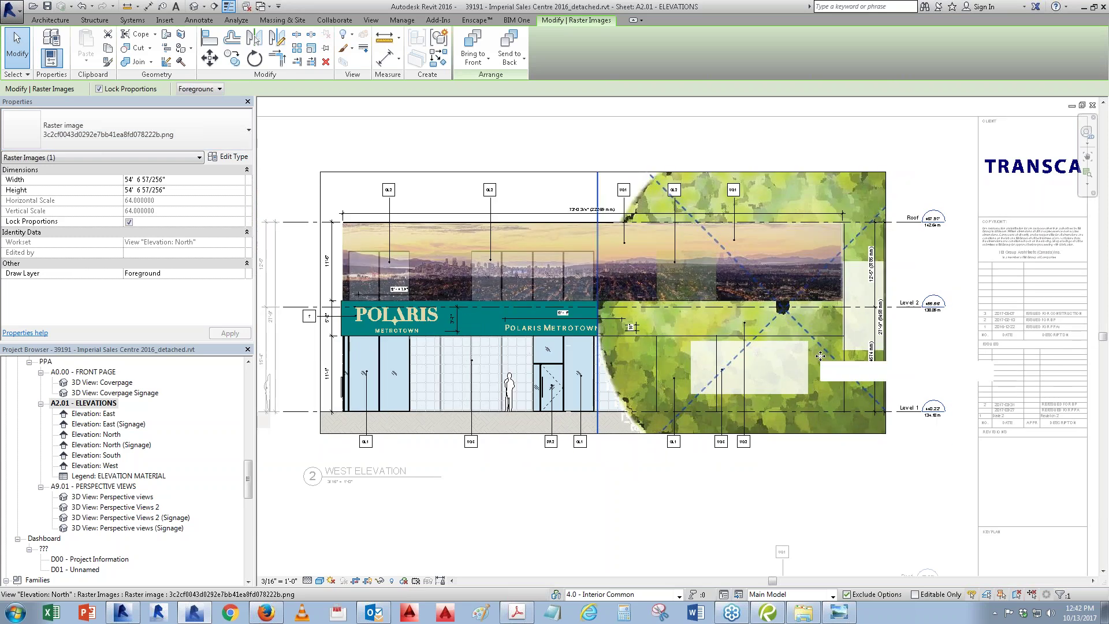
Step: Move the tree image to ground level before the storefront and resize it to about 24'7"
drag(786, 313, 634, 332)
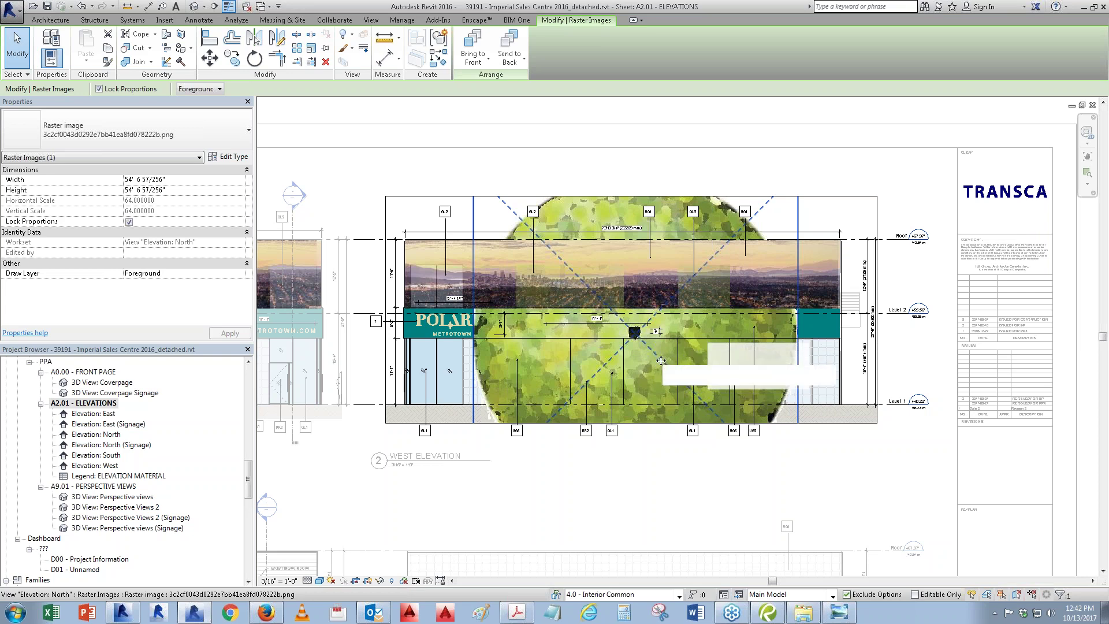
drag(665, 360, 592, 408)
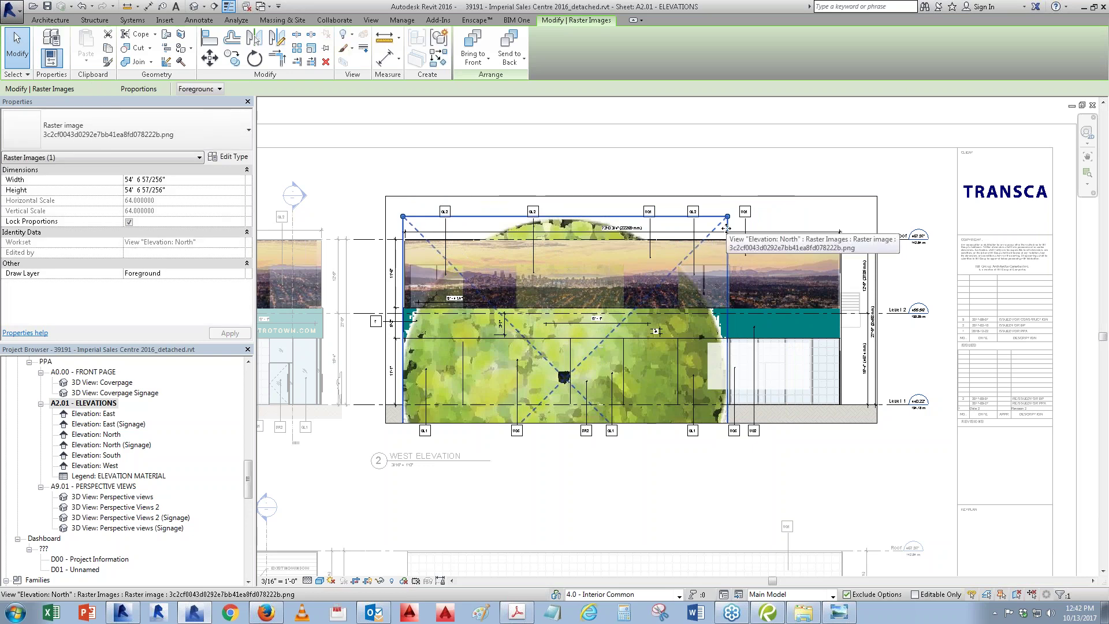
mouse_move(598, 341)
mouse_down()
mouse_move(711, 320)
mouse_move(708, 340)
mouse_up()
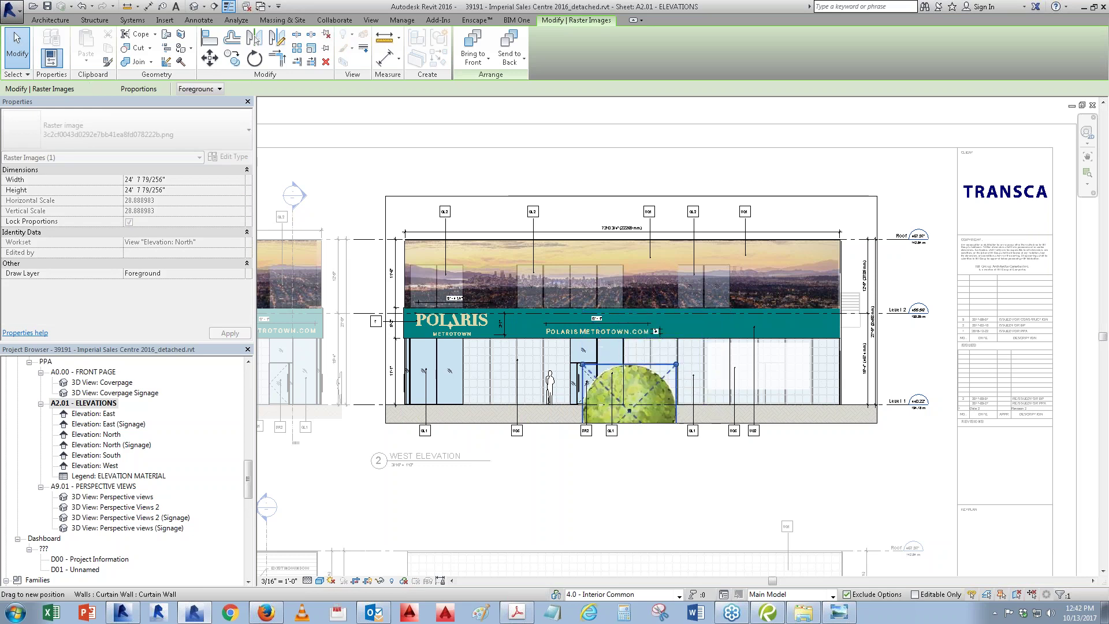
click(844, 483)
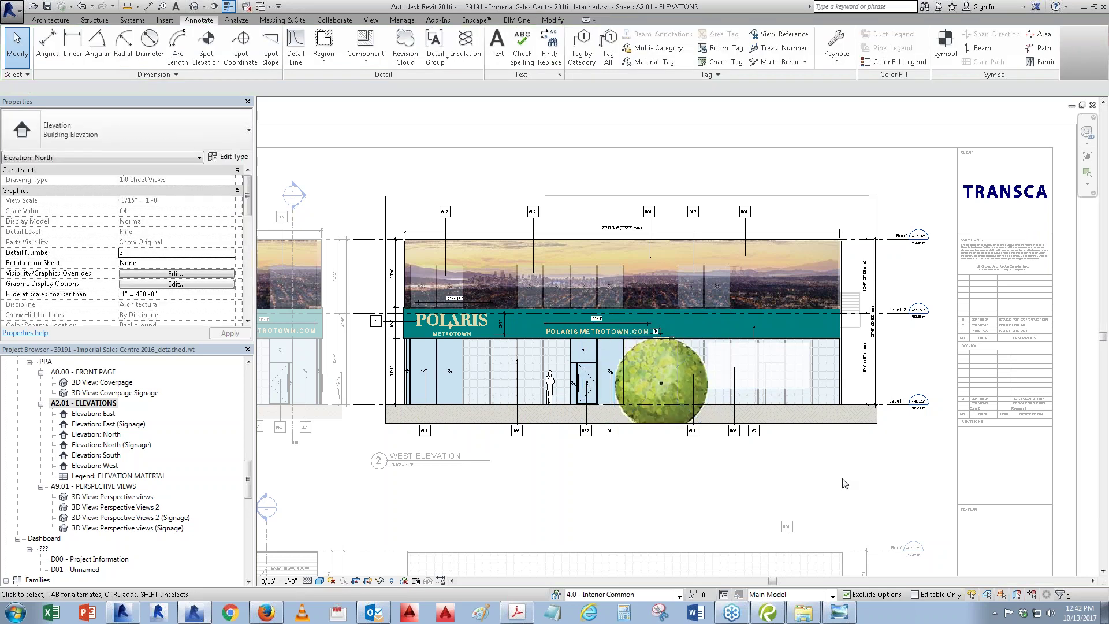